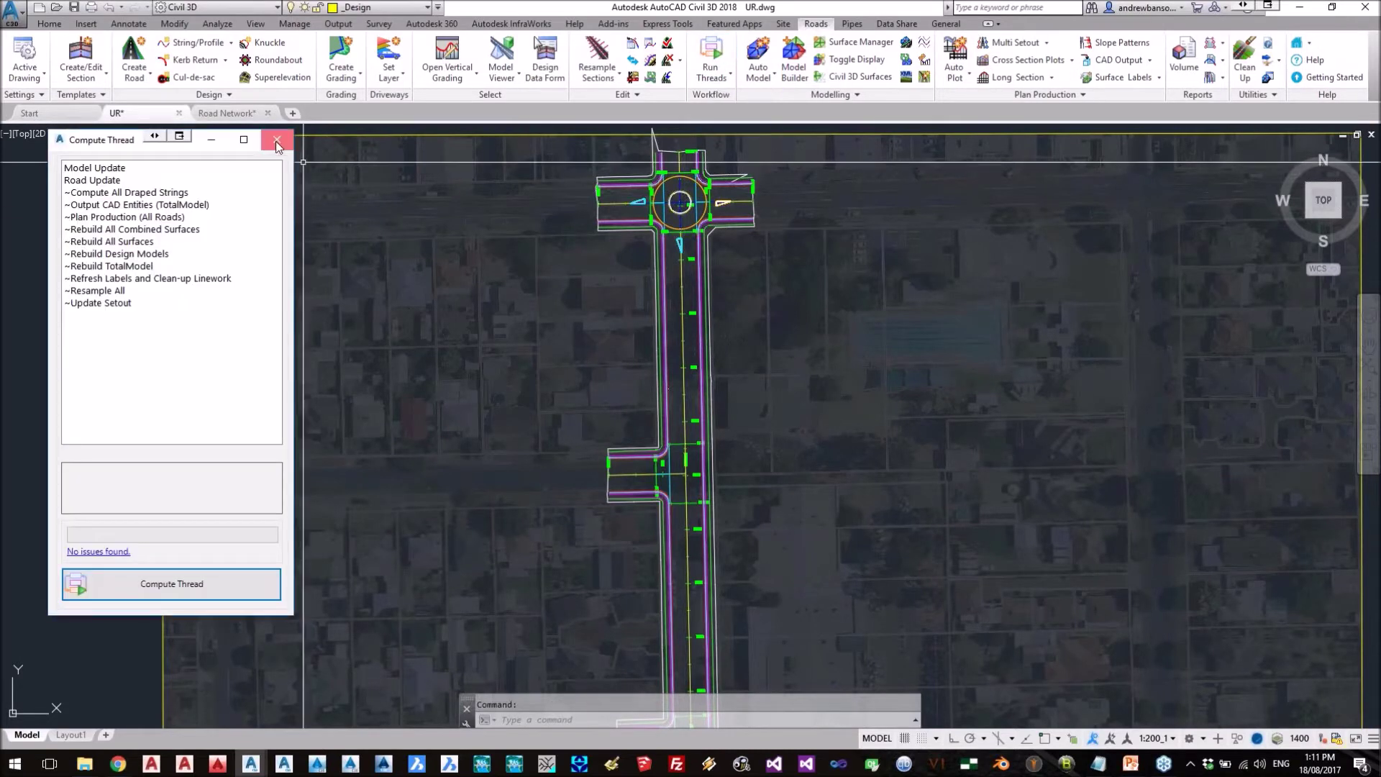
# - Close the Compute Thread window and reopen it with the Run Threads command
pyautogui.click(277, 140)
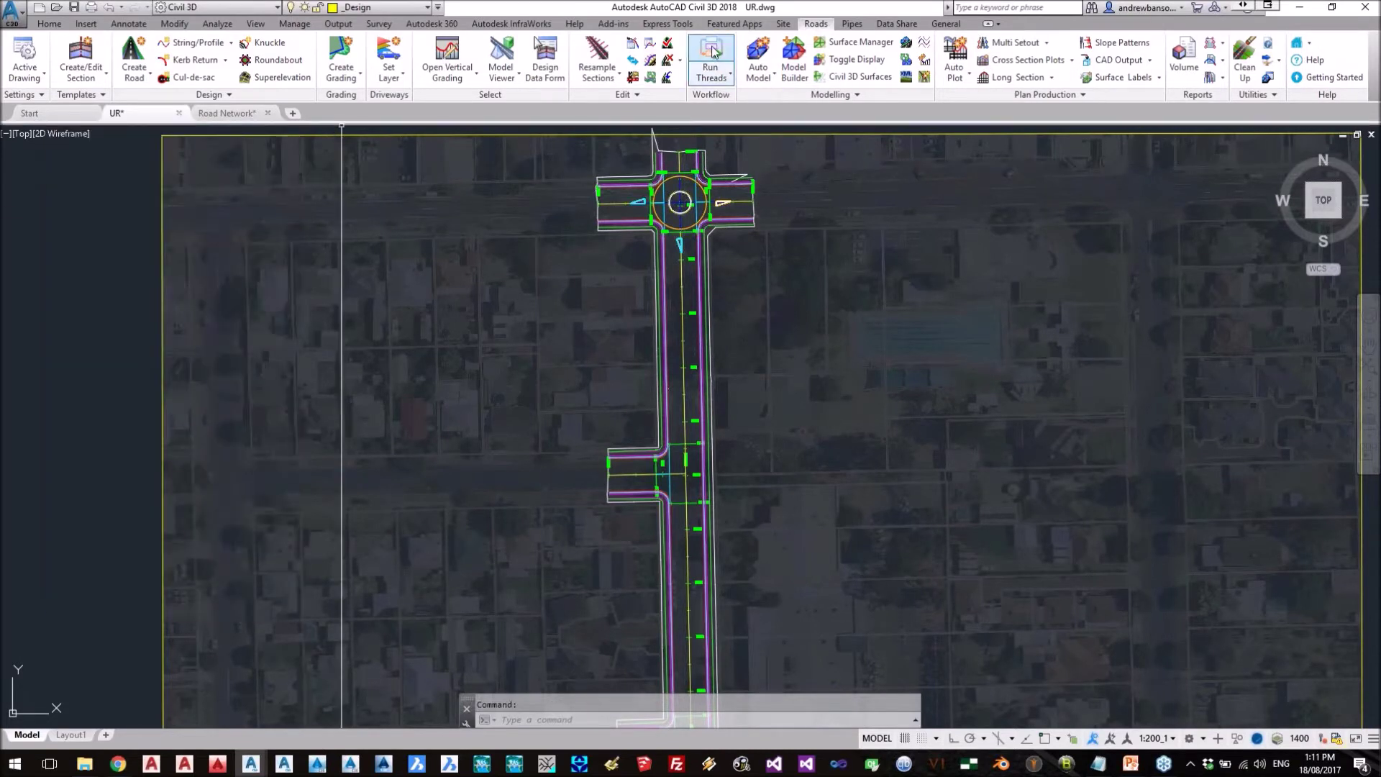
pyautogui.click(727, 79)
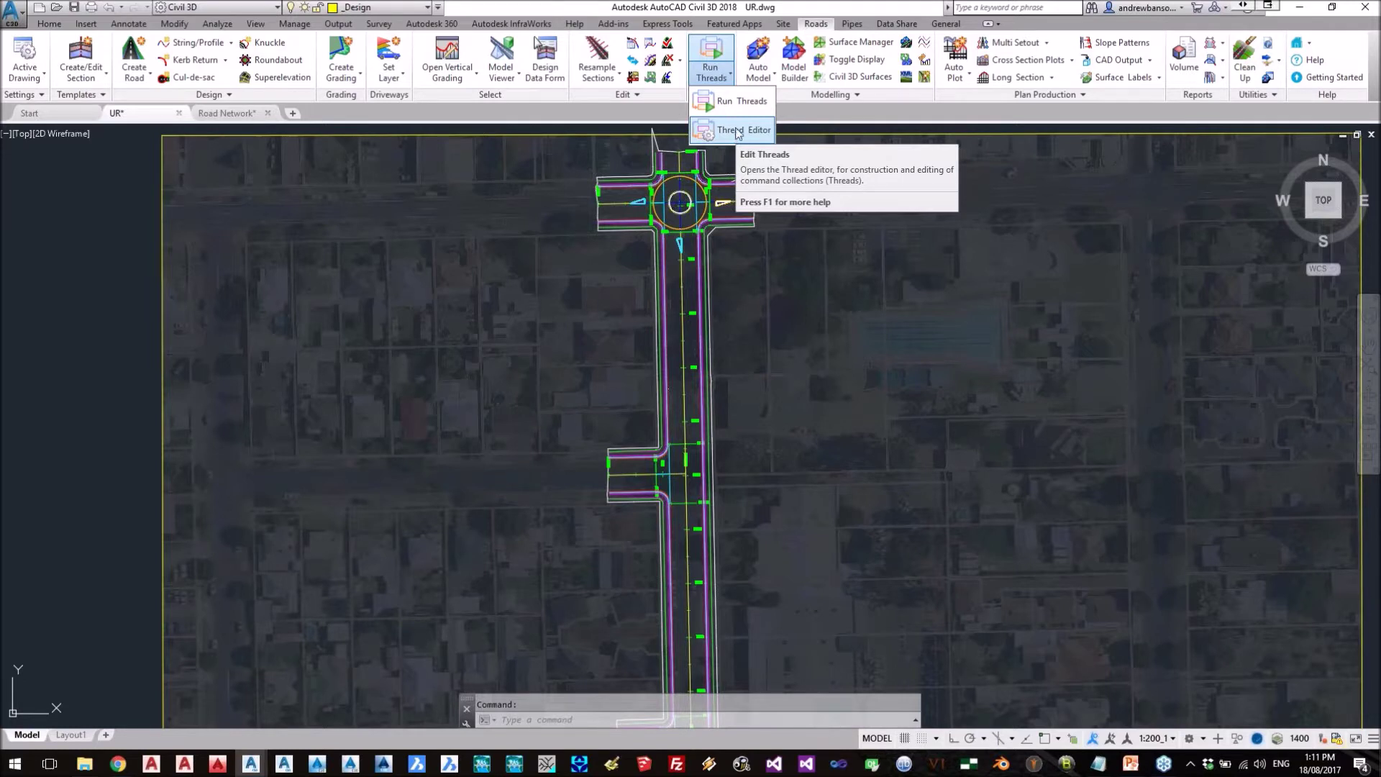
pyautogui.click(732, 102)
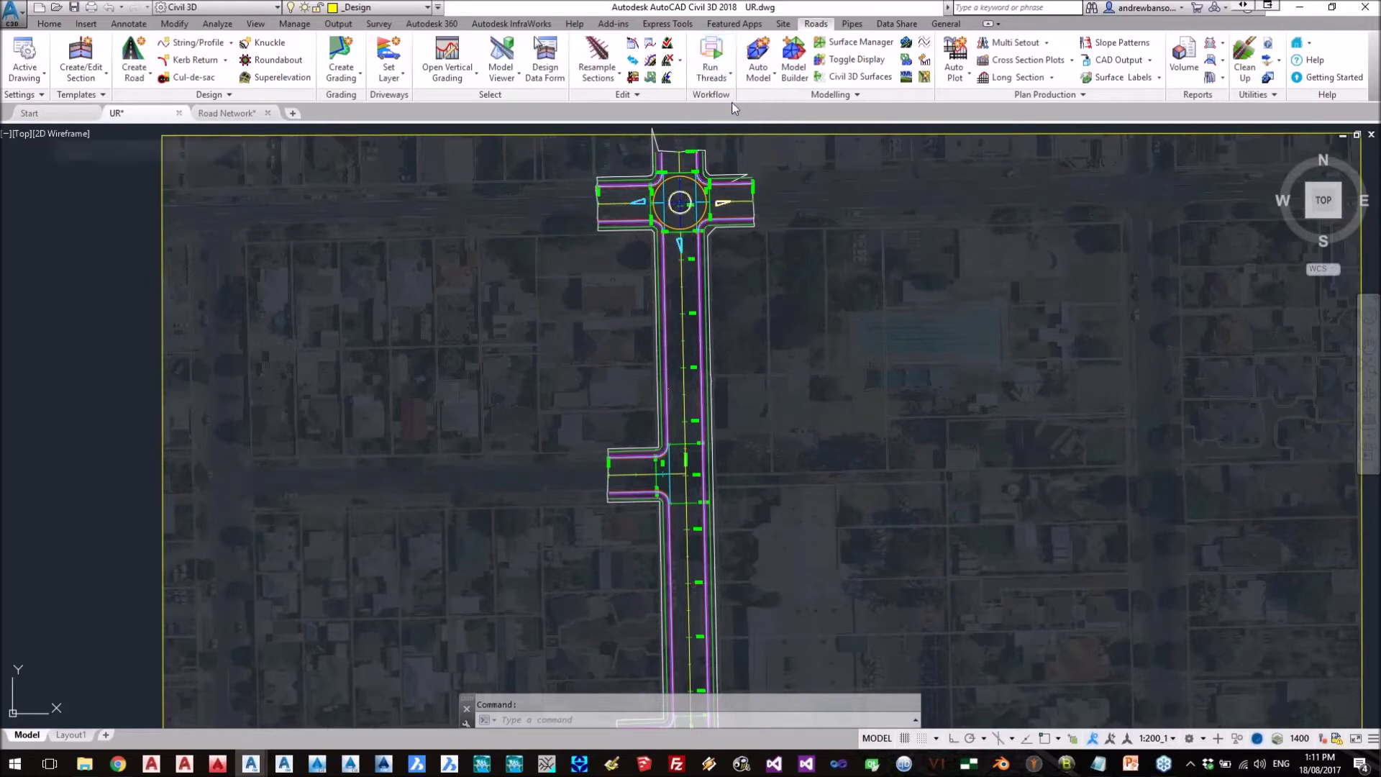
pyautogui.moveTo(125, 143); pyautogui.dragTo(124, 151)
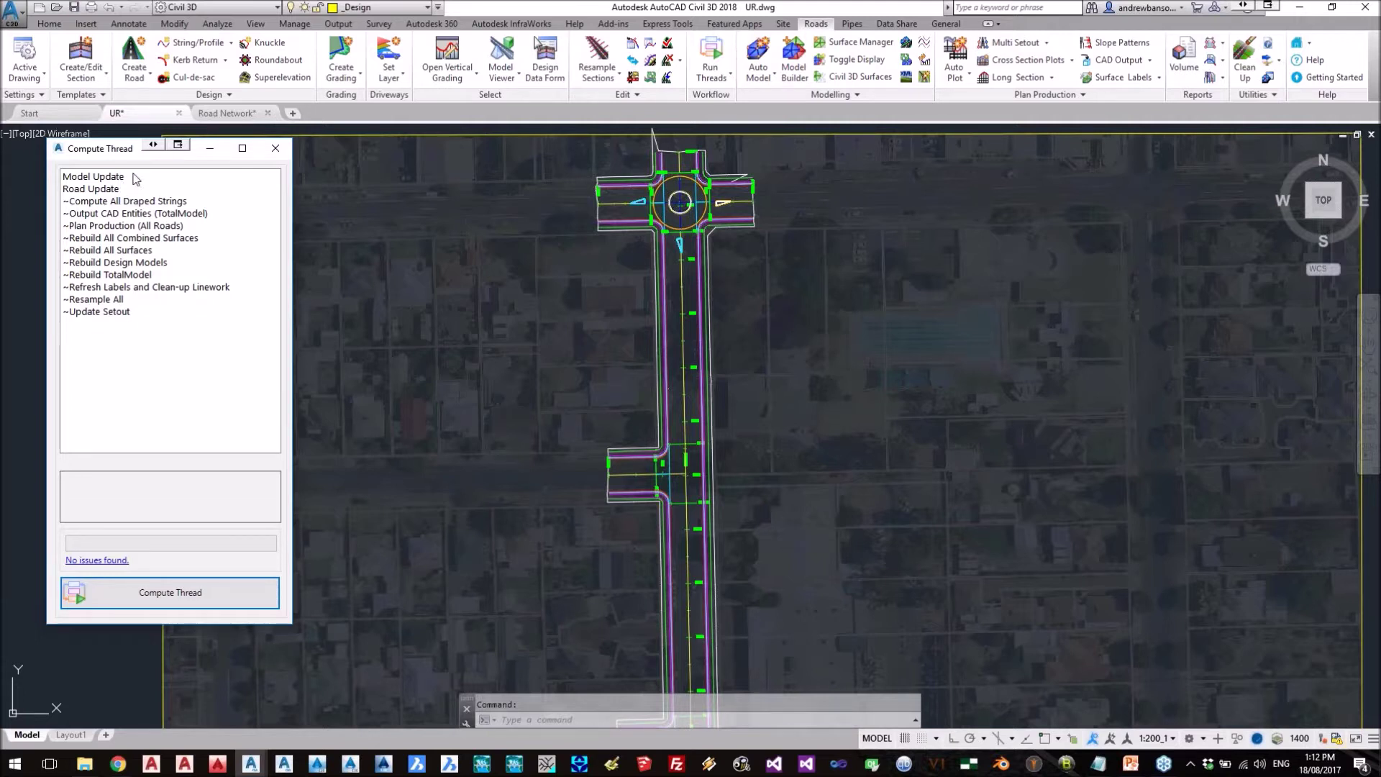
# - Select the ~Compute All Draped Strings thread and compute it
pyautogui.click(137, 179)
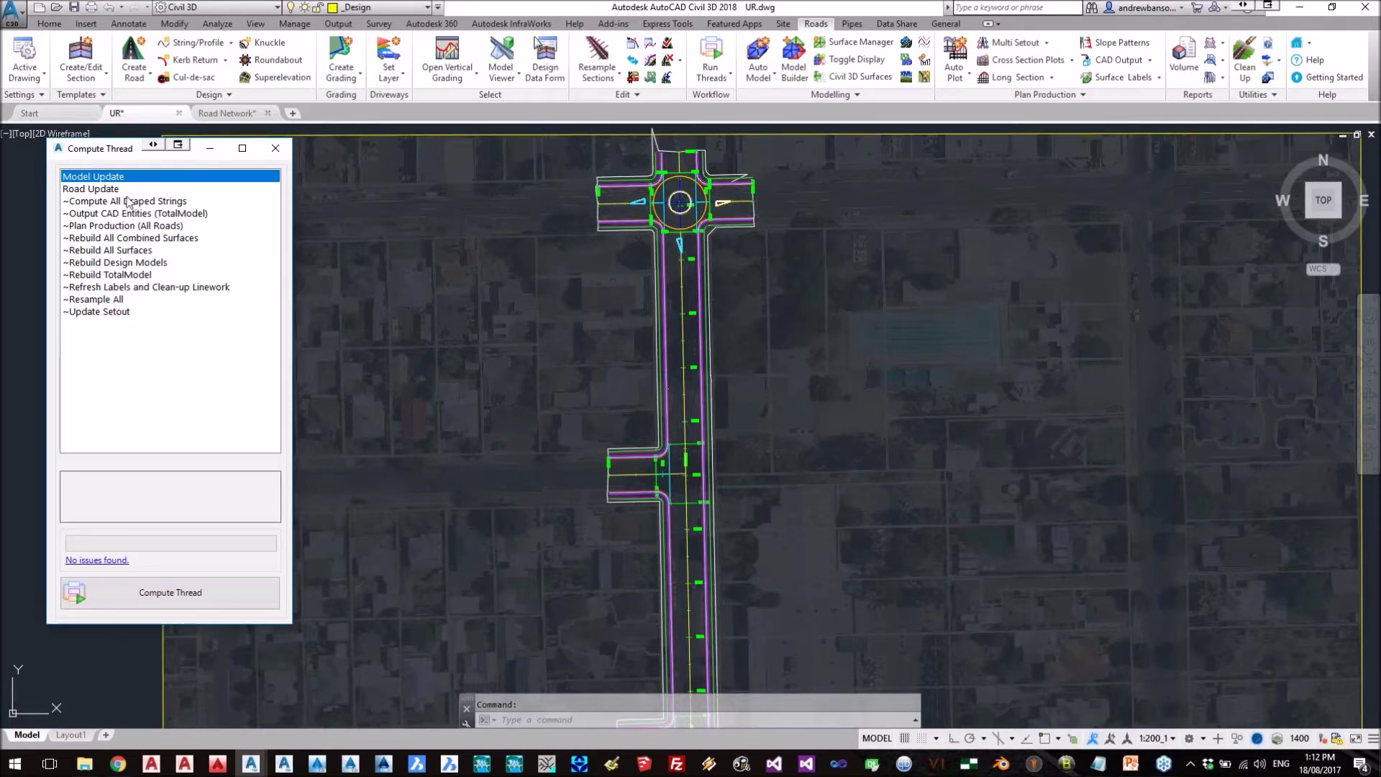
pyautogui.click(128, 201)
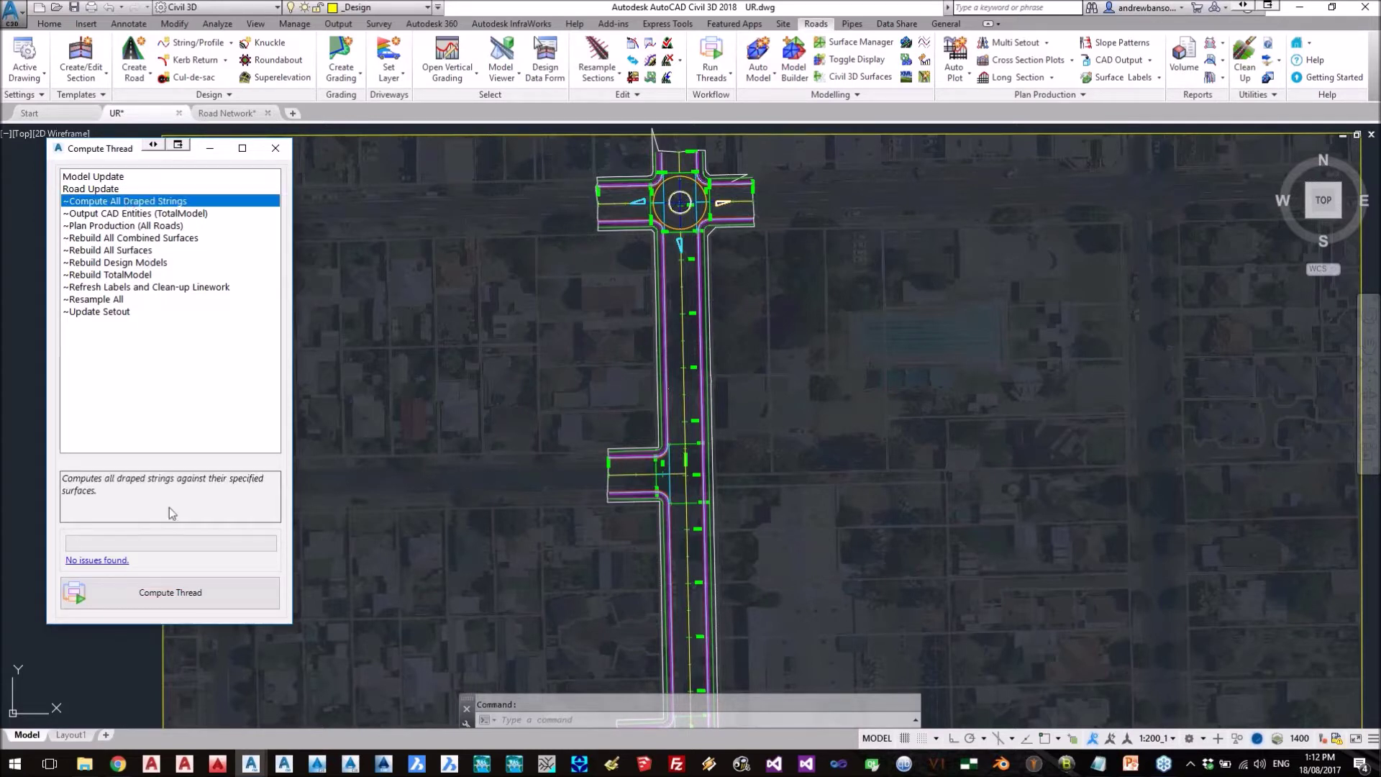
pyautogui.click(178, 596)
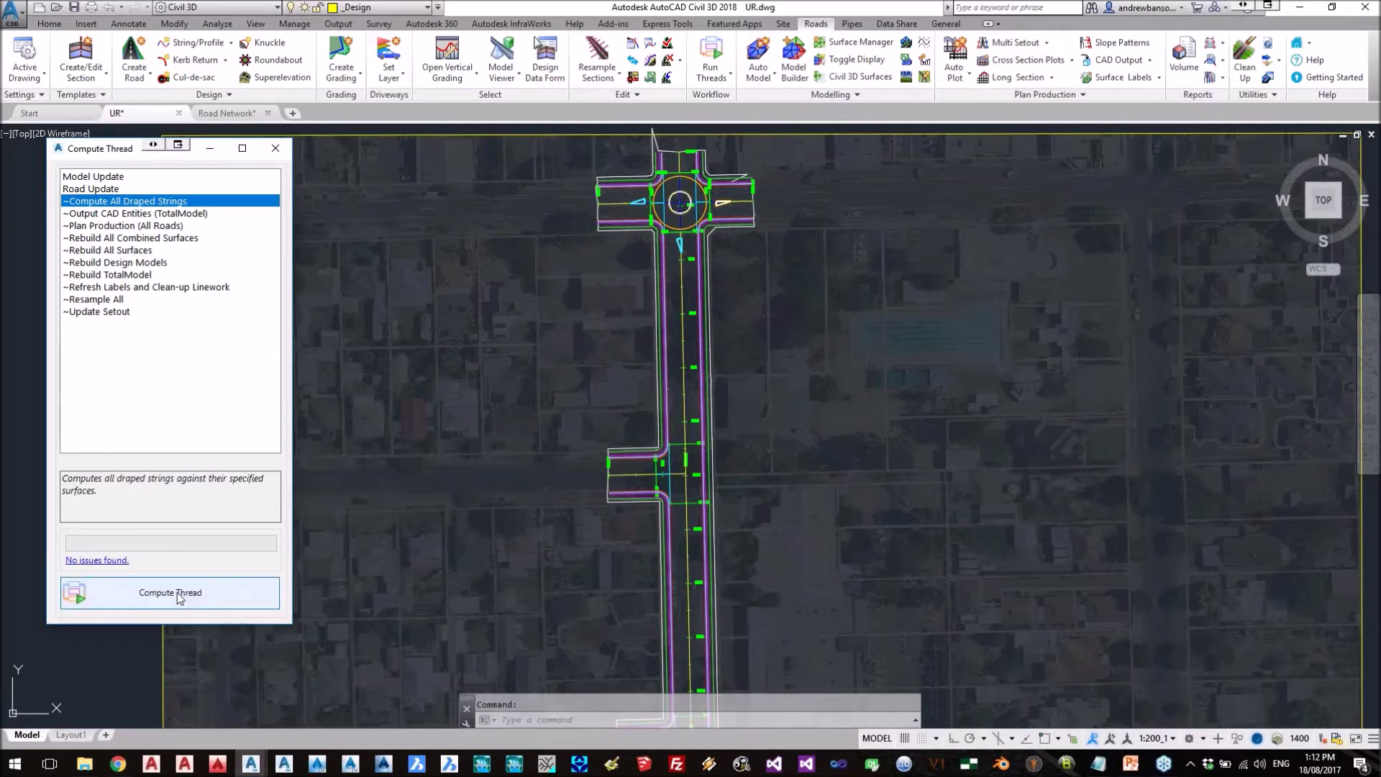
# - Open the Model Update thread in the Thread Editor, review its list of actions, and close the editor
pyautogui.rightClick(112, 181)
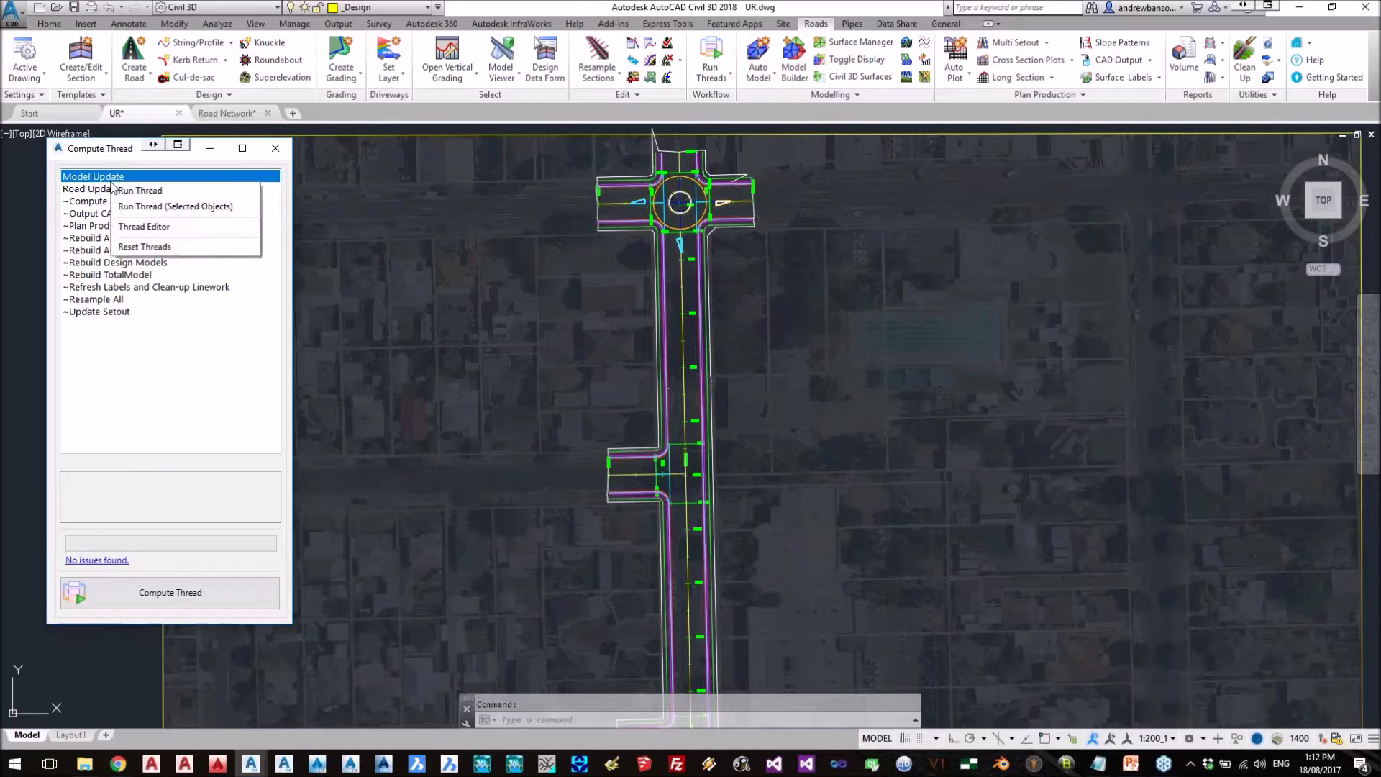
pyautogui.click(173, 230)
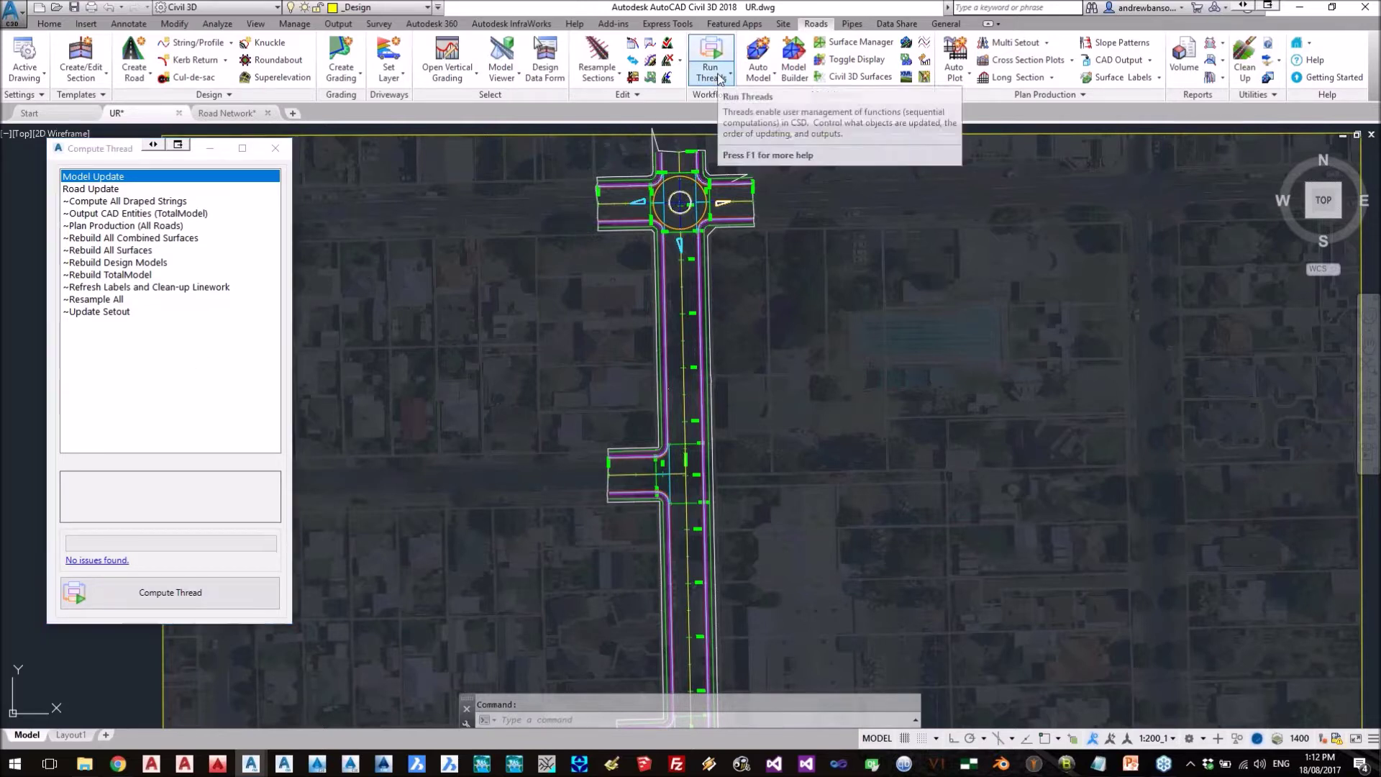
pyautogui.click(720, 78)
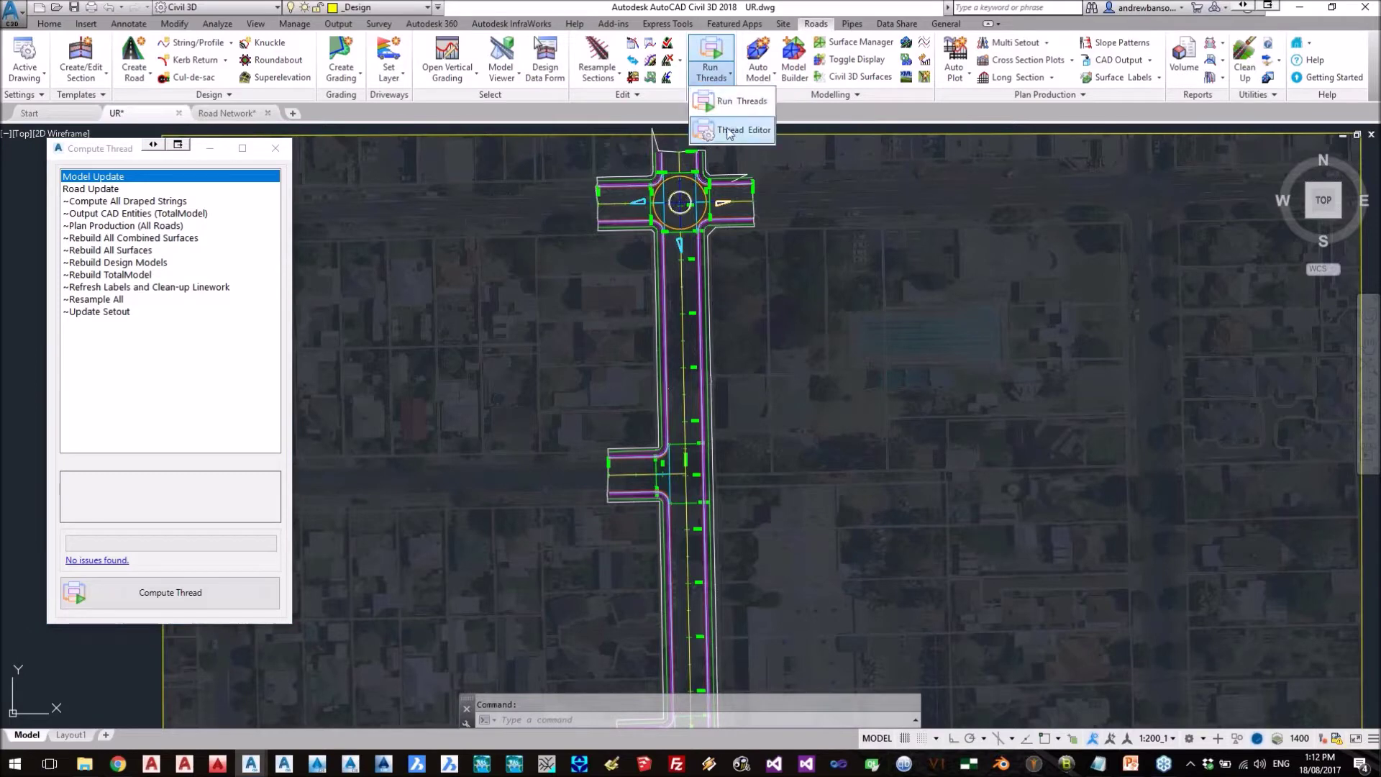
pyautogui.click(730, 129)
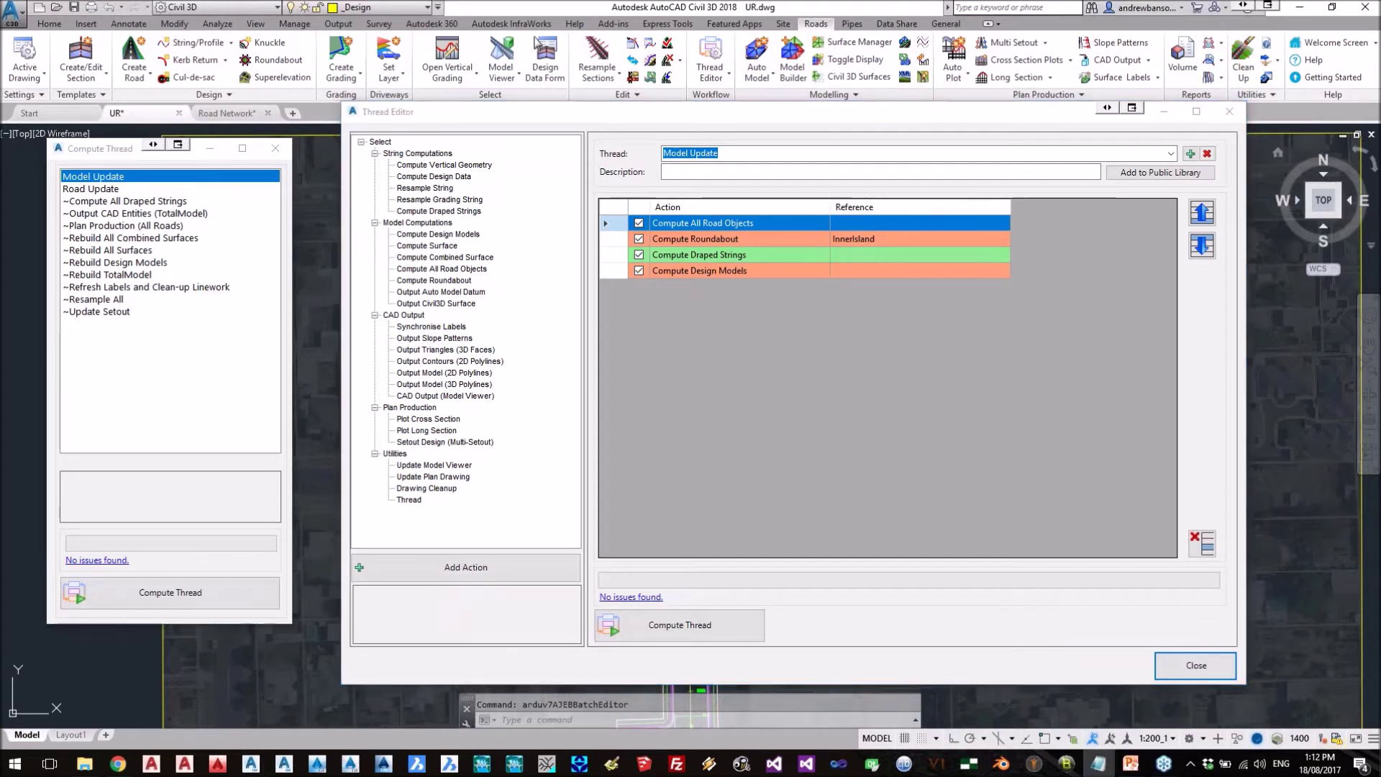
pyautogui.click(1229, 111)
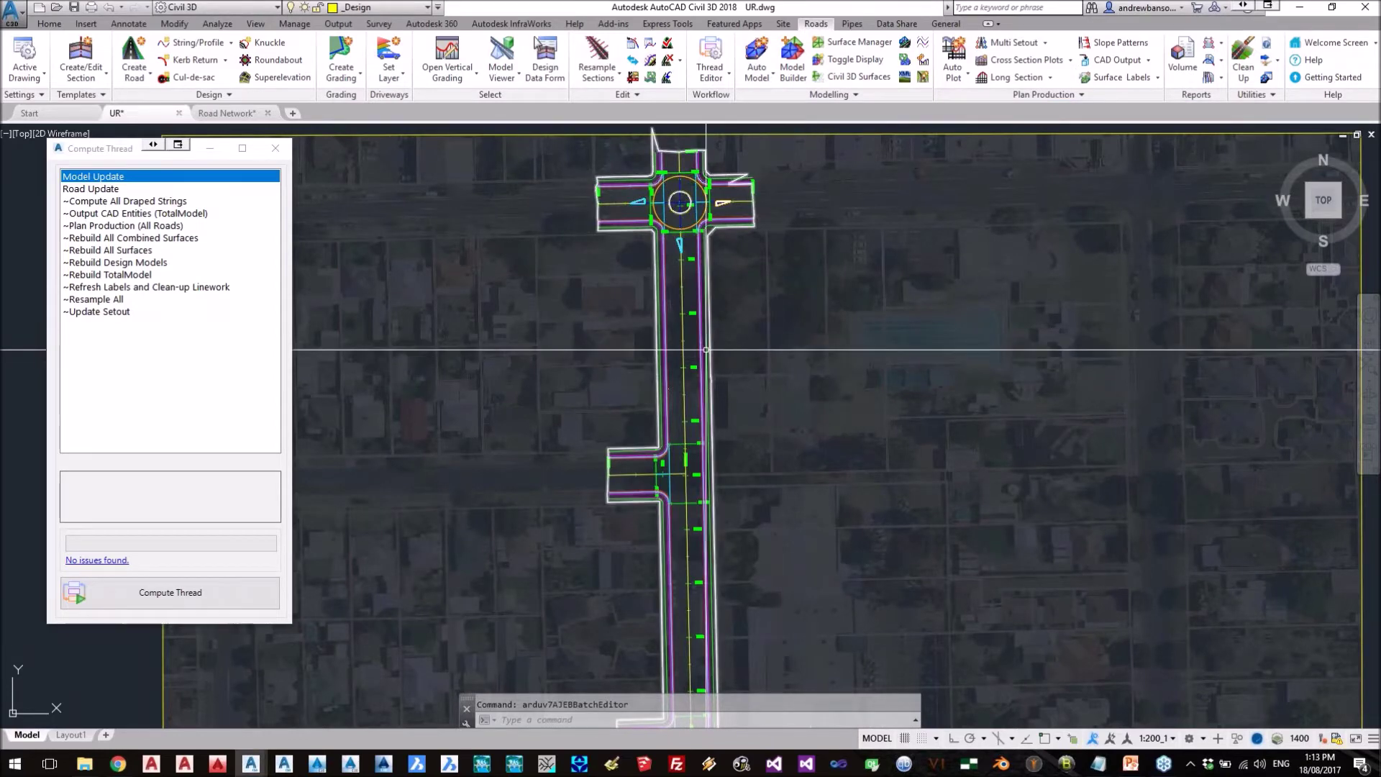
# - Open the cross-section viewer for the MainRoad alignment at chainage 60.000 and widen its window
pyautogui.moveTo(682, 349); pyautogui.dragTo(692, 348, button='middle')
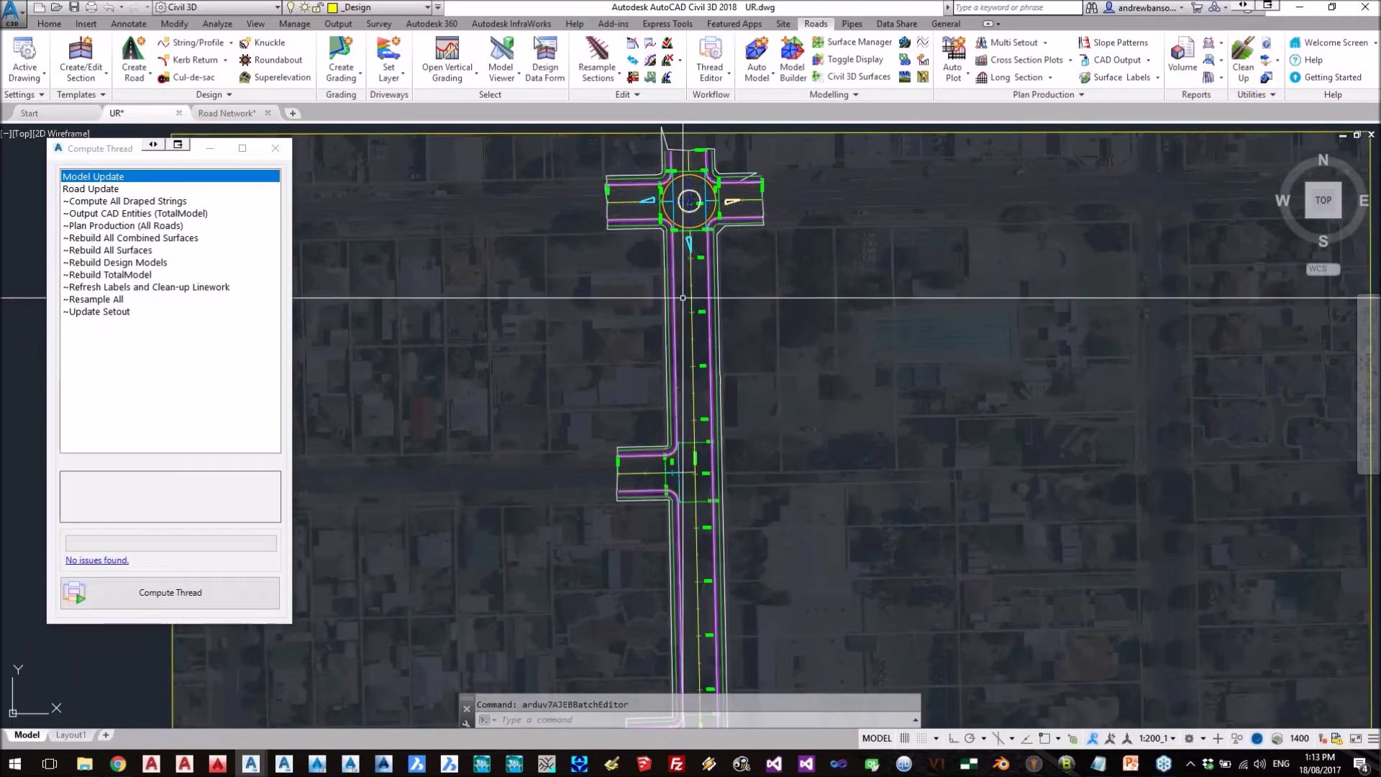
pyautogui.moveTo(653, 322); pyautogui.dragTo(641, 313, button='middle')
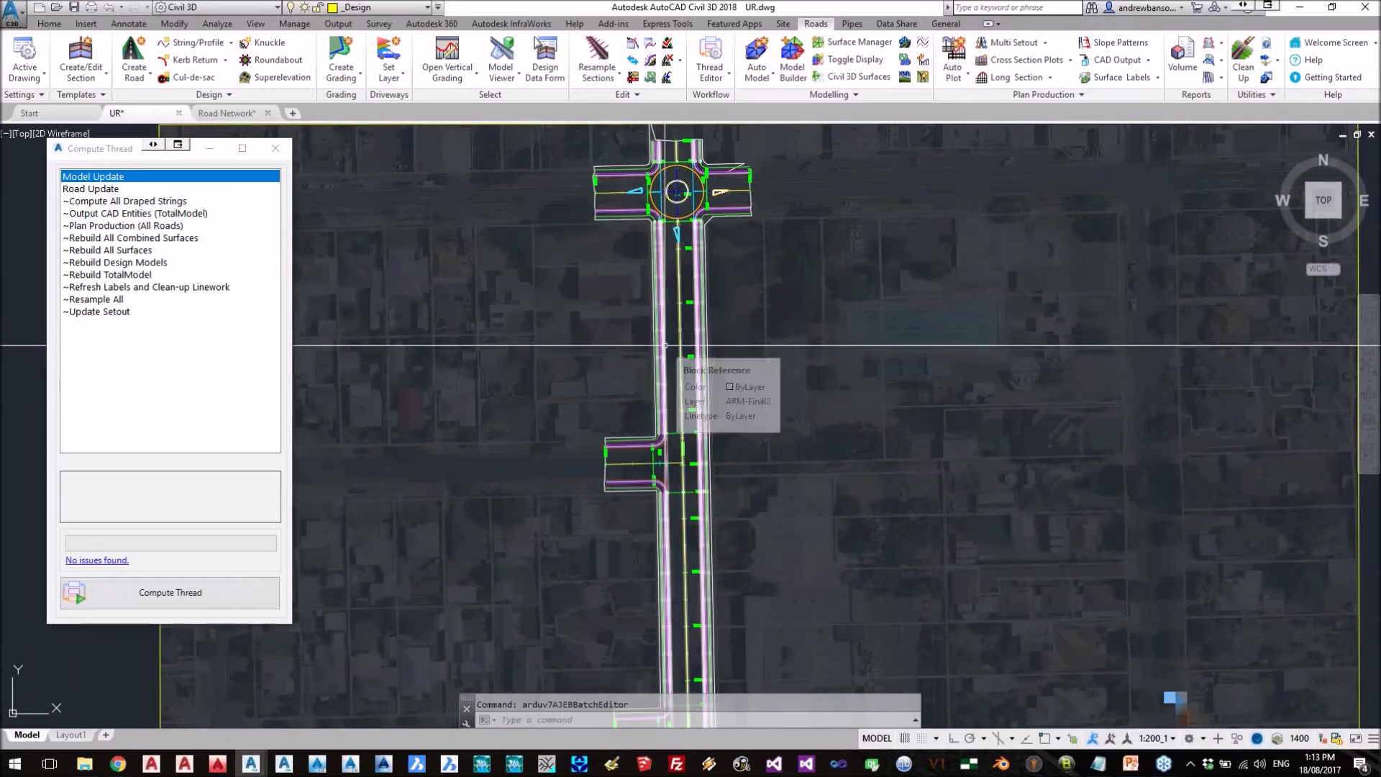
pyautogui.scroll(4, 665, 345)
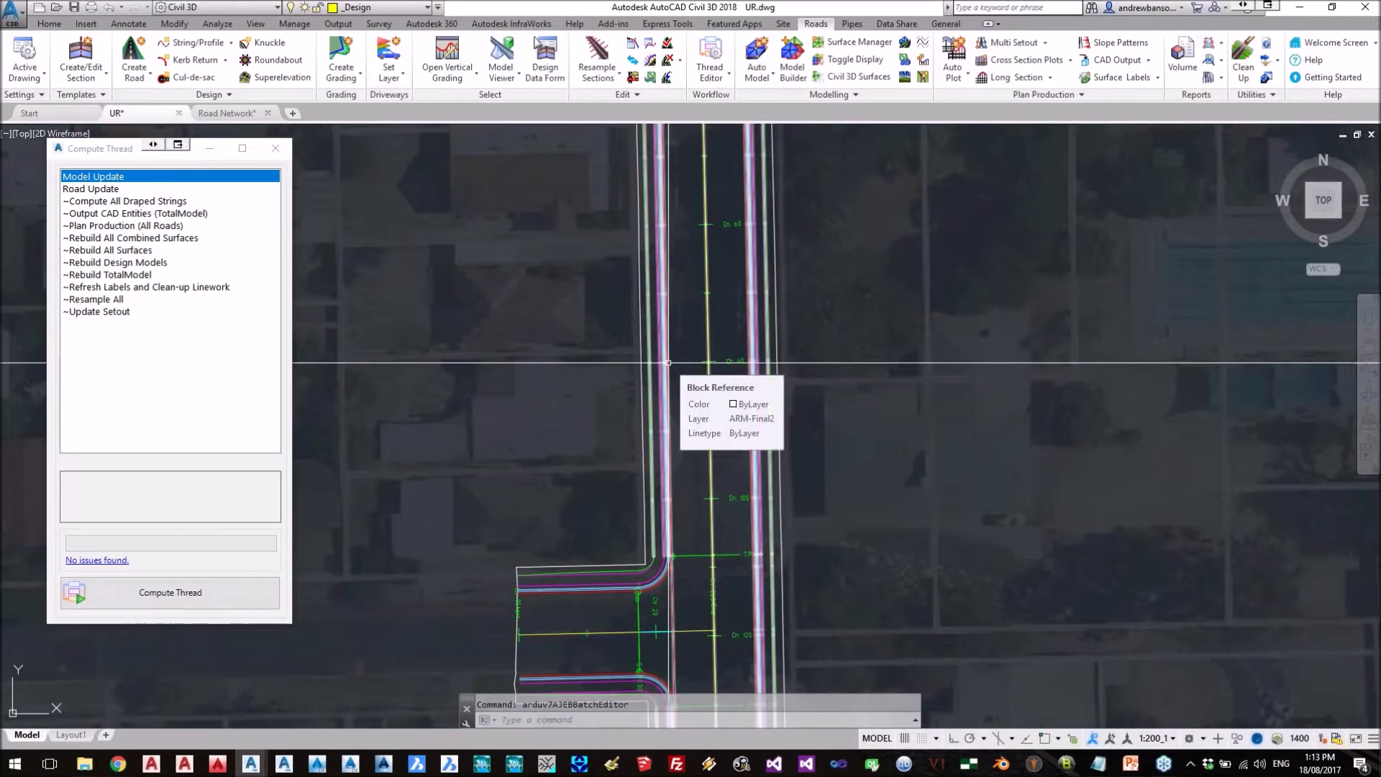
pyautogui.moveTo(607, 325); pyautogui.dragTo(610, 468, button='middle')
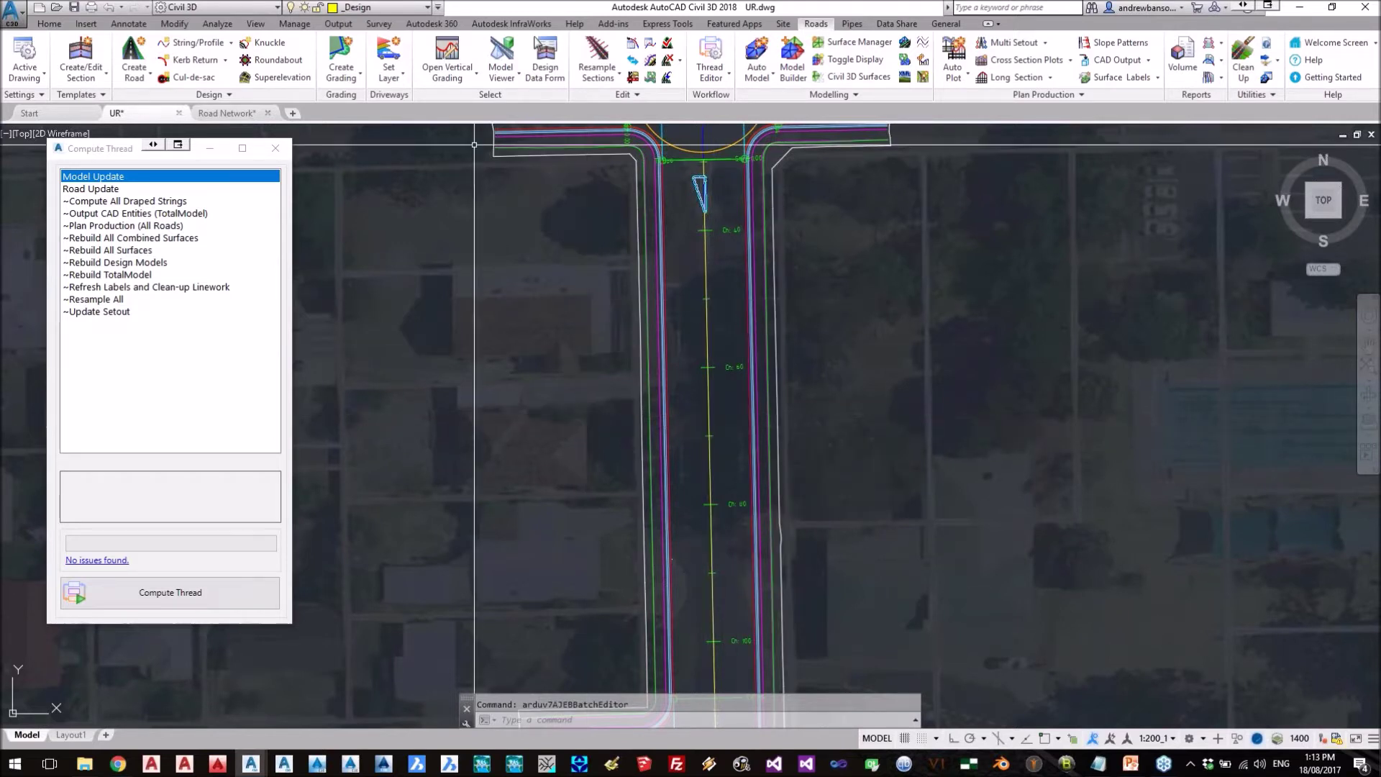
pyautogui.click(446, 79)
pyautogui.click(472, 131)
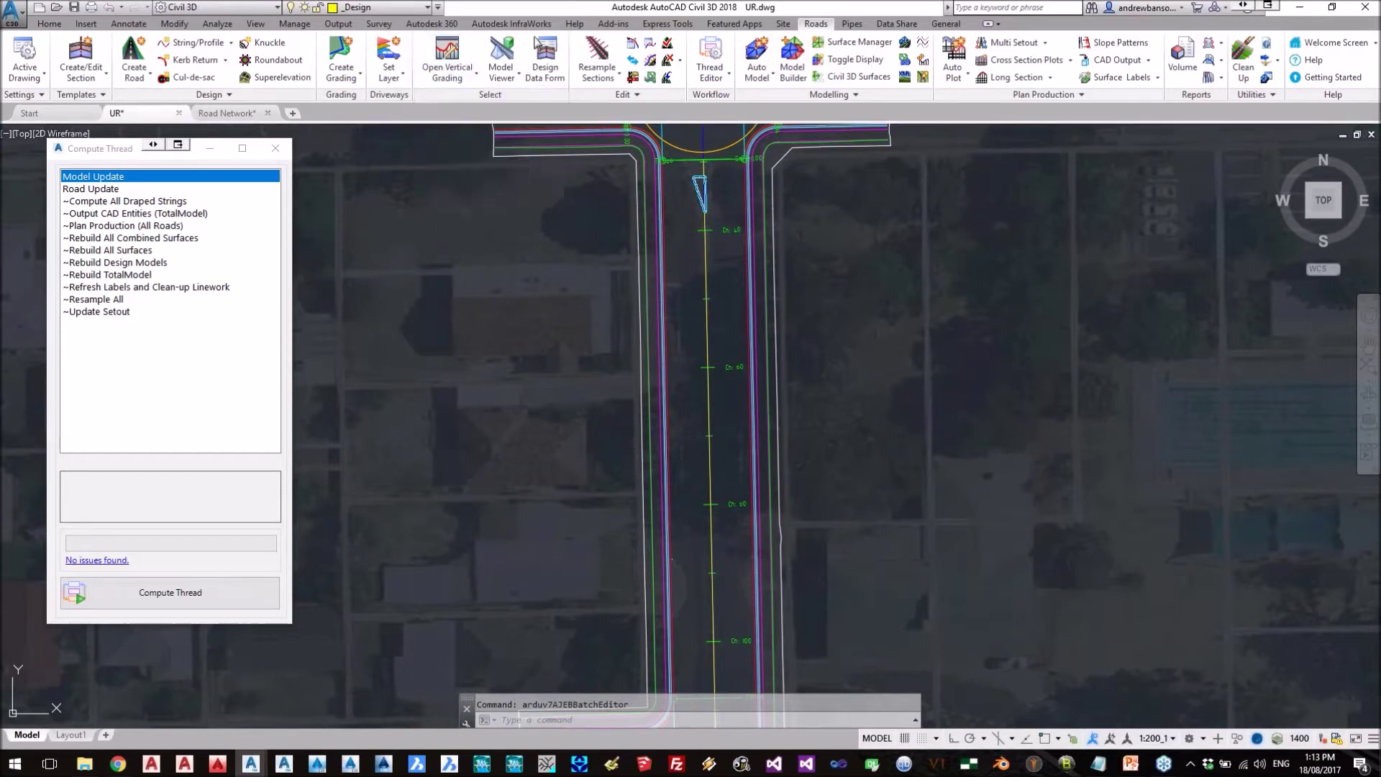
pyautogui.click(710, 412)
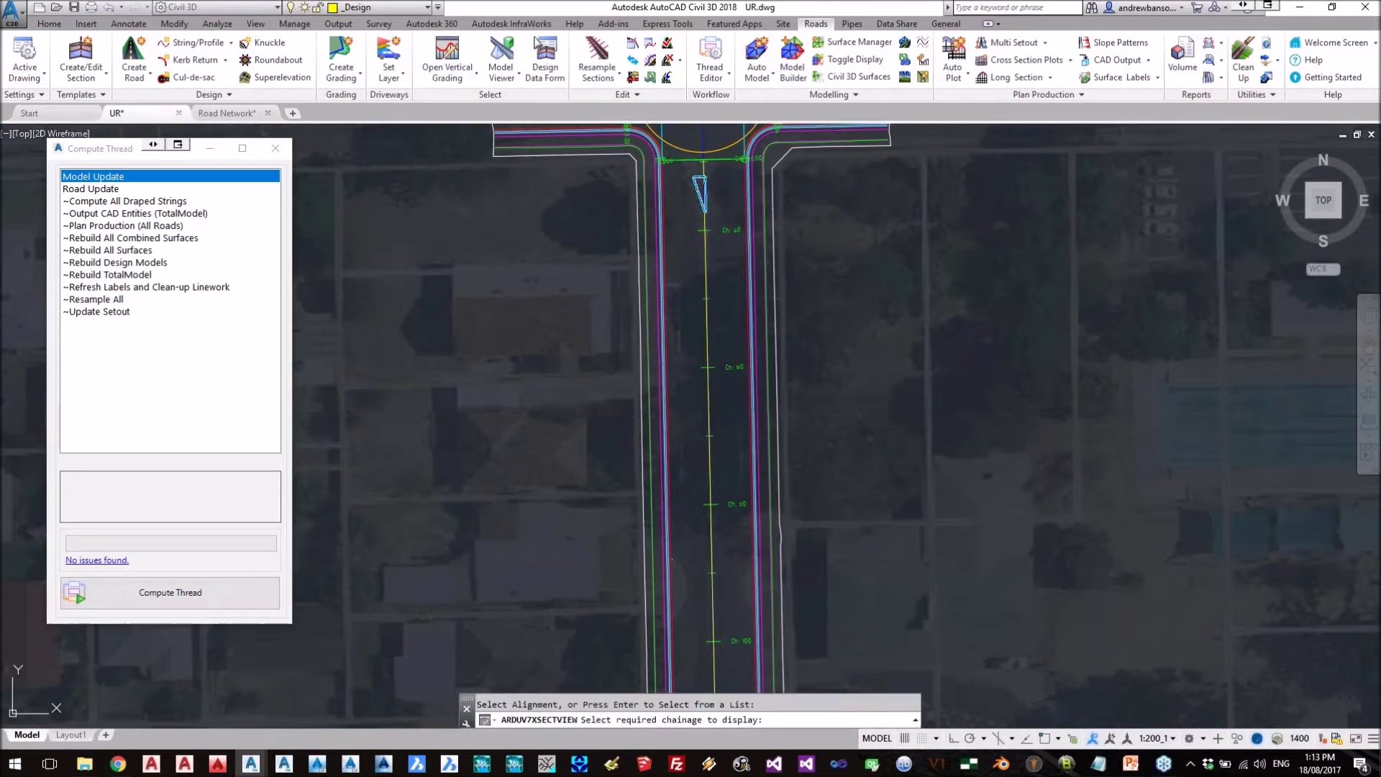
pyautogui.click(708, 368)
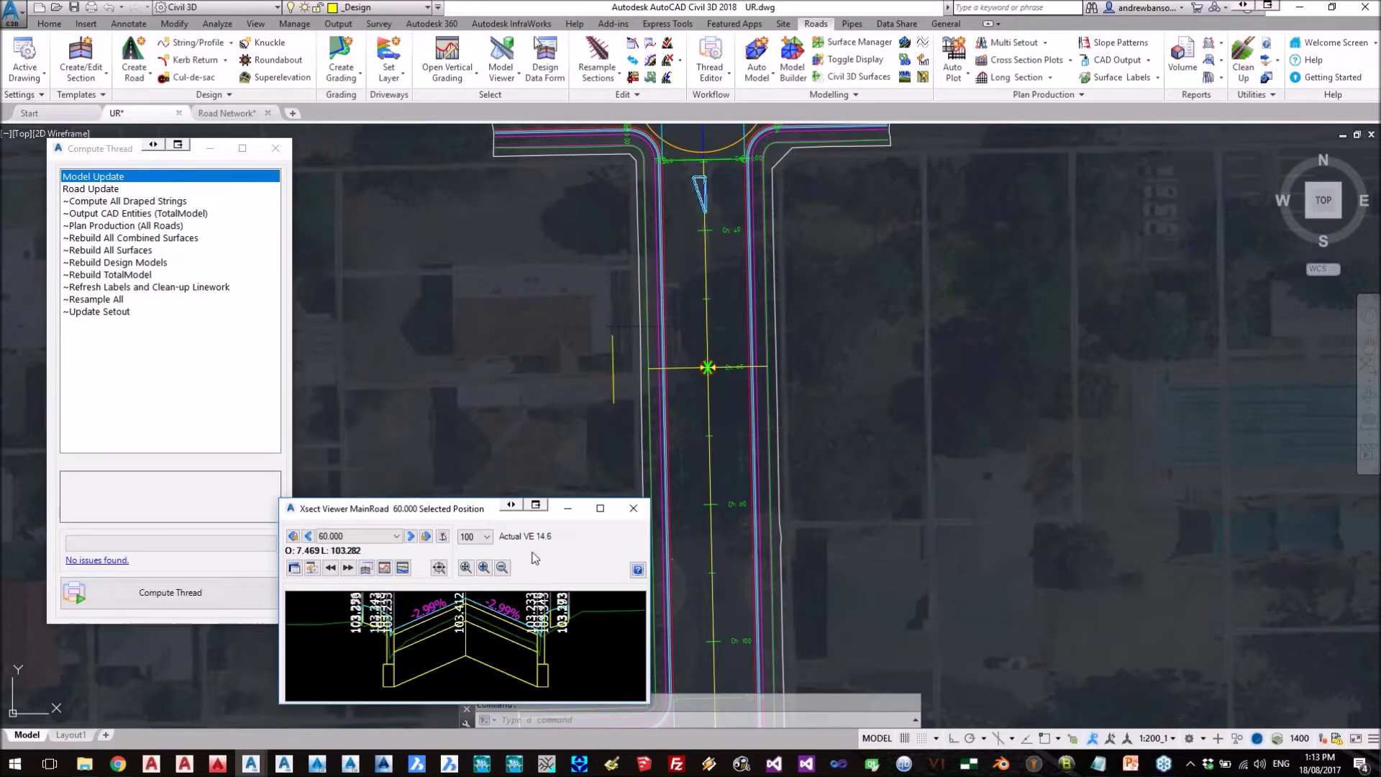
pyautogui.moveTo(655, 629); pyautogui.dragTo(1232, 629)
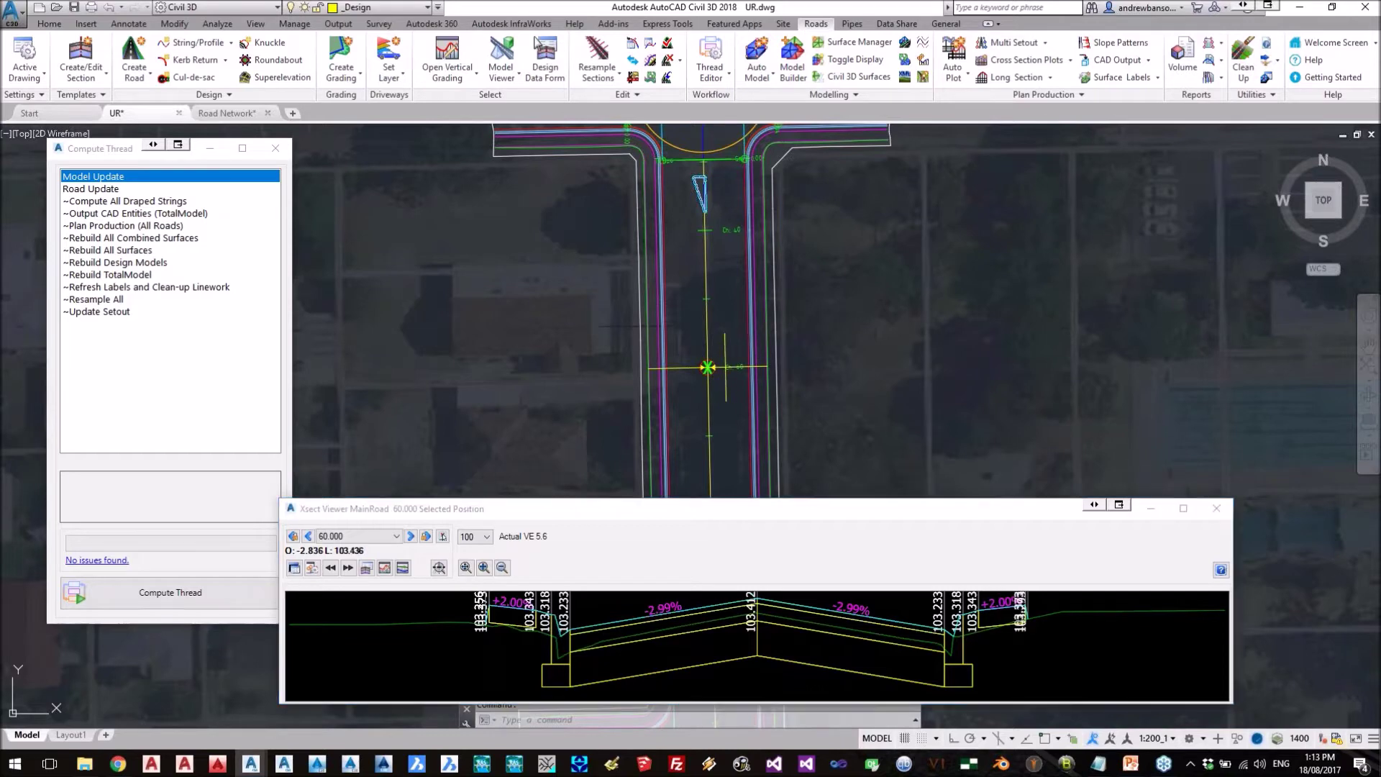
# - Open the vertical grading window for the newLEB string alongside the cross-section viewer
pyautogui.scroll(-2, 569, 374)
pyautogui.moveTo(568, 375); pyautogui.dragTo(542, 271, button='middle')
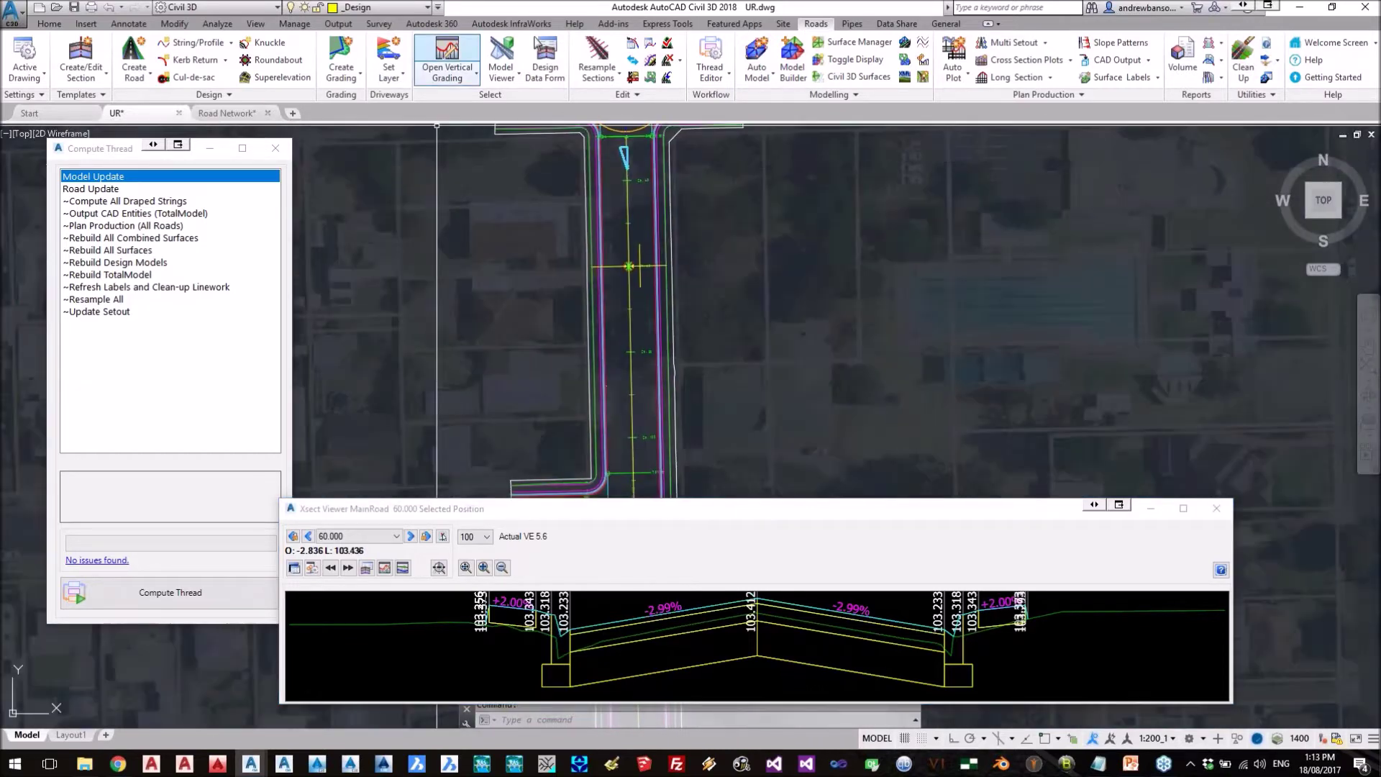
pyautogui.click(449, 52)
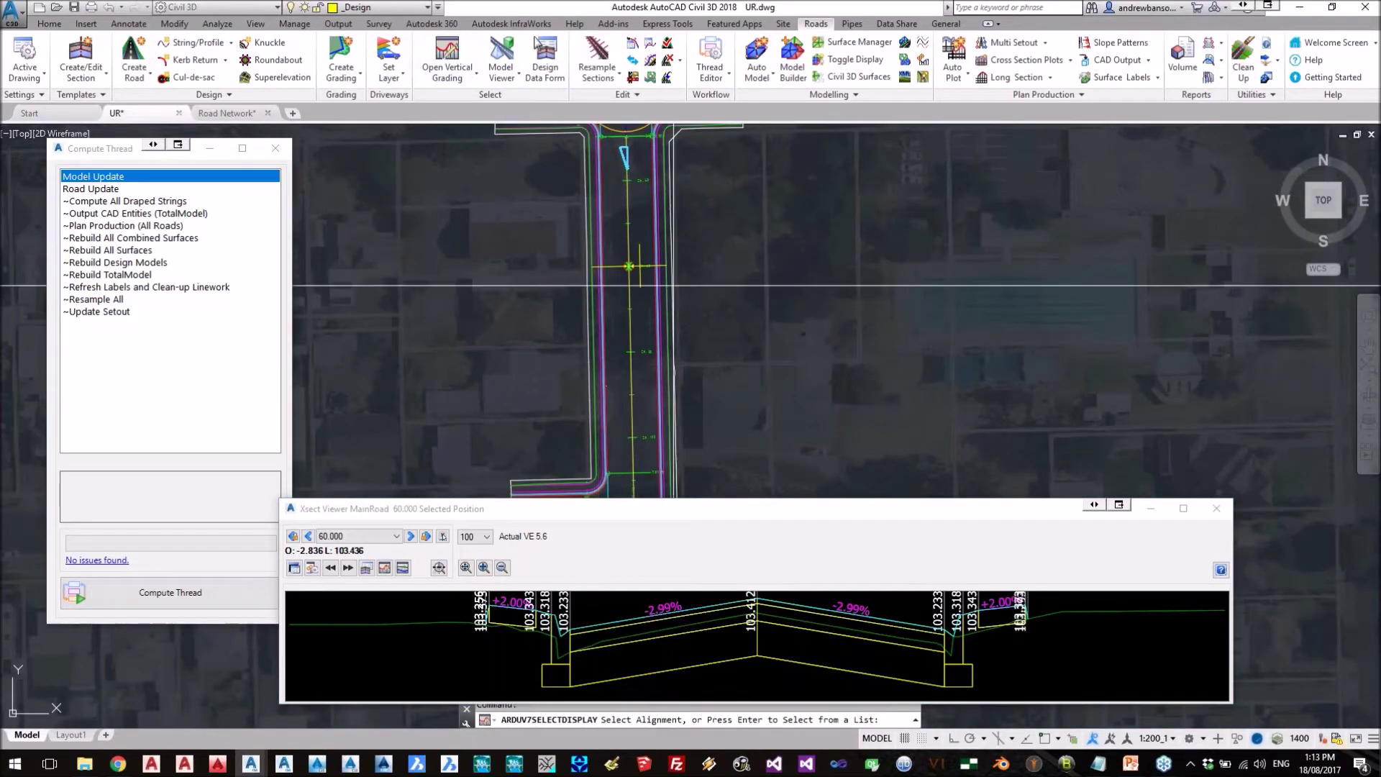
pyautogui.click(629, 295)
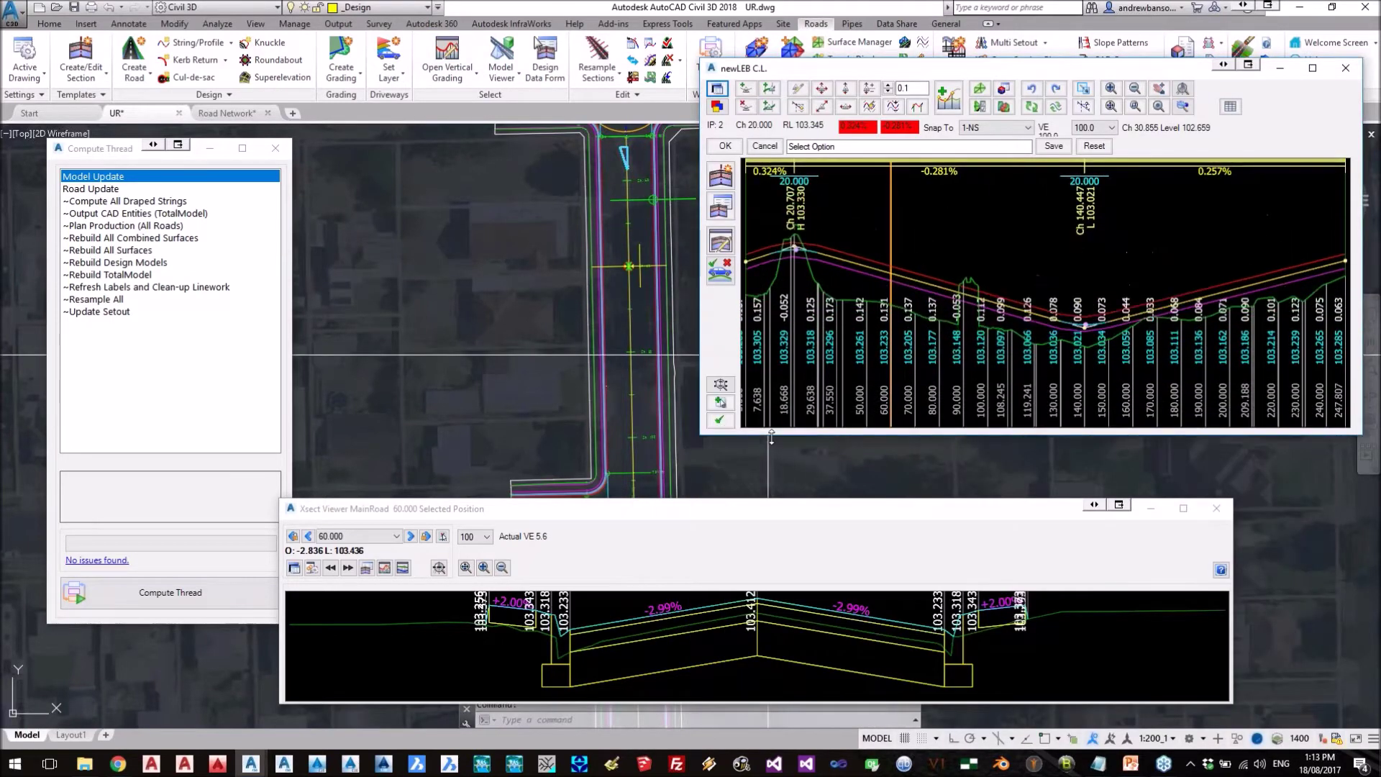
pyautogui.click(748, 272)
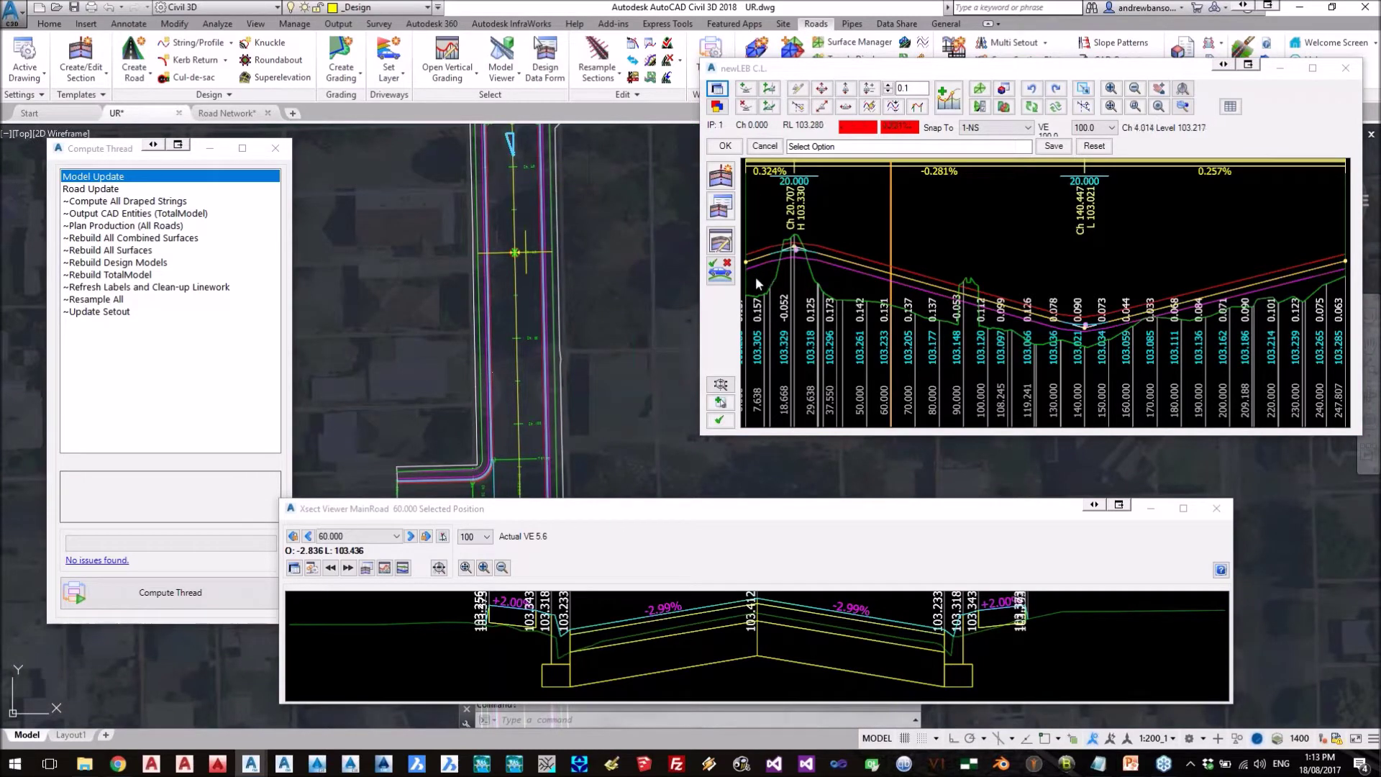
# - Move the newLEB intersection point at chainage 20.000 vertically down to about RL 103.274
pyautogui.click(1084, 326)
pyautogui.click(846, 88)
pyautogui.click(795, 248)
pyautogui.click(796, 250)
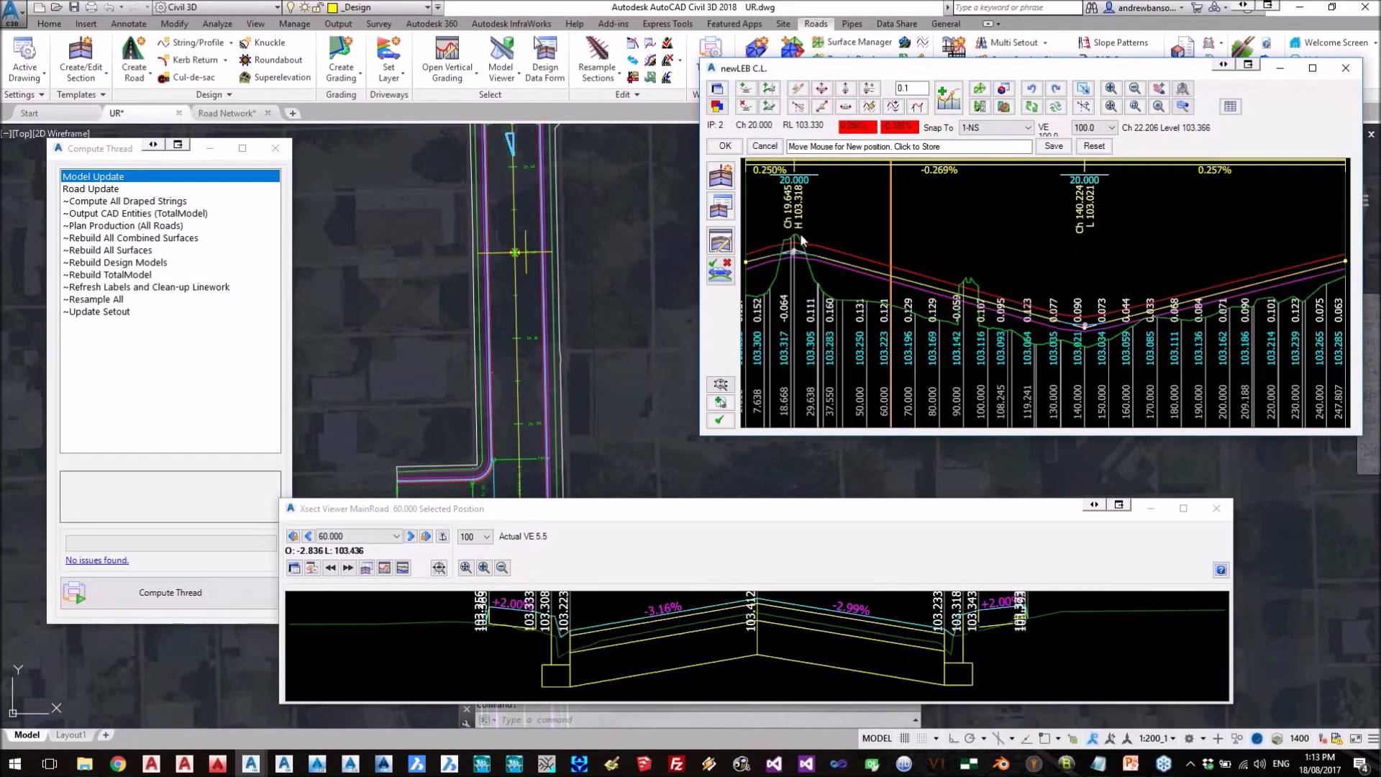
pyautogui.click(815, 269)
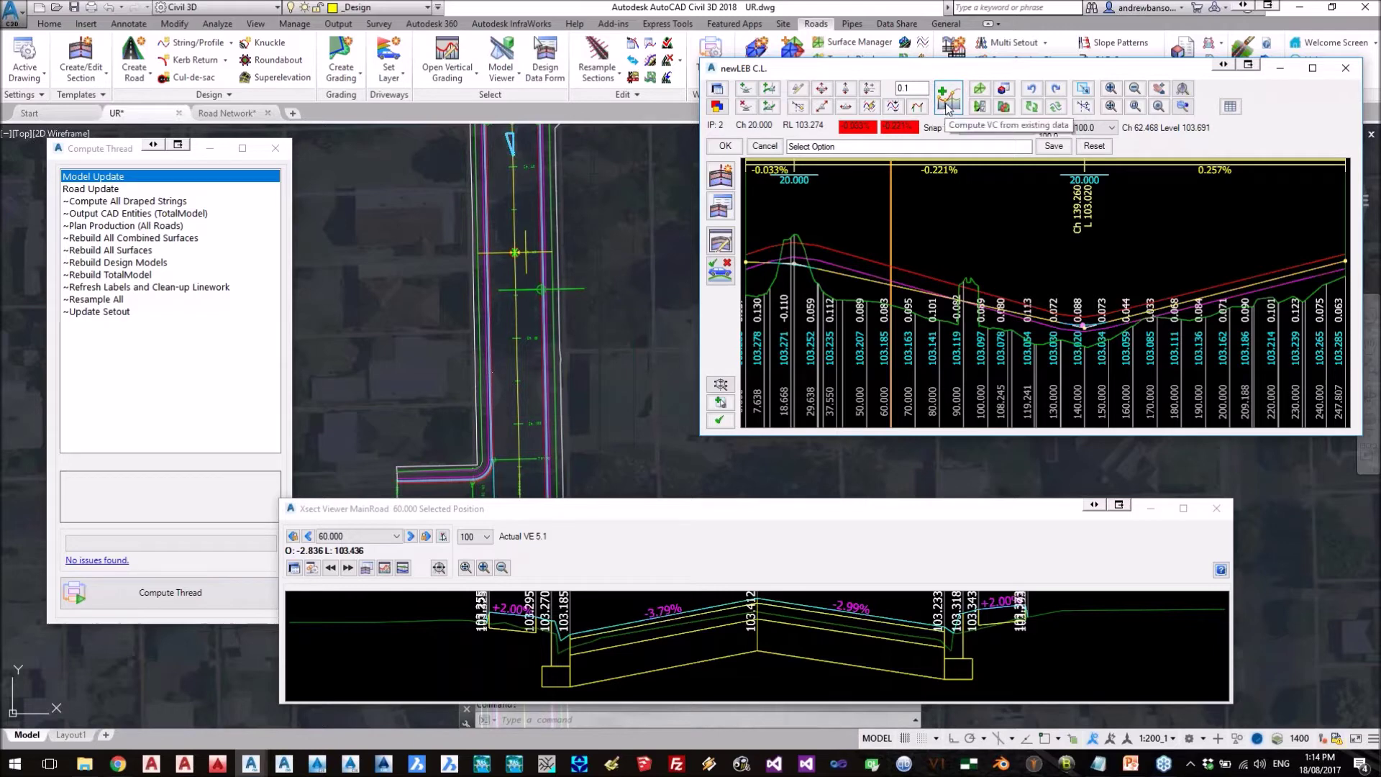
# - Examine the VCUseConstraint and VCFitting entries in newLEB's Vertical Curve Initial Design settings and leave them without applying changes
pyautogui.click(947, 107)
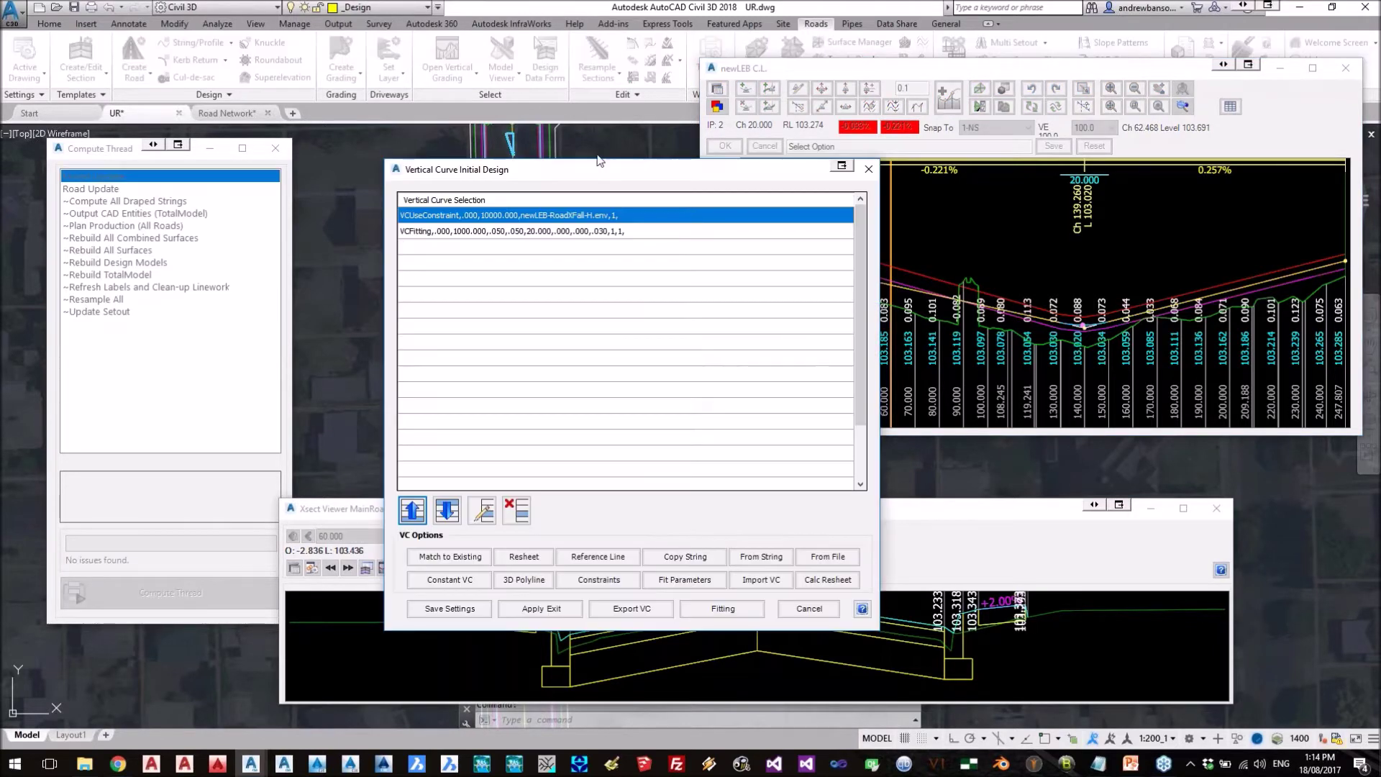
pyautogui.moveTo(605, 80); pyautogui.dragTo(465, 70)
pyautogui.click(450, 113)
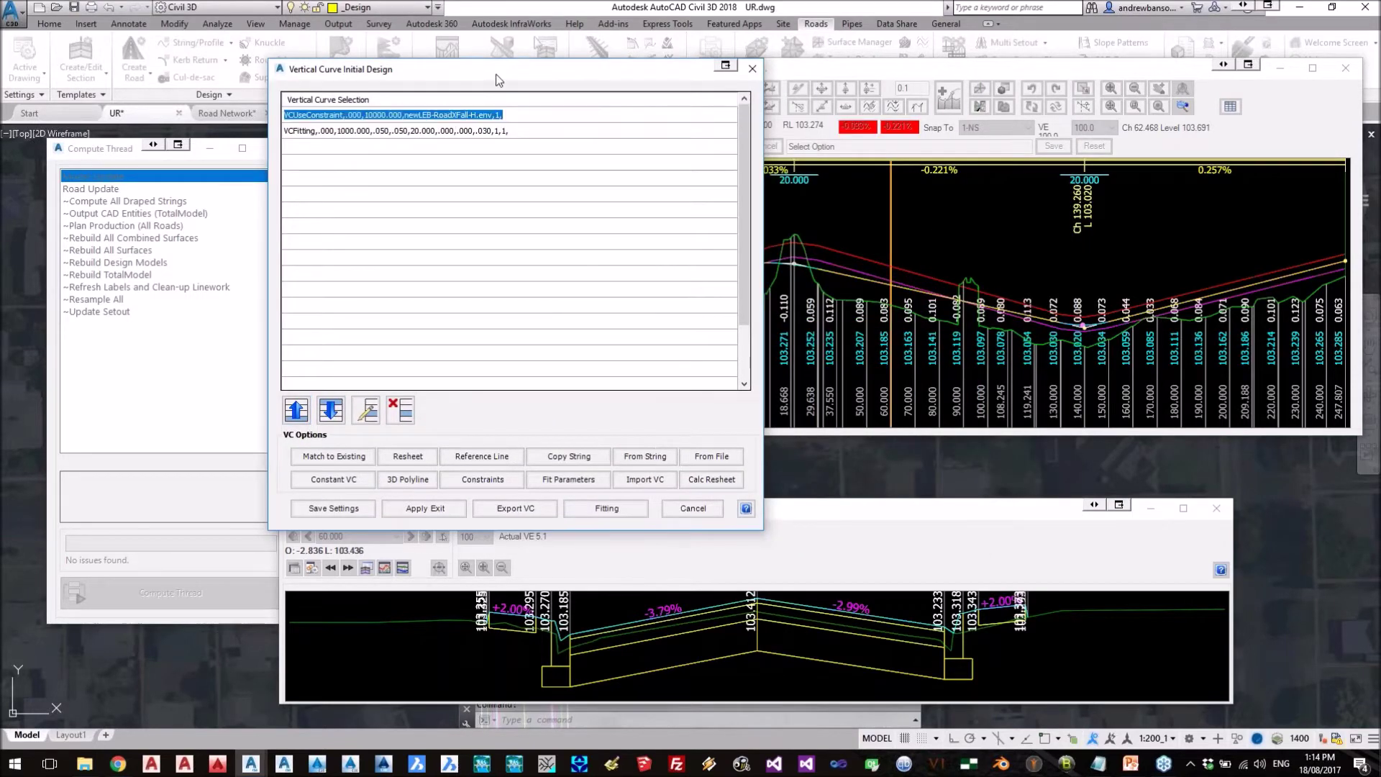
pyautogui.moveTo(446, 67); pyautogui.dragTo(353, 54)
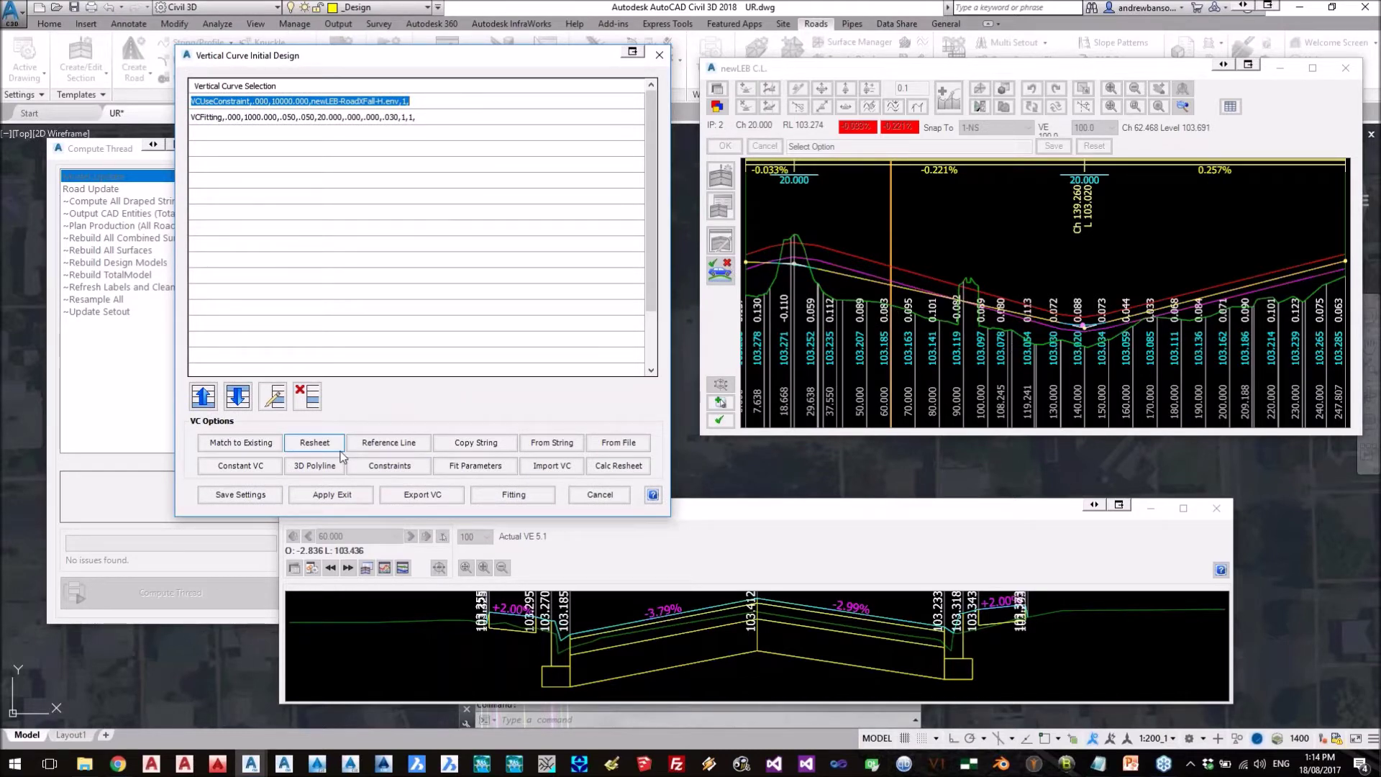
pyautogui.click(410, 469)
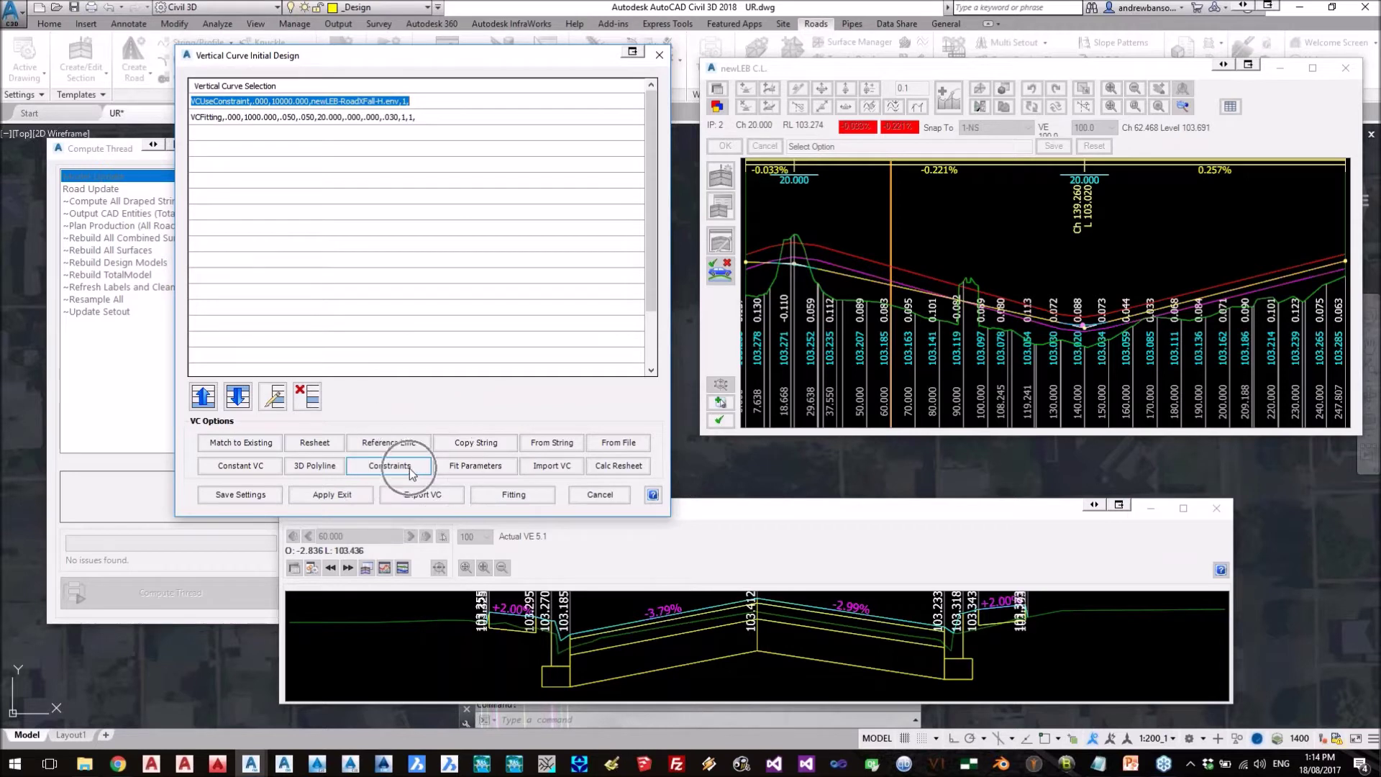
pyautogui.click(248, 116)
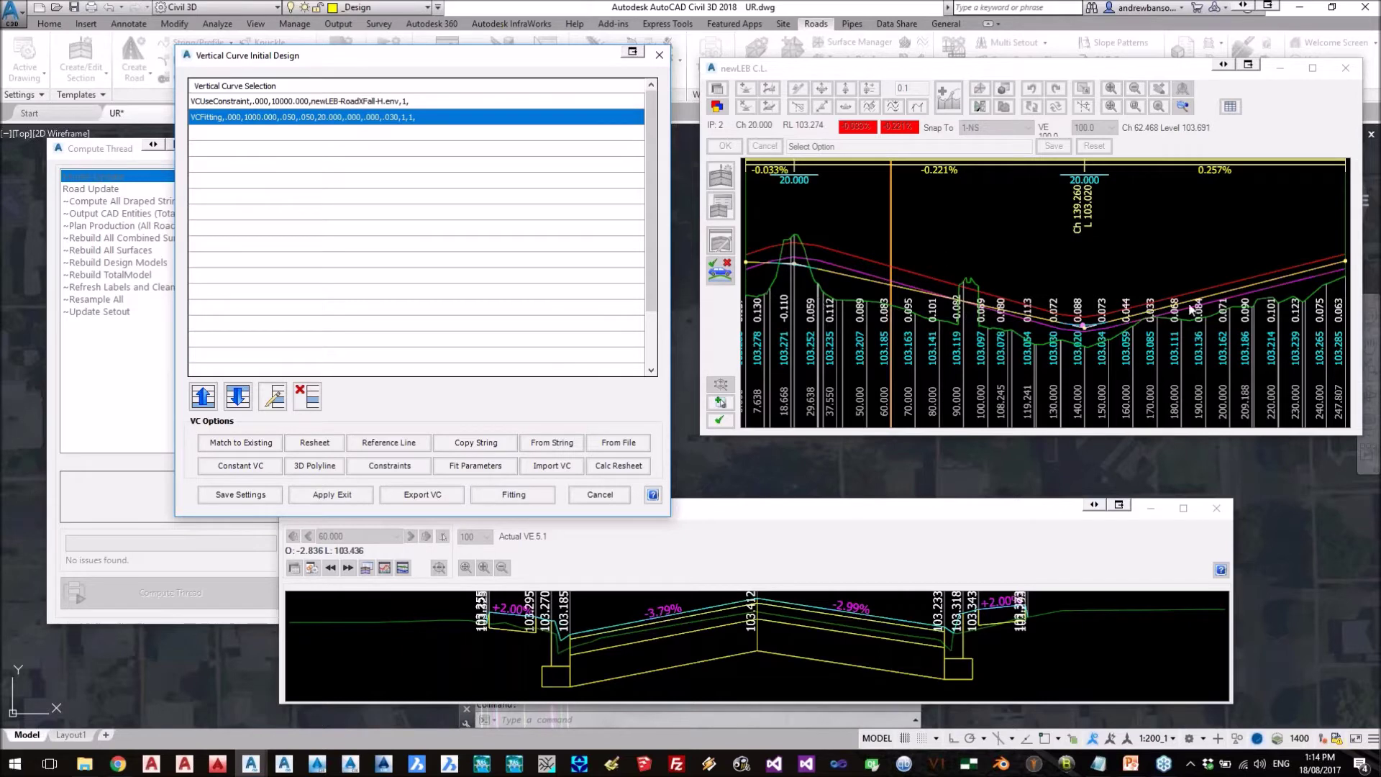
pyautogui.click(598, 494)
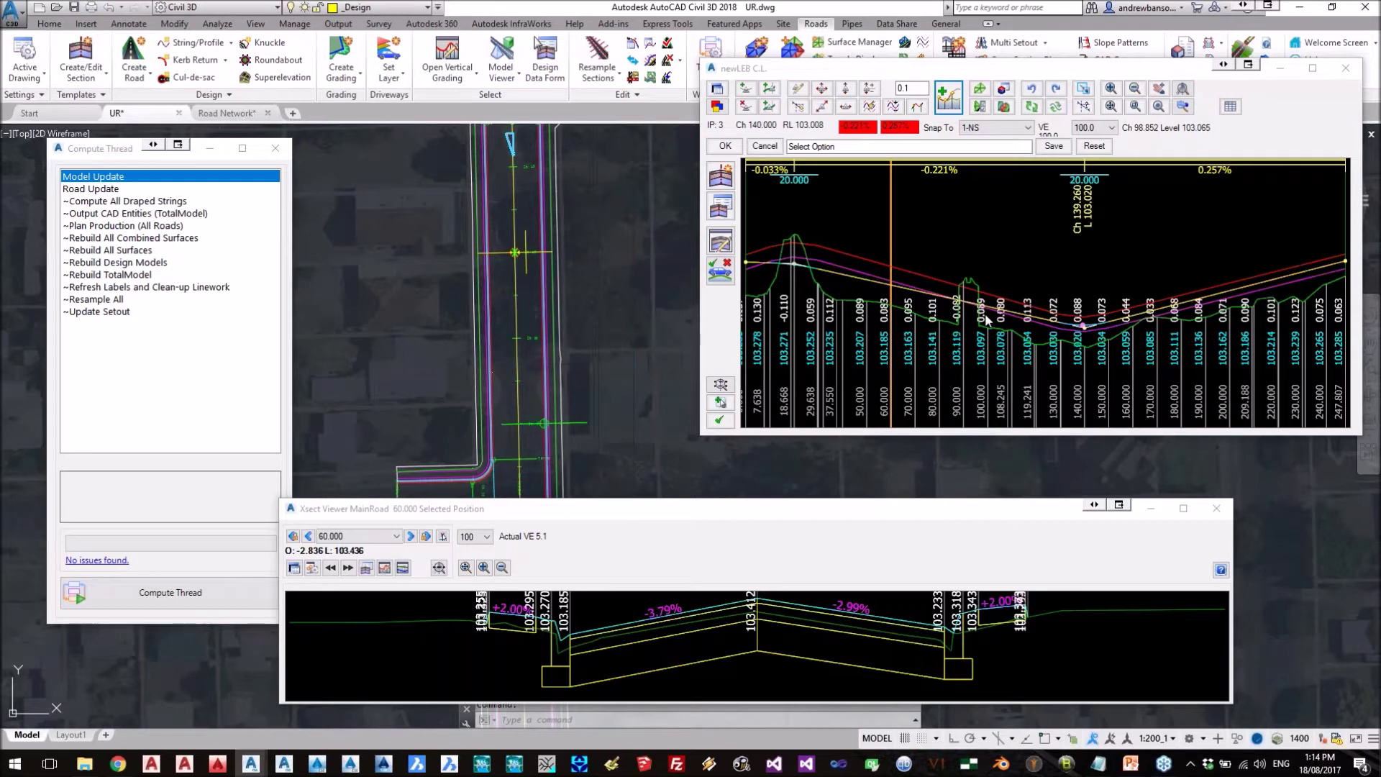
pyautogui.click(947, 101)
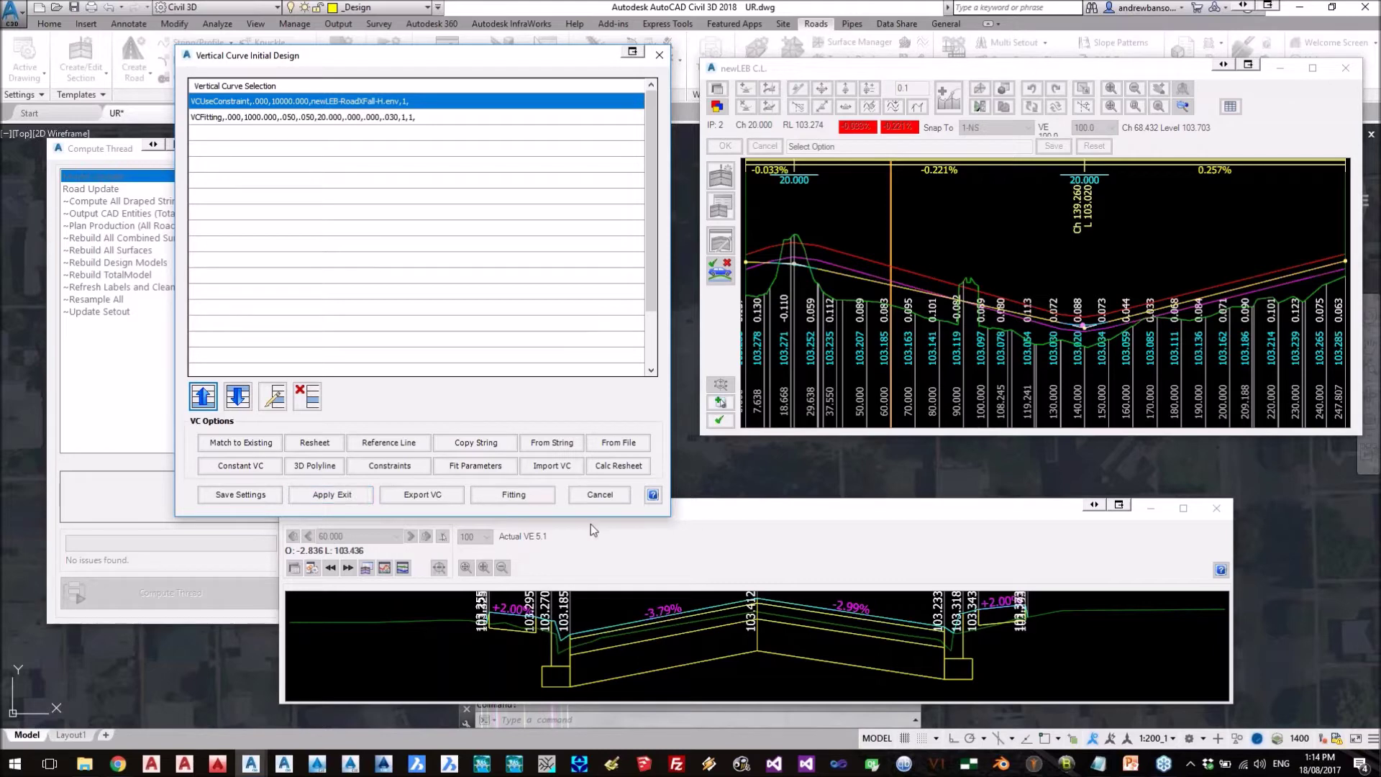
pyautogui.click(601, 496)
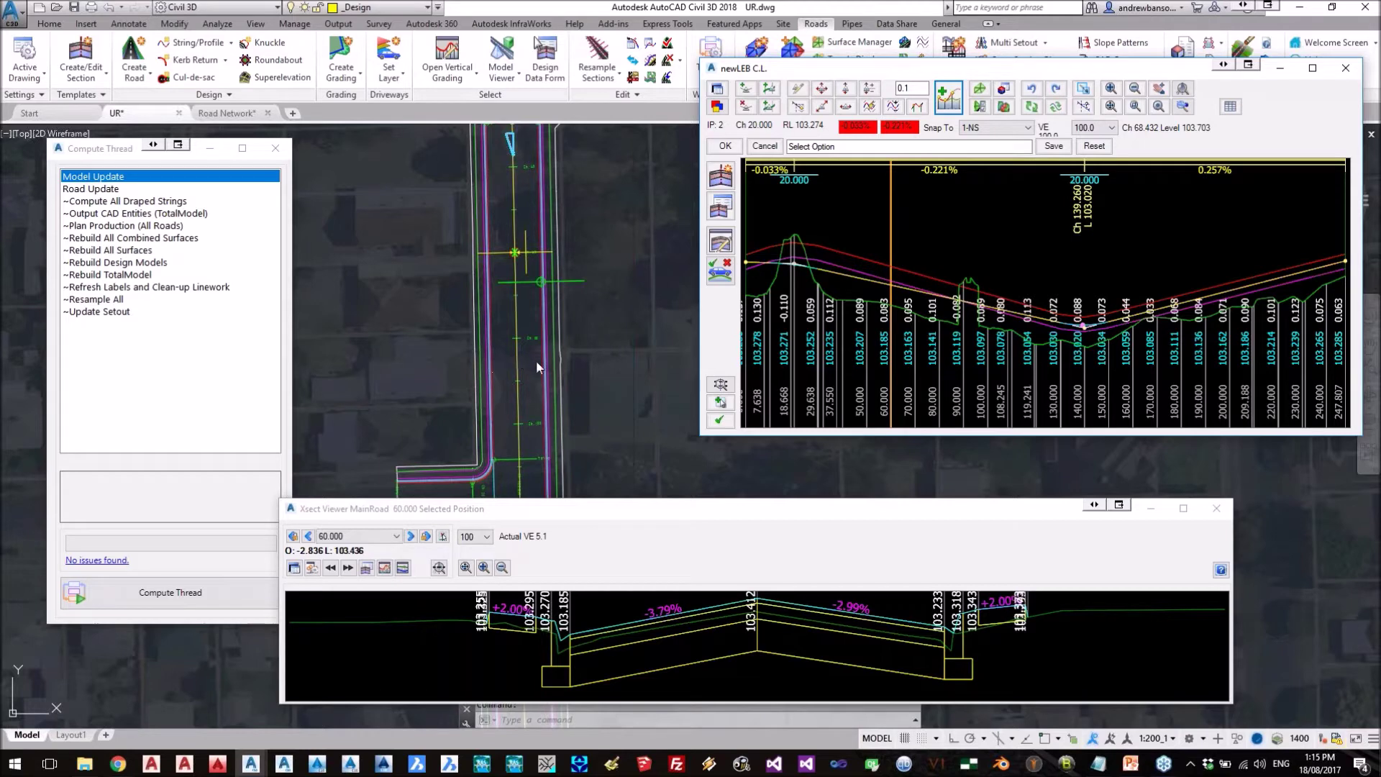
pyautogui.scroll(-2, 533, 302)
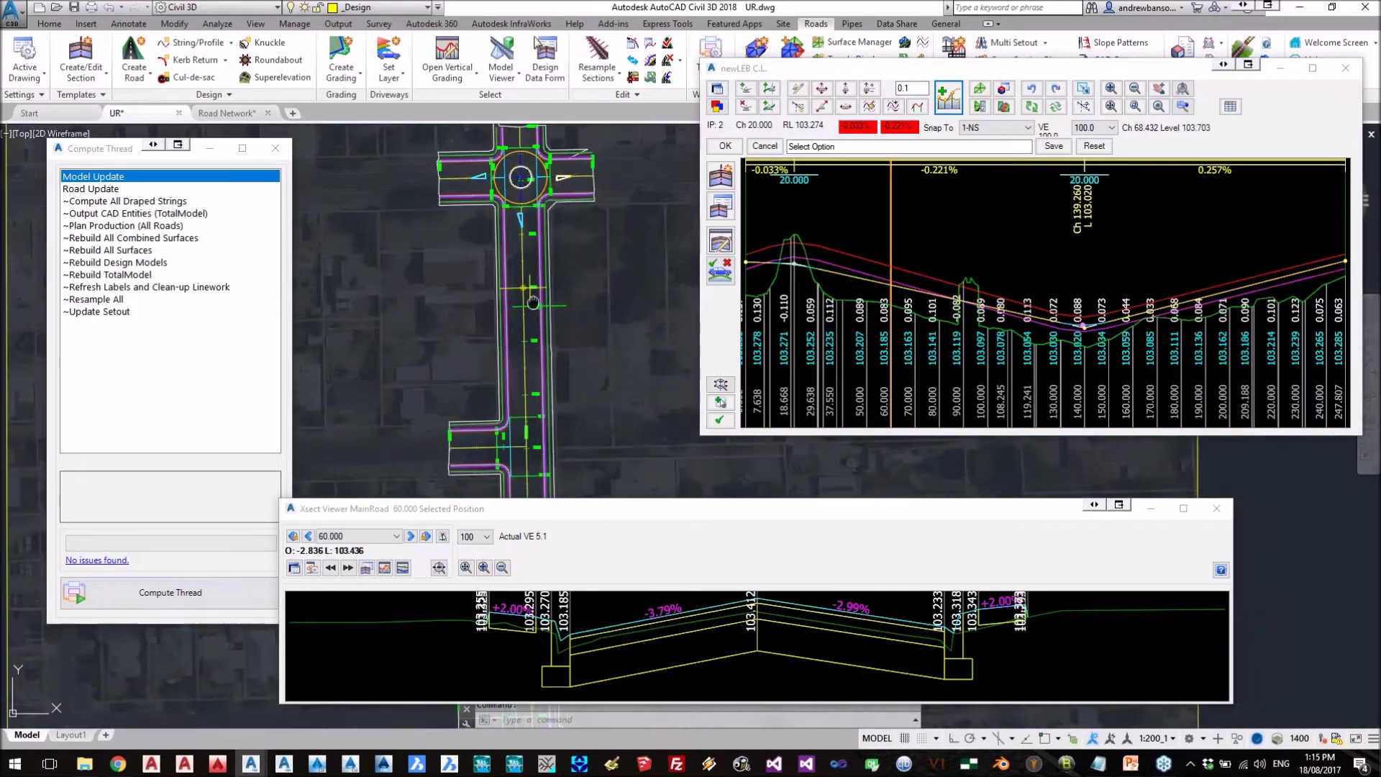
# - Open the vertical grading window for the MainRoad alignment and place it clear of the cross-section viewer
pyautogui.moveTo(533, 302); pyautogui.dragTo(546, 308, button='middle')
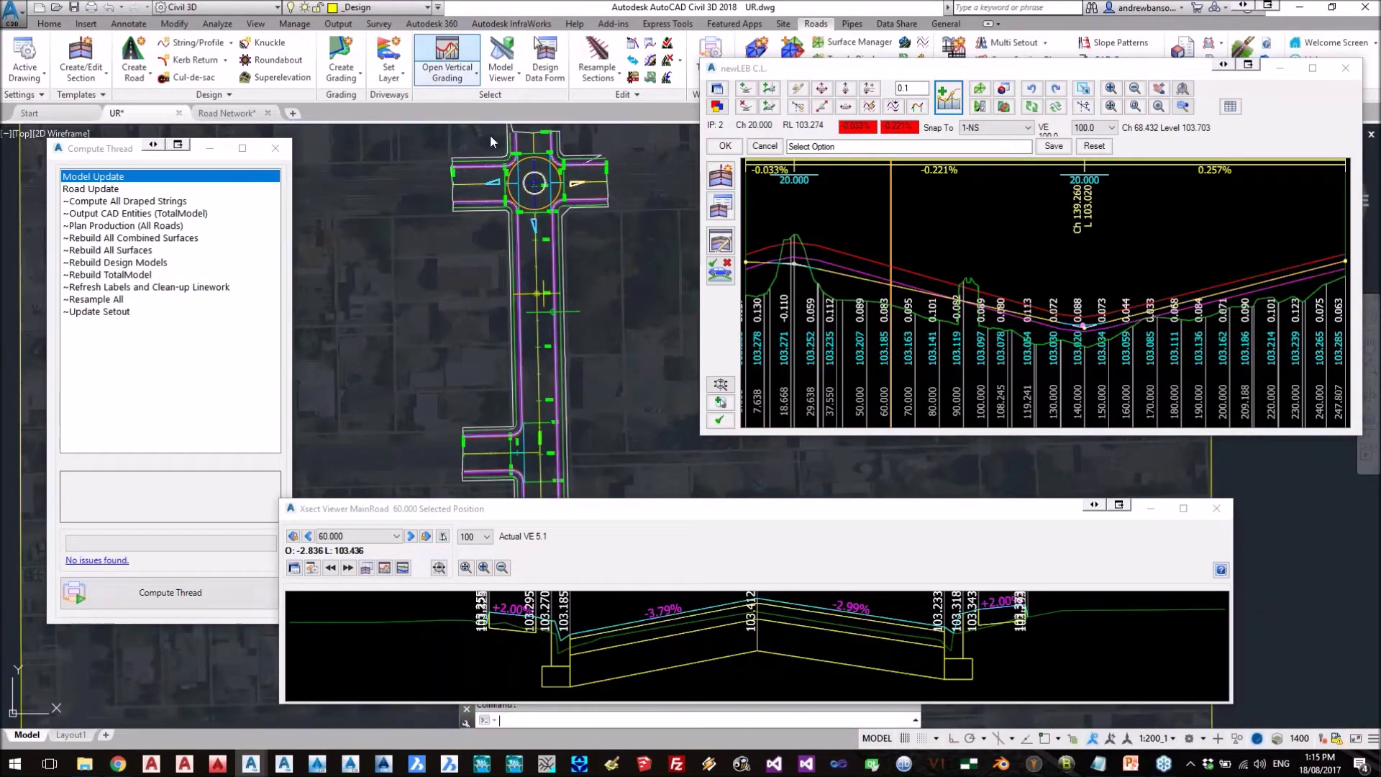
pyautogui.click(539, 295)
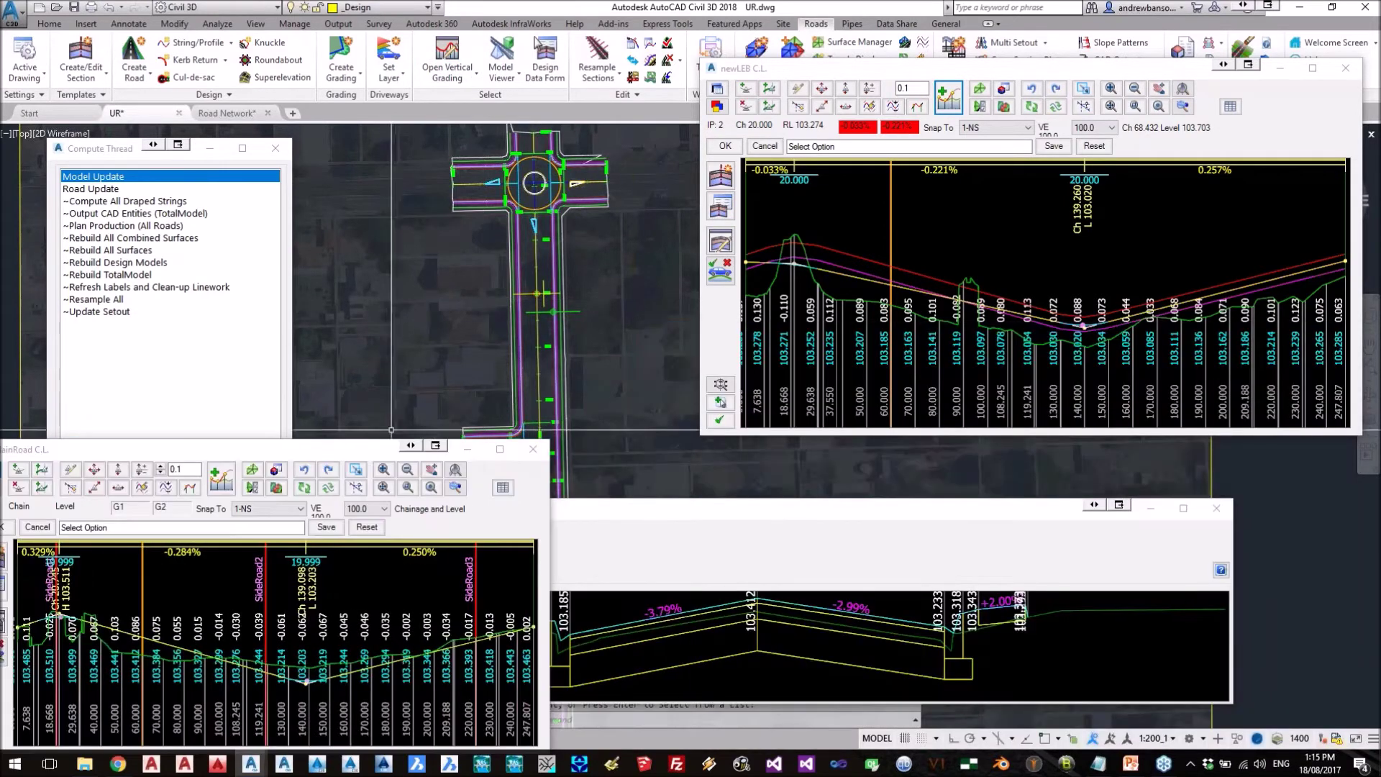
pyautogui.moveTo(378, 447); pyautogui.dragTo(713, 105)
# - Move MainRoad's intersection point at chainage 138.460 vertically up to about RL 103.574 and back down to about RL 103.391
pyautogui.click(454, 145)
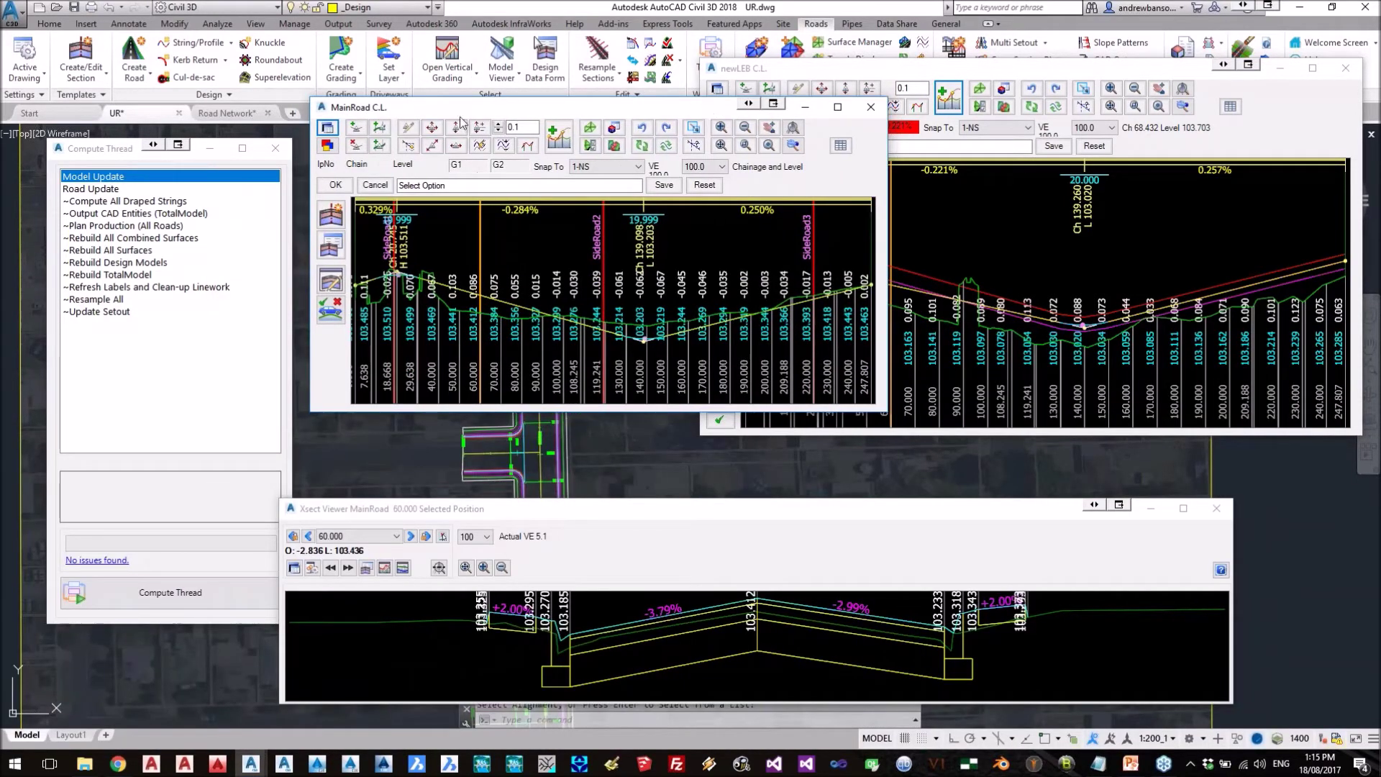
pyautogui.click(456, 127)
pyautogui.click(631, 281)
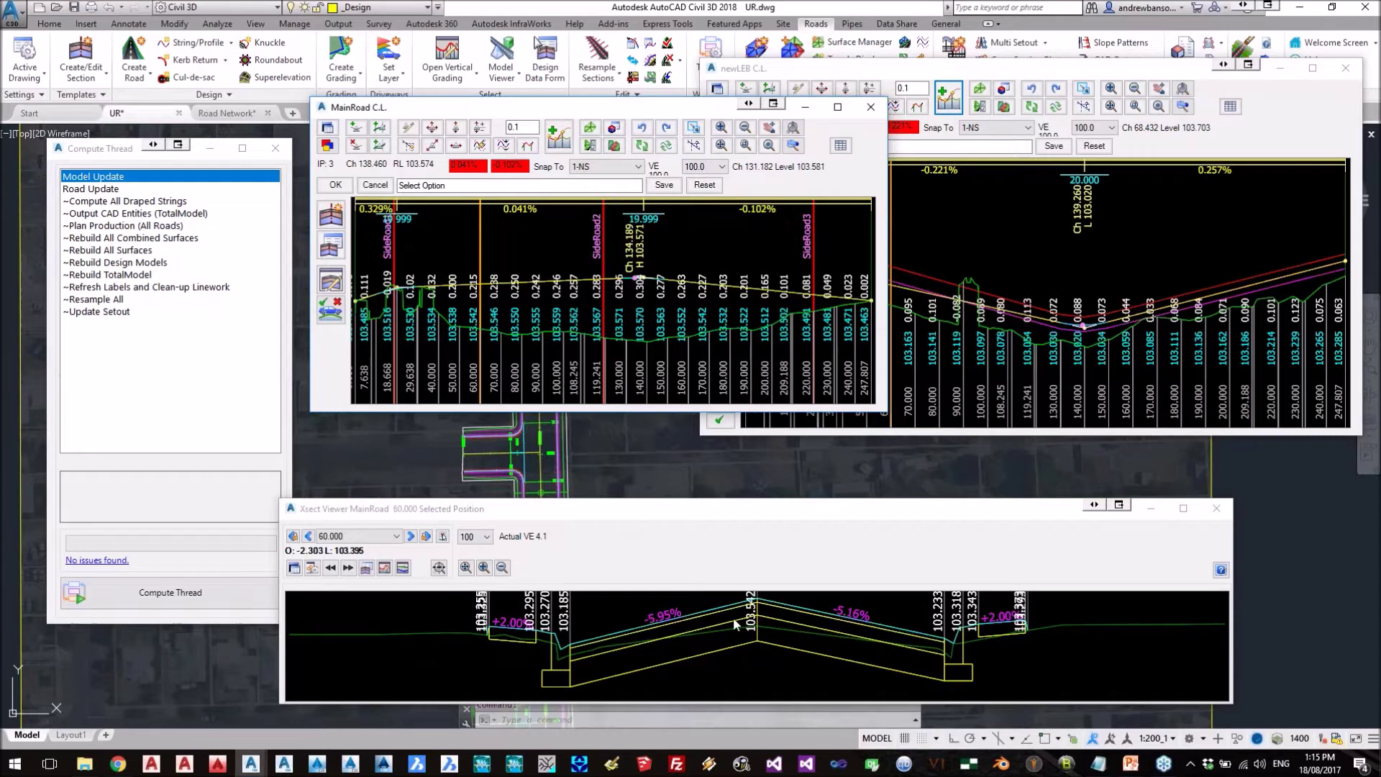
pyautogui.click(455, 127)
pyautogui.click(644, 280)
pyautogui.click(630, 328)
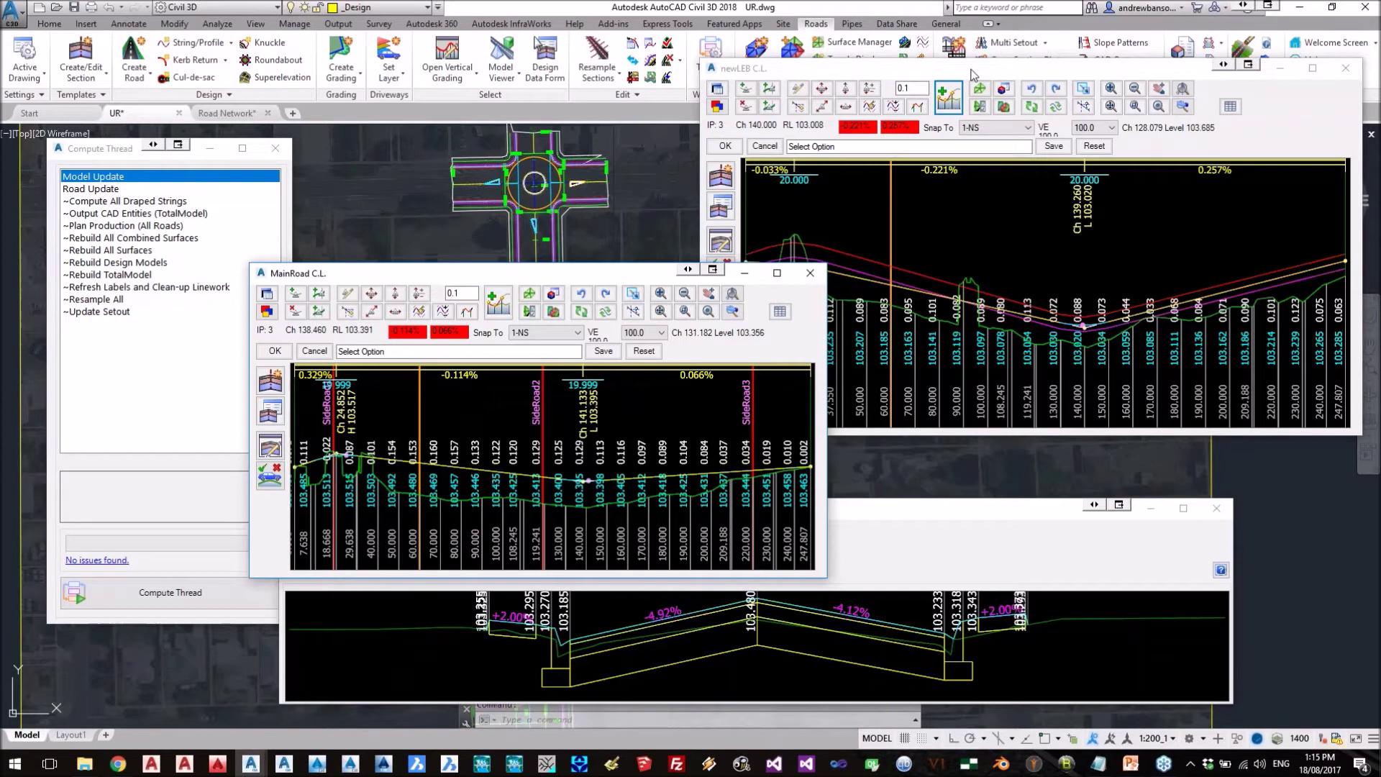
# - Arrange and resize the MainRoad and newLEB grading windows side by side above the cross-section viewer, keeping the Compute Thread list accessible
pyautogui.click(1018, 261)
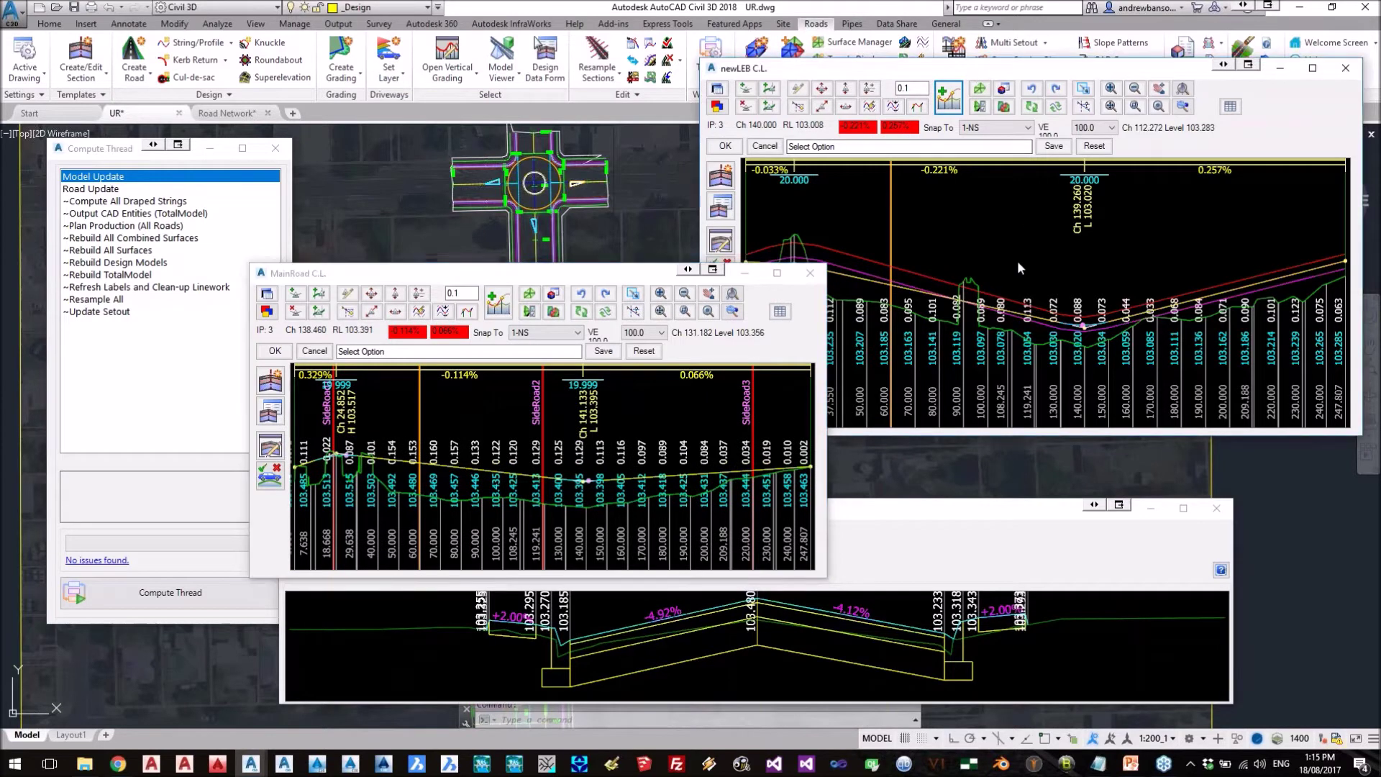
pyautogui.moveTo(943, 74); pyautogui.dragTo(957, 22)
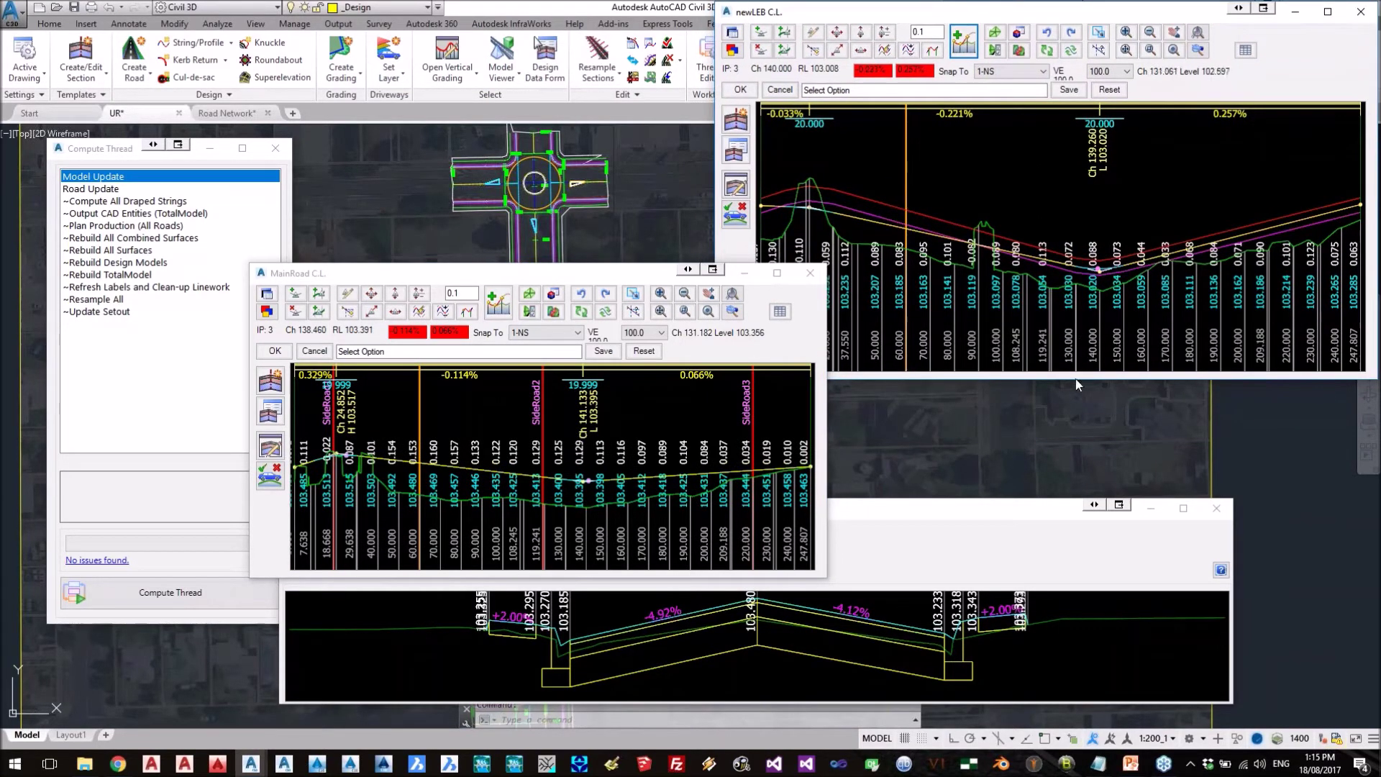
pyautogui.moveTo(1076, 379); pyautogui.dragTo(1094, 301)
pyautogui.moveTo(570, 277); pyautogui.dragTo(636, 131)
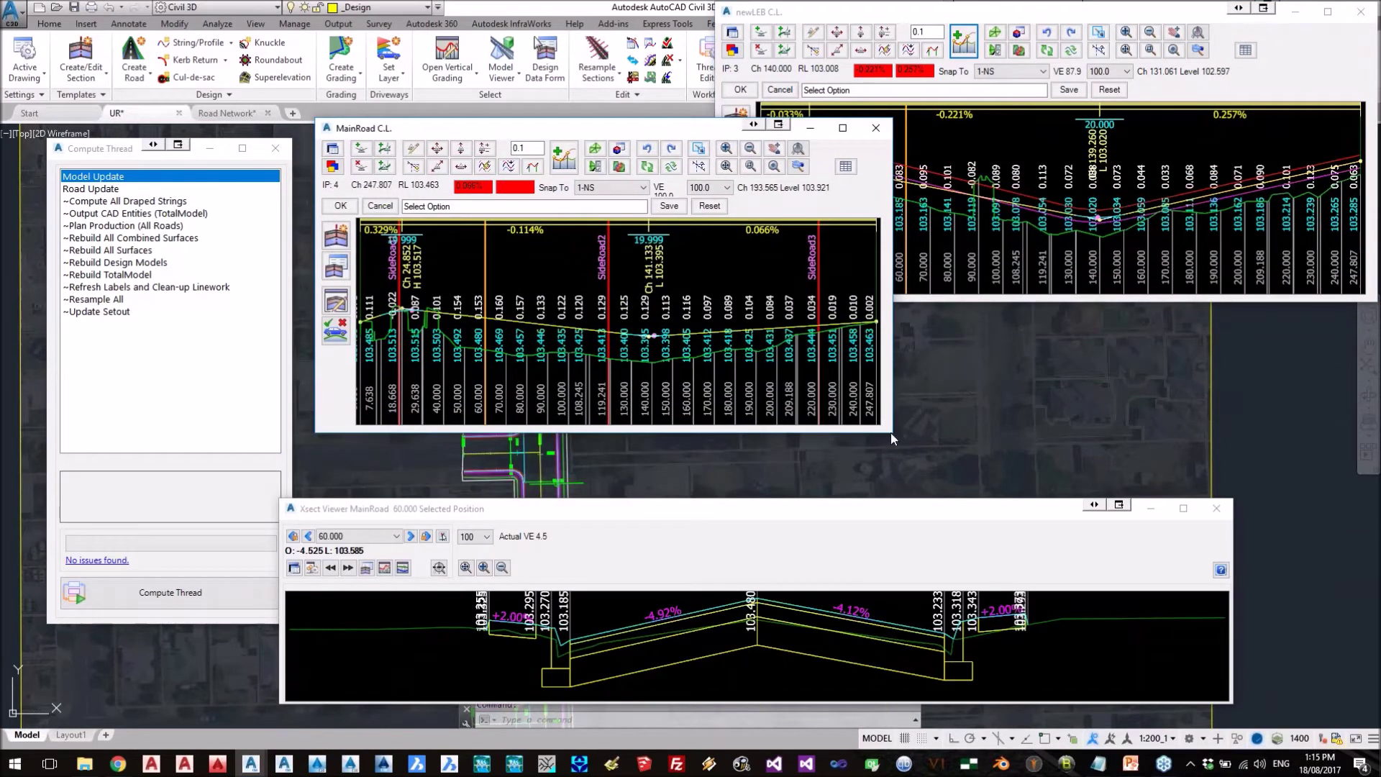
pyautogui.moveTo(890, 433); pyautogui.dragTo(972, 456)
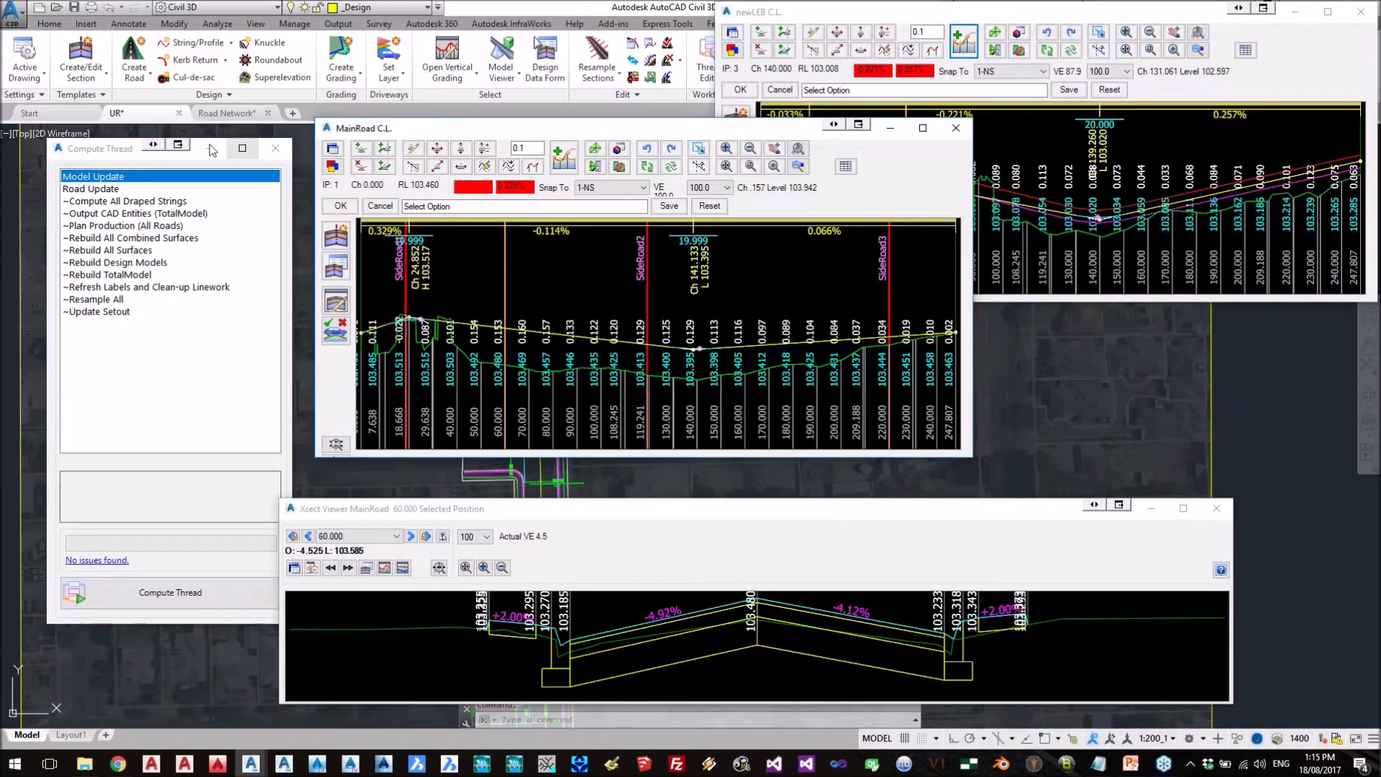
pyautogui.moveTo(87, 148); pyautogui.dragTo(59, 24)
pyautogui.moveTo(521, 131); pyautogui.dragTo(358, 170)
pyautogui.moveTo(940, 3); pyautogui.dragTo(930, 99)
pyautogui.moveTo(808, 301); pyautogui.dragTo(705, 300)
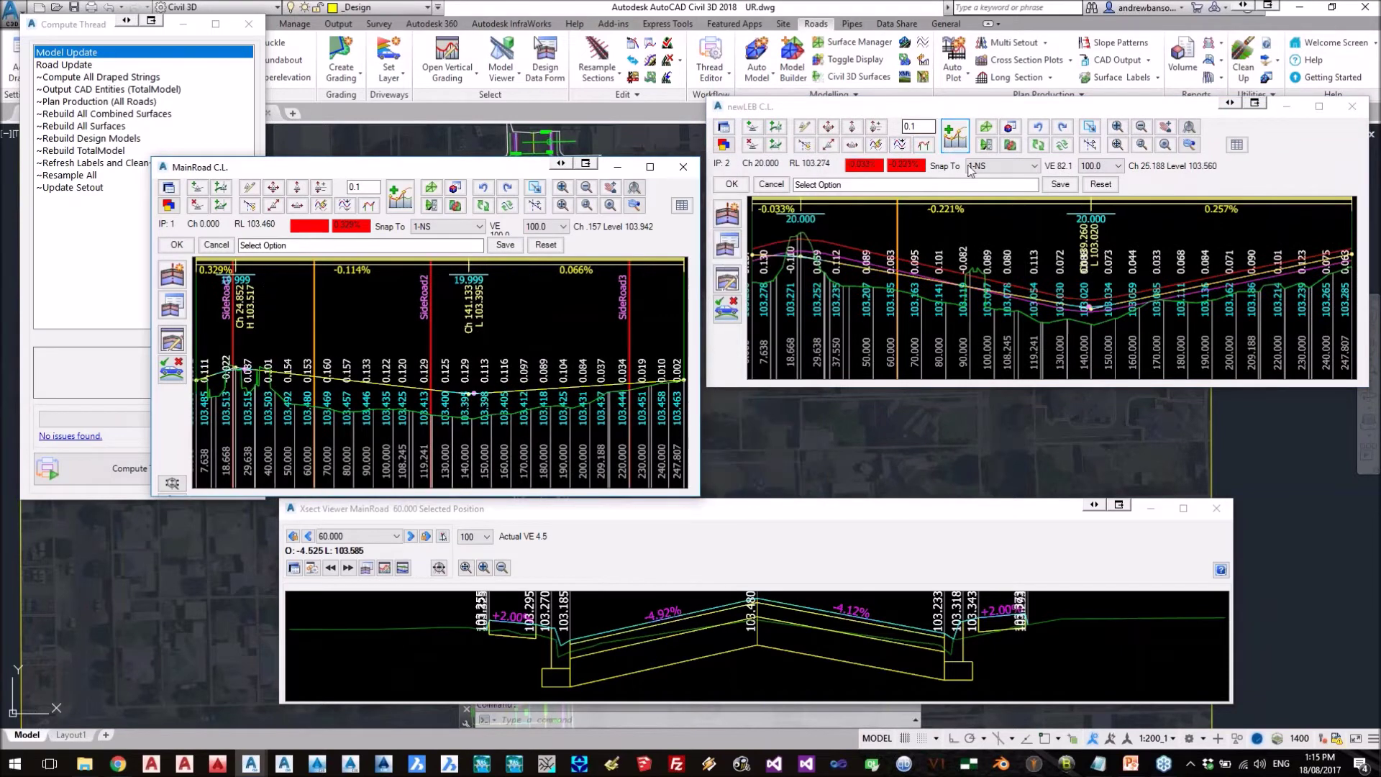
pyautogui.moveTo(1013, 389); pyautogui.dragTo(1017, 478)
pyautogui.click(64, 25)
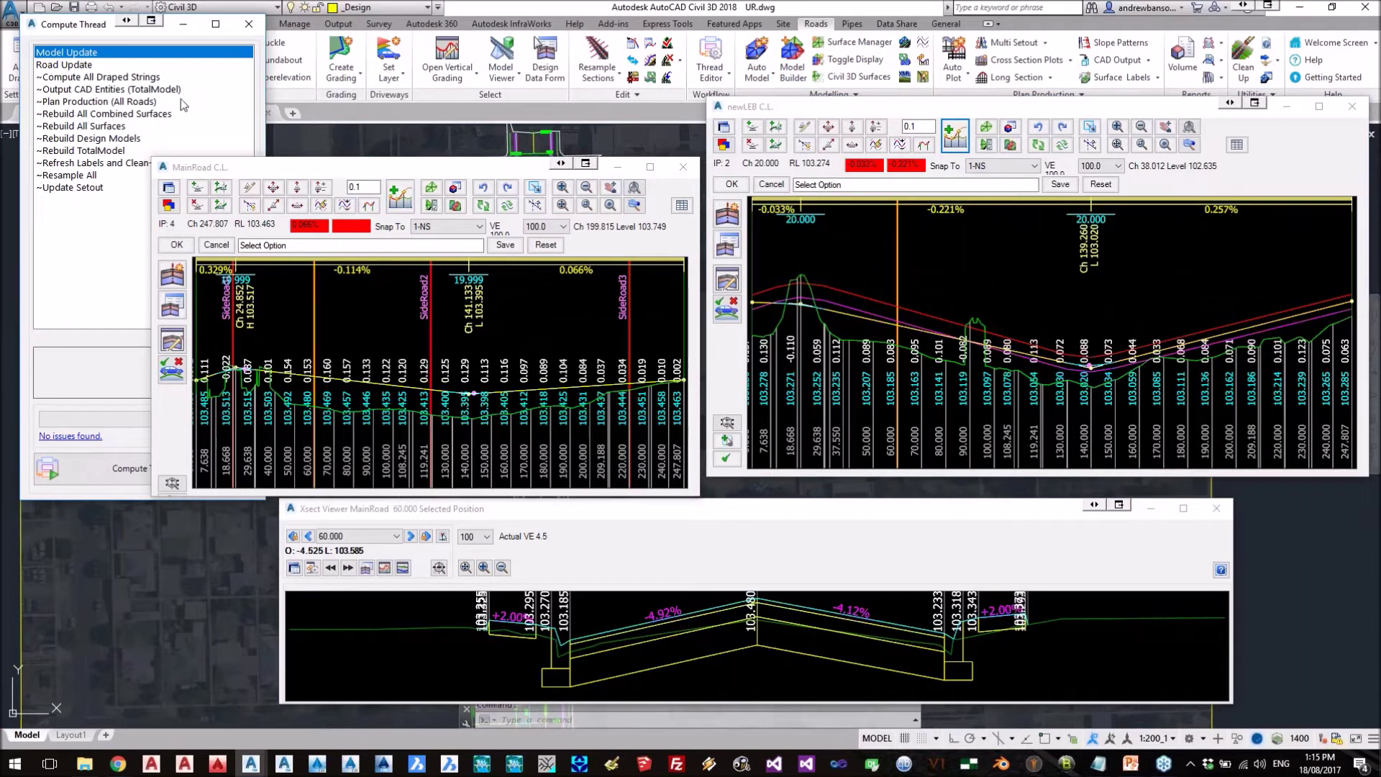
pyautogui.moveTo(266, 175); pyautogui.dragTo(288, 174)
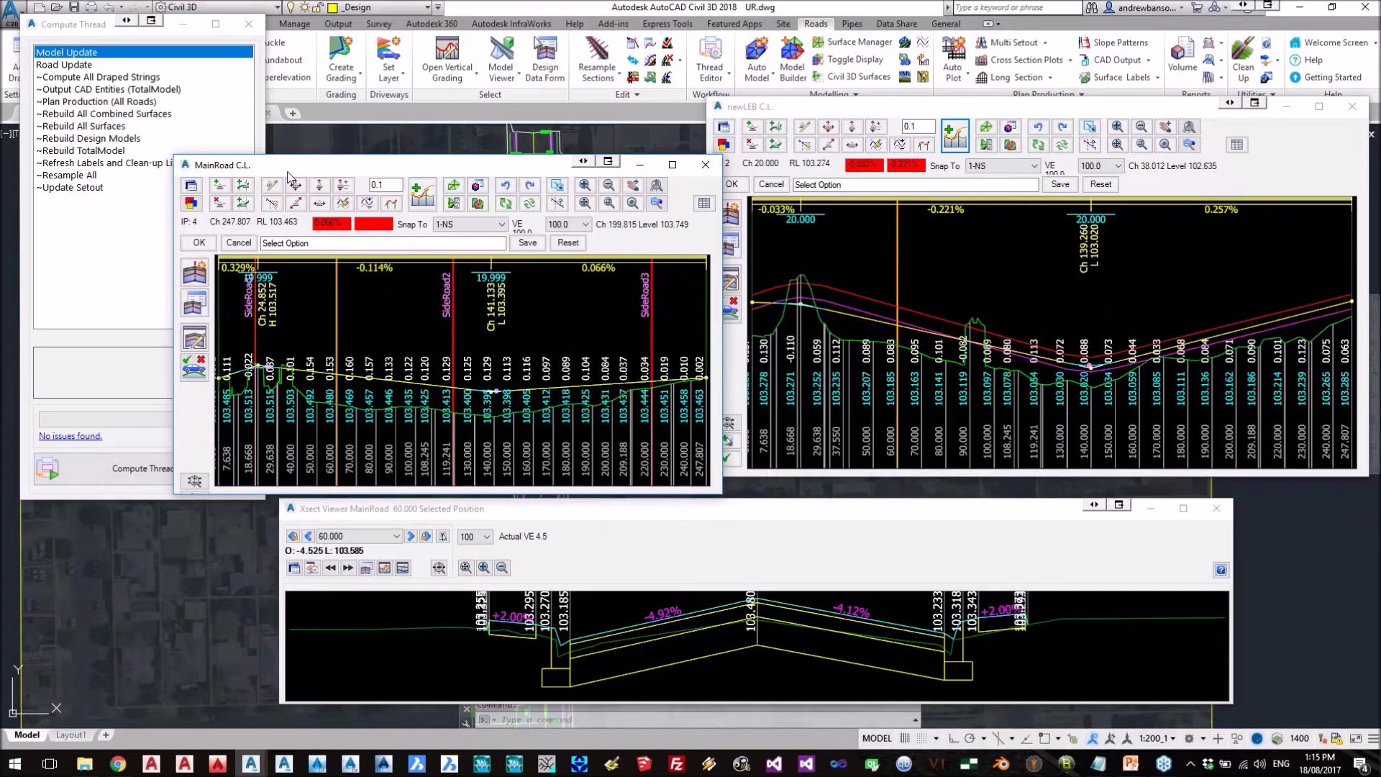
# - Open the Road Update thread in the Thread Editor, examine its actions for newREB, newLEB and MainRoad, and close the editor
pyautogui.click(57, 67)
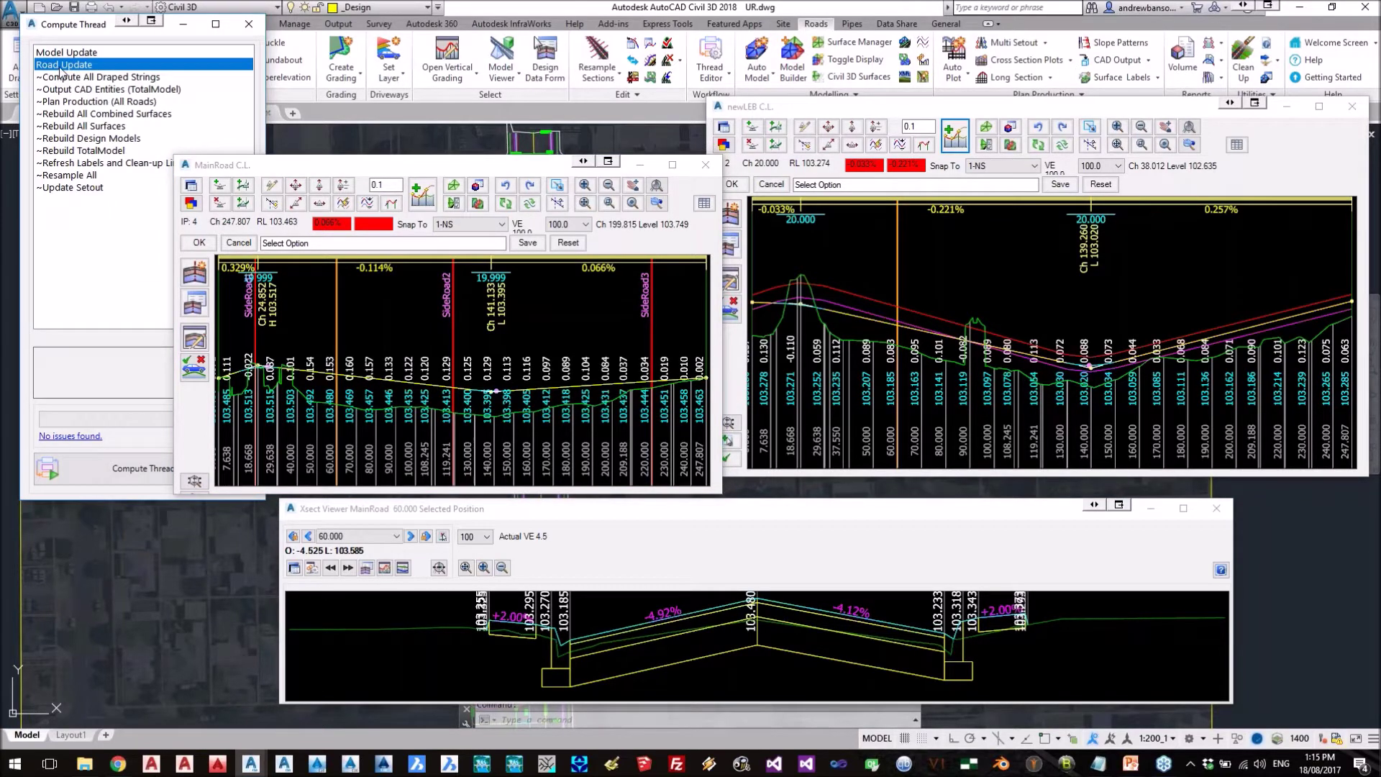
pyautogui.doubleClick(63, 66)
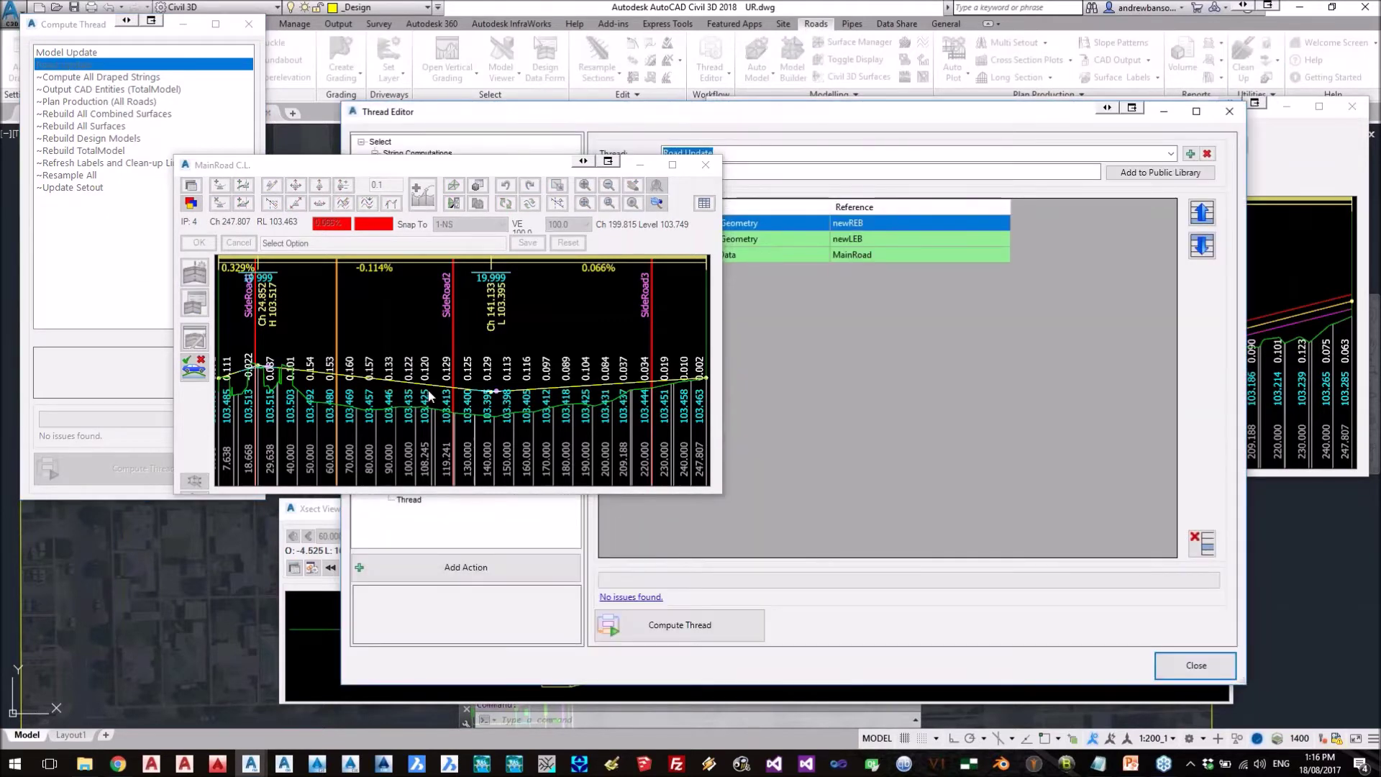
pyautogui.moveTo(659, 117); pyautogui.dragTo(978, 84)
pyautogui.moveTo(1380, 312); pyautogui.dragTo(1302, 312)
pyautogui.moveTo(918, 79); pyautogui.dragTo(920, 73)
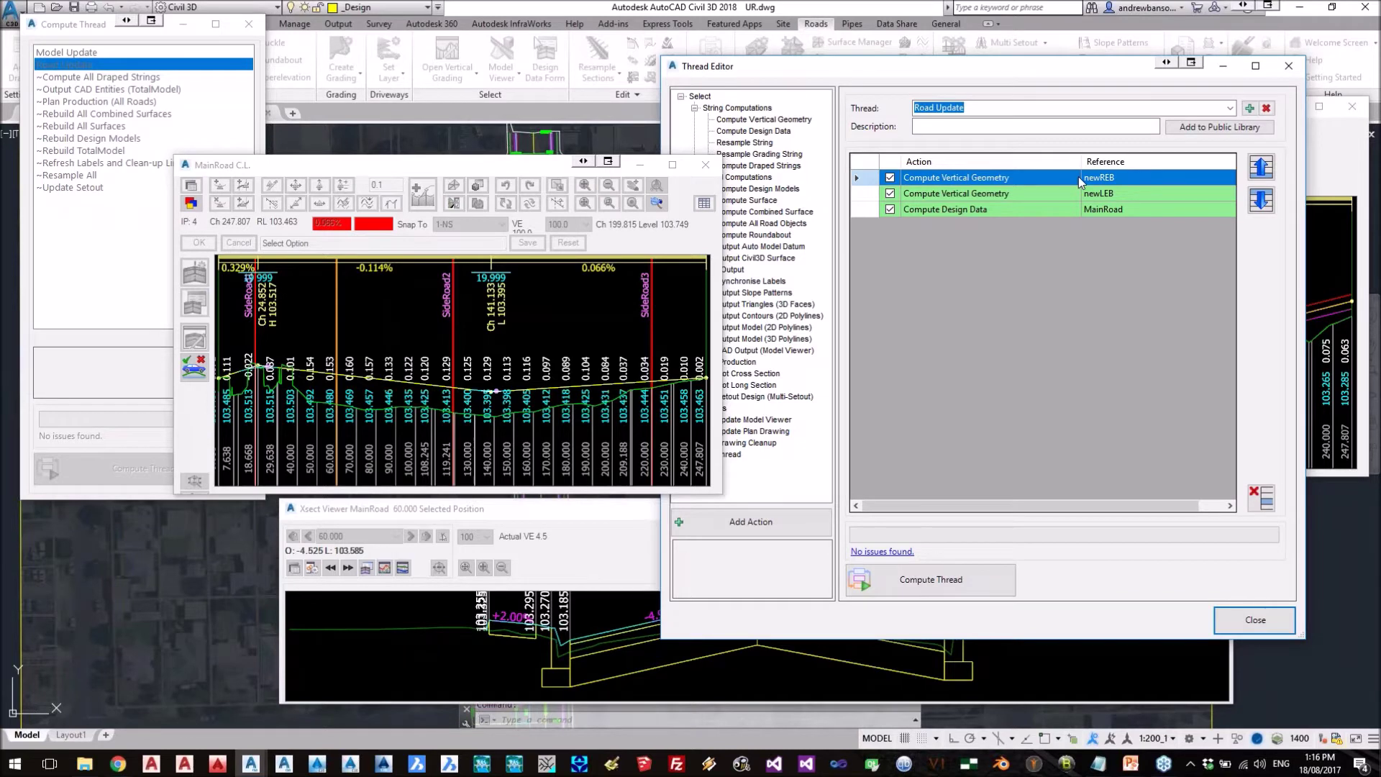
pyautogui.click(982, 210)
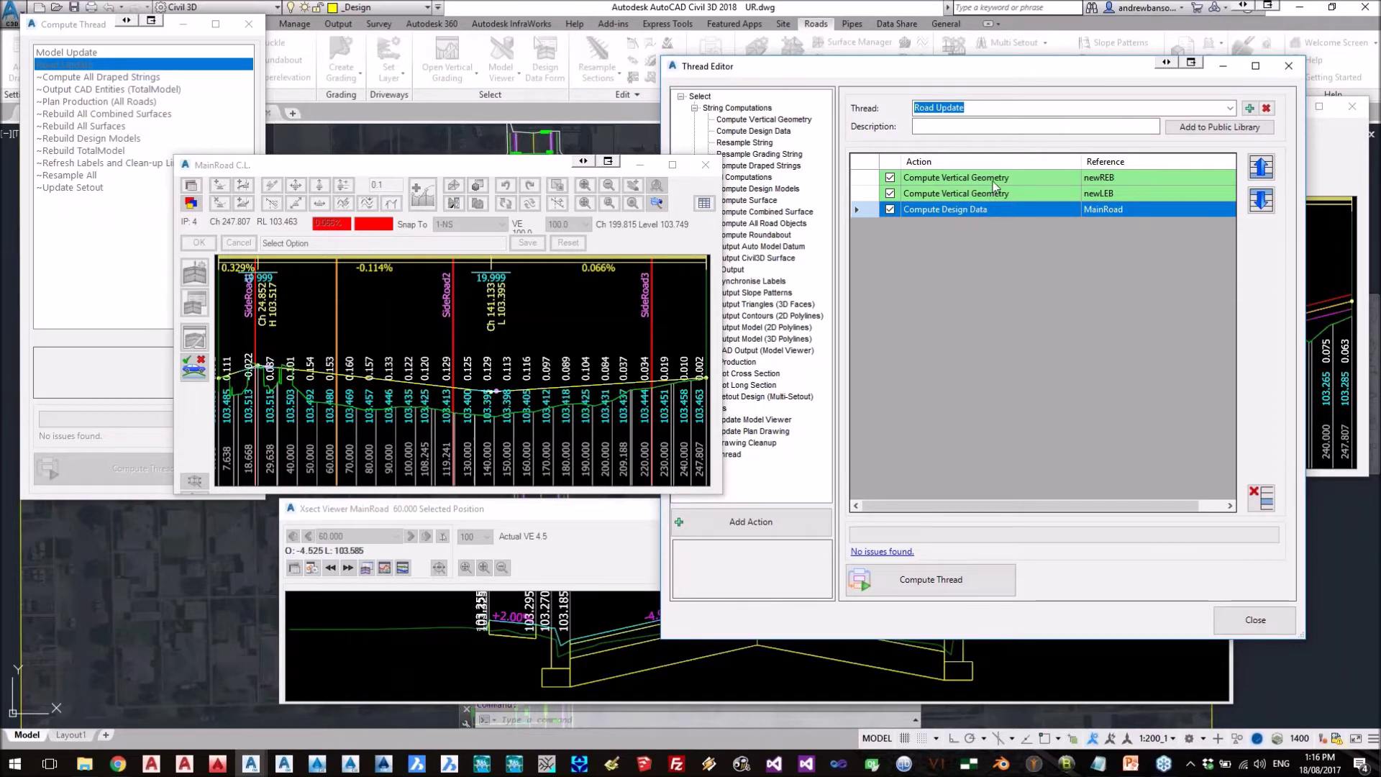
pyautogui.click(993, 183)
pyautogui.click(992, 195)
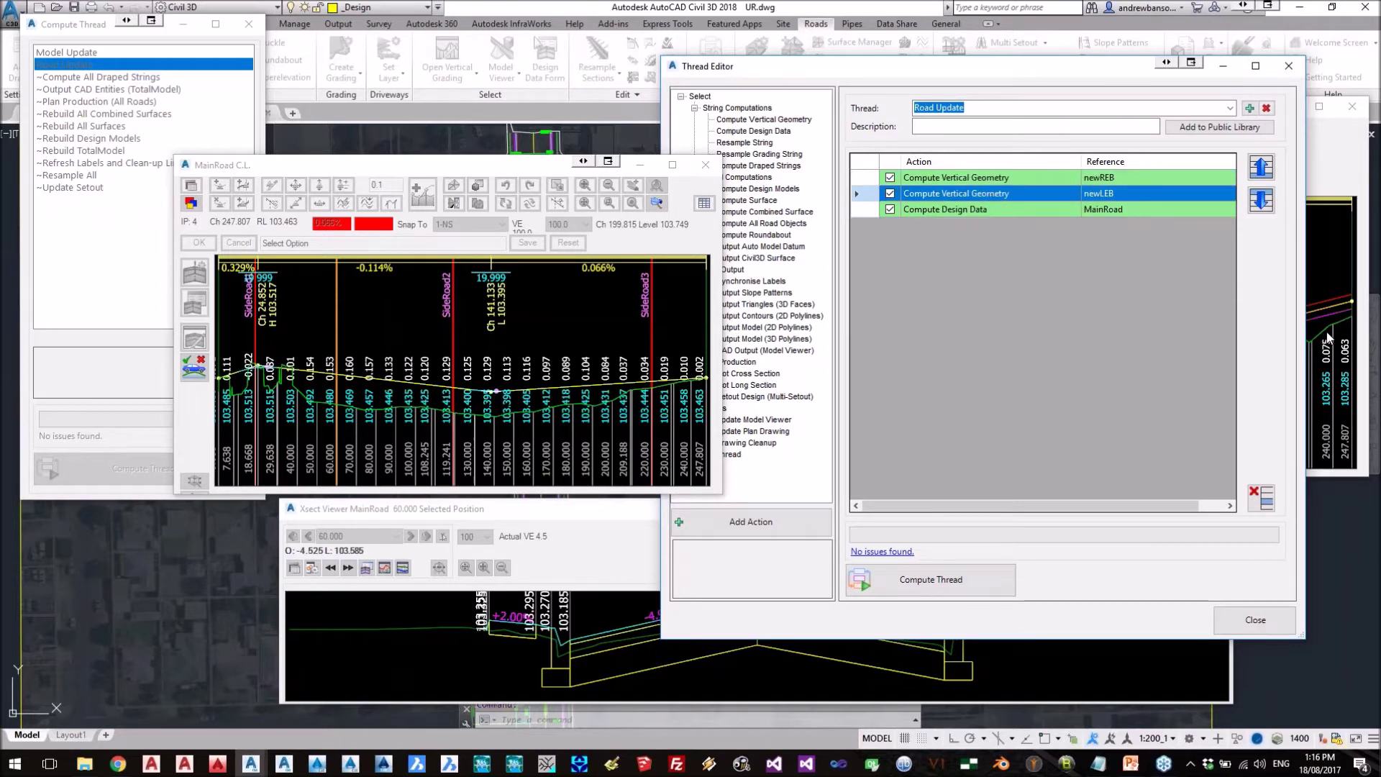
pyautogui.click(942, 212)
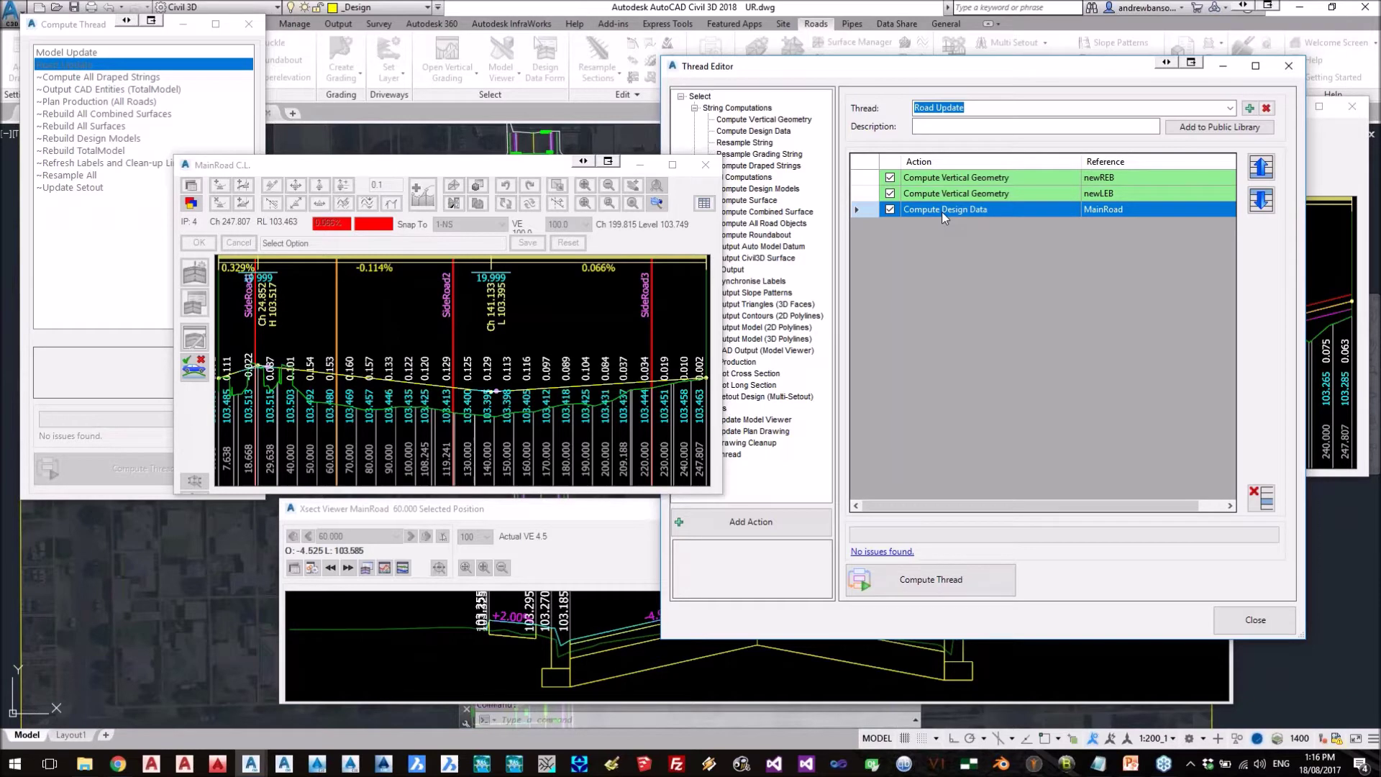
pyautogui.click(1288, 66)
# - Run the Road Update thread to recompute the edge strings and the MainRoad design data
pyautogui.moveTo(516, 170)
pyautogui.mouseDown()
pyautogui.moveTo(533, 144)
pyautogui.moveTo(527, 157)
pyautogui.mouseUp()
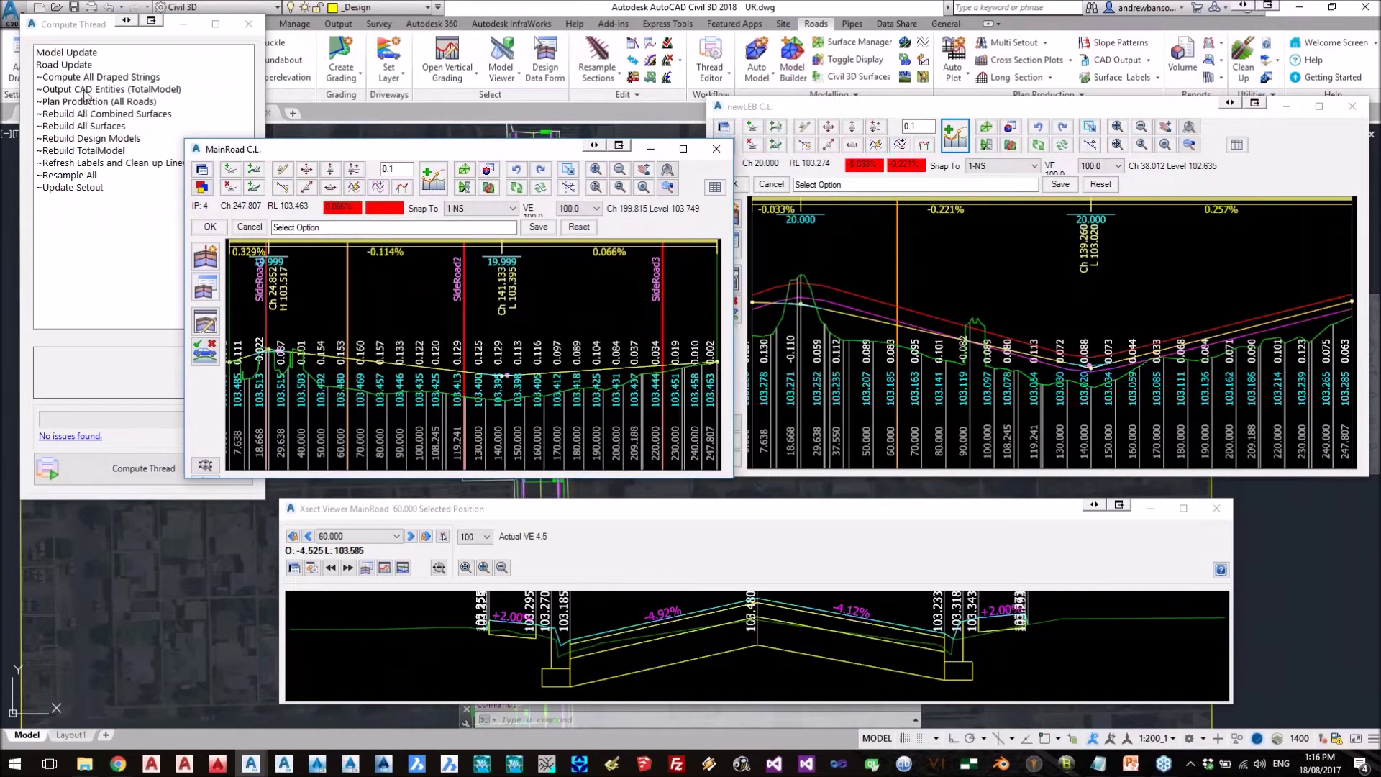
pyautogui.click(76, 65)
pyautogui.rightClick(77, 67)
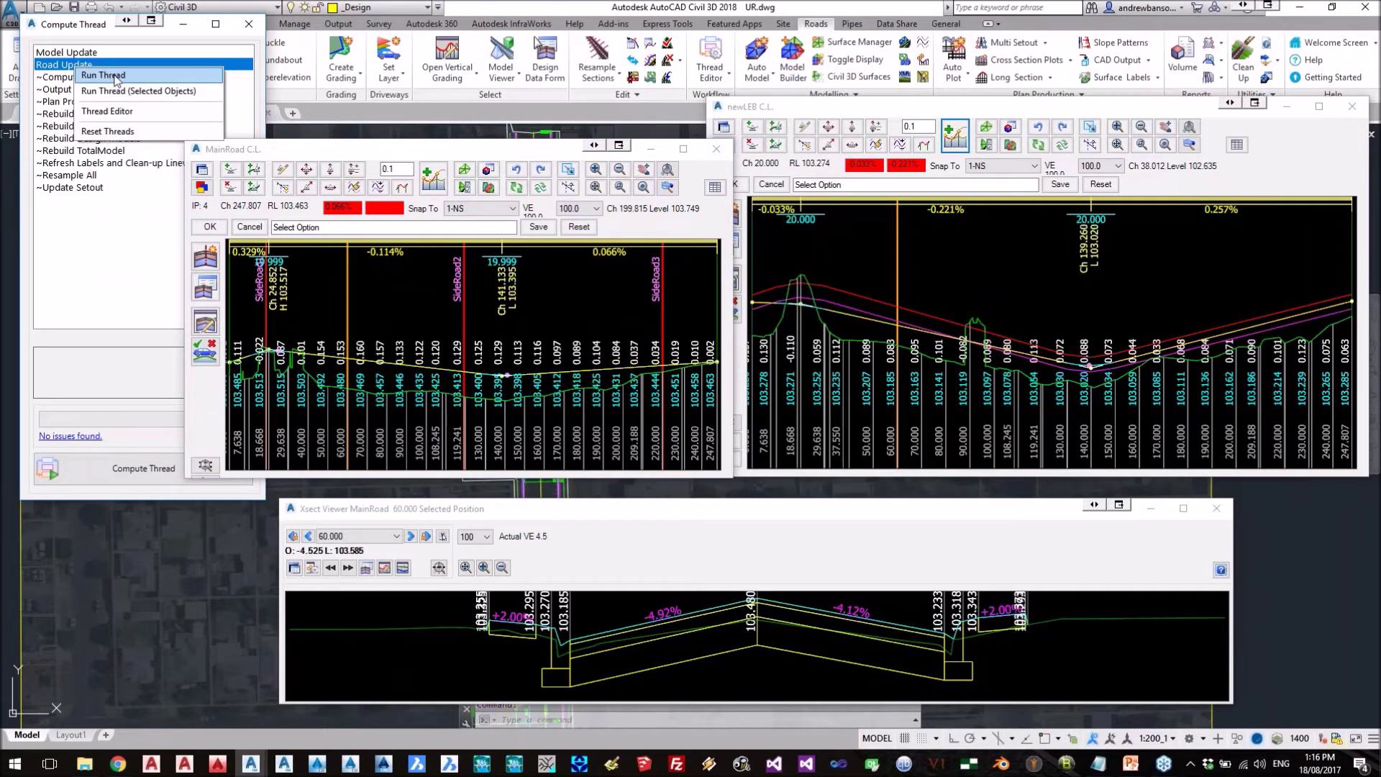
pyautogui.click(103, 75)
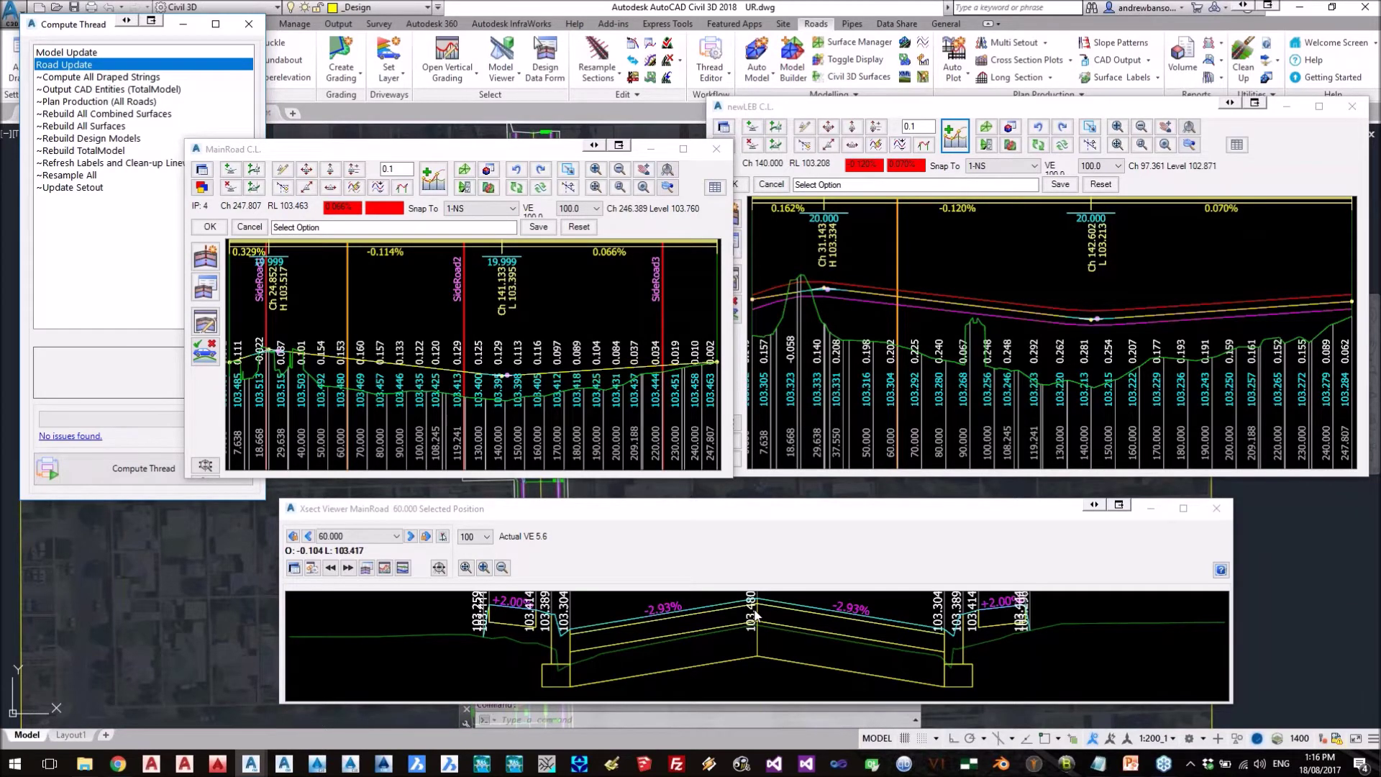
# - Raise MainRoad's intersection point at chainage 138.460 to about RL 103.668 and rerun the Road Update thread
pyautogui.click(330, 169)
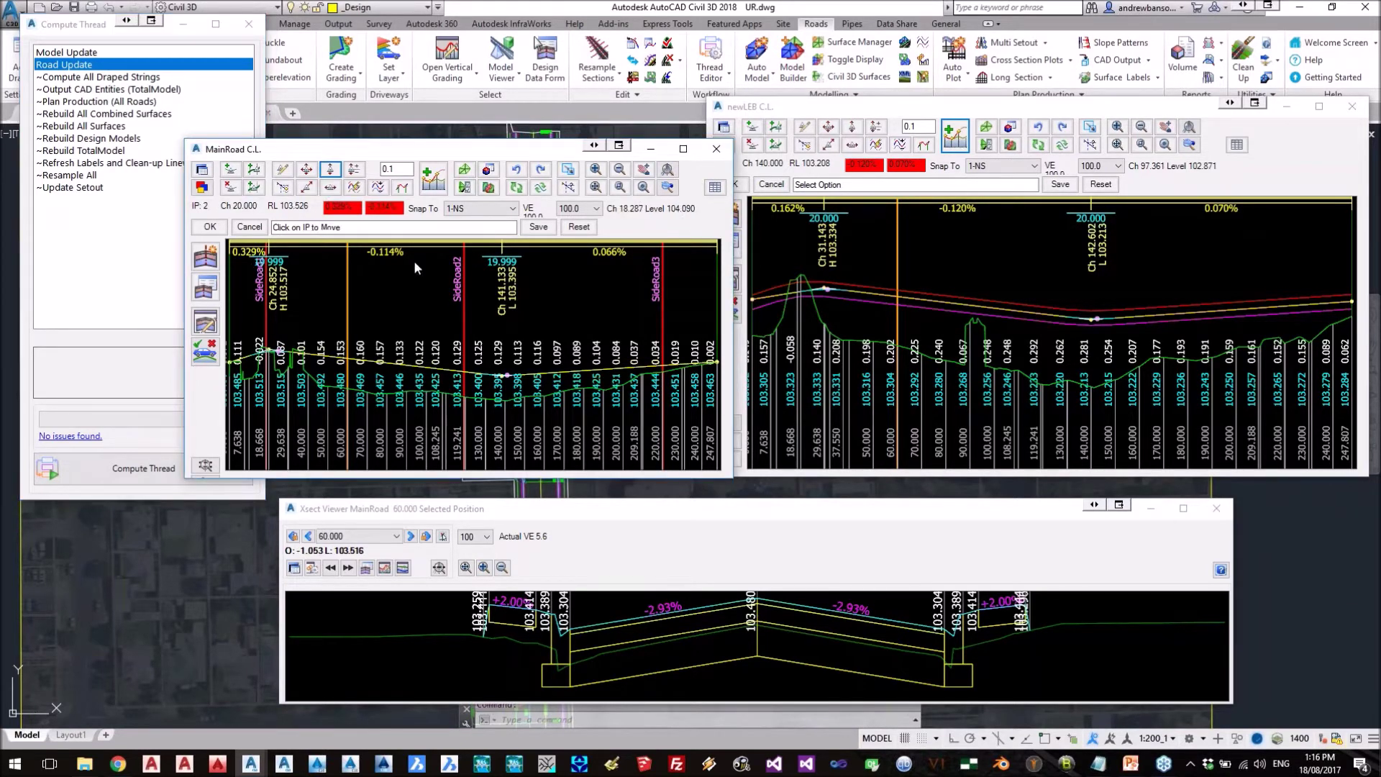
pyautogui.click(501, 375)
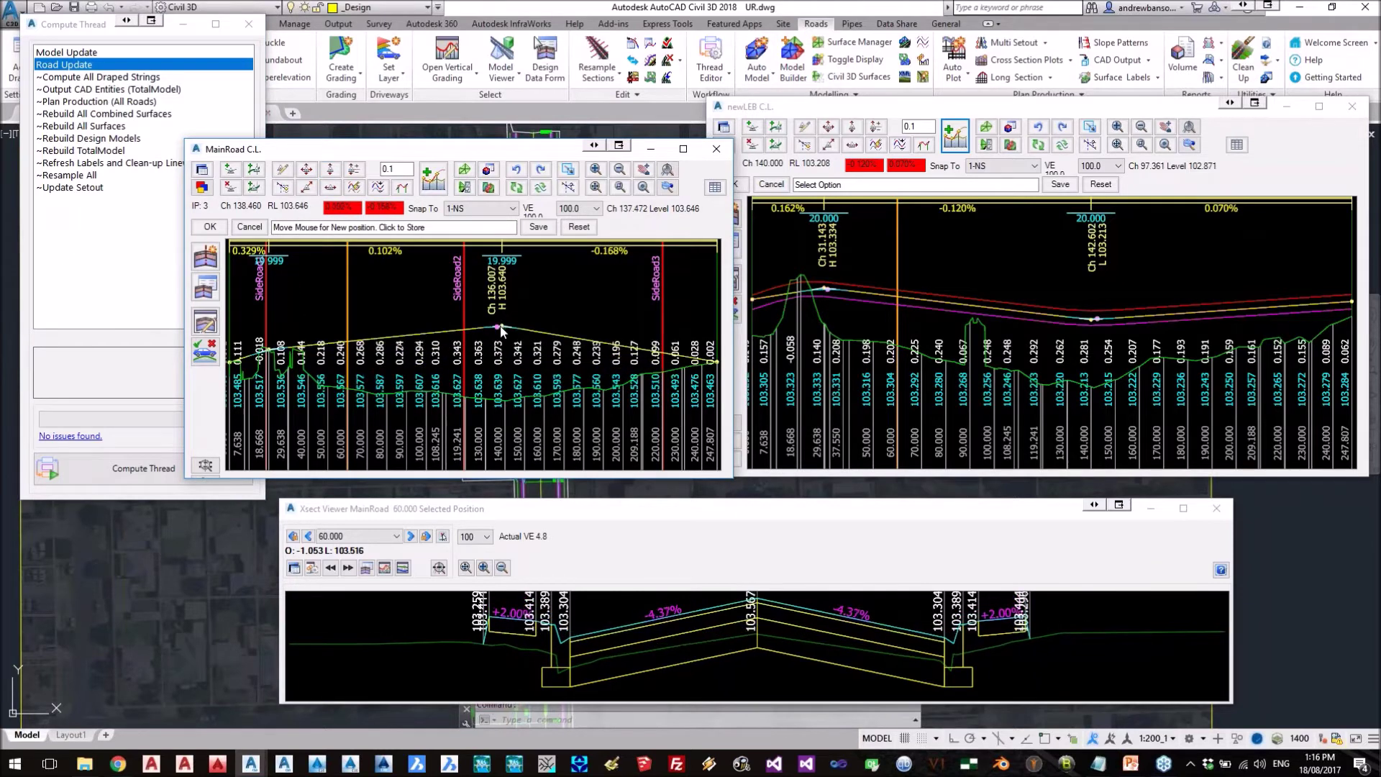
pyautogui.click(502, 325)
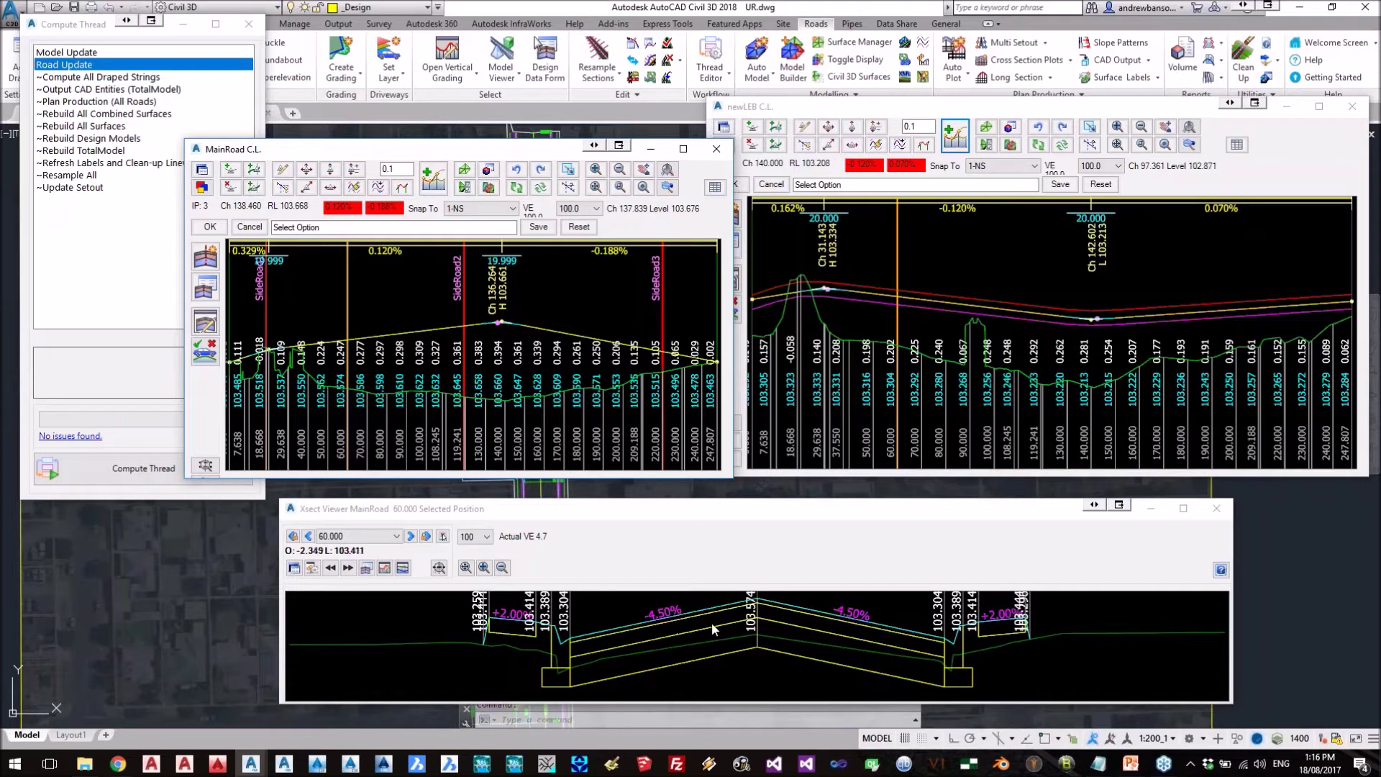
pyautogui.rightClick(90, 72)
pyautogui.click(108, 75)
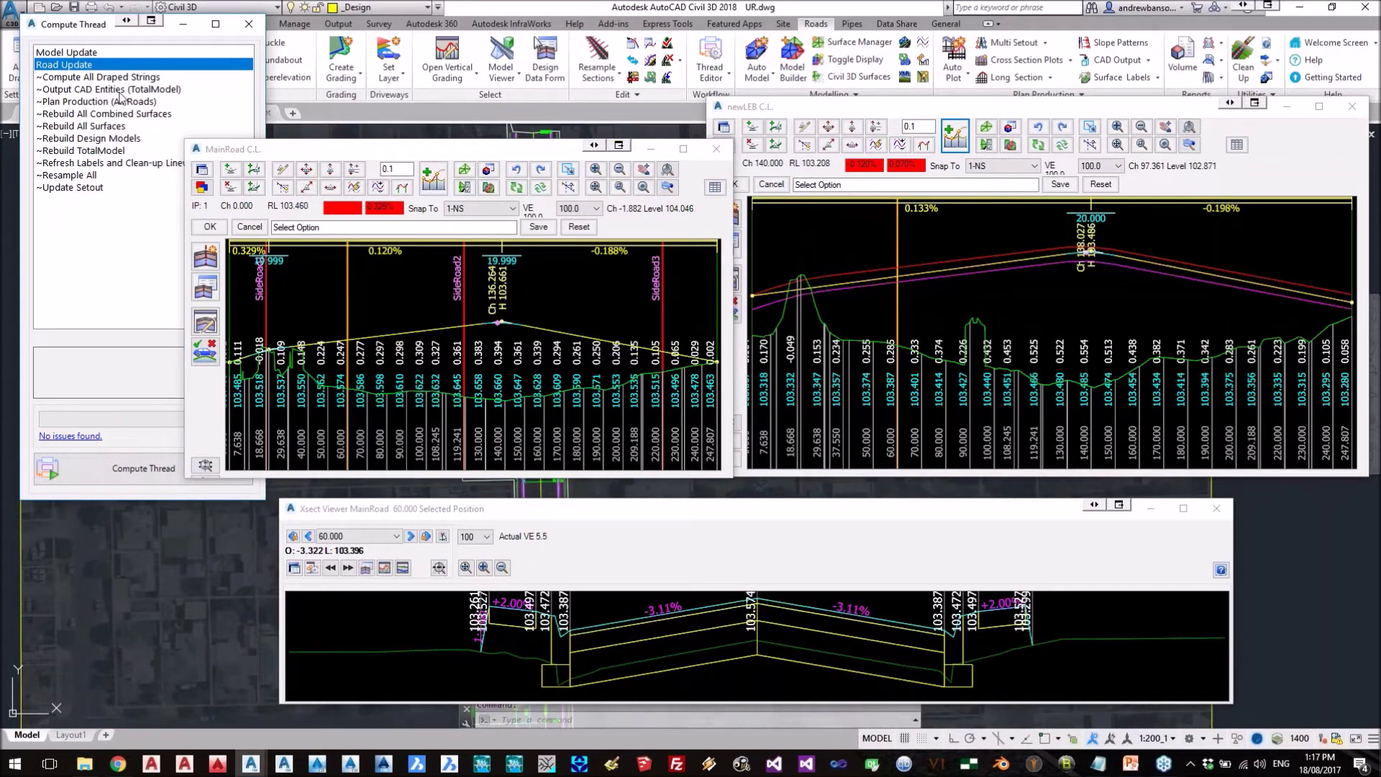
# - Add an intersection point to the MainRoad grading at about chainage 63.88 and level 103.569, with a vertical curve length of 25
pyautogui.click(921, 256)
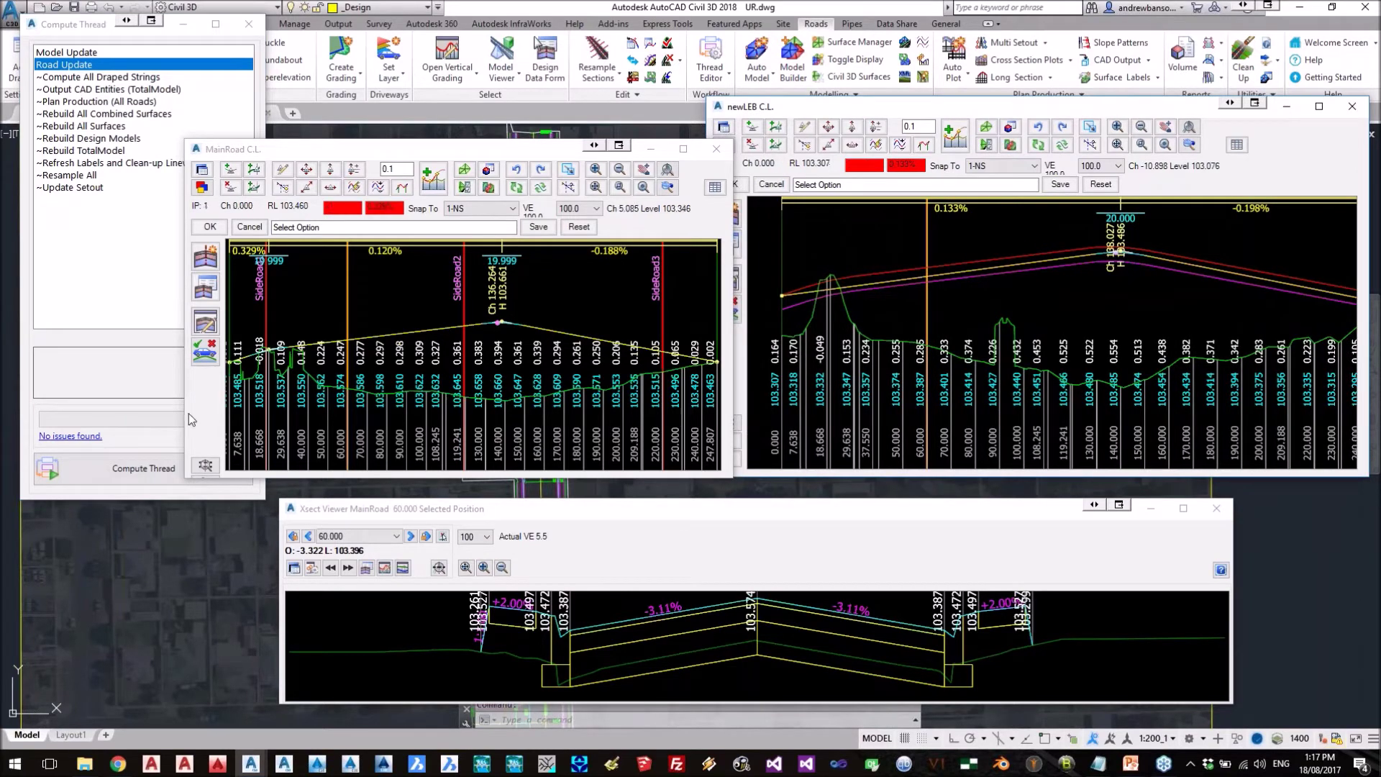
pyautogui.moveTo(187, 413); pyautogui.dragTo(71, 413)
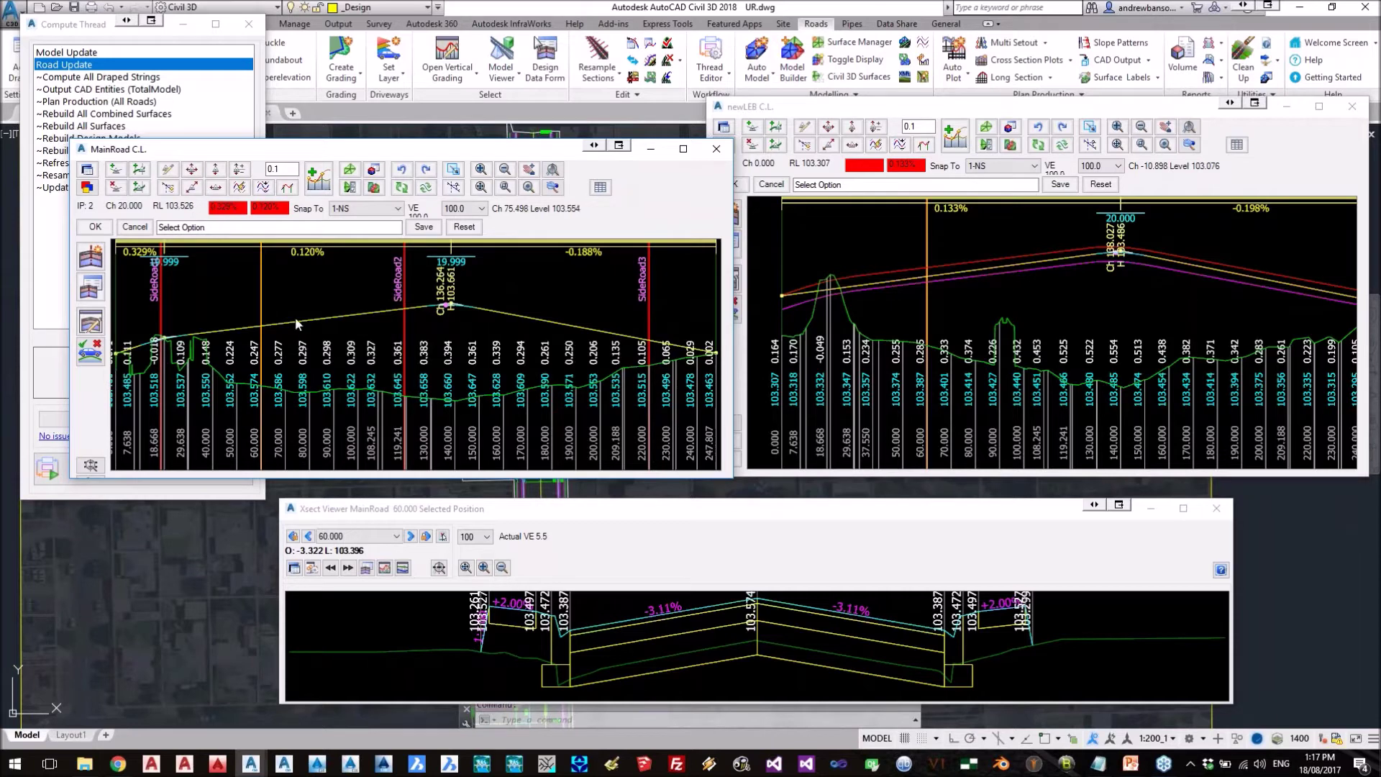
pyautogui.click(115, 169)
pyautogui.click(272, 333)
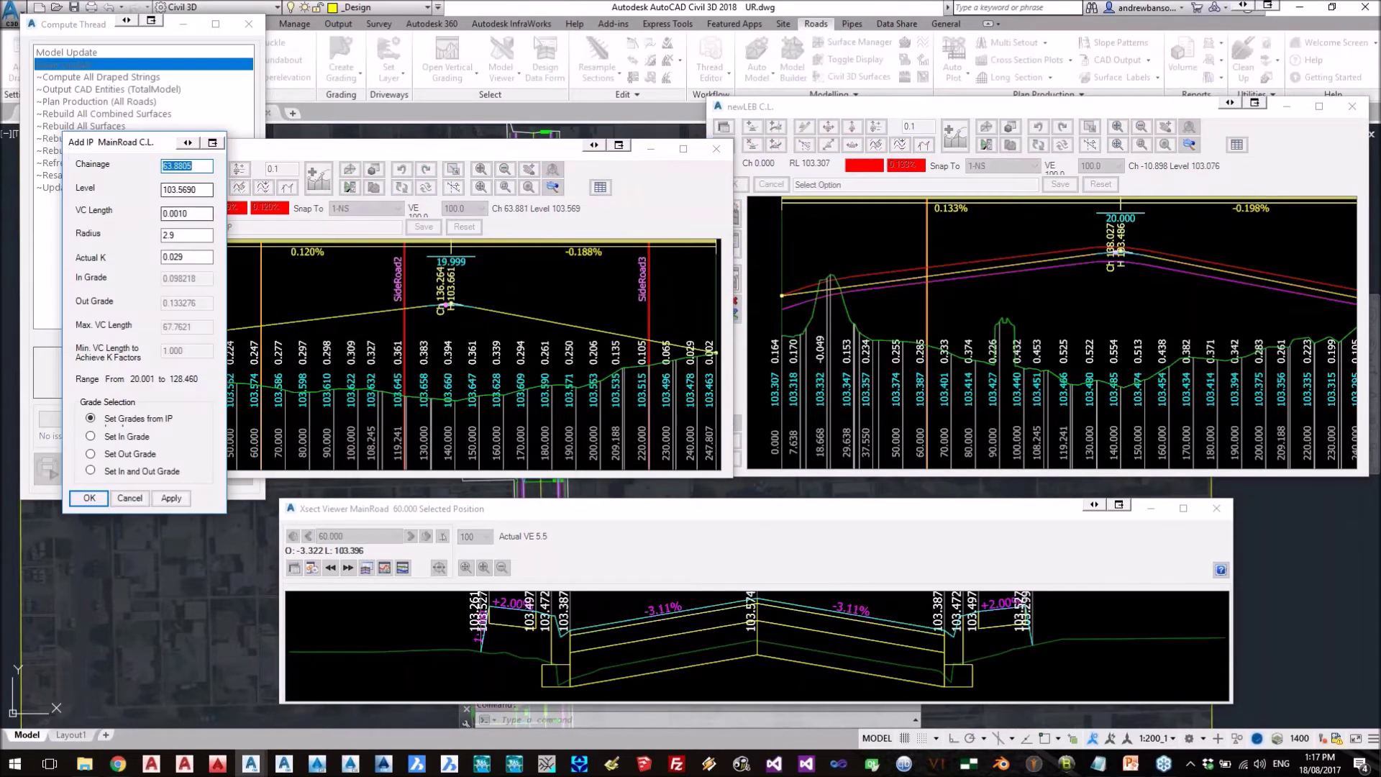
pyautogui.write('25')
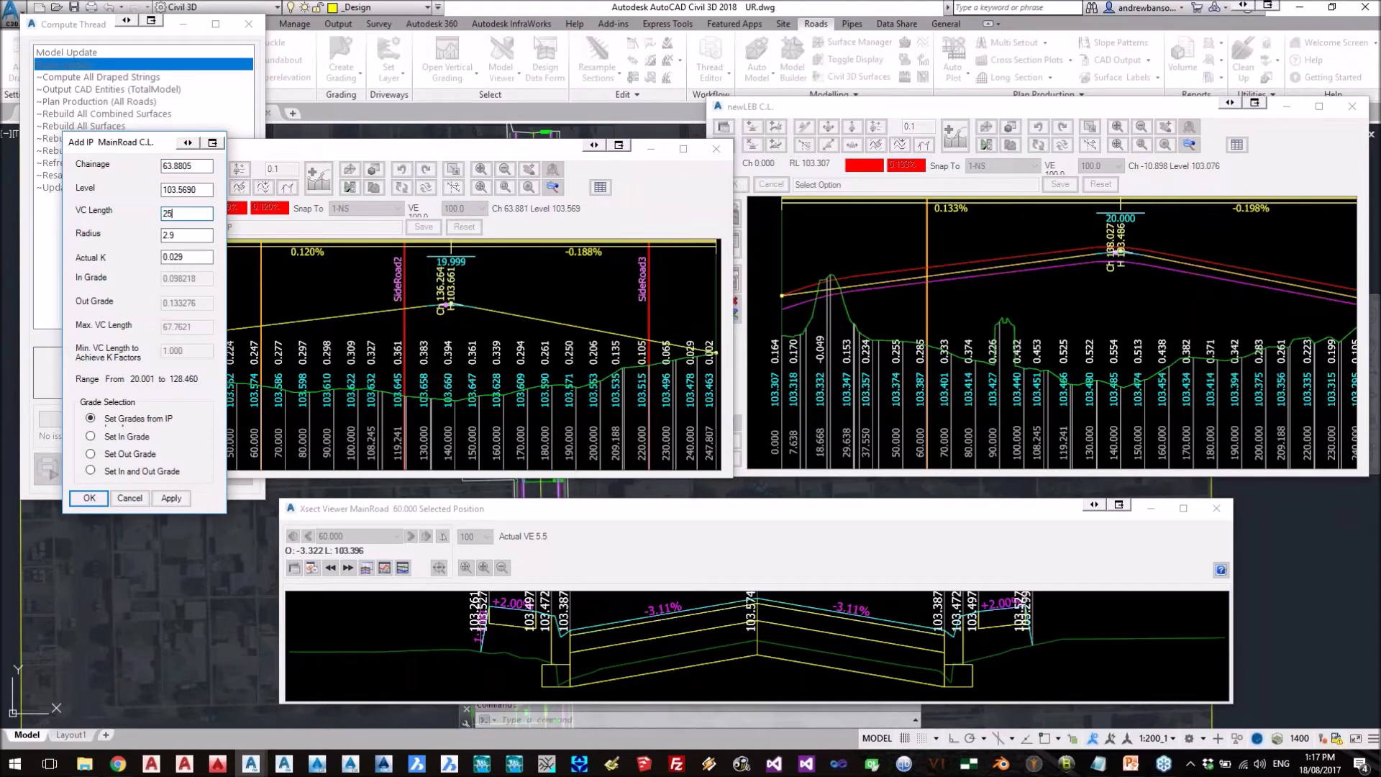
pyautogui.click(90, 498)
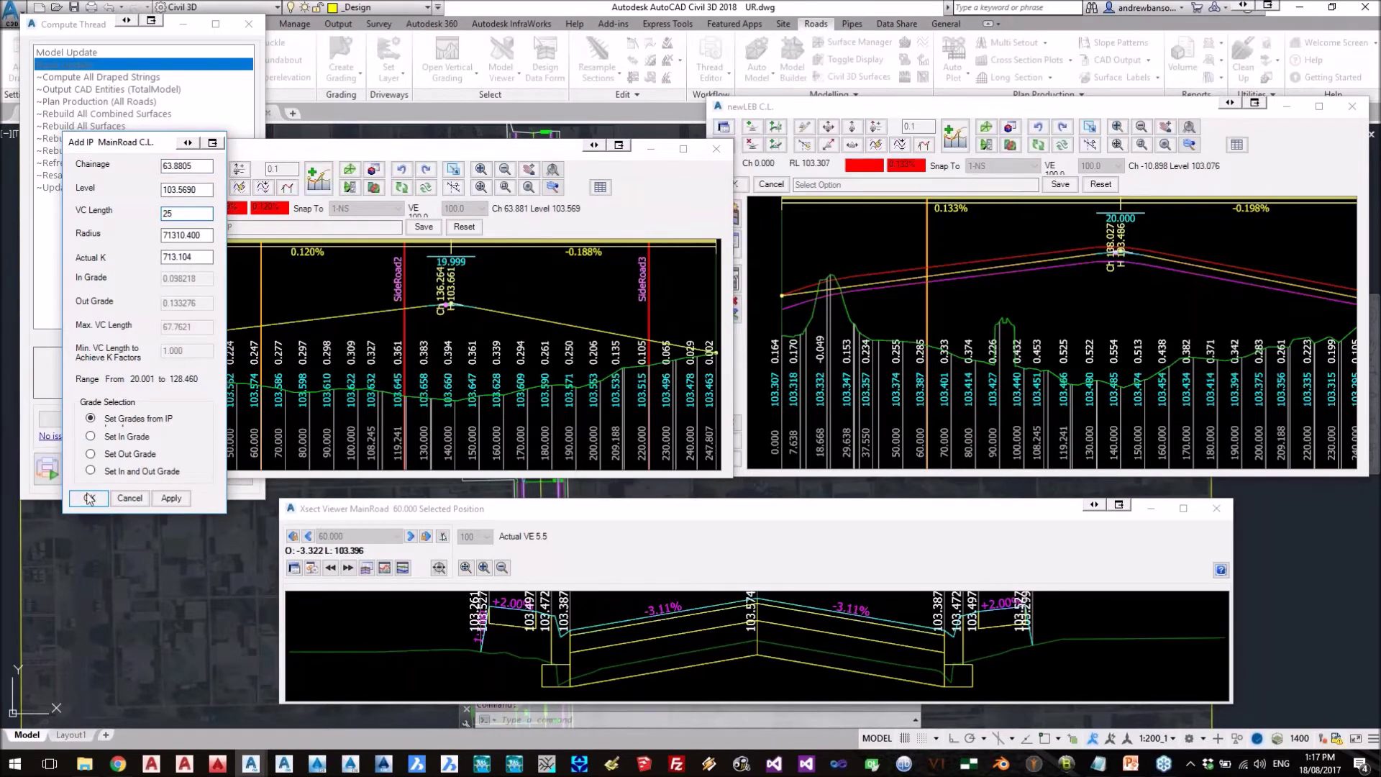
# - Raise MainRoad's intersection point at chainage 63.881 to about RL 103.691 and lower the one at chainage 138.460
pyautogui.click(274, 330)
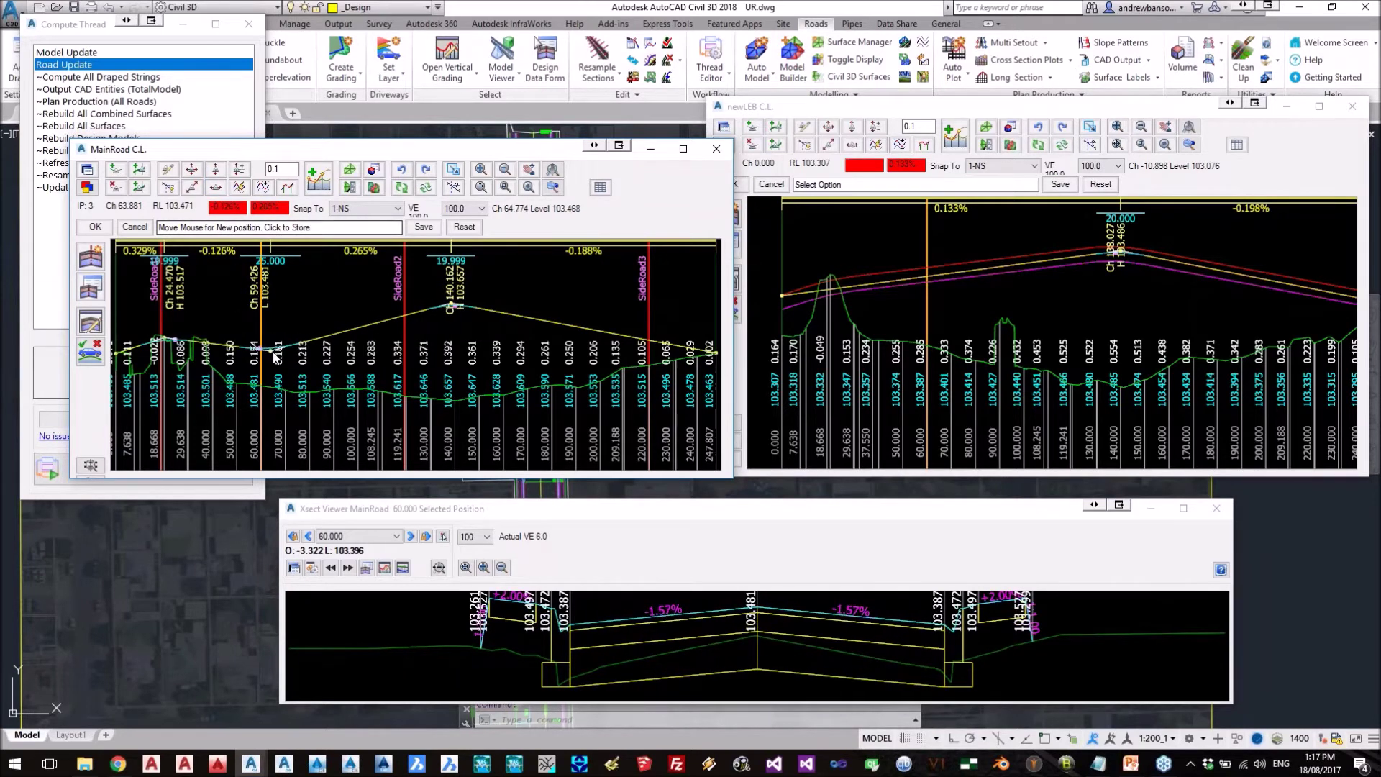
pyautogui.click(273, 303)
pyautogui.click(440, 328)
pyautogui.click(472, 357)
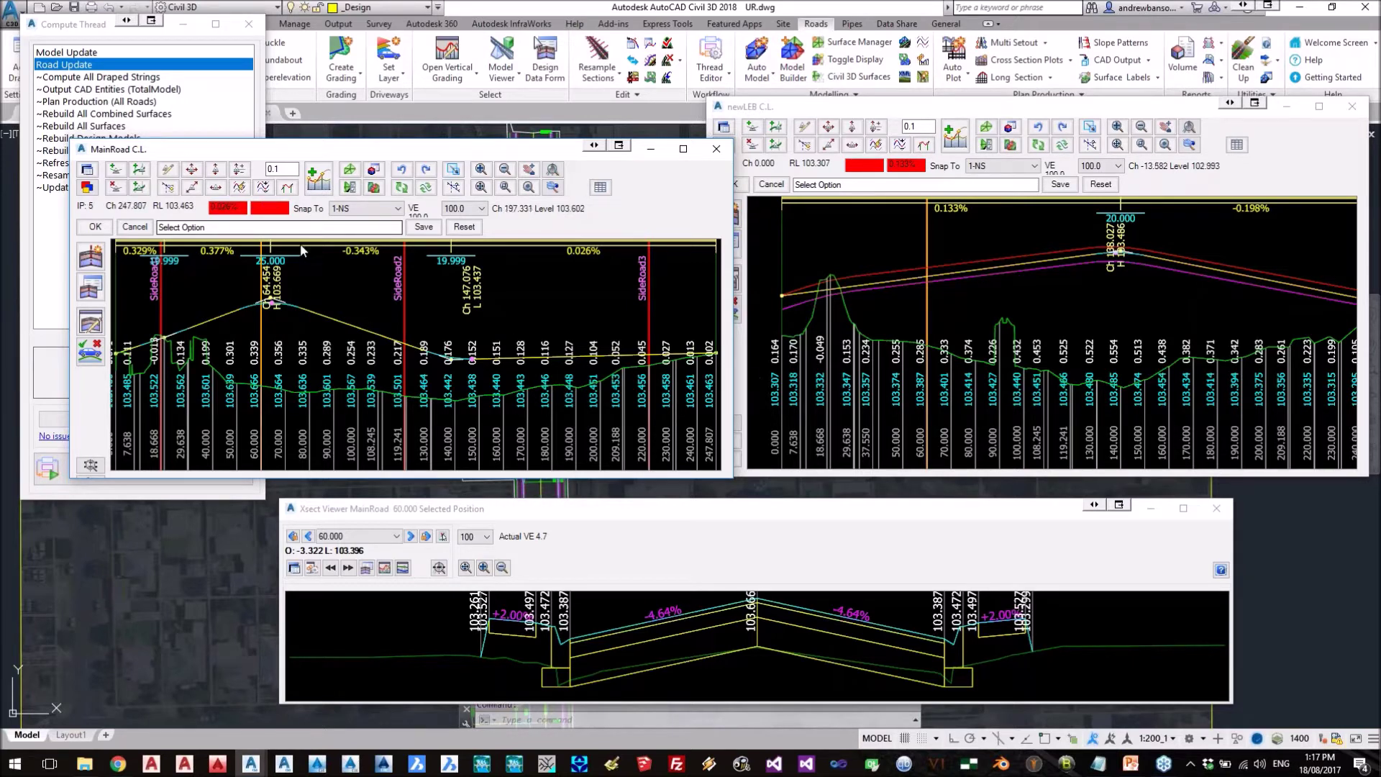
# - Run the Road Update thread on the reshaped MainRoad grading and close the MainRoad grading window
pyautogui.rightClick(86, 66)
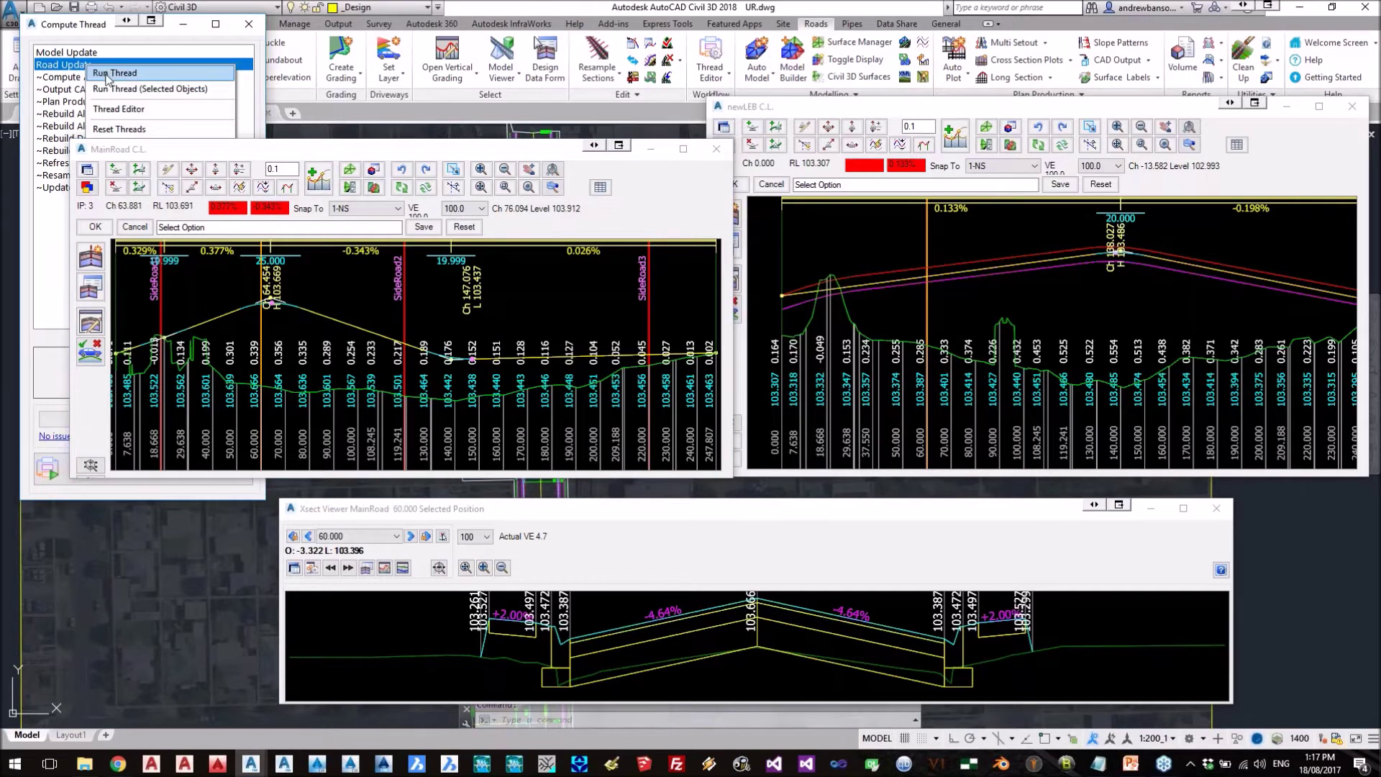
pyautogui.click(107, 75)
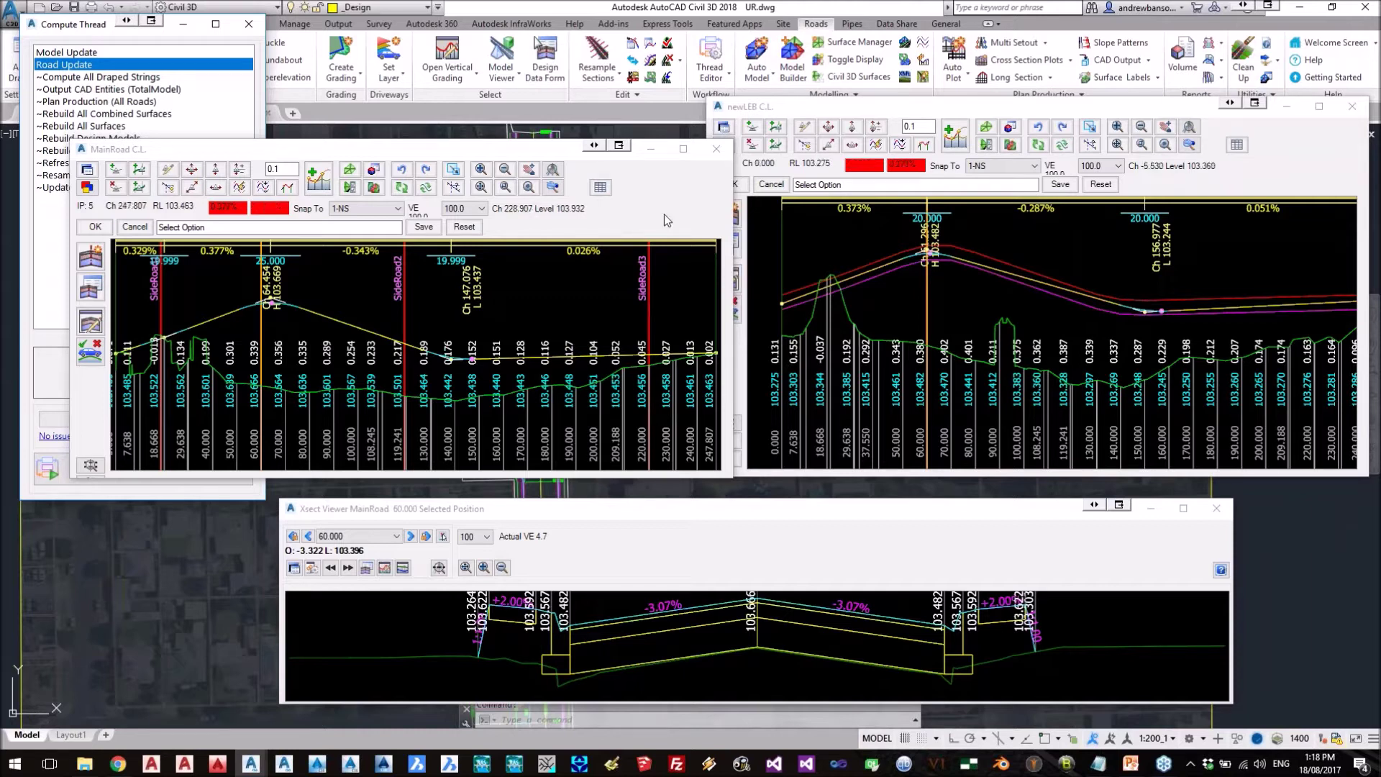
pyautogui.click(715, 150)
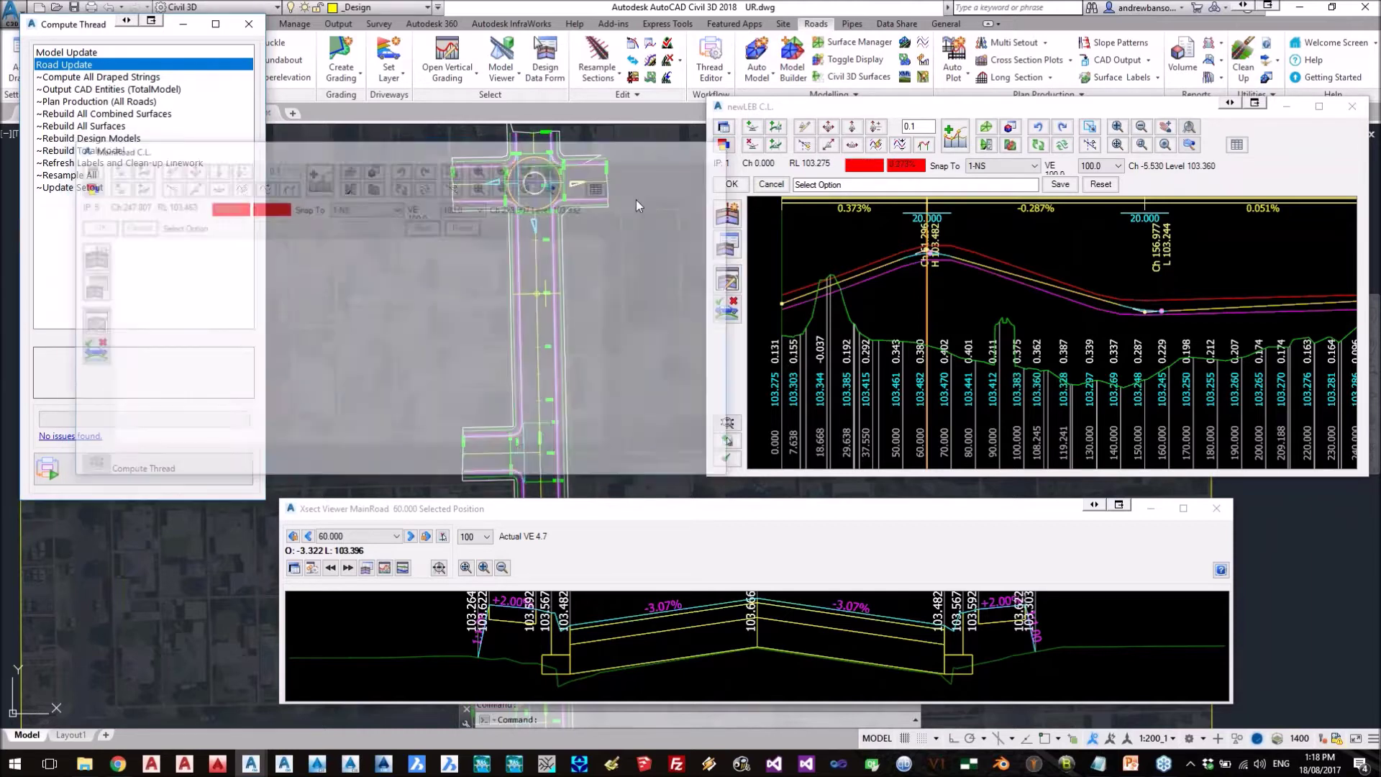
# - Open the newREB string's vertical grading, examine it beside the newLEB grading, and close it again
pyautogui.click(446, 58)
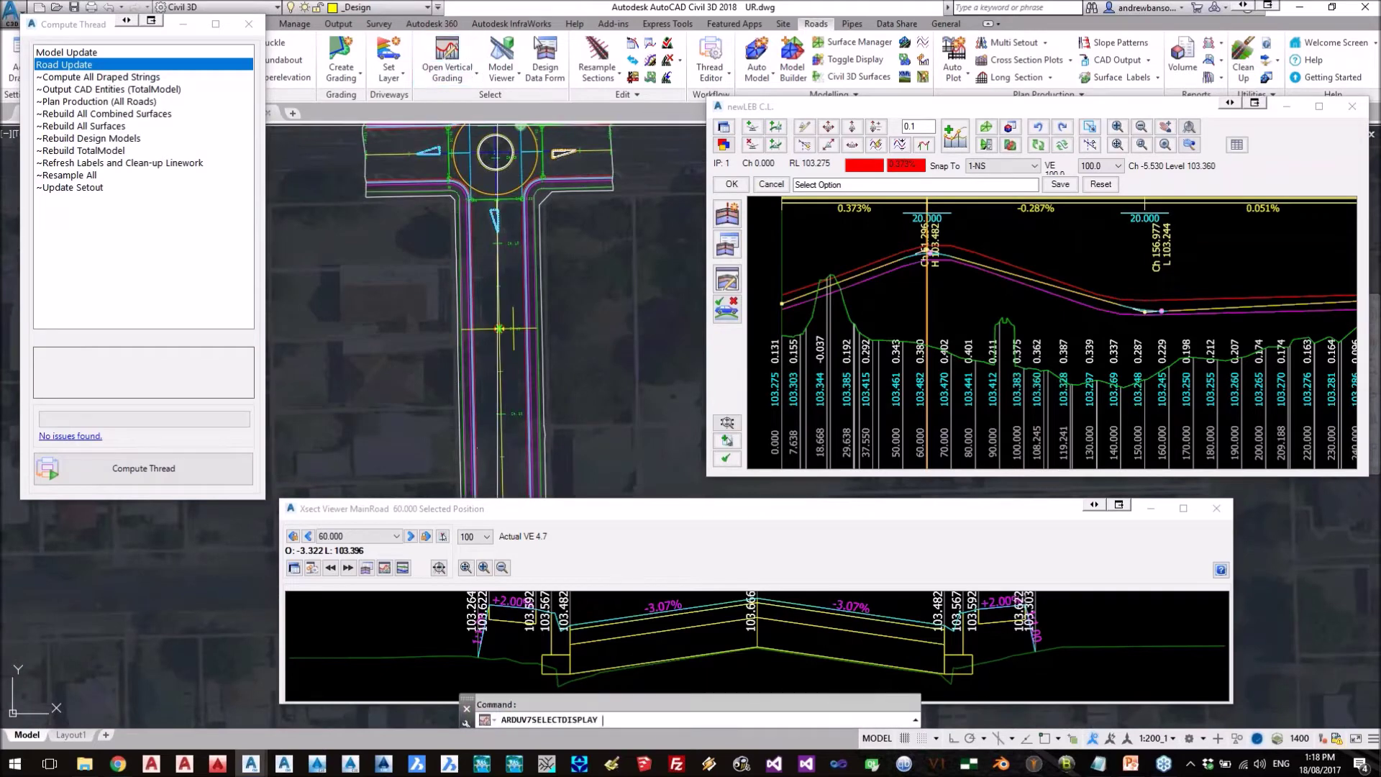
pyautogui.click(499, 329)
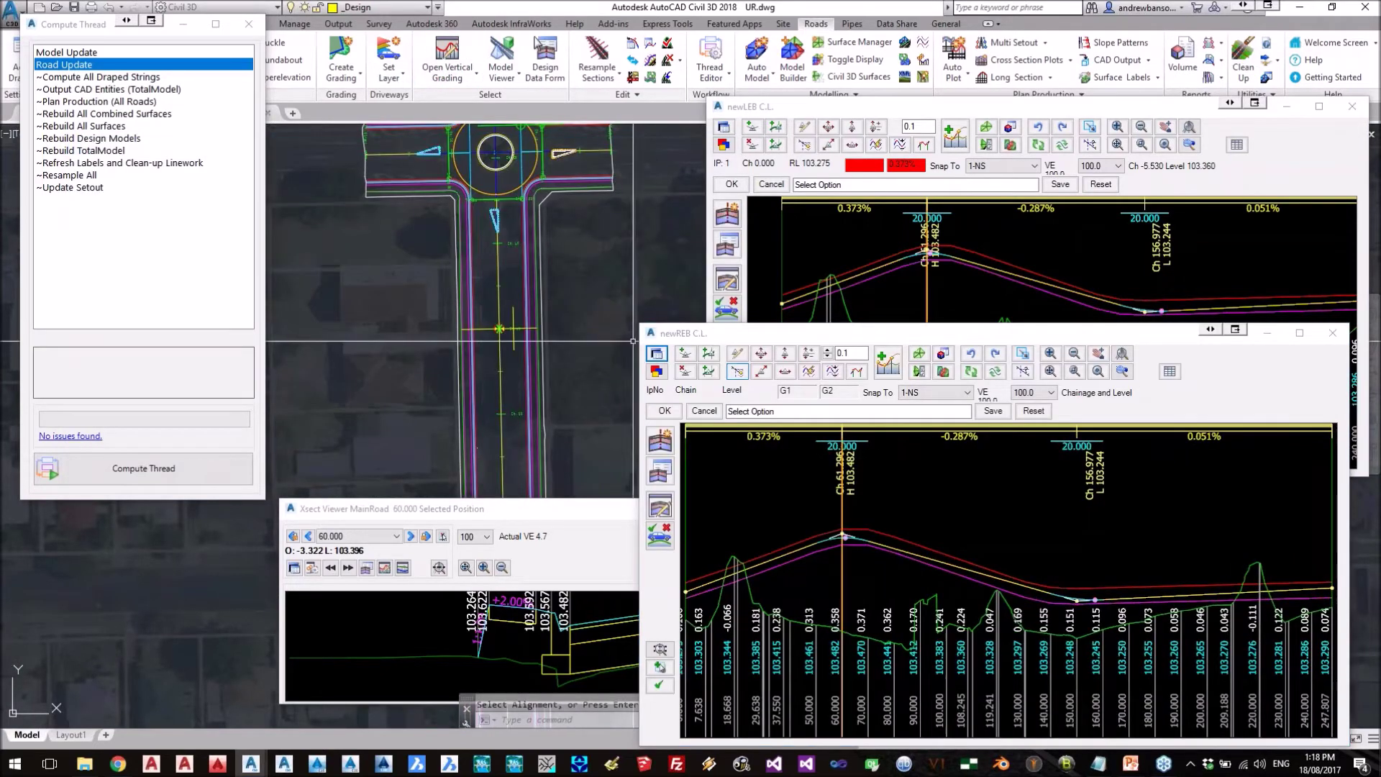
pyautogui.moveTo(868, 331); pyautogui.dragTo(300, 310)
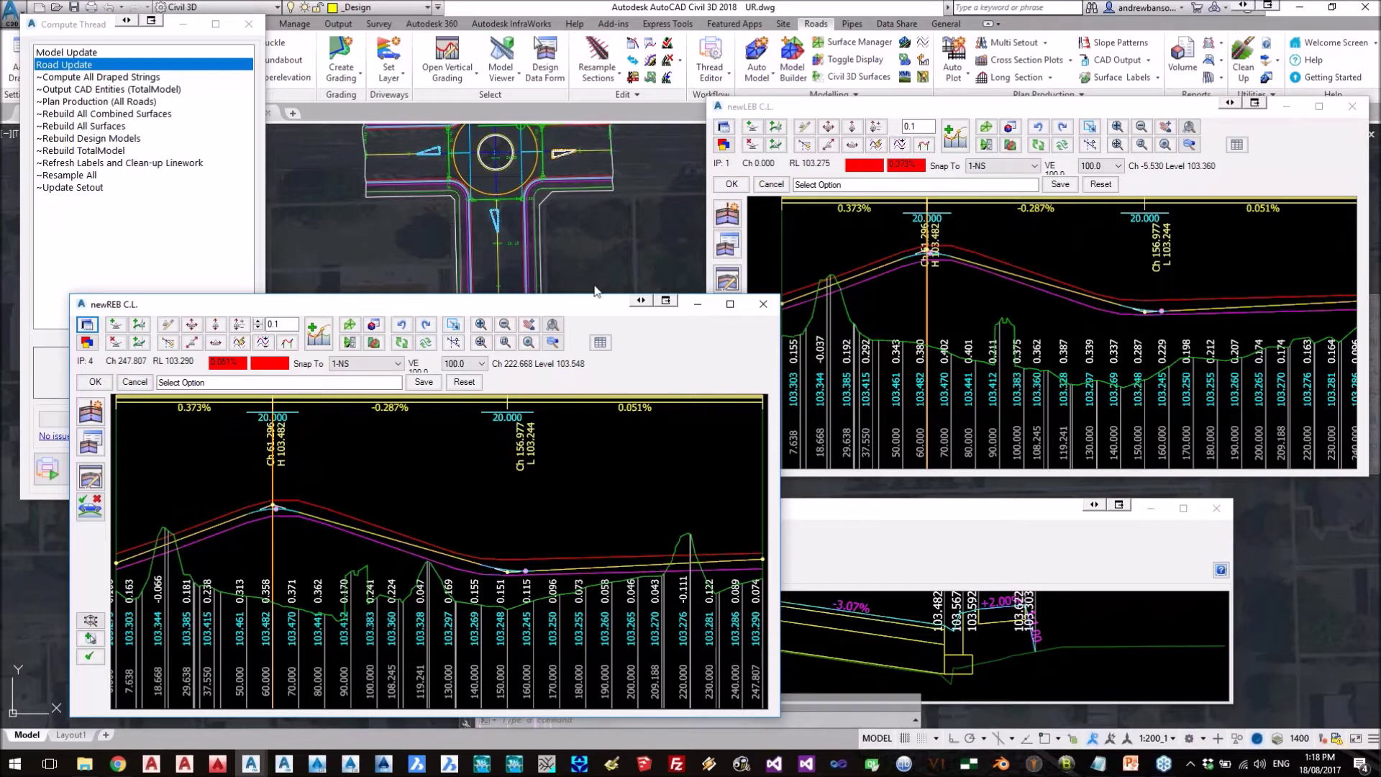
pyautogui.click(764, 306)
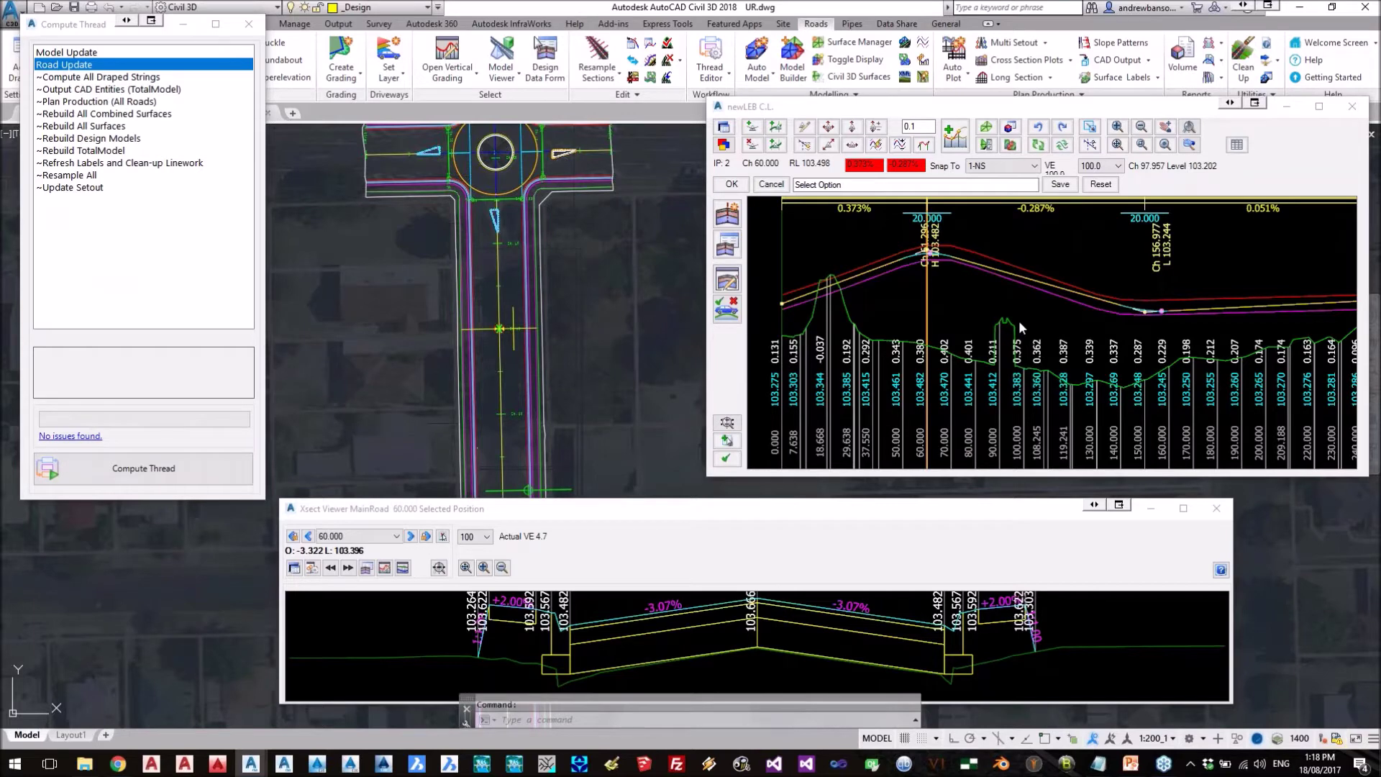
# - Review newLEB's initial vertical curve design settings without applying them, then close the newLEB grading and the MainRoad cross section viewer
pyautogui.click(955, 136)
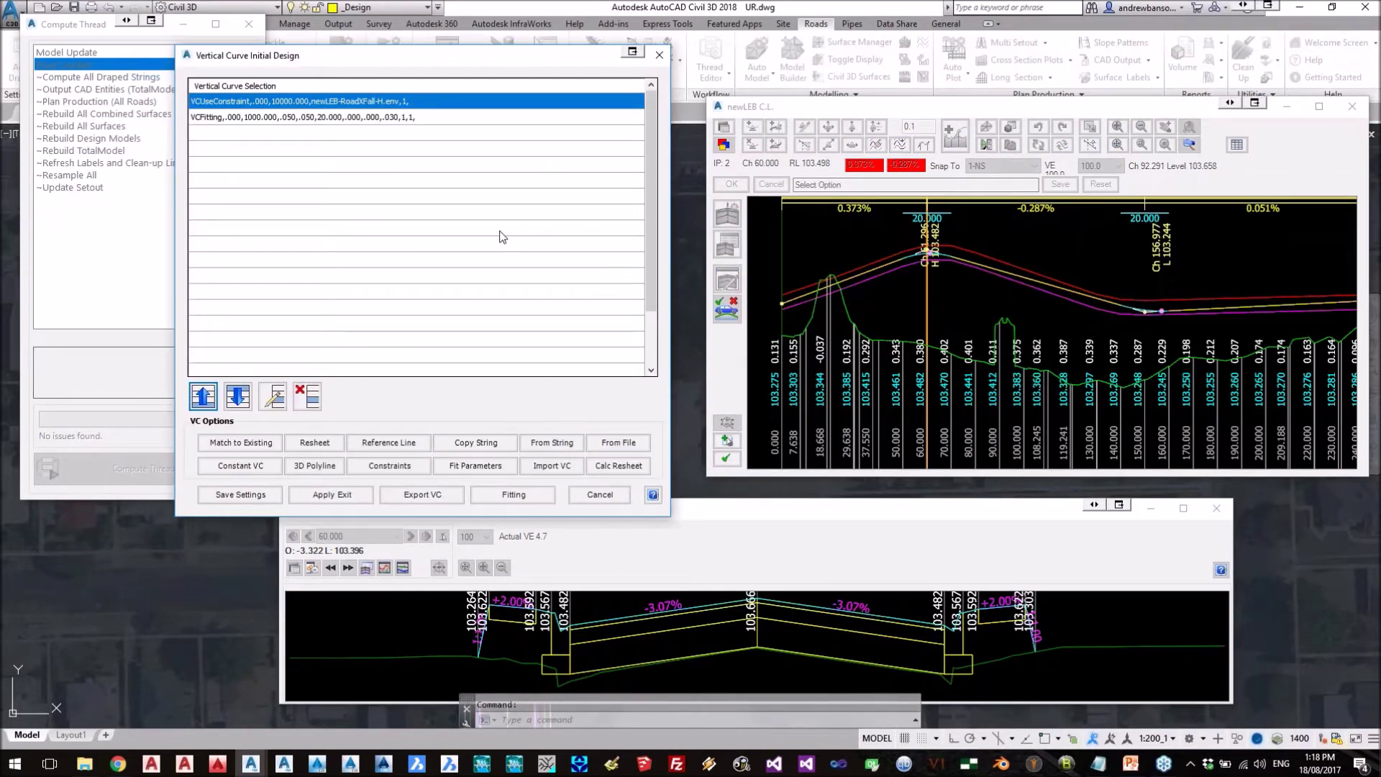
pyautogui.click(584, 497)
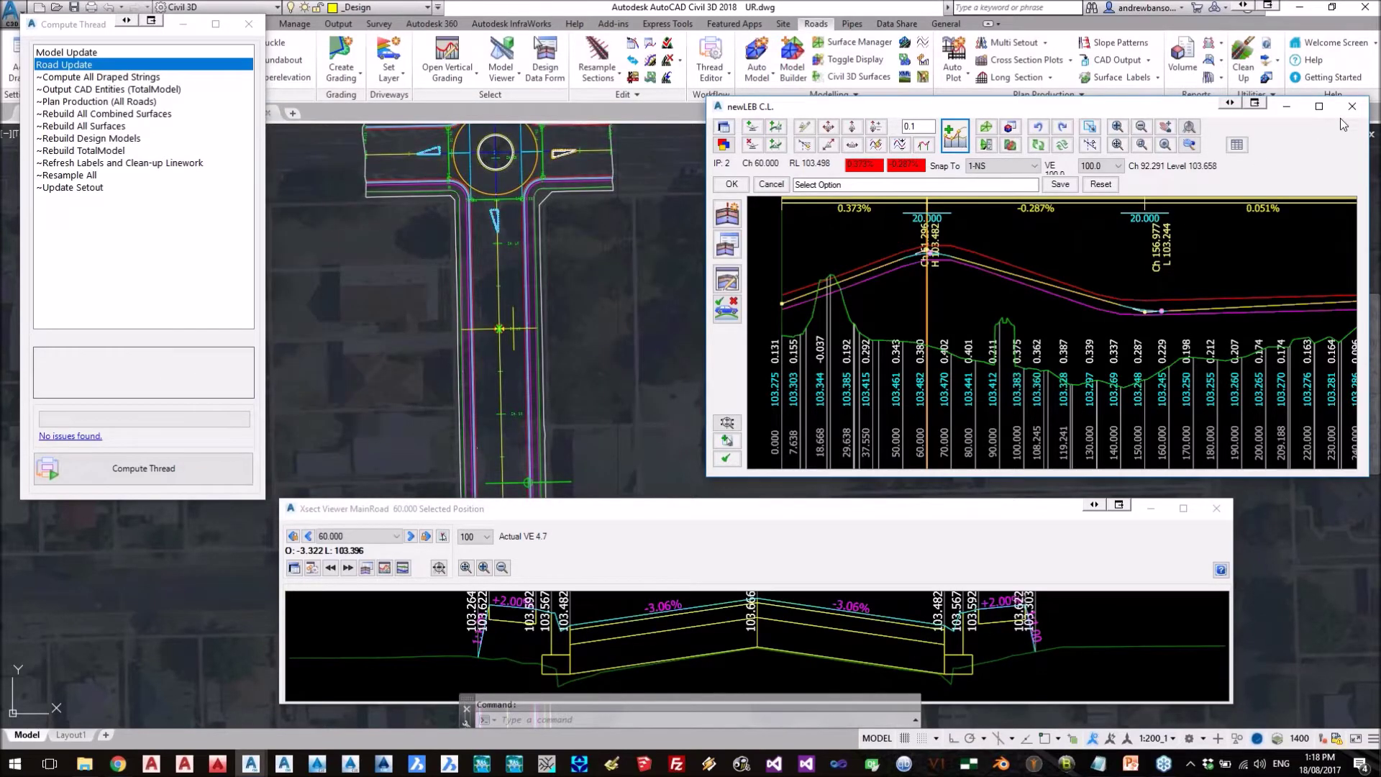
pyautogui.click(1351, 106)
pyautogui.click(1216, 508)
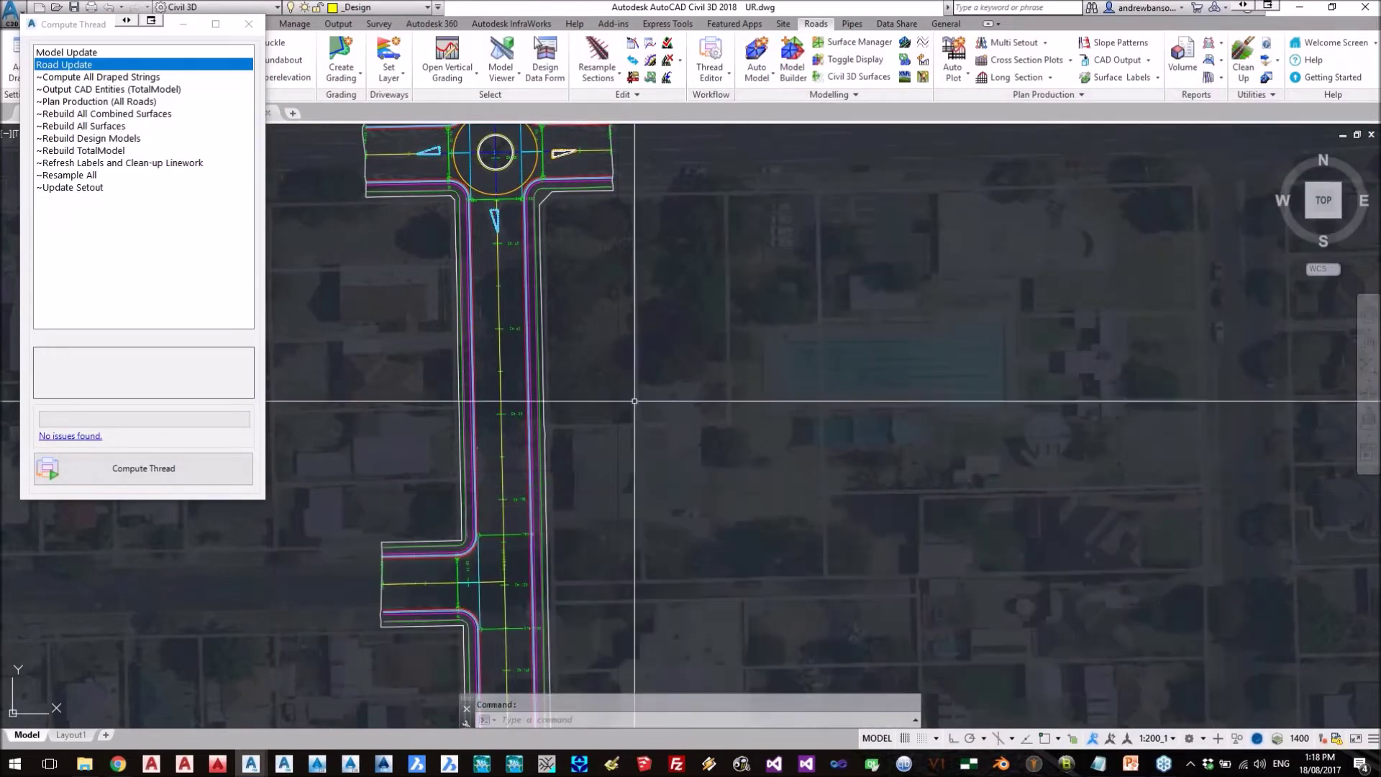
# - Move the Compute Thread window lower and open the Model Viewer on the roundabout intersection
pyautogui.scroll(-3, 617, 380)
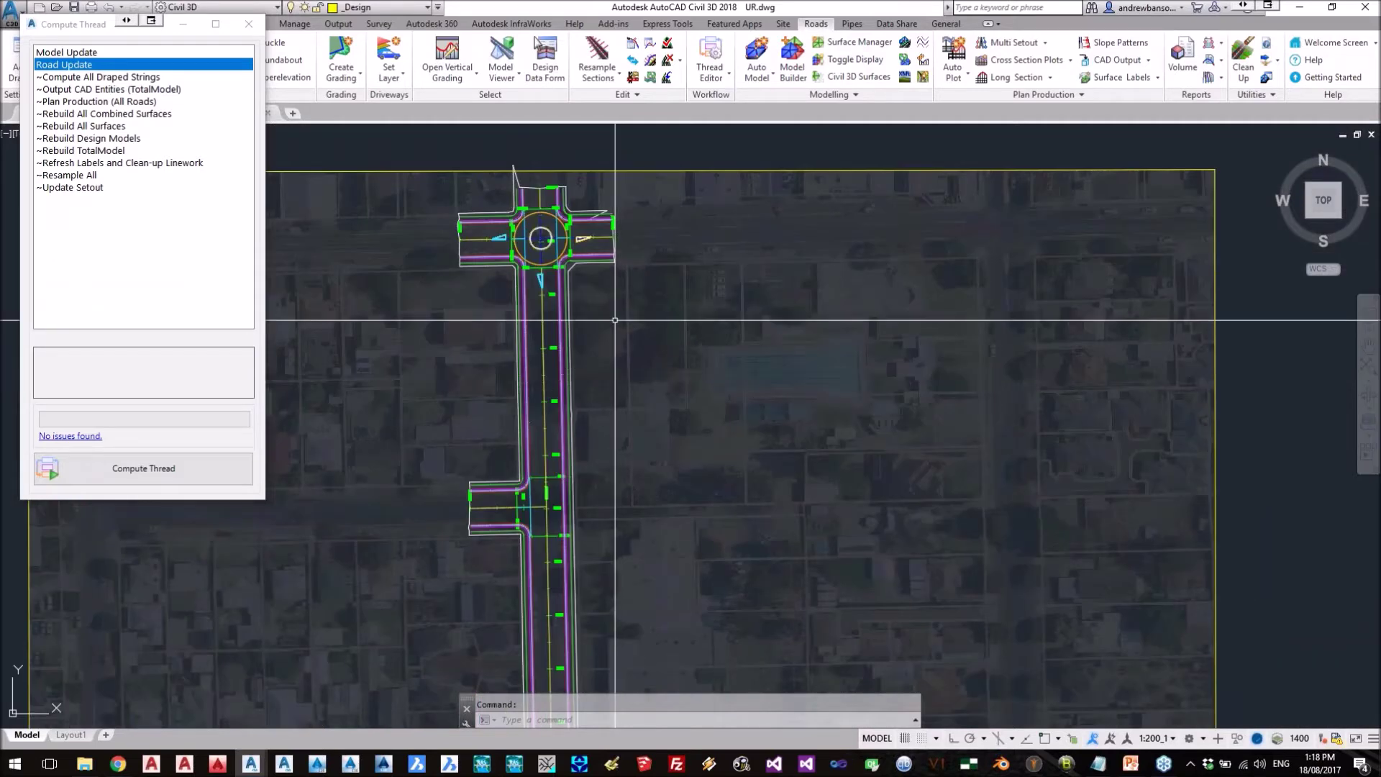
pyautogui.moveTo(616, 319); pyautogui.dragTo(635, 362, button='middle')
pyautogui.moveTo(72, 26); pyautogui.dragTo(69, 148)
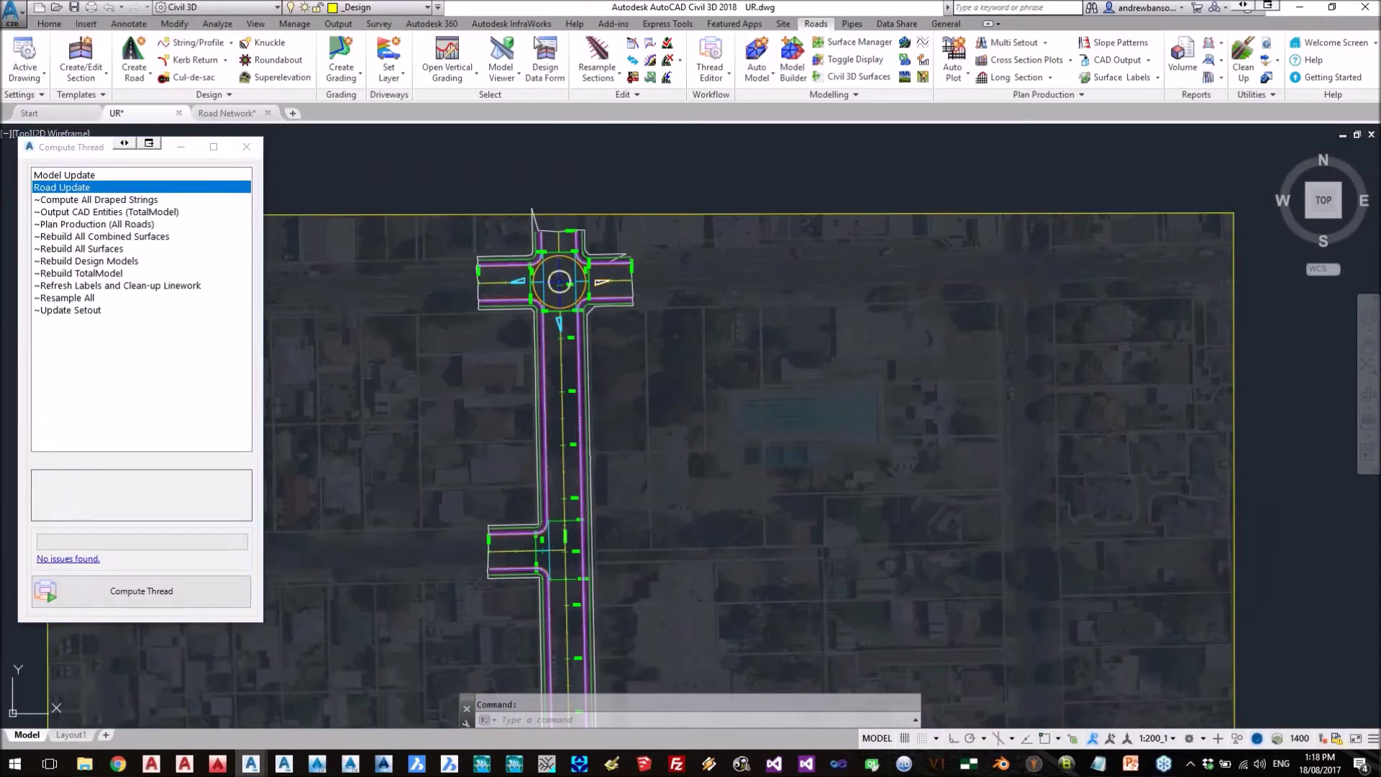
pyautogui.scroll(4, 533, 277)
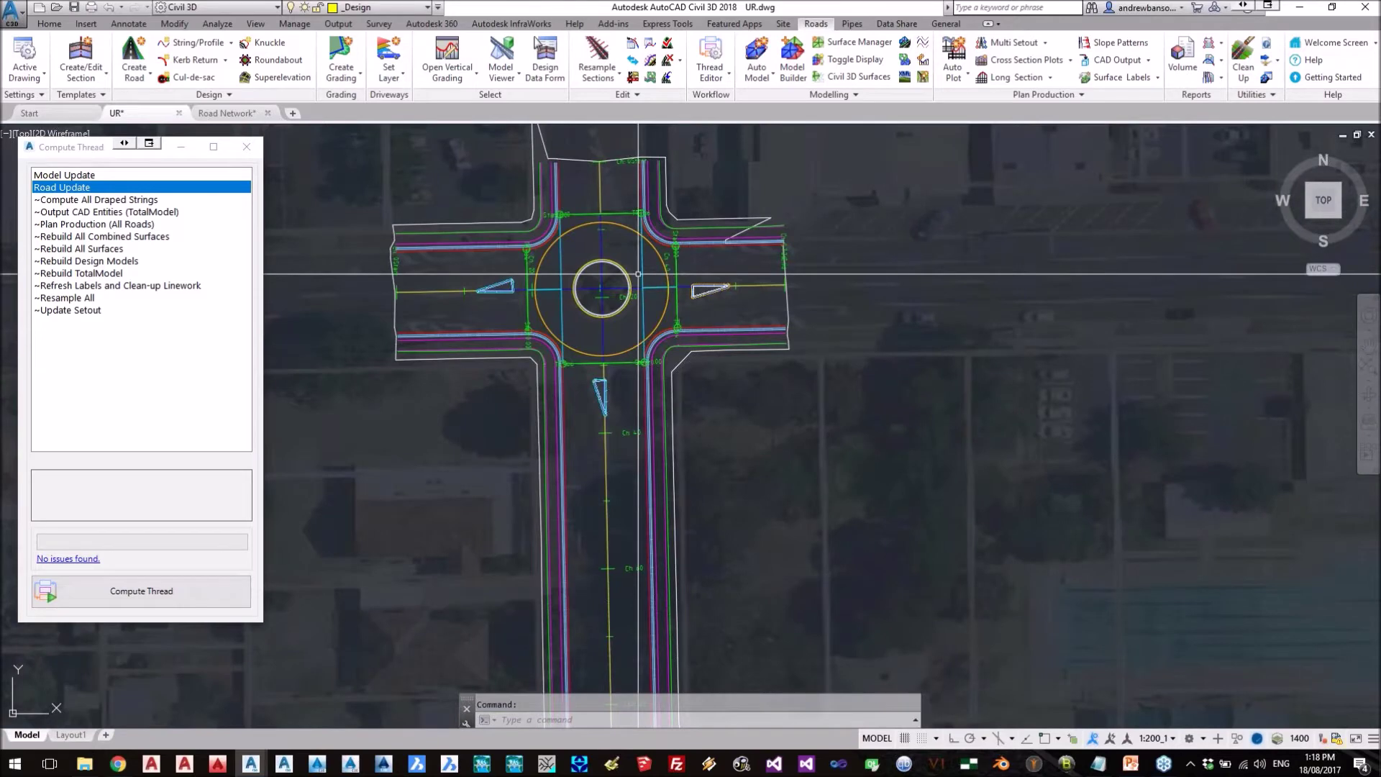
pyautogui.scroll(-3, 638, 277)
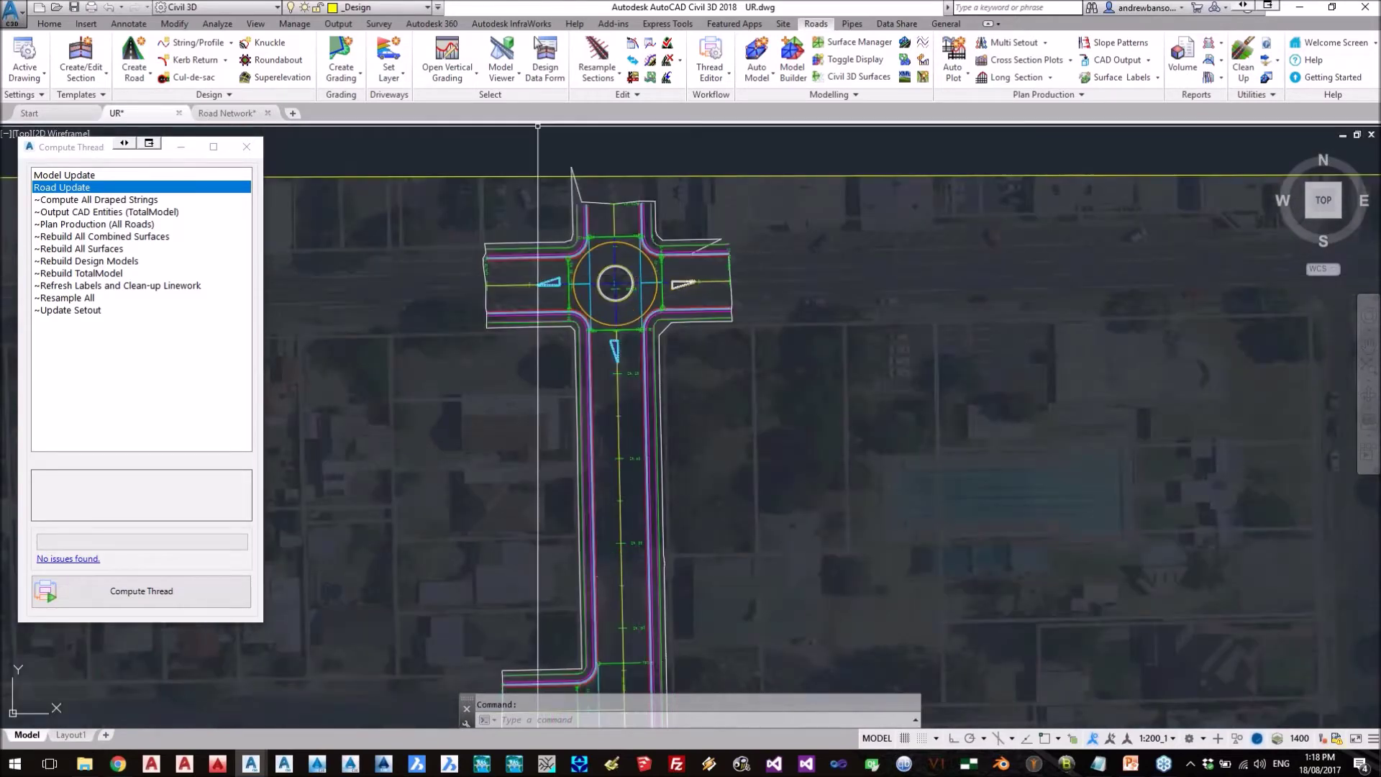
pyautogui.click(509, 60)
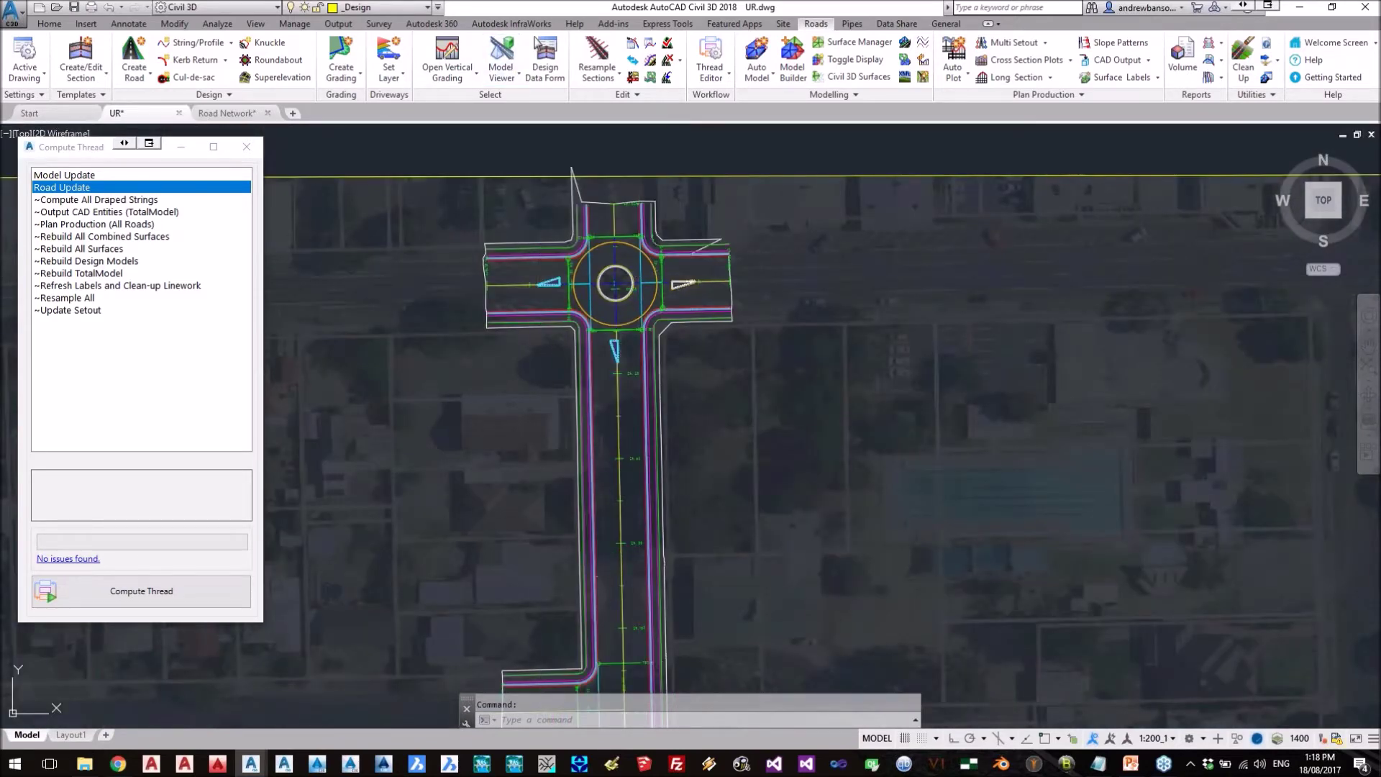
pyautogui.moveTo(928, 389); pyautogui.dragTo(881, 471, button='middle')
pyautogui.scroll(3, 871, 348)
pyautogui.scroll(5, 871, 348)
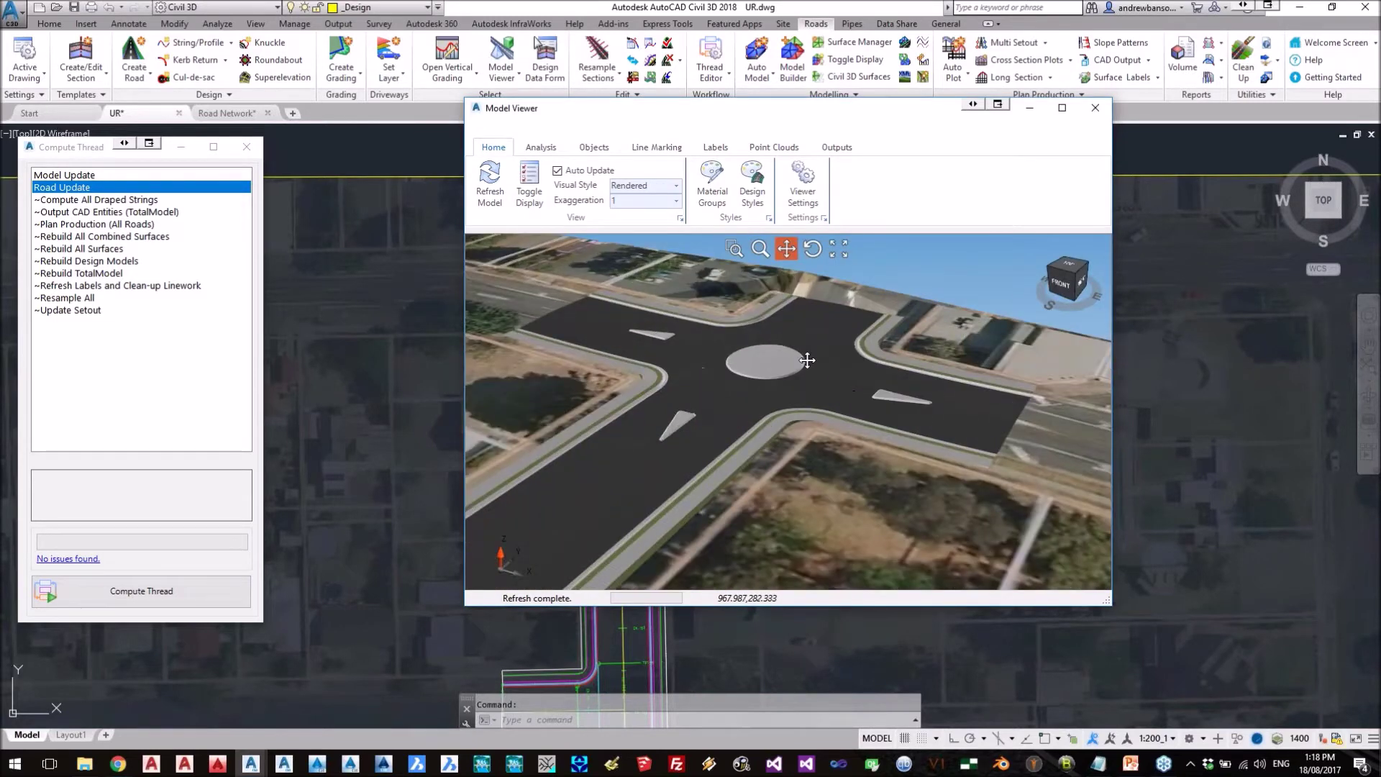
# - Place the Model Viewer beside the plan and examine the rendered roundabout, splitter islands and kerb returns from several angles
pyautogui.click(813, 248)
pyautogui.moveTo(820, 302); pyautogui.dragTo(820, 180)
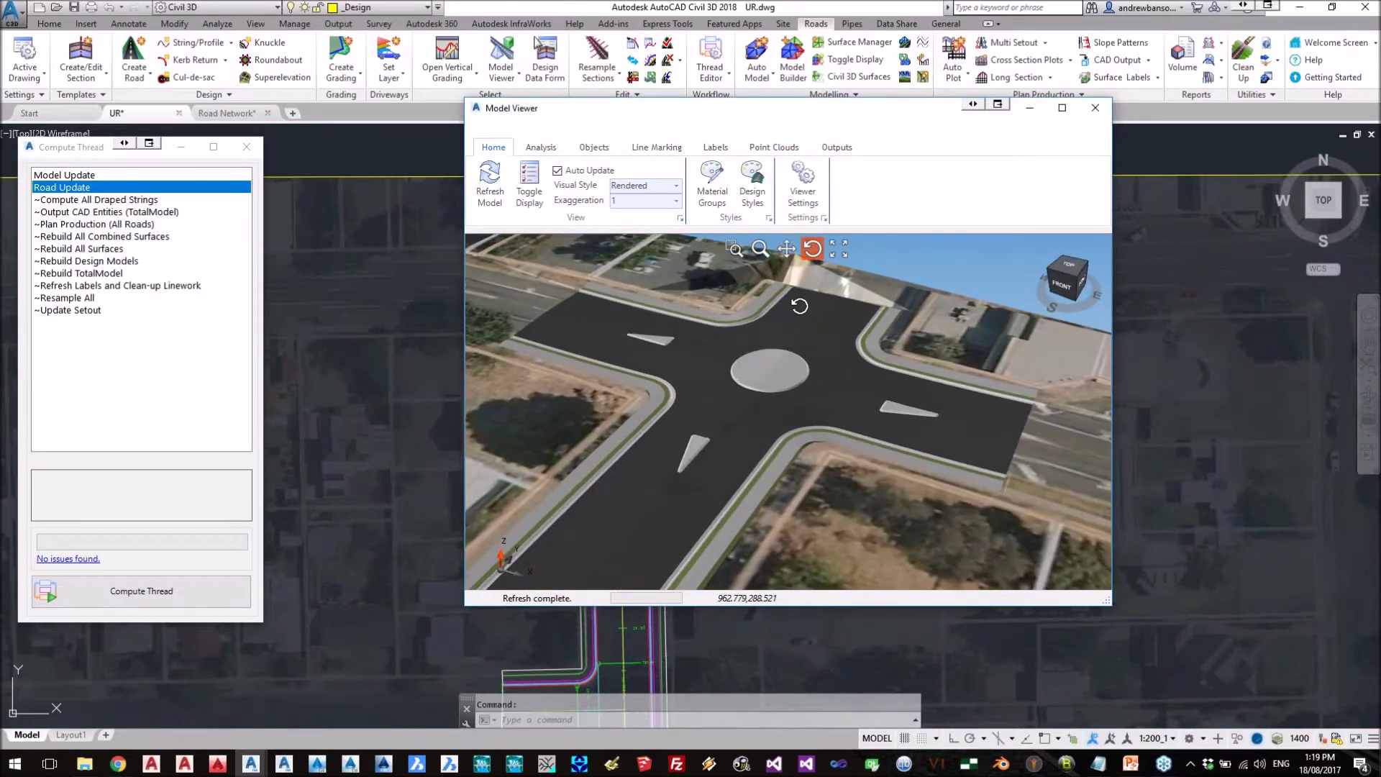
pyautogui.moveTo(818, 110); pyautogui.dragTo(1052, 161)
pyautogui.moveTo(542, 431)
pyautogui.mouseDown(button='middle')
pyautogui.moveTo(563, 457)
pyautogui.moveTo(489, 457)
pyautogui.mouseUp(button='middle')
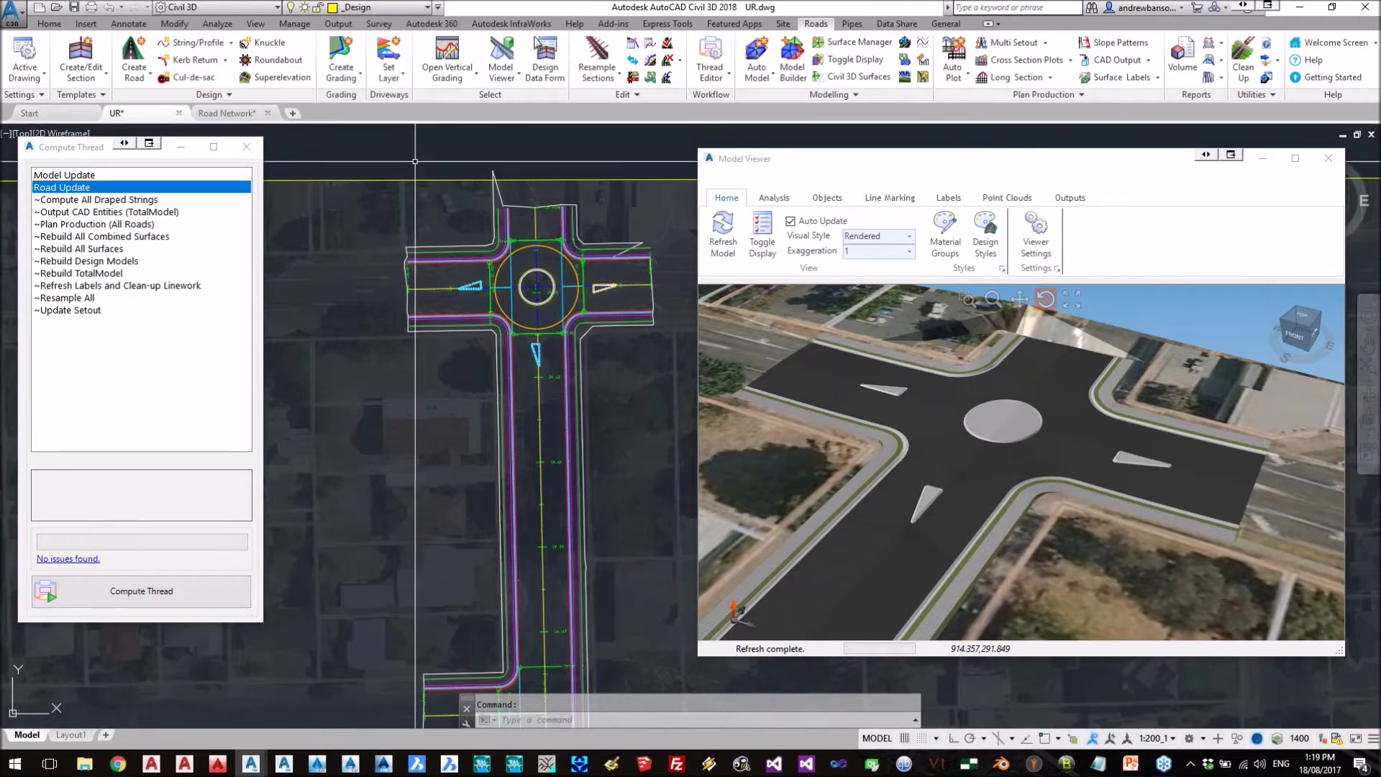
pyautogui.moveTo(879, 432)
pyautogui.mouseDown()
pyautogui.moveTo(890, 425)
pyautogui.moveTo(871, 429)
pyautogui.mouseUp()
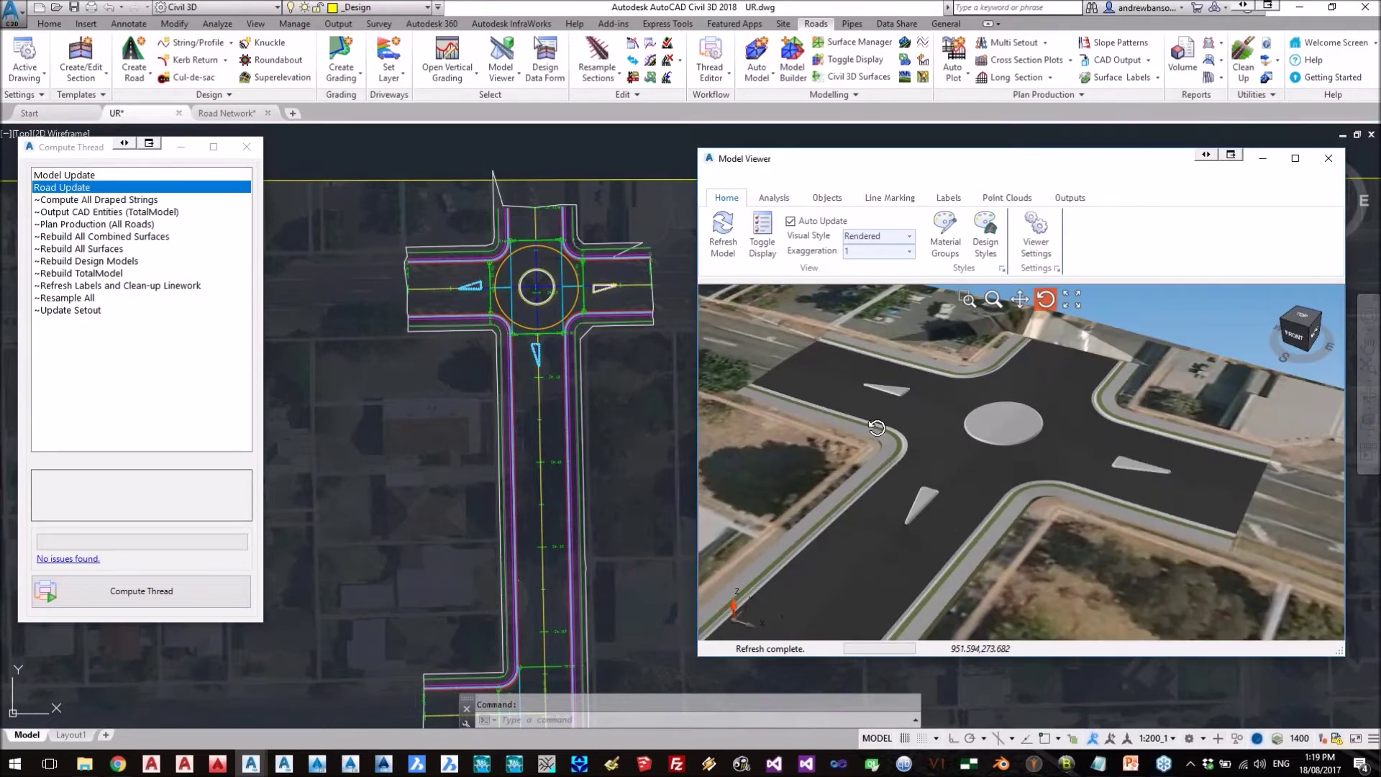
pyautogui.click(231, 46)
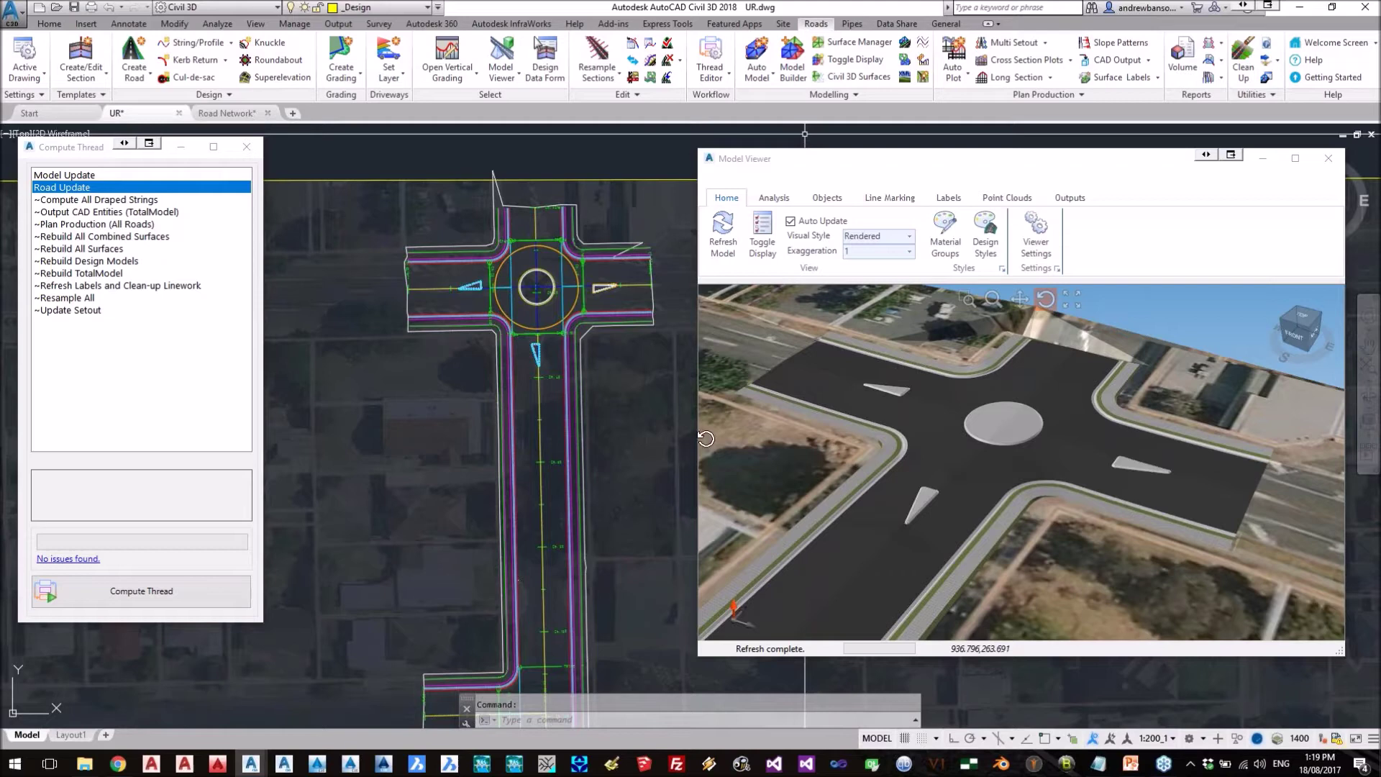
pyautogui.moveTo(875, 476); pyautogui.dragTo(900, 451)
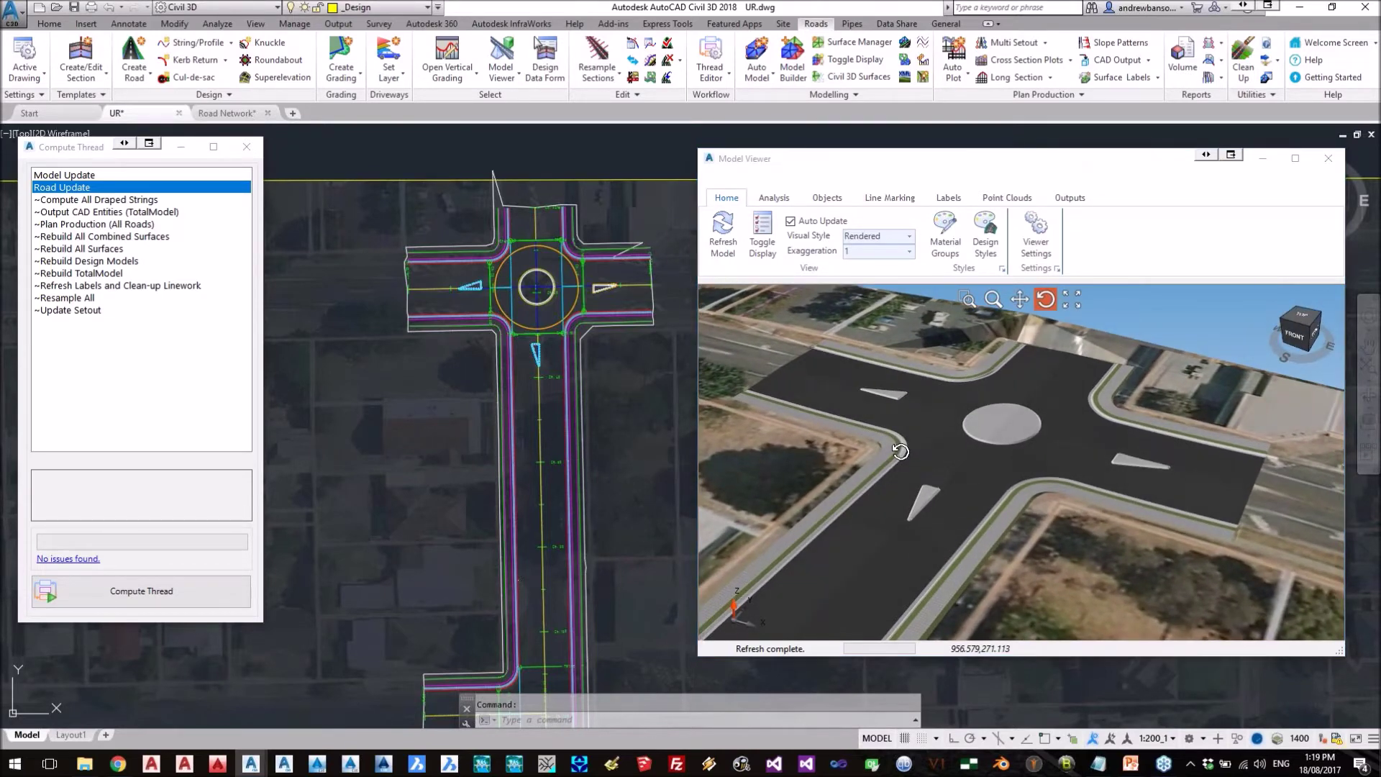
pyautogui.moveTo(984, 417); pyautogui.dragTo(961, 528)
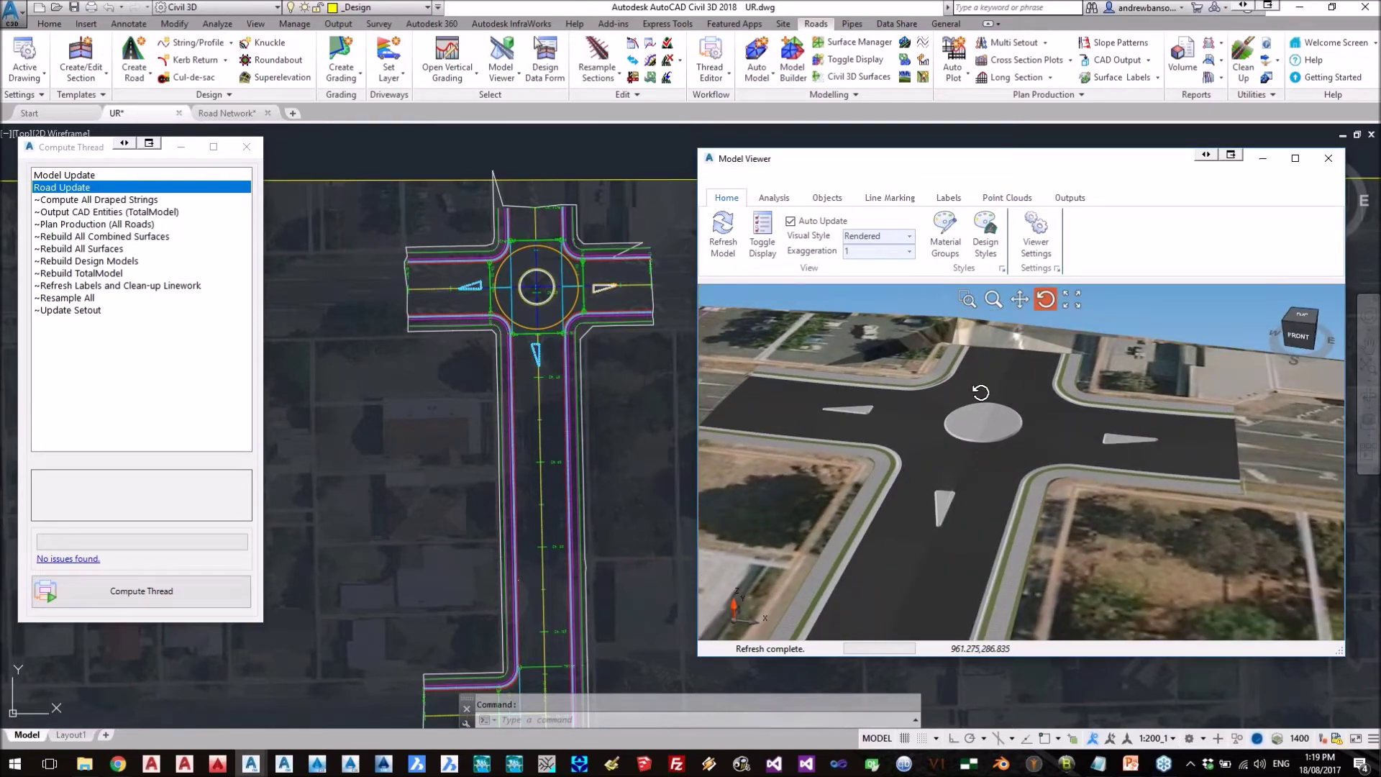
pyautogui.moveTo(980, 392)
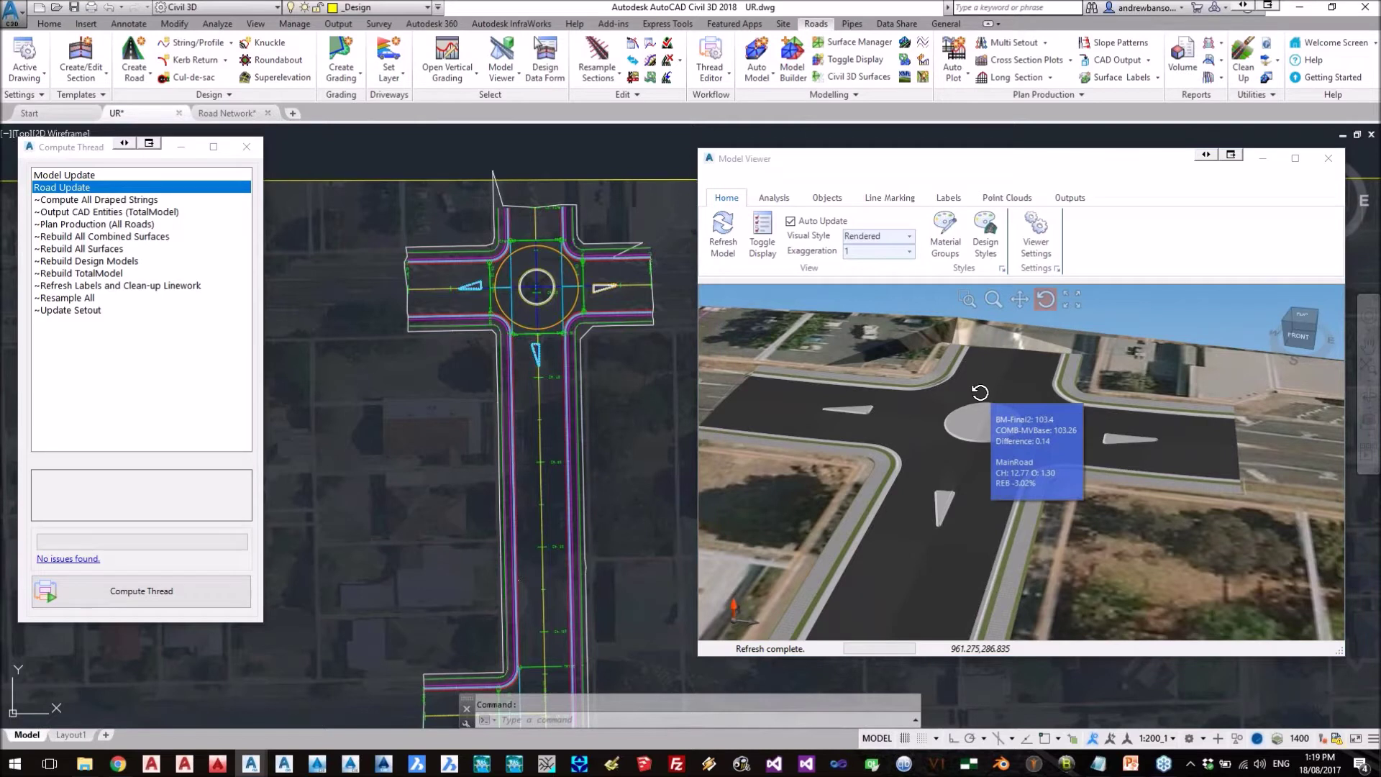
# - Open MainRoad's vertical grading beside the Model Viewer and delete its intersection point at chainage 20.000
pyautogui.click(447, 57)
pyautogui.click(536, 374)
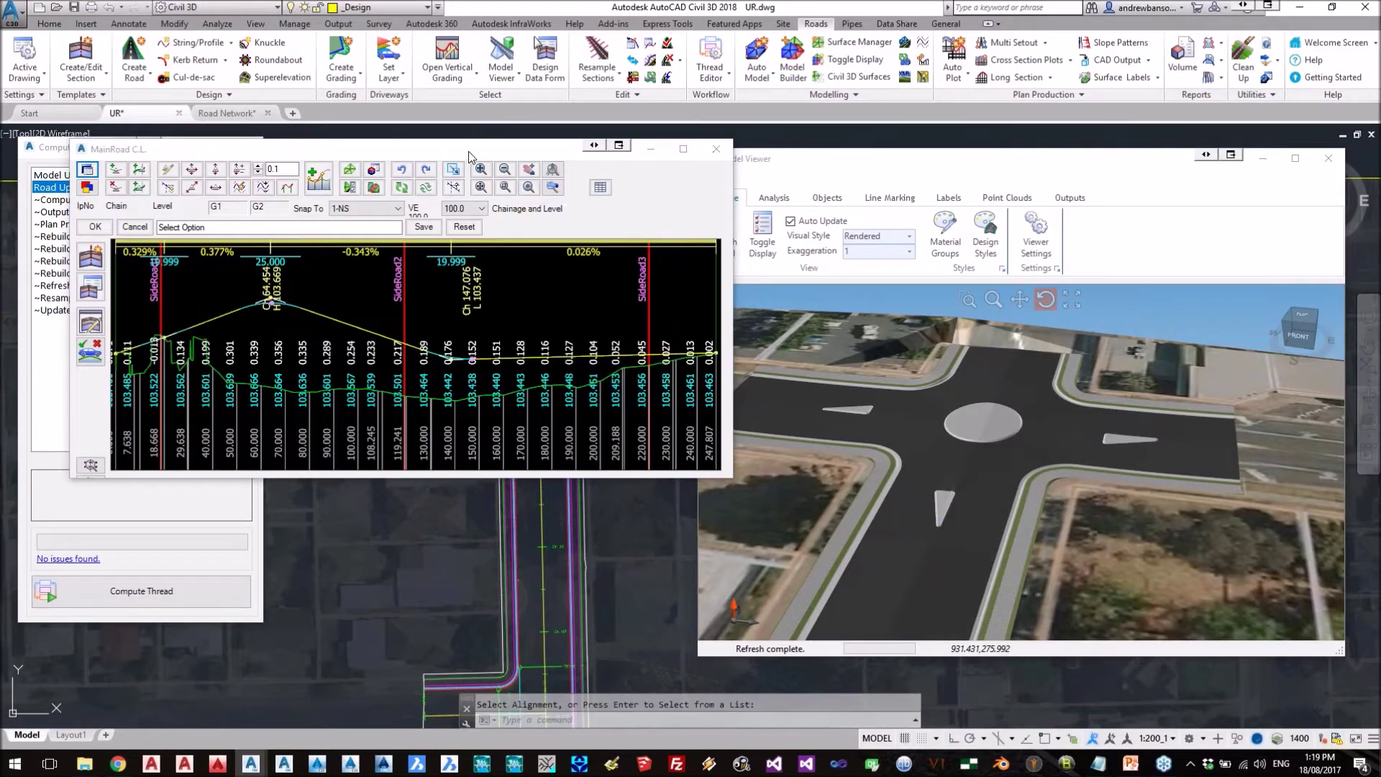
pyautogui.moveTo(469, 157); pyautogui.dragTo(441, 272)
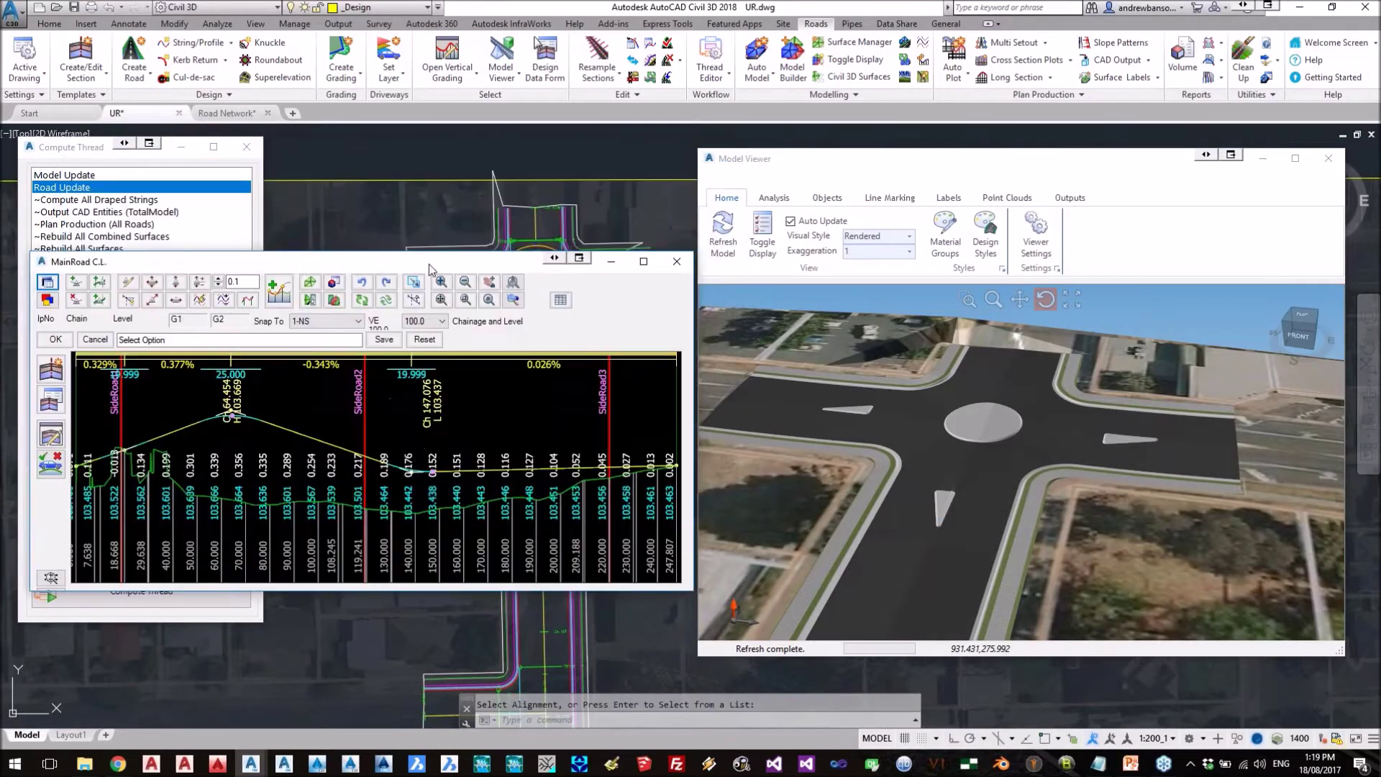
pyautogui.click(87, 301)
pyautogui.click(133, 451)
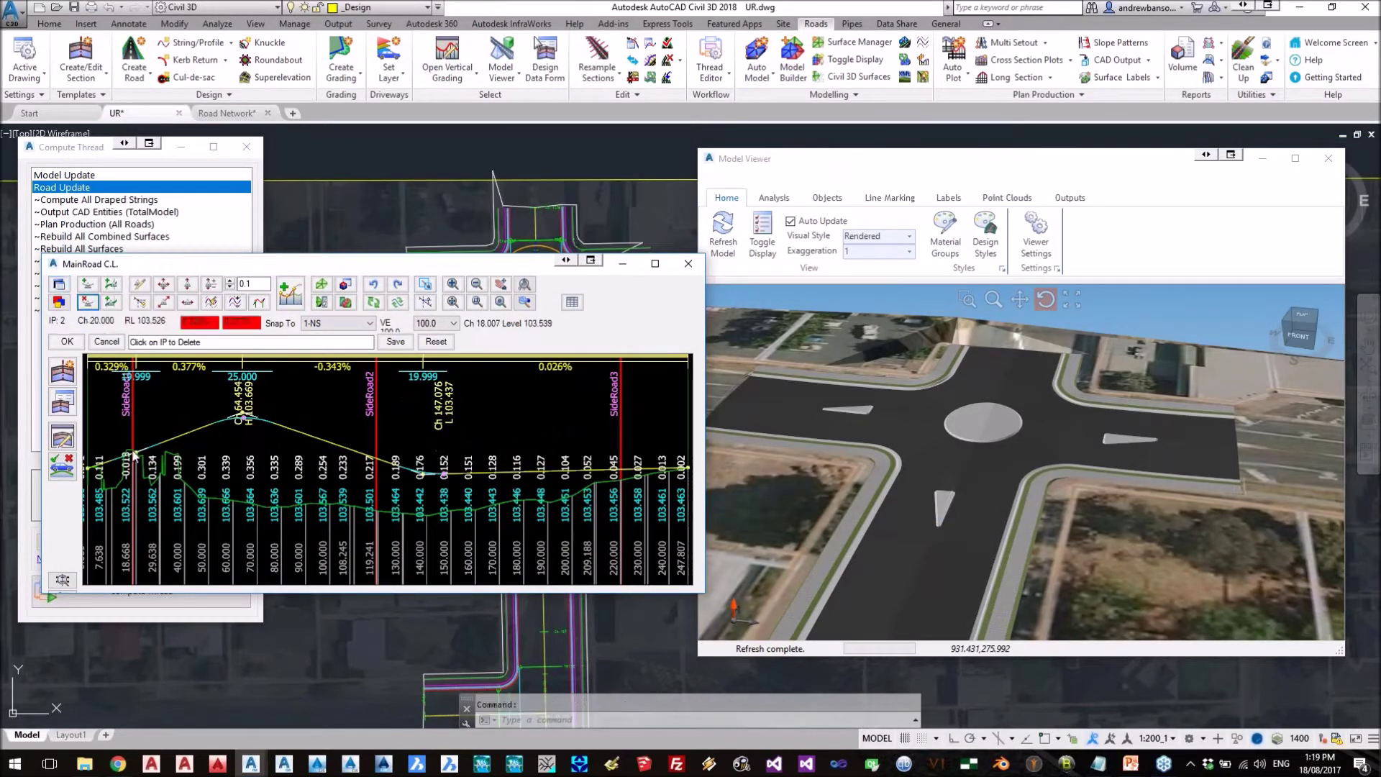
pyautogui.moveTo(897, 436); pyautogui.dragTo(892, 443)
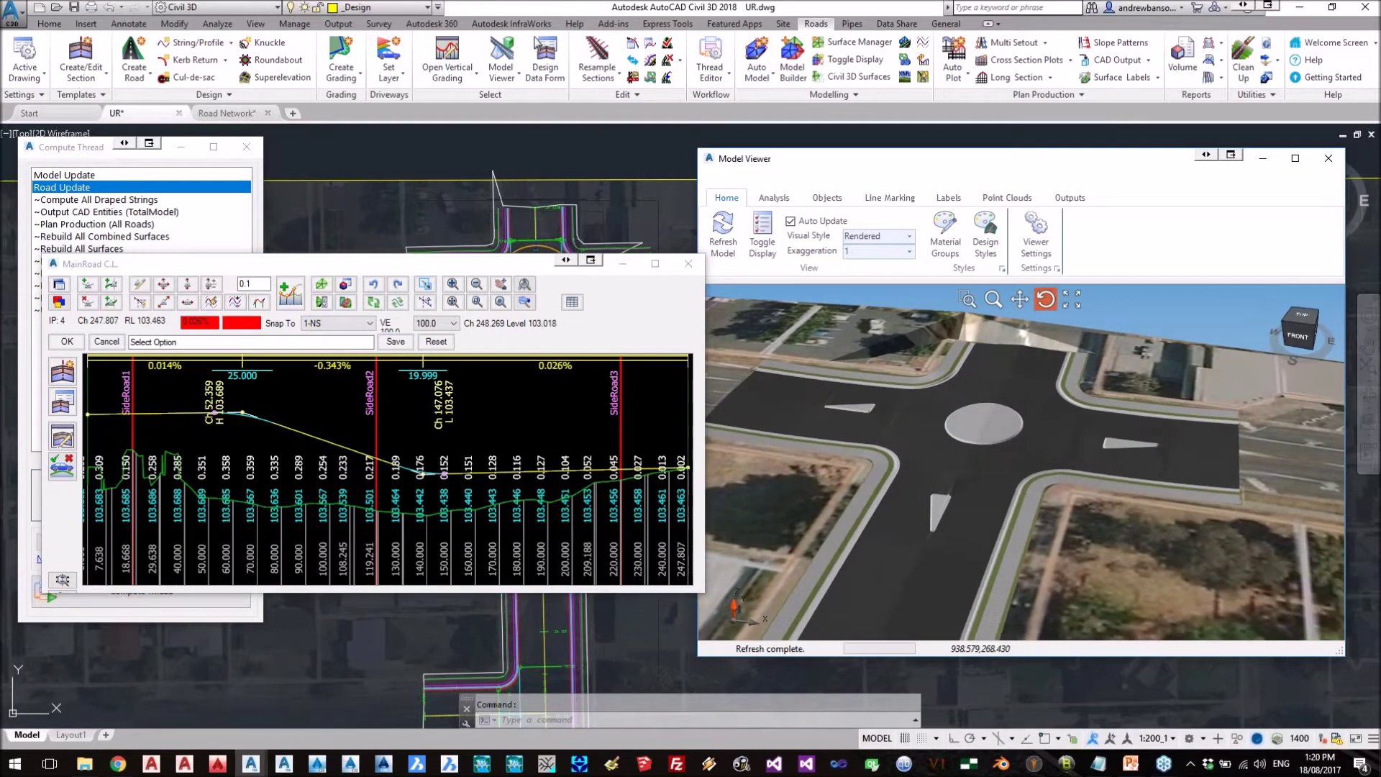
# - Raise MainRoad's starting intersection point at chainage 0.000 in two moves, giving a first grade of about -0.317%
pyautogui.click(188, 285)
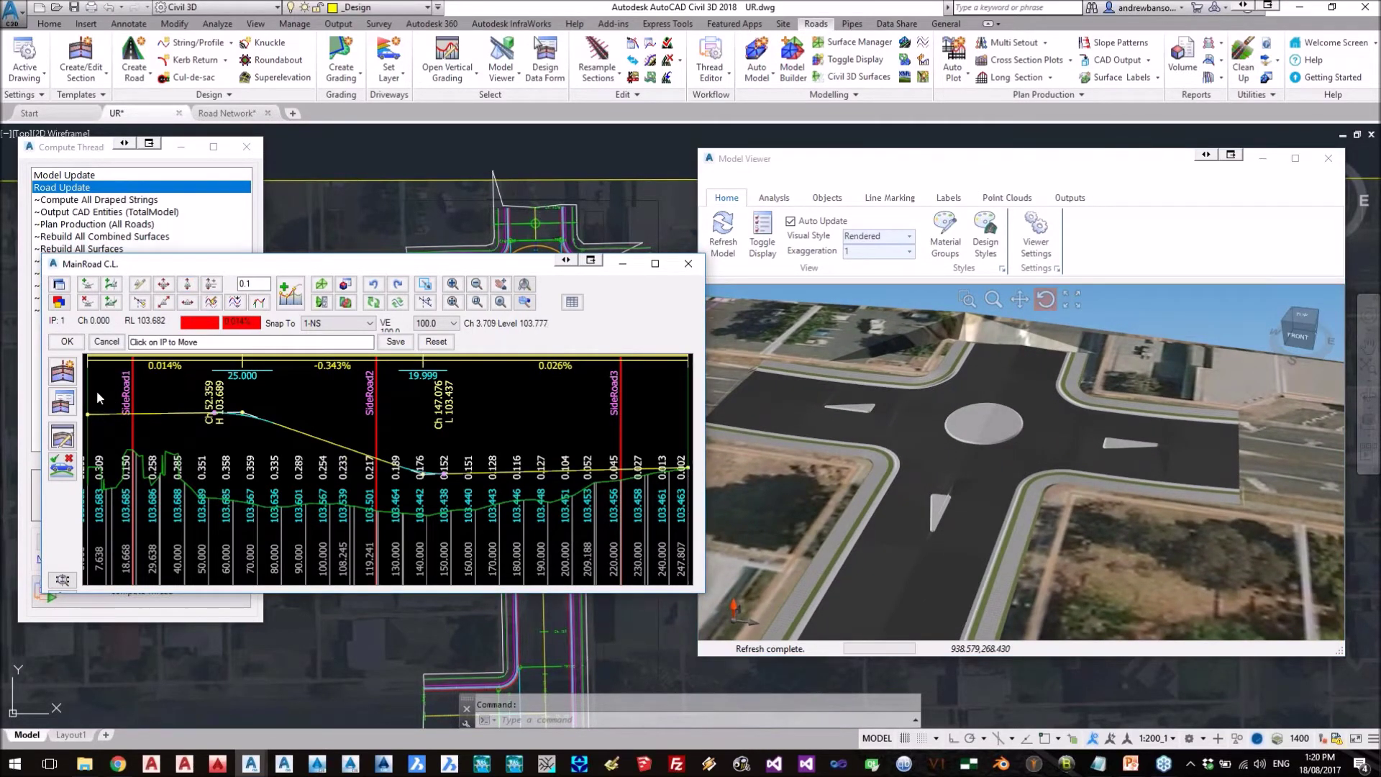
pyautogui.click(187, 285)
pyautogui.click(88, 415)
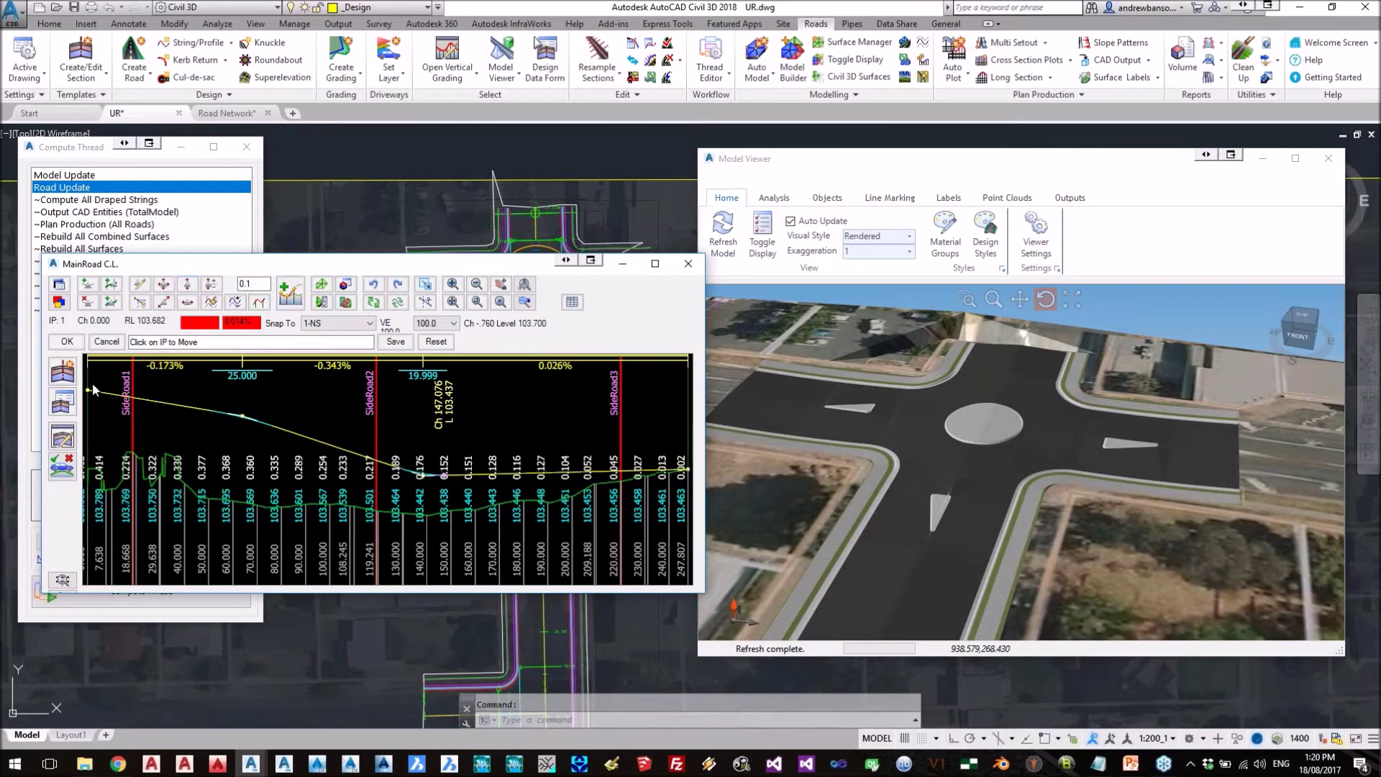
pyautogui.click(89, 391)
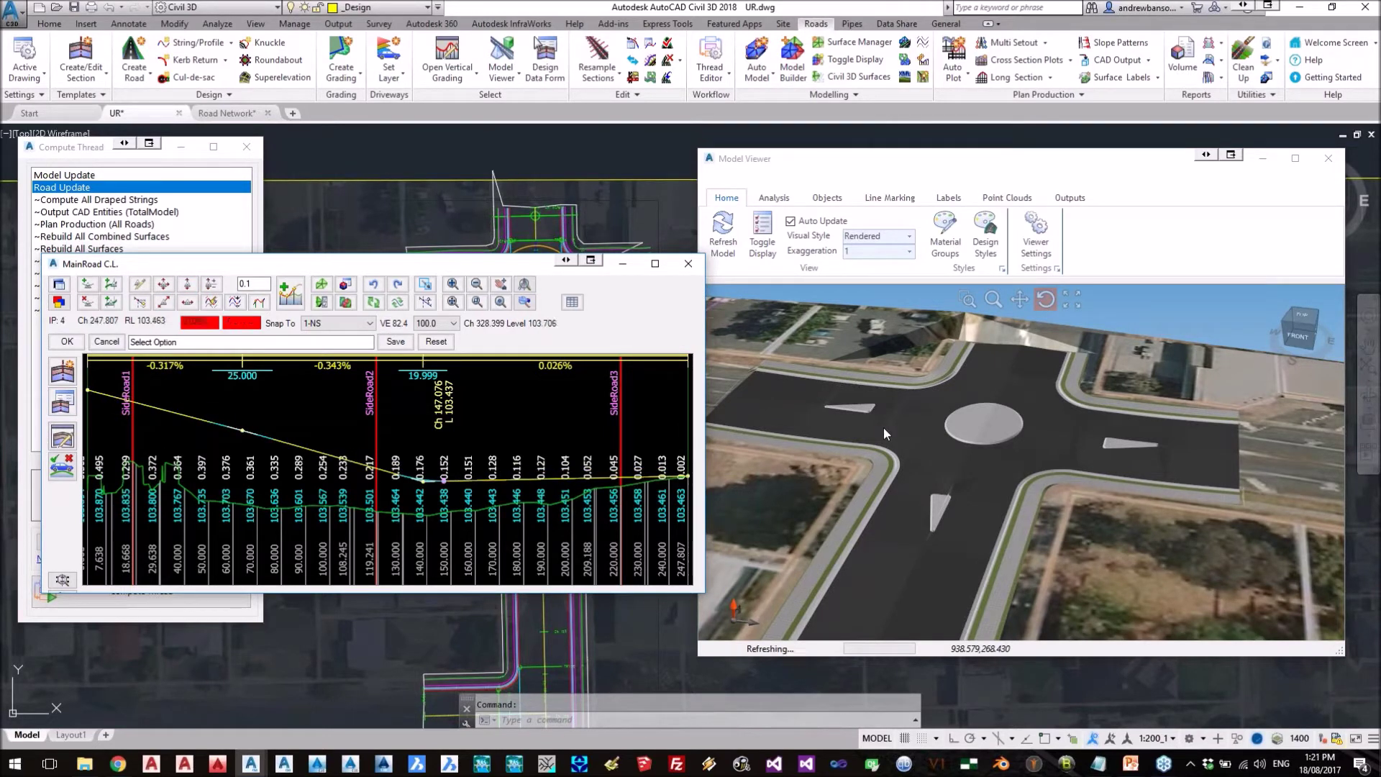
# - Examine the roundabout and its splitter islands in the Model Viewer from several angles, reading the MainRoad crossfall beside the southern island
pyautogui.moveTo(884, 429); pyautogui.dragTo(928, 432)
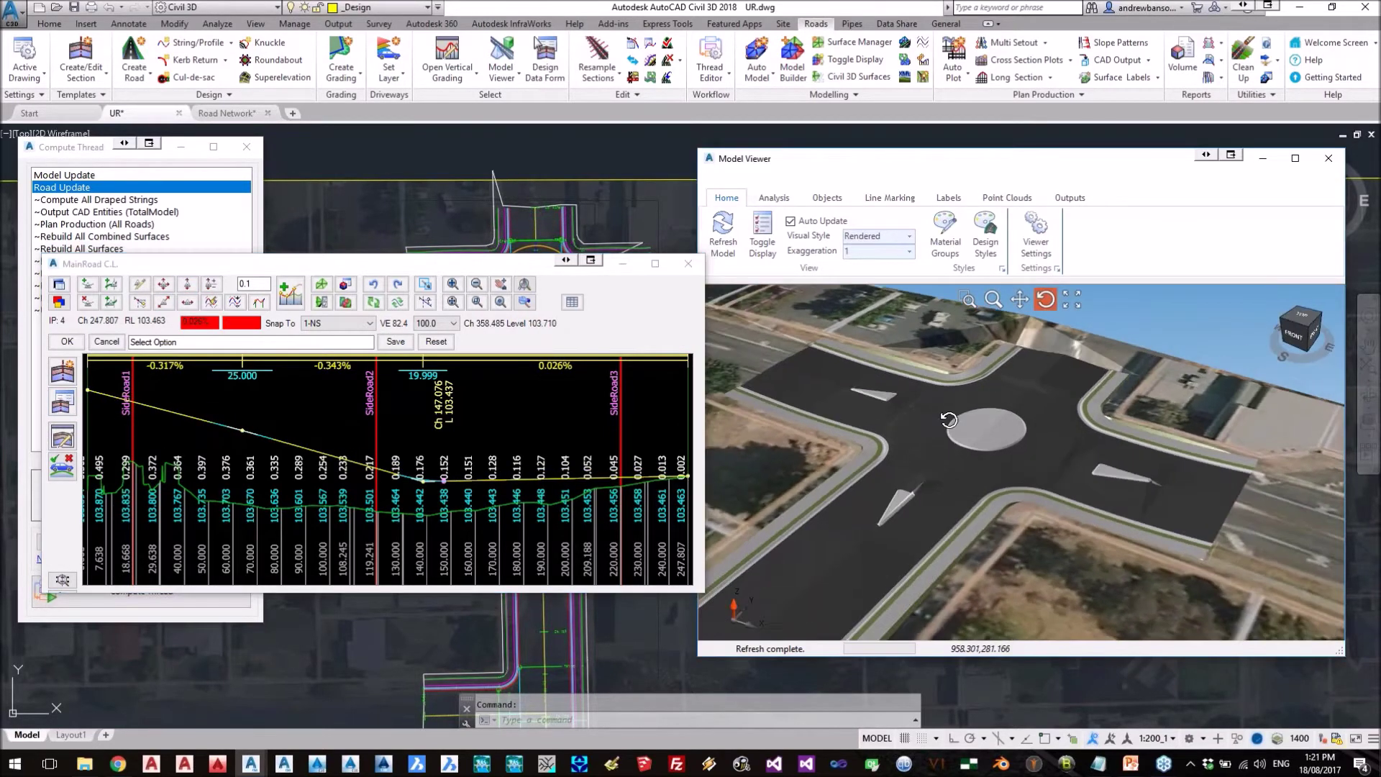
pyautogui.scroll(3, 909, 473)
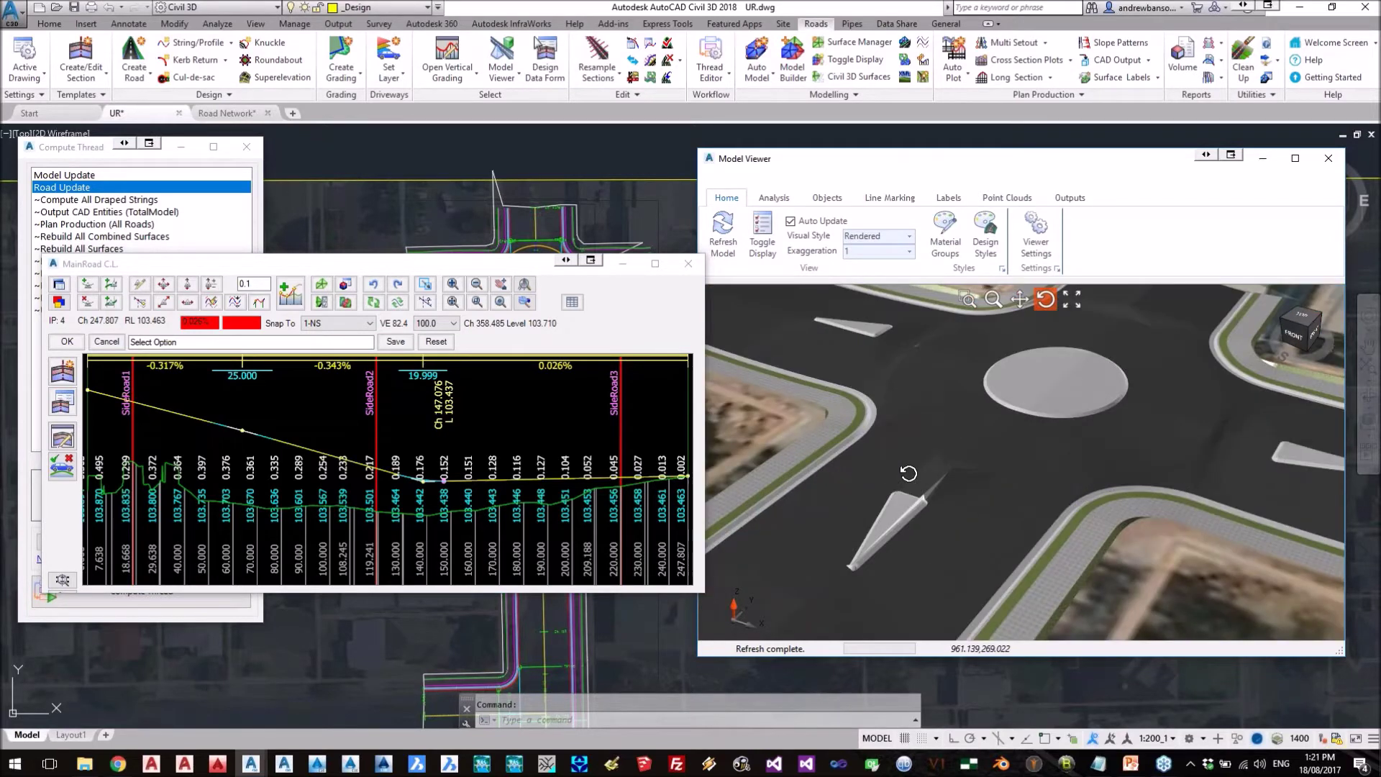
pyautogui.moveTo(919, 472); pyautogui.dragTo(968, 431)
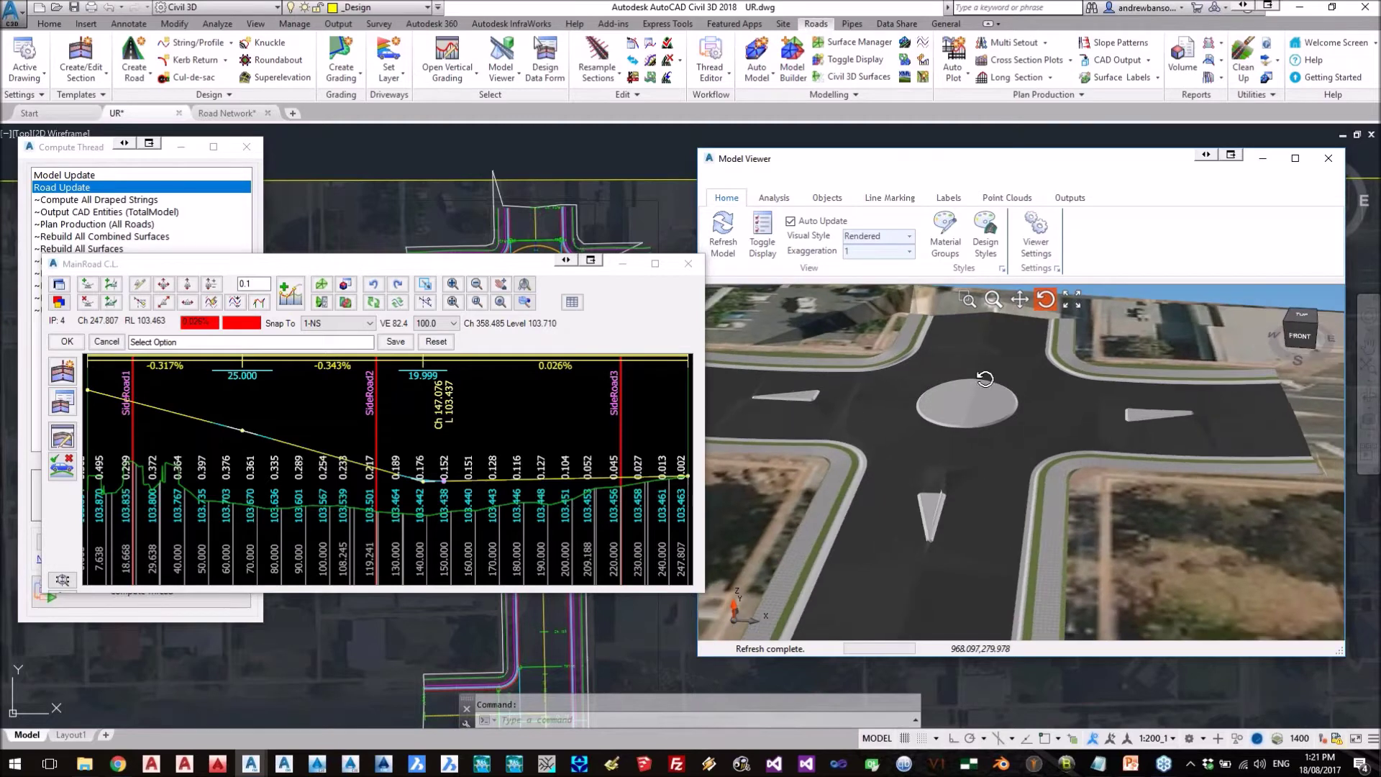
pyautogui.moveTo(935, 434); pyautogui.dragTo(831, 419)
pyautogui.moveTo(899, 517); pyautogui.dragTo(912, 505)
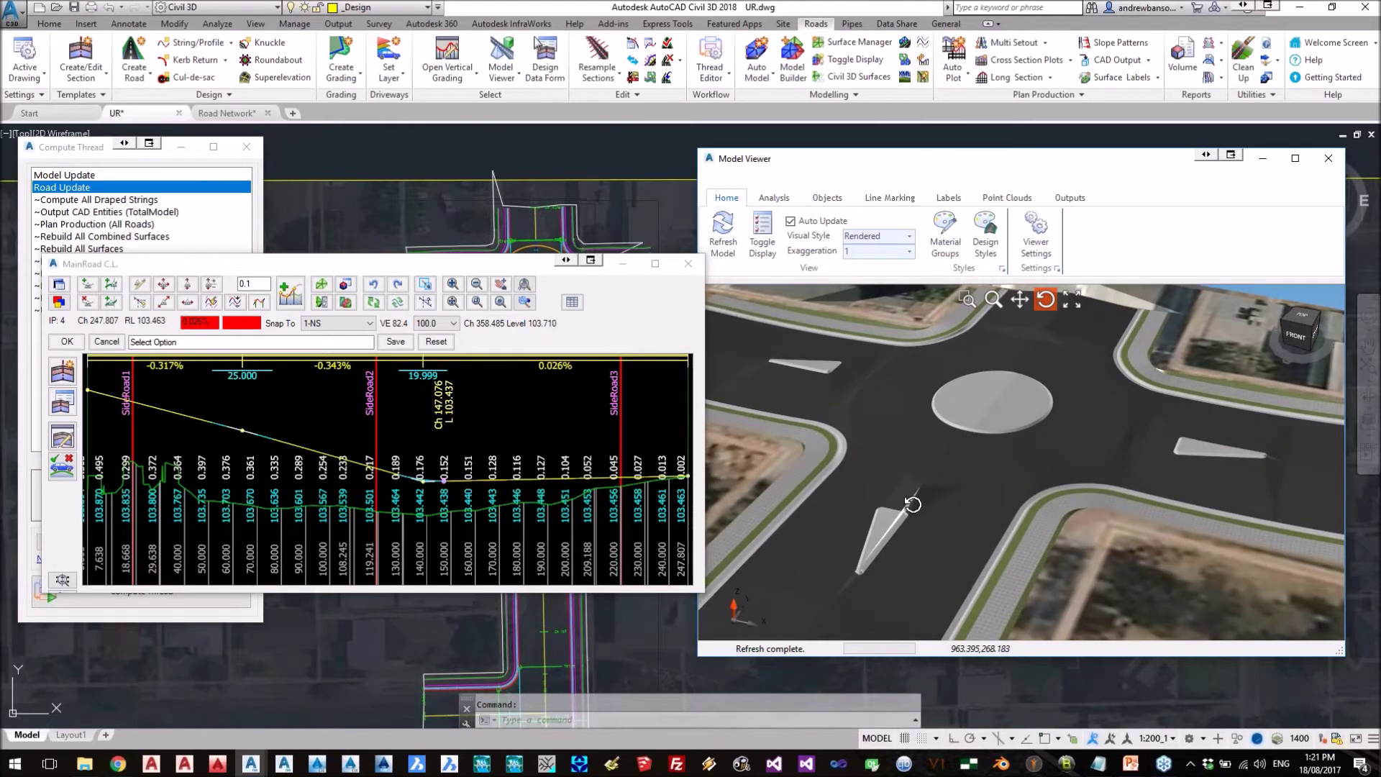
pyautogui.moveTo(912, 506); pyautogui.dragTo(916, 434)
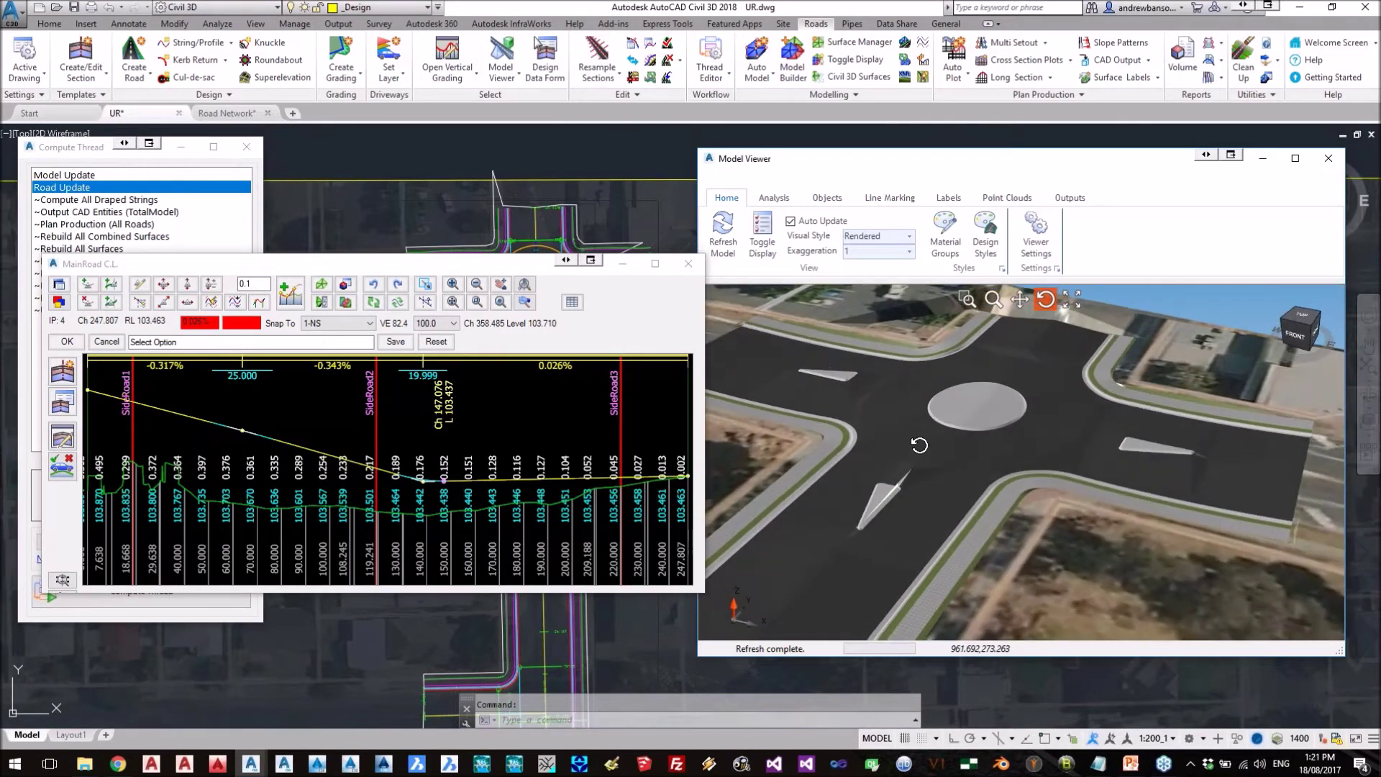
pyautogui.moveTo(919, 446)
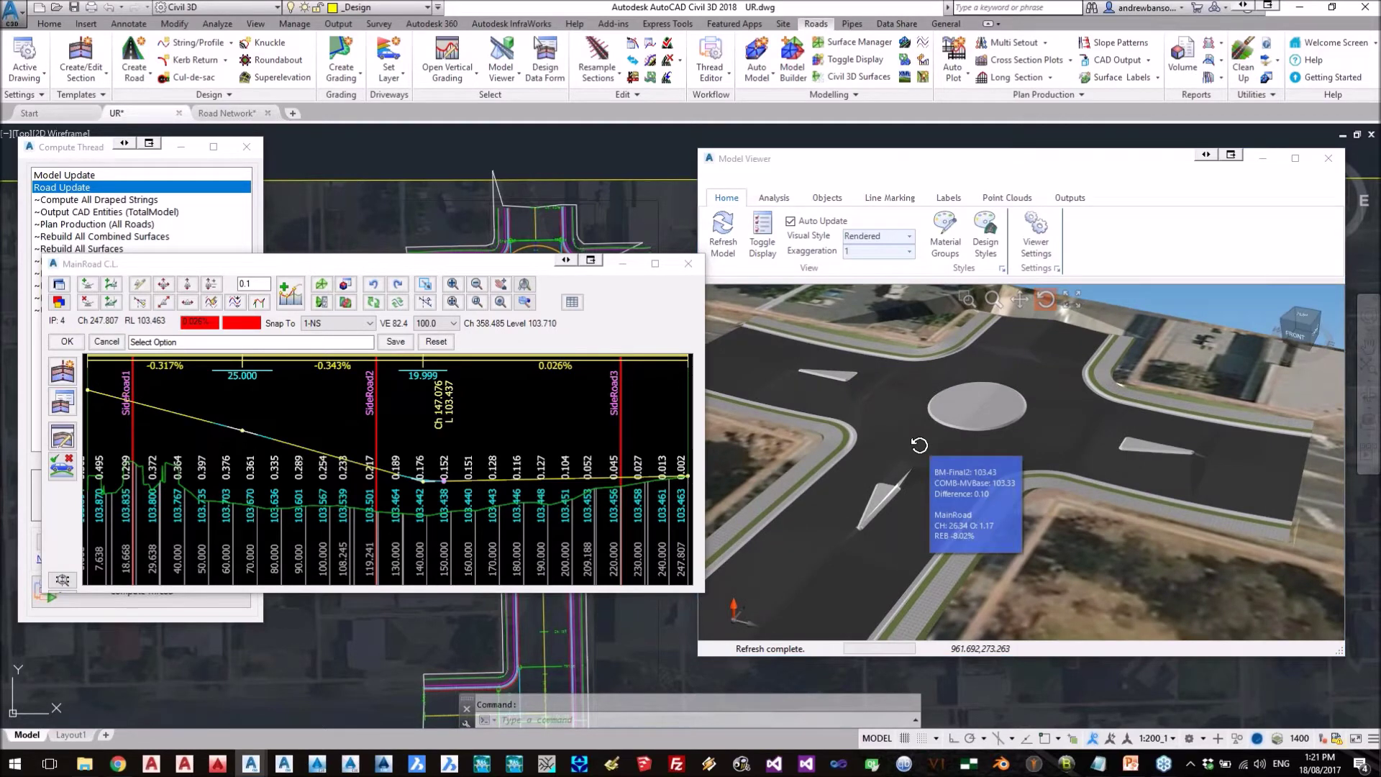
# - Accept the revised MainRoad grading and close its window
pyautogui.moveTo(477, 269); pyautogui.dragTo(694, 375)
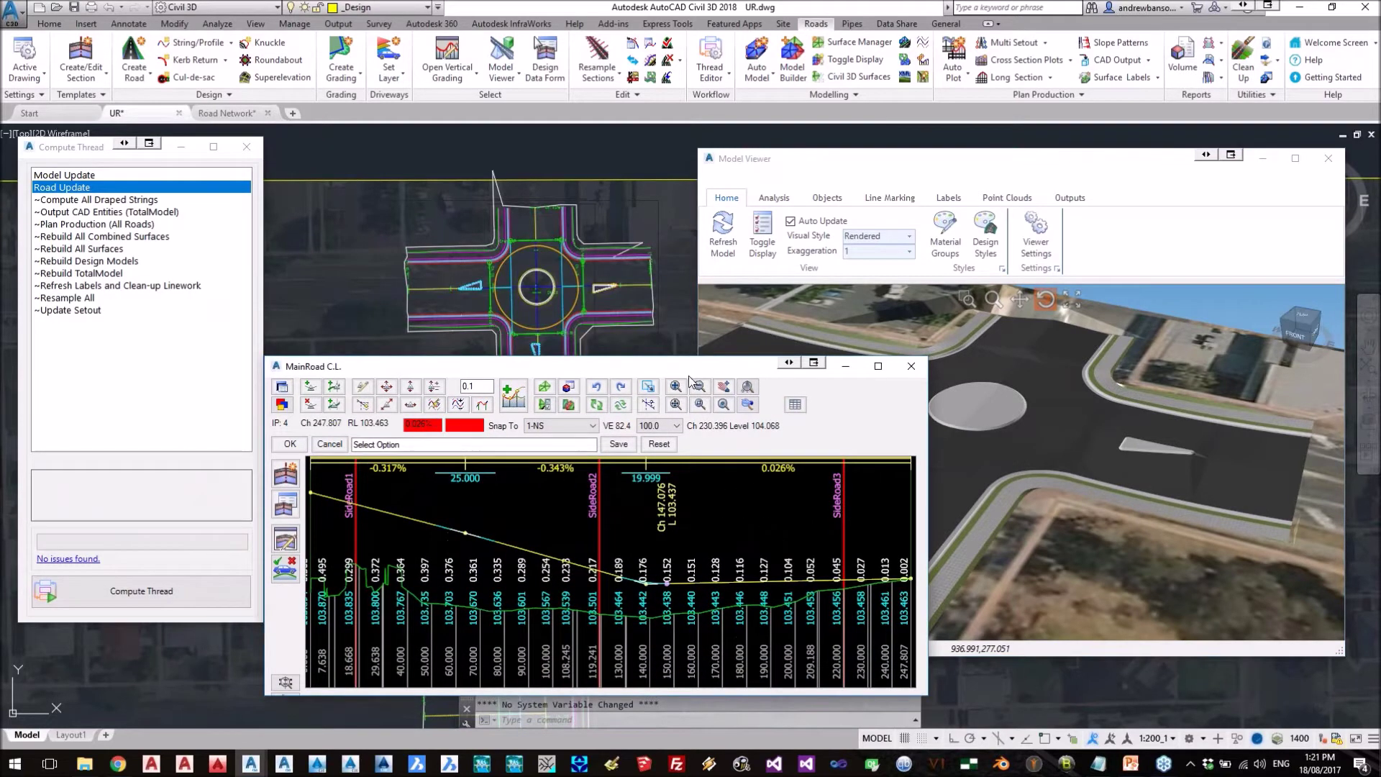
pyautogui.click(291, 444)
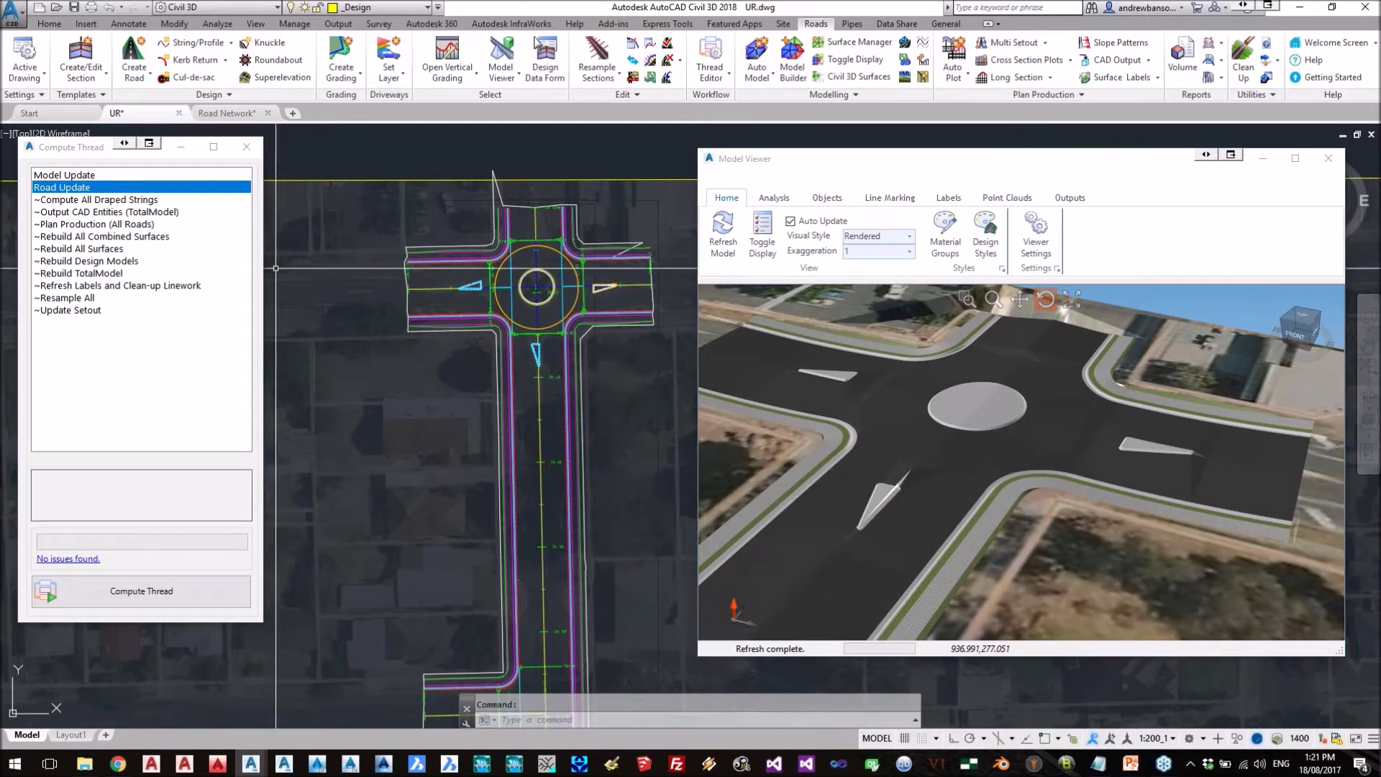
# - Review the actions of the Model Update thread in the Thread Editor, from Compute All Road Objects to Compute Design Models, and close the editor
pyautogui.click(75, 177)
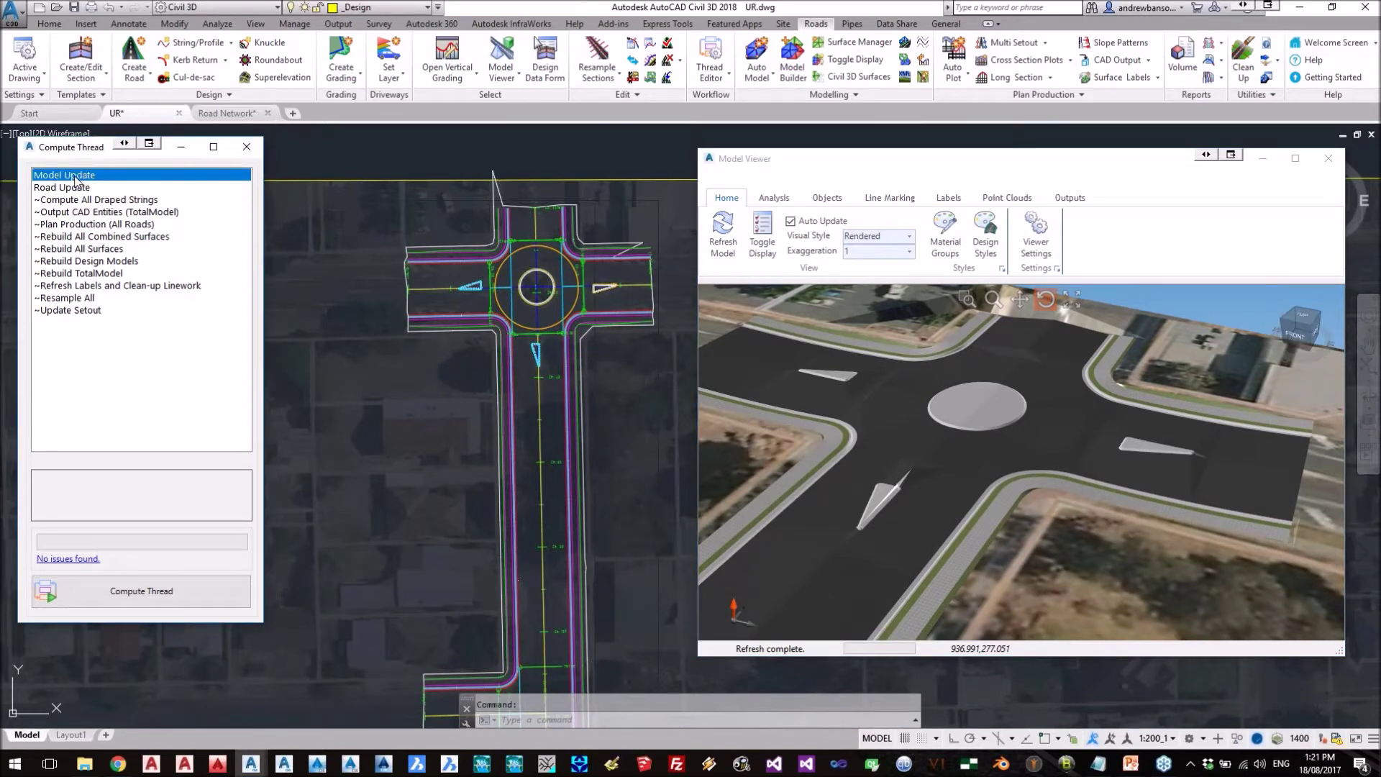
pyautogui.doubleClick(75, 177)
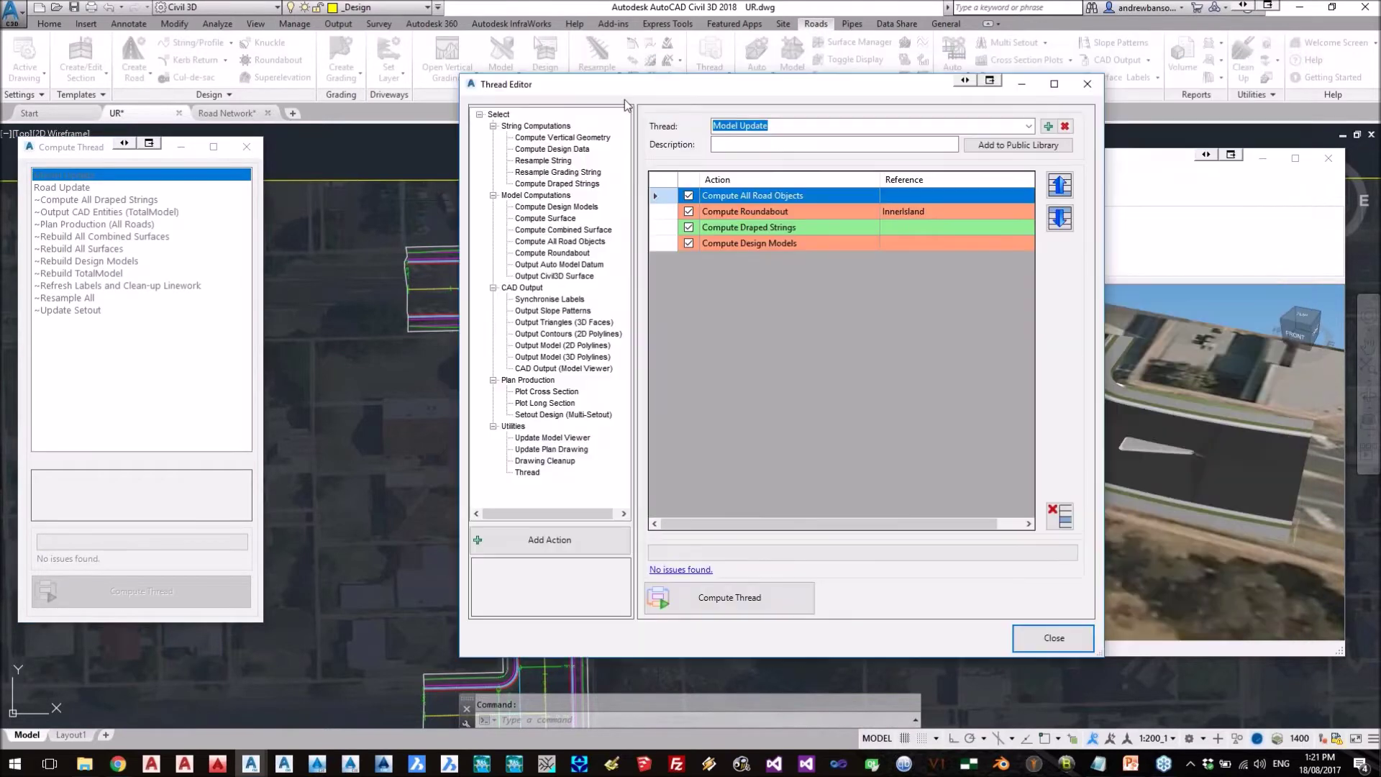
pyautogui.moveTo(736, 90); pyautogui.dragTo(320, 107)
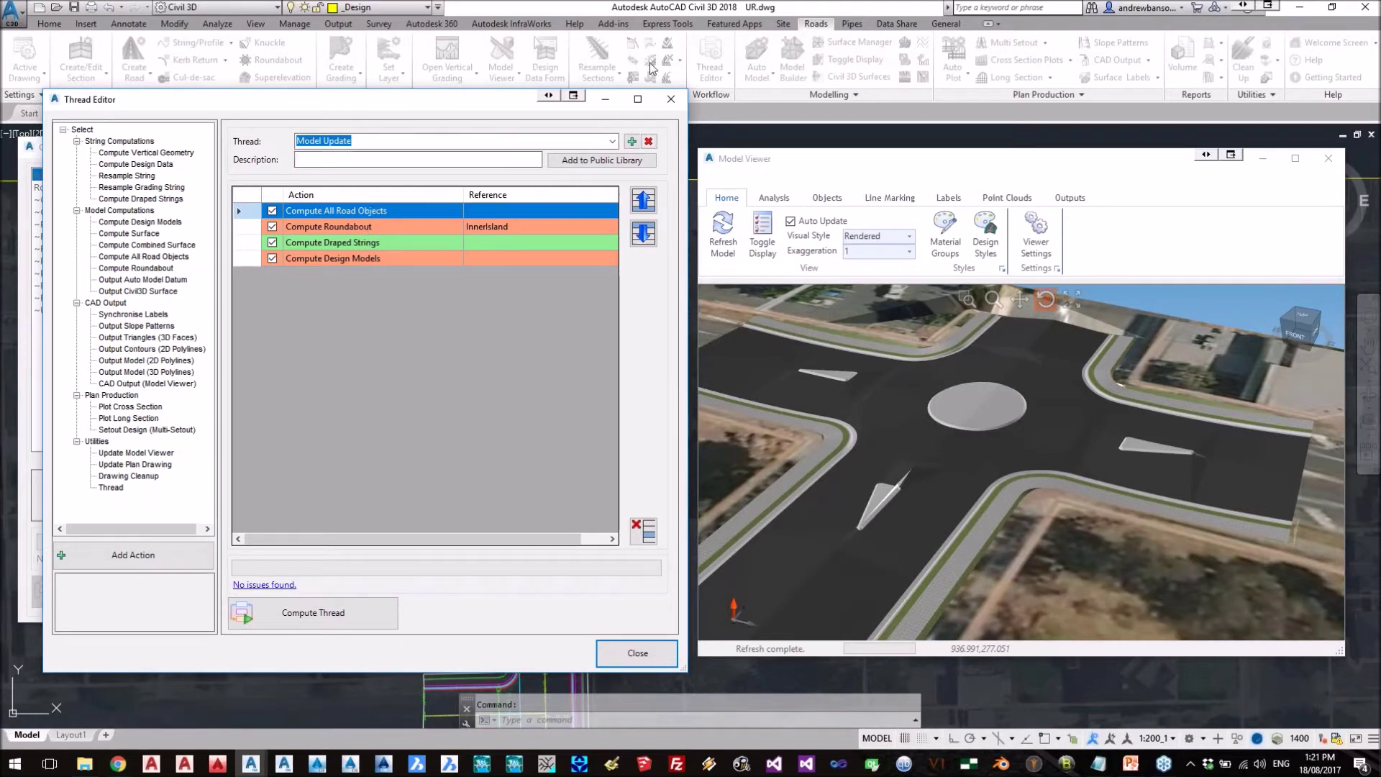
pyautogui.click(669, 45)
pyautogui.click(370, 227)
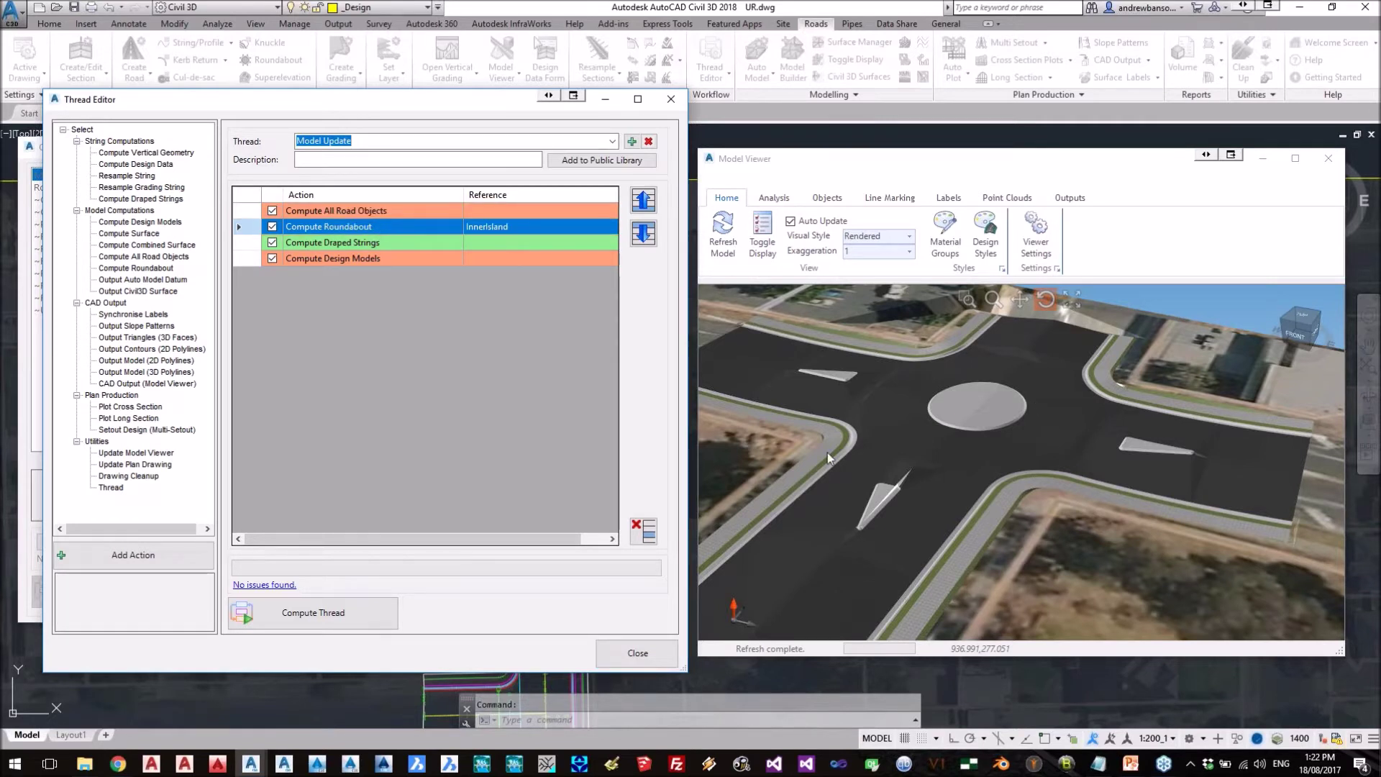
pyautogui.click(328, 245)
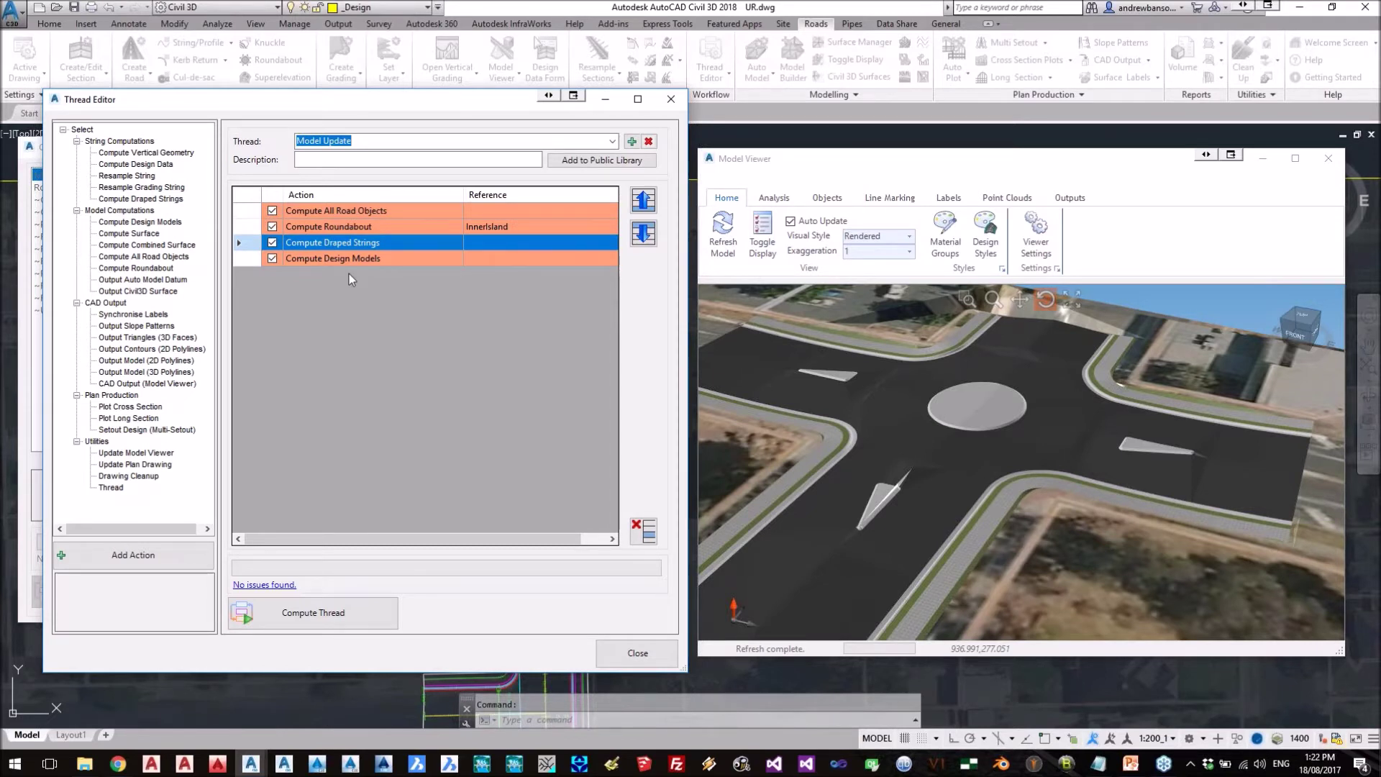
pyautogui.click(355, 257)
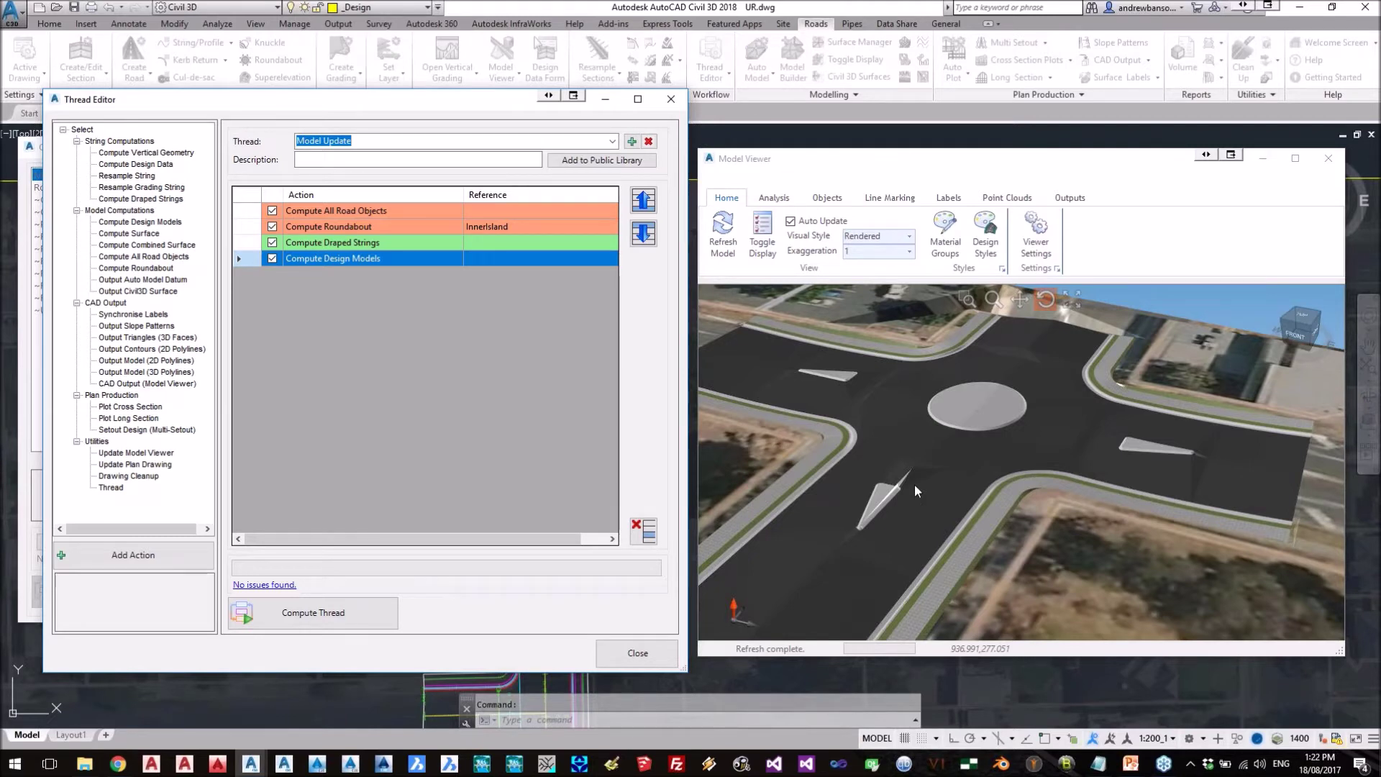
pyautogui.click(637, 652)
# - Run the Model Update thread to recompute the road objects, roundabout, draped strings and design models
pyautogui.click(94, 176)
pyautogui.rightClick(95, 178)
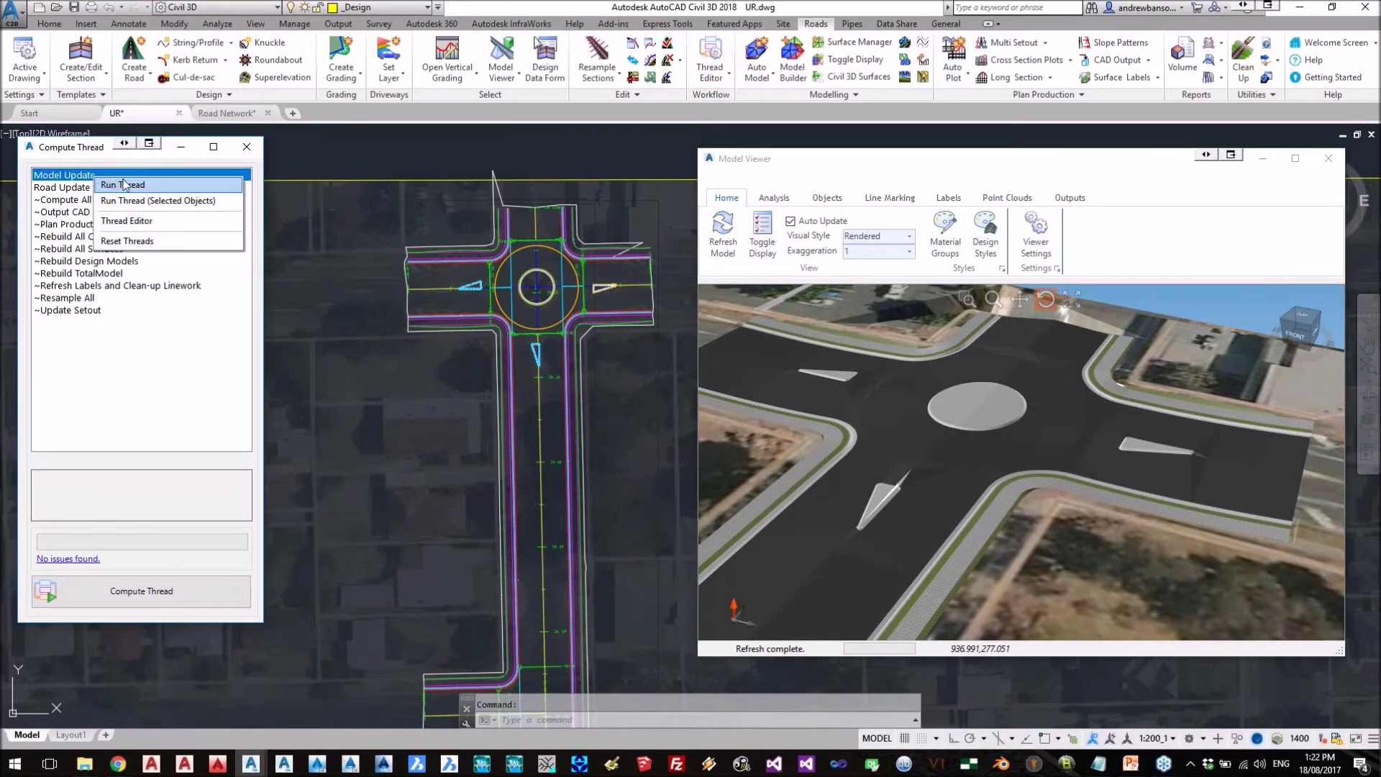
pyautogui.click(124, 185)
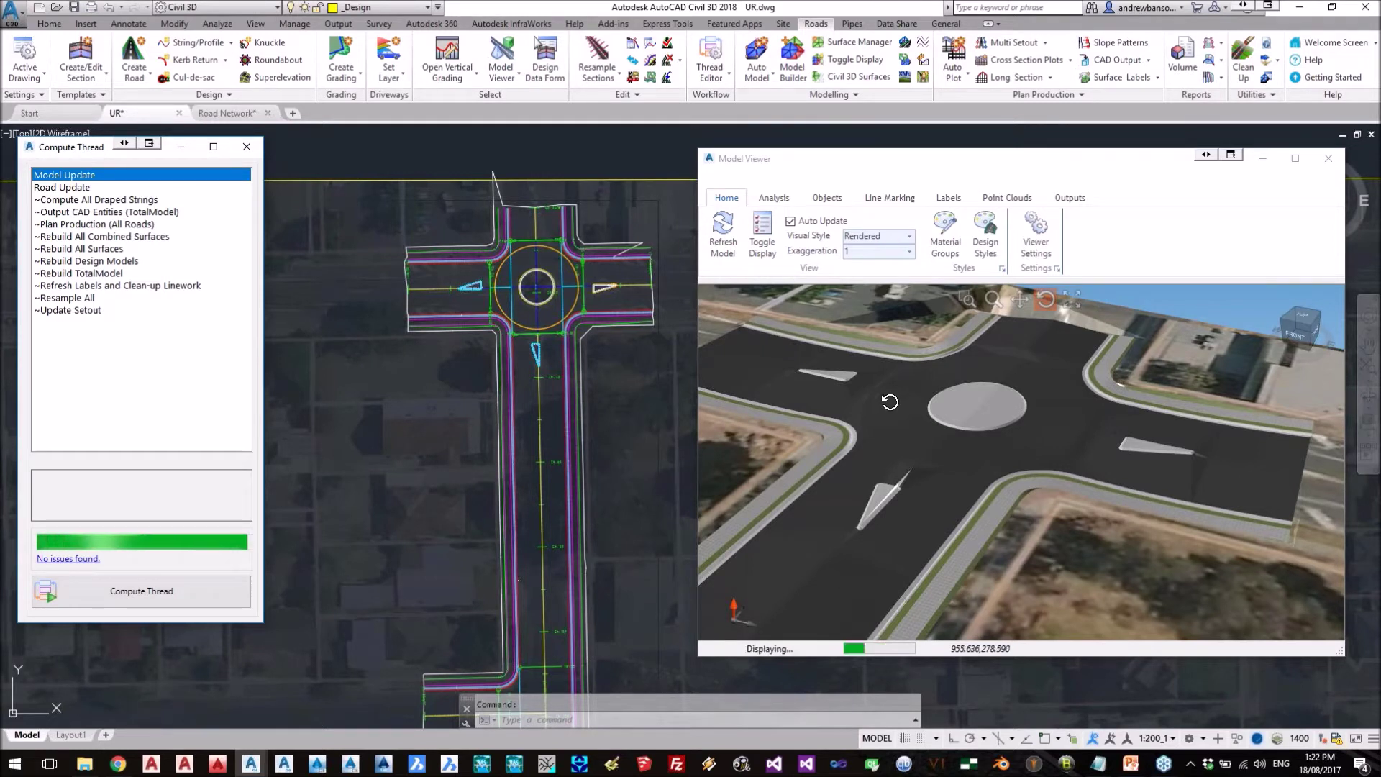
# - Examine the recomputed roundabout, splitter islands and approach roads in the Model Viewer from near and far, checking the MainRoad surface levels
pyautogui.moveTo(890, 402); pyautogui.dragTo(1010, 444)
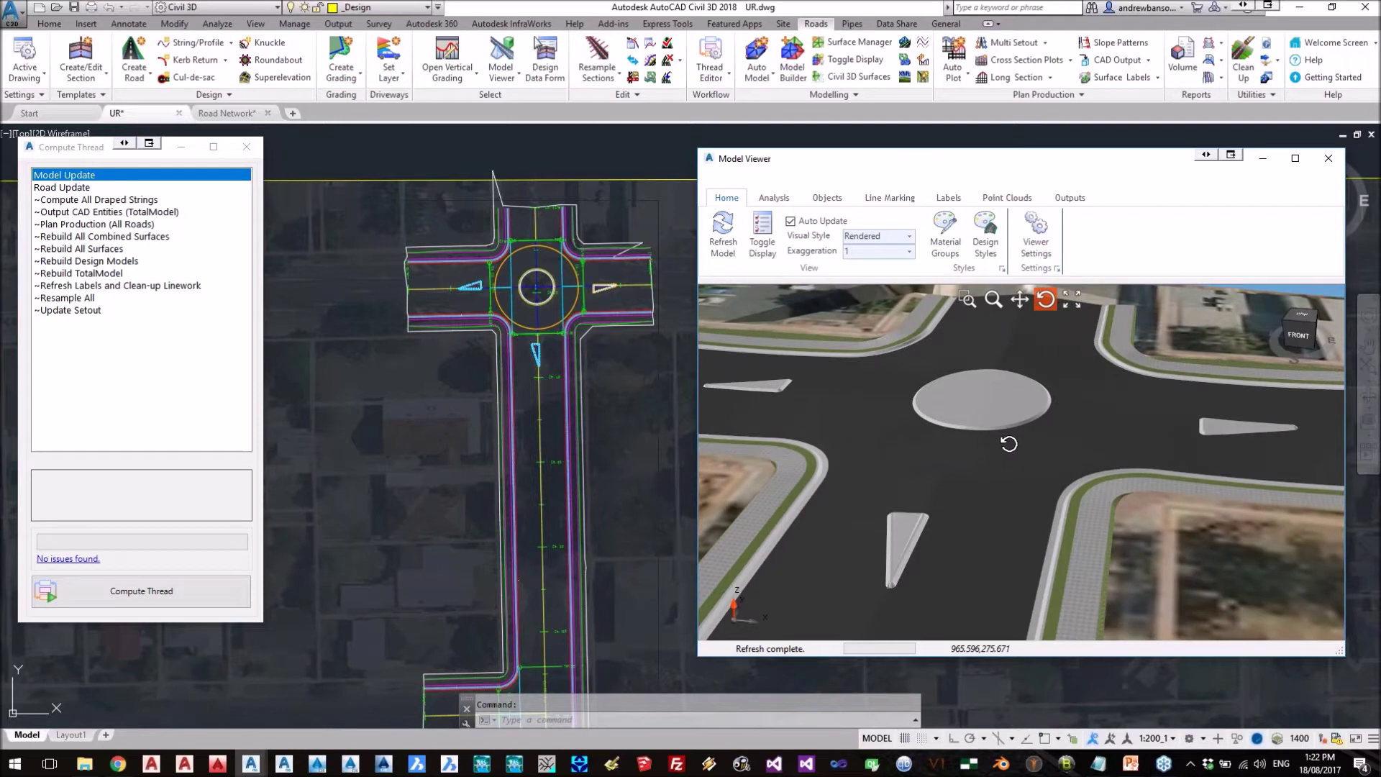
pyautogui.moveTo(974, 451); pyautogui.dragTo(950, 474)
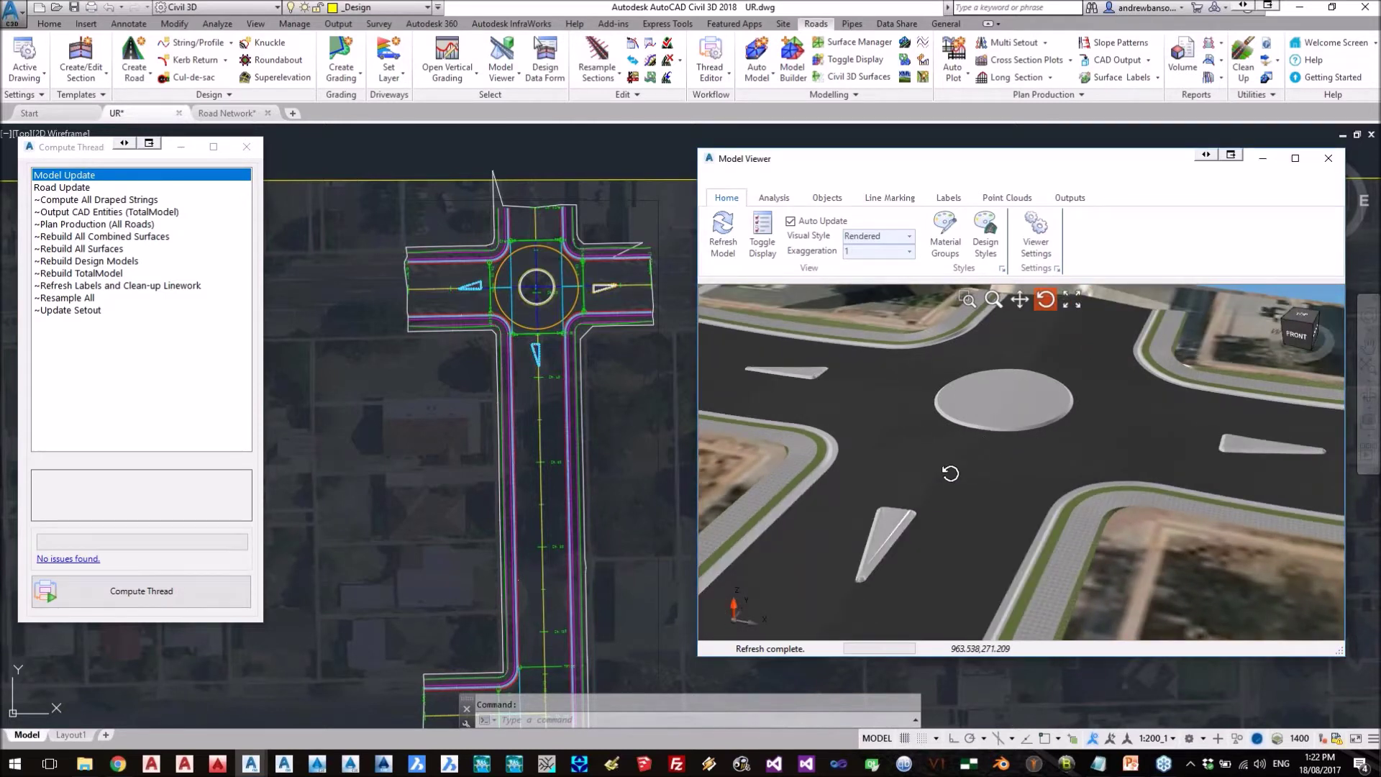
pyautogui.moveTo(950, 473)
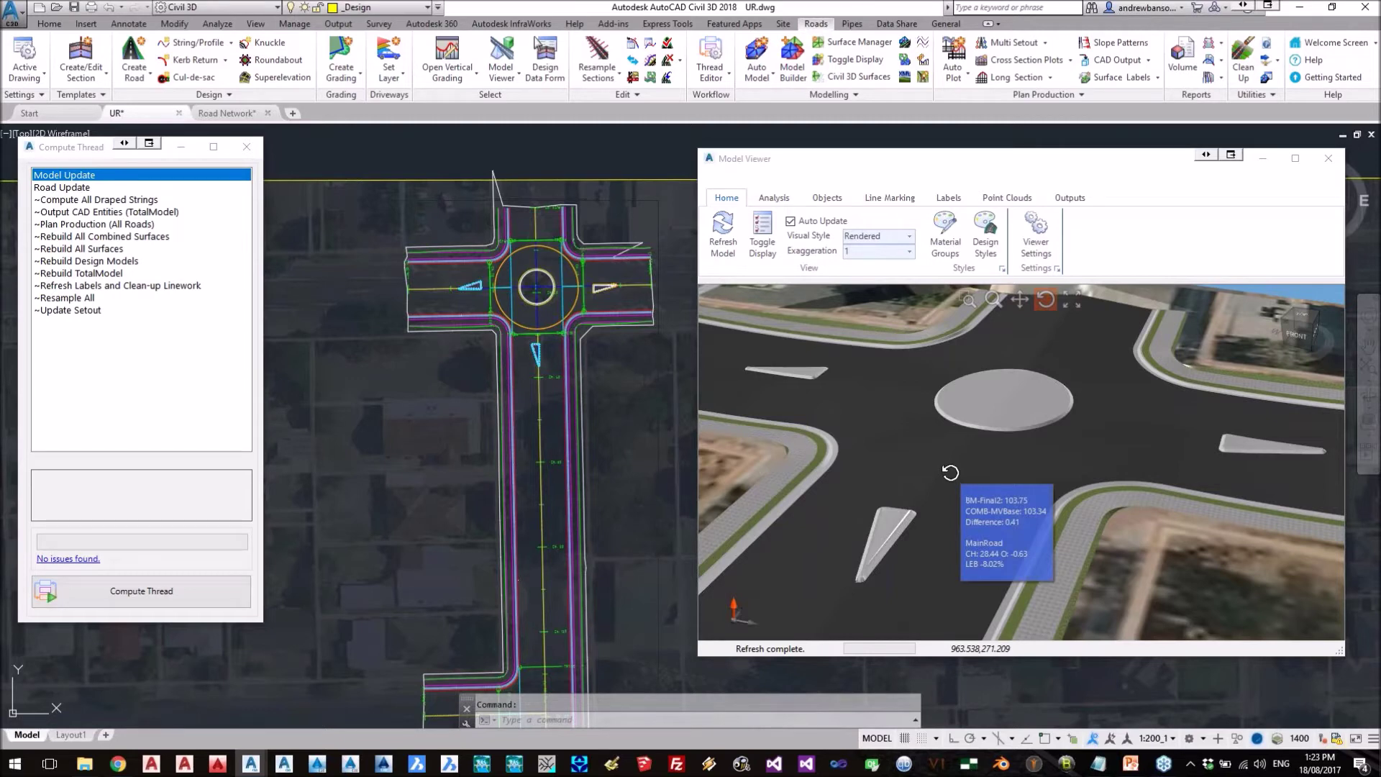
pyautogui.scroll(-3, 948, 471)
pyautogui.moveTo(942, 468); pyautogui.dragTo(937, 469)
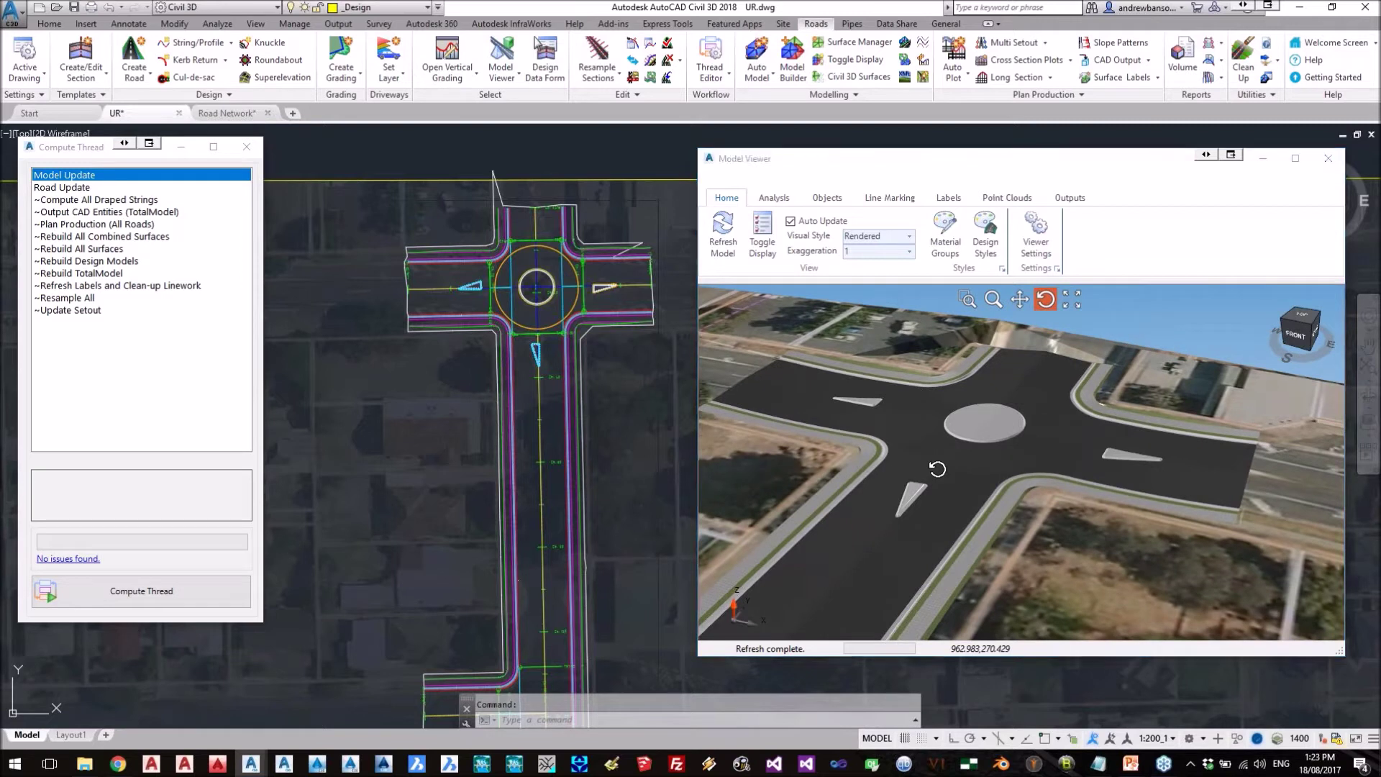
pyautogui.moveTo(937, 469)
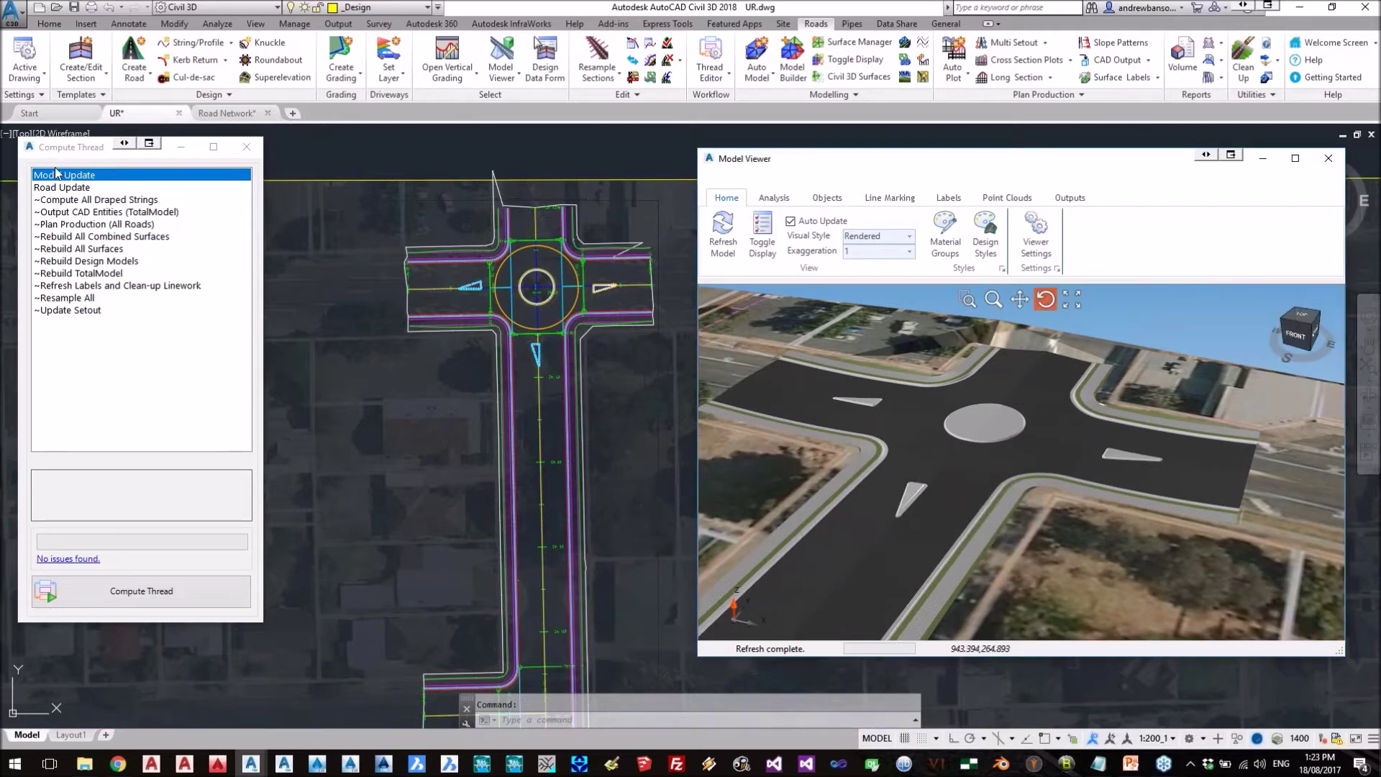
pyautogui.click(66, 356)
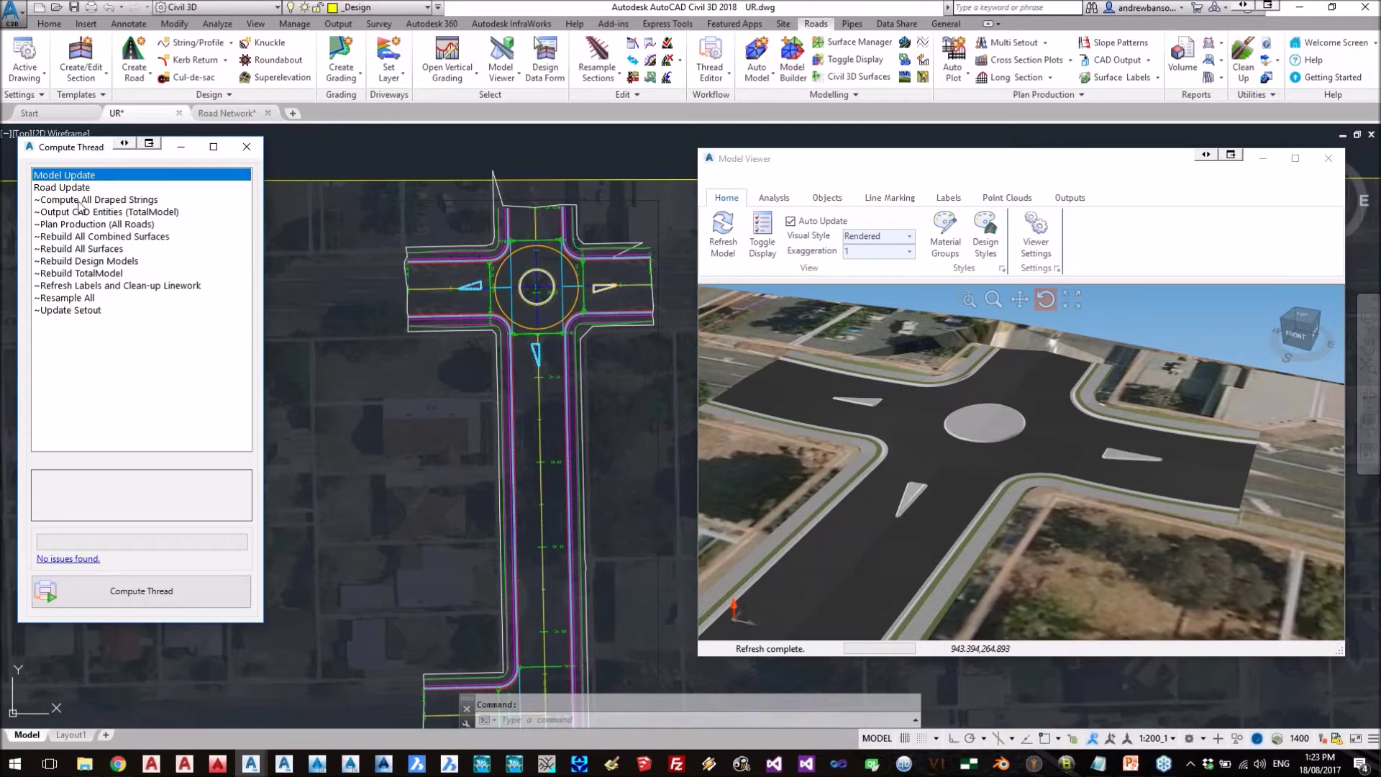
pyautogui.moveTo(892, 452); pyautogui.dragTo(892, 480)
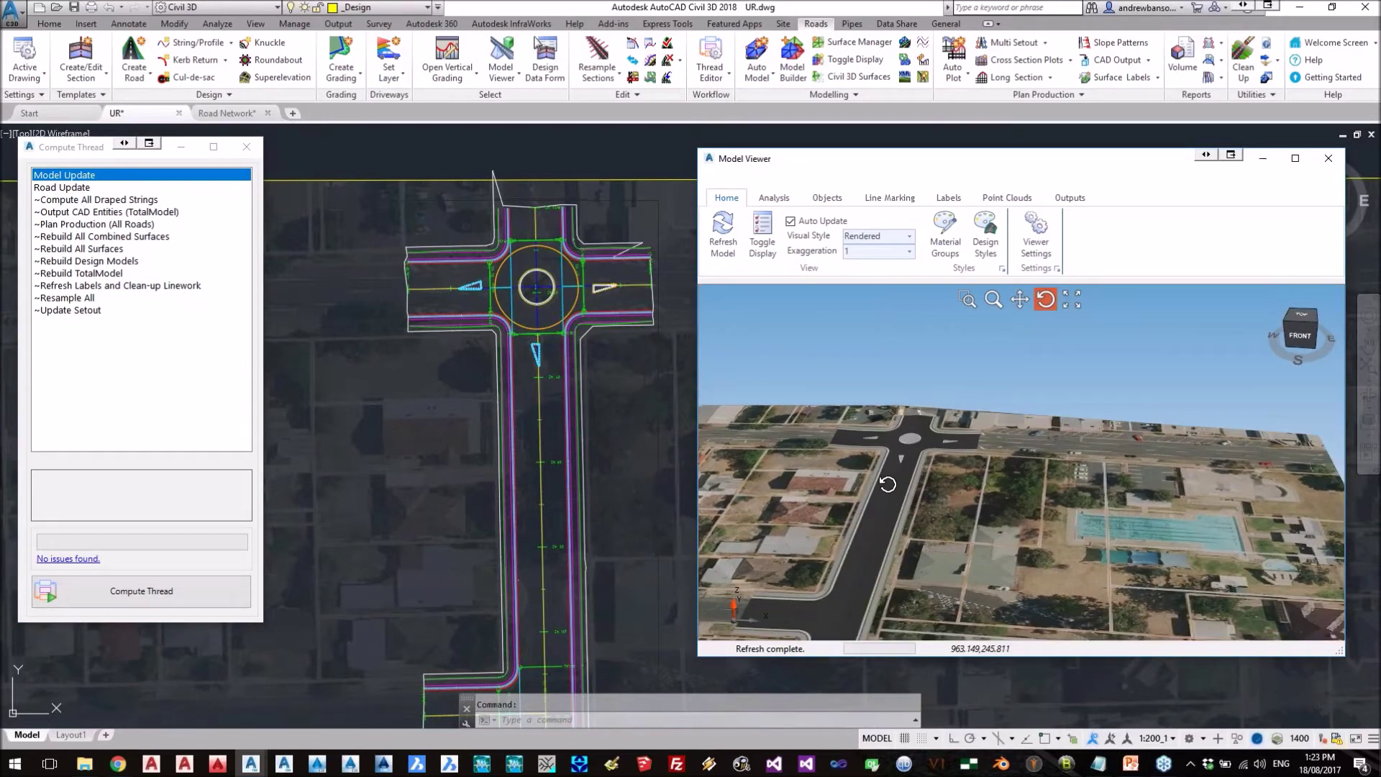
pyautogui.scroll(5, 889, 471)
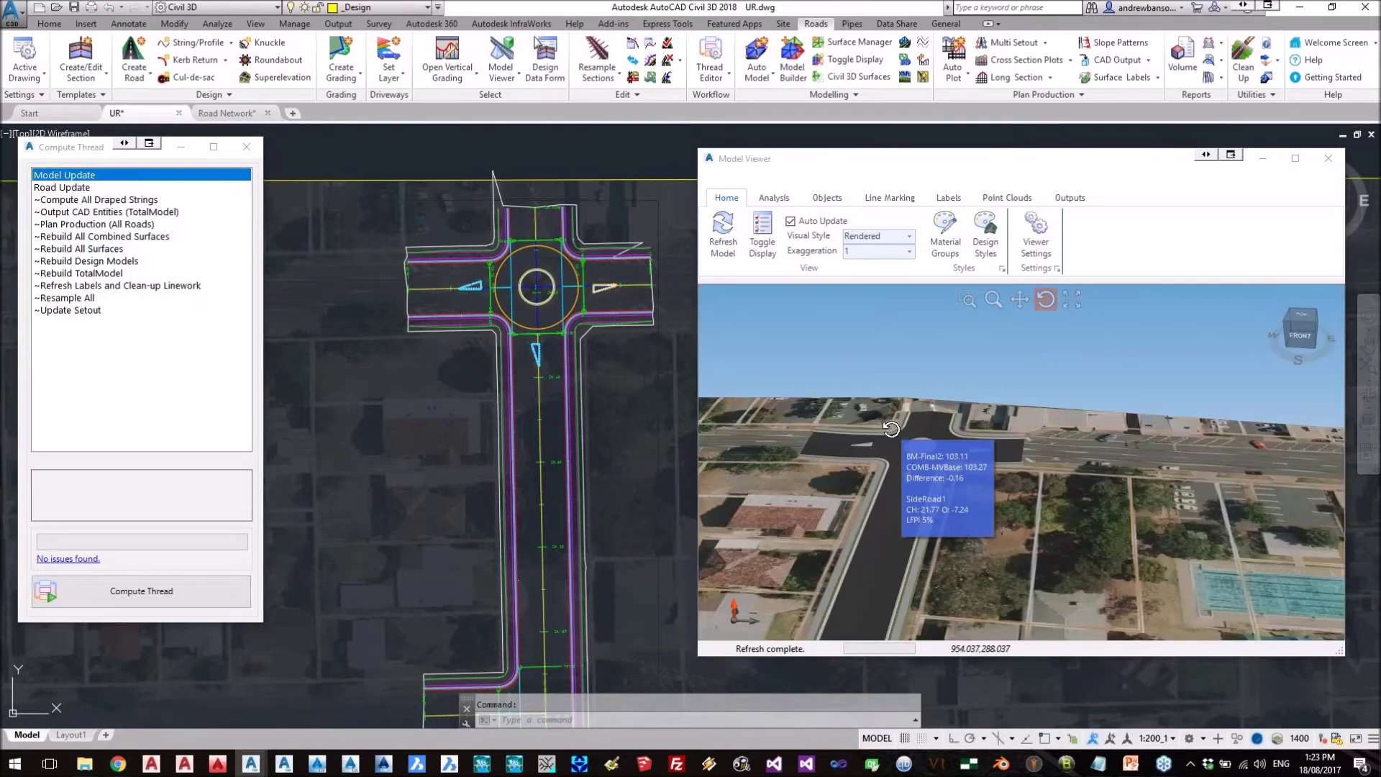
pyautogui.scroll(4, 892, 445)
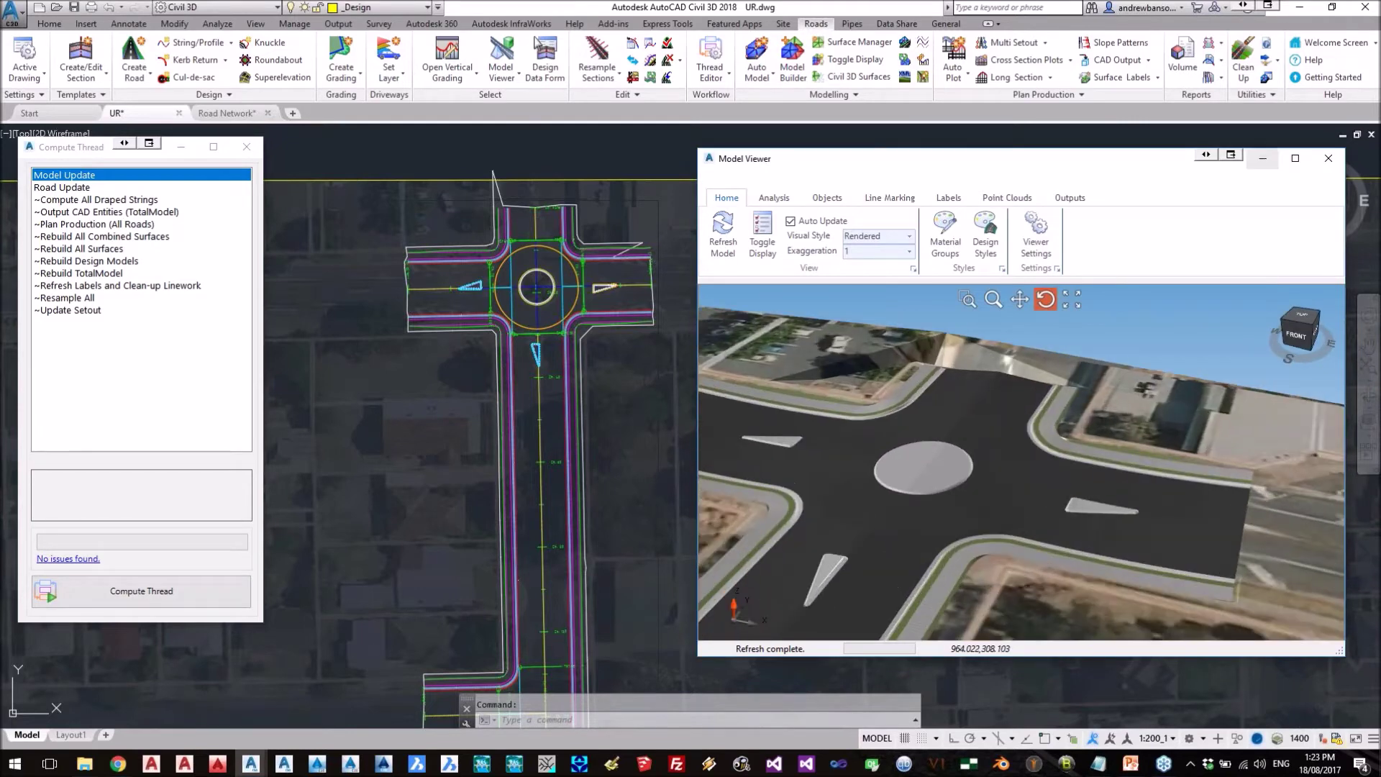
# - Close the Model Viewer and Compute Thread windows and switch to the Road Network drawing
pyautogui.click(1328, 159)
pyautogui.click(246, 147)
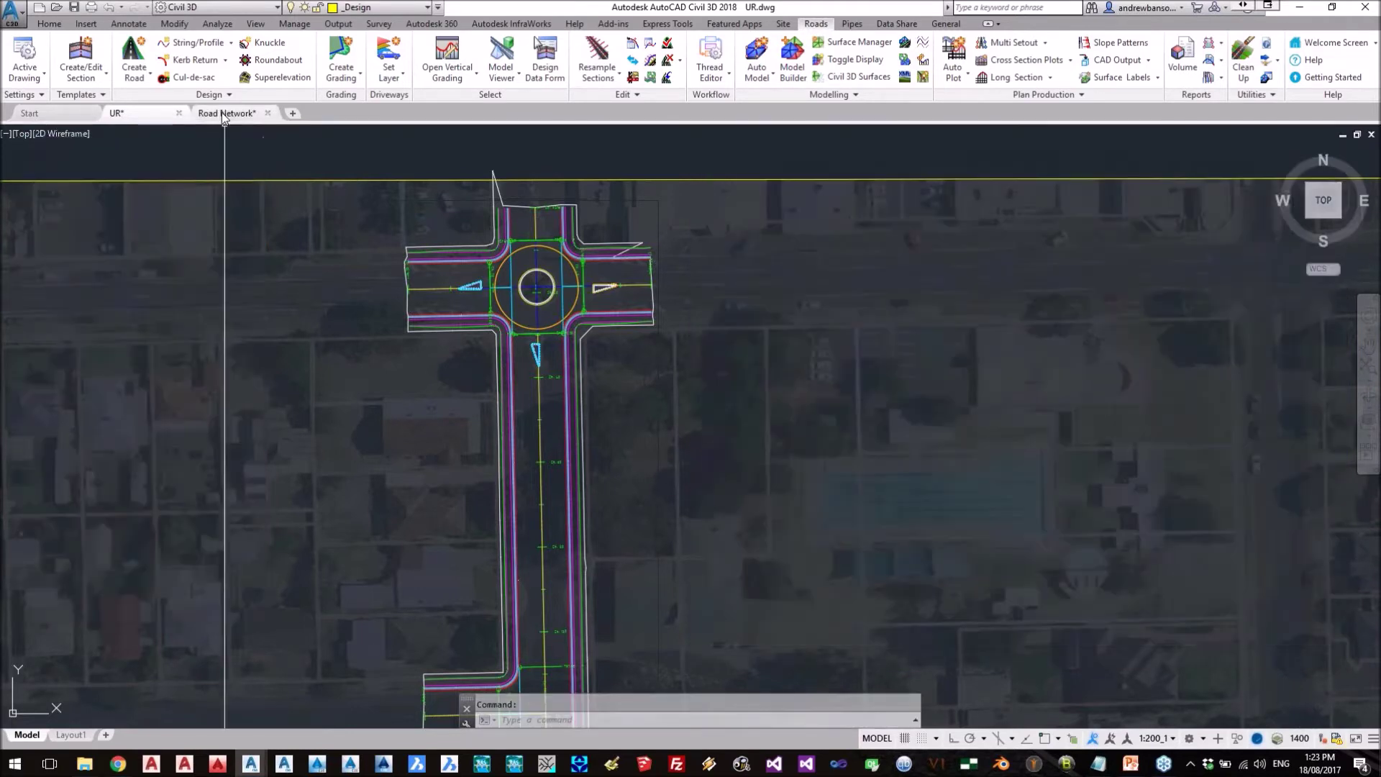
pyautogui.click(224, 113)
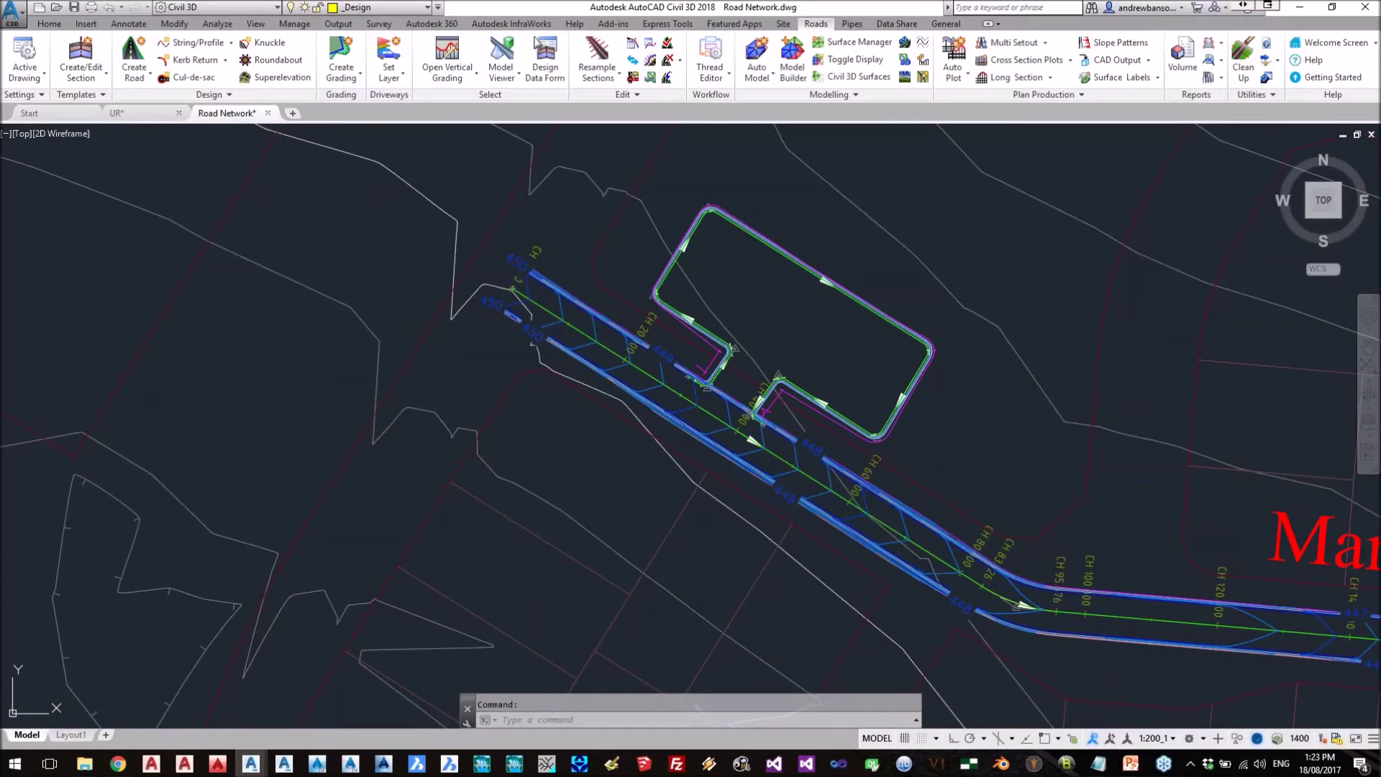
# - Examine the Road Network drawing, covering Marin St, the adjoining carpark, the surface contours and the setout table
pyautogui.scroll(-3, 531, 370)
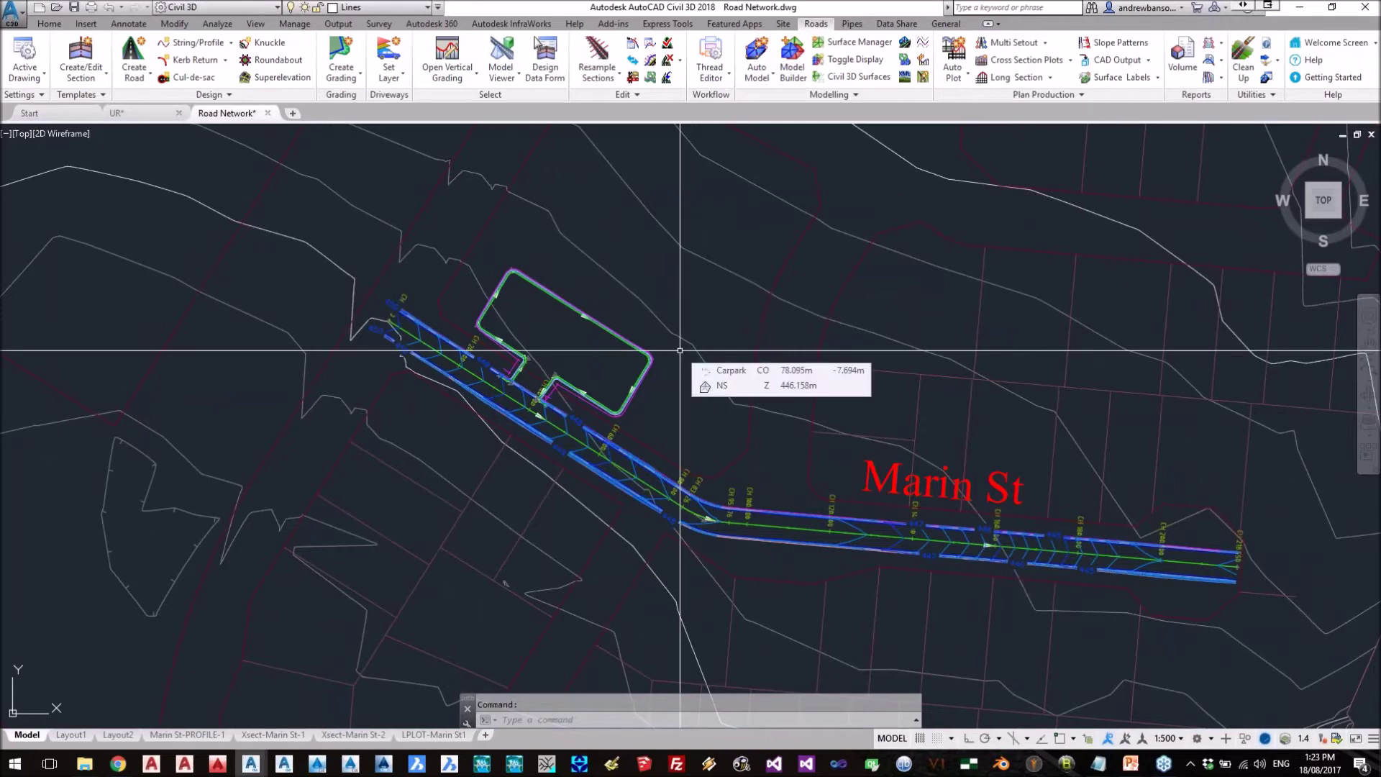
pyautogui.scroll(-2, 679, 350)
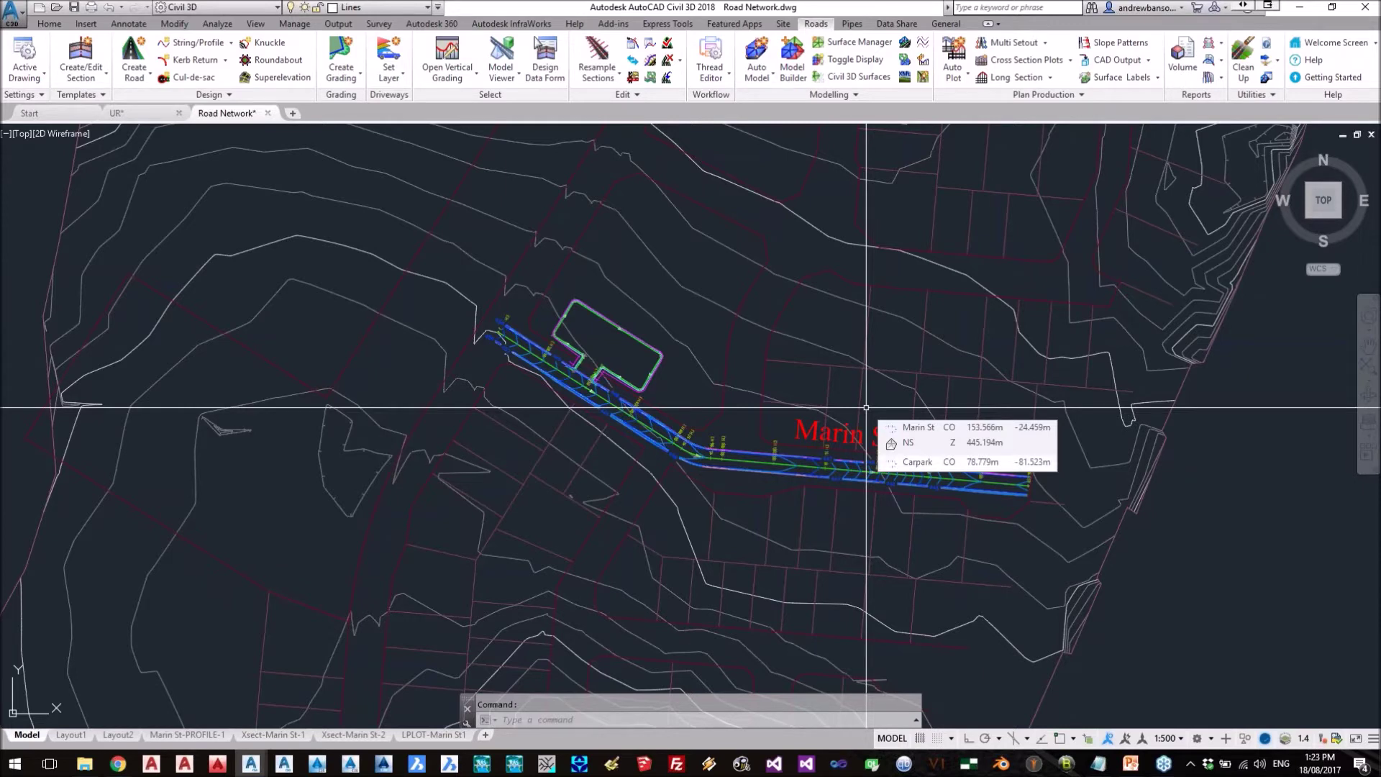
pyautogui.click(594, 382)
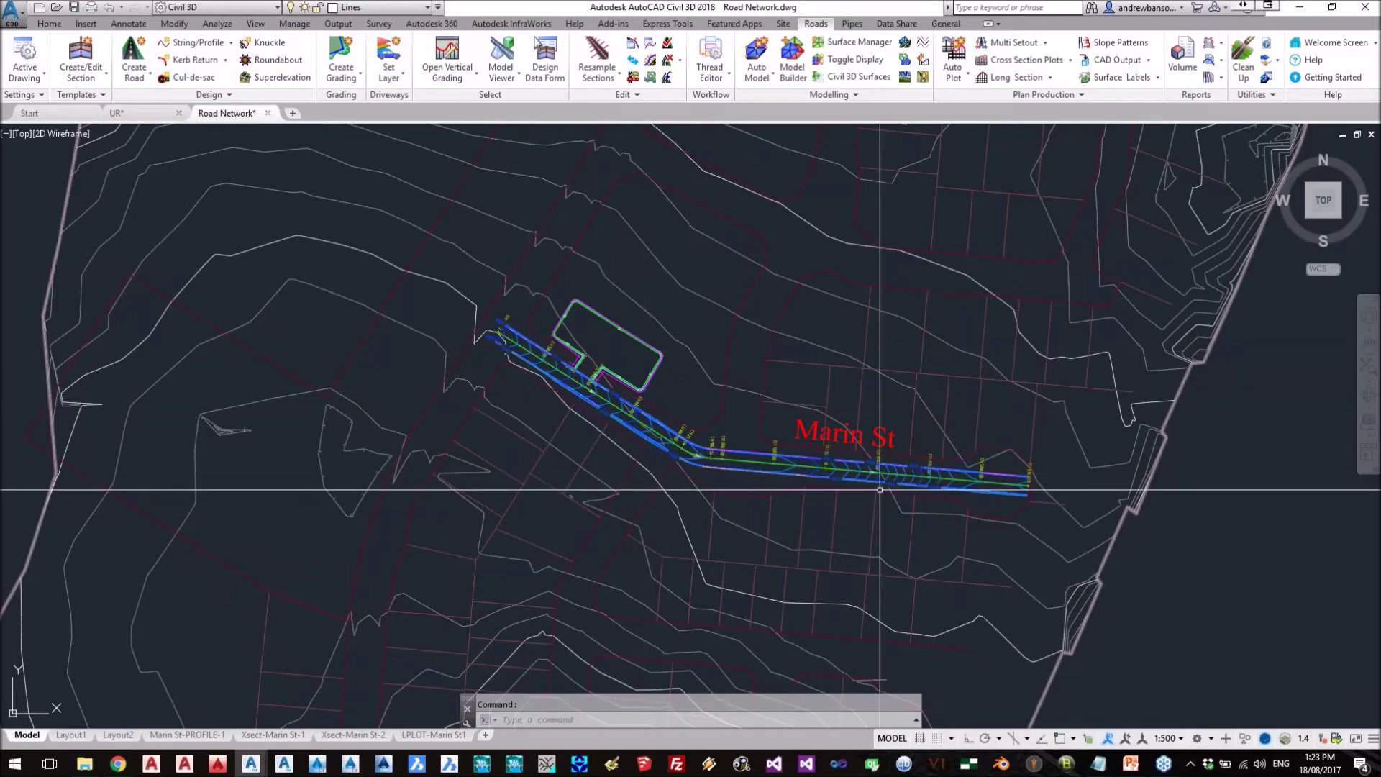
pyautogui.scroll(4, 778, 456)
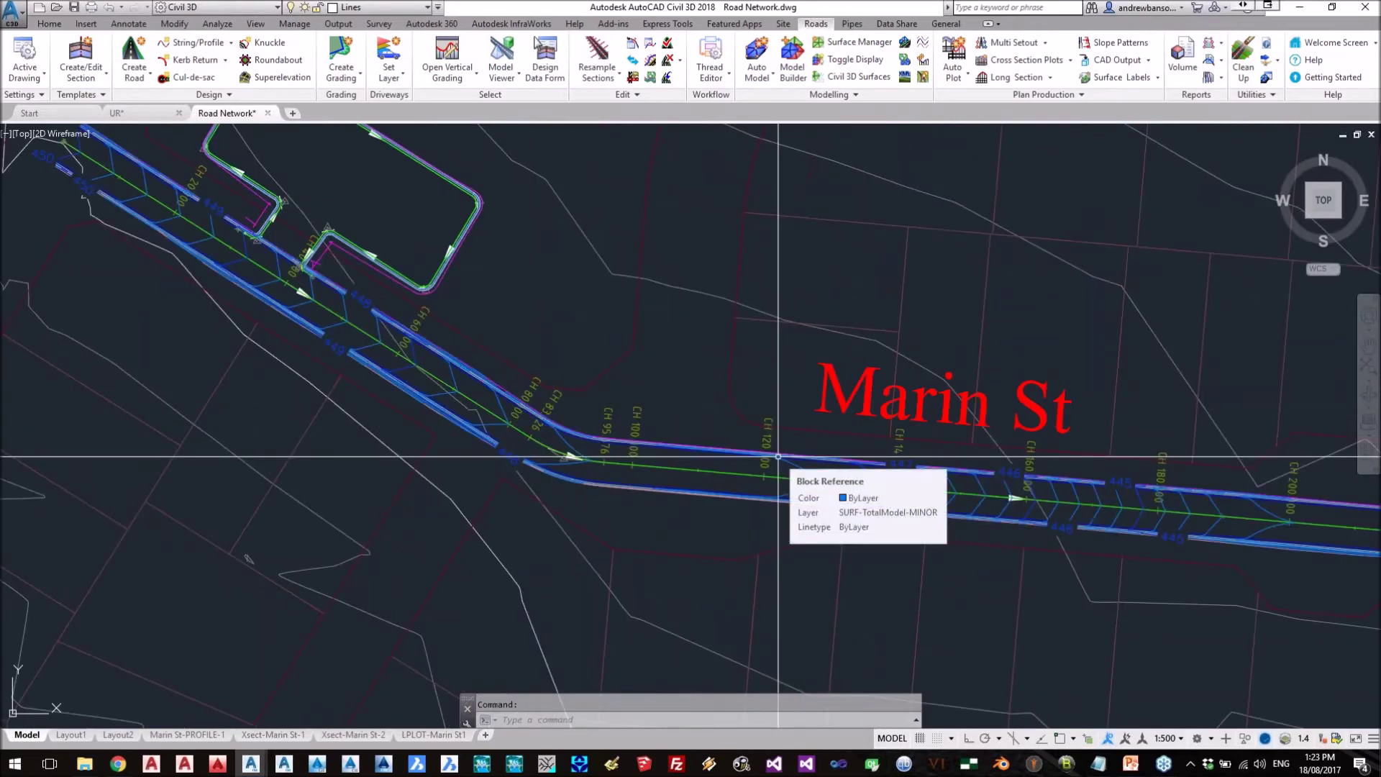
pyautogui.scroll(-5, 668, 469)
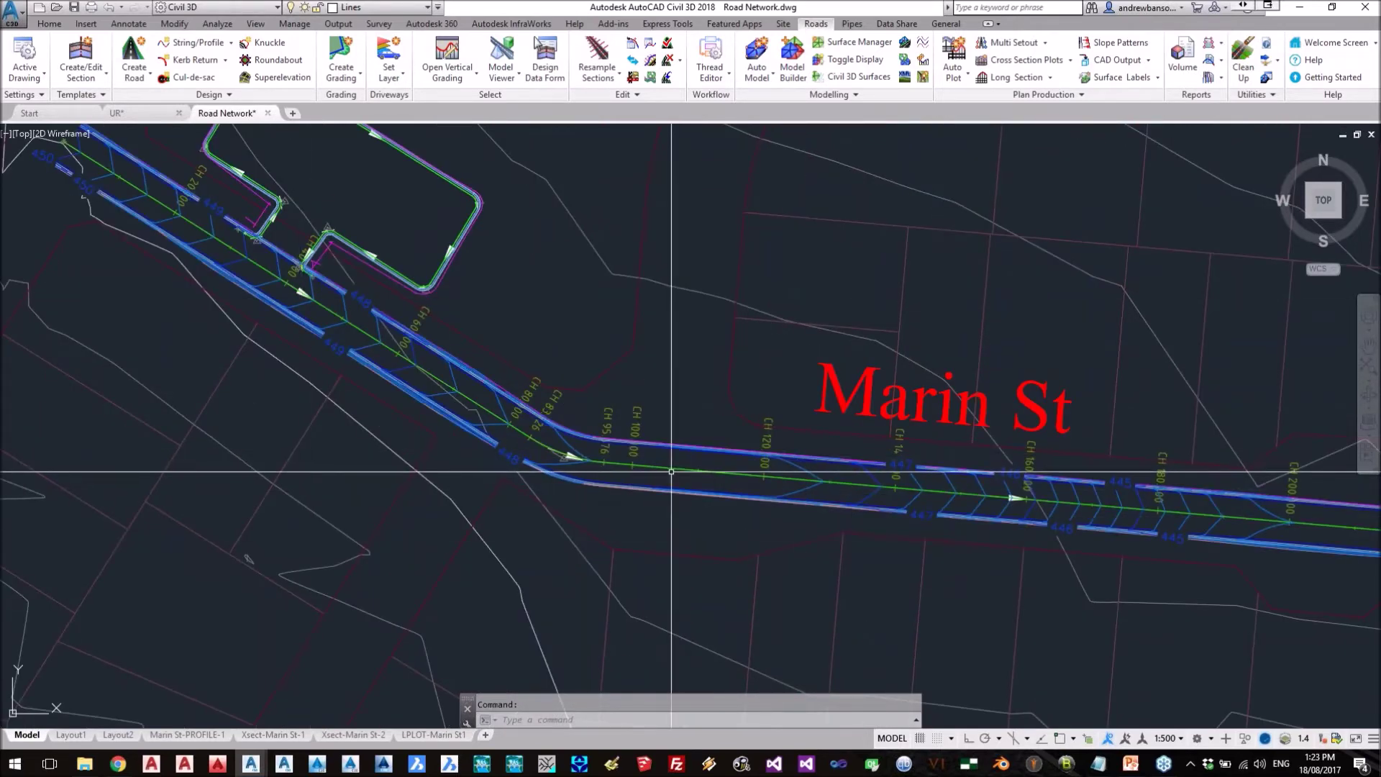
pyautogui.scroll(-3, 668, 469)
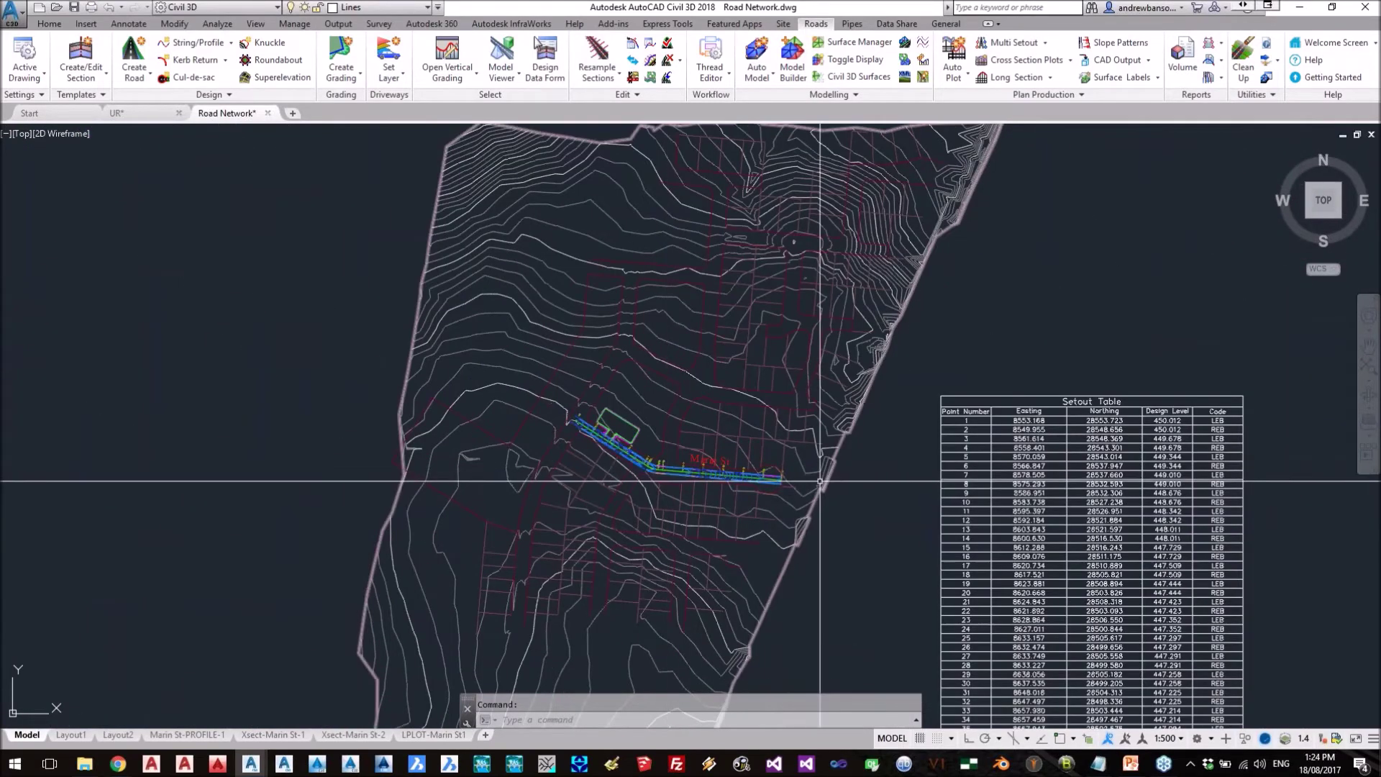
pyautogui.scroll(4, 936, 435)
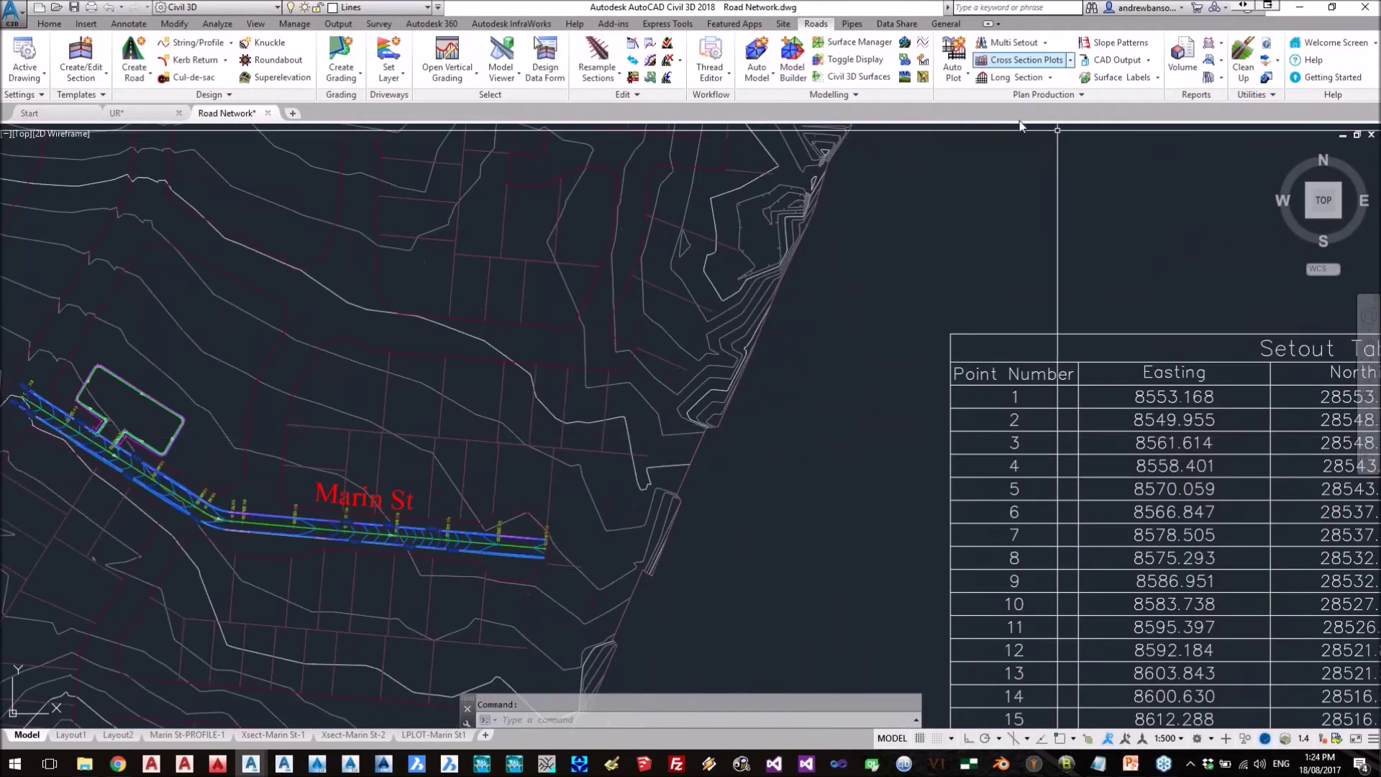
pyautogui.scroll(-4, 1051, 431)
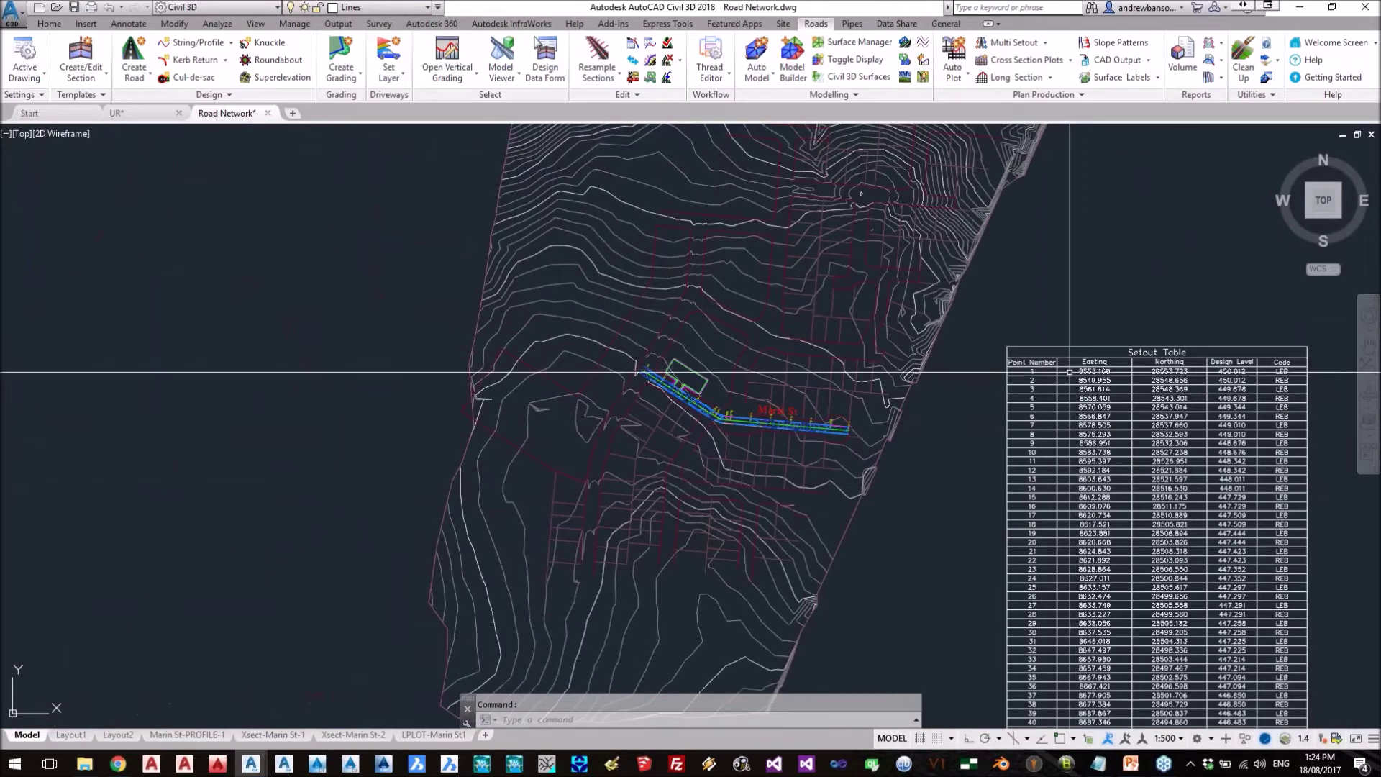
pyautogui.scroll(6, 899, 421)
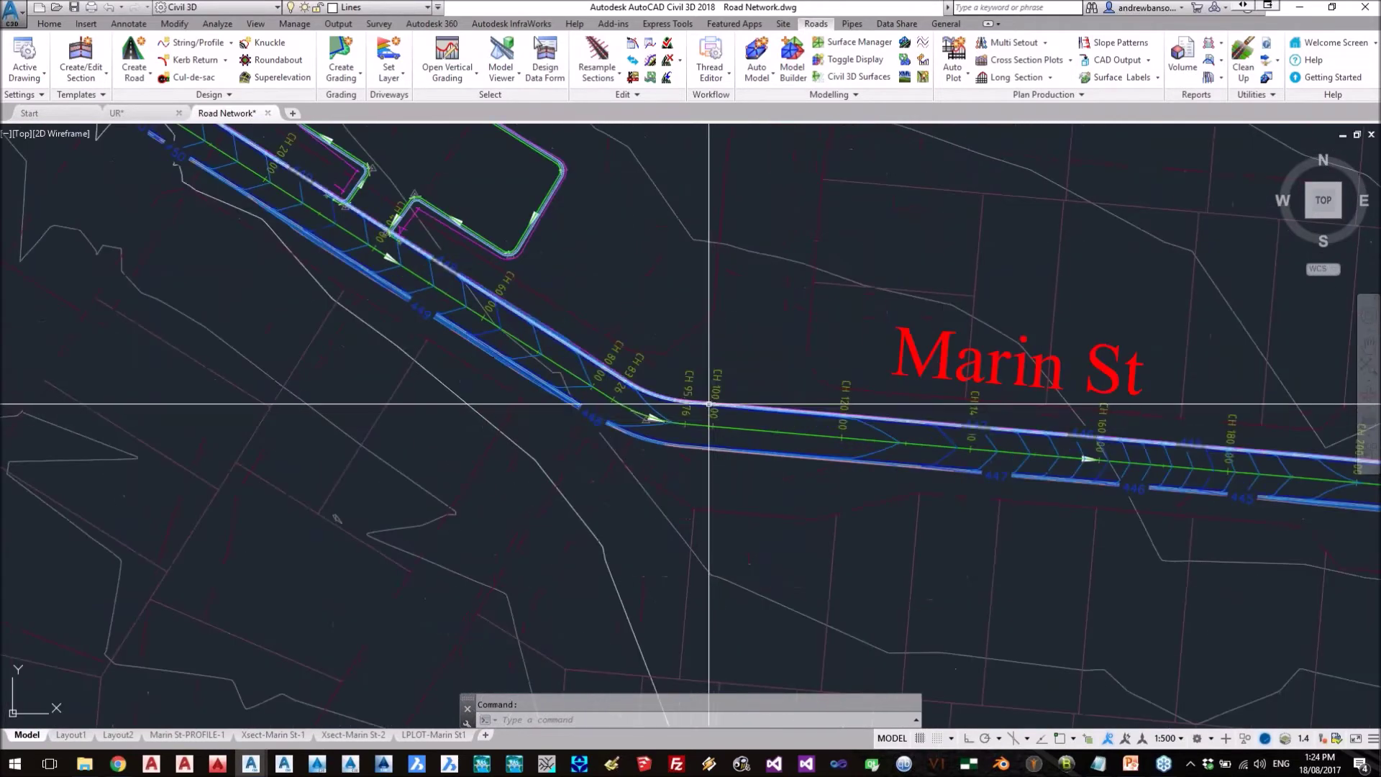
pyautogui.scroll(-4, 705, 405)
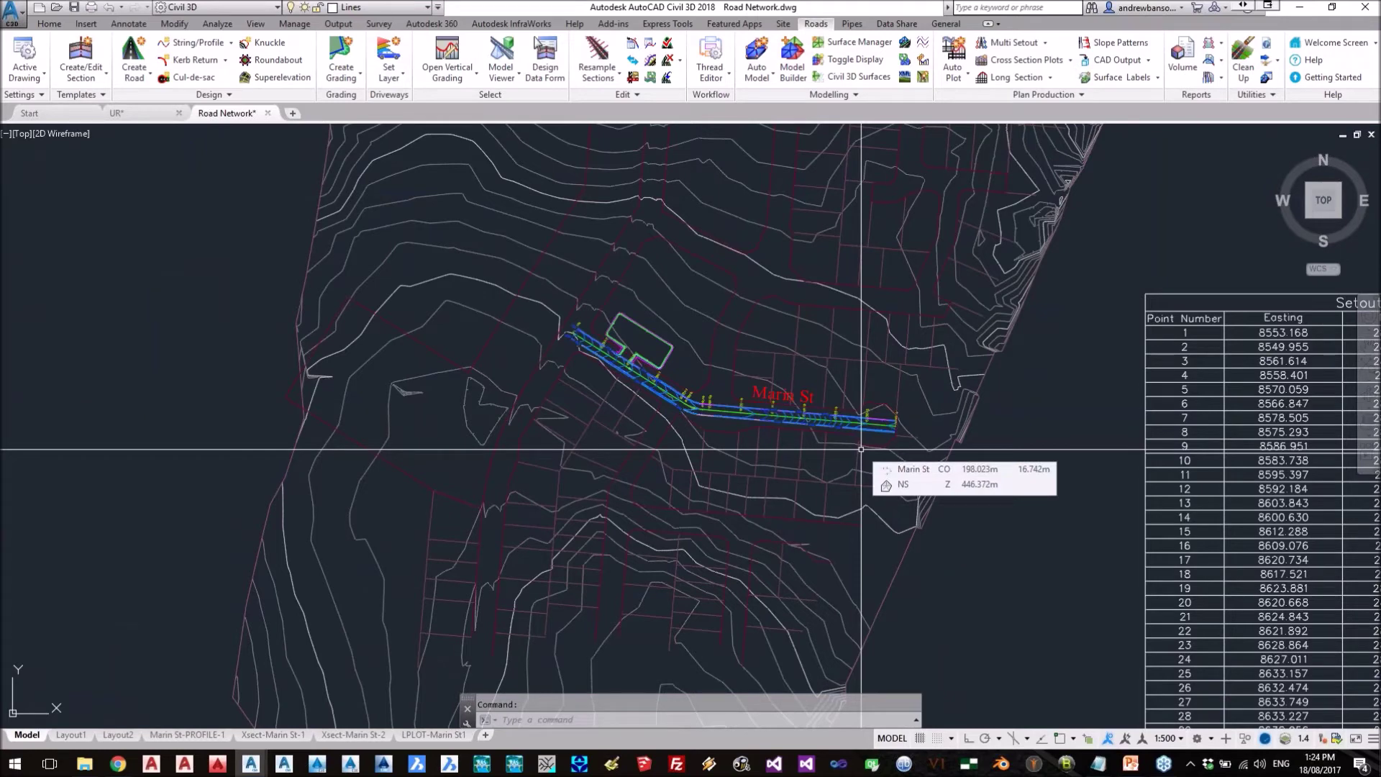
pyautogui.scroll(5, 748, 402)
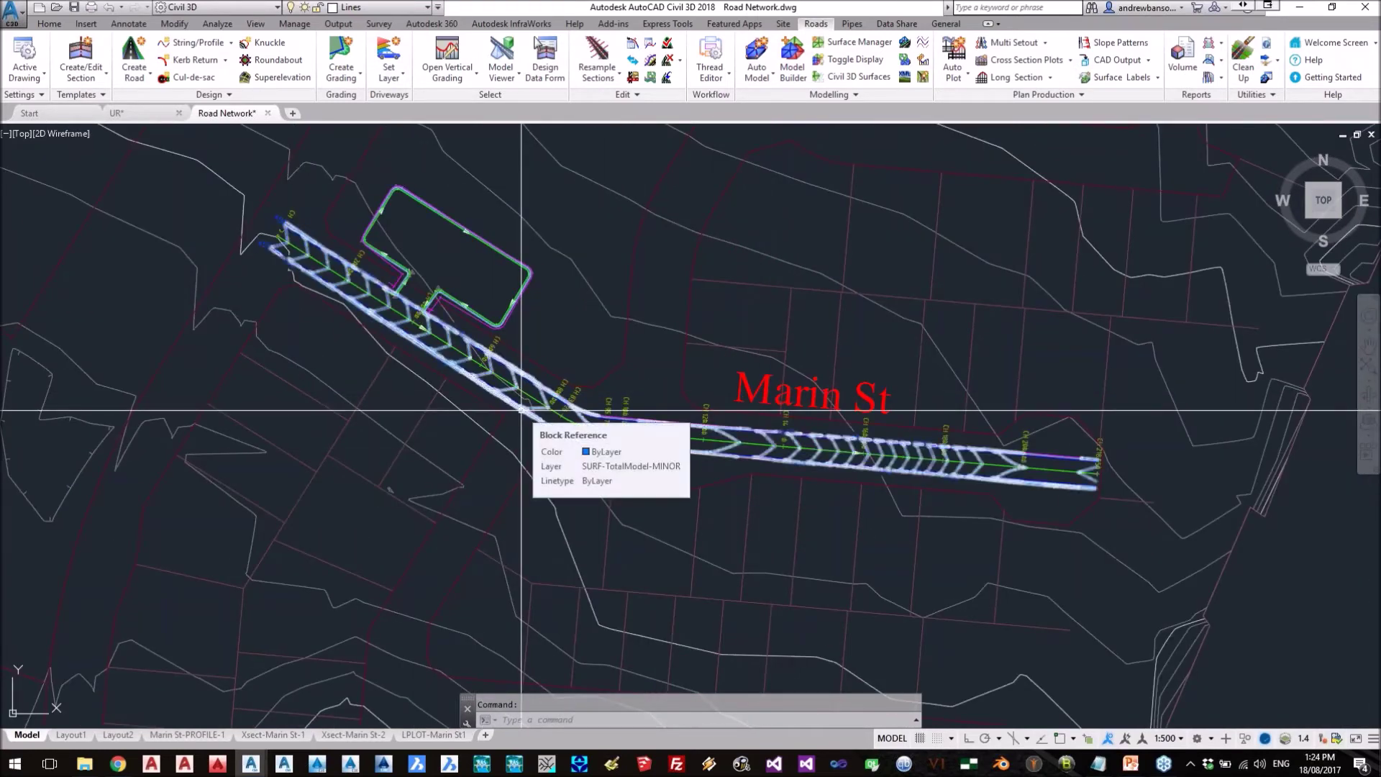
# - Inspect the TotalModel minor contours and kerb linework along Marin St near chainage 80, selecting the contour block and clearing the selection
pyautogui.click(620, 409)
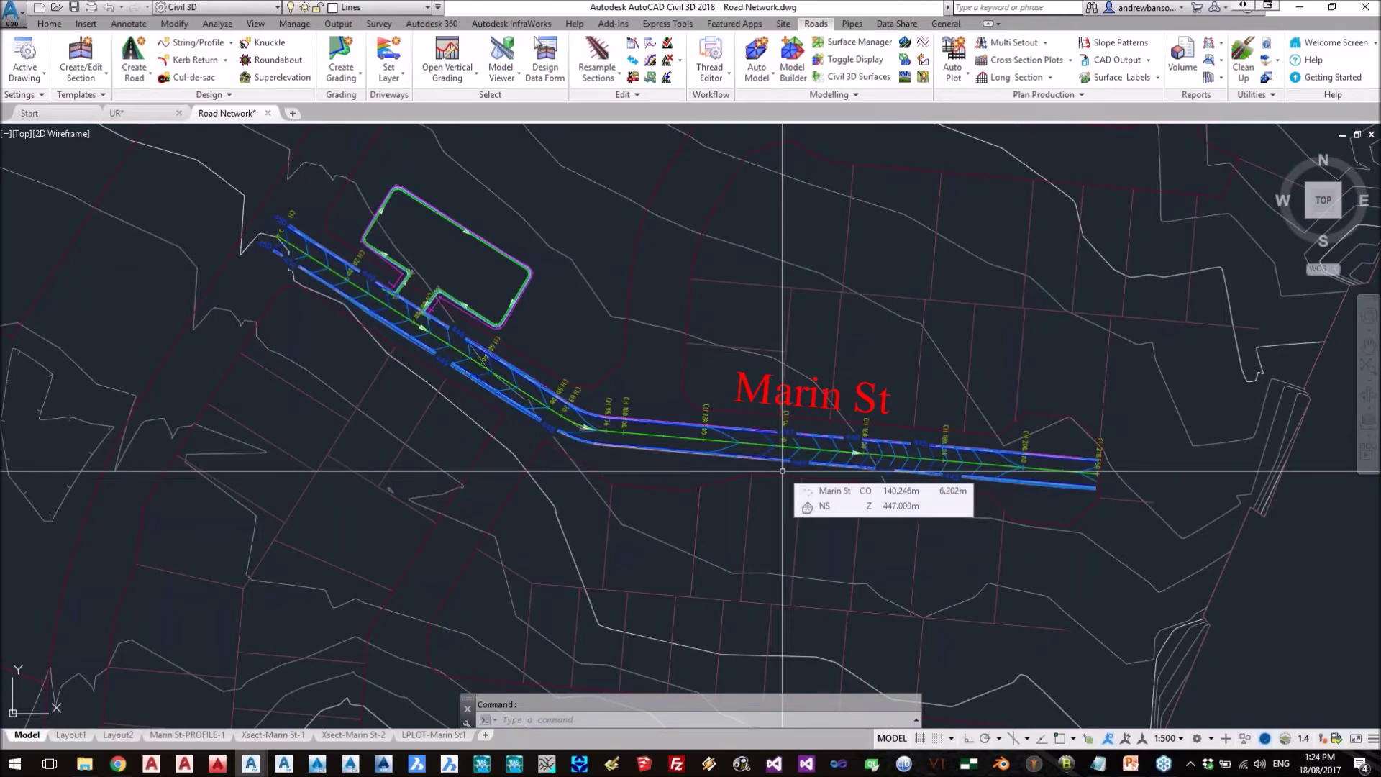
pyautogui.scroll(6, 541, 390)
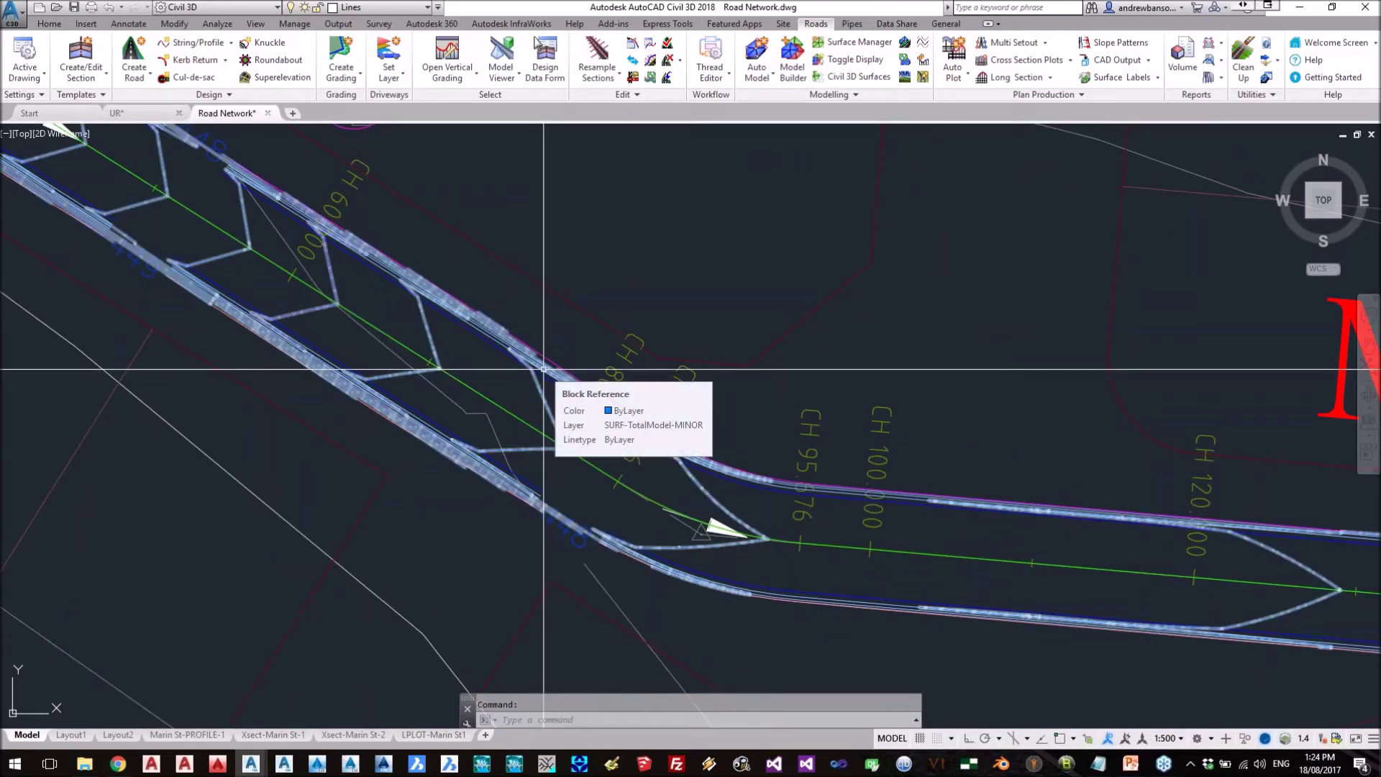
pyautogui.scroll(5, 543, 369)
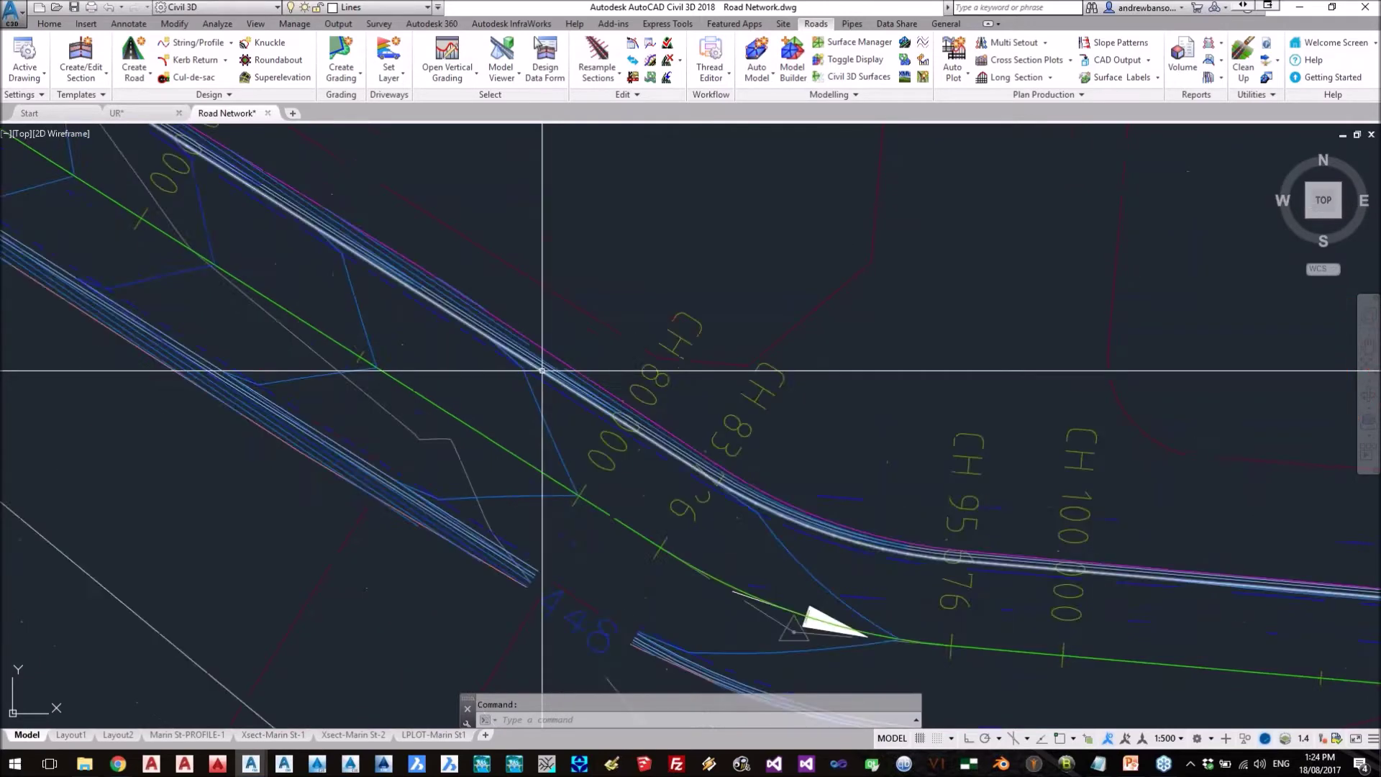
pyautogui.click(532, 429)
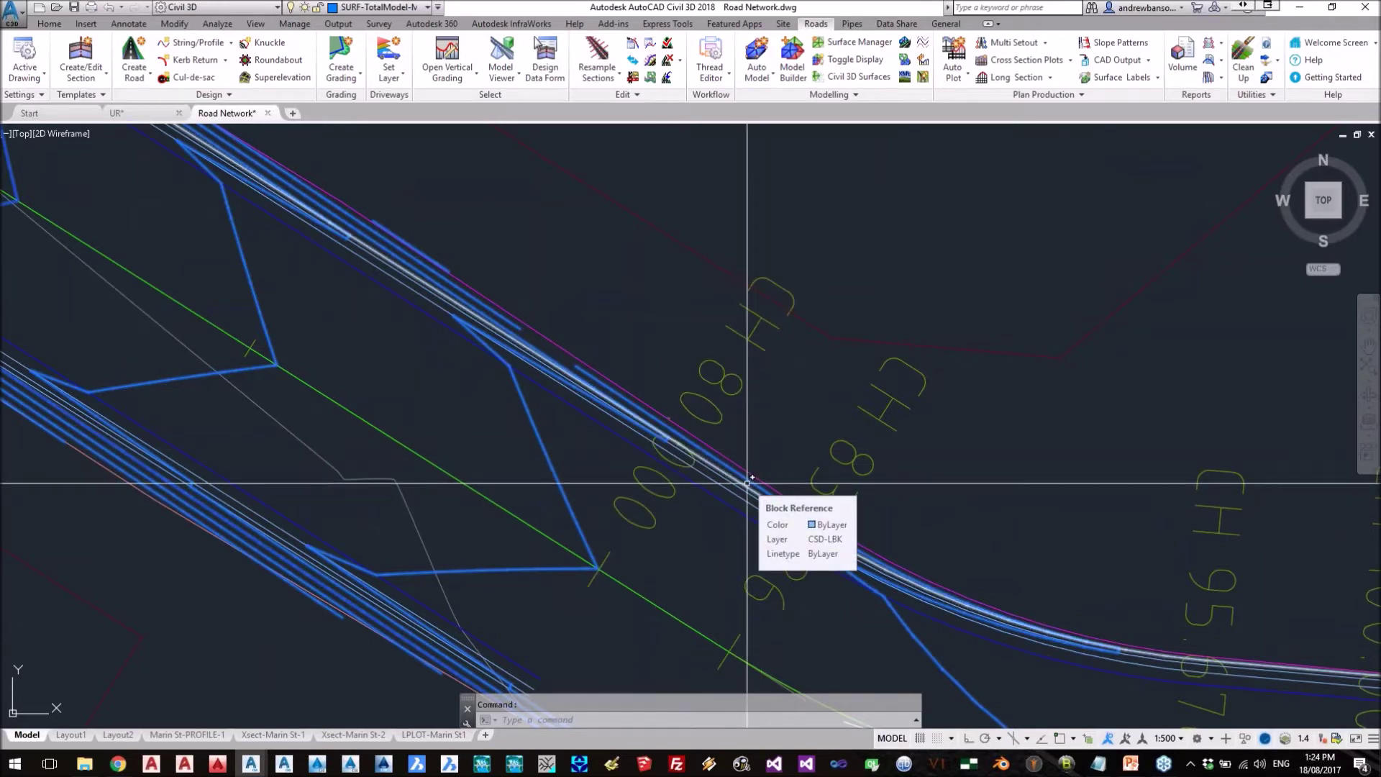
pyautogui.scroll(-3, 690, 432)
pyautogui.press('Escape')
pyautogui.scroll(-2, 678, 288)
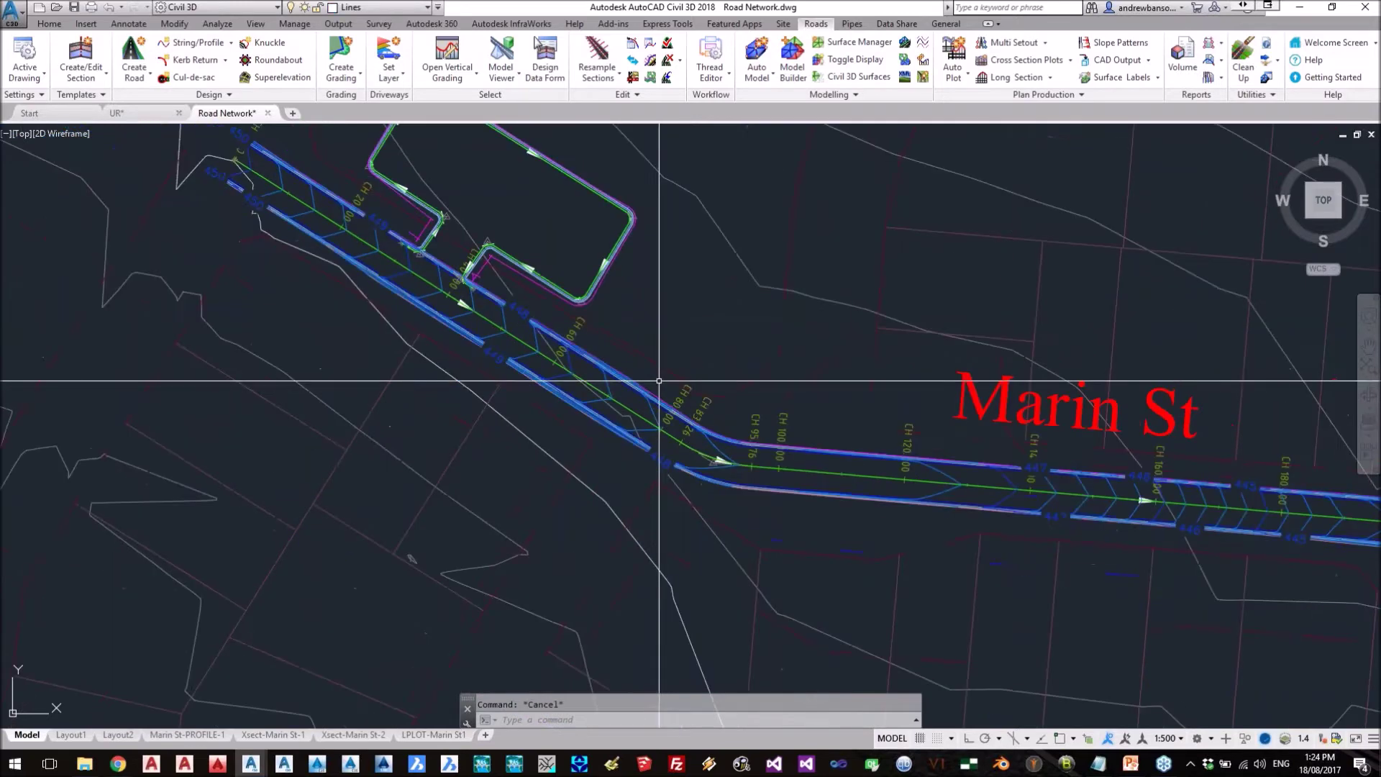
# - Open the Thread Editor, then reposition and enlarge its window over the Road Network drawing
pyautogui.click(711, 73)
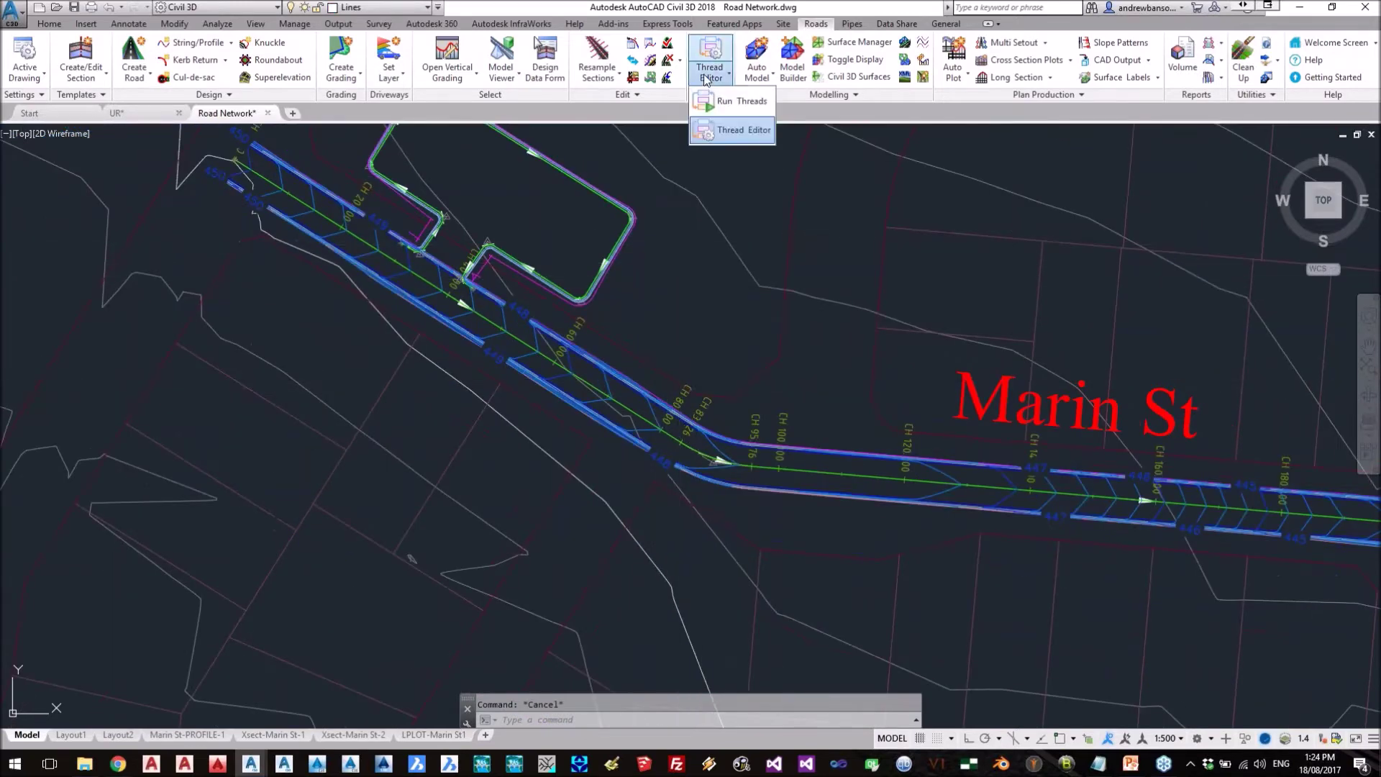
pyautogui.click(741, 131)
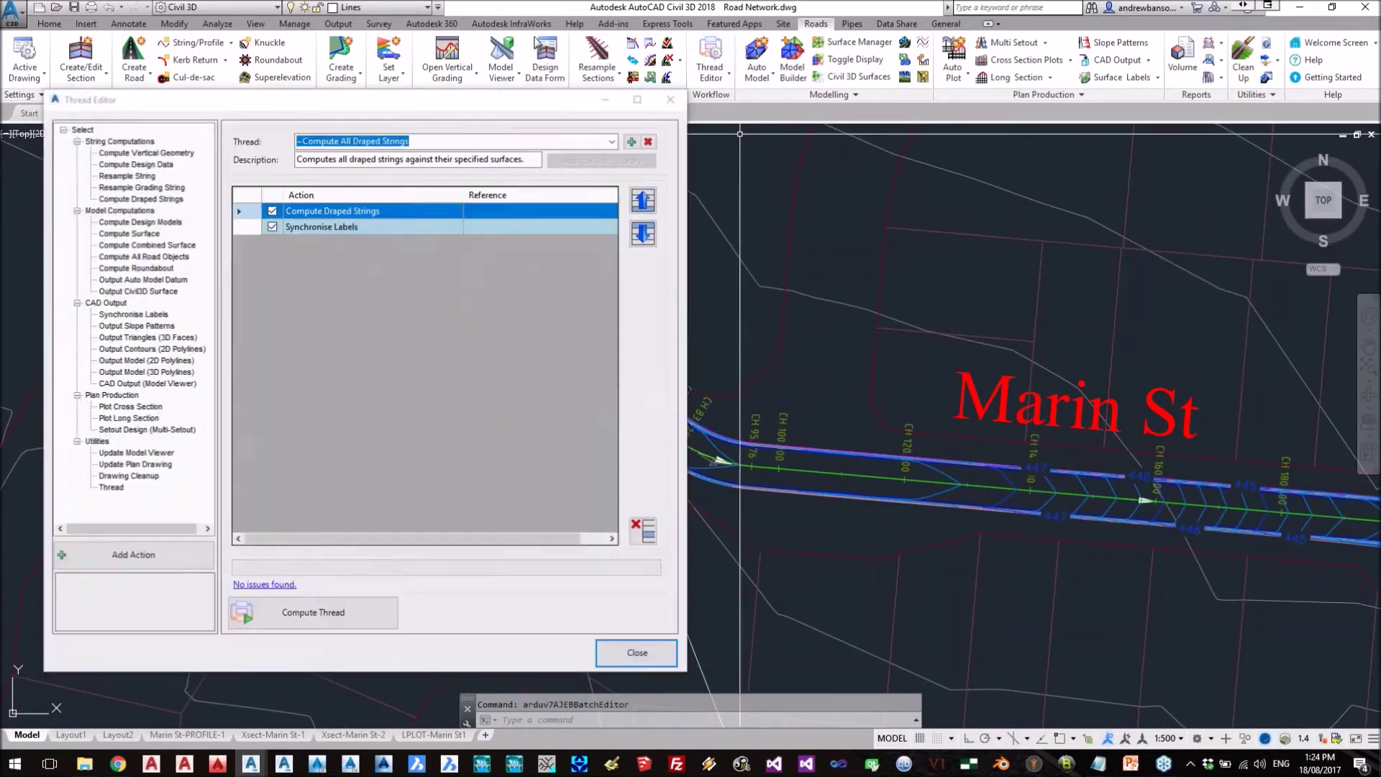
pyautogui.moveTo(502, 110); pyautogui.dragTo(810, 93)
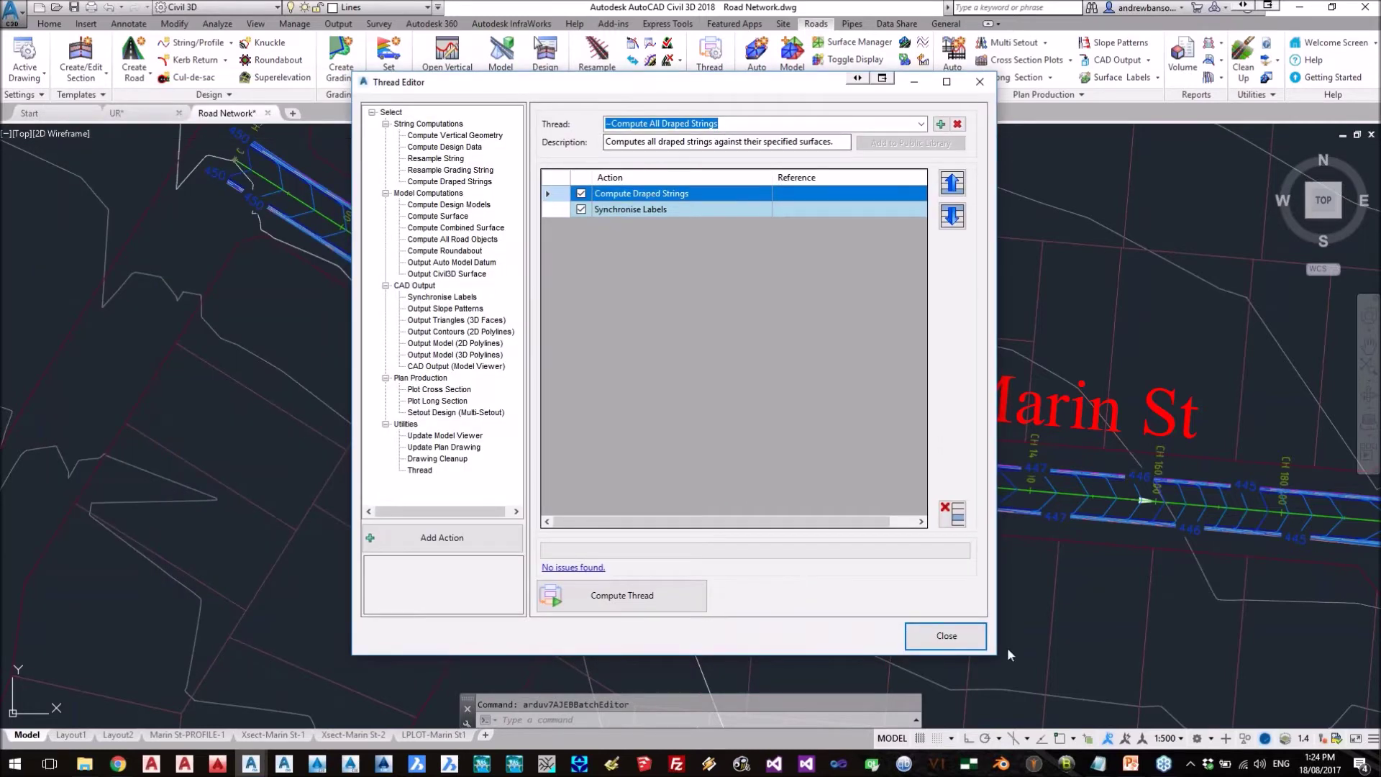
pyautogui.moveTo(996, 656); pyautogui.dragTo(1195, 669)
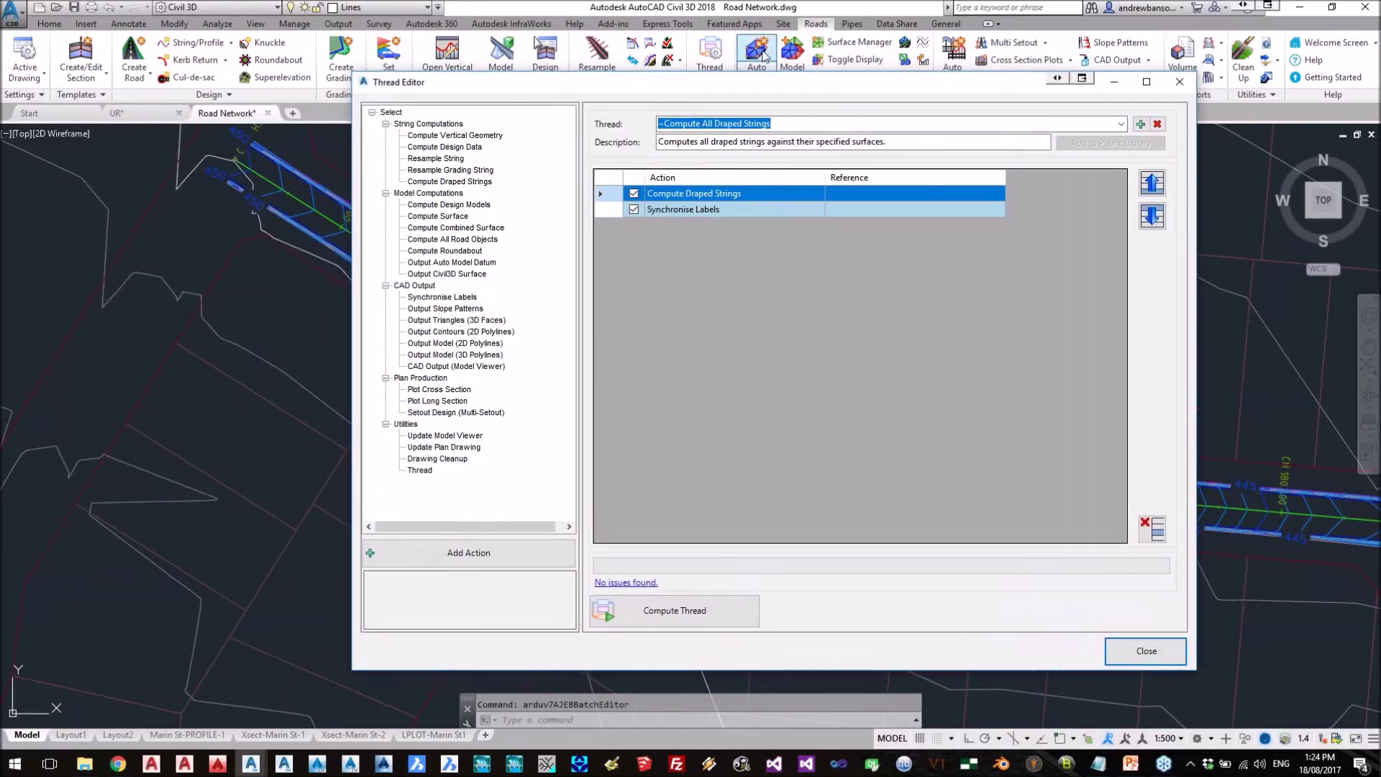
pyautogui.moveTo(794, 96); pyautogui.dragTo(762, 94)
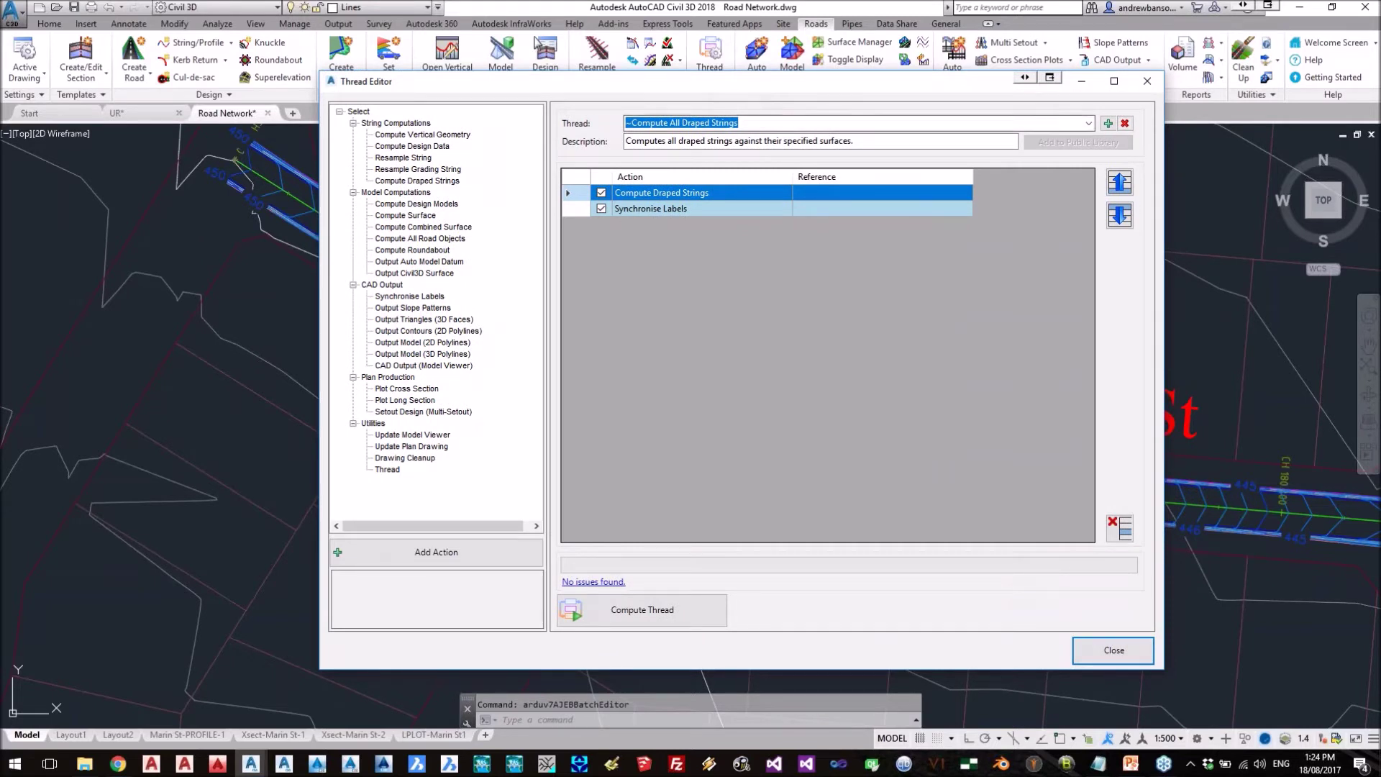
# - Create a new thread list named Plan Production, leaving its description blank
pyautogui.click(1107, 125)
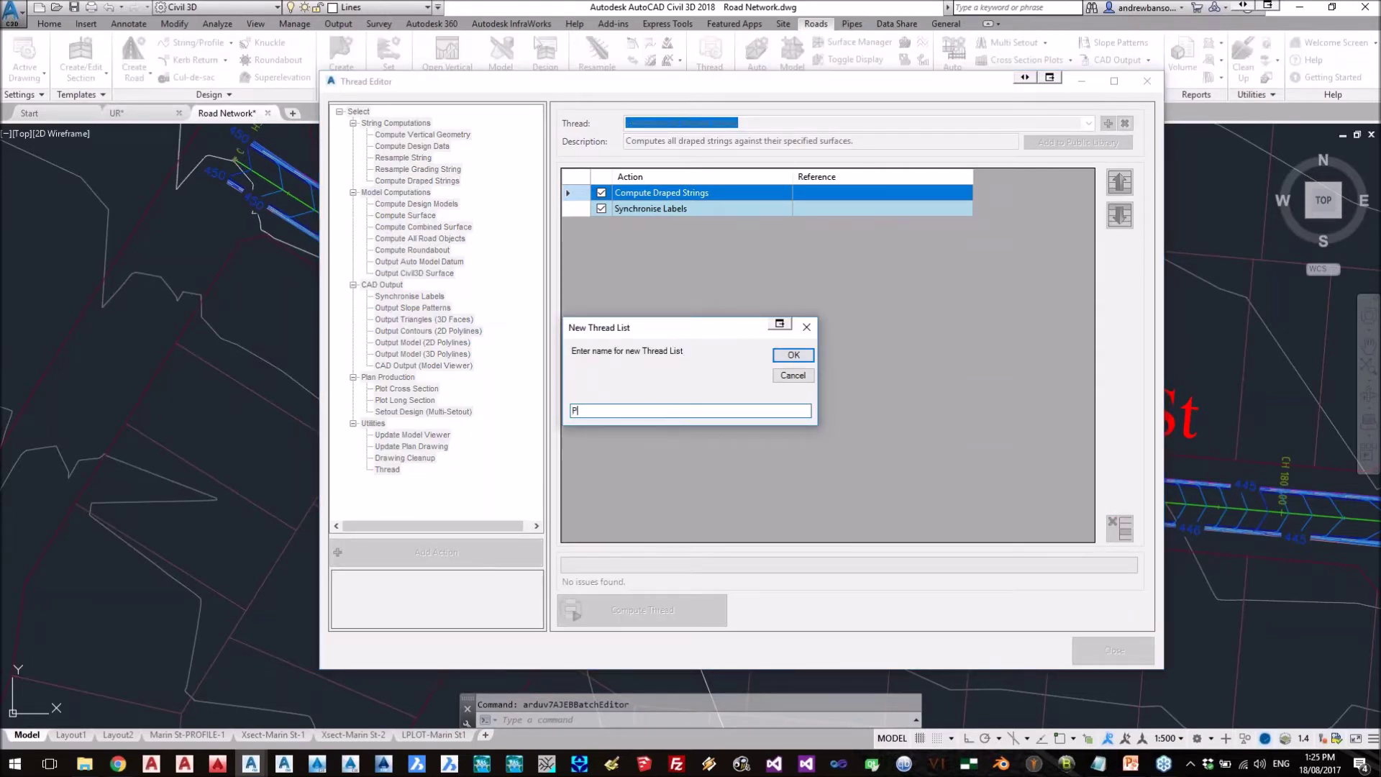
pyautogui.write('Plan Prud')
pyautogui.press('BackSpace')
pyautogui.press('BackSpace')
pyautogui.write('oduction')
pyautogui.press('Return')
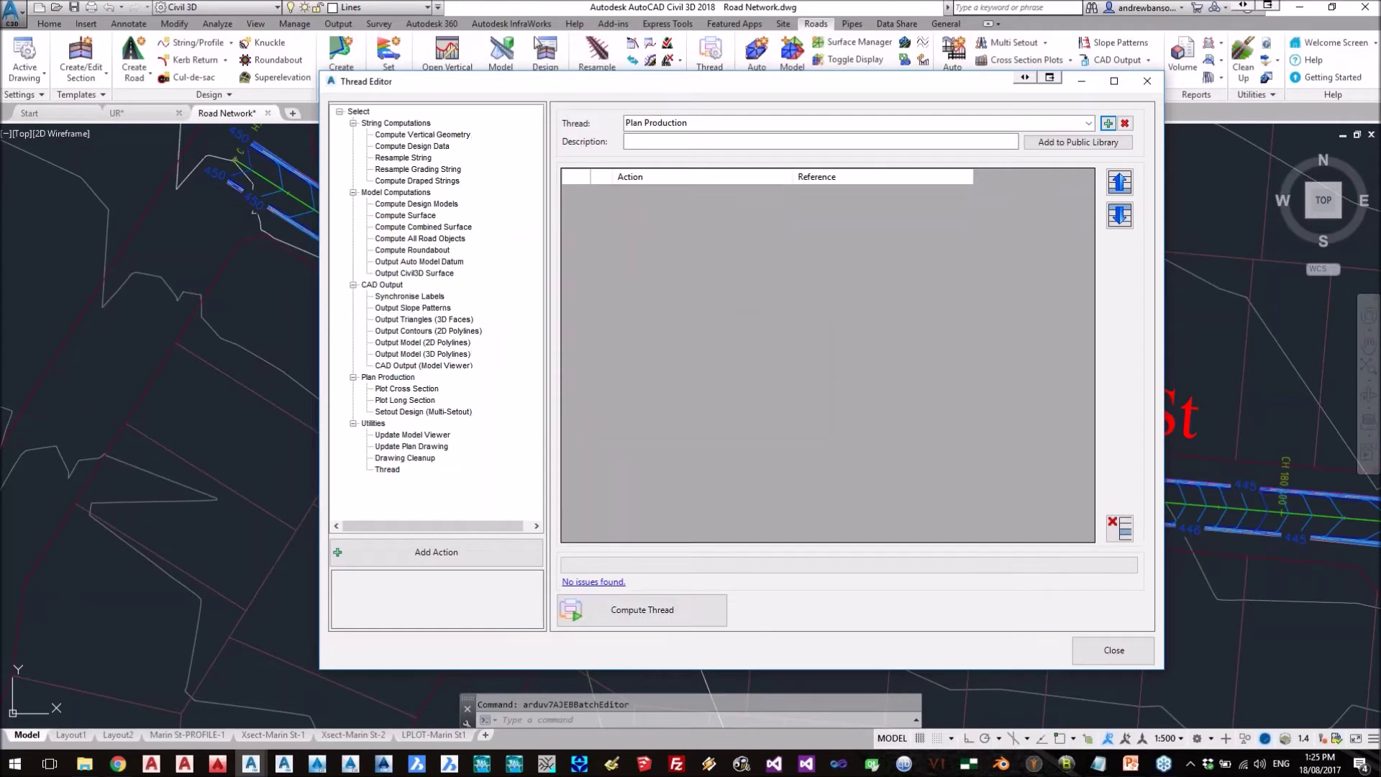
pyautogui.click(681, 142)
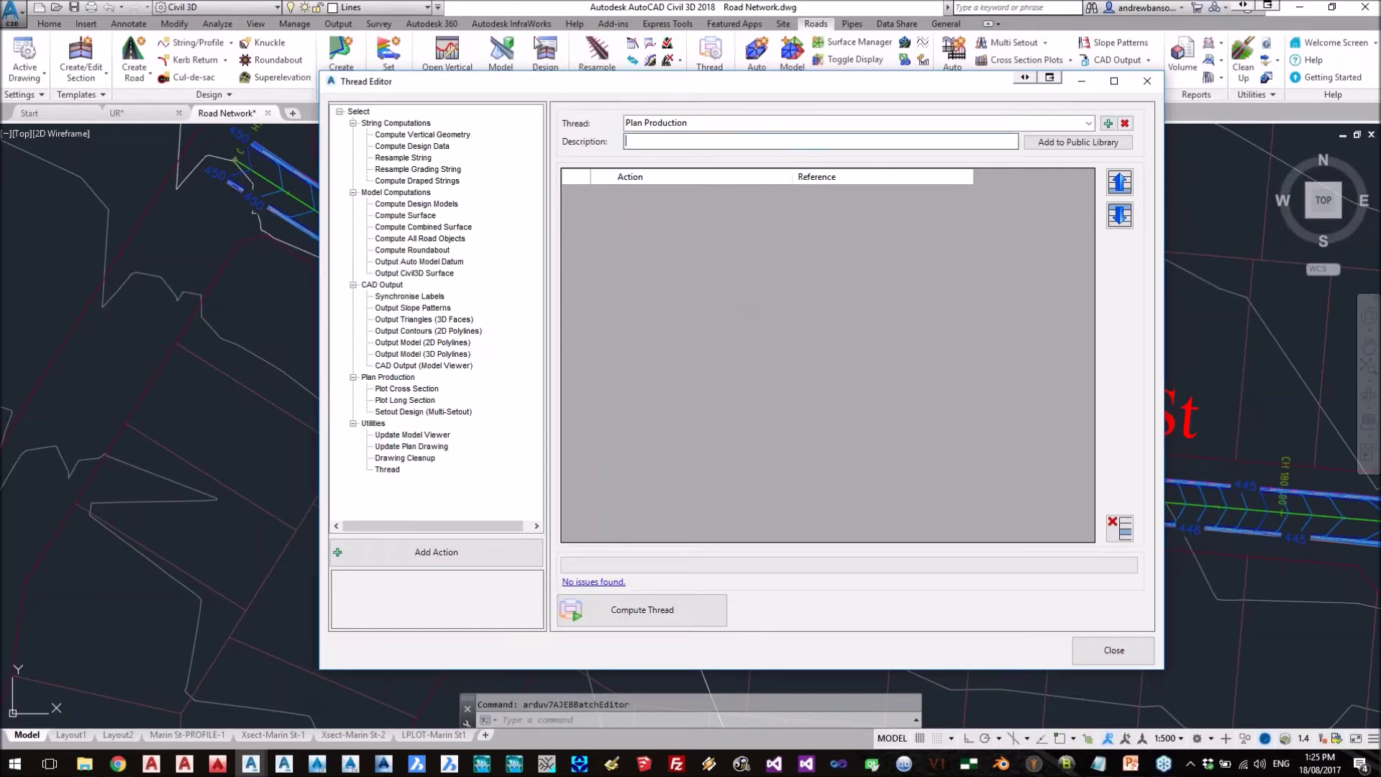
pyautogui.click(675, 142)
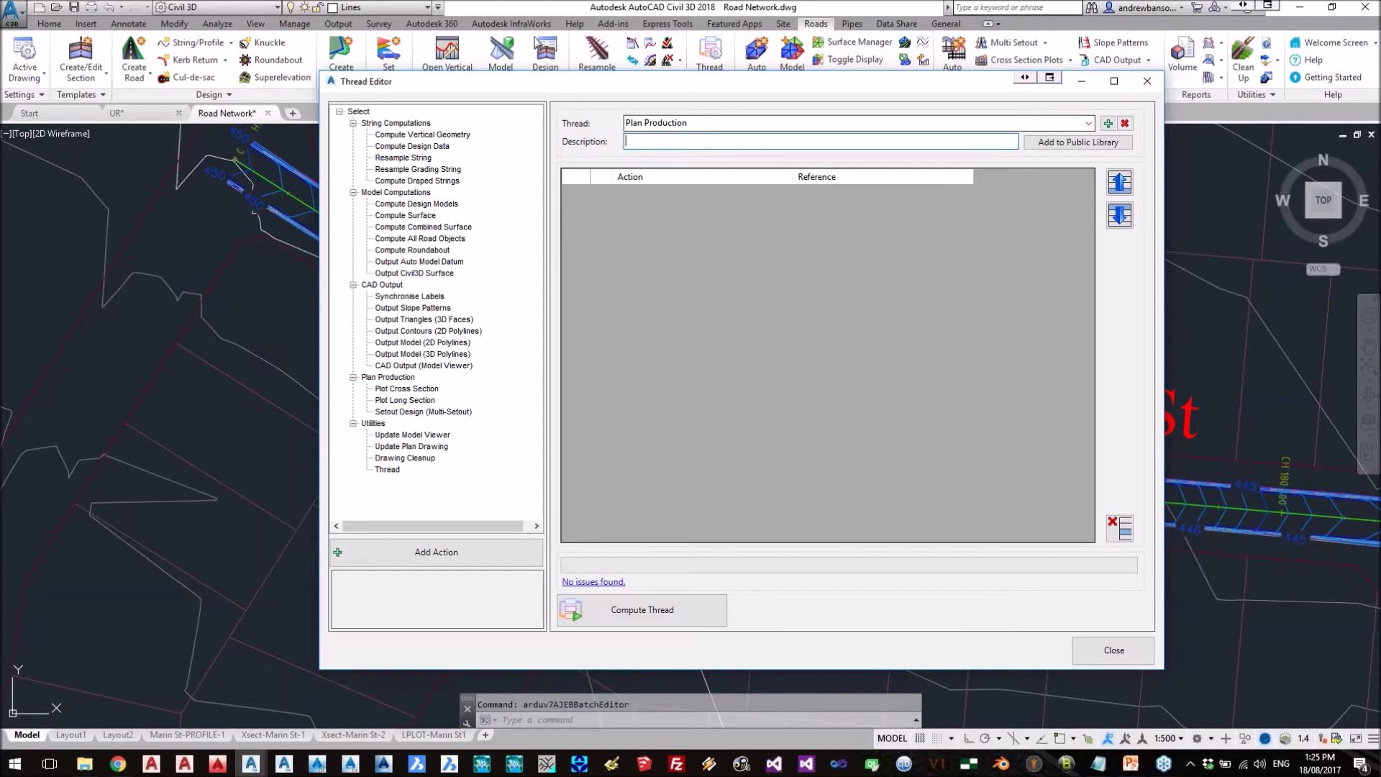
pyautogui.click(1075, 144)
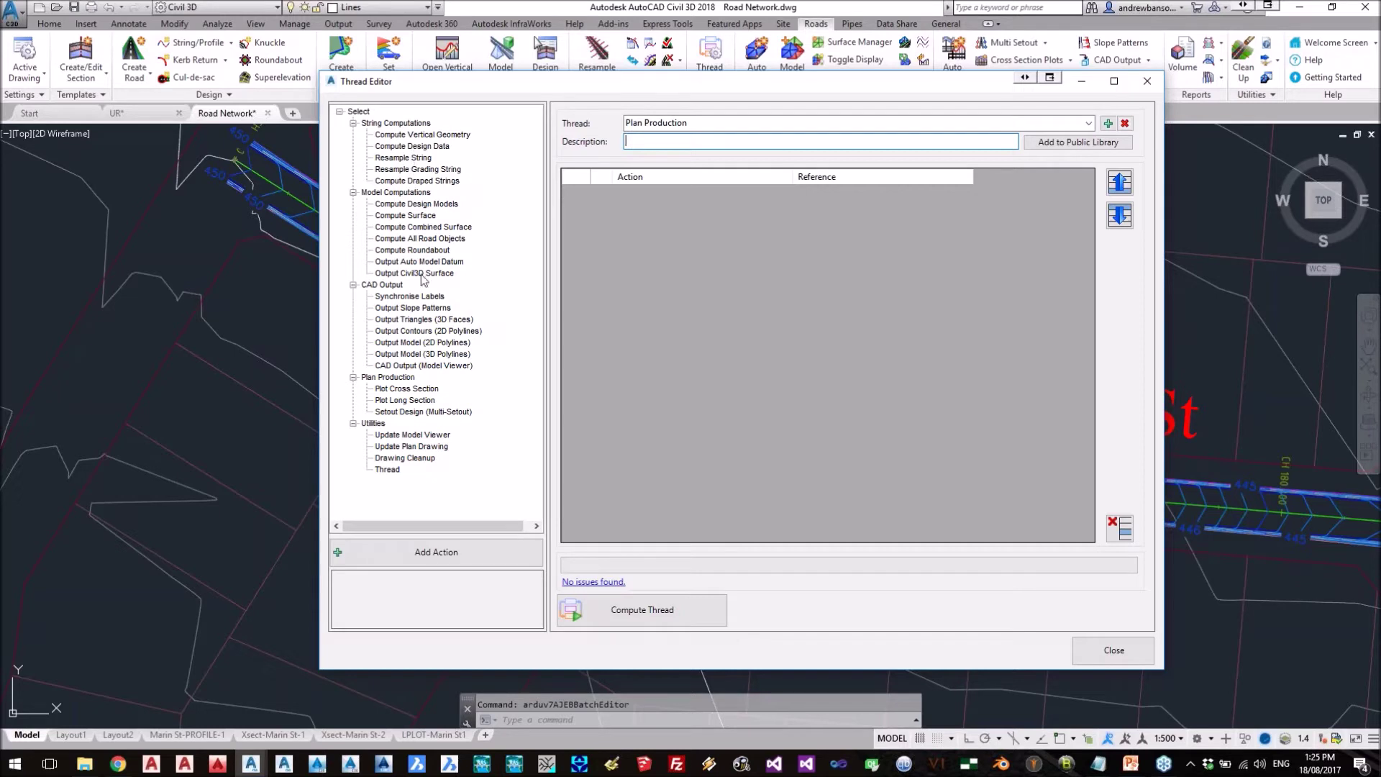
# - Add the Setout Design (Multi-Setout) action to the Plan Production thread using the Below Selected insertion
pyautogui.click(403, 410)
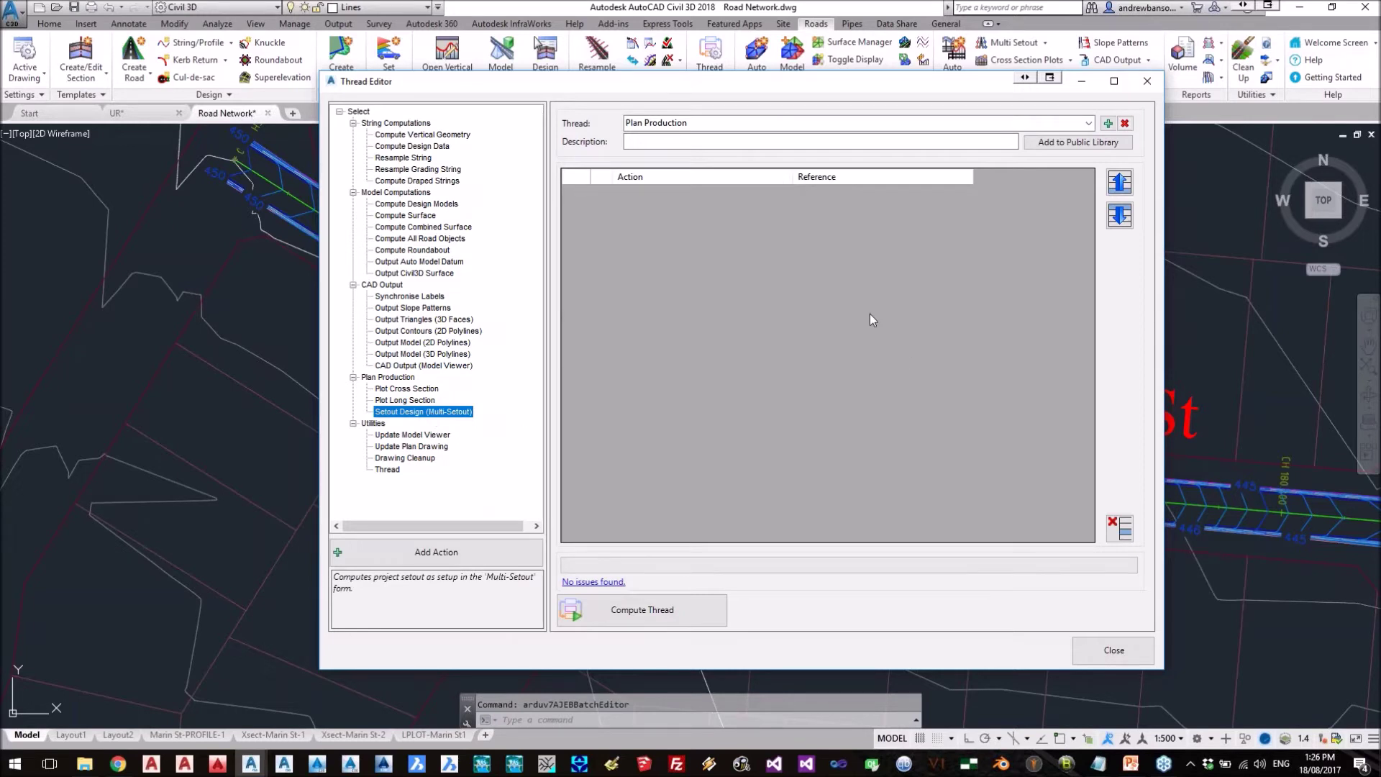
pyautogui.click(483, 552)
pyautogui.doubleClick(407, 413)
pyautogui.moveTo(455, 106); pyautogui.dragTo(505, 246)
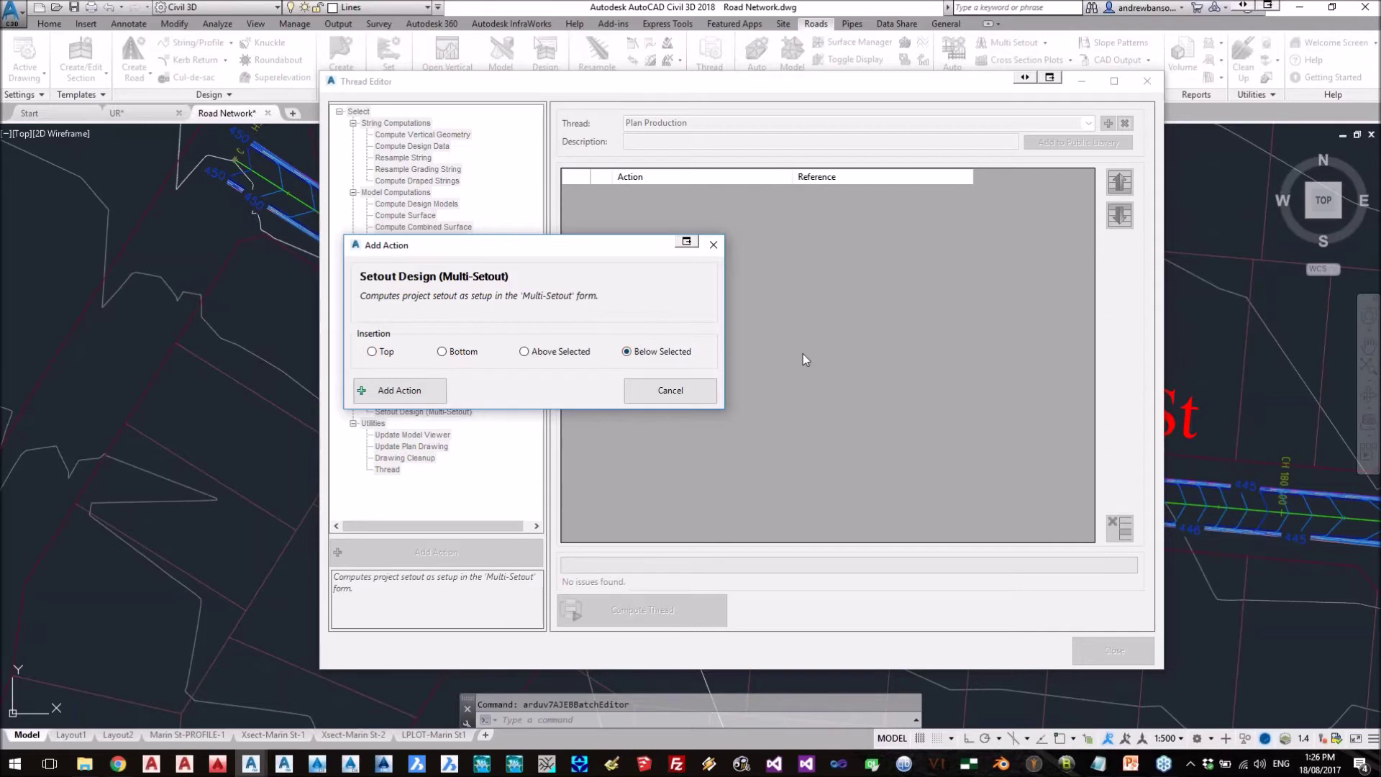
pyautogui.click(400, 394)
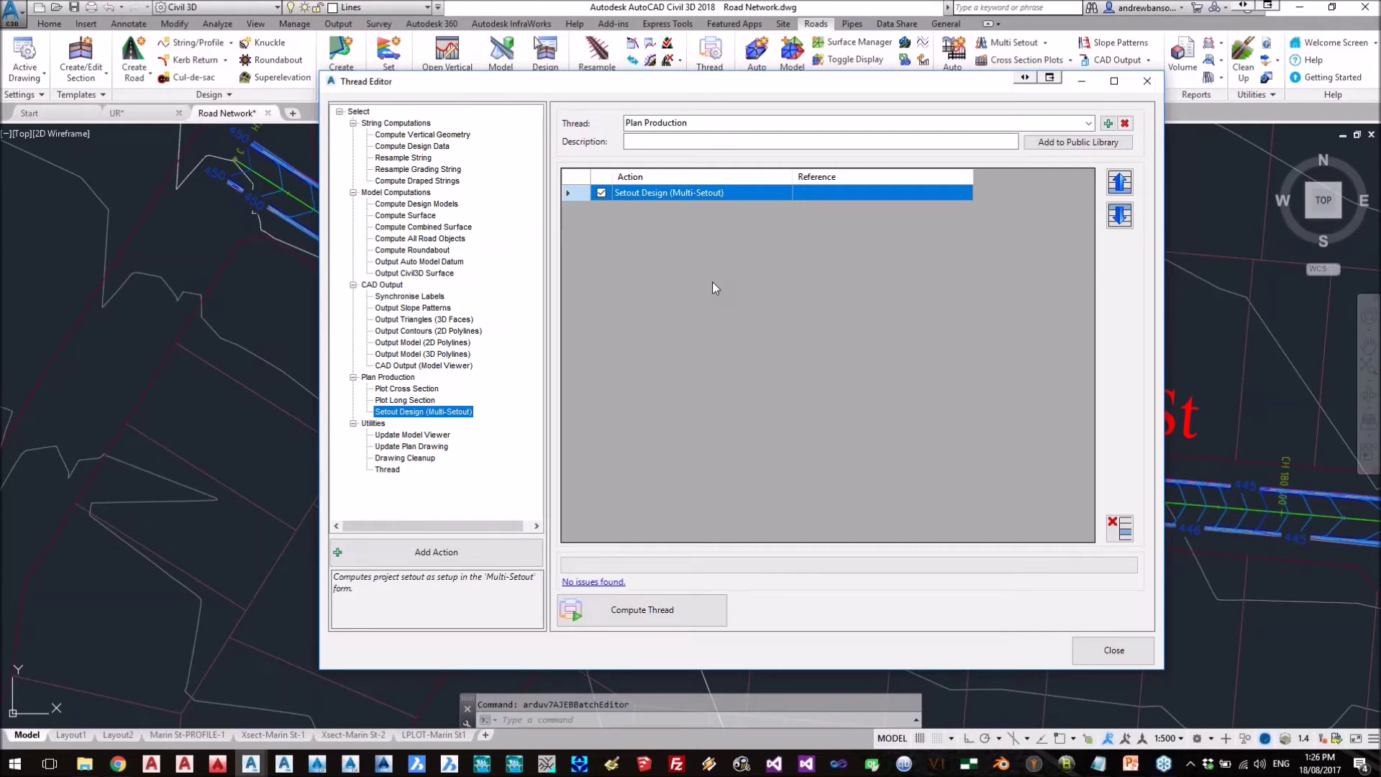
# - Add an Output Model (2D Polylines) action for TotalModel below the setout action
pyautogui.click(431, 343)
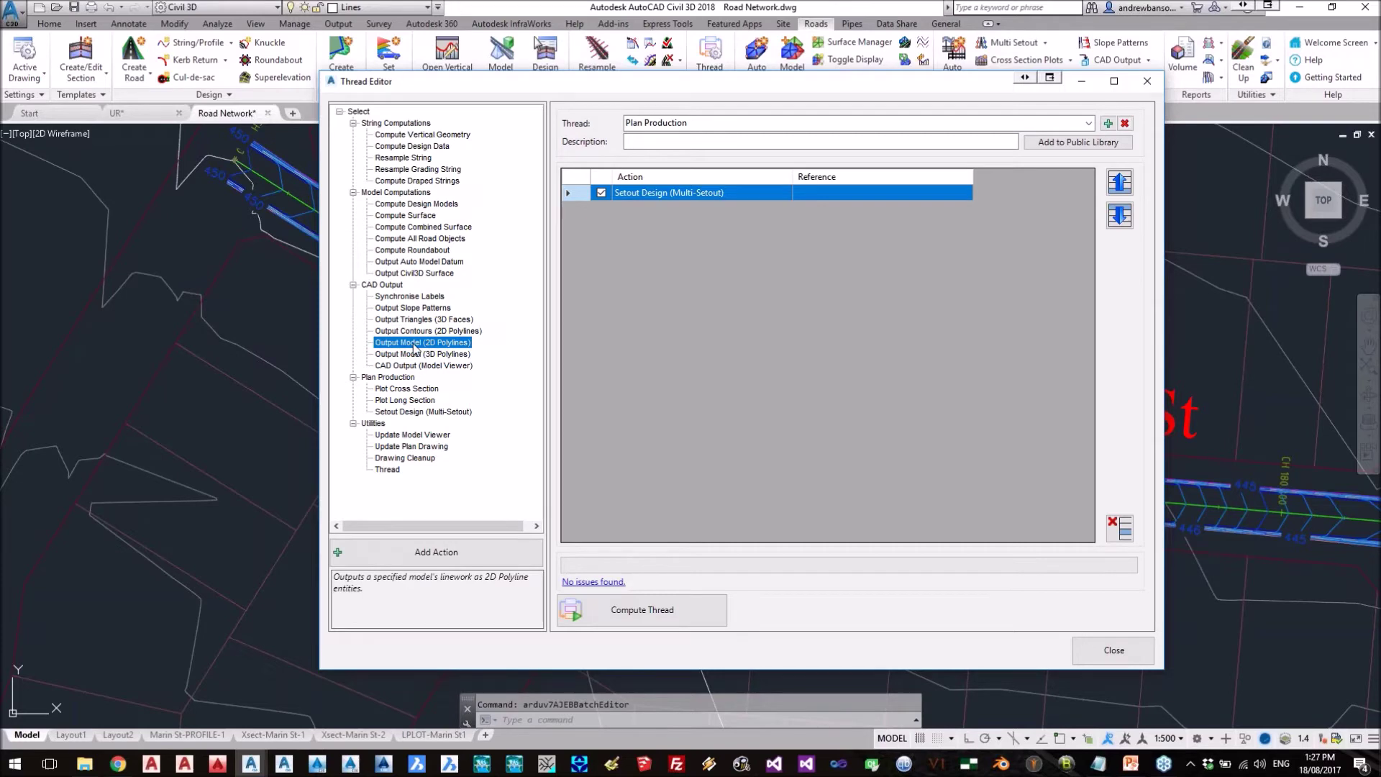
pyautogui.doubleClick(413, 346)
pyautogui.moveTo(493, 246); pyautogui.dragTo(433, 188)
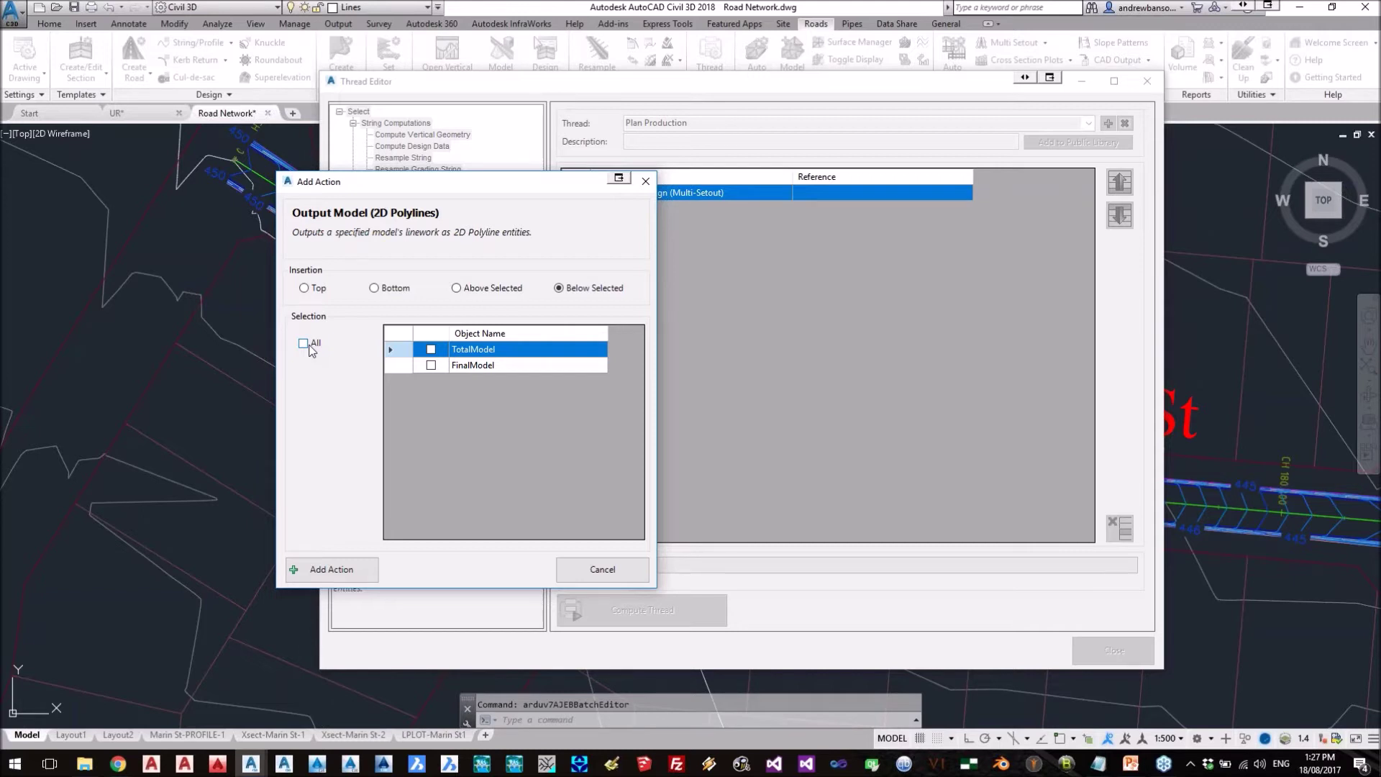
pyautogui.click(432, 351)
pyautogui.click(343, 572)
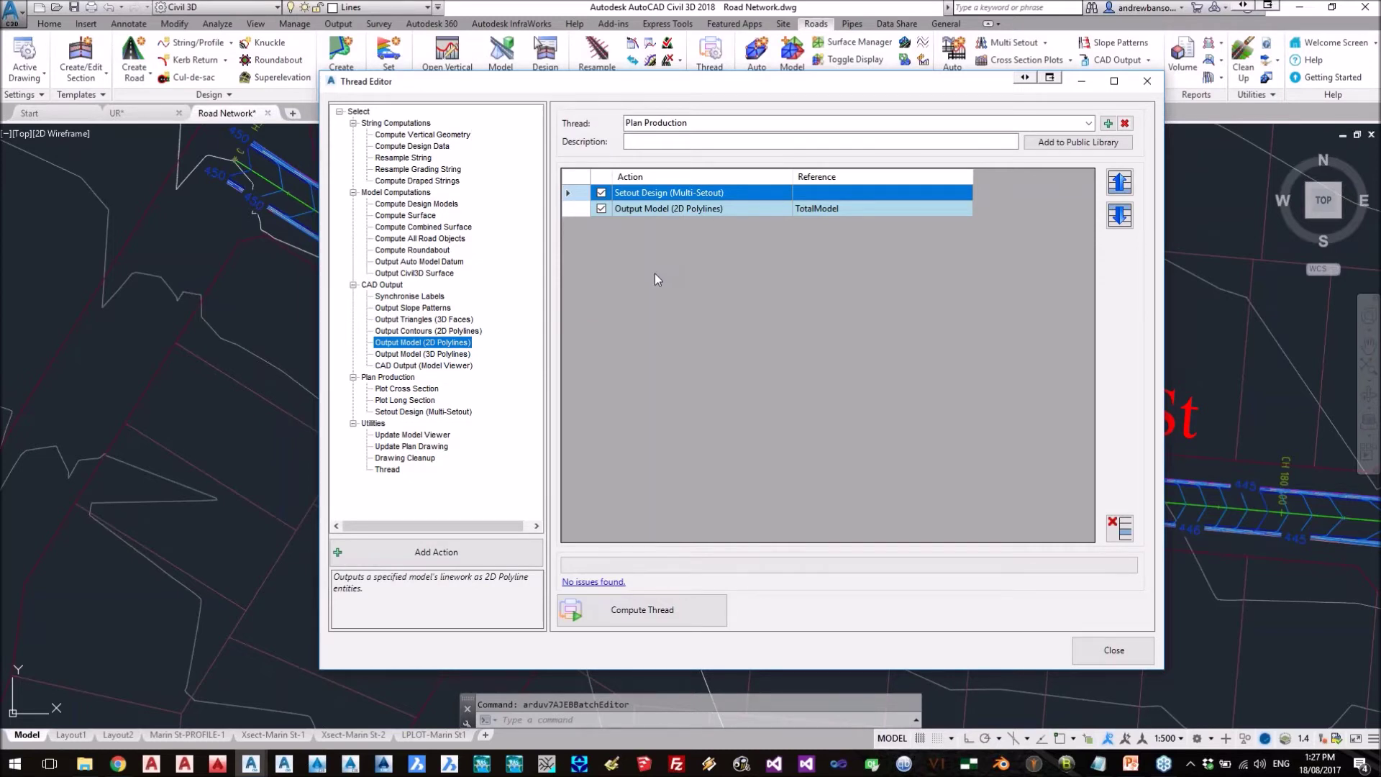
# - Add an Output Contours (2D Polylines) action for TotalModel below the Output Model action
pyautogui.moveTo(405, 343); pyautogui.dragTo(687, 211)
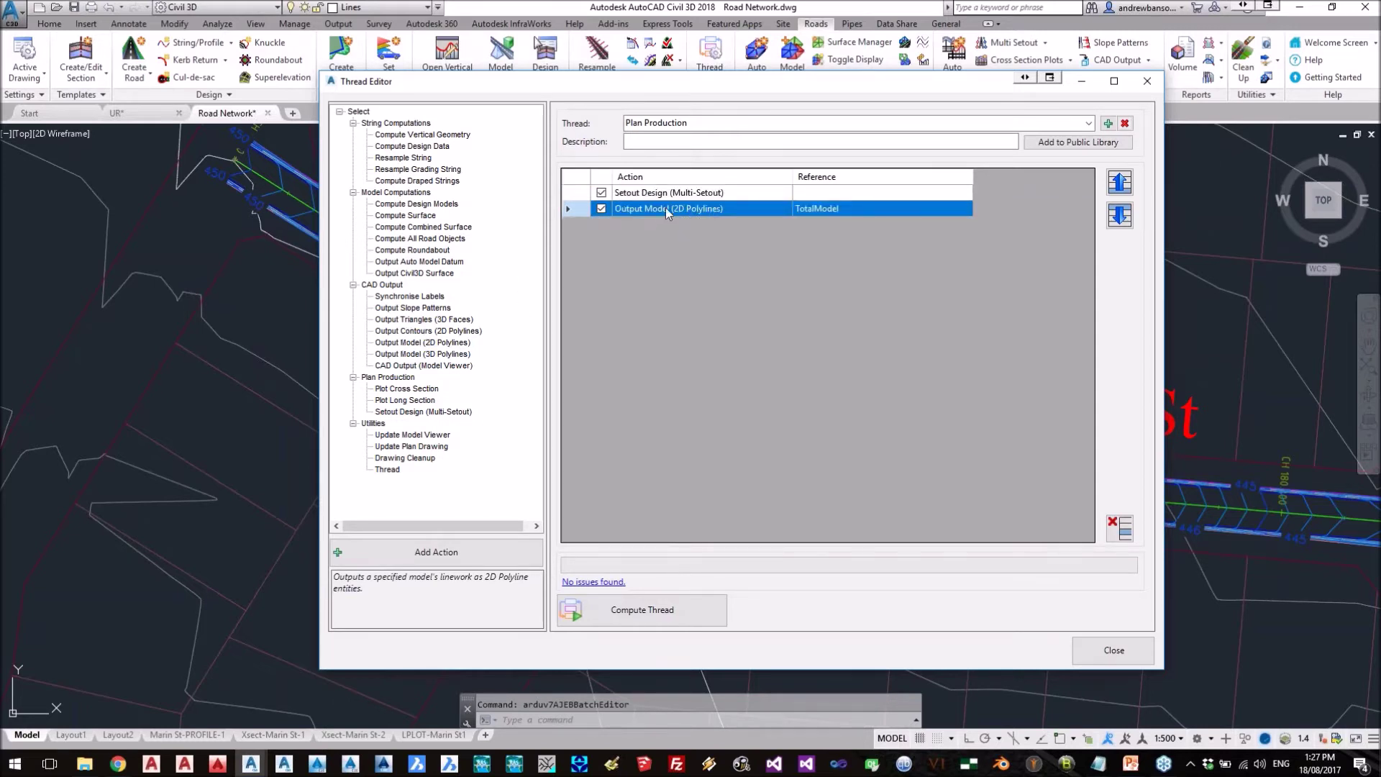
pyautogui.click(429, 332)
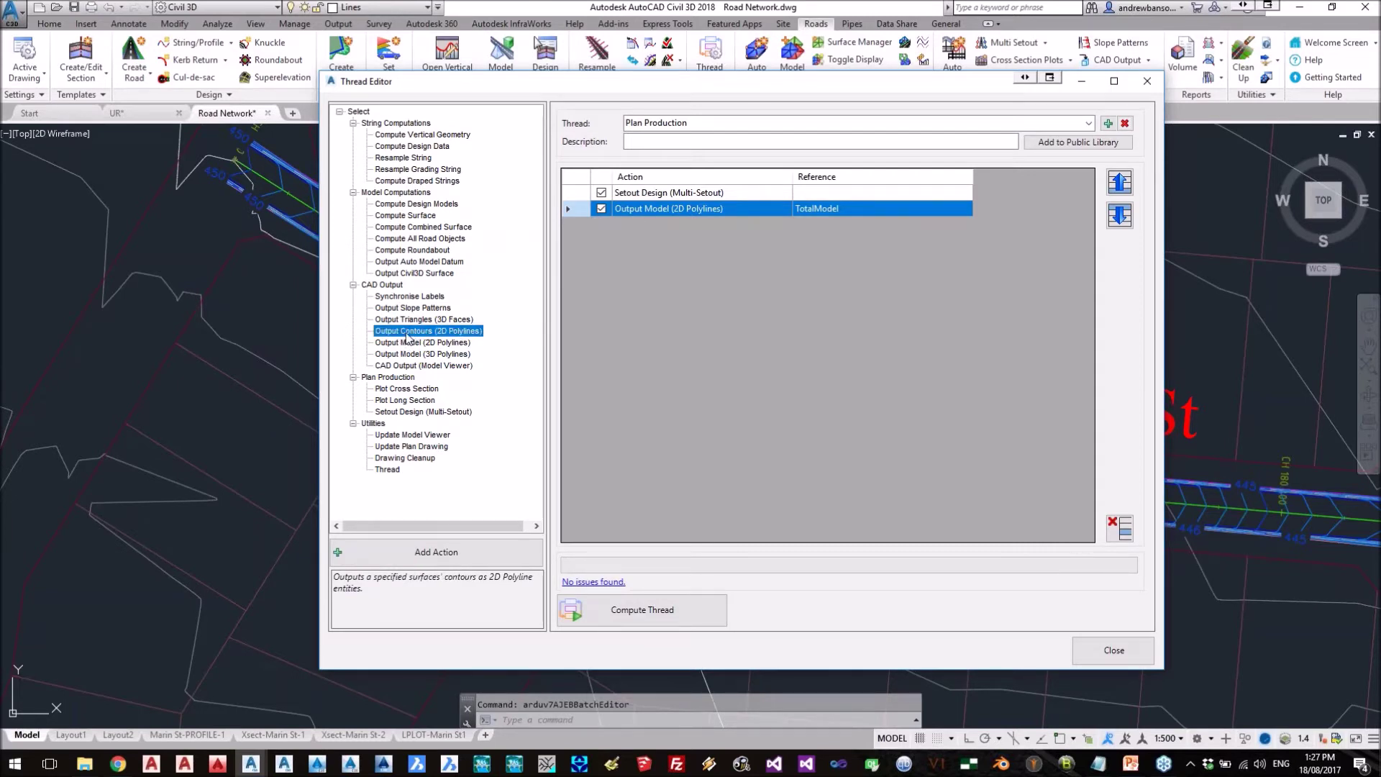
pyautogui.doubleClick(407, 335)
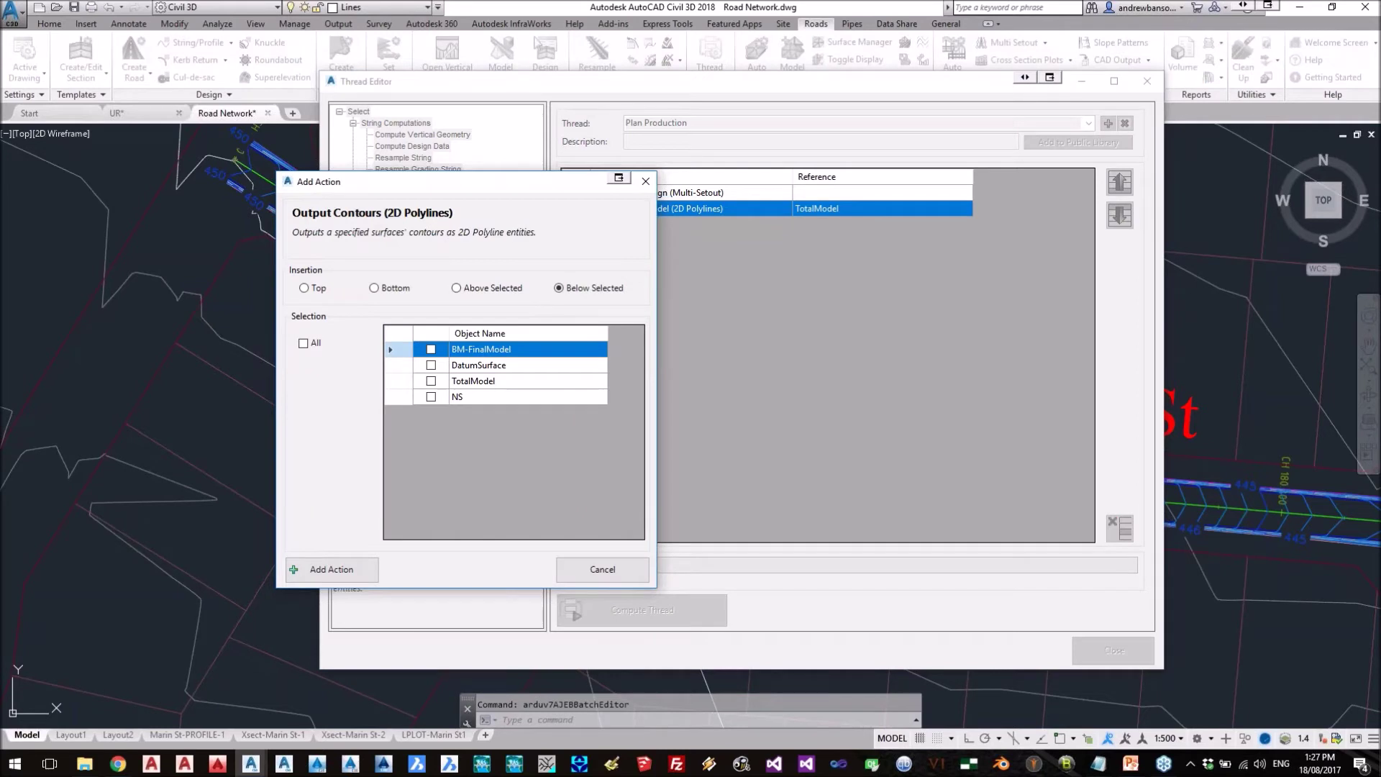
pyautogui.click(430, 381)
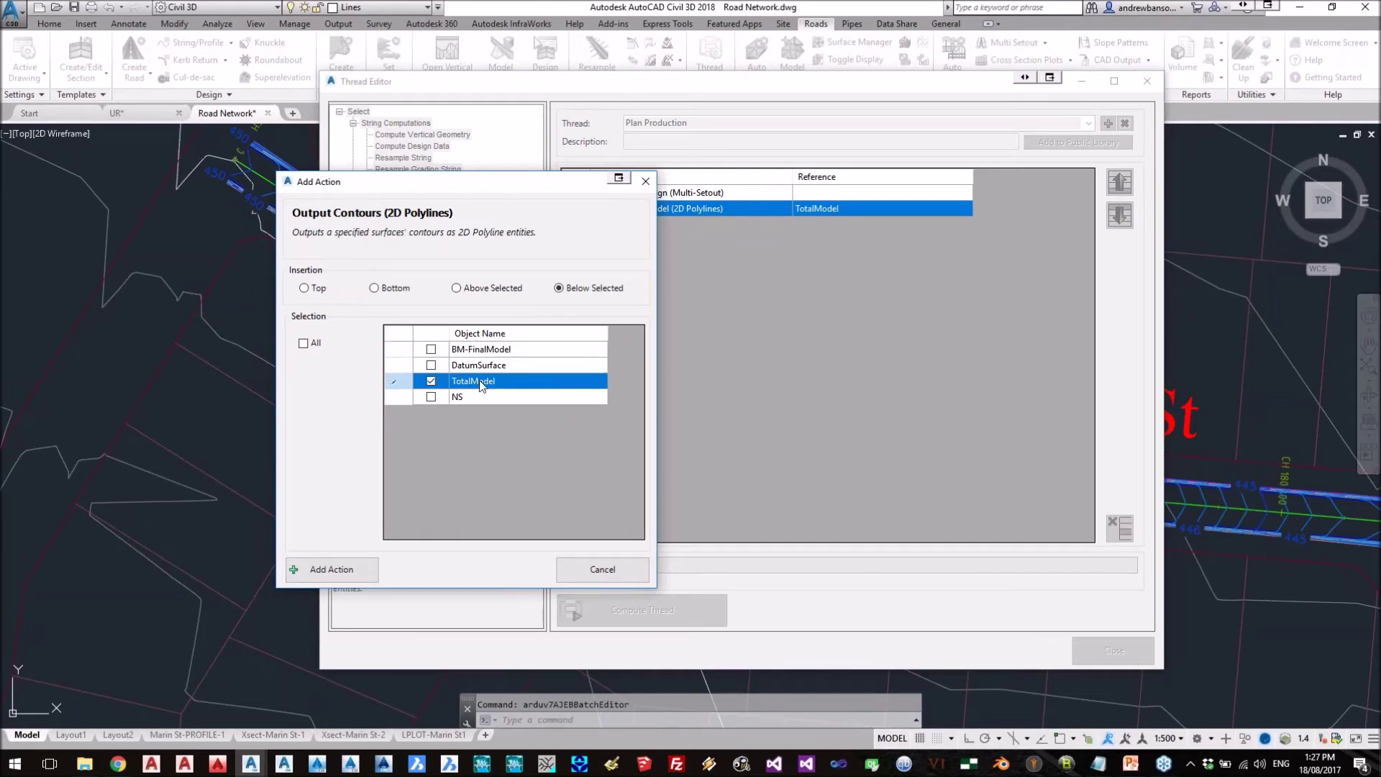
pyautogui.click(335, 568)
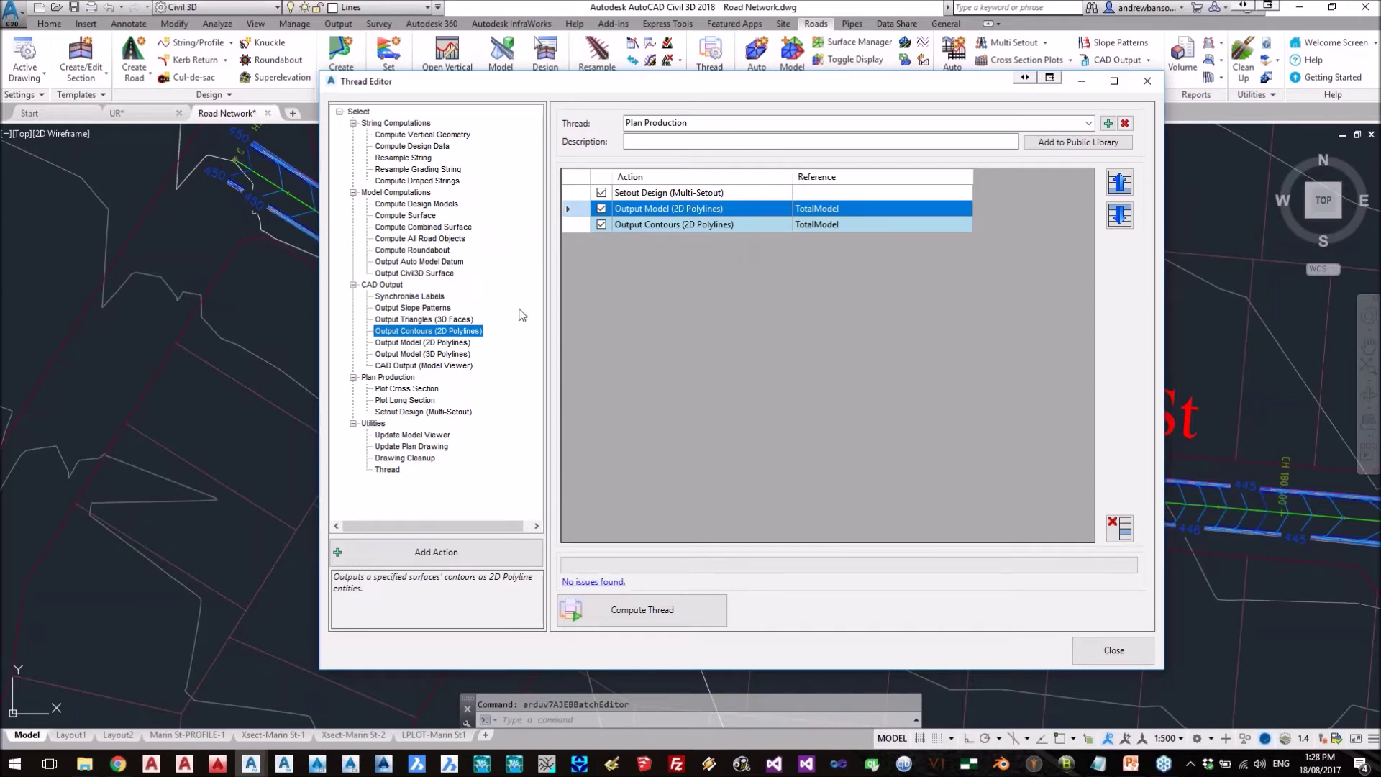
# - Add a Plot Cross Section action for Marin St and move it below the Output Contours action
pyautogui.doubleClick(418, 391)
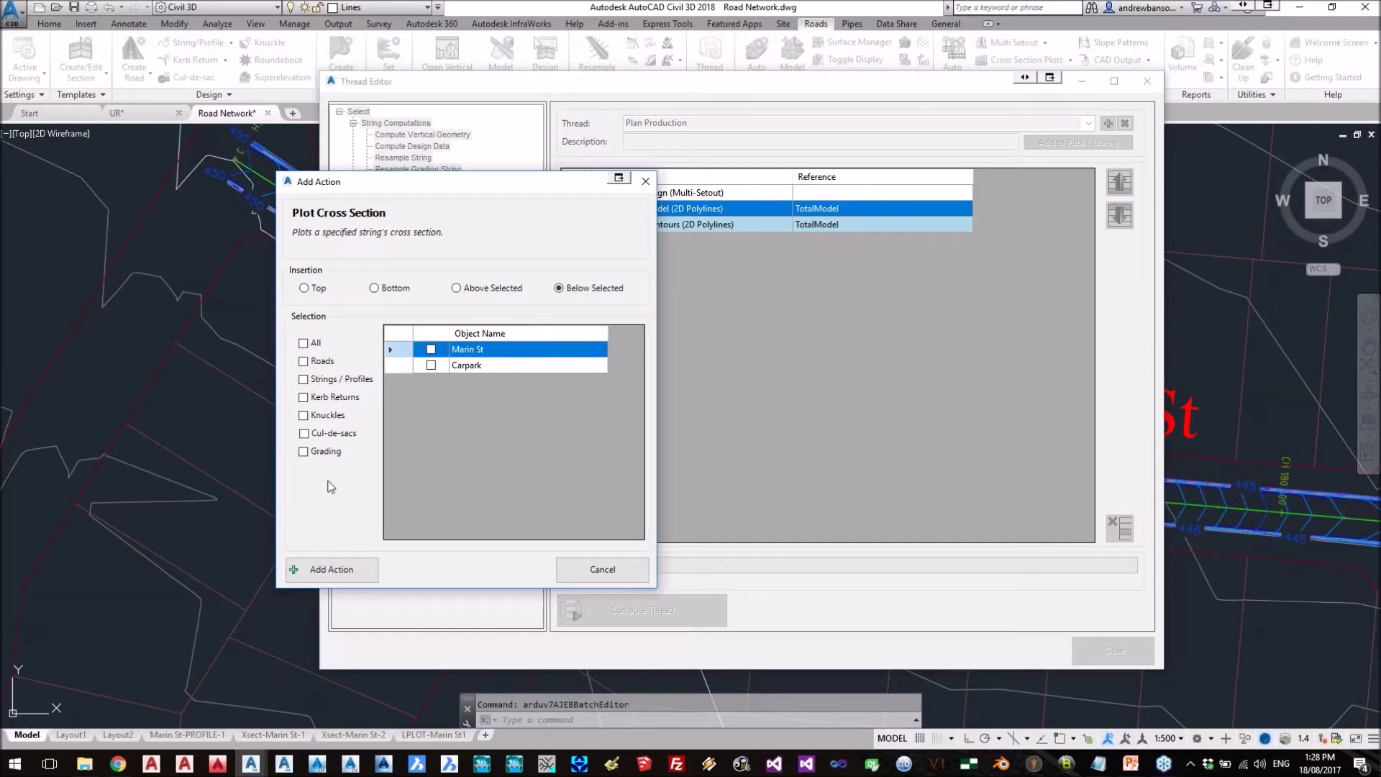
pyautogui.click(303, 398)
pyautogui.click(303, 398)
pyautogui.click(431, 350)
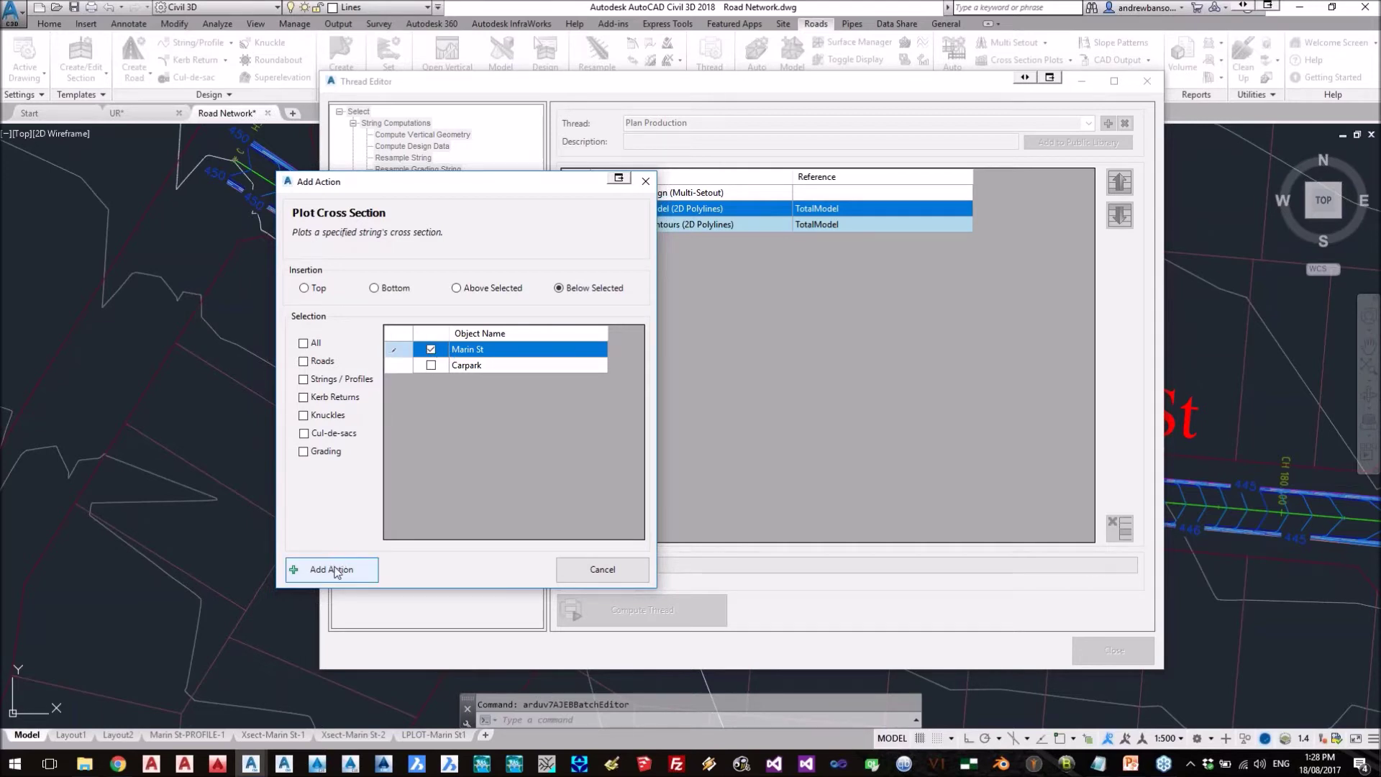
pyautogui.click(335, 569)
pyautogui.click(676, 225)
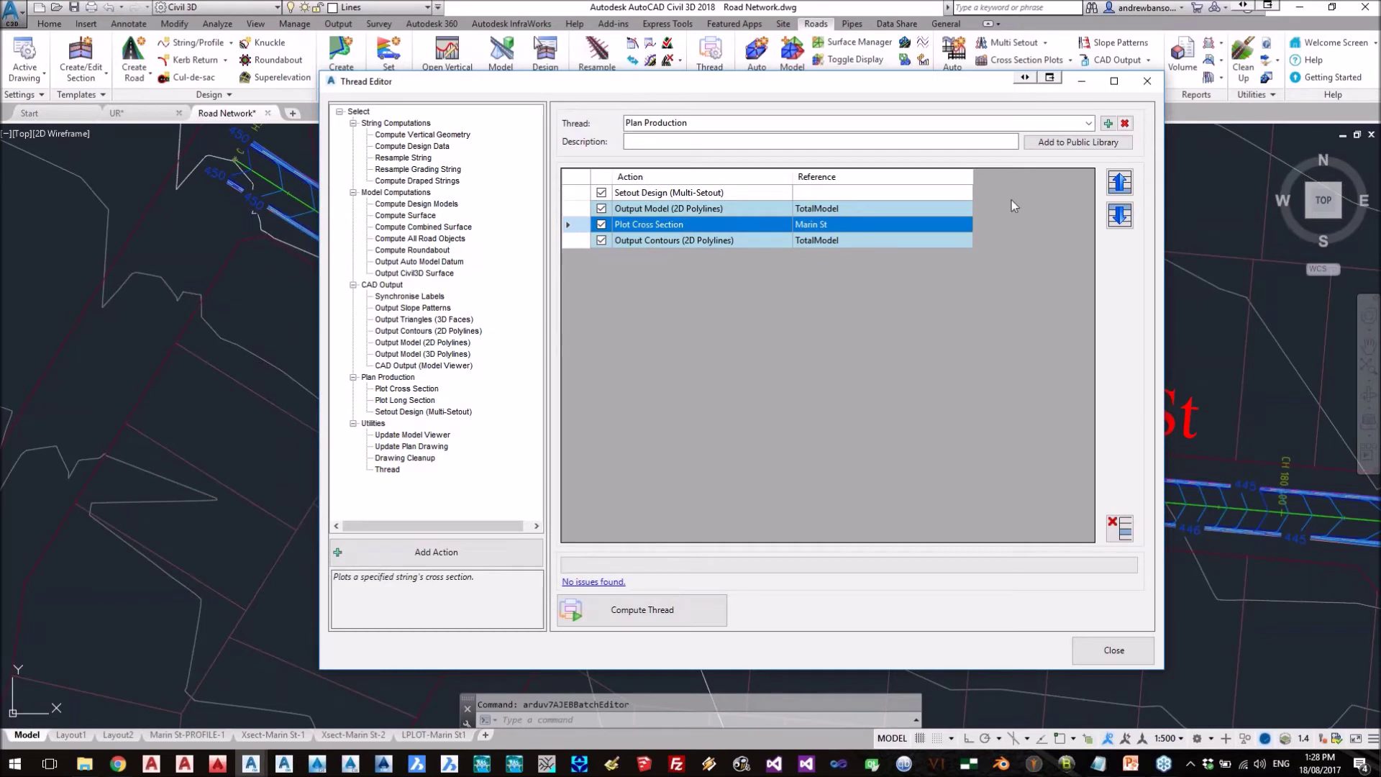
pyautogui.click(1118, 218)
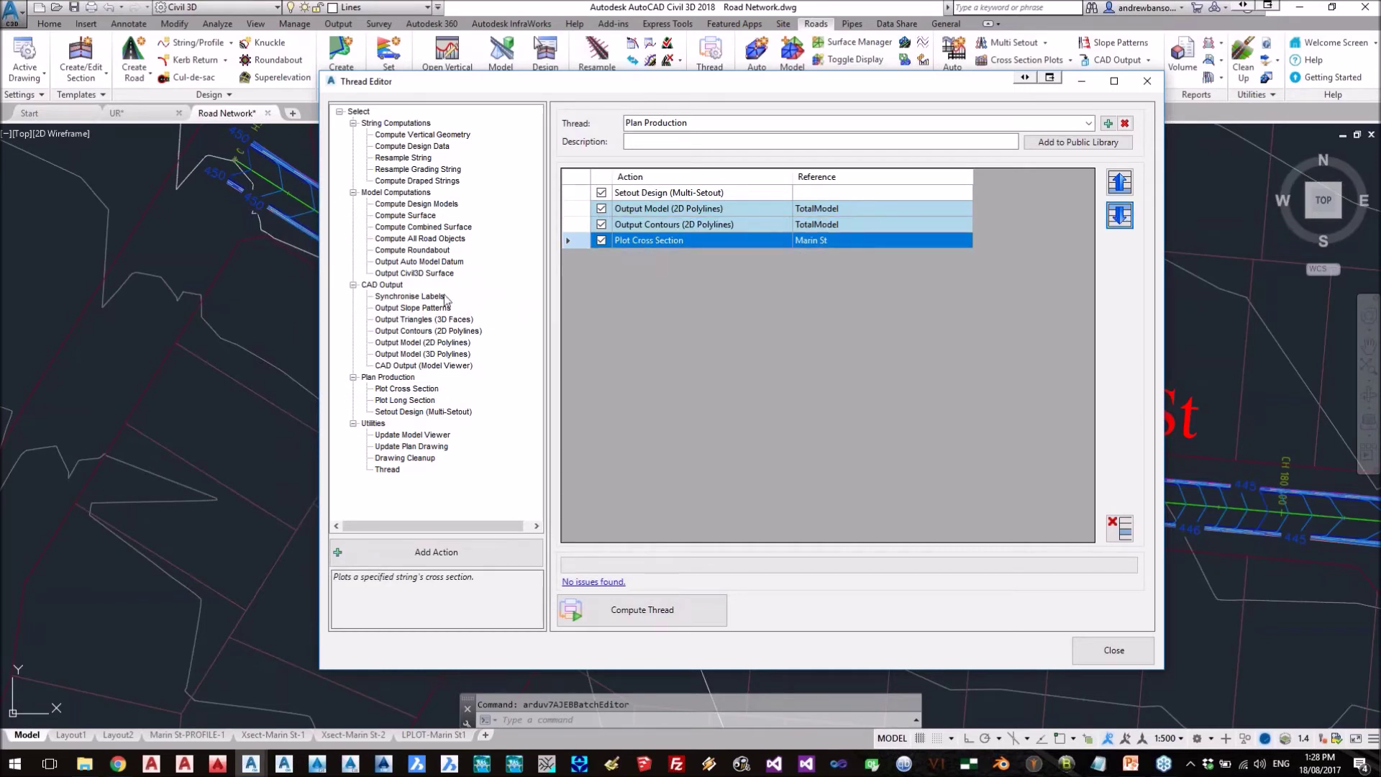
# - Add a Plot Long Section action for Marin St at the bottom of the thread
pyautogui.click(407, 400)
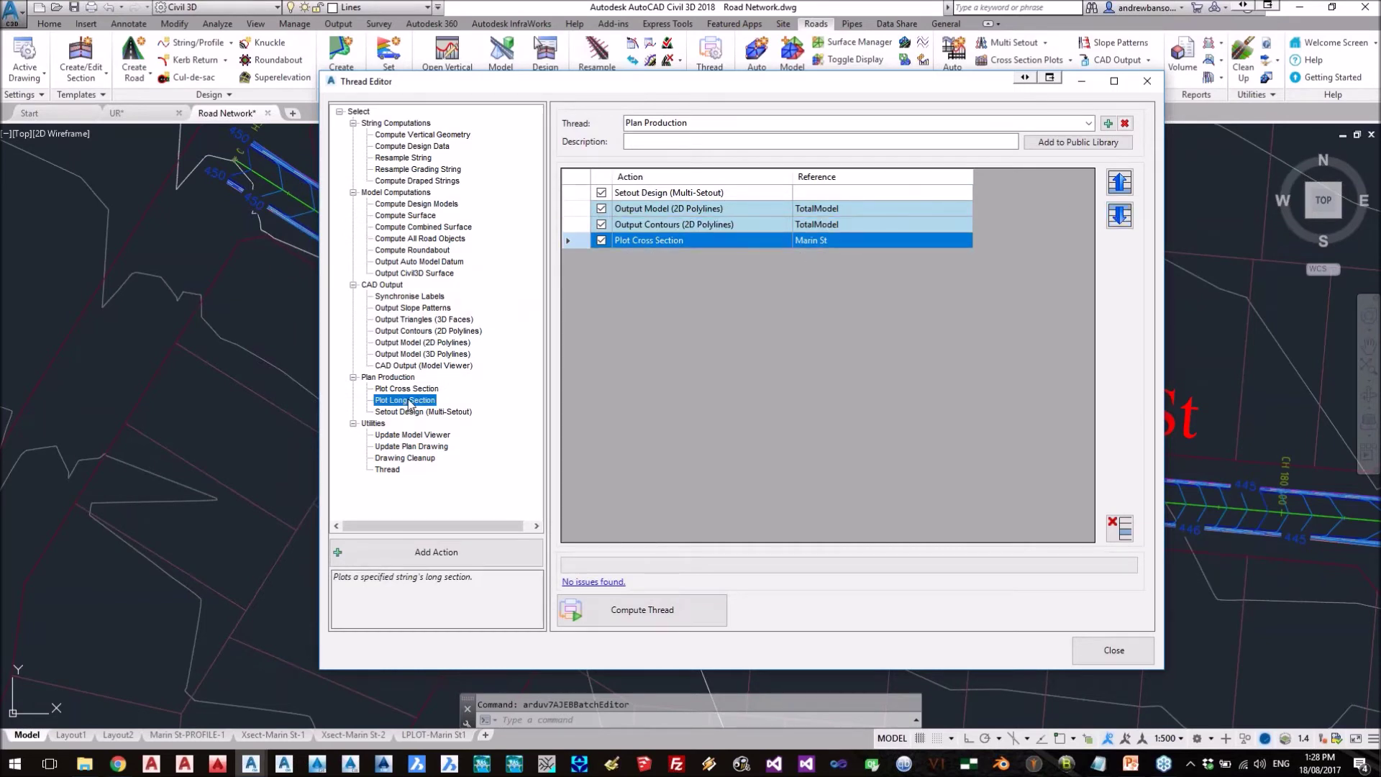
pyautogui.doubleClick(407, 400)
pyautogui.click(432, 351)
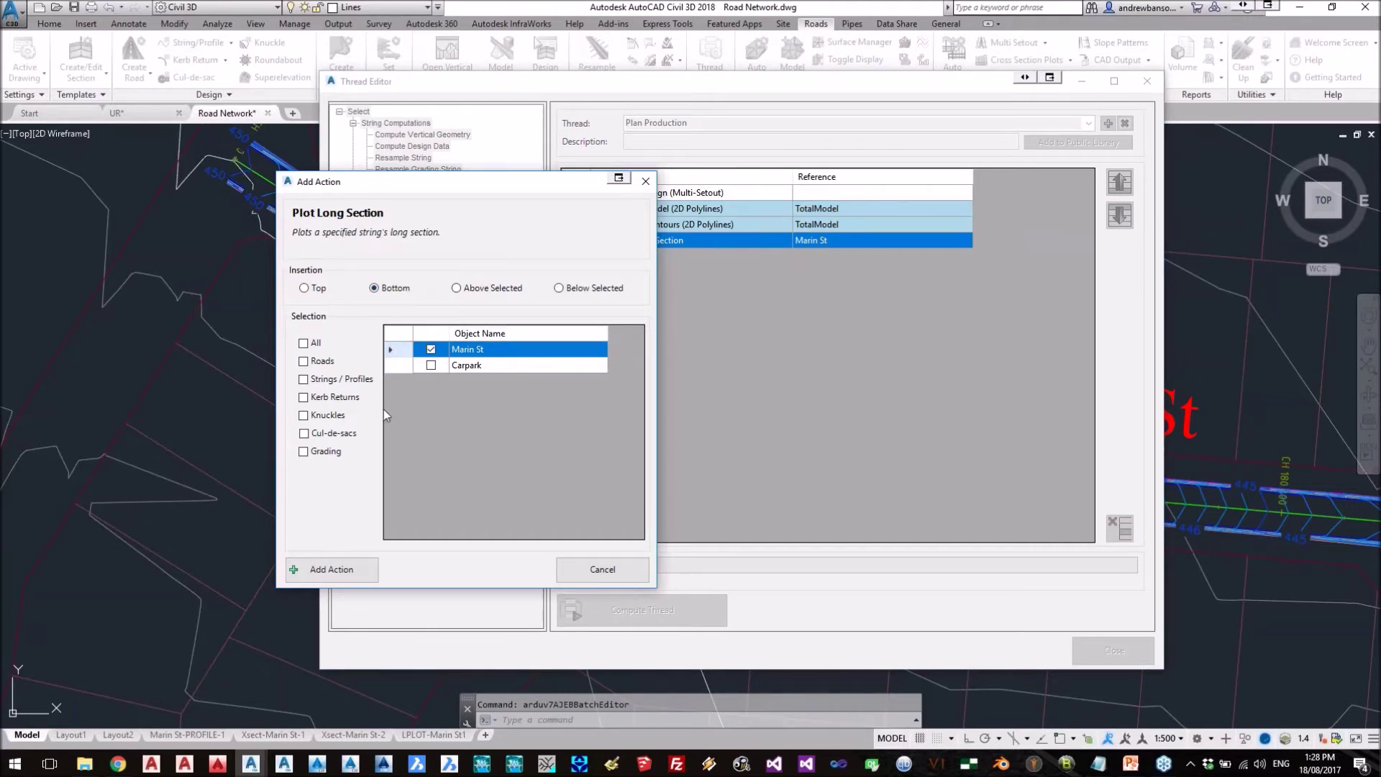
pyautogui.click(331, 569)
pyautogui.click(667, 244)
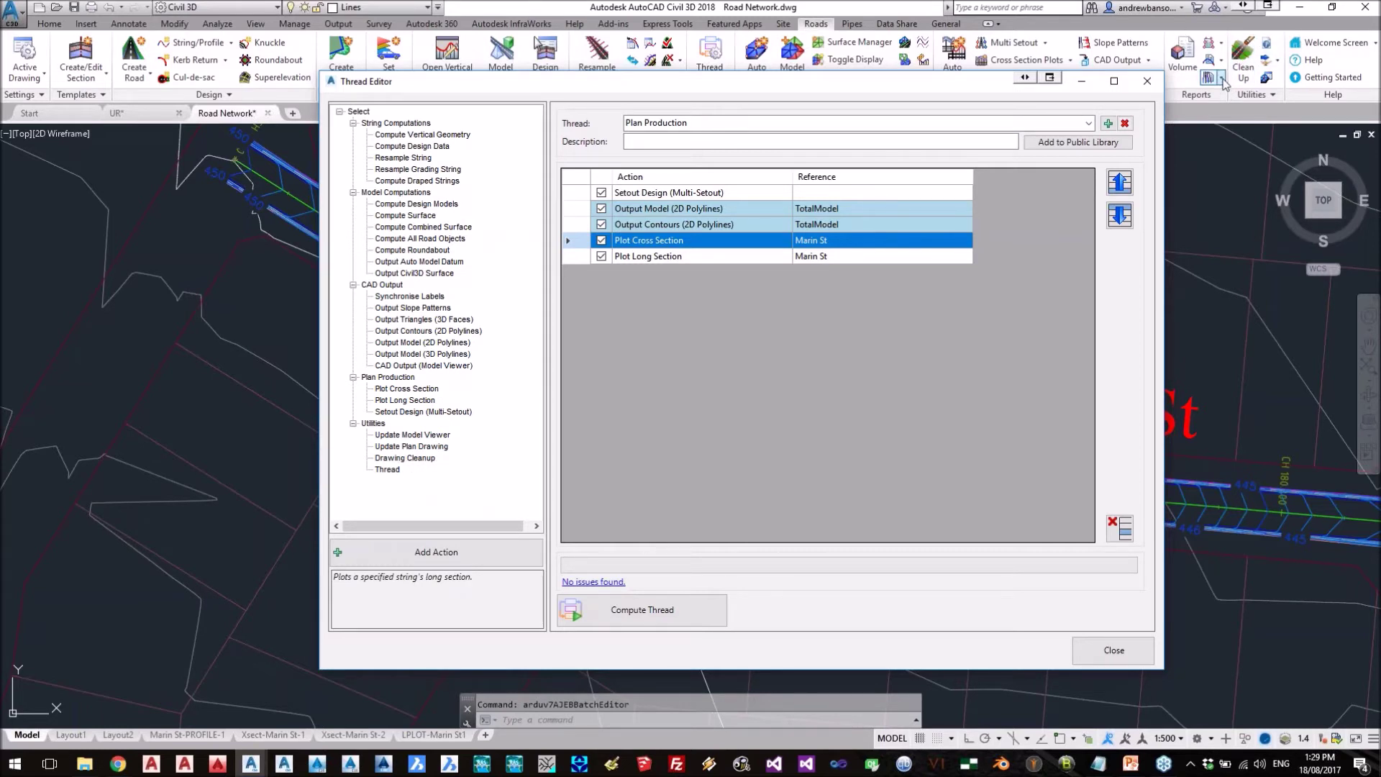
# - Check the Drawing Cleanup action's description, close the Thread Editor, and select Plan Production in the Run Threads list
pyautogui.click(422, 458)
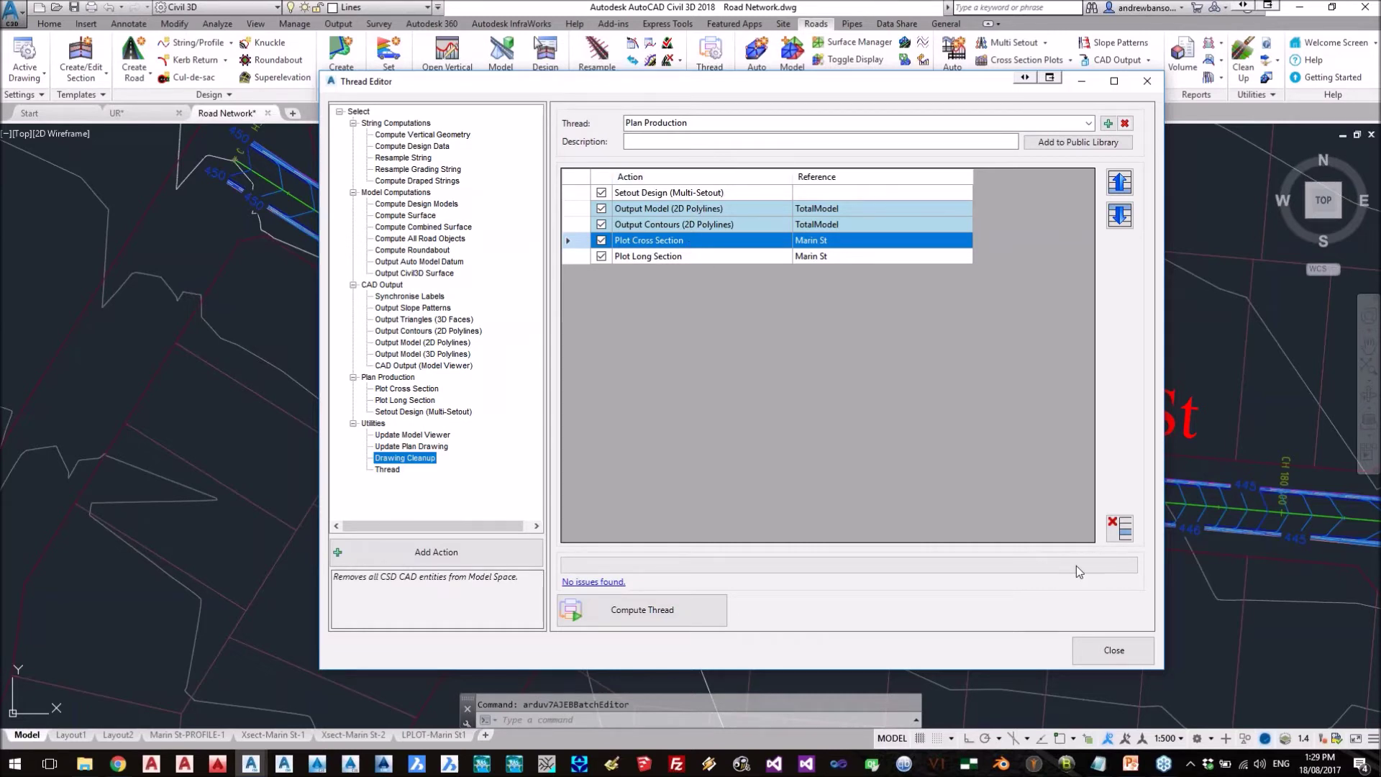
pyautogui.click(1102, 652)
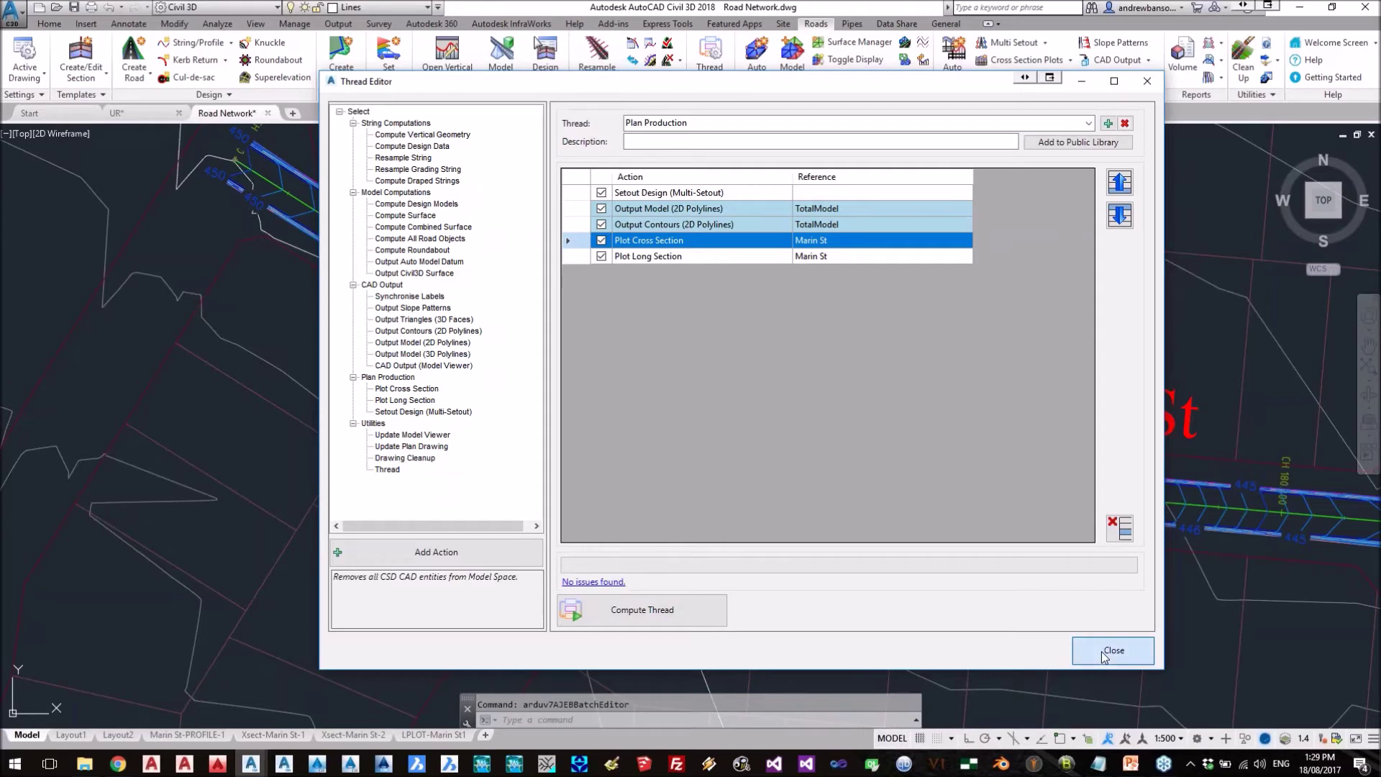
pyautogui.click(712, 76)
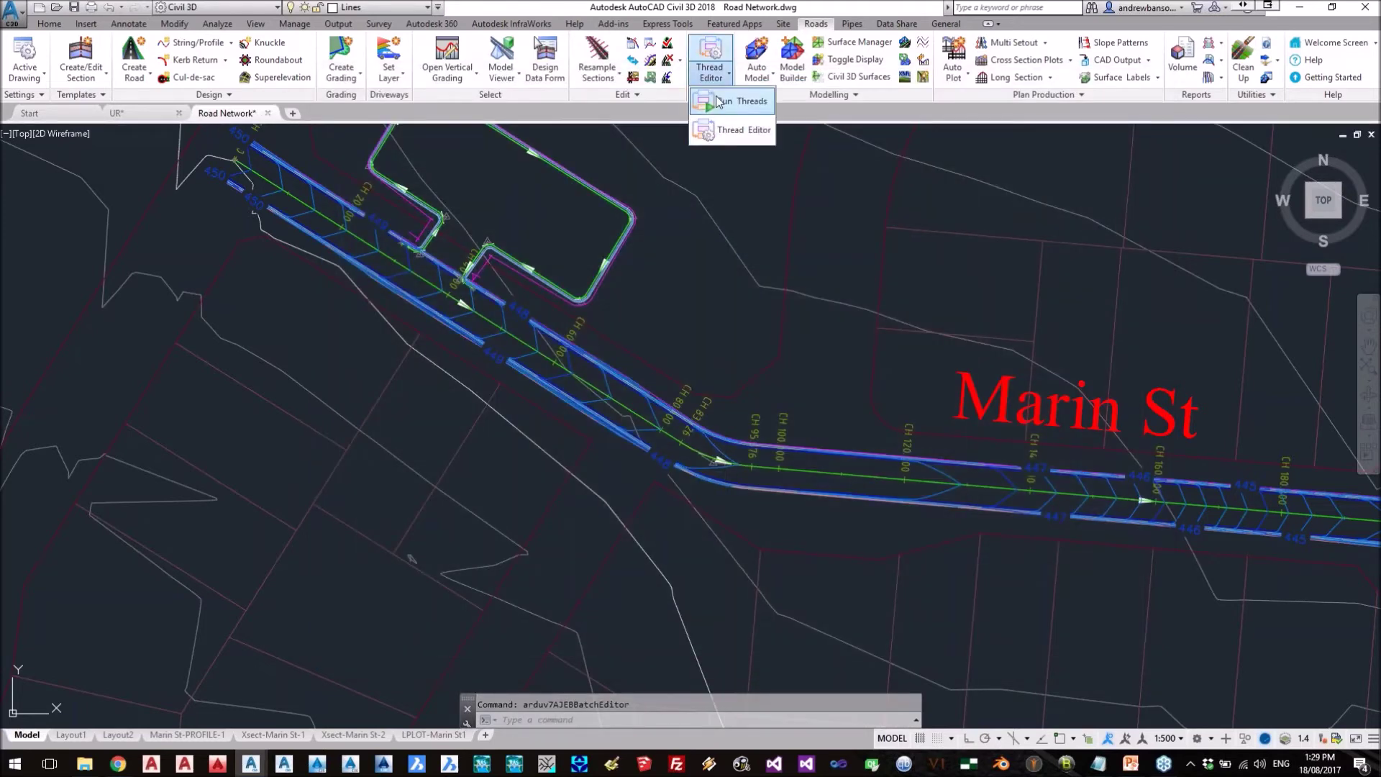
pyautogui.click(720, 102)
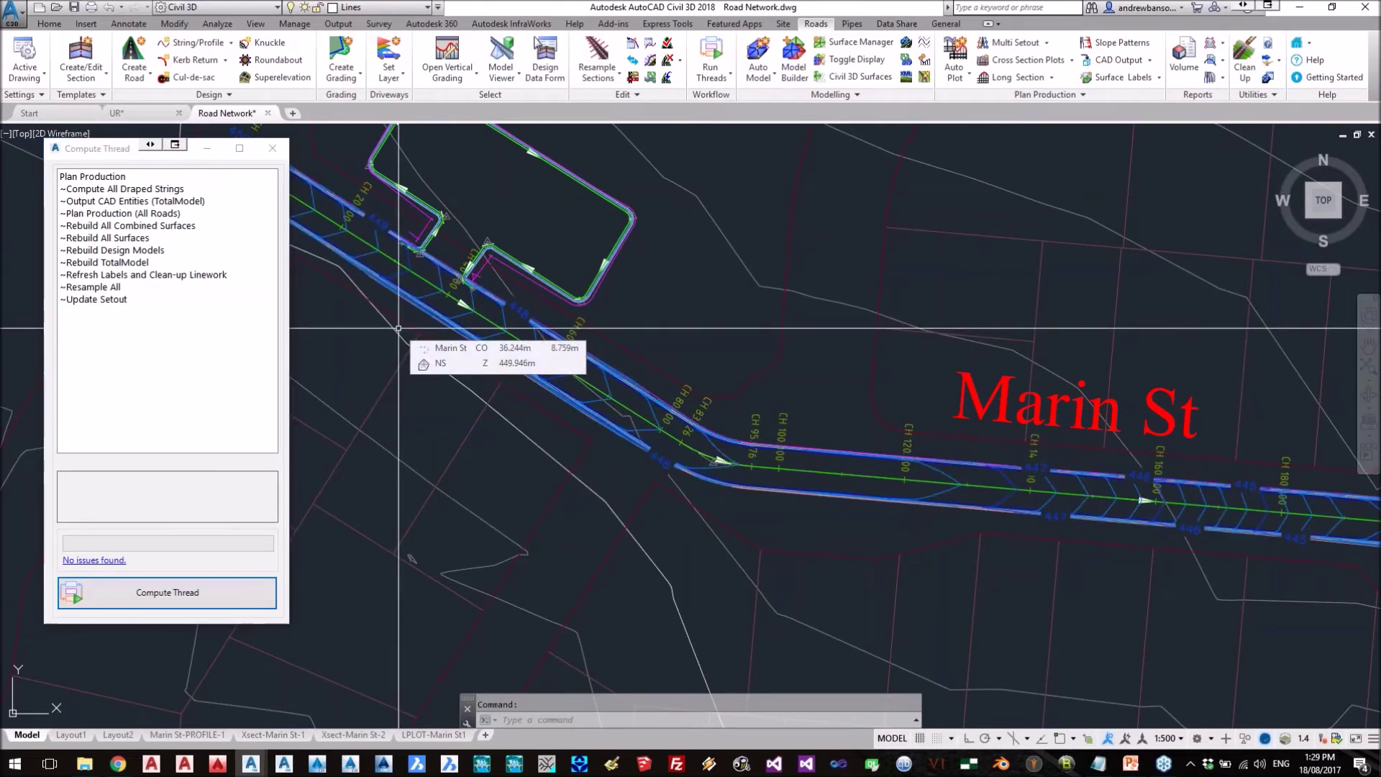
pyautogui.click(91, 180)
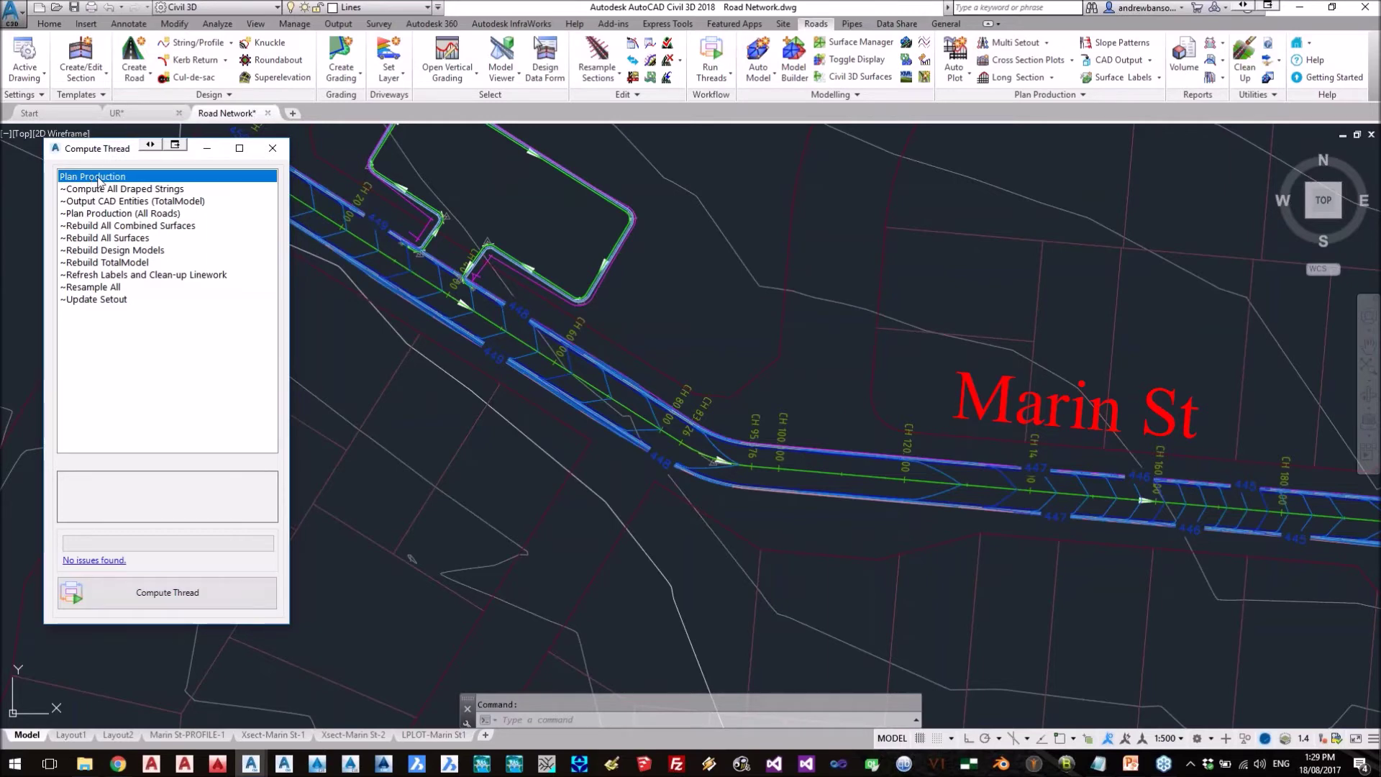
pyautogui.rightClick(106, 178)
pyautogui.click(120, 184)
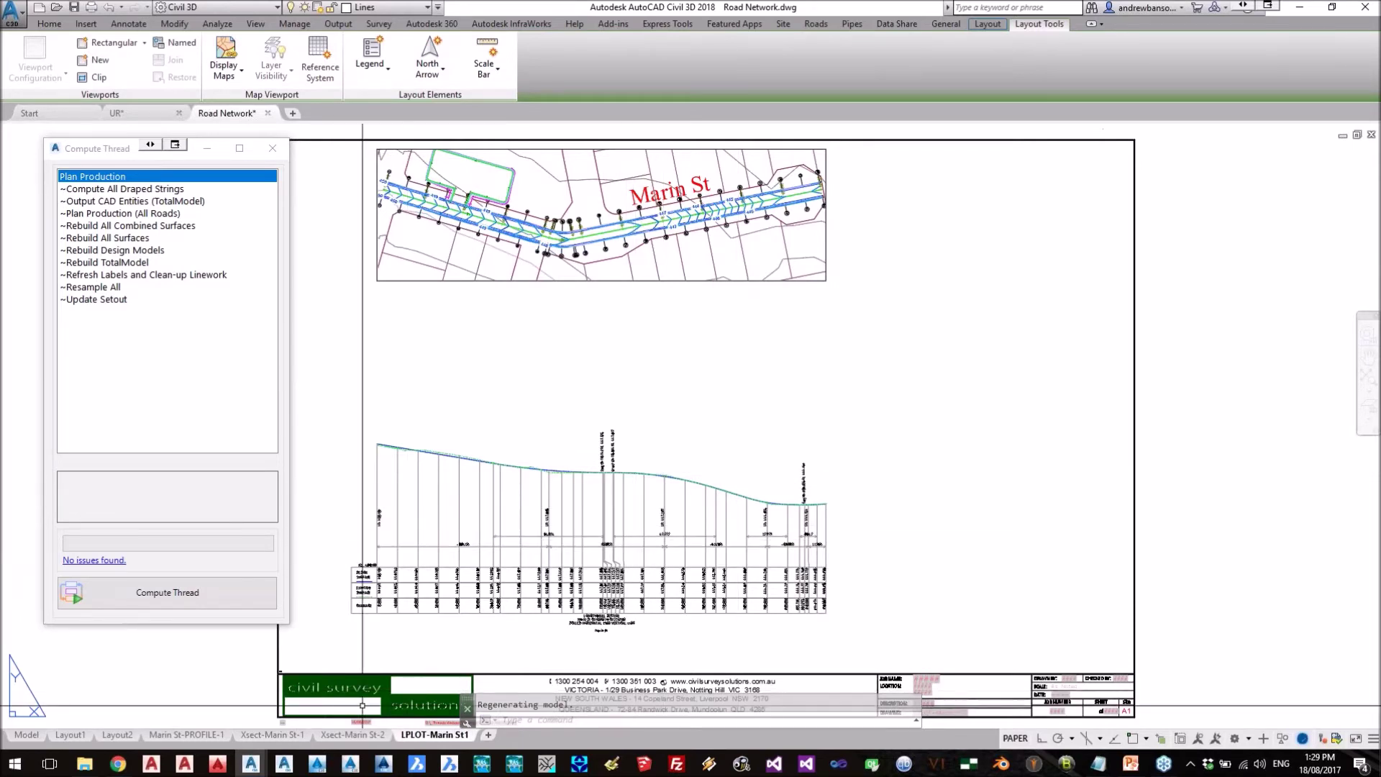
# - Review the Xsect-Marin St-2 and Xsect-Marin St-1 layouts and inspect the contours and road linework in model space
pyautogui.click(354, 734)
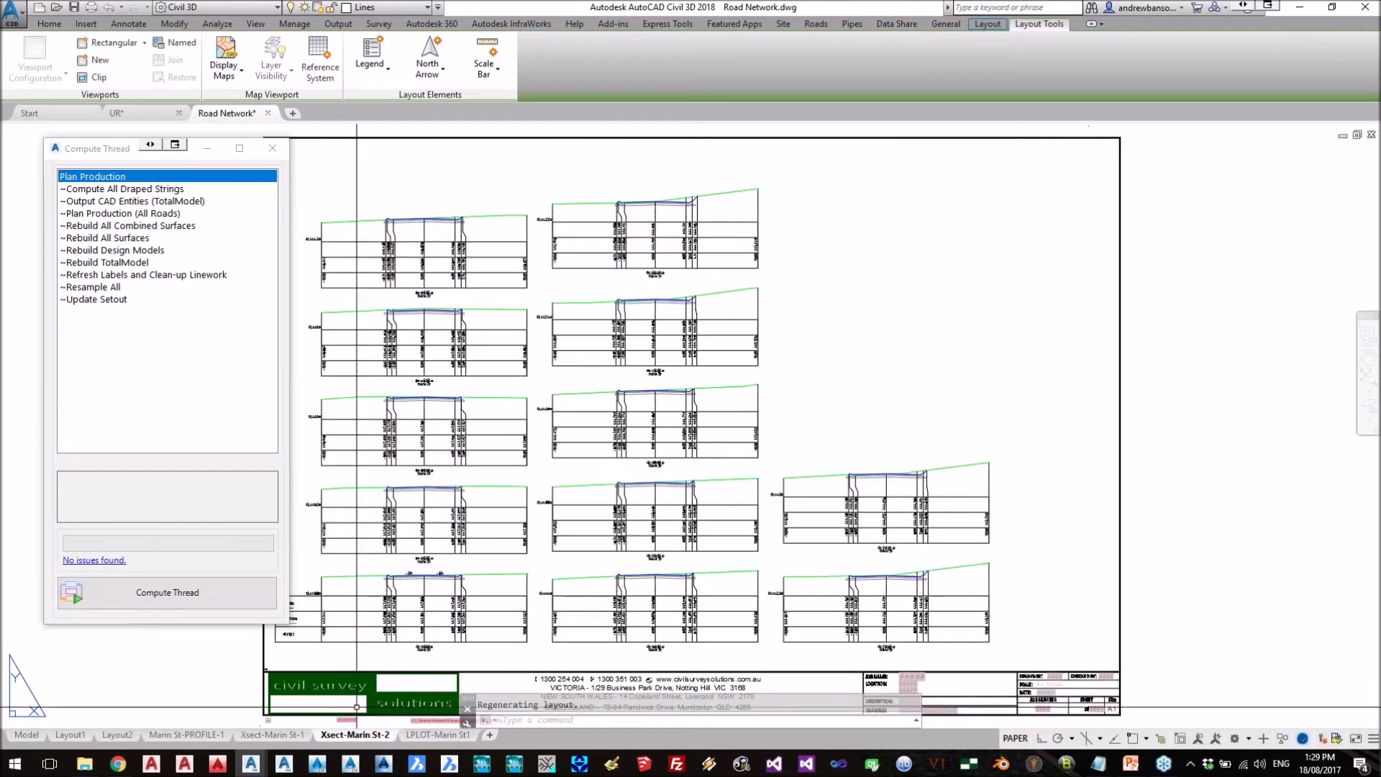
pyautogui.click(279, 735)
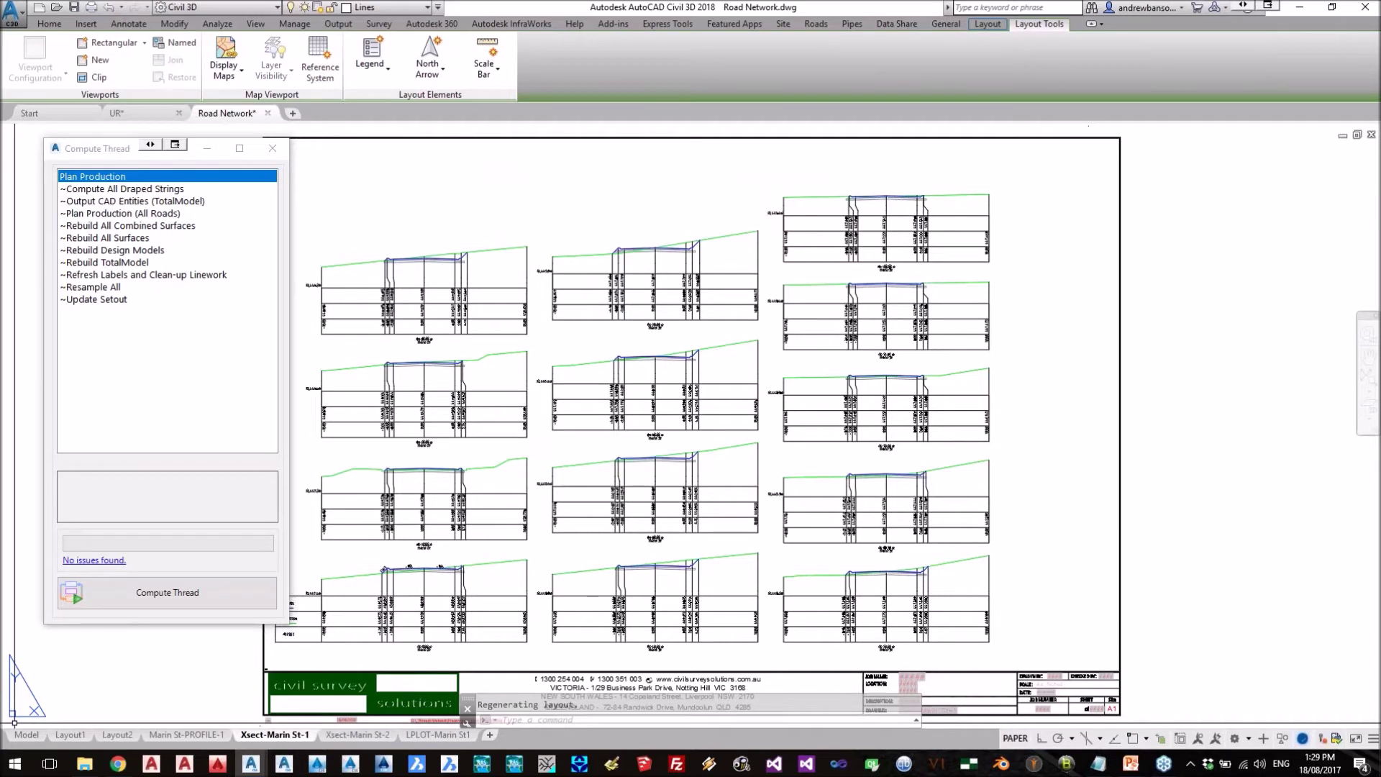
pyautogui.click(26, 734)
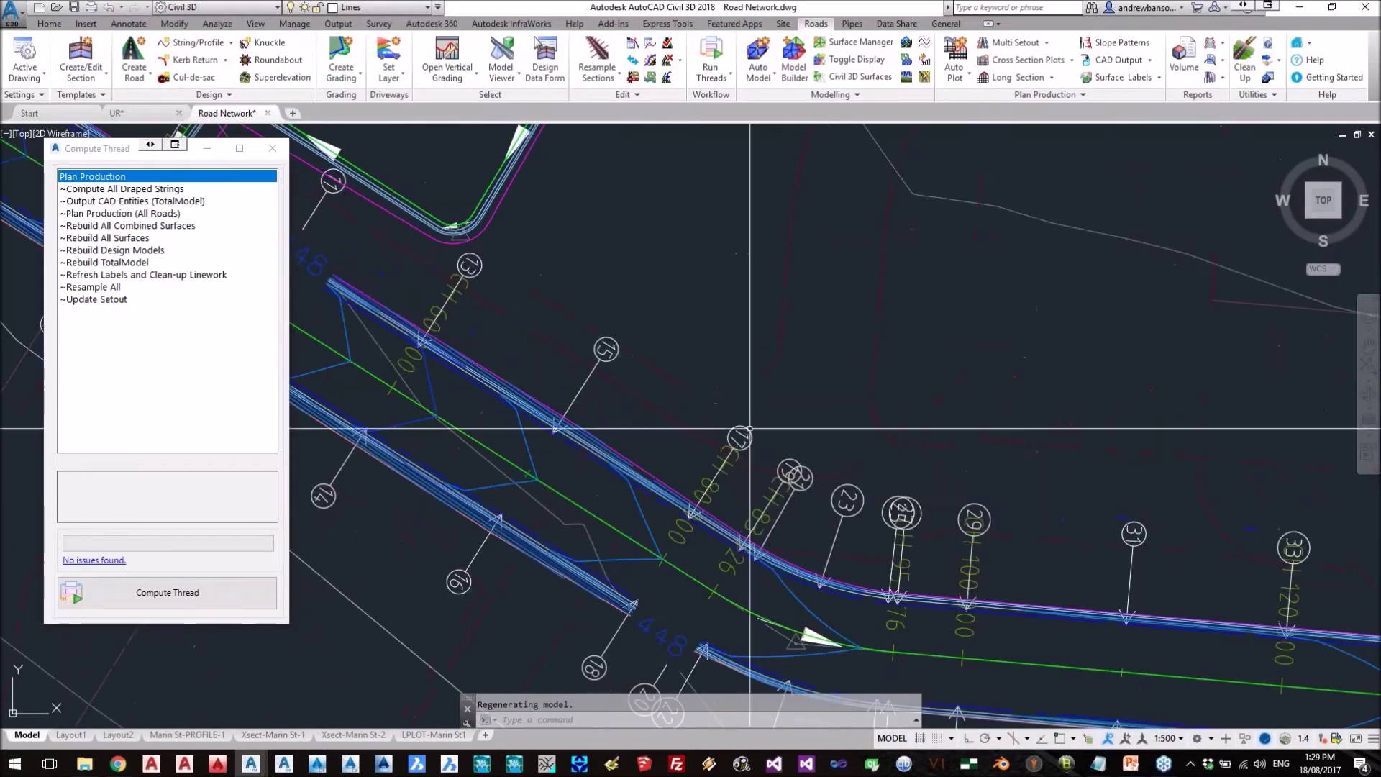
pyautogui.scroll(-5, 719, 429)
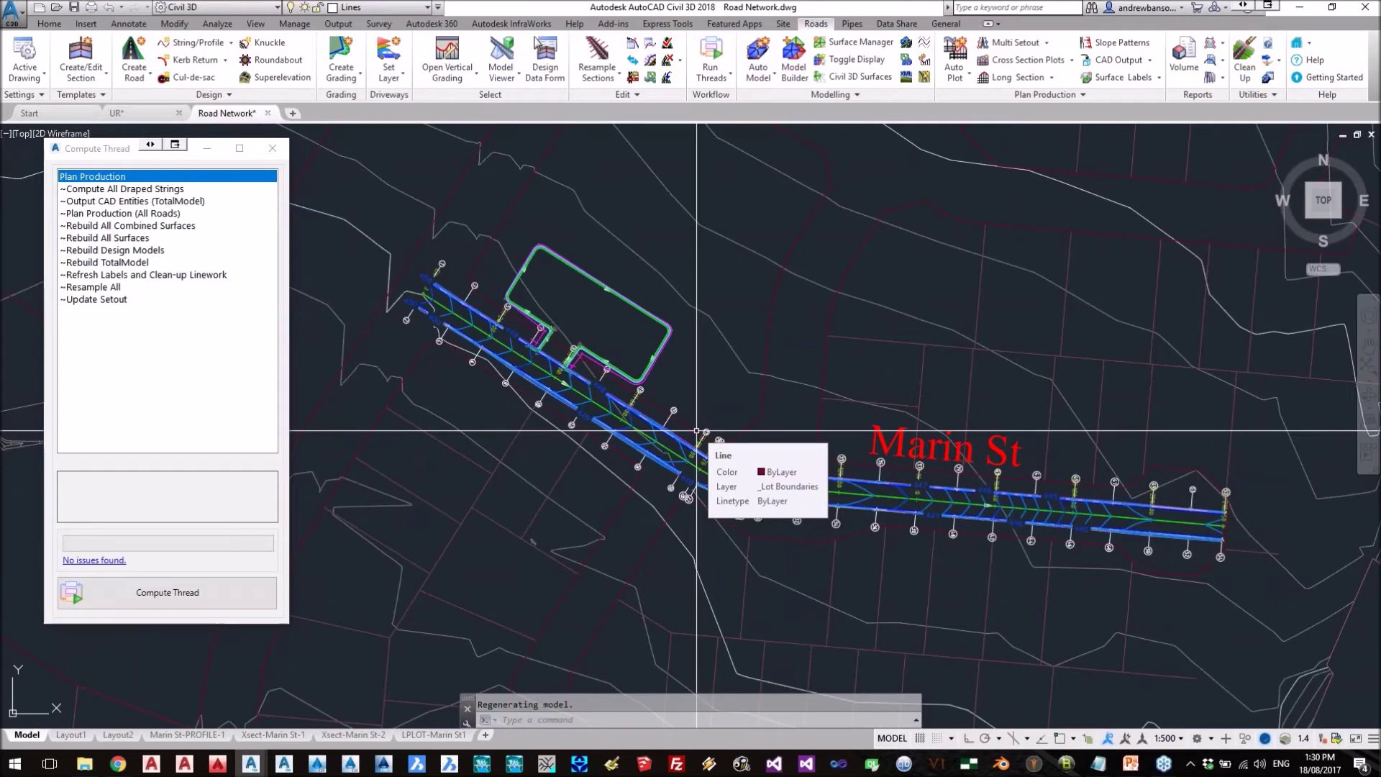
pyautogui.scroll(6, 696, 430)
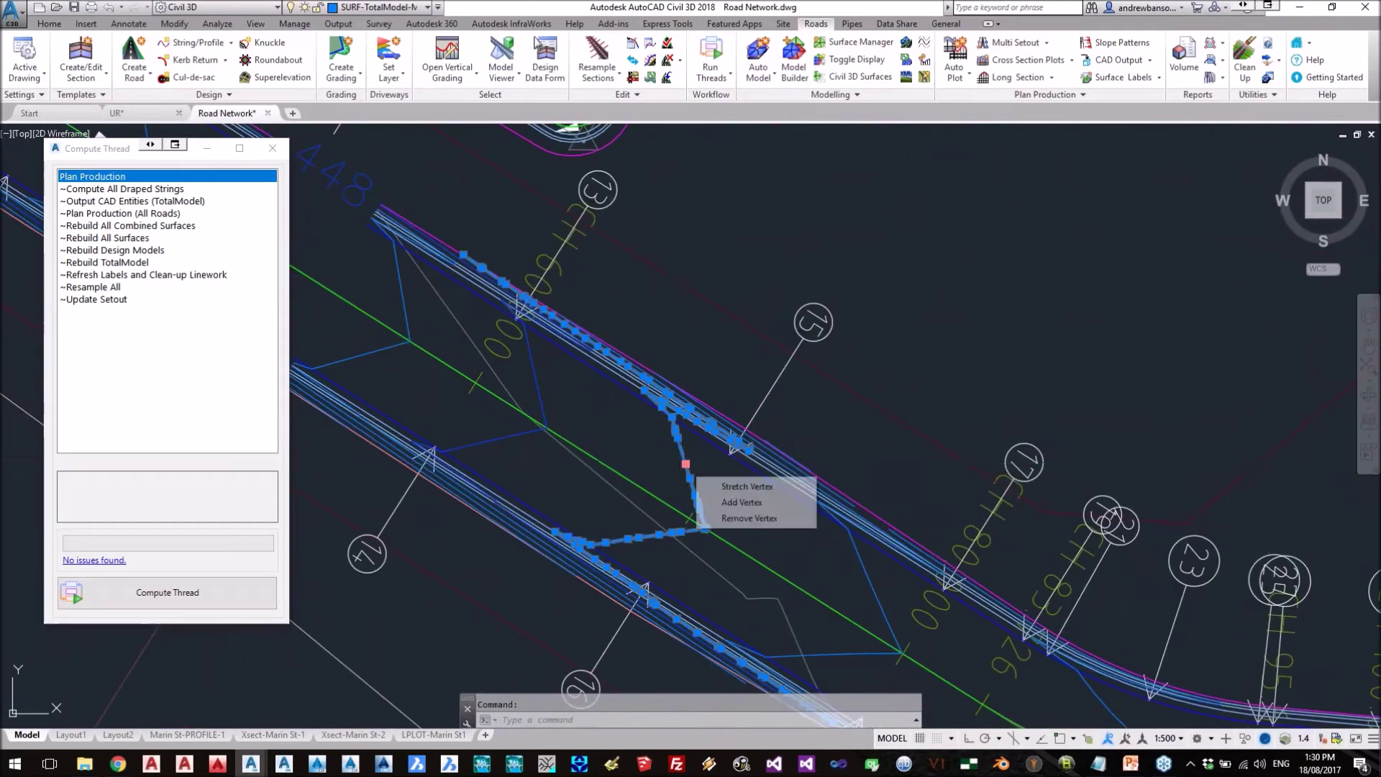
pyautogui.press('Escape')
pyautogui.scroll(5, 824, 502)
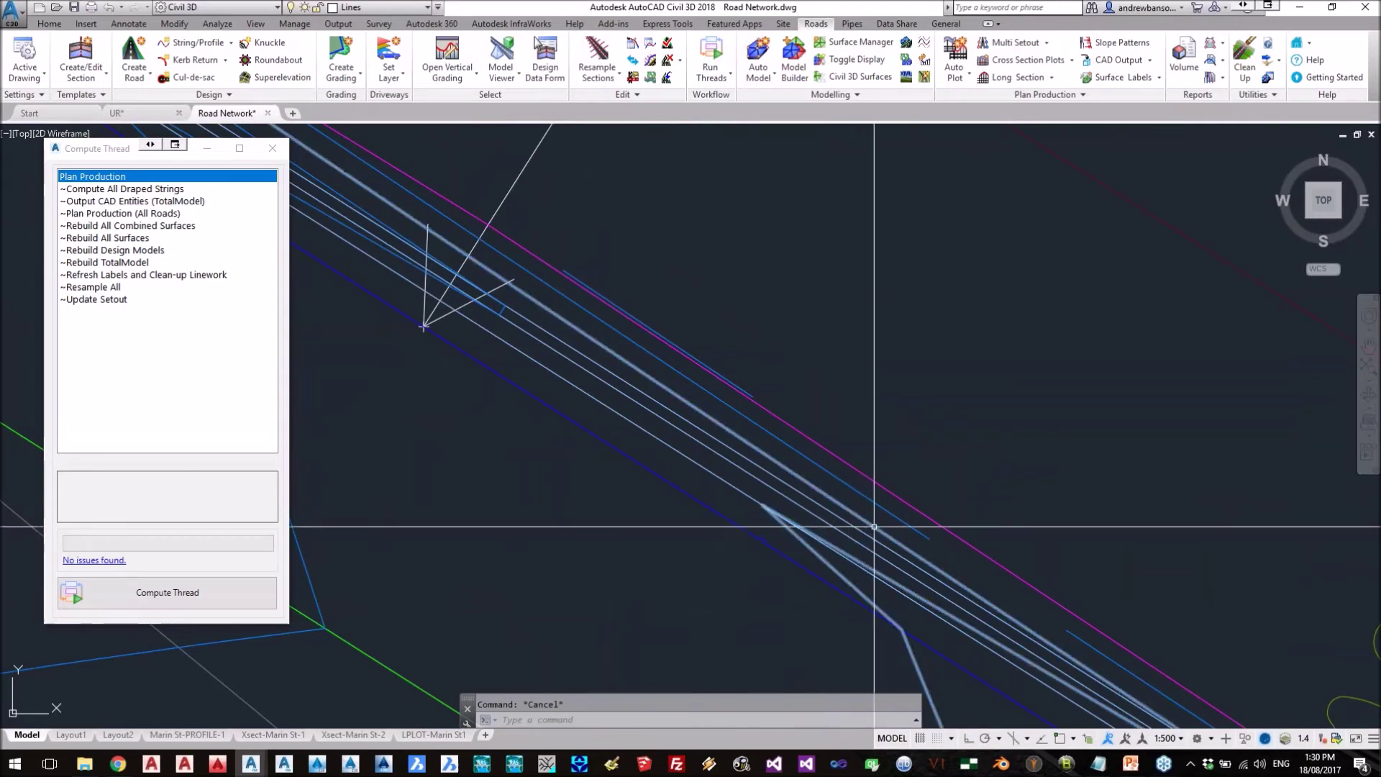
pyautogui.scroll(-5, 815, 422)
pyautogui.scroll(-2, 815, 422)
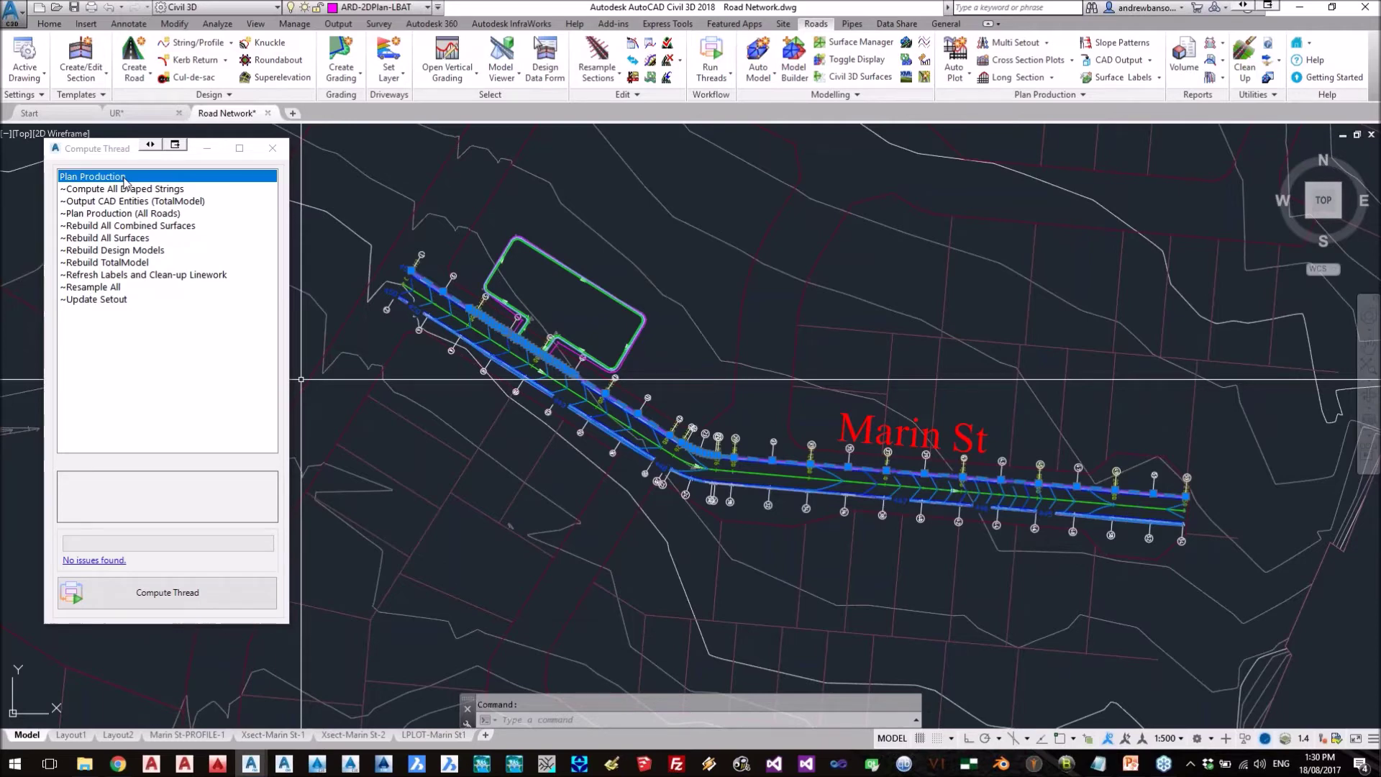
# - Disable the Plot Cross Section and Plot Long Section actions for Marin St in the Plan Production thread and close the Thread Editor
pyautogui.doubleClick(117, 177)
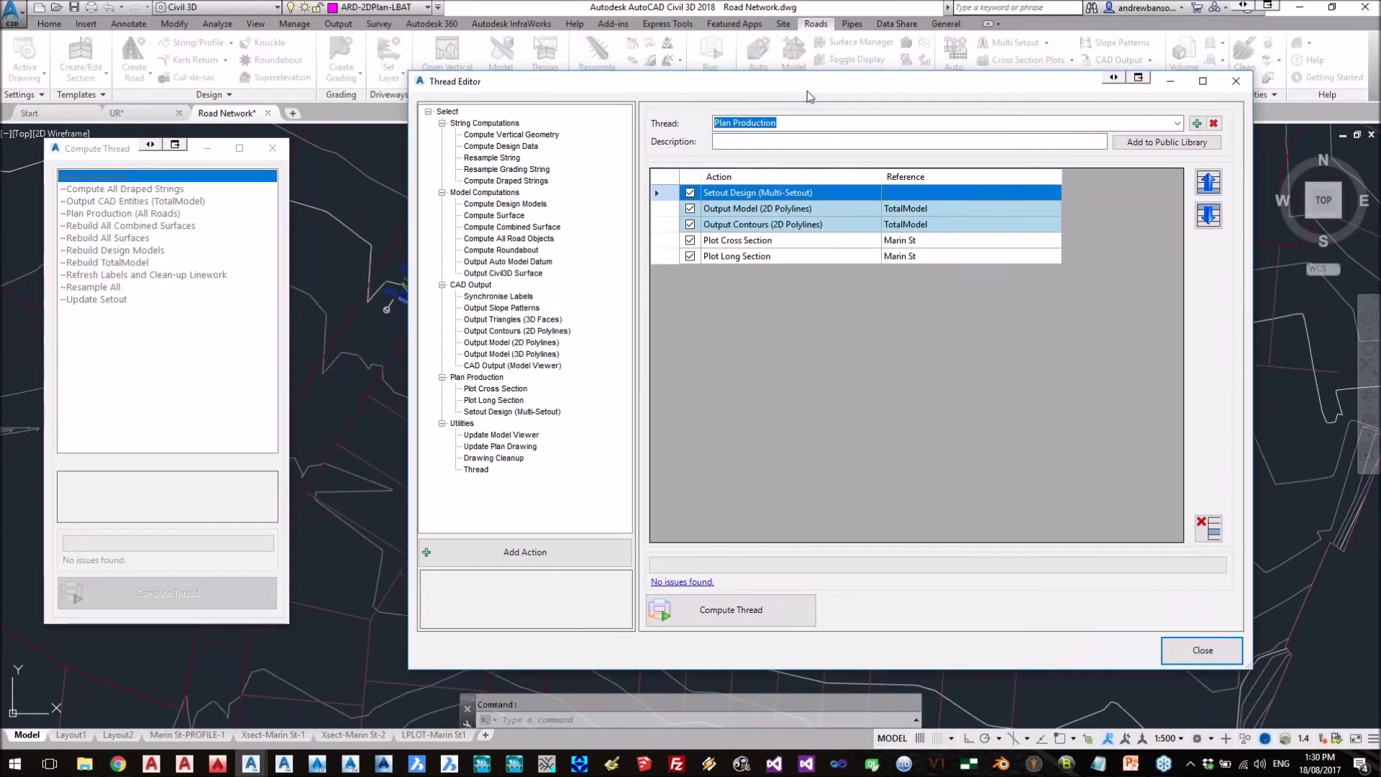
pyautogui.click(690, 240)
pyautogui.click(690, 256)
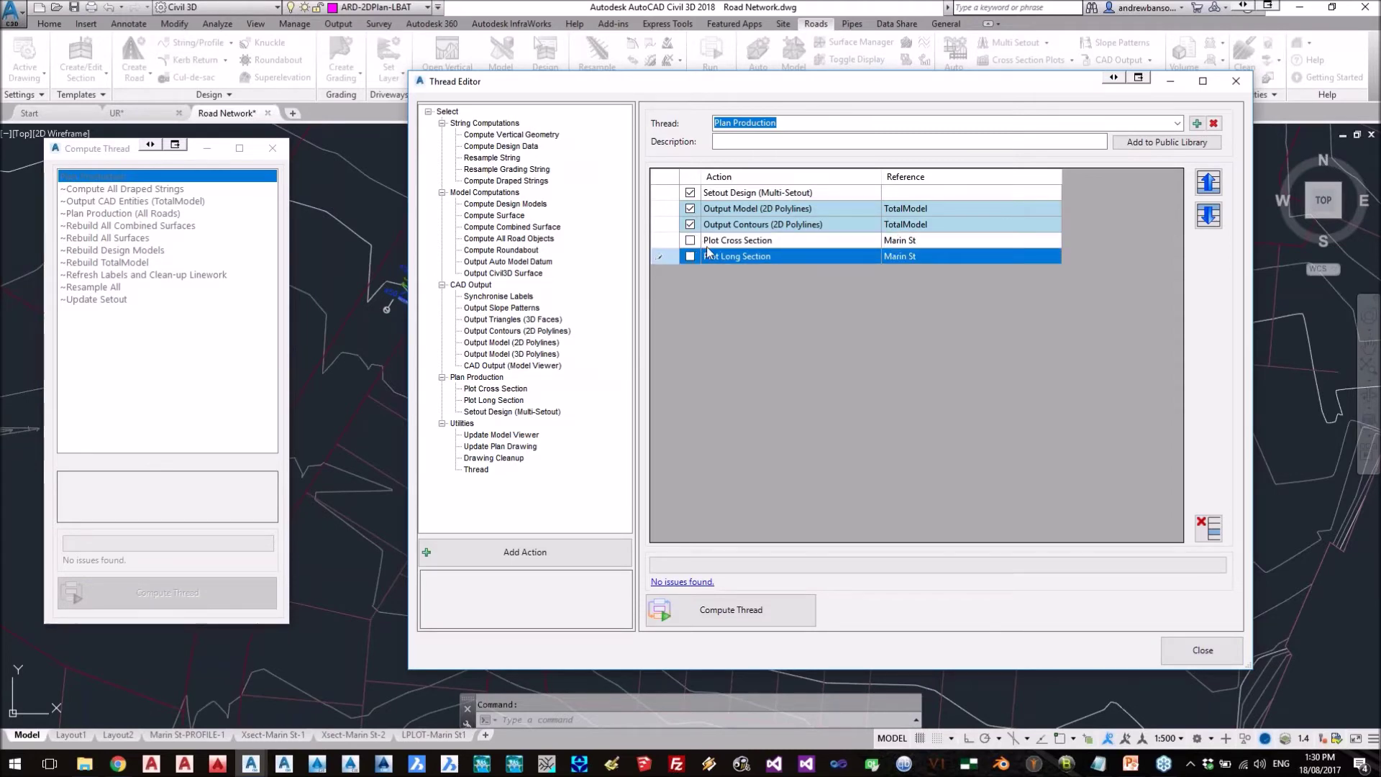
pyautogui.click(1202, 650)
# - Run the Plan Production thread on the drawing
pyautogui.click(121, 172)
pyautogui.rightClick(121, 172)
pyautogui.click(132, 182)
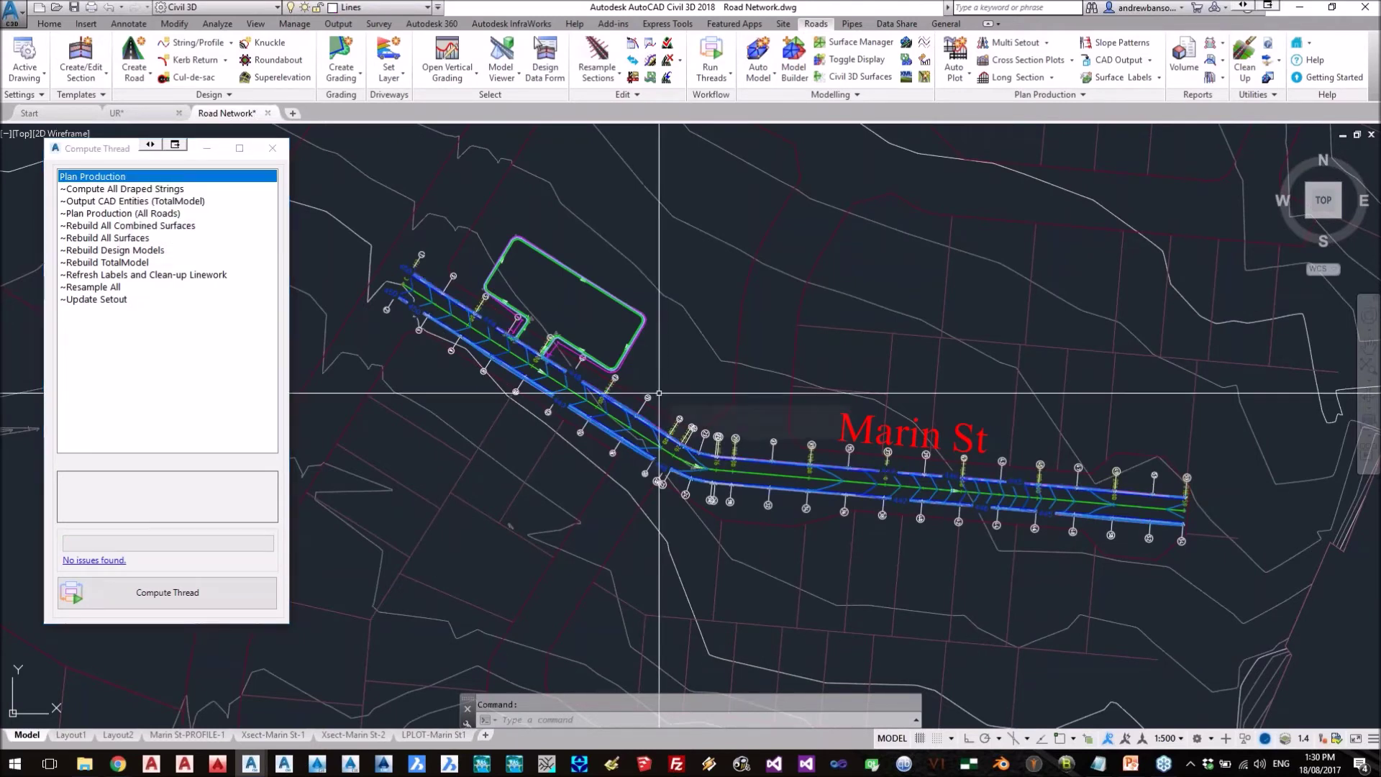
pyautogui.moveTo(659, 393)
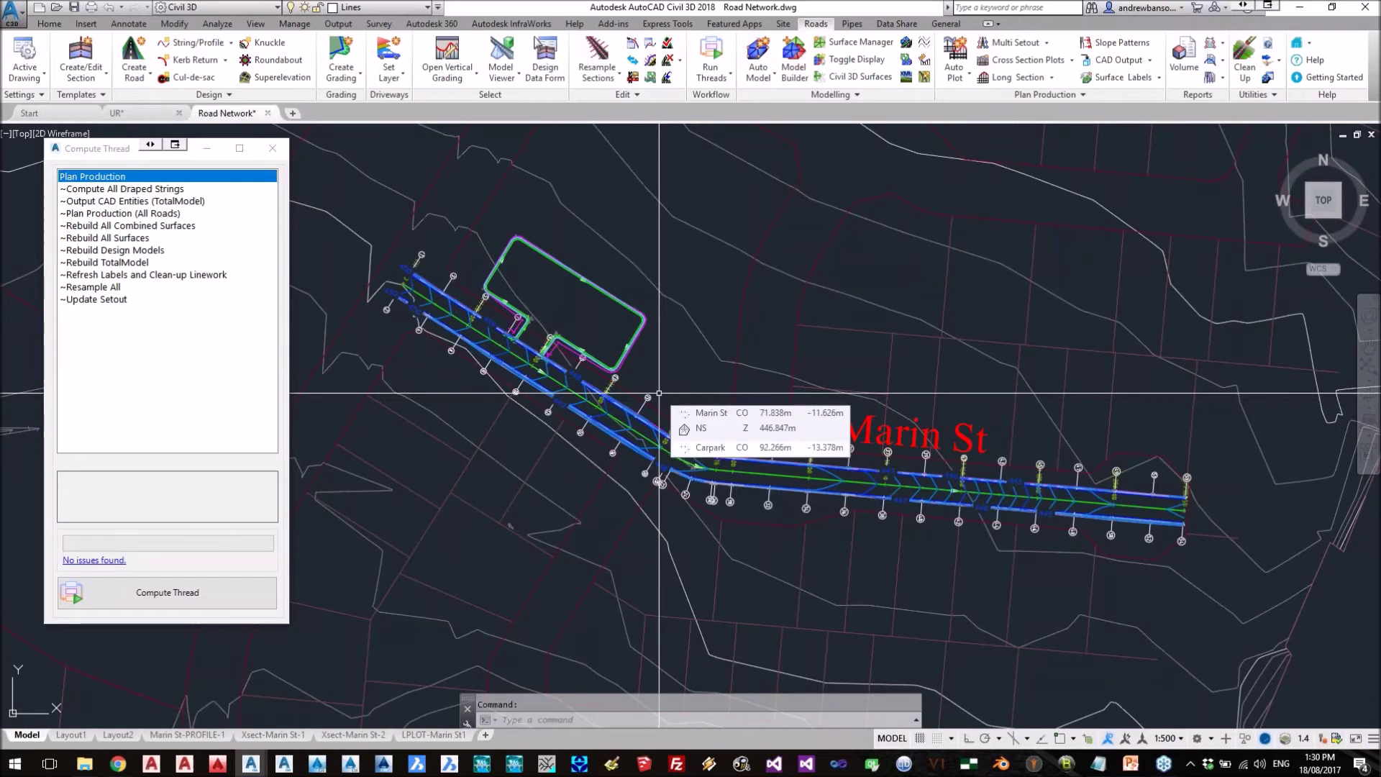
# - Check the Plan Production thread's actions and the strings, surfaces and models offered when running it on selected objects
pyautogui.doubleClick(86, 177)
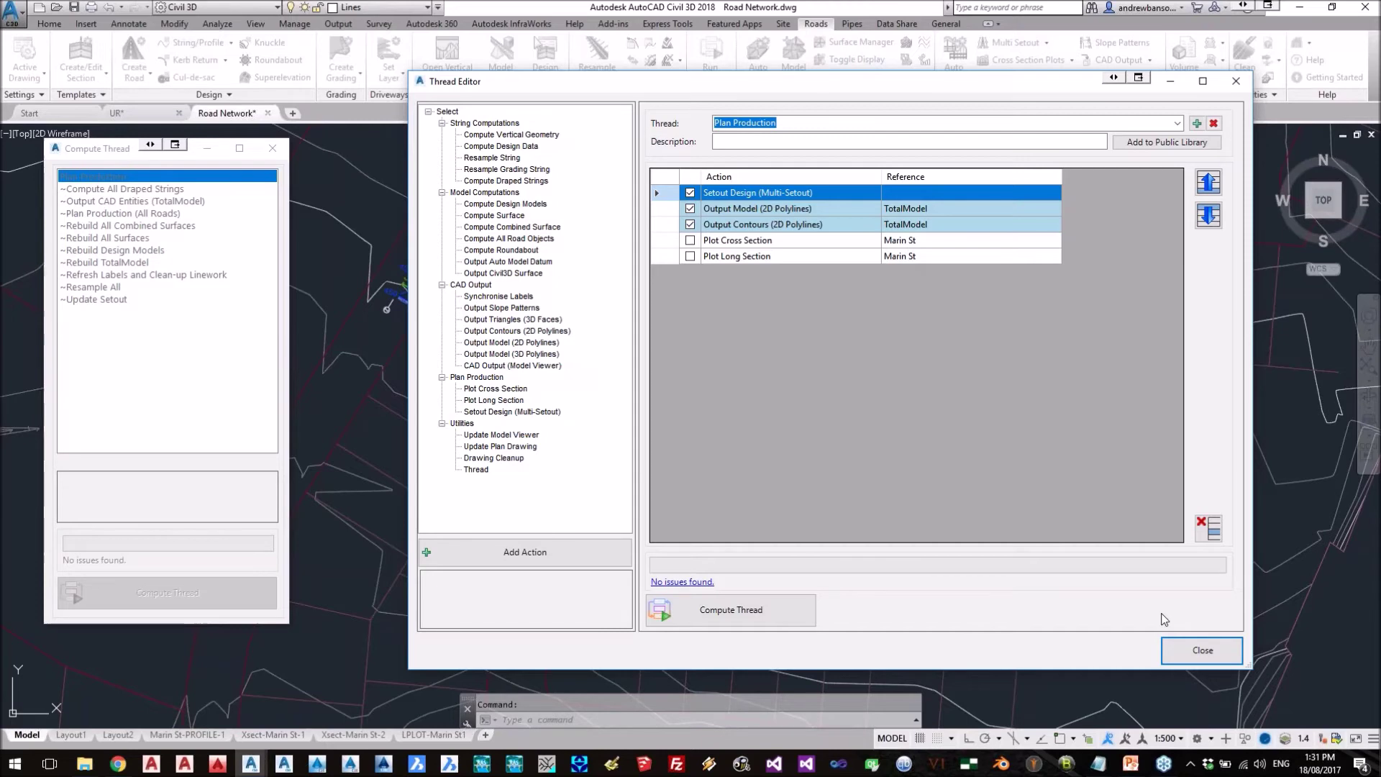
pyautogui.click(1201, 649)
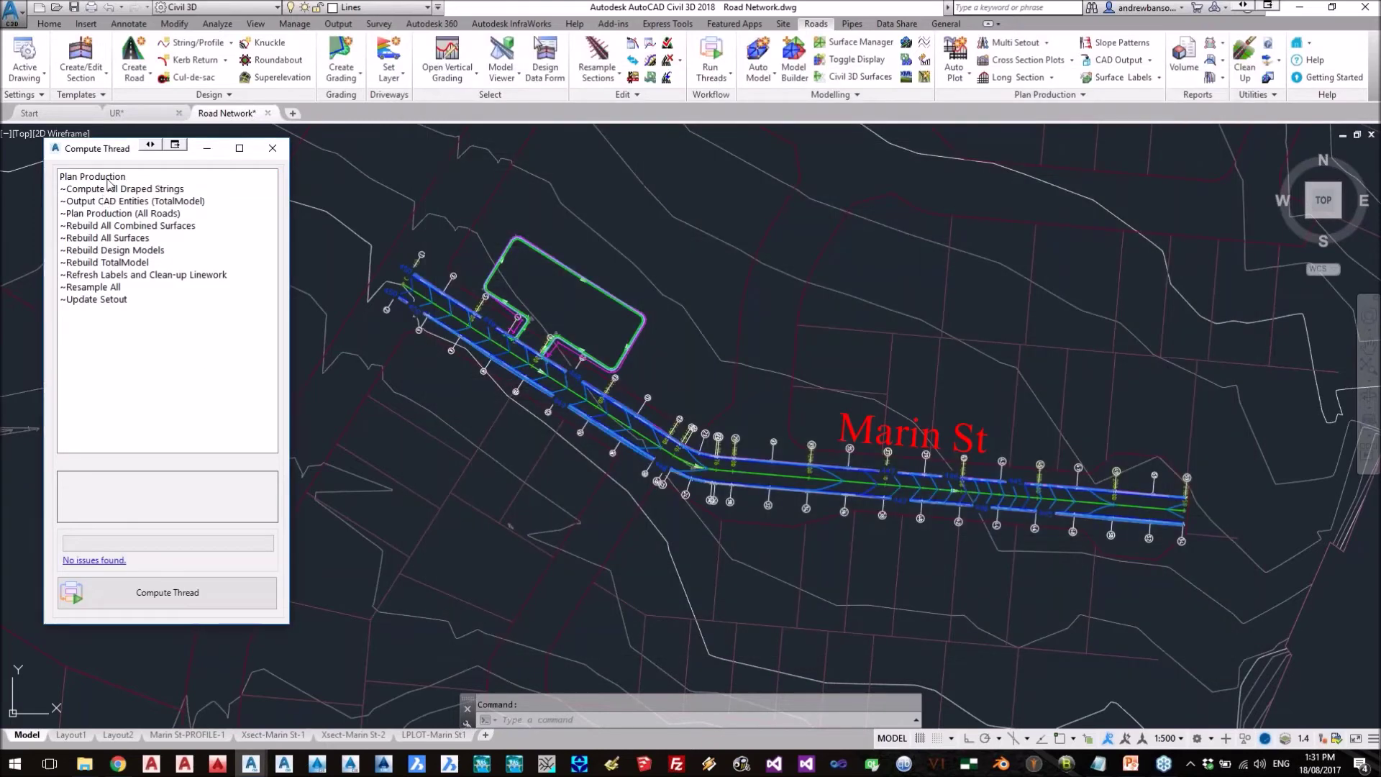
pyautogui.click(108, 178)
pyautogui.rightClick(108, 179)
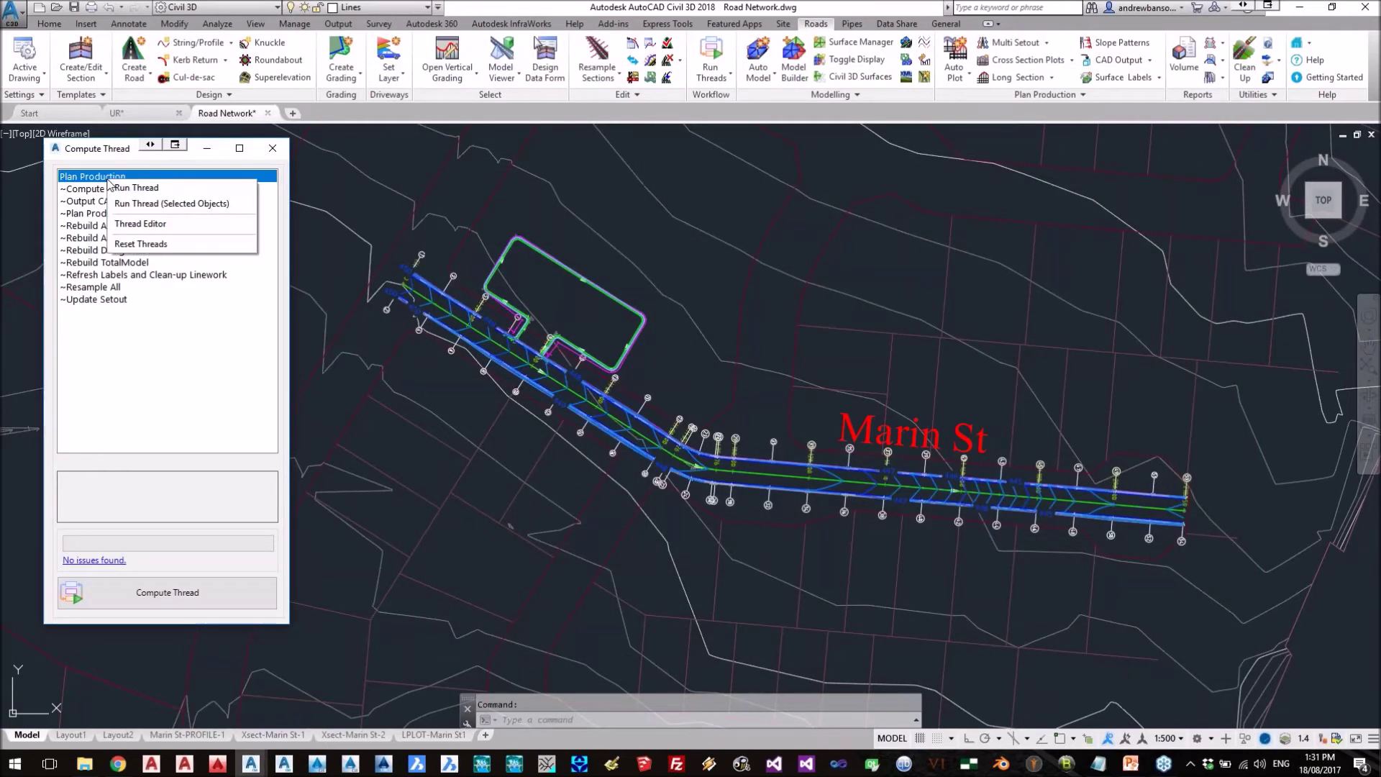
pyautogui.click(210, 205)
pyautogui.moveTo(415, 45); pyautogui.dragTo(807, 203)
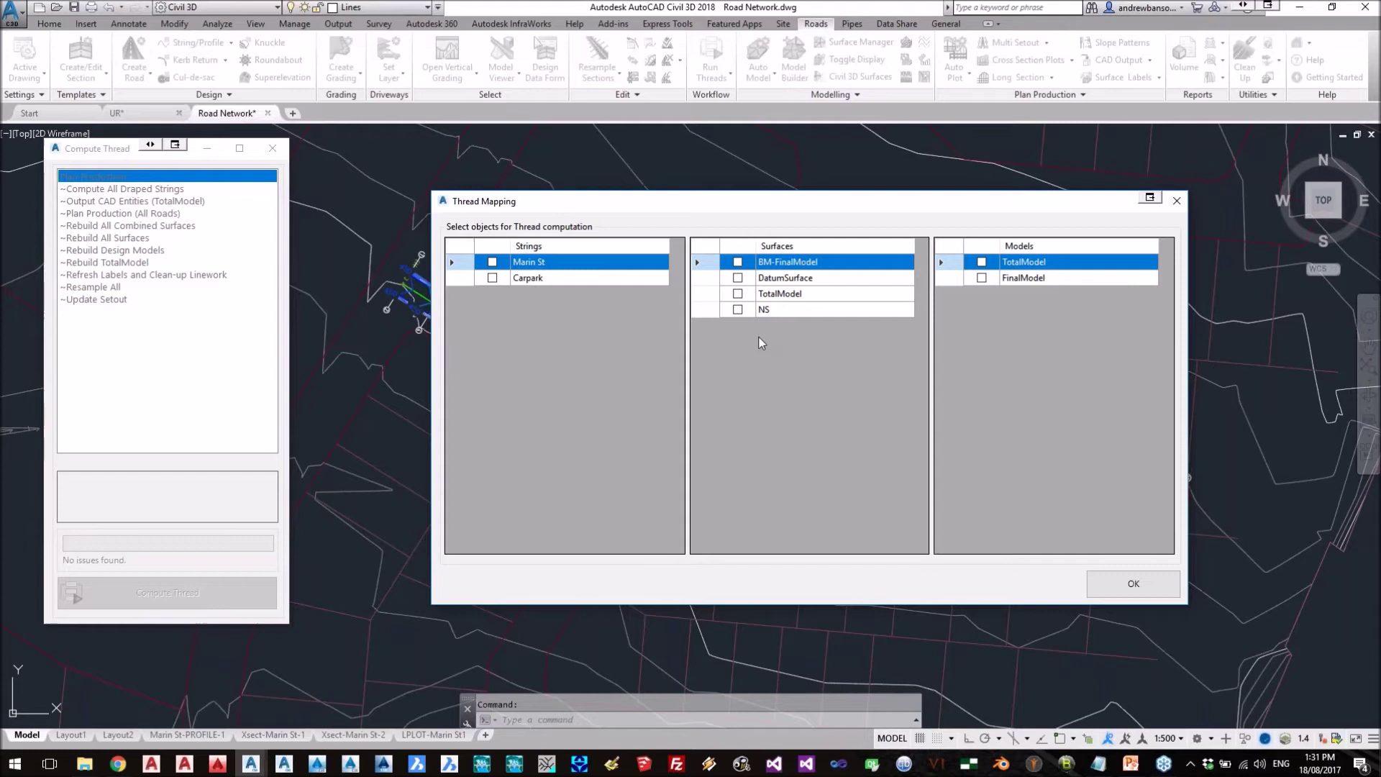
pyautogui.click(1162, 584)
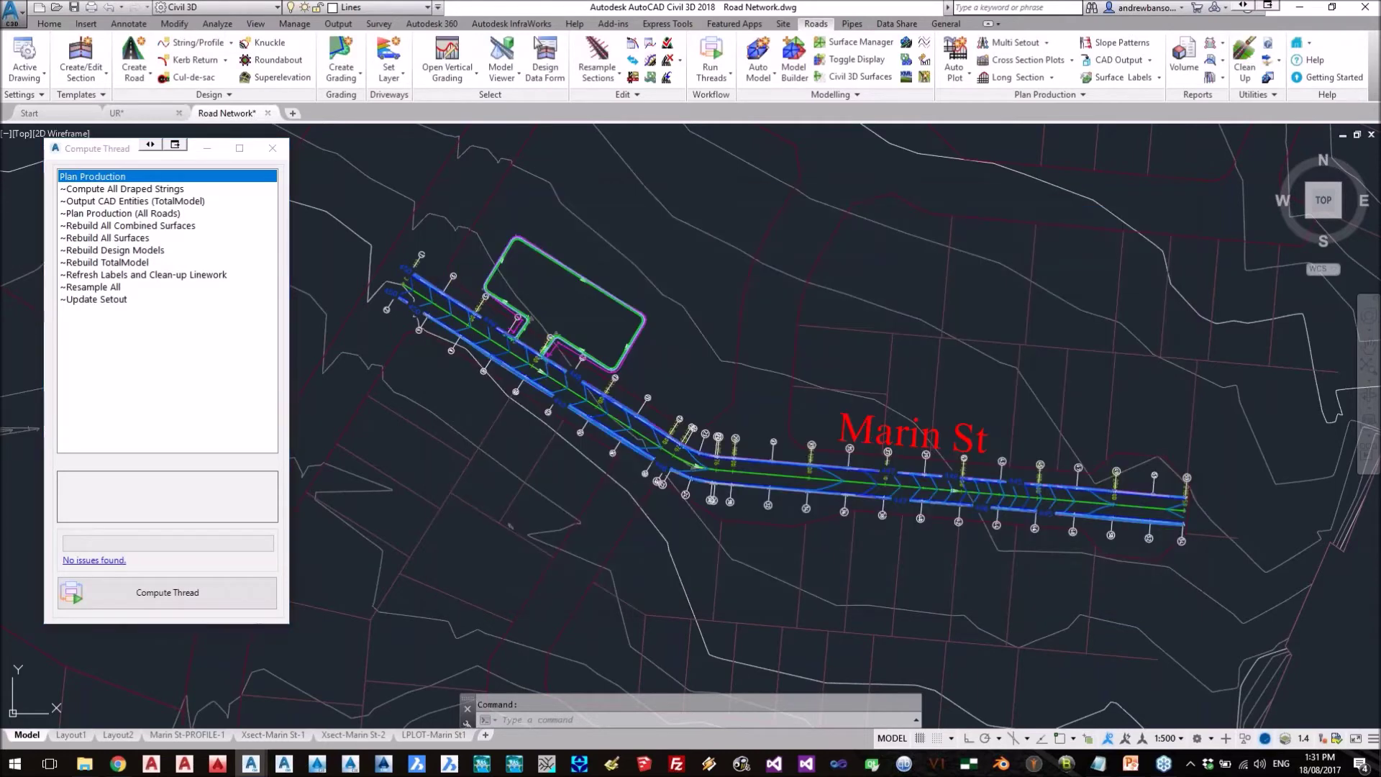
pyautogui.moveTo(719, 391); pyautogui.dragTo(723, 385, button='middle')
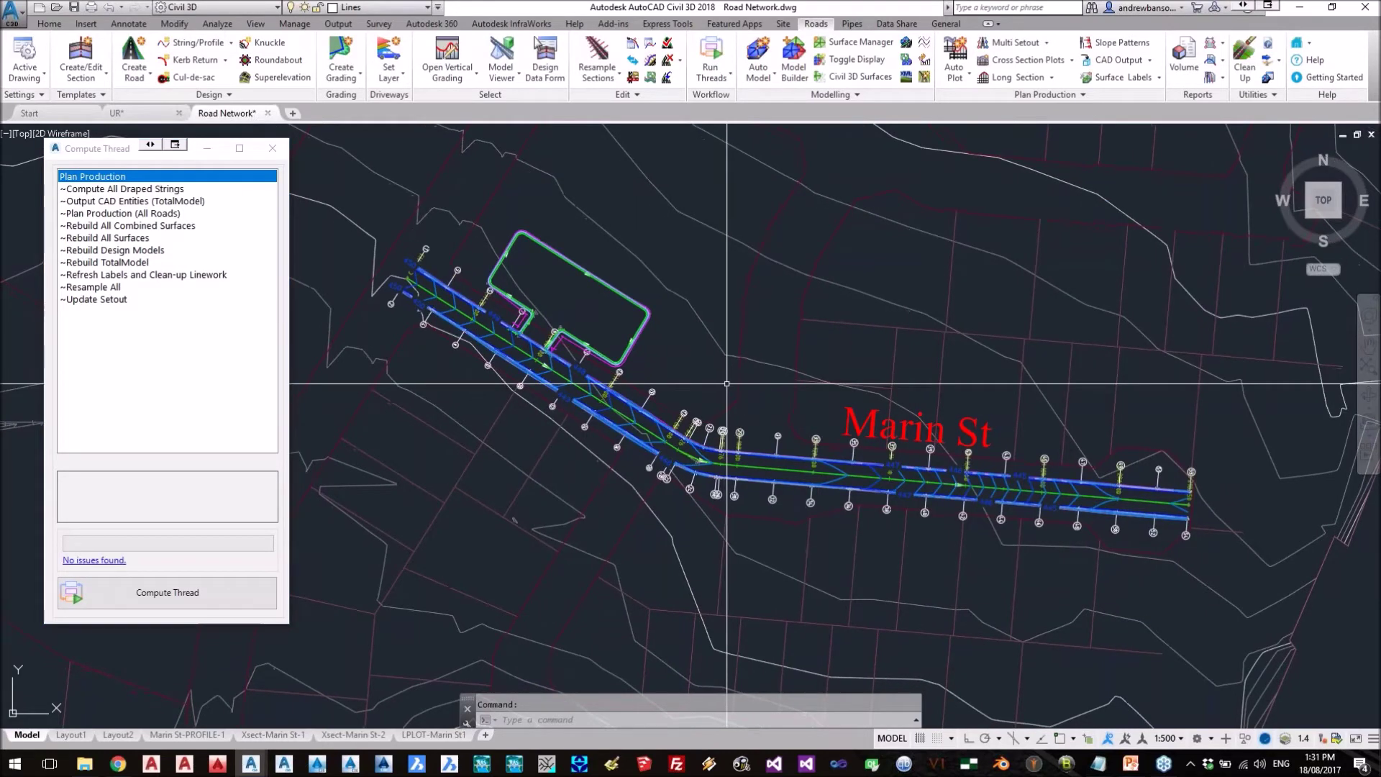
pyautogui.scroll(12, 726, 383)
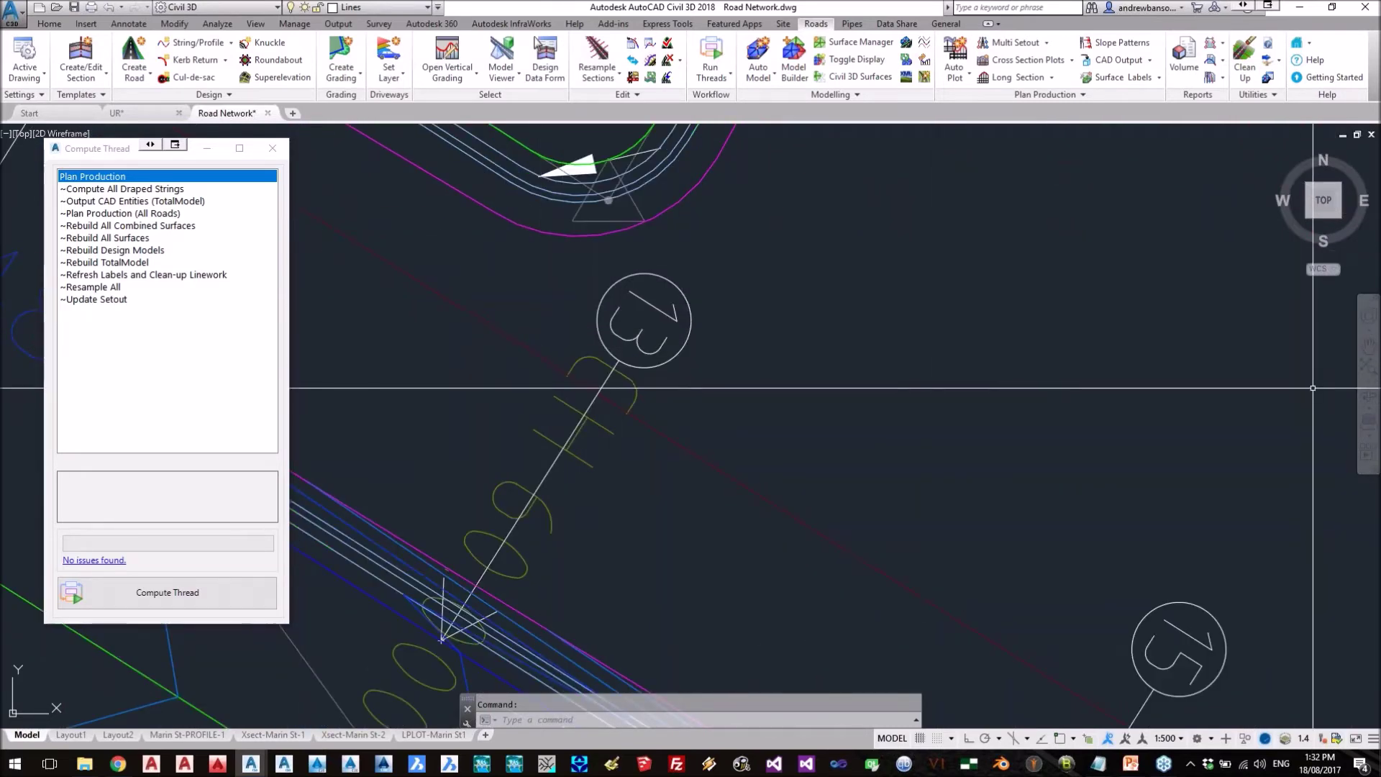
pyautogui.scroll(-8, 820, 313)
pyautogui.moveTo(818, 350); pyautogui.dragTo(595, 385, button='middle')
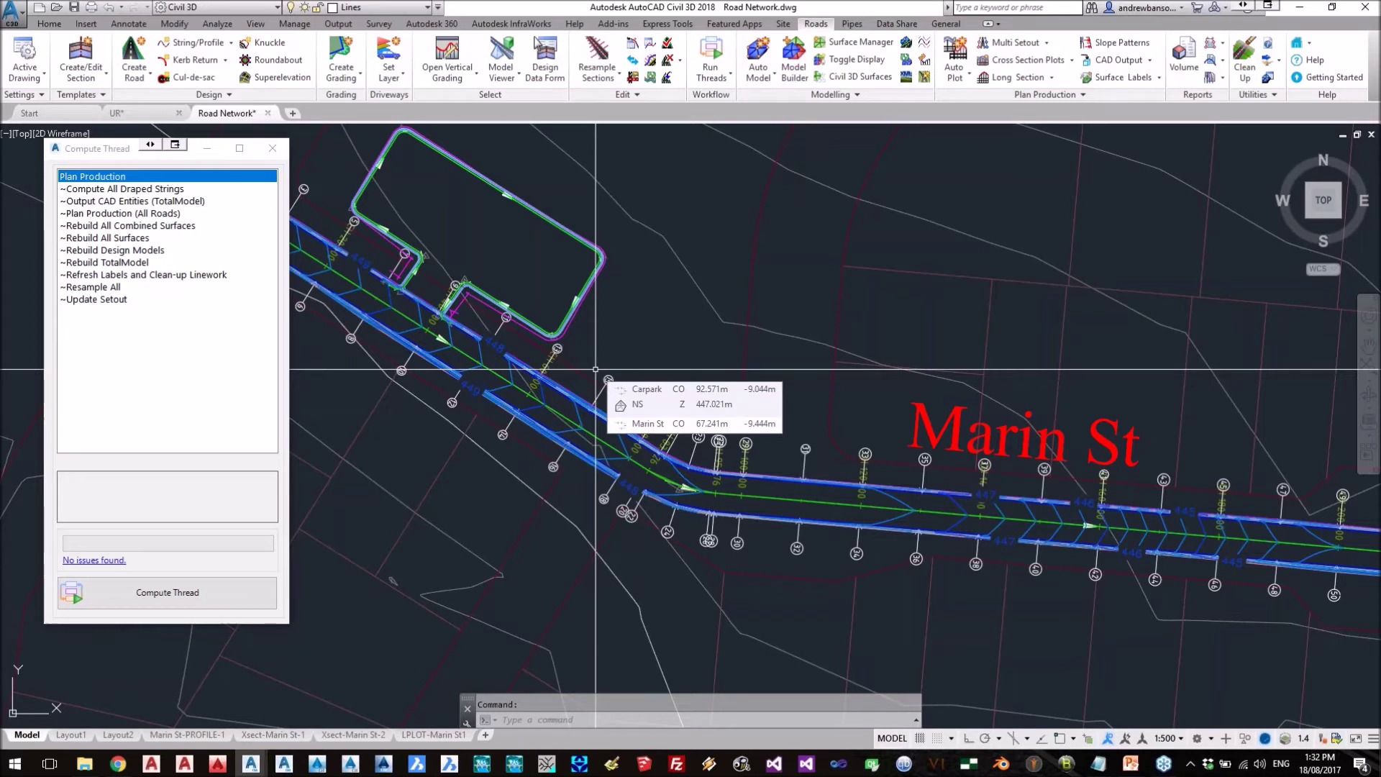
pyautogui.click(759, 75)
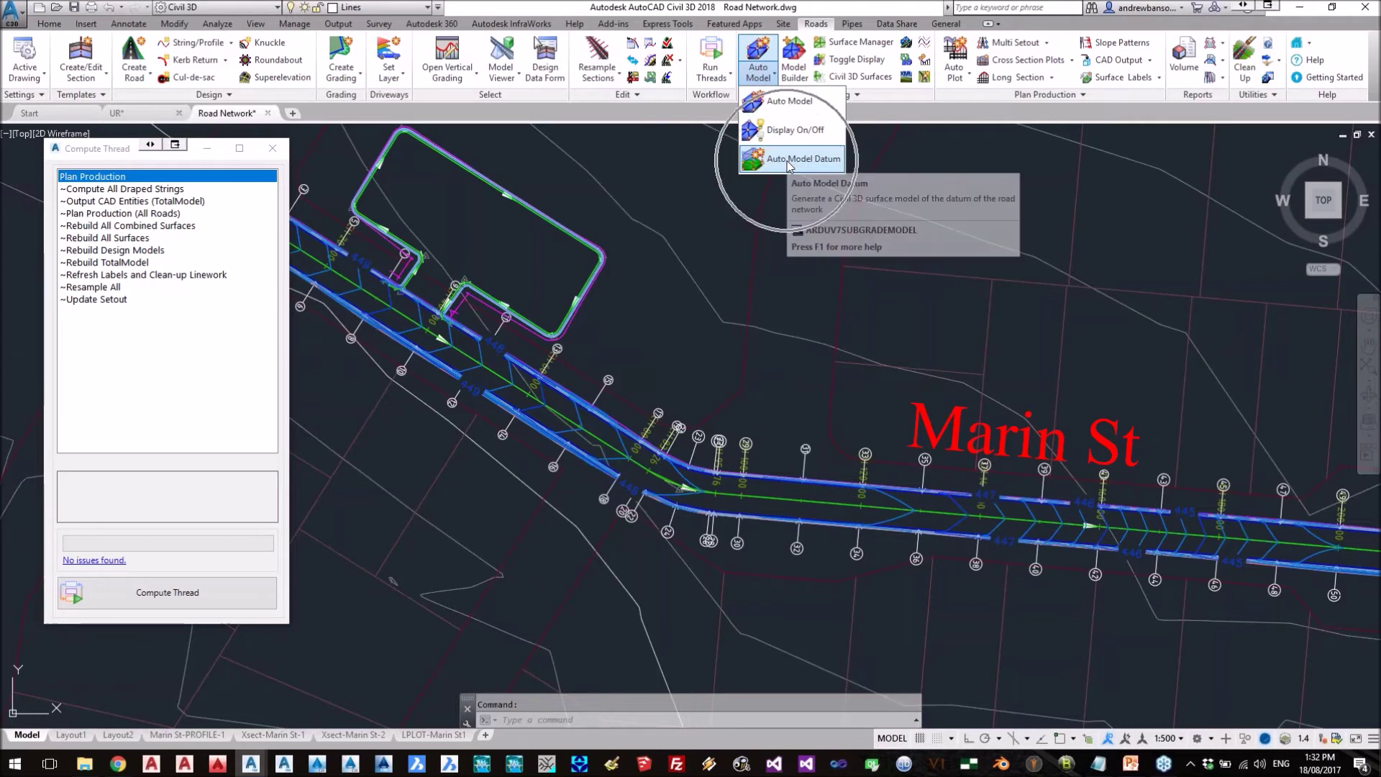
pyautogui.click(789, 161)
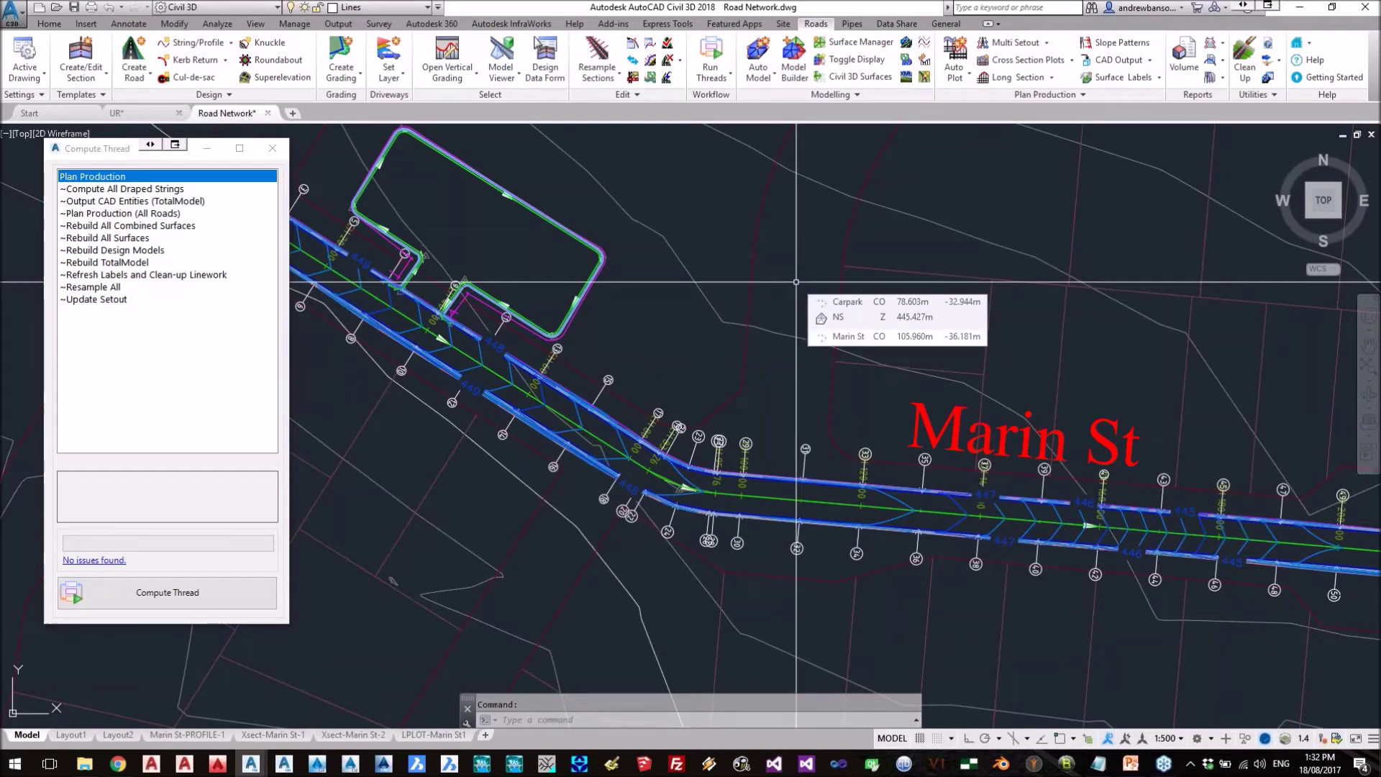
# - Create a new thread list named Model Update in the Thread Editor
pyautogui.rightClick(142, 324)
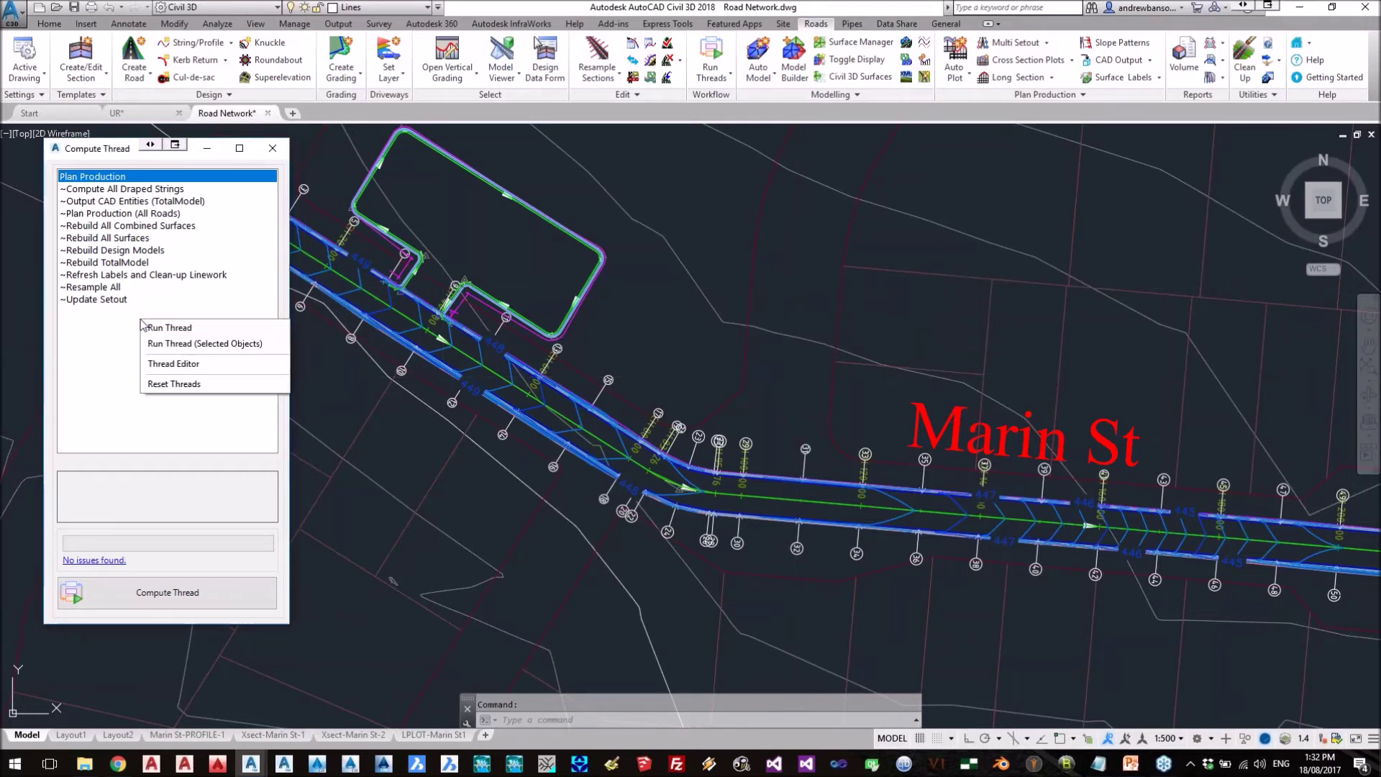
pyautogui.click(173, 364)
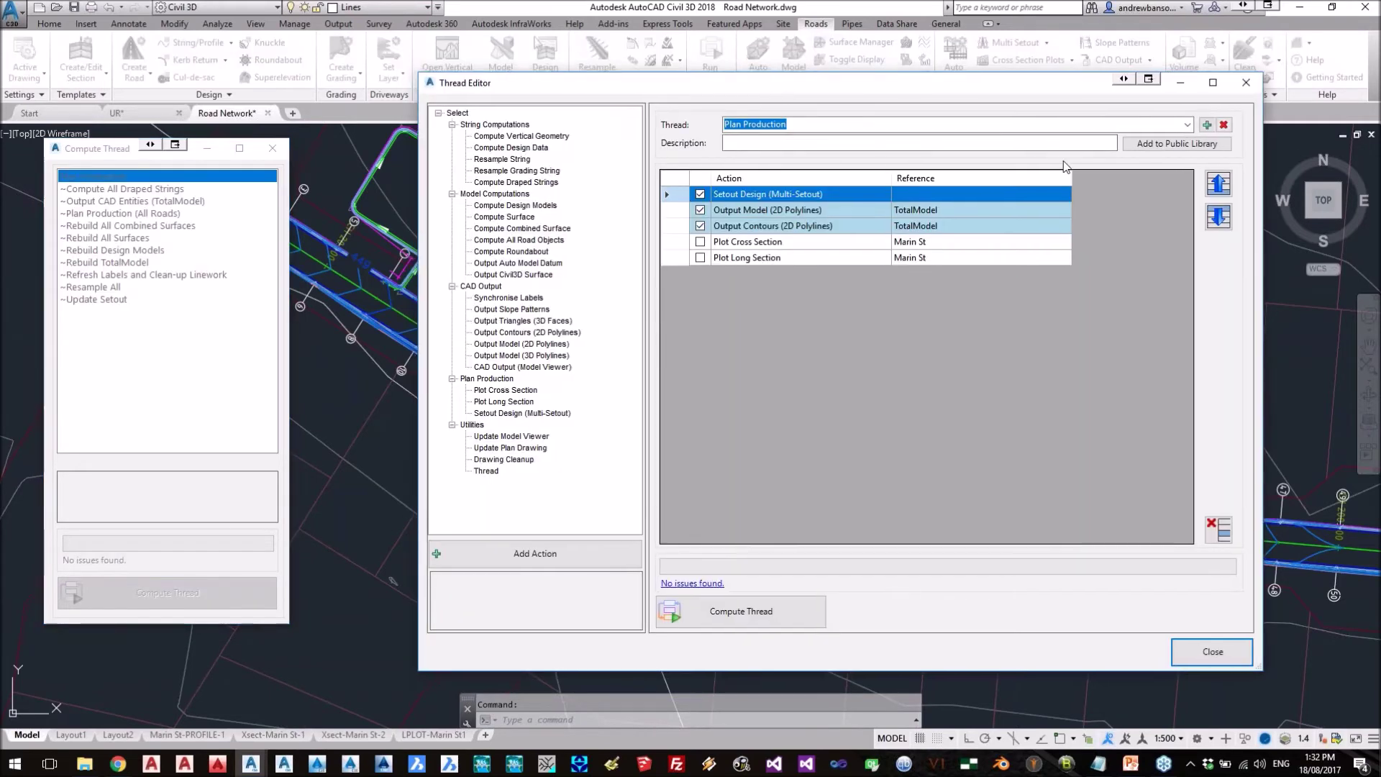
pyautogui.click(1208, 125)
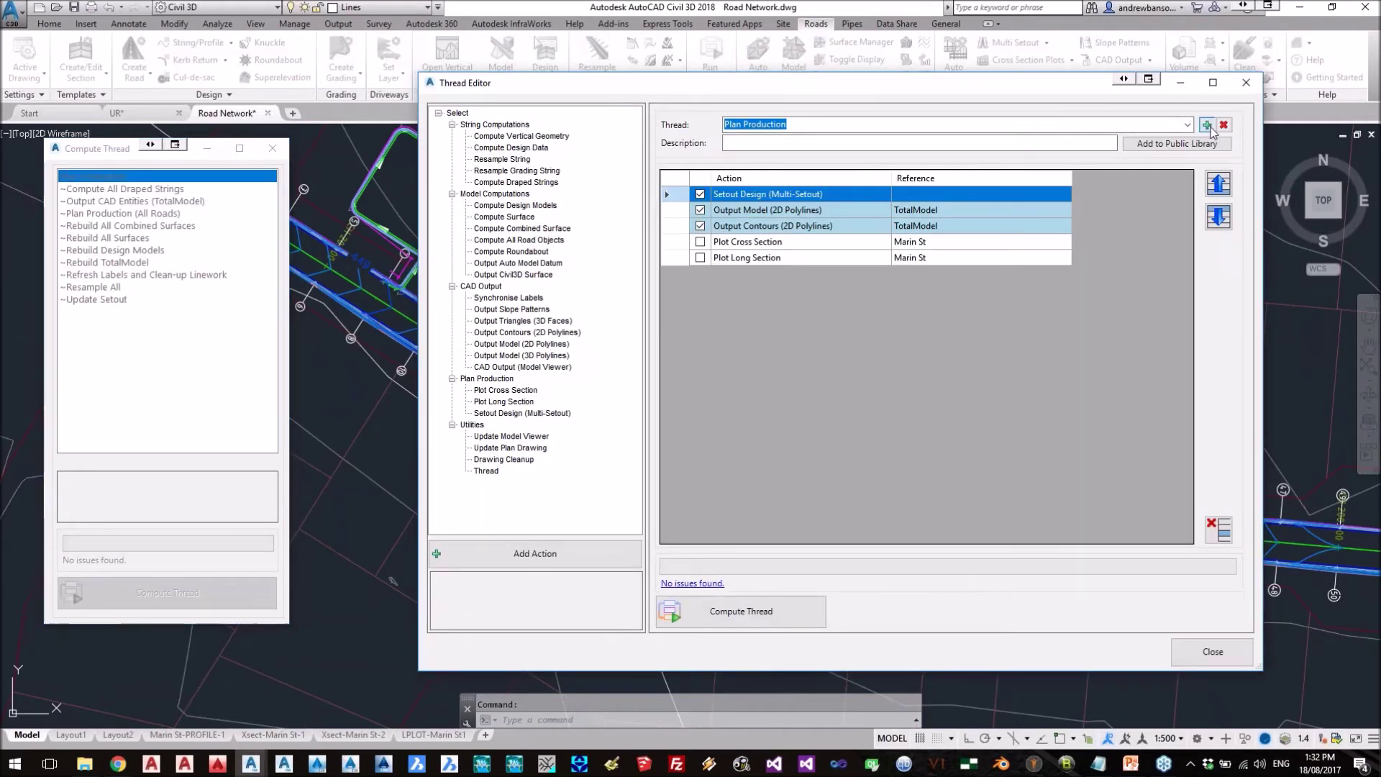
pyautogui.write('Model Update')
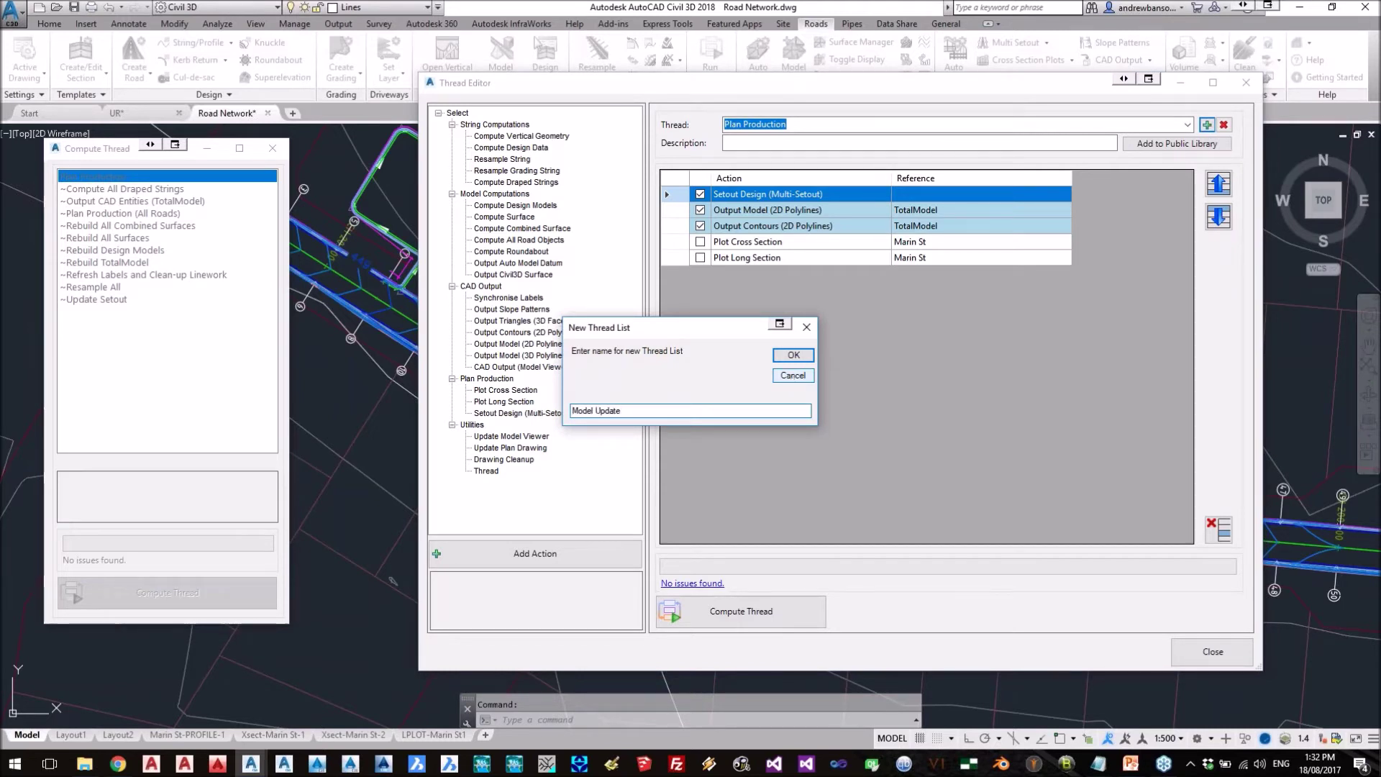
pyautogui.click(784, 355)
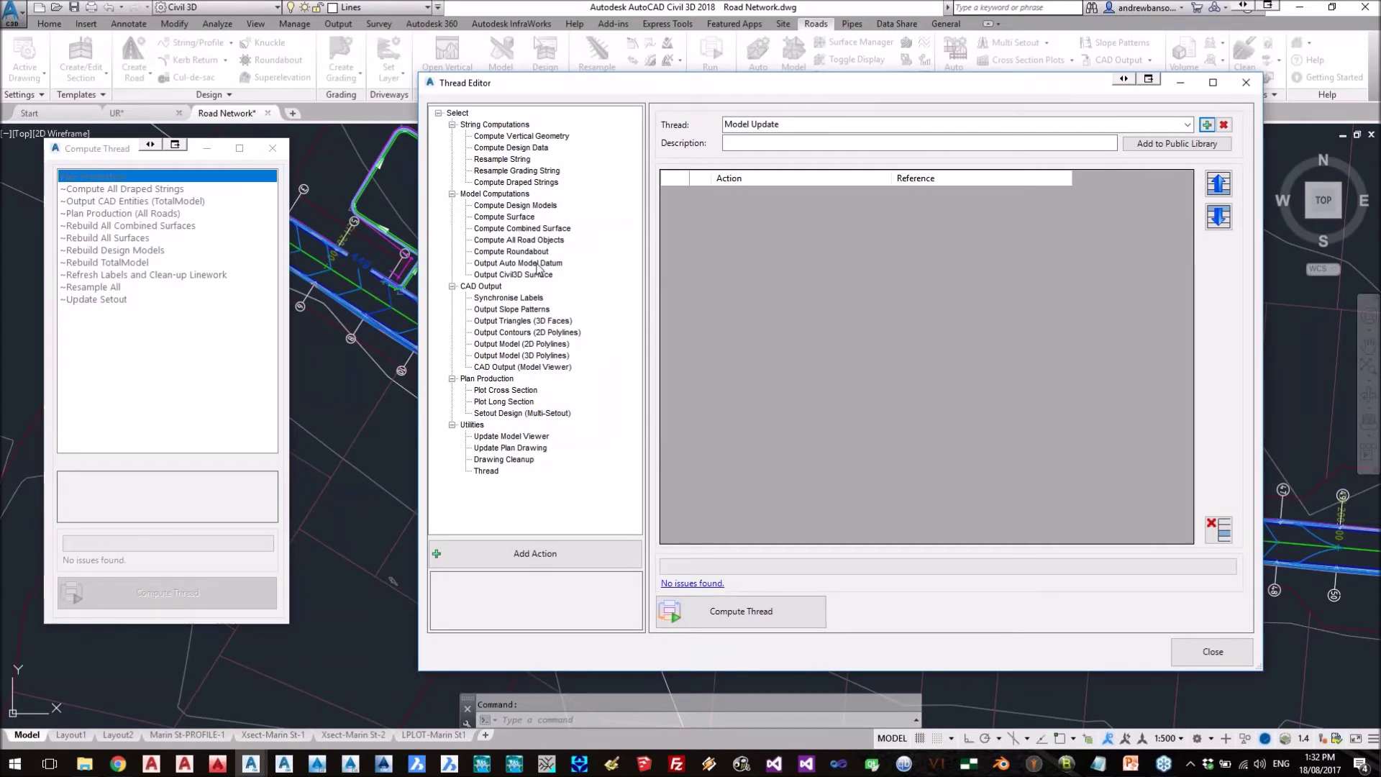
# - Add an Output Auto Model Datum action to the Model Update thread
pyautogui.click(518, 263)
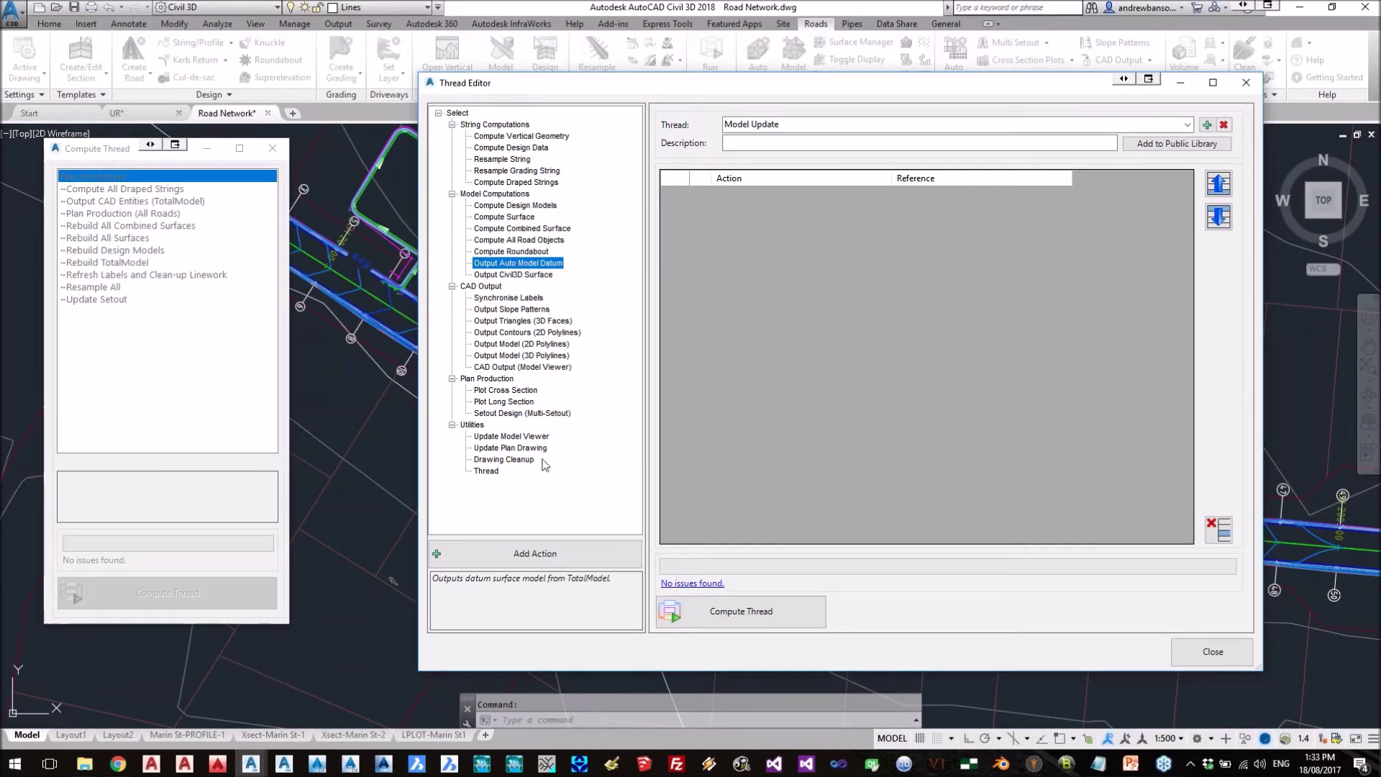
pyautogui.click(545, 553)
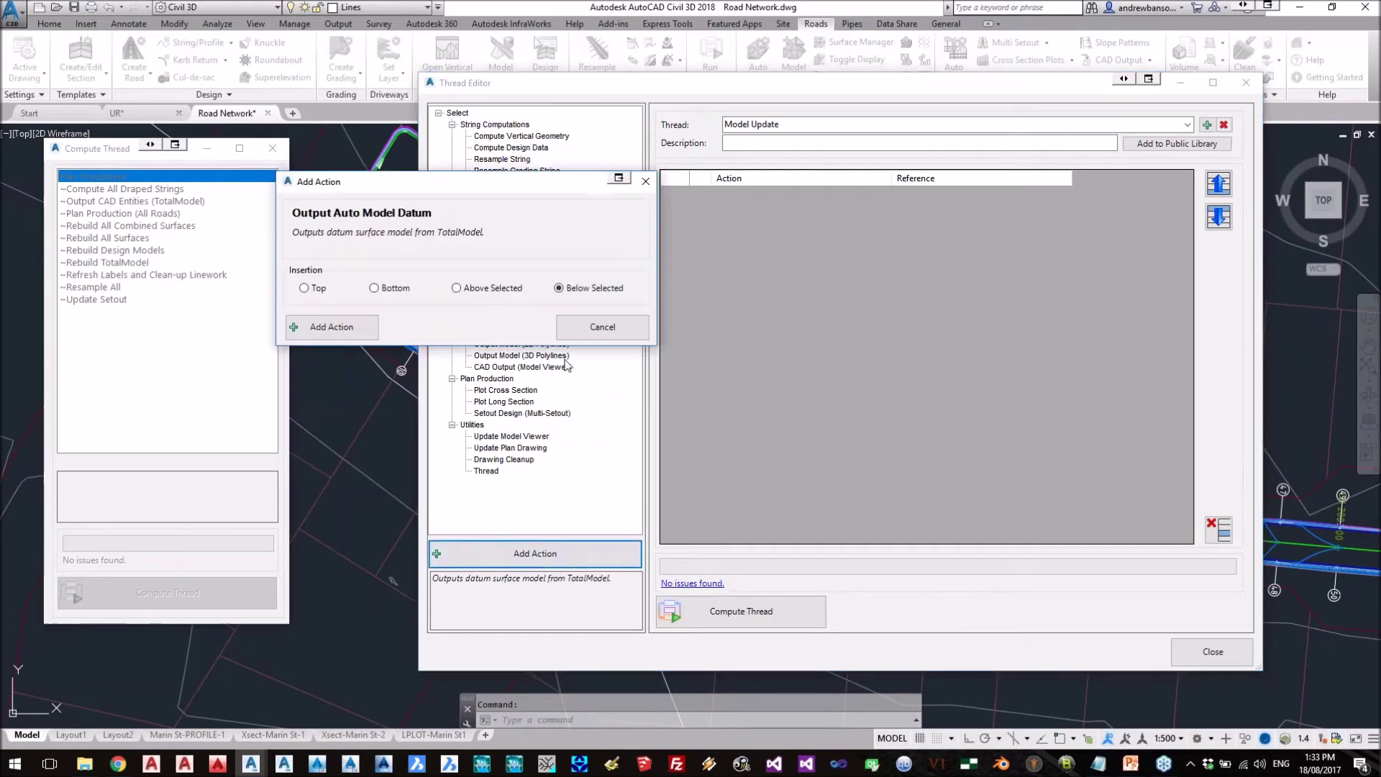
pyautogui.click(346, 331)
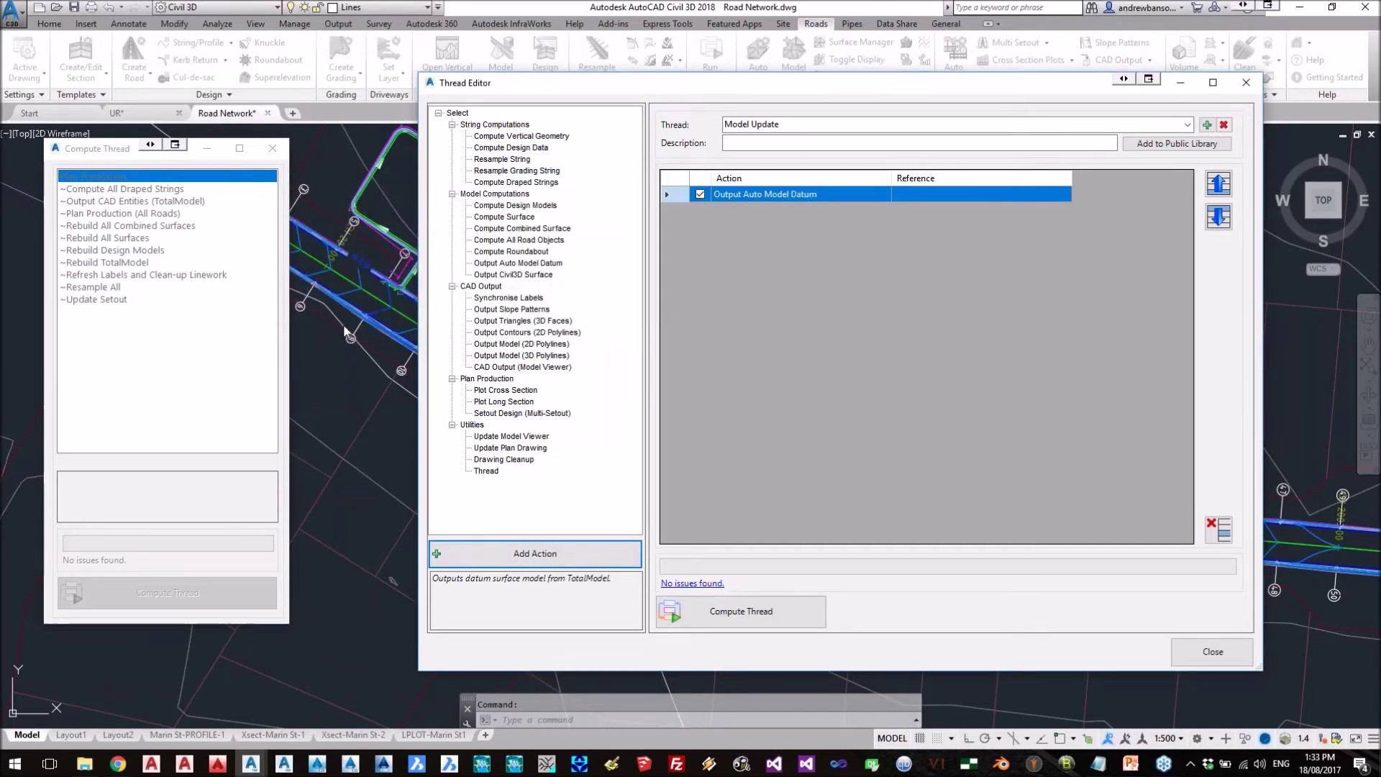
# - Add an Output Civil3D Surface action for TotalModel below the Output Auto Model Datum action
pyautogui.click(534, 279)
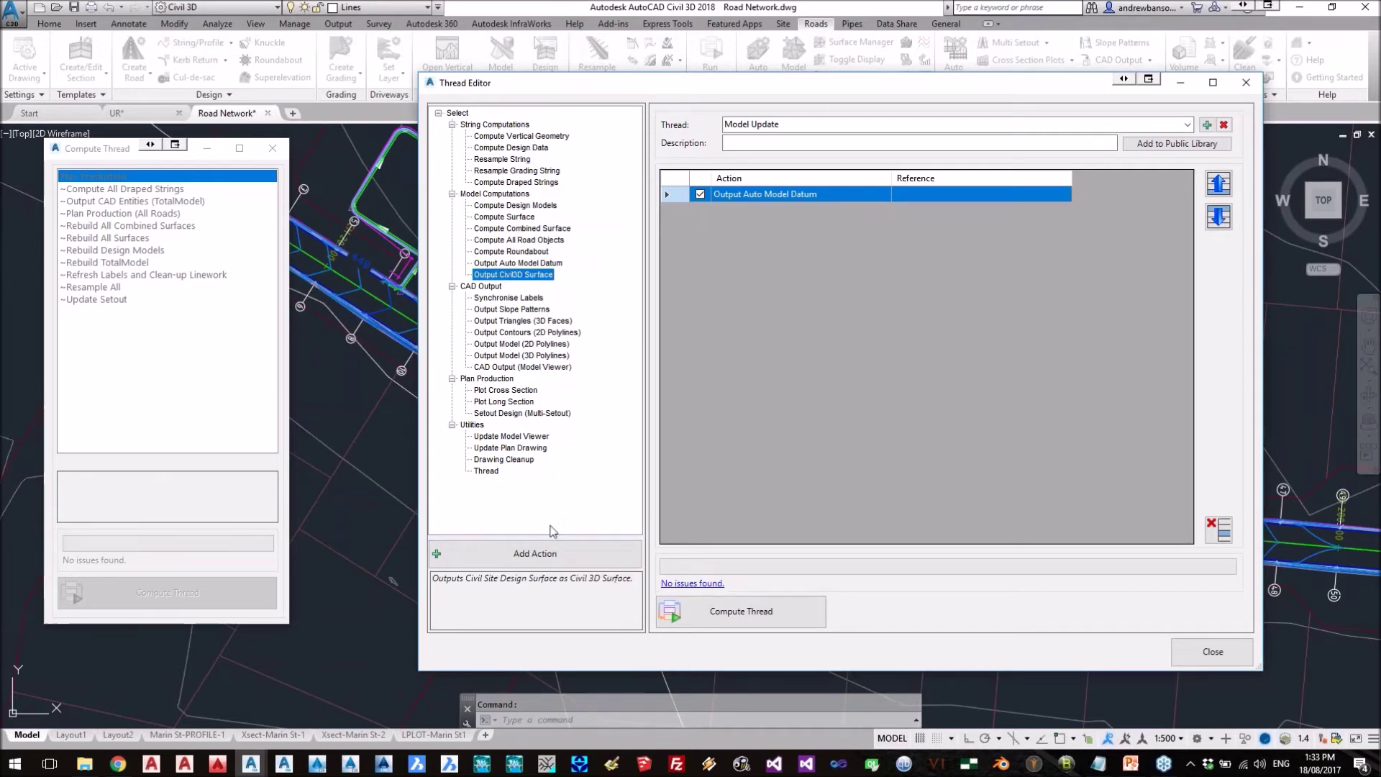
pyautogui.click(553, 555)
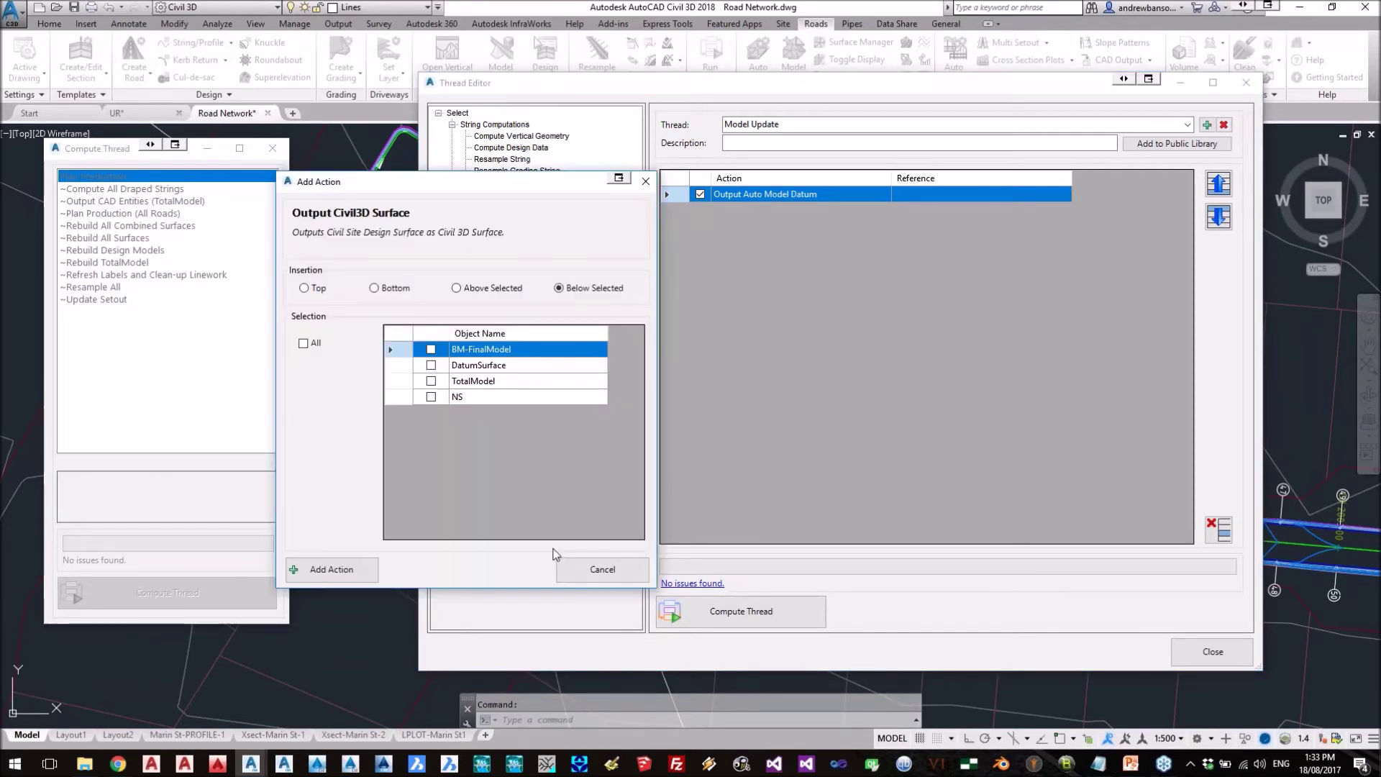
pyautogui.click(432, 382)
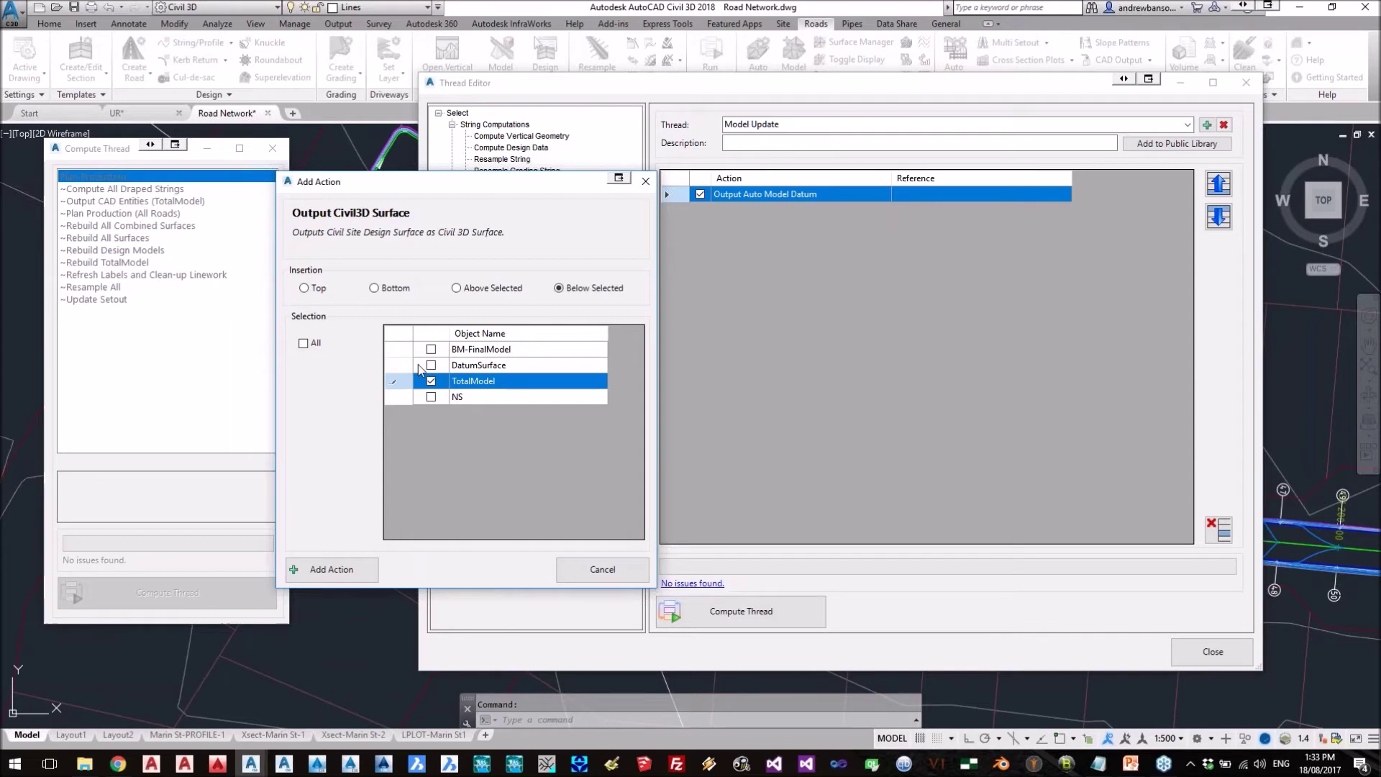
pyautogui.click(335, 573)
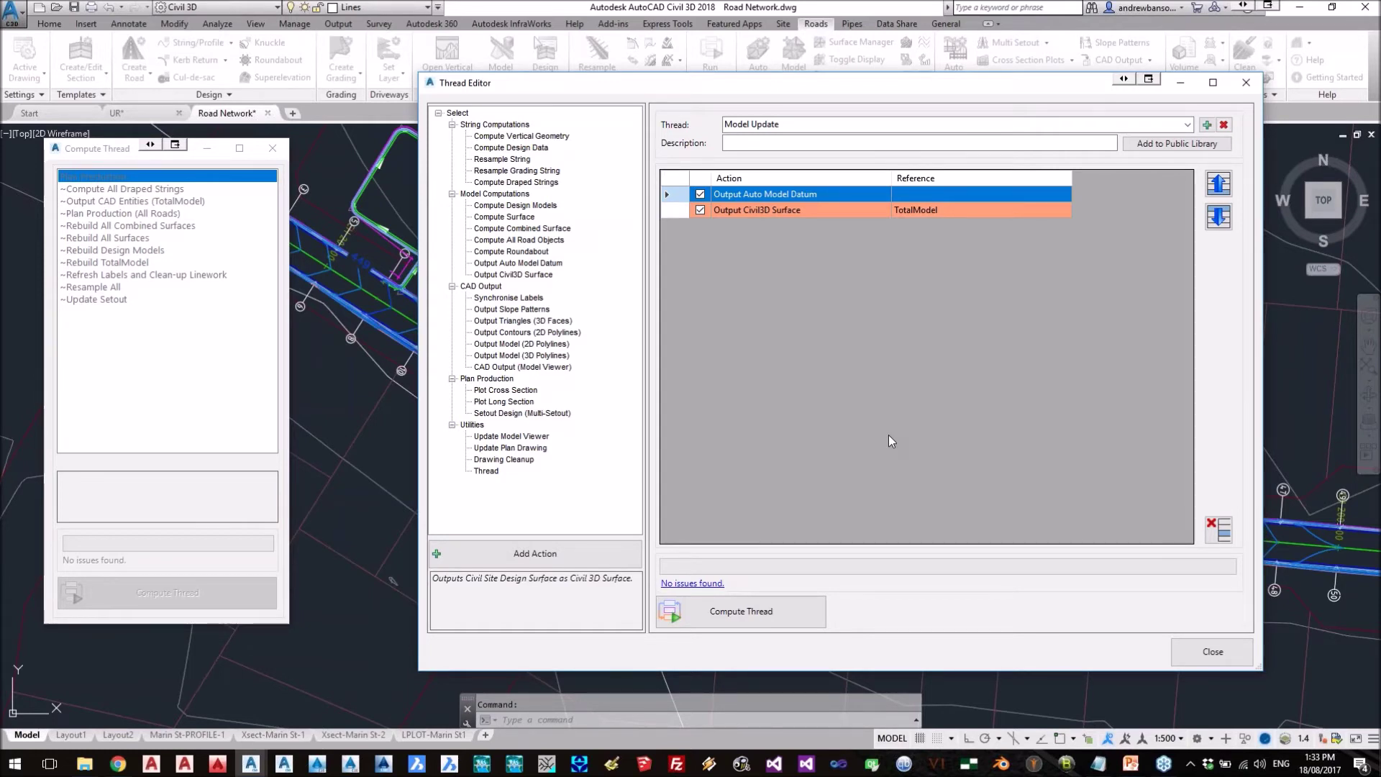
# - Close the Thread Editor and run the Model Update thread
pyautogui.click(738, 608)
pyautogui.click(1212, 652)
pyautogui.click(98, 180)
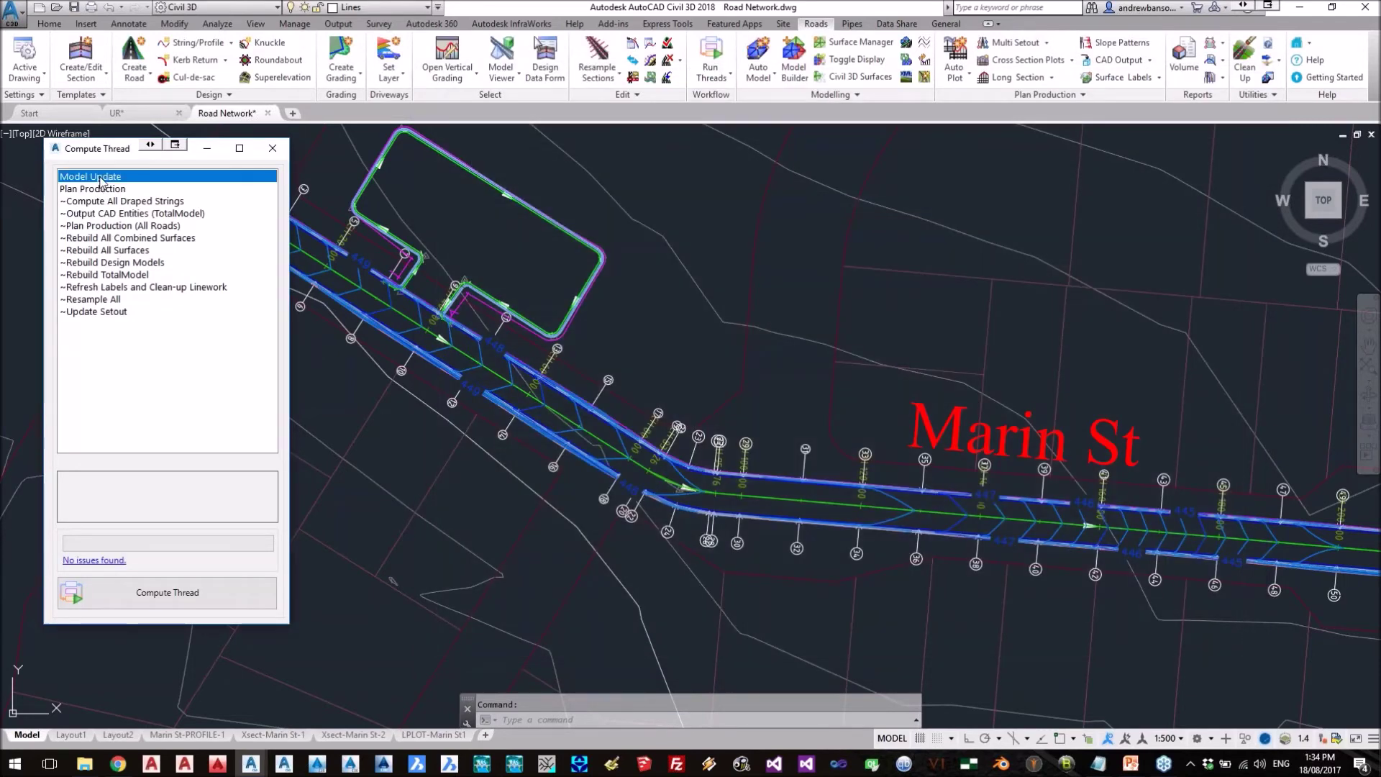
pyautogui.rightClick(103, 176)
pyautogui.click(148, 185)
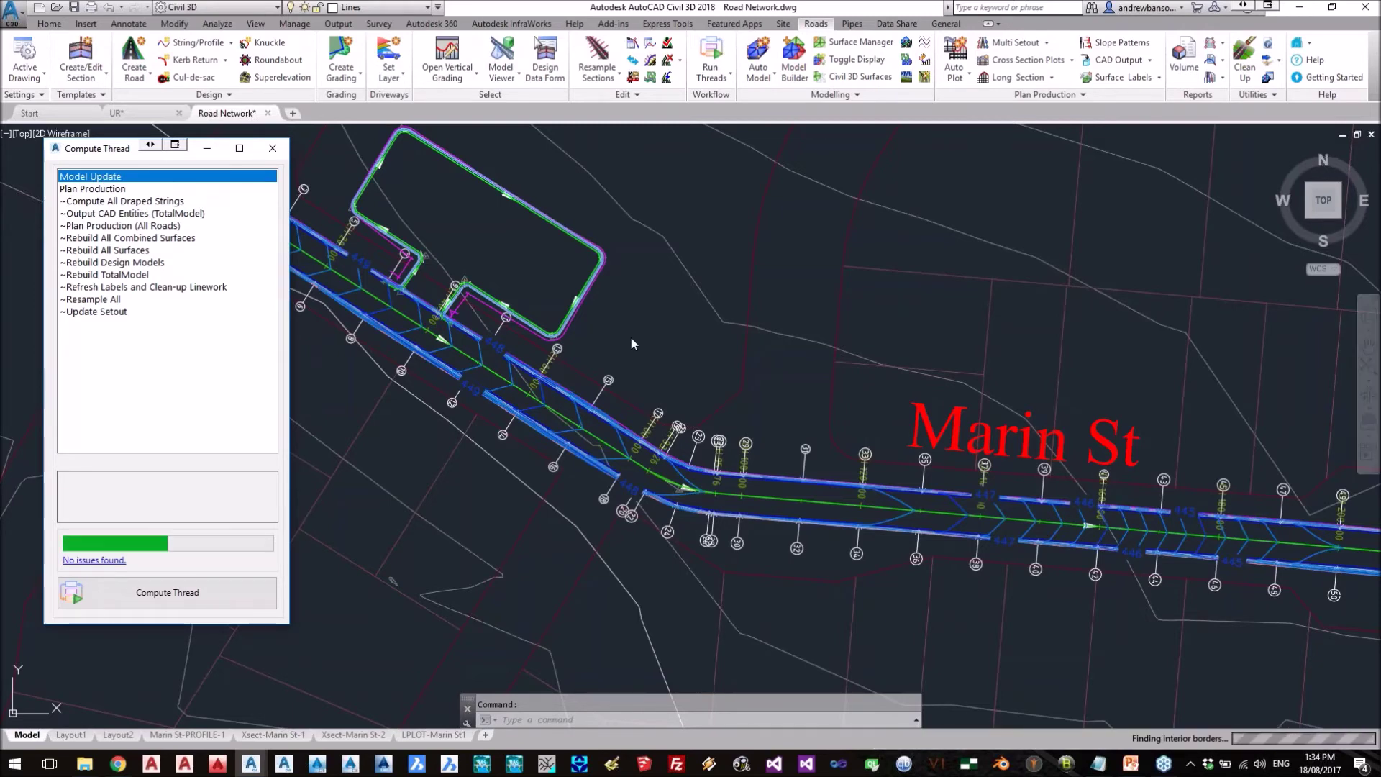
# - Show the Toolspace beside the Compute Thread window and examine the C3D-TotalModel surface along Marin St
pyautogui.moveTo(120, 149); pyautogui.dragTo(433, 210)
pyautogui.click(50, 24)
pyautogui.click(21, 50)
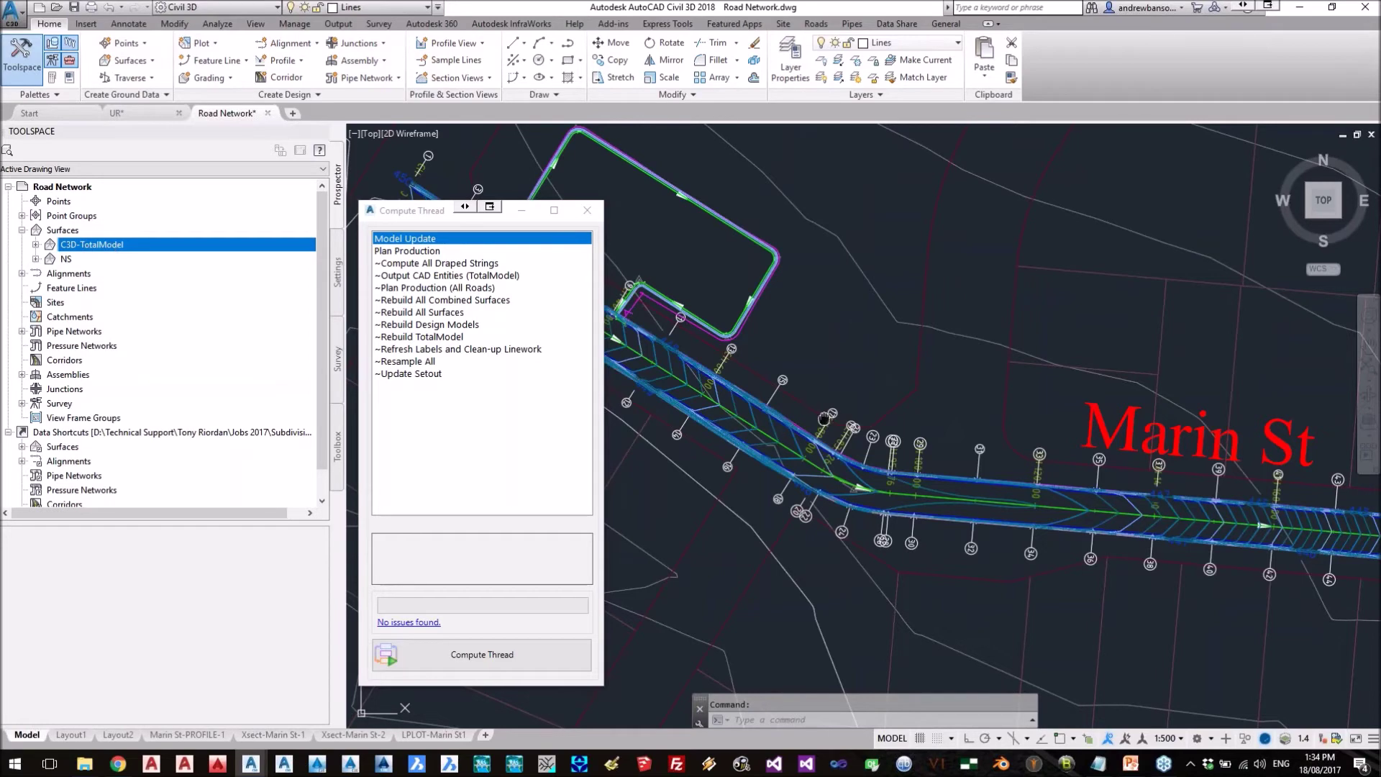
pyautogui.scroll(4, 980, 518)
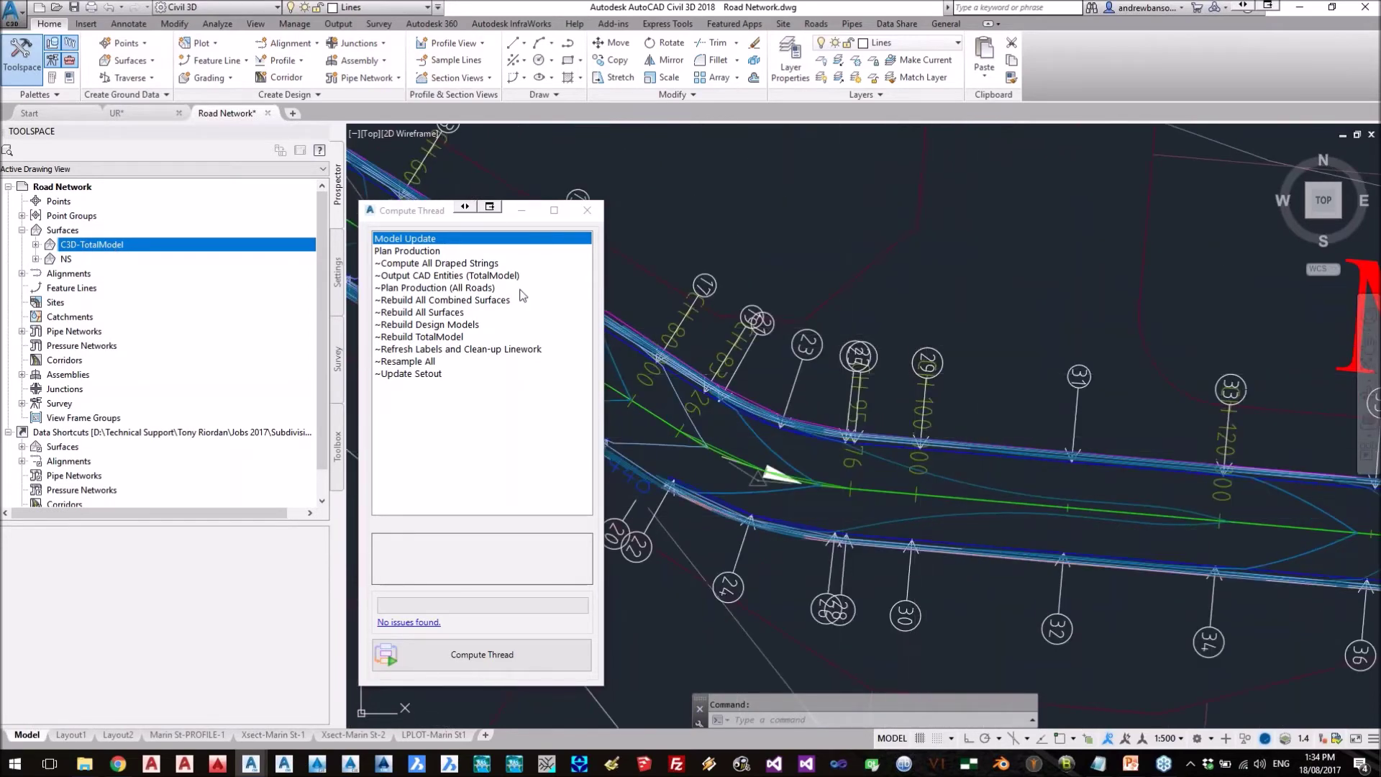
pyautogui.scroll(-4, 940, 438)
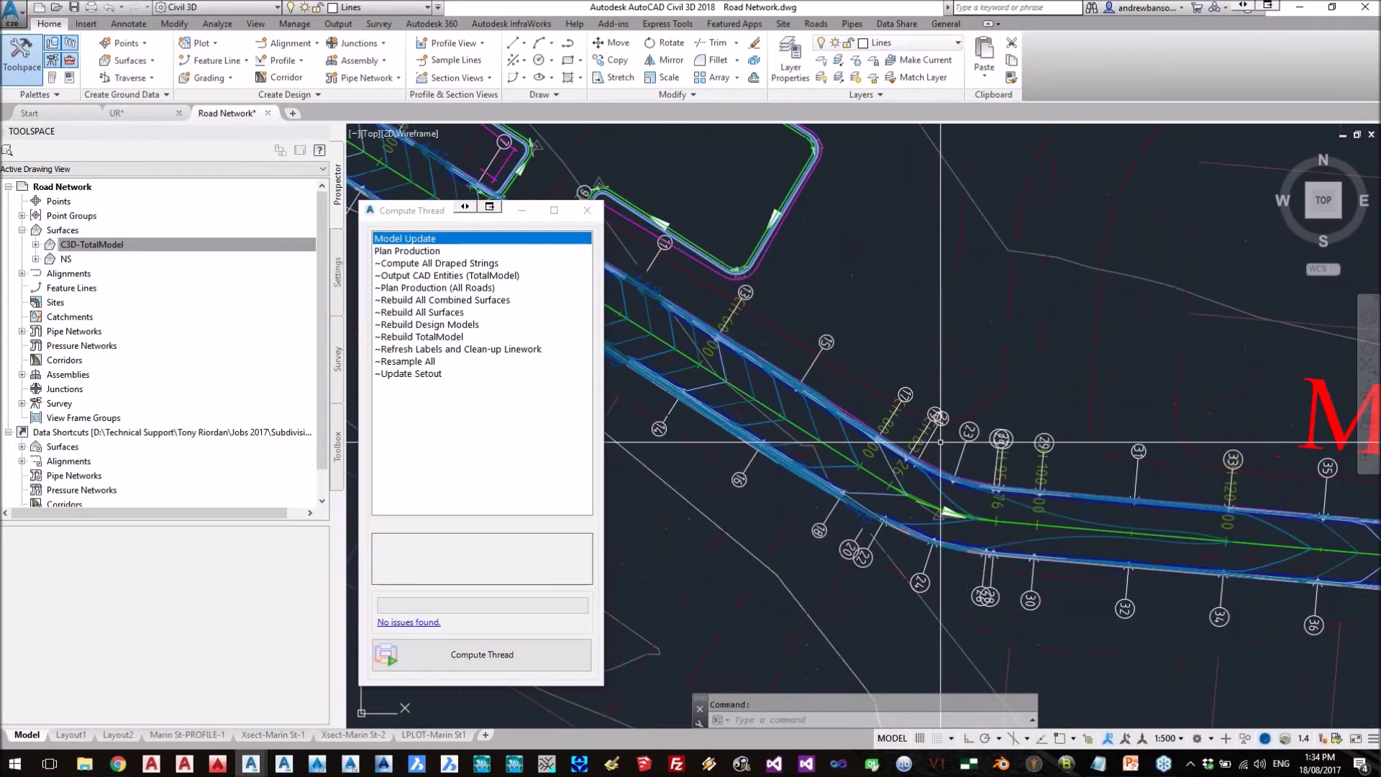
pyautogui.scroll(4, 958, 466)
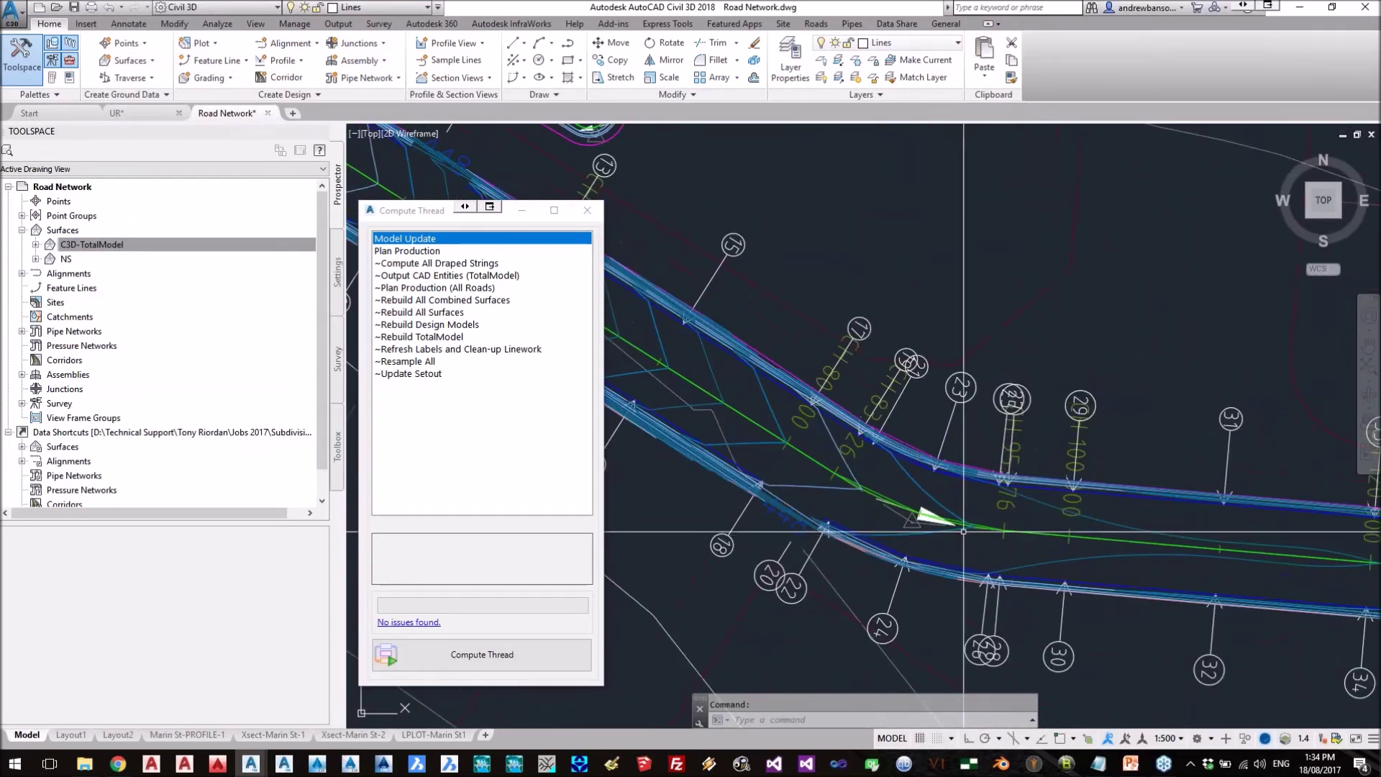
# - Display the DatumSurface mesh in the drawing through the surface display controls
pyautogui.click(810, 28)
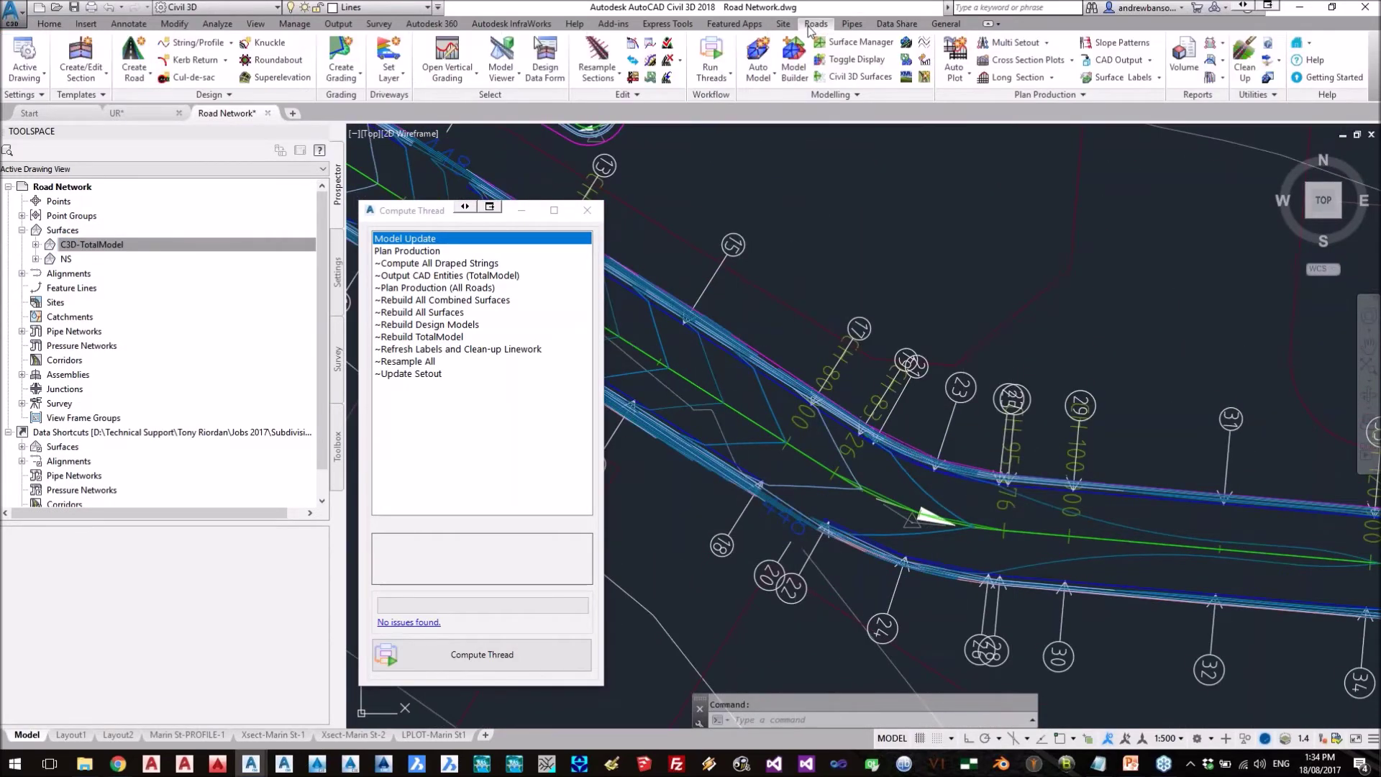
pyautogui.click(861, 59)
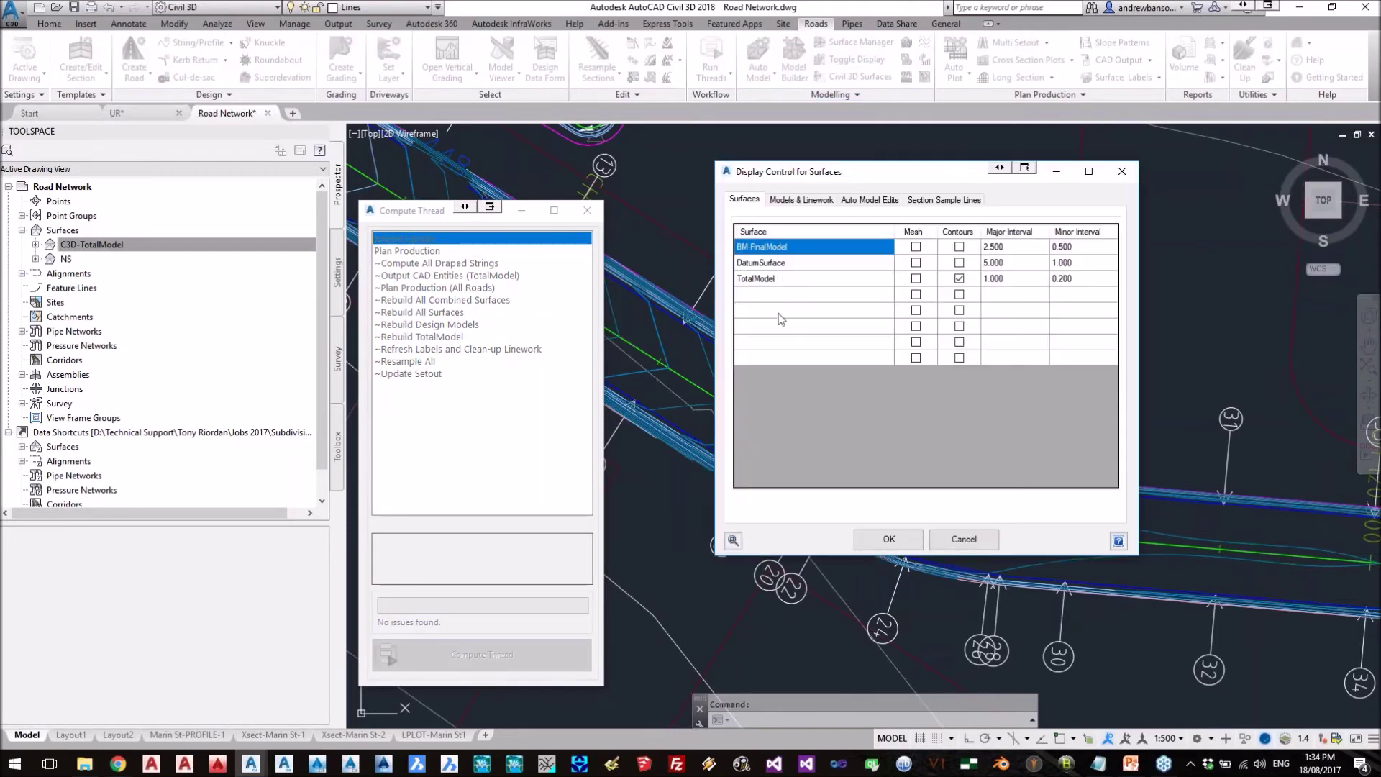
pyautogui.click(824, 264)
pyautogui.click(912, 263)
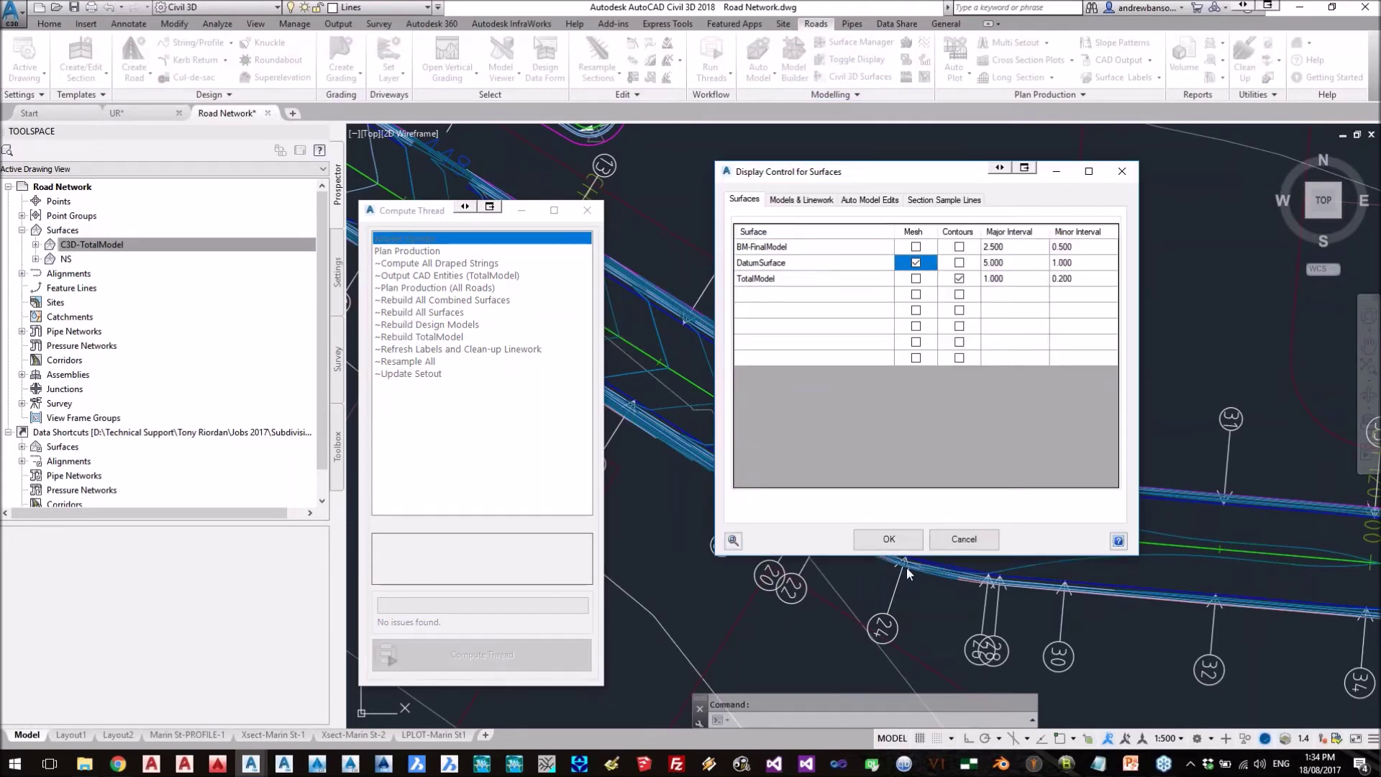
pyautogui.click(890, 541)
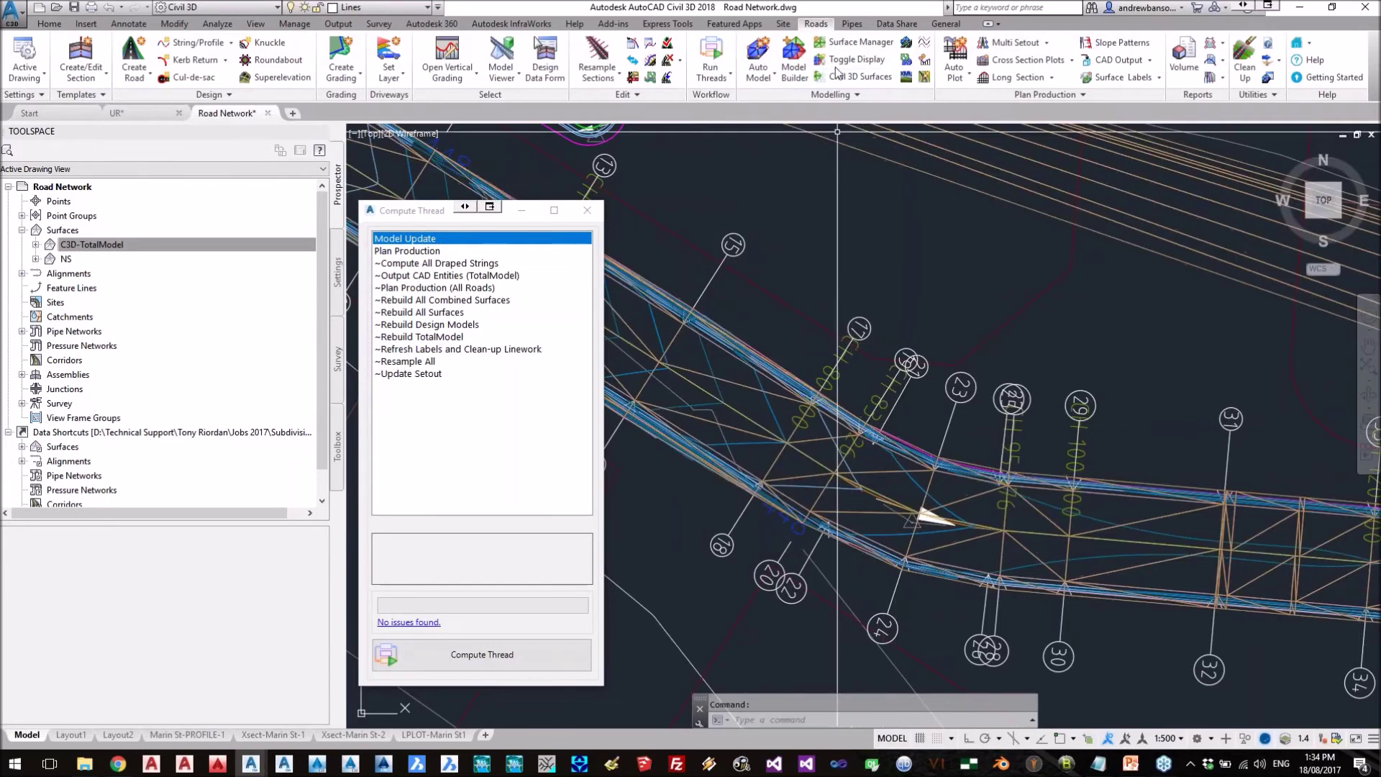
# - Turn off the mesh display for DatumSurface
pyautogui.click(860, 59)
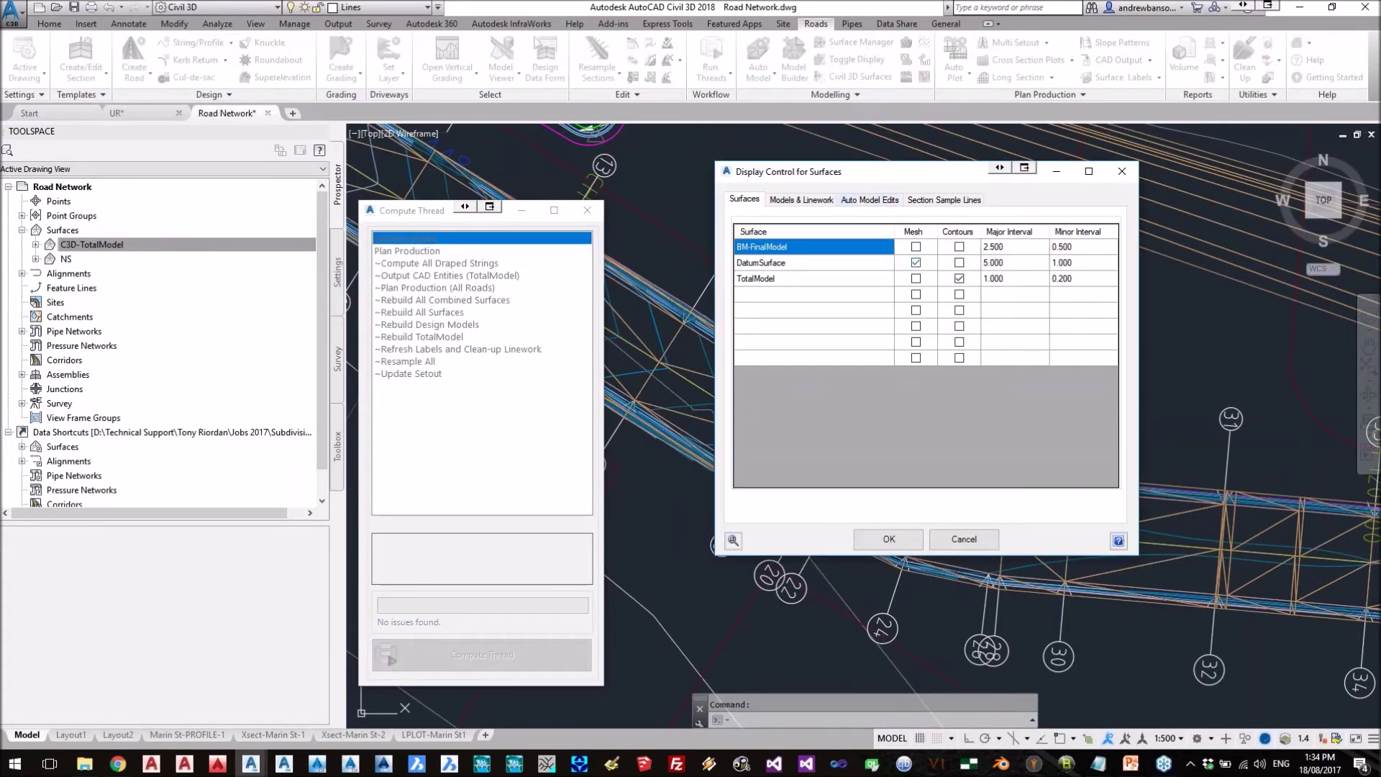
pyautogui.click(915, 263)
pyautogui.click(889, 539)
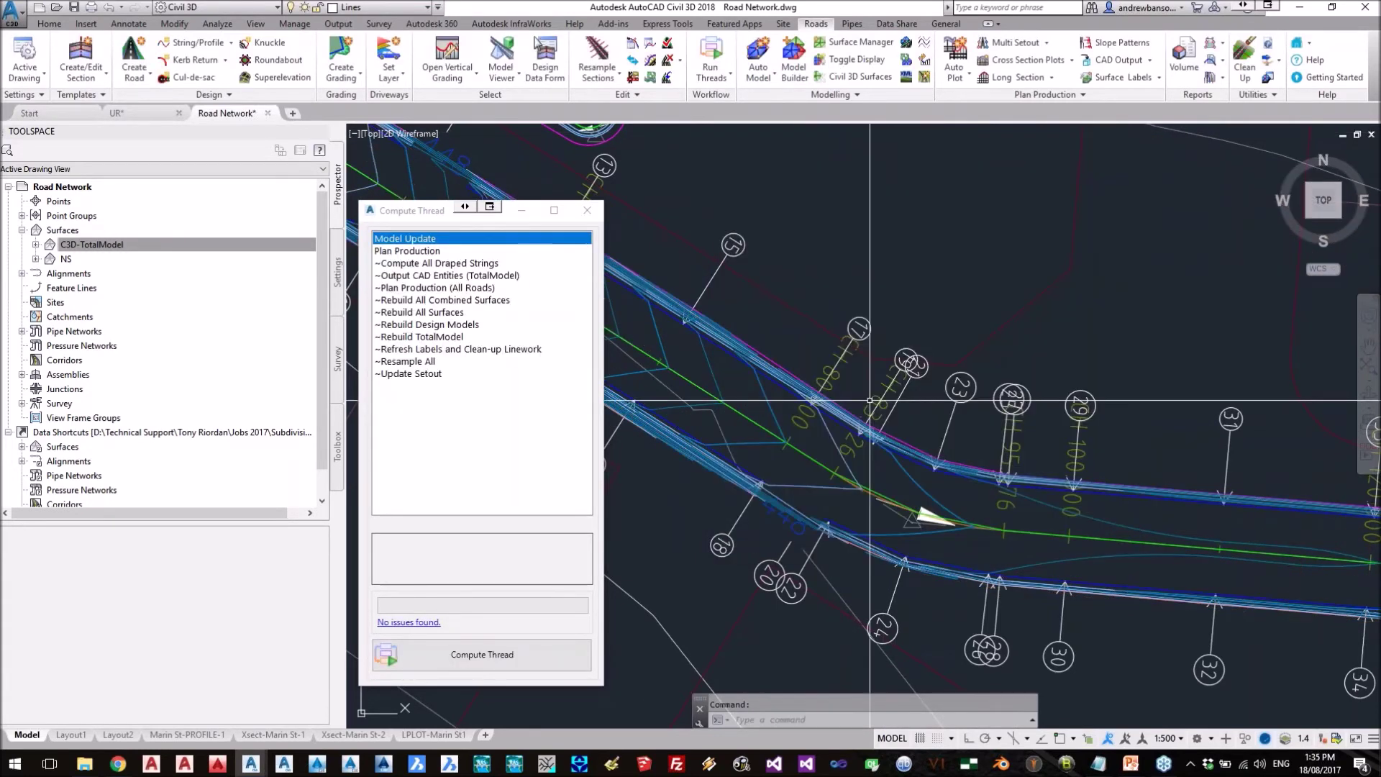
# - Open the Model Update thread in the Thread Editor, review its actions and close the editor
pyautogui.scroll(-5, 855, 337)
pyautogui.moveTo(855, 337); pyautogui.dragTo(873, 379, button='middle')
pyautogui.moveTo(411, 216); pyautogui.dragTo(381, 185)
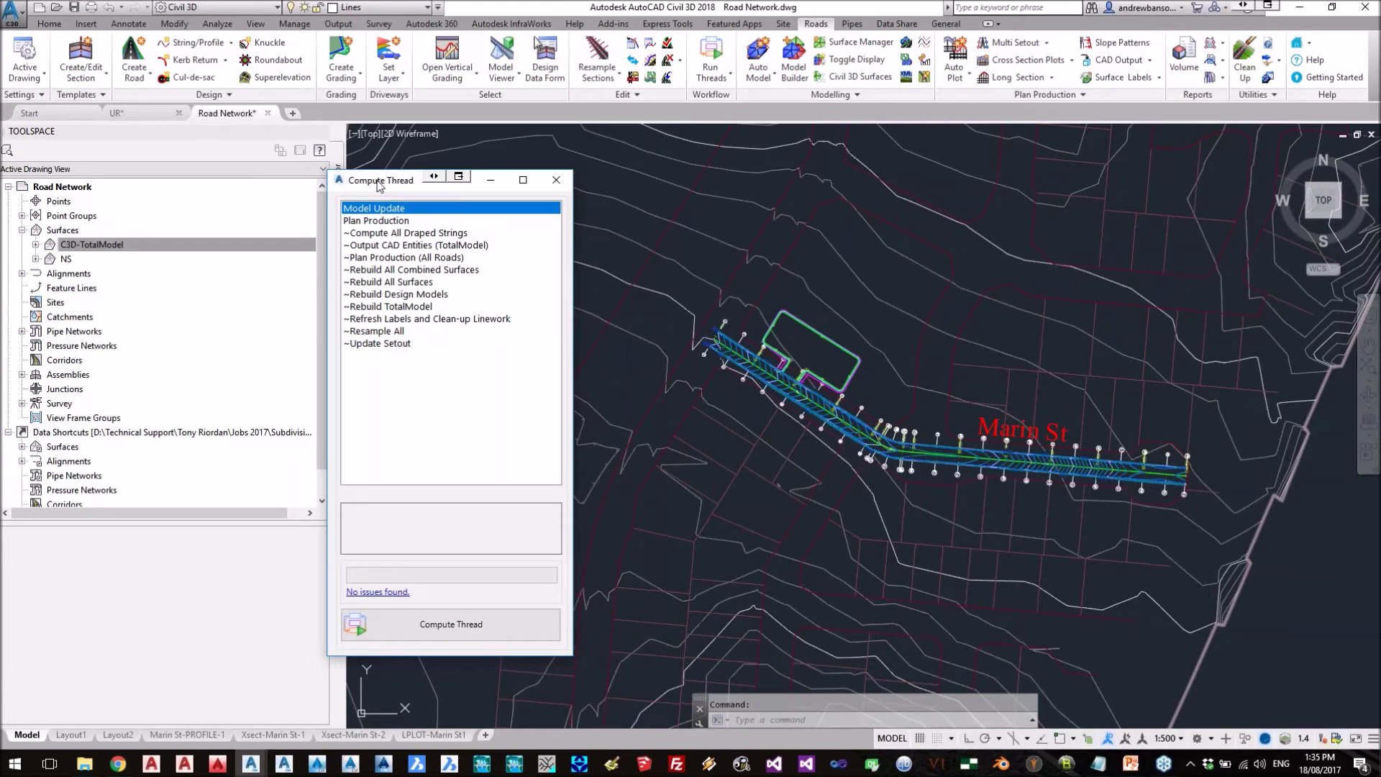
pyautogui.rightClick(460, 425)
pyautogui.click(472, 468)
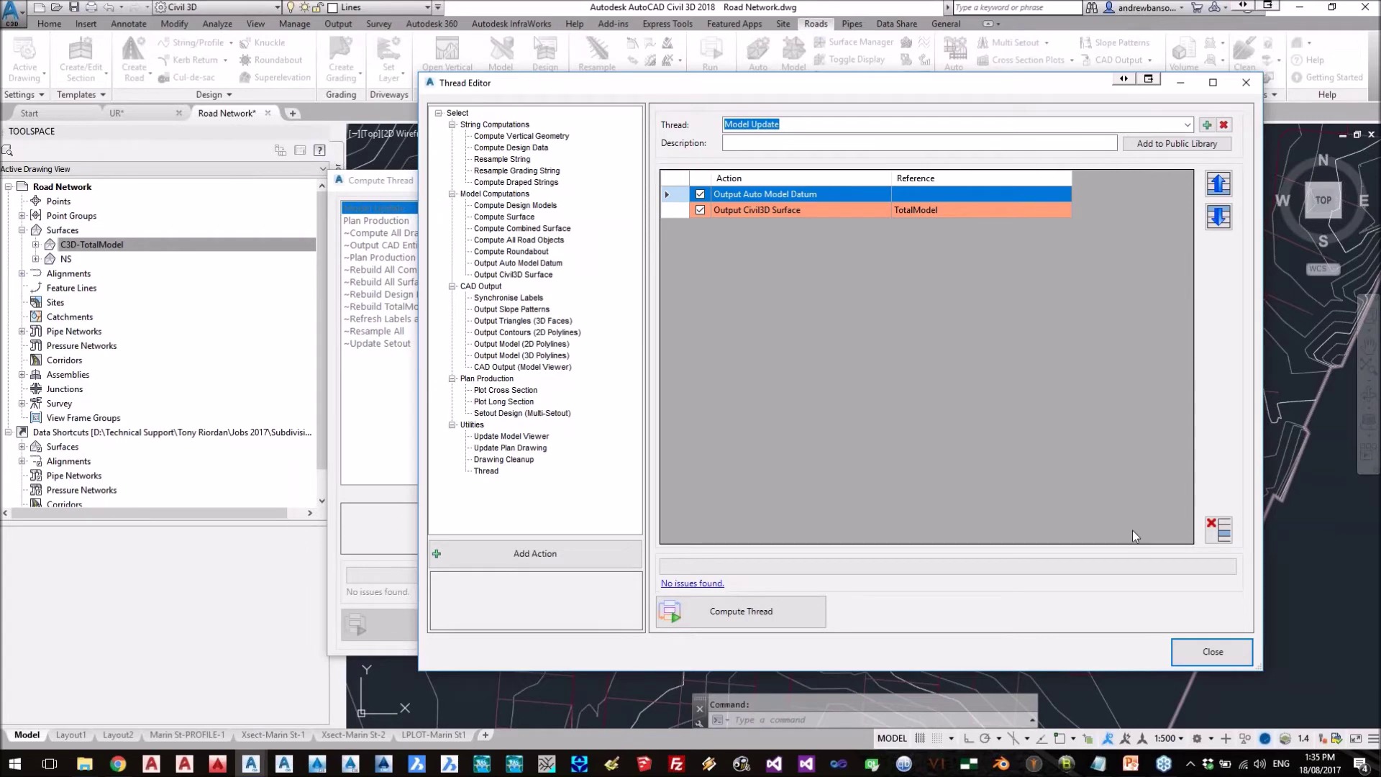
pyautogui.click(1217, 651)
# - Close the Compute Thread window and examine where the carpark kerb returns meet Marin St
pyautogui.scroll(-3, 907, 516)
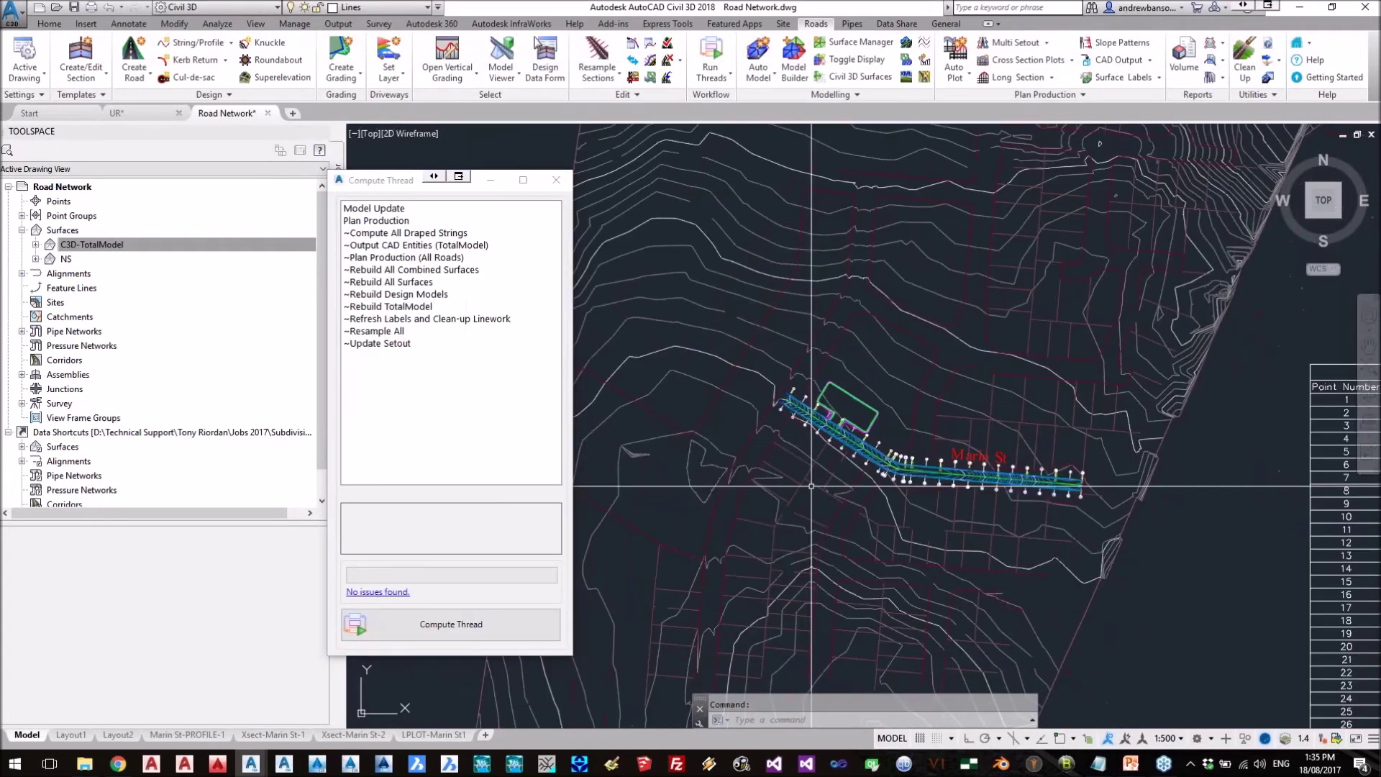
pyautogui.scroll(5, 915, 430)
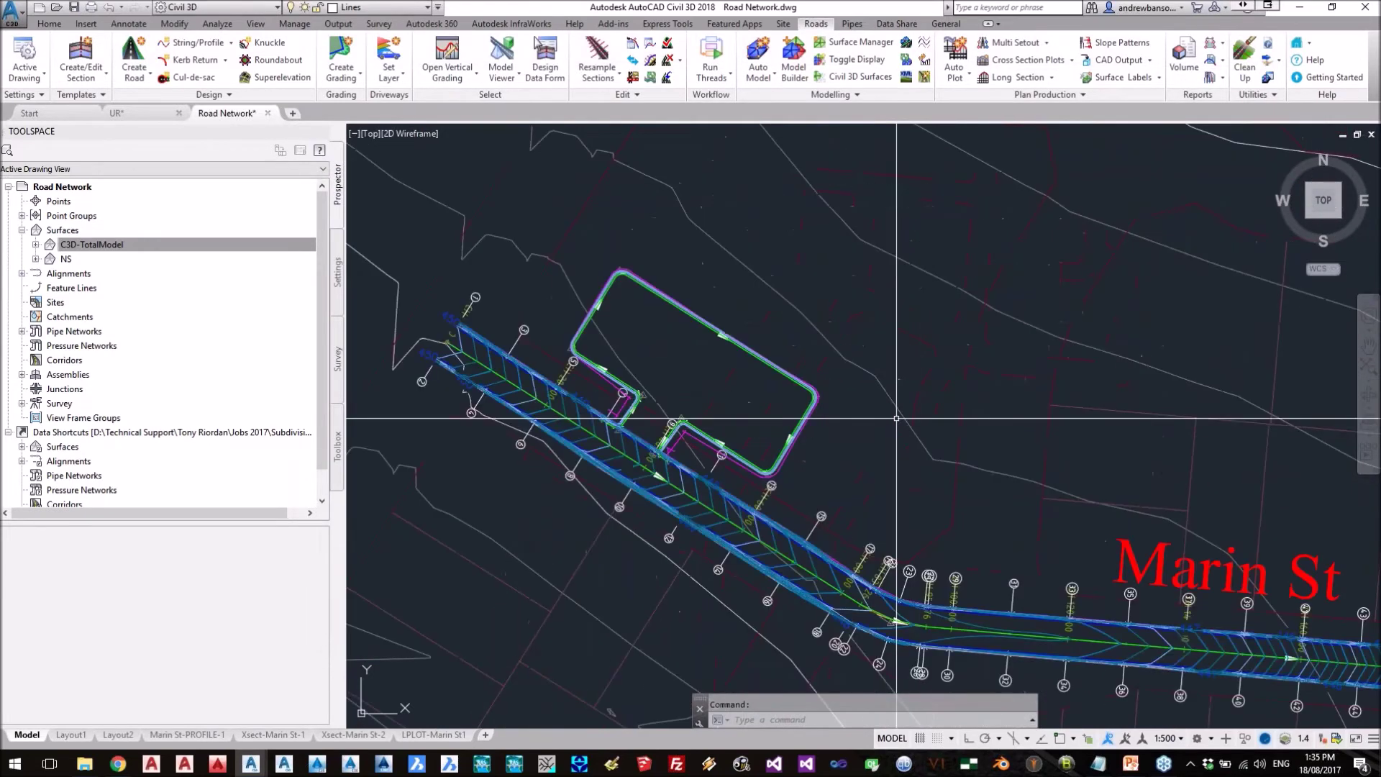
pyautogui.scroll(3, 464, 277)
pyautogui.scroll(2, 827, 460)
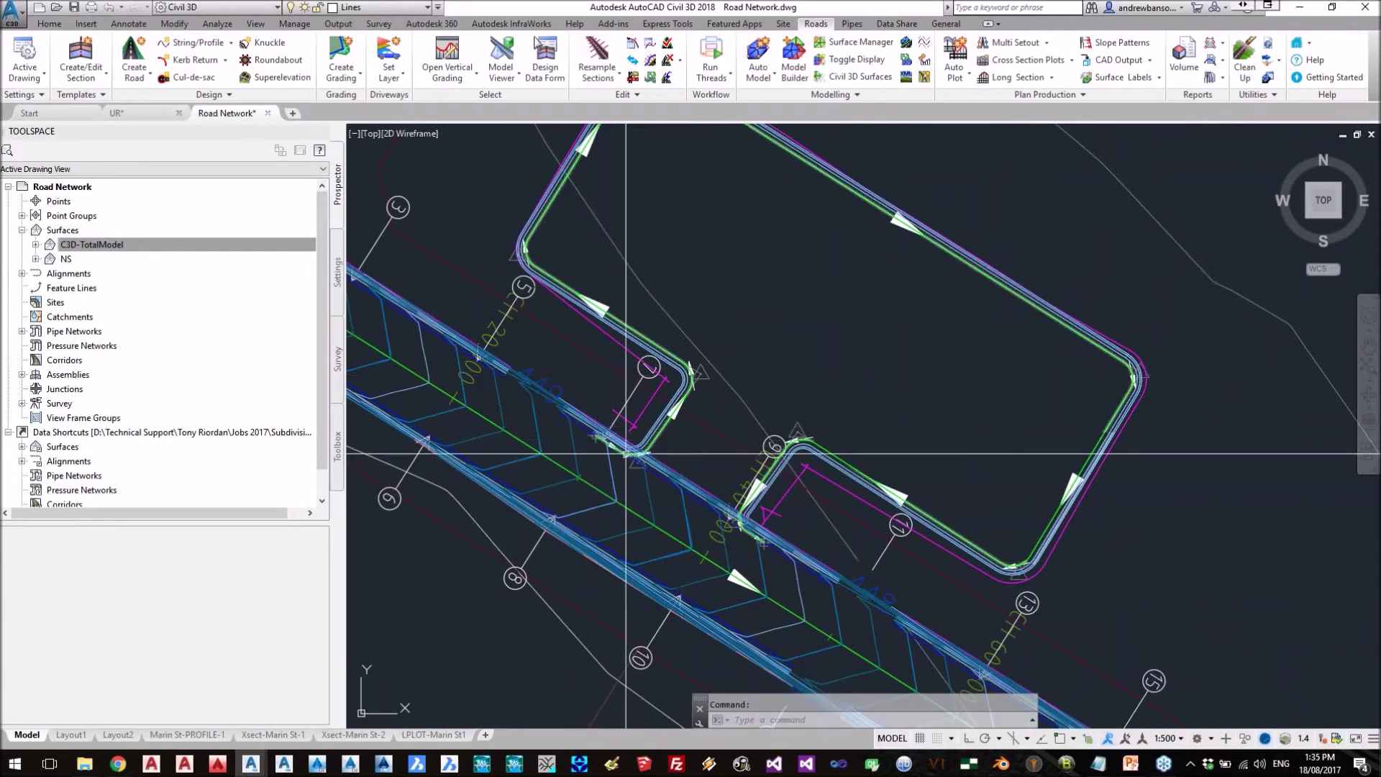
pyautogui.moveTo(759, 451)
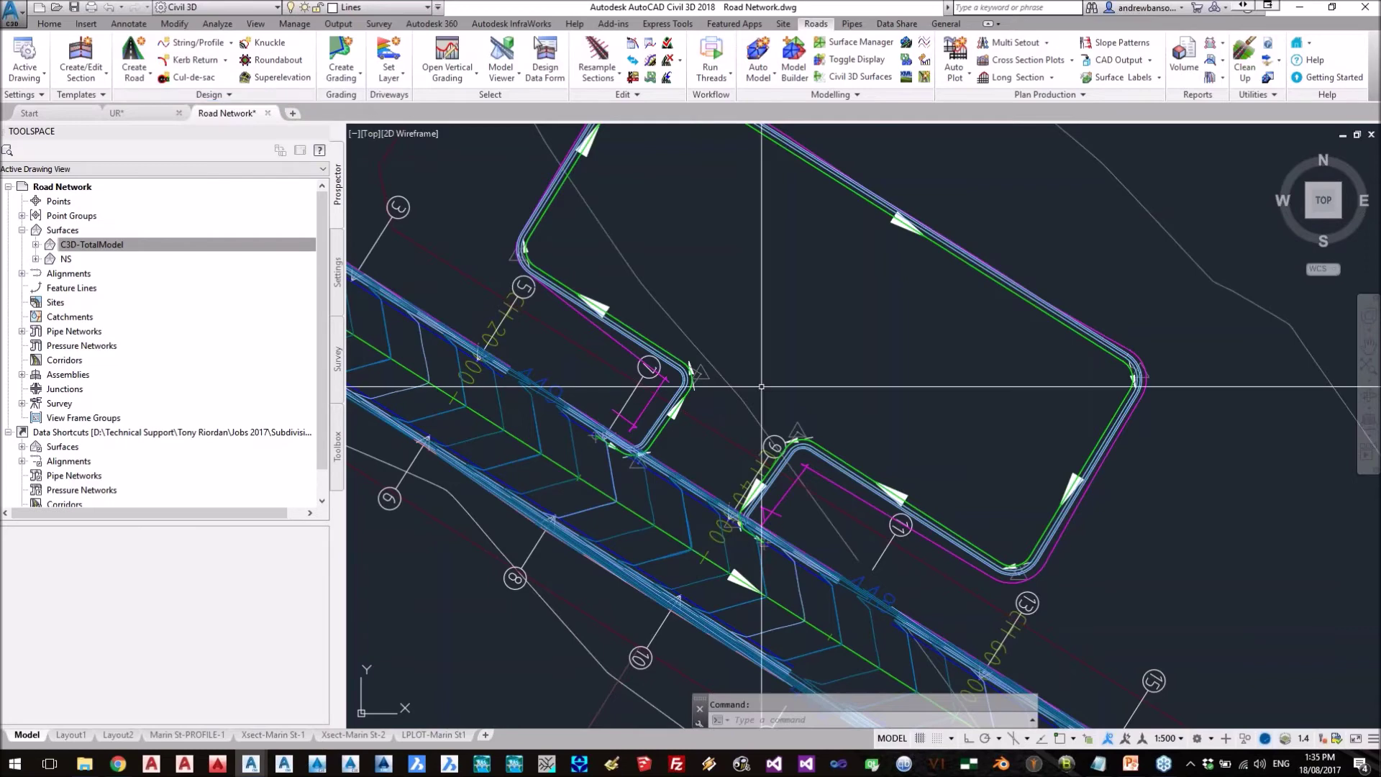
pyautogui.moveTo(734, 427); pyautogui.dragTo(761, 363, button='middle')
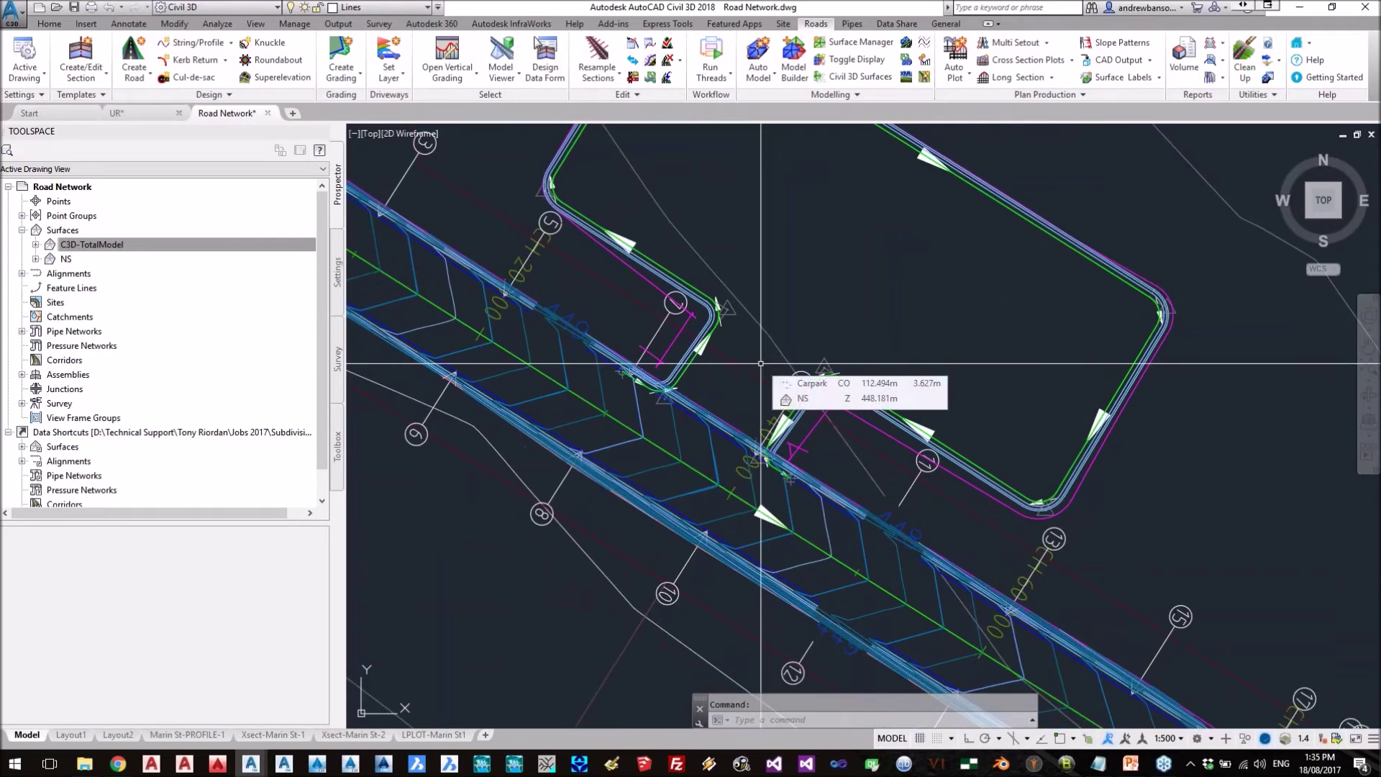
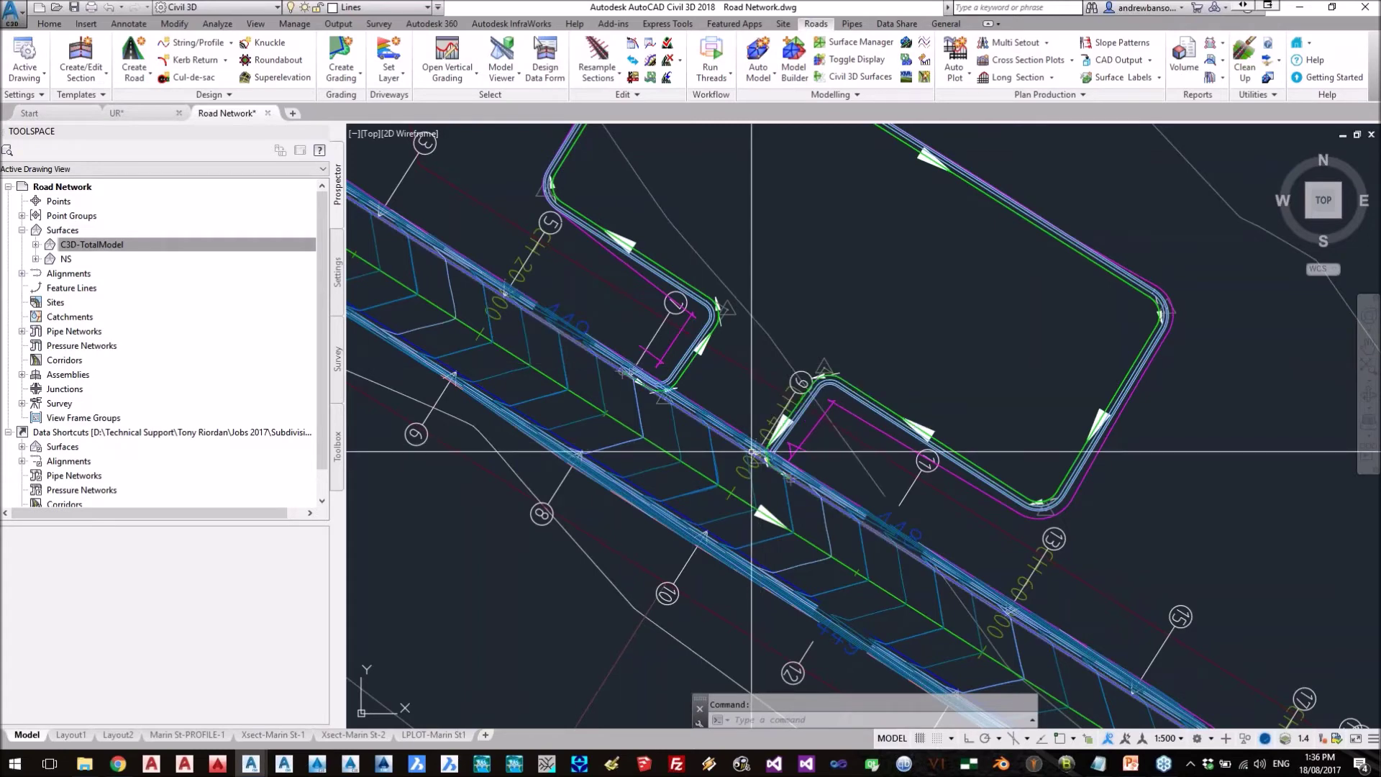
pyautogui.moveTo(631, 378); pyautogui.dragTo(635, 434, button='middle')
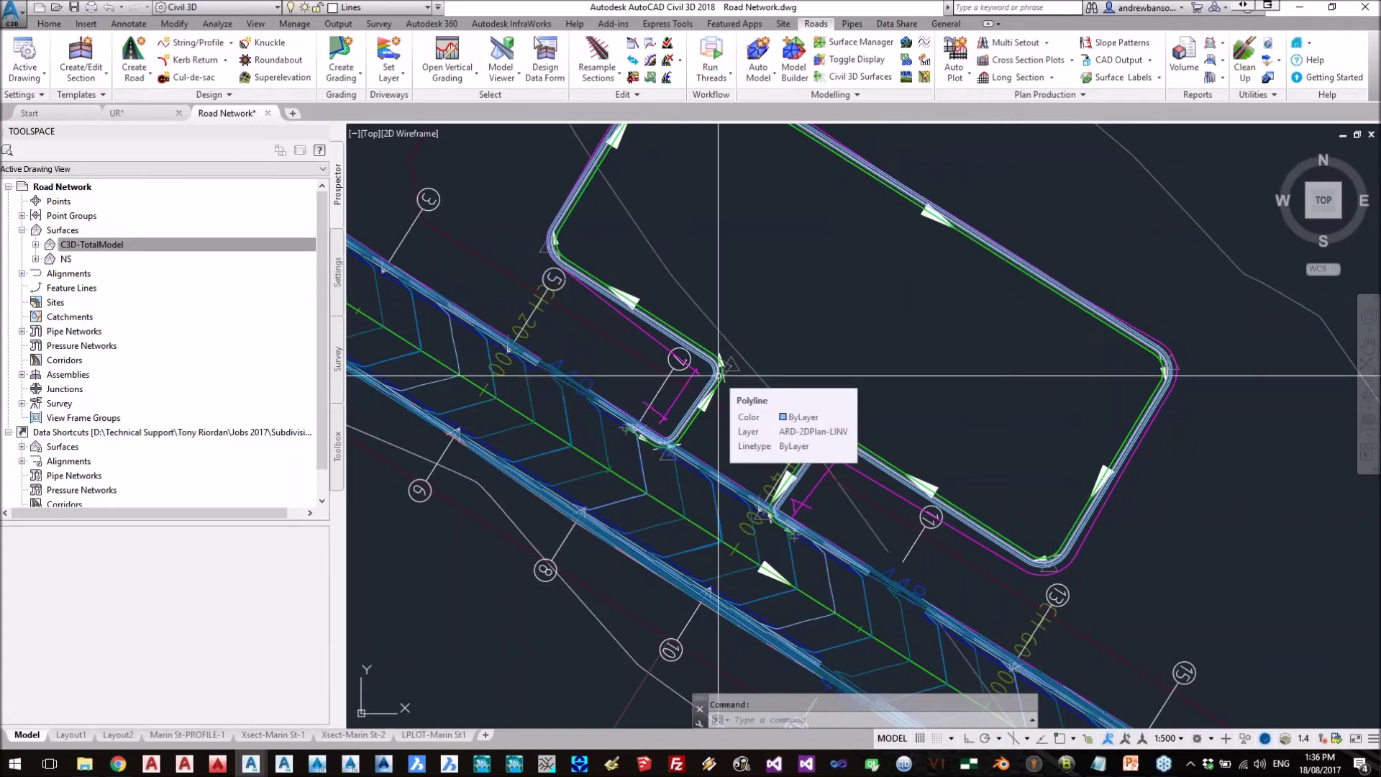
# - Turn off TotalModel's contours and linework, and display the FinalModel linework instead
pyautogui.click(865, 59)
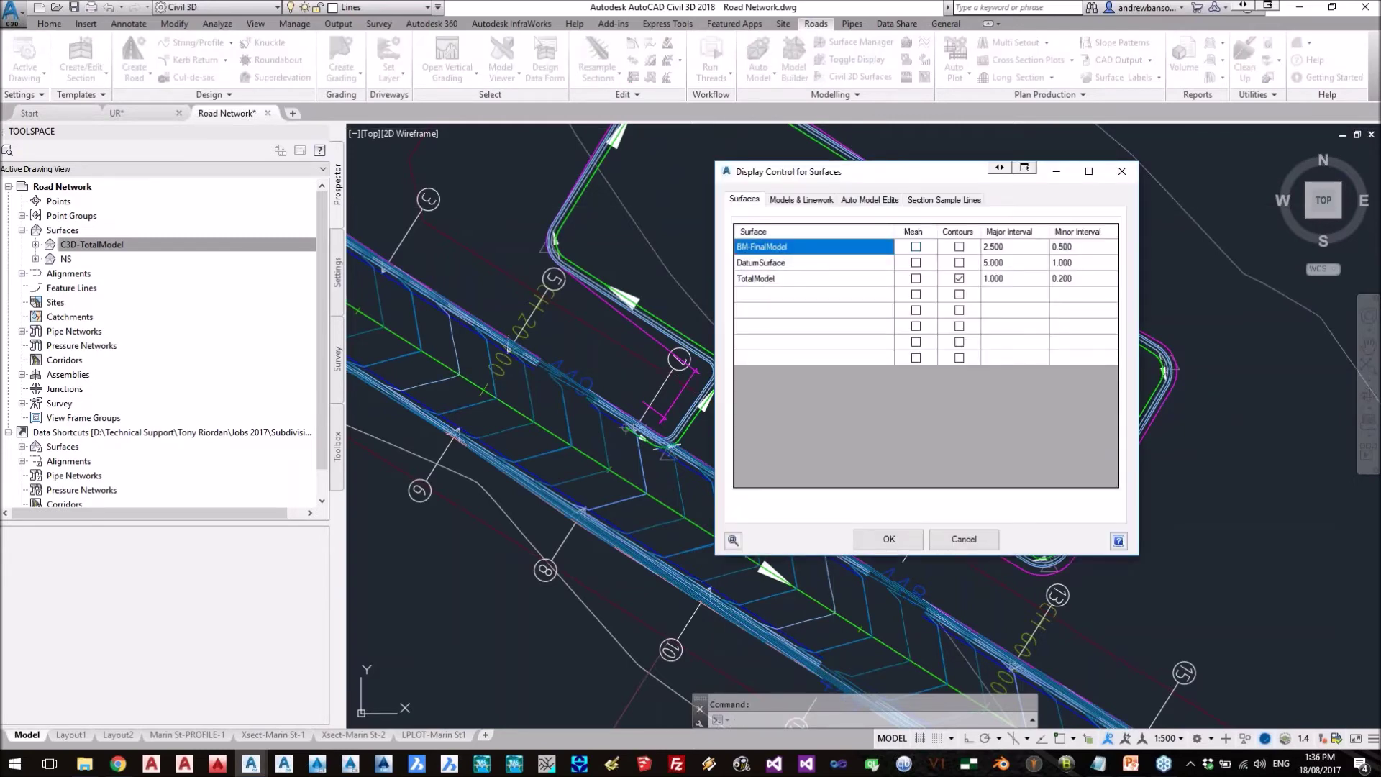
pyautogui.click(959, 279)
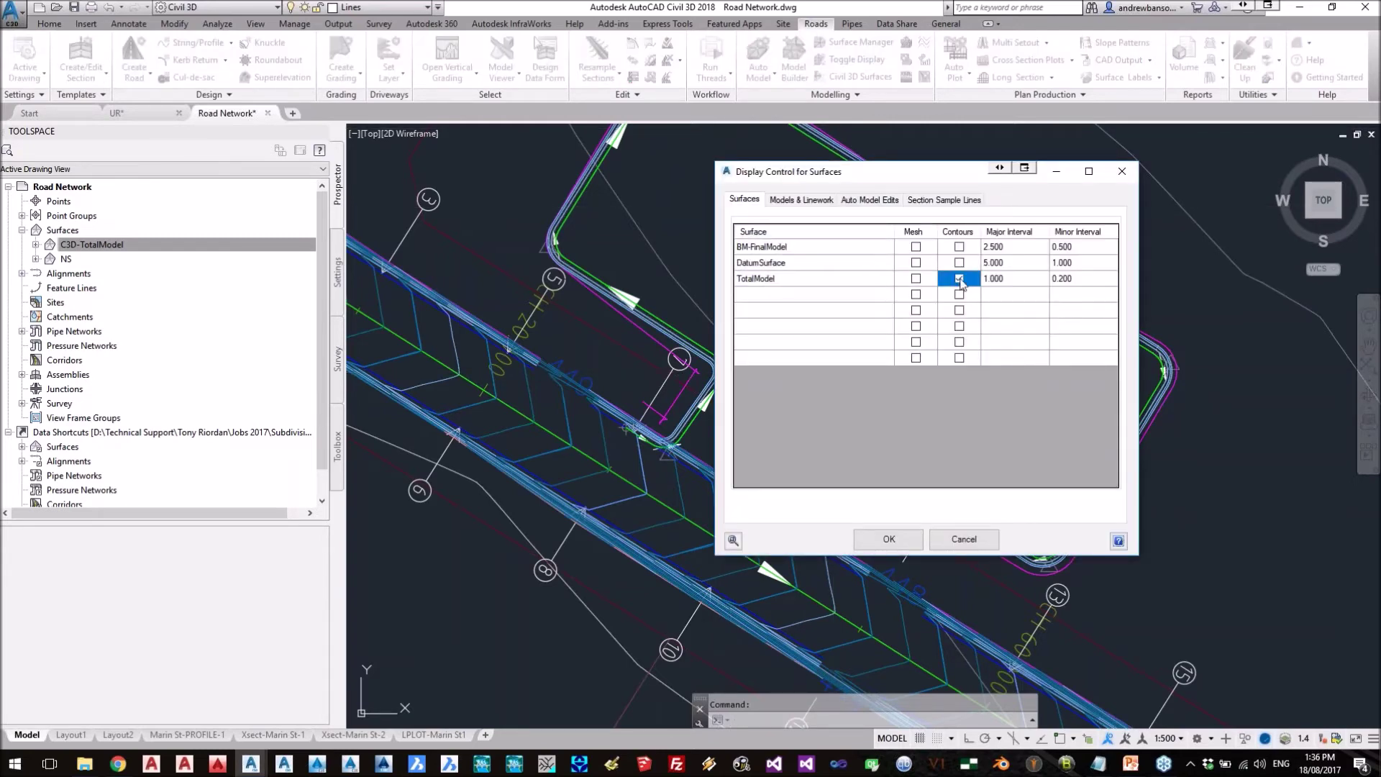
pyautogui.click(797, 201)
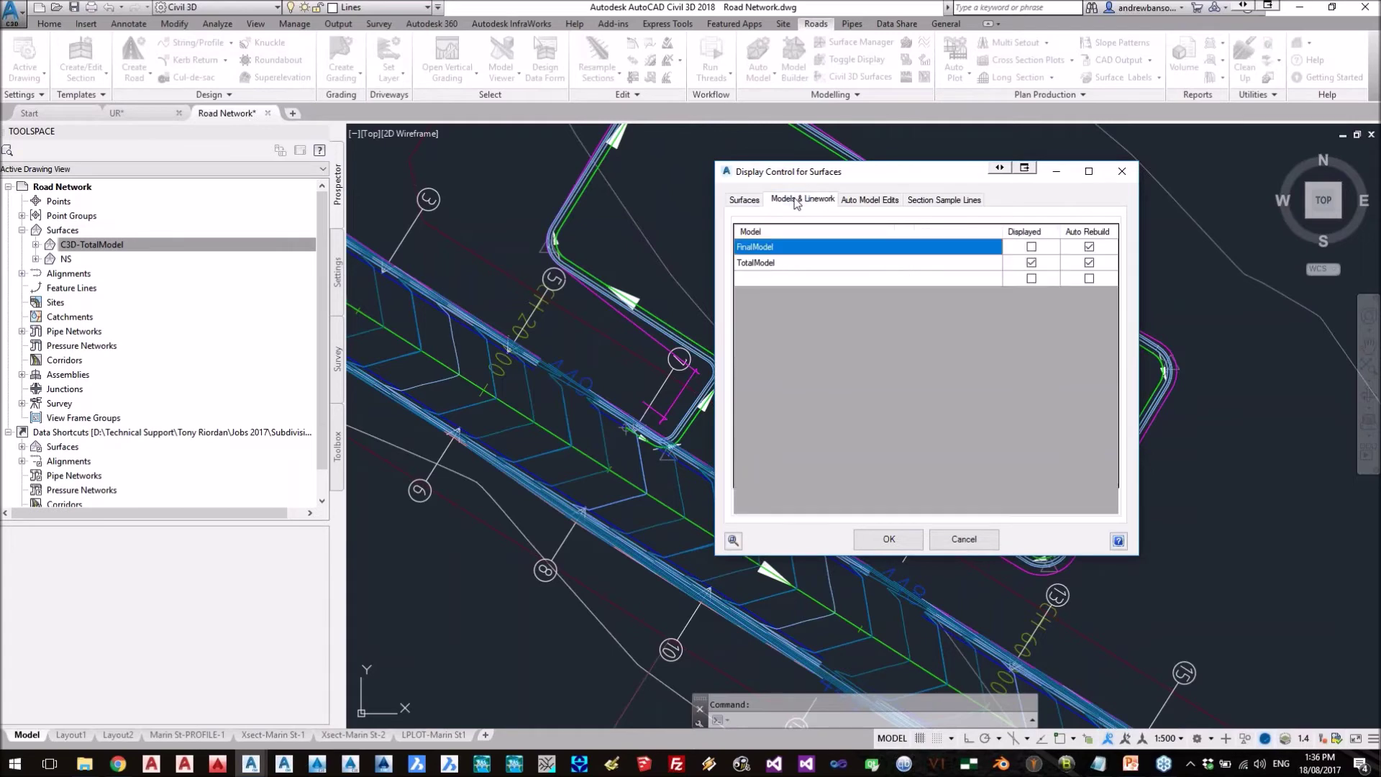
pyautogui.click(1031, 248)
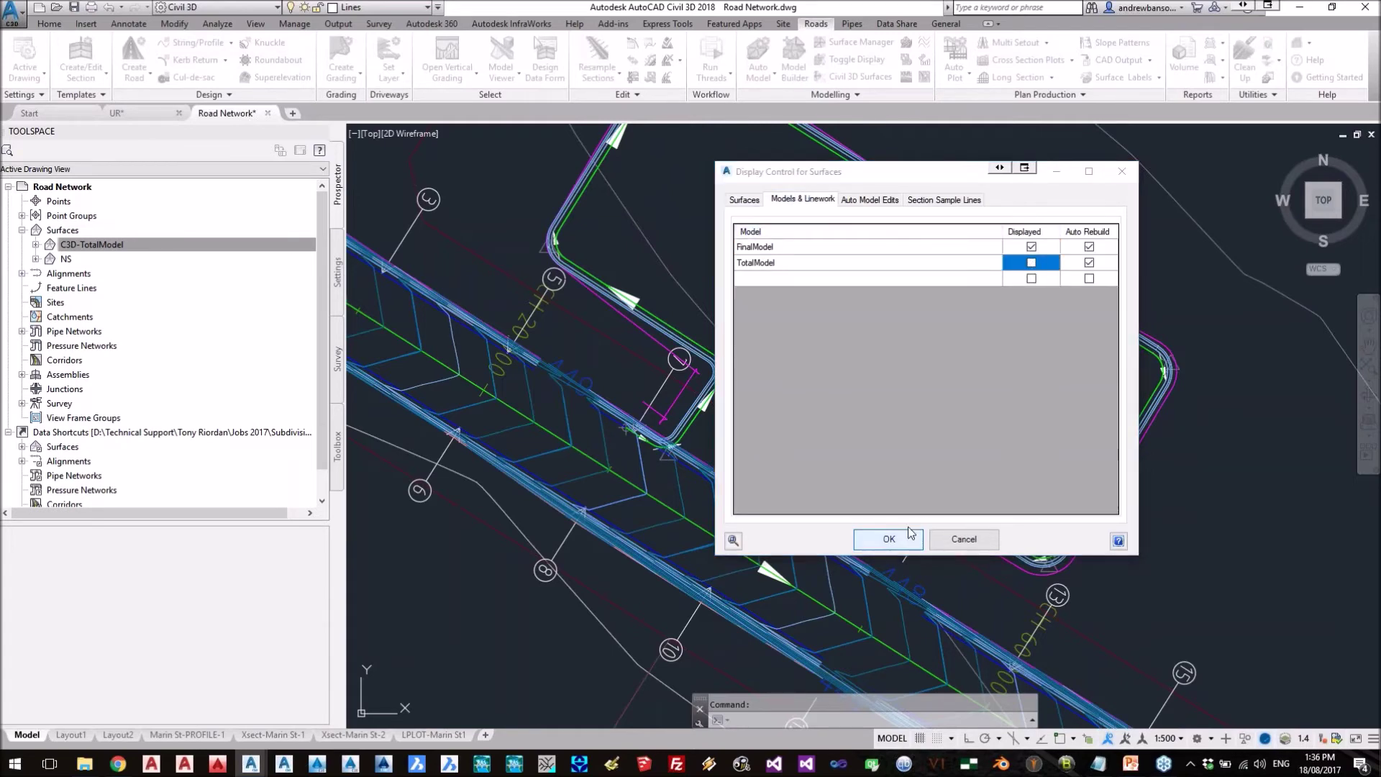
pyautogui.click(889, 539)
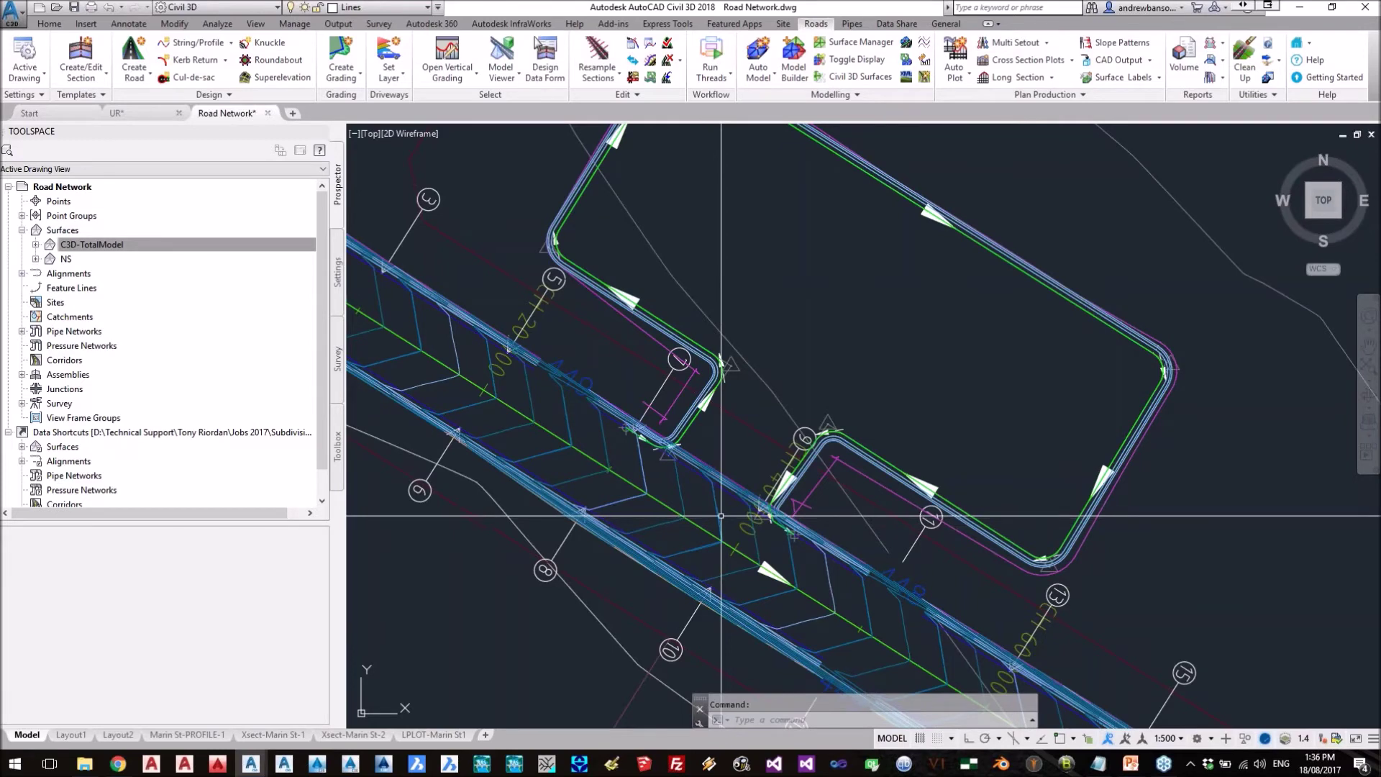
# - Delete the C3D-TotalModel surface and run Drawing Cleanup on all listed items with roads redrawn
pyautogui.click(720, 515)
pyautogui.press('Delete')
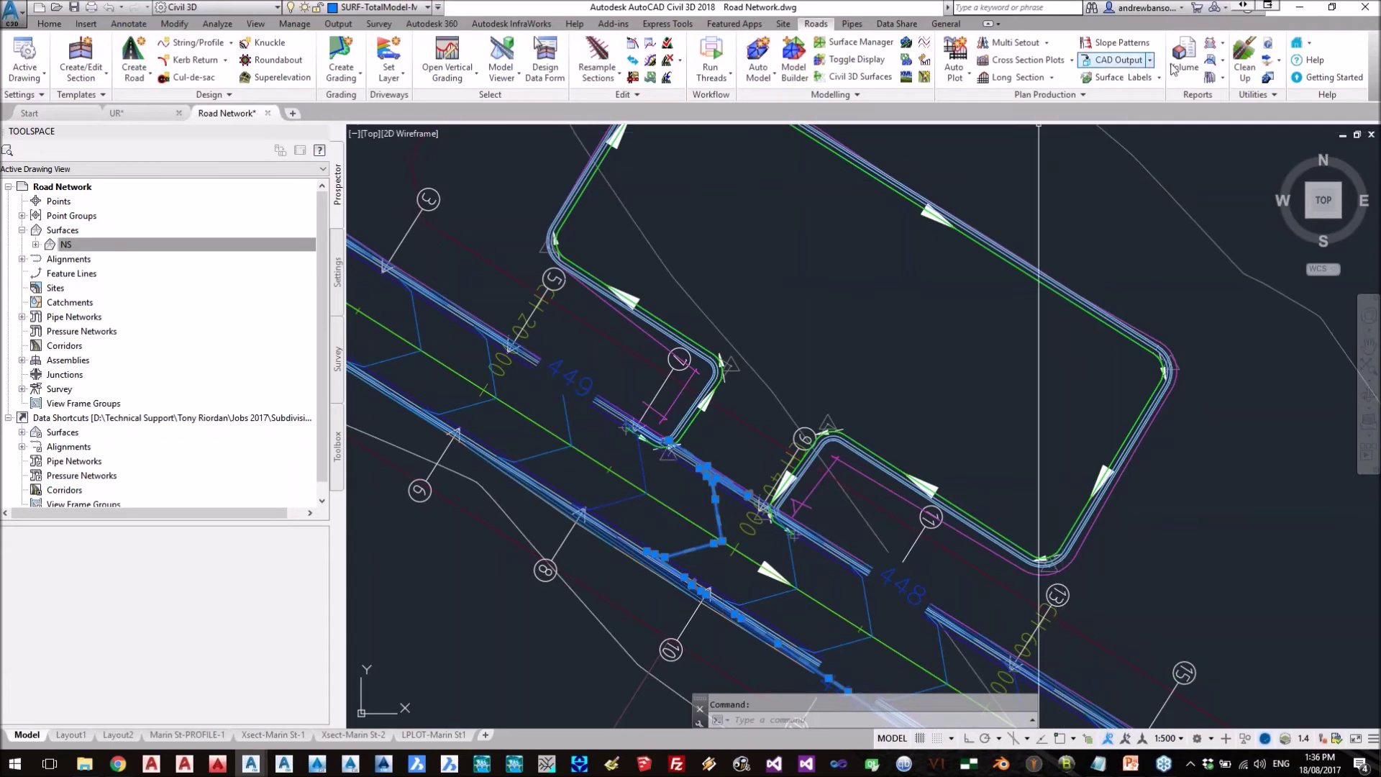
pyautogui.click(1245, 59)
pyautogui.click(536, 483)
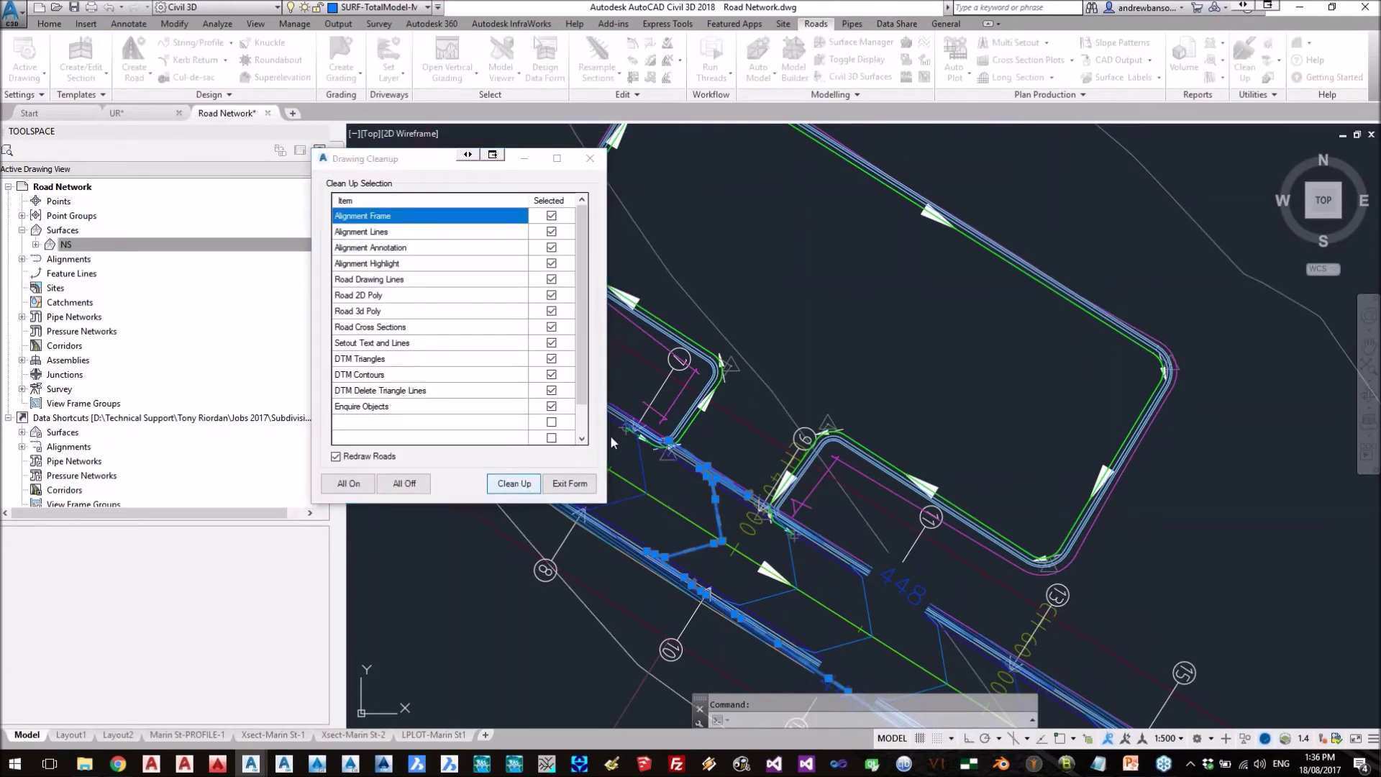
pyautogui.scroll(-3, 802, 377)
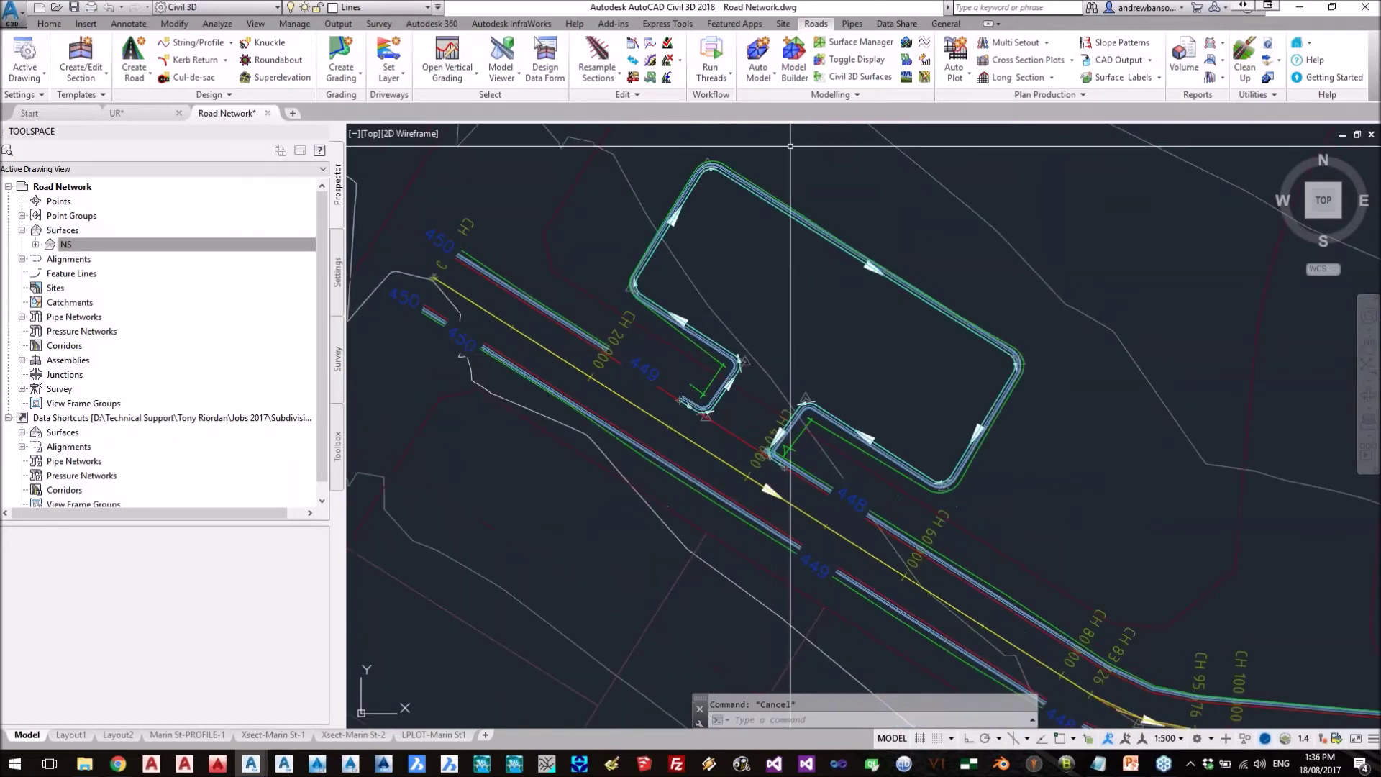
# - Open the existing FinalModel for editing in Model Builder and show its included objects
pyautogui.click(795, 71)
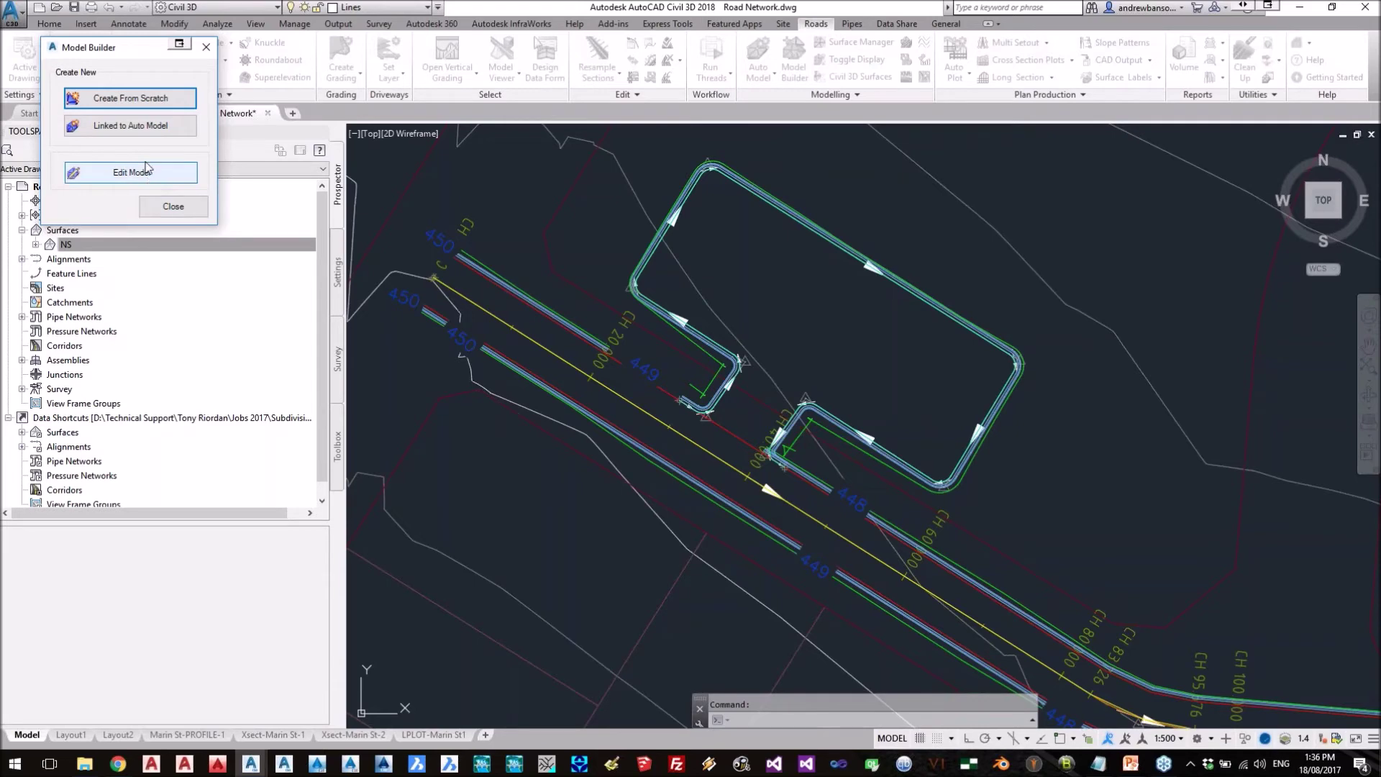
pyautogui.click(130, 98)
pyautogui.click(360, 310)
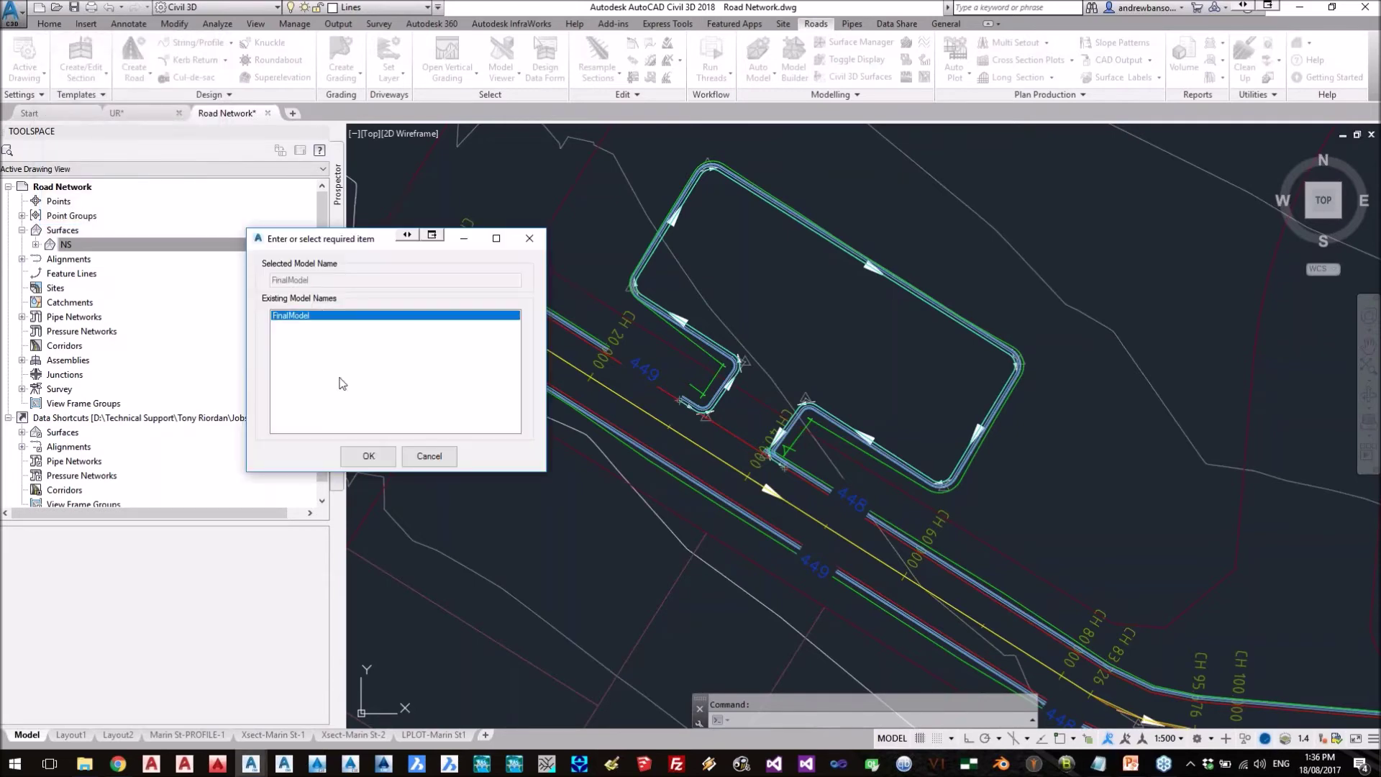
pyautogui.click(364, 456)
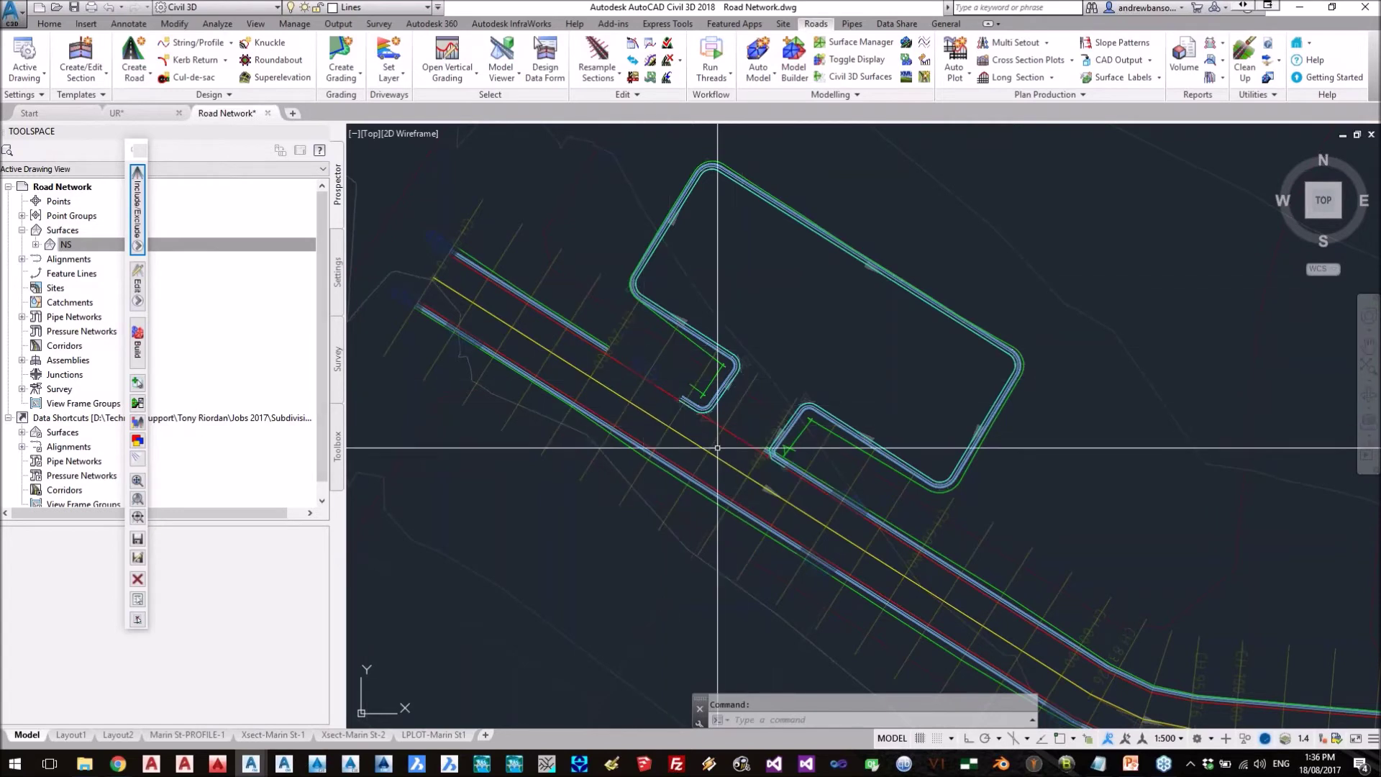
pyautogui.click(136, 216)
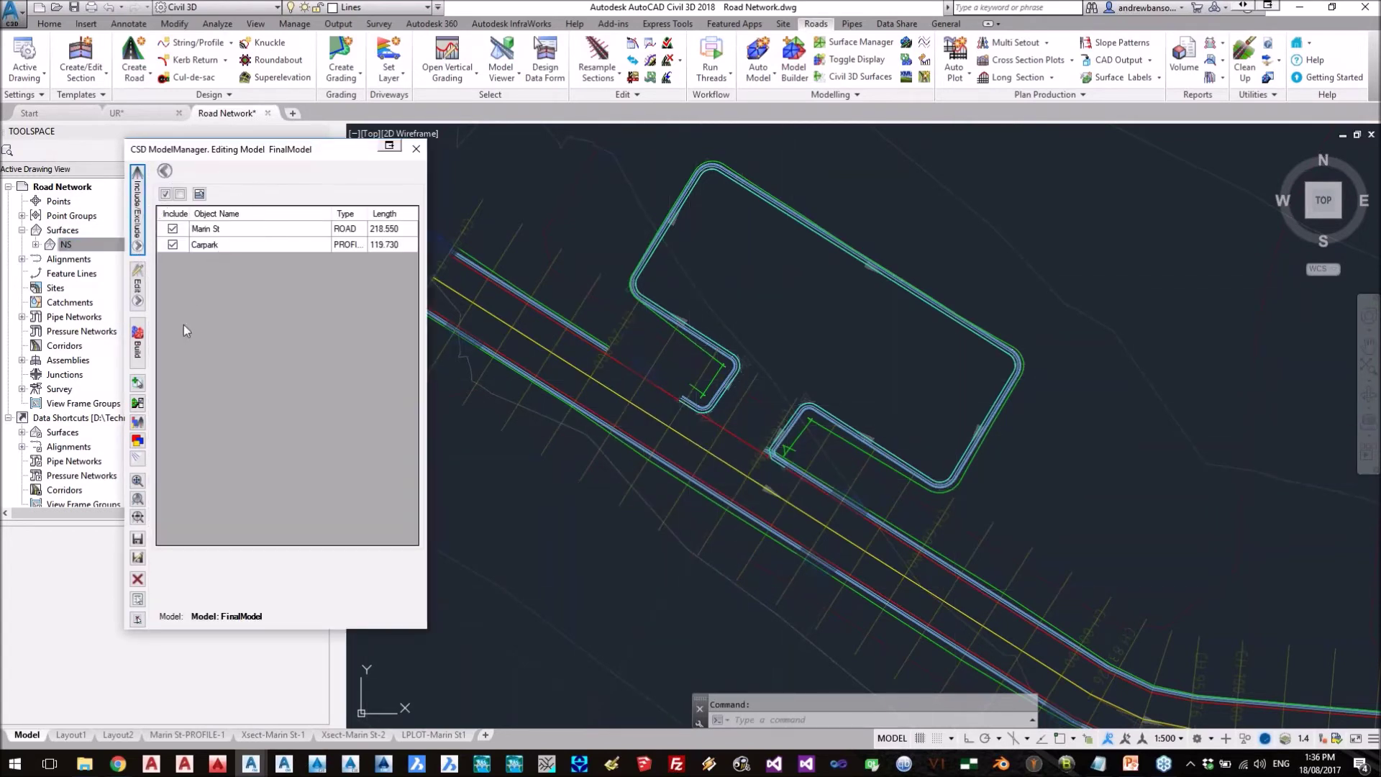
# - Insert extra chainages at 1.0 spacing on Marin St across the carpark entrance, from about chainage 17.354 to 44.453
pyautogui.scroll(5, 634, 380)
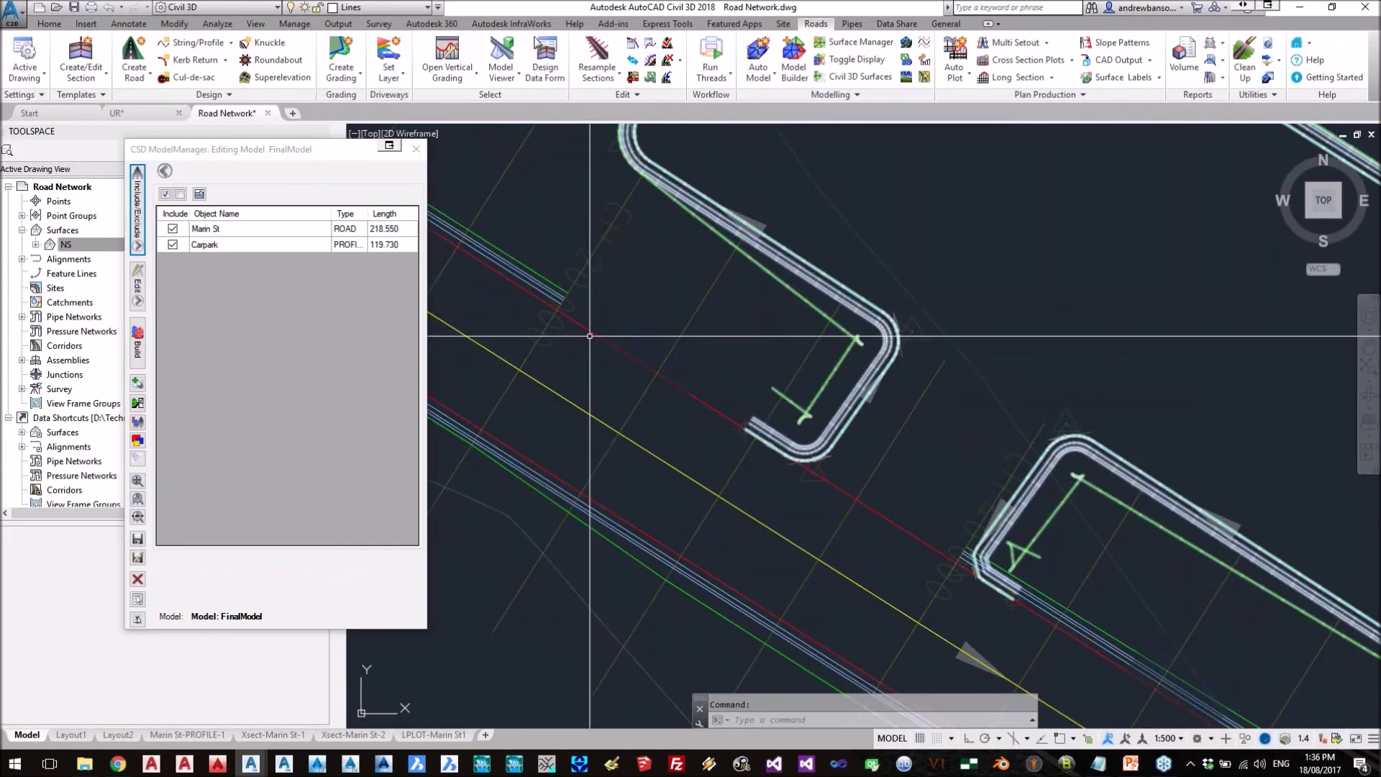
pyautogui.scroll(-2, 611, 338)
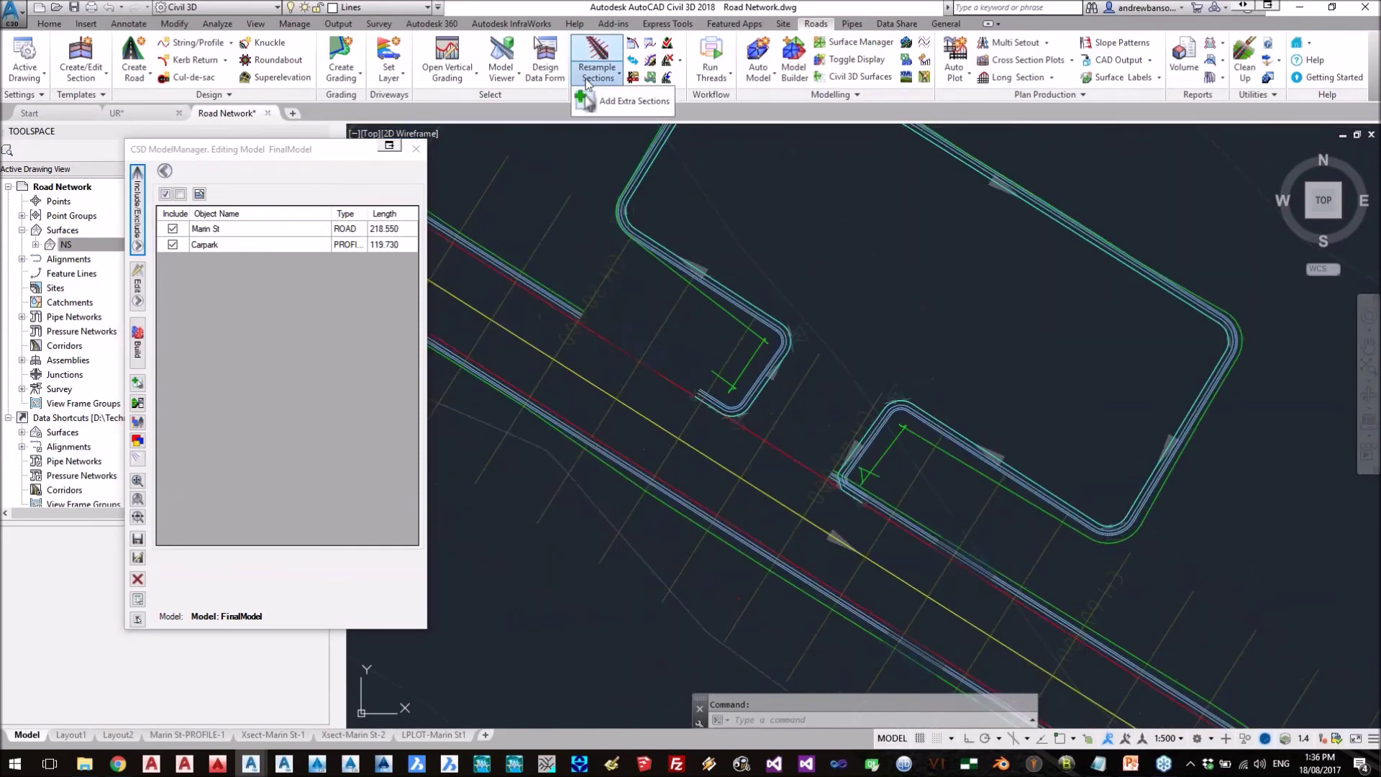
pyautogui.click(720, 463)
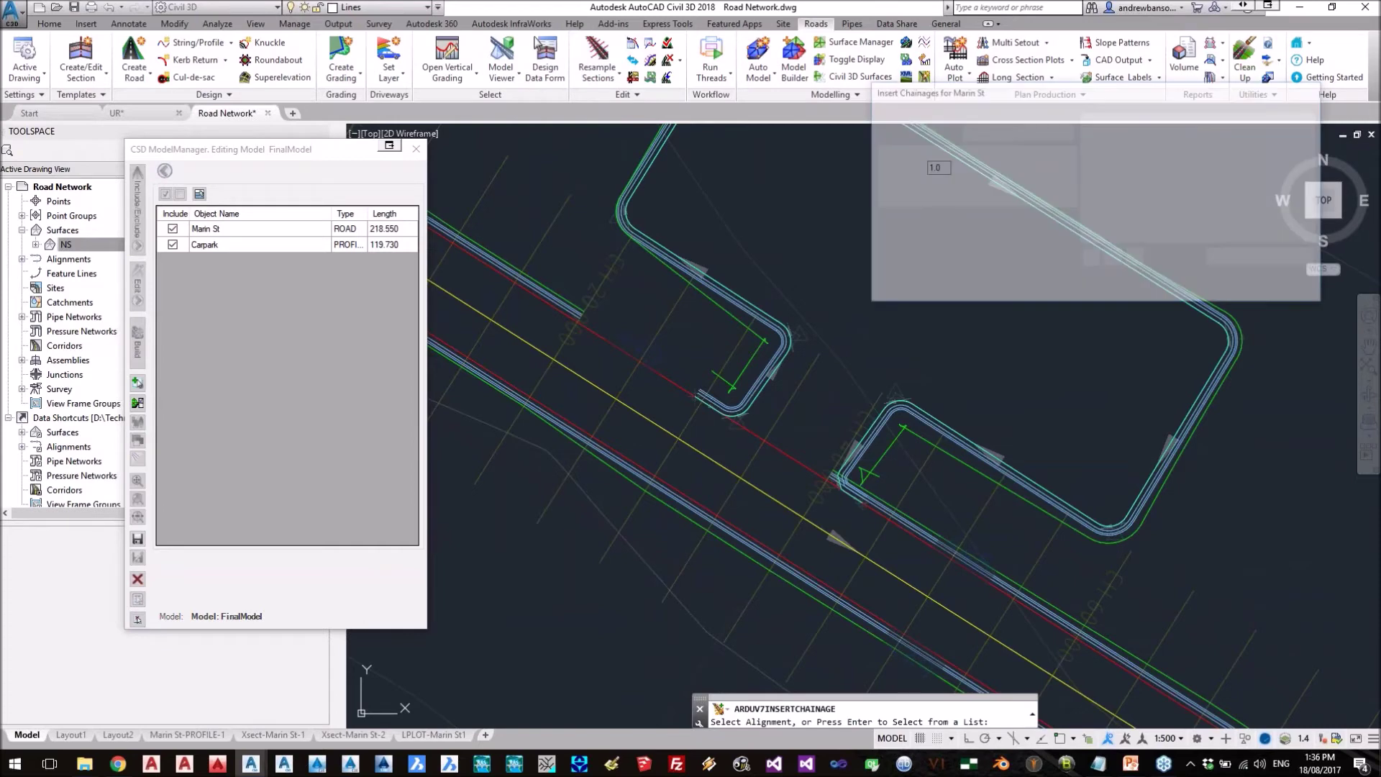
pyautogui.click(1017, 166)
pyautogui.click(550, 484)
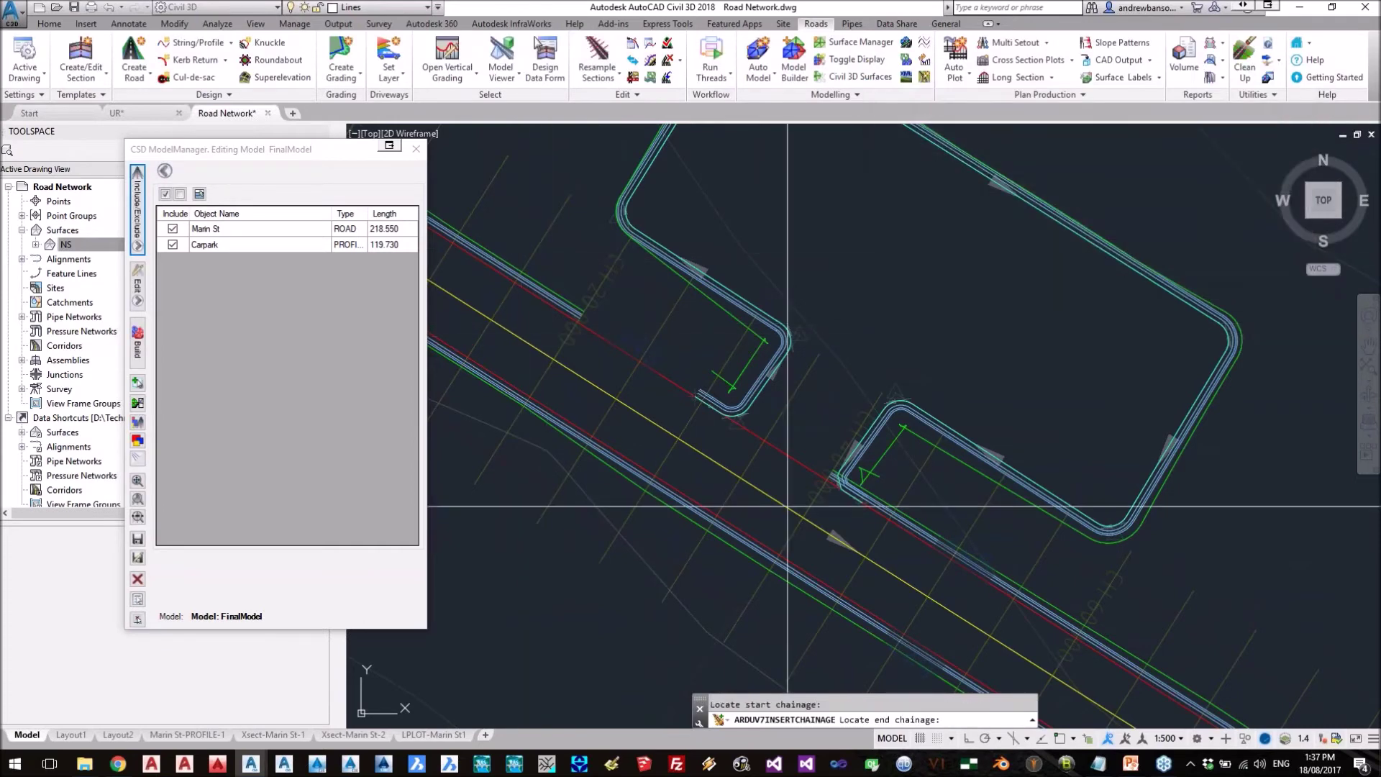
pyautogui.click(828, 481)
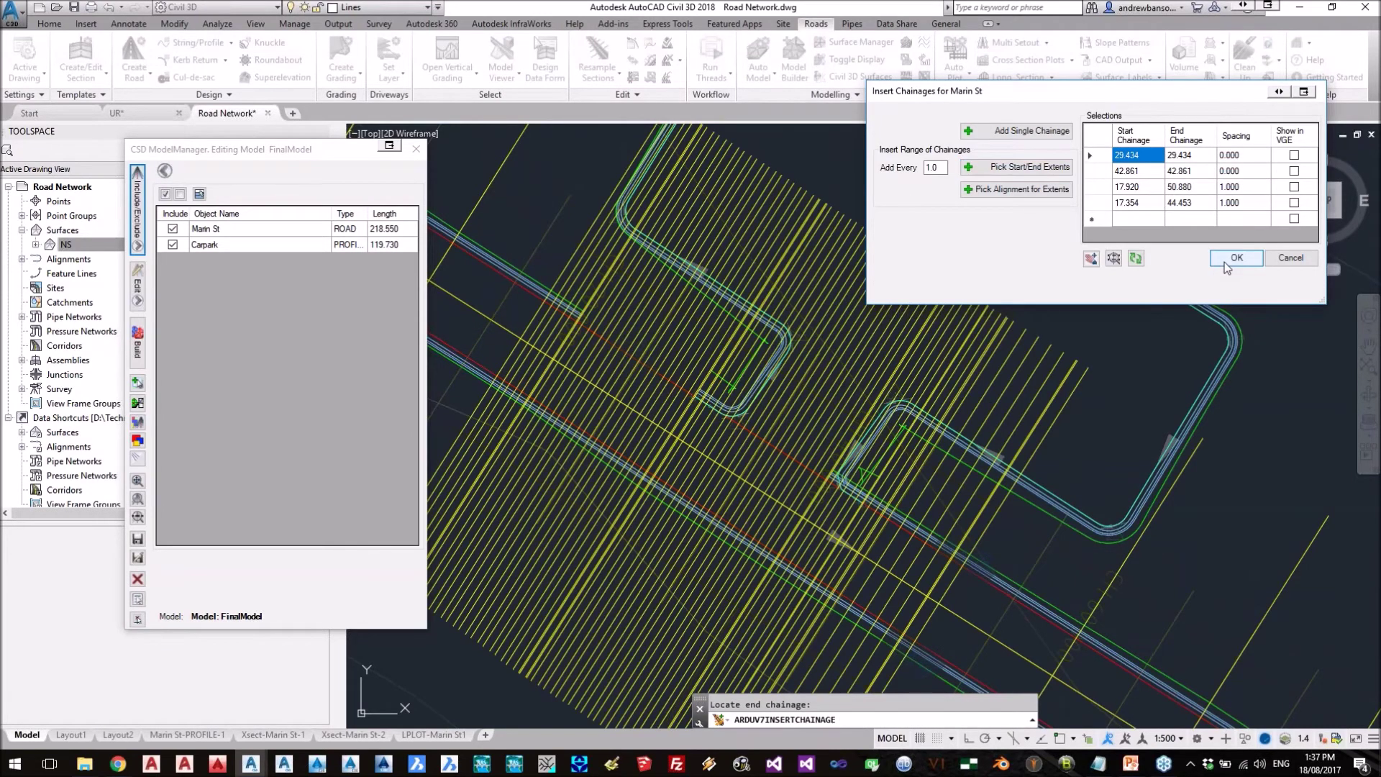
pyautogui.click(1236, 258)
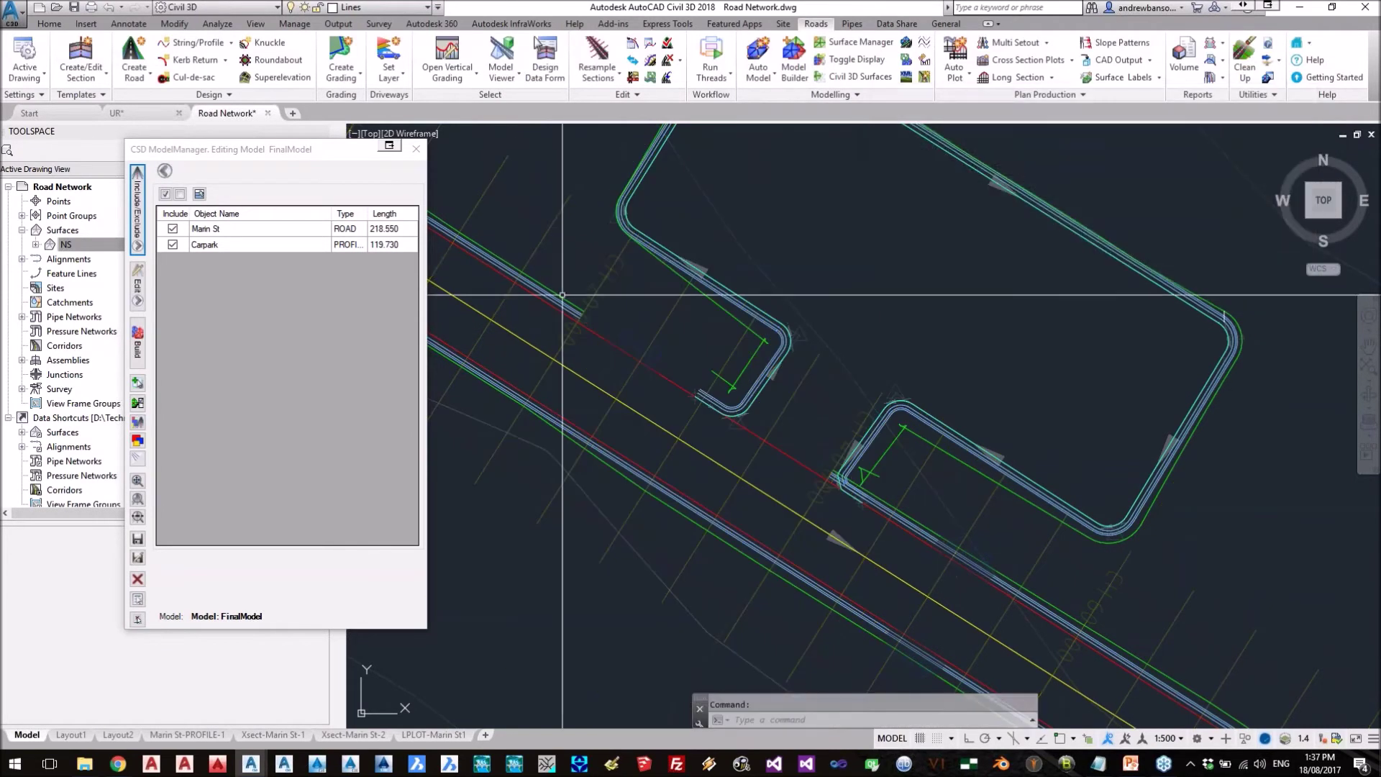
# - Select Marin St's string-off edit across the carpark entrance, rebuild FinalModel, and apply the linework display with only FinalModel shown
pyautogui.click(139, 287)
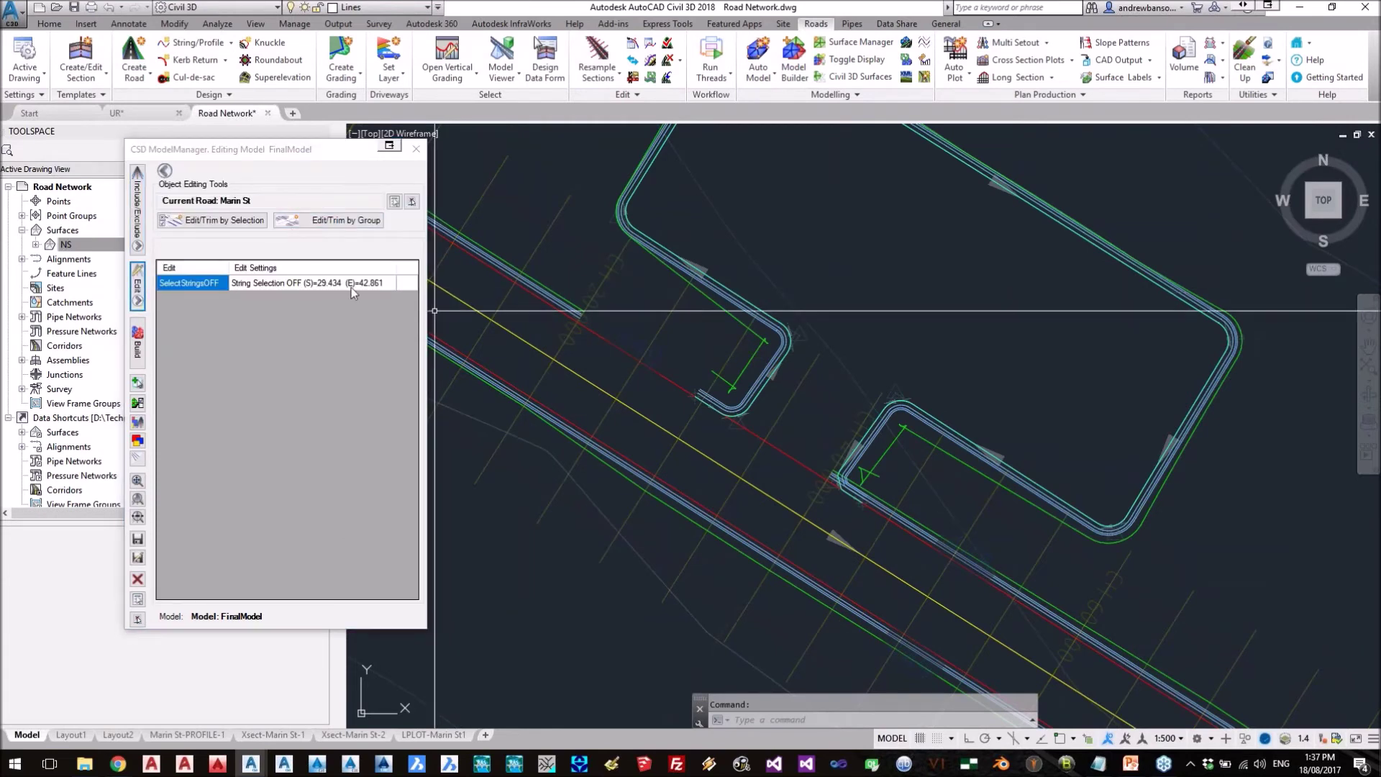
pyautogui.click(351, 285)
pyautogui.click(141, 352)
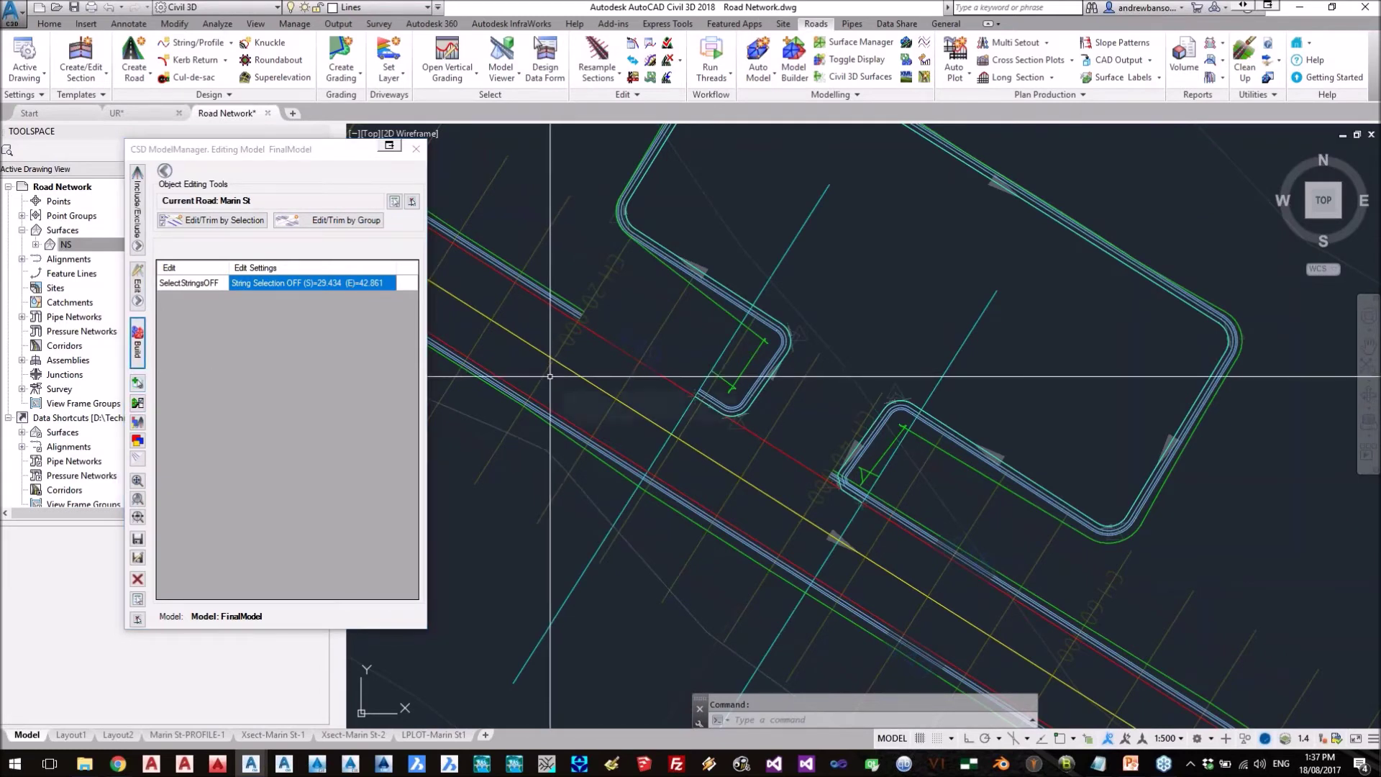
pyautogui.moveTo(550, 377)
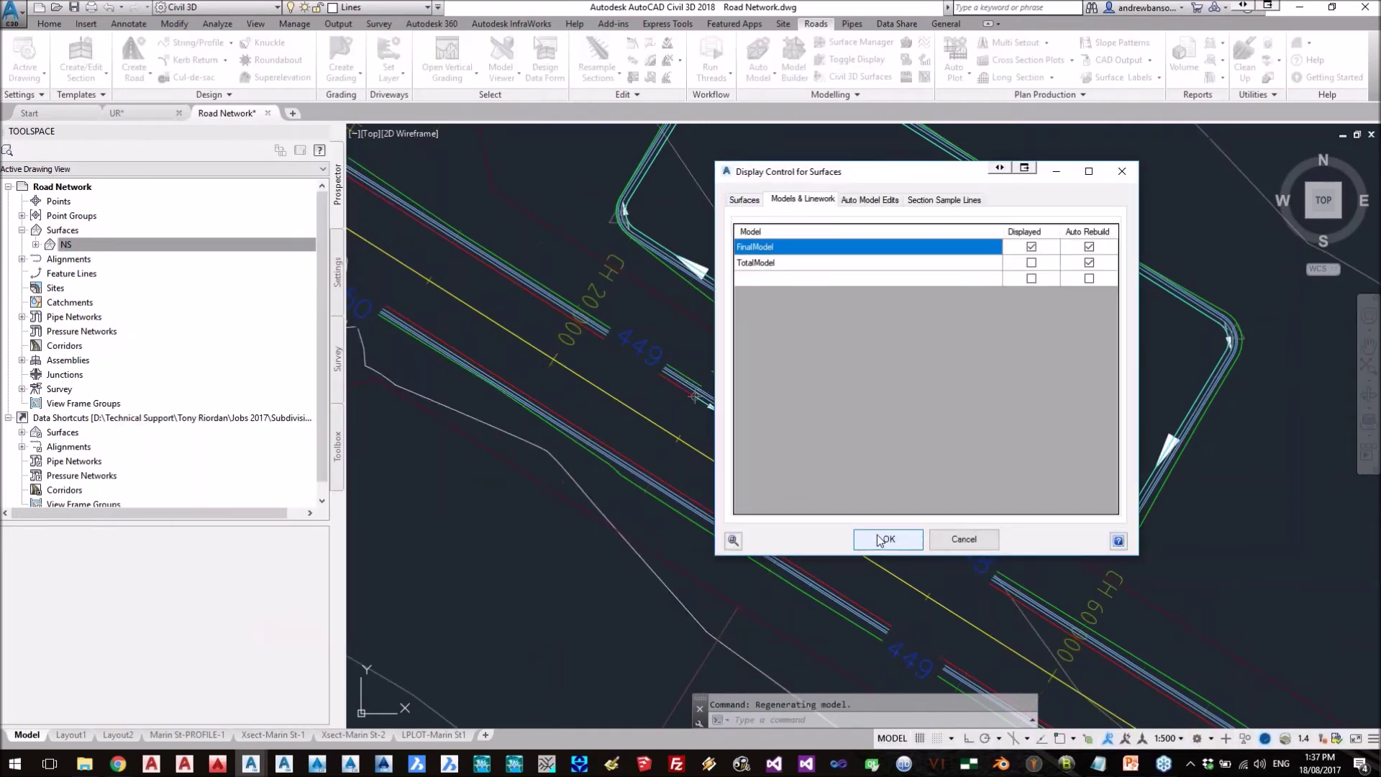
pyautogui.click(889, 538)
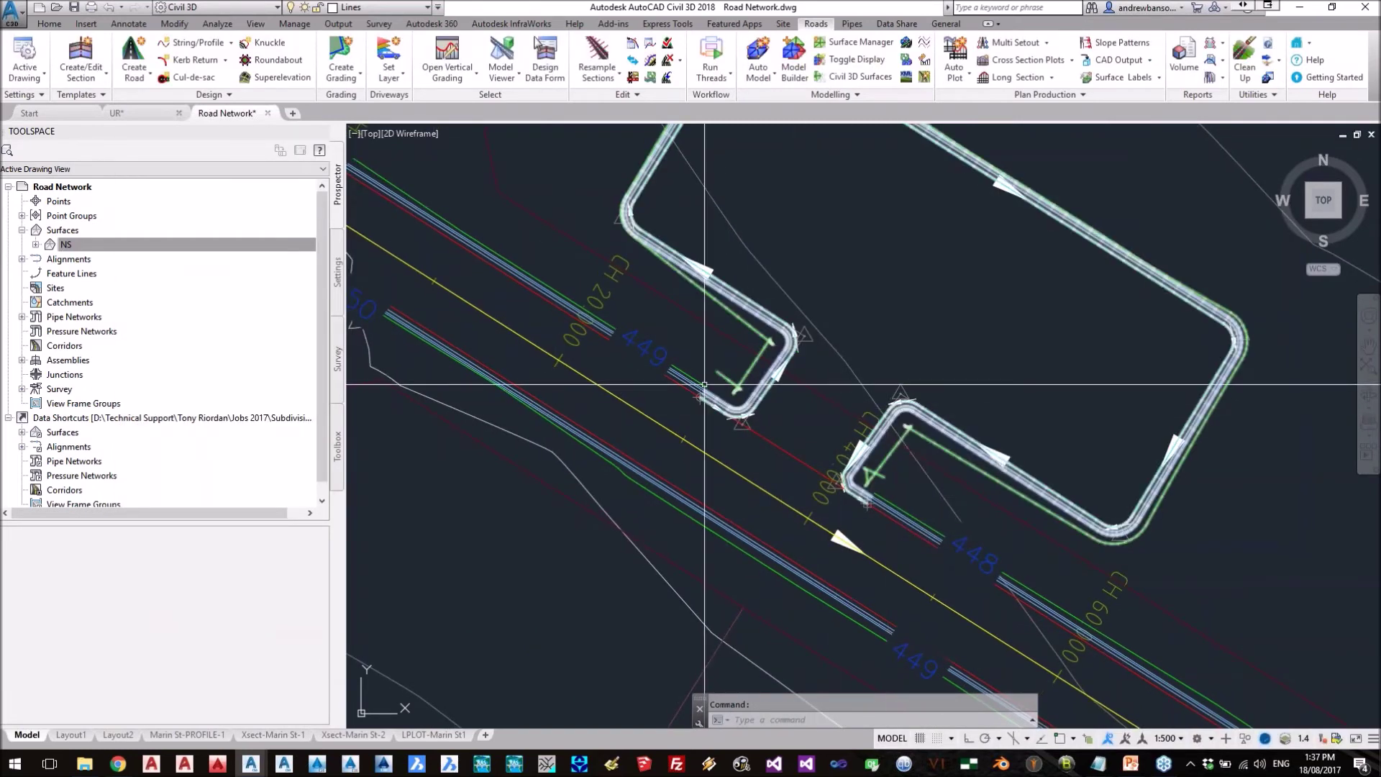
# - Examine the rebuilt carpark entrance and its kerb returns in plan and in the 3D Model Viewer, and close the viewer
pyautogui.moveTo(705, 366); pyautogui.dragTo(715, 336, button='middle')
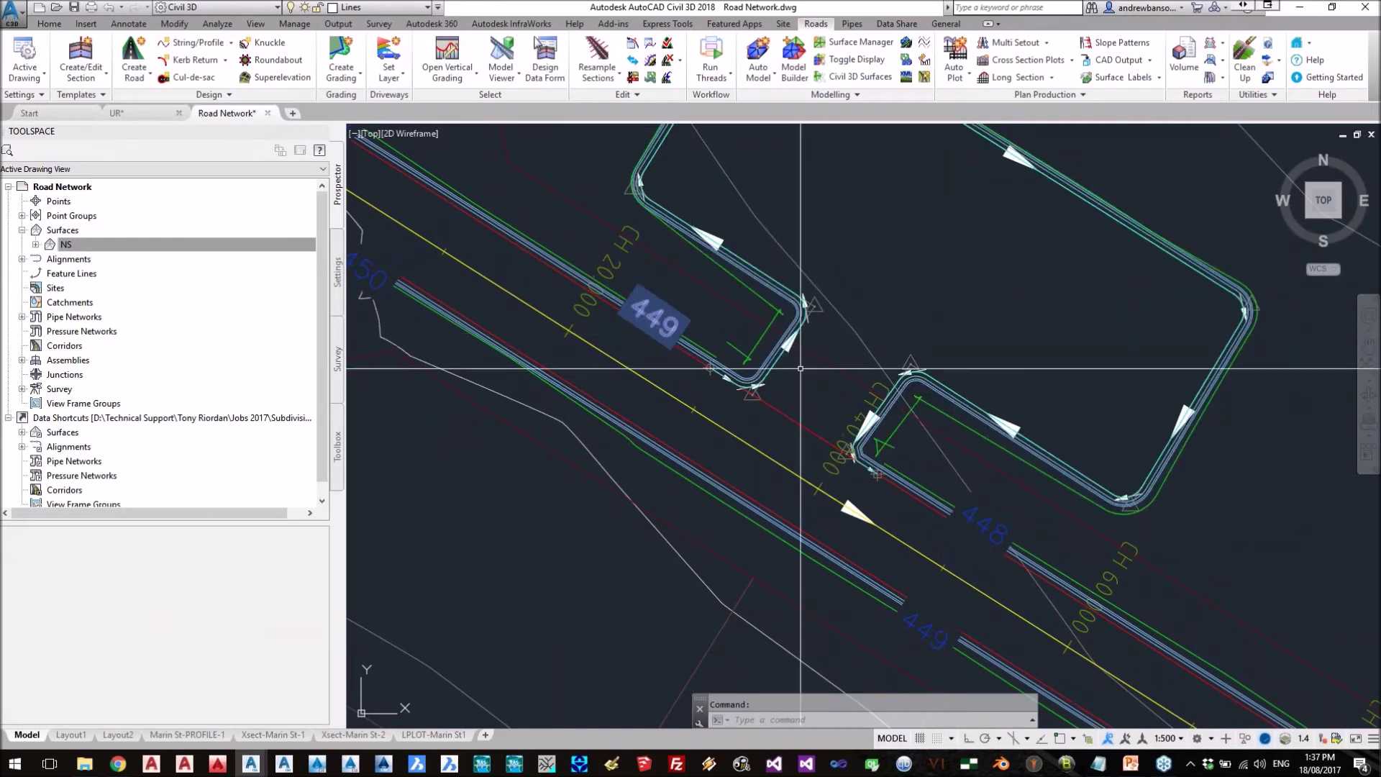
pyautogui.moveTo(805, 413)
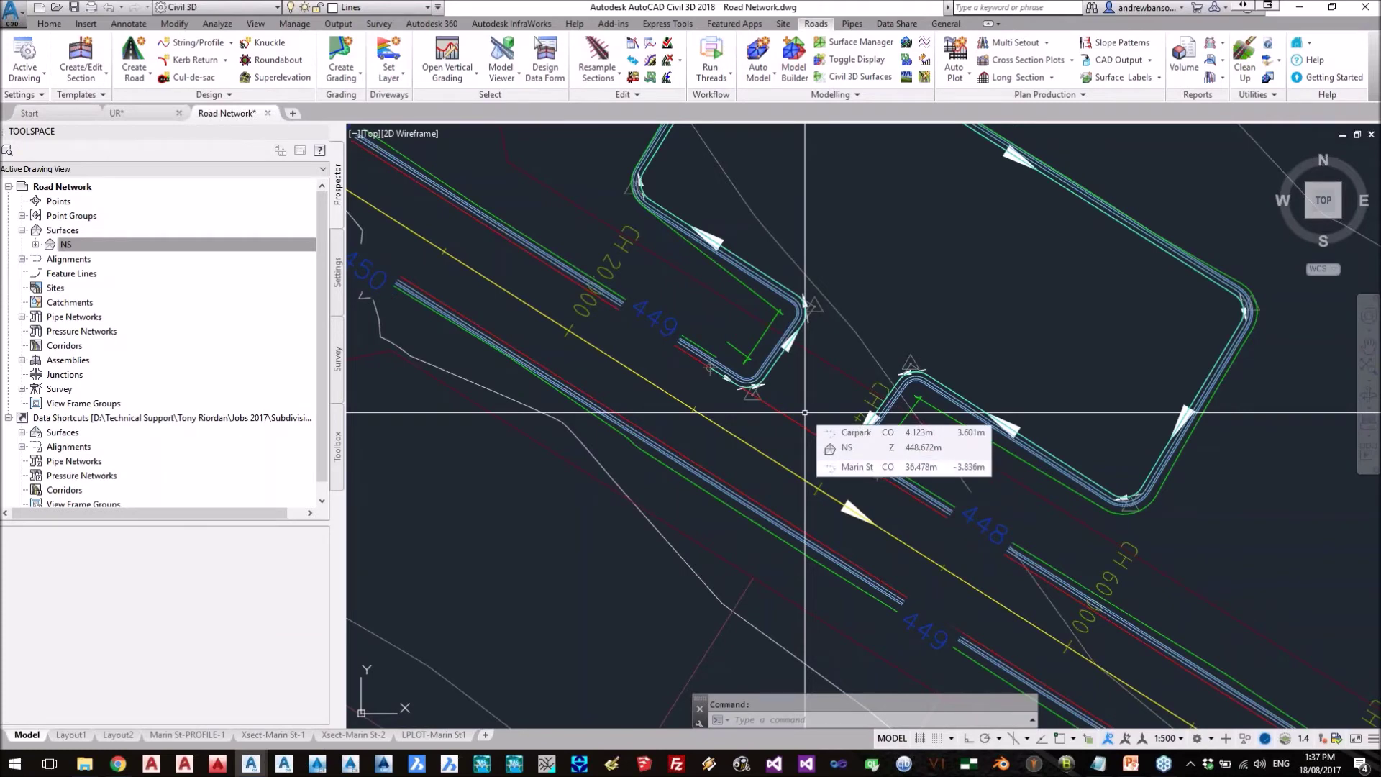
pyautogui.scroll(4, 766, 359)
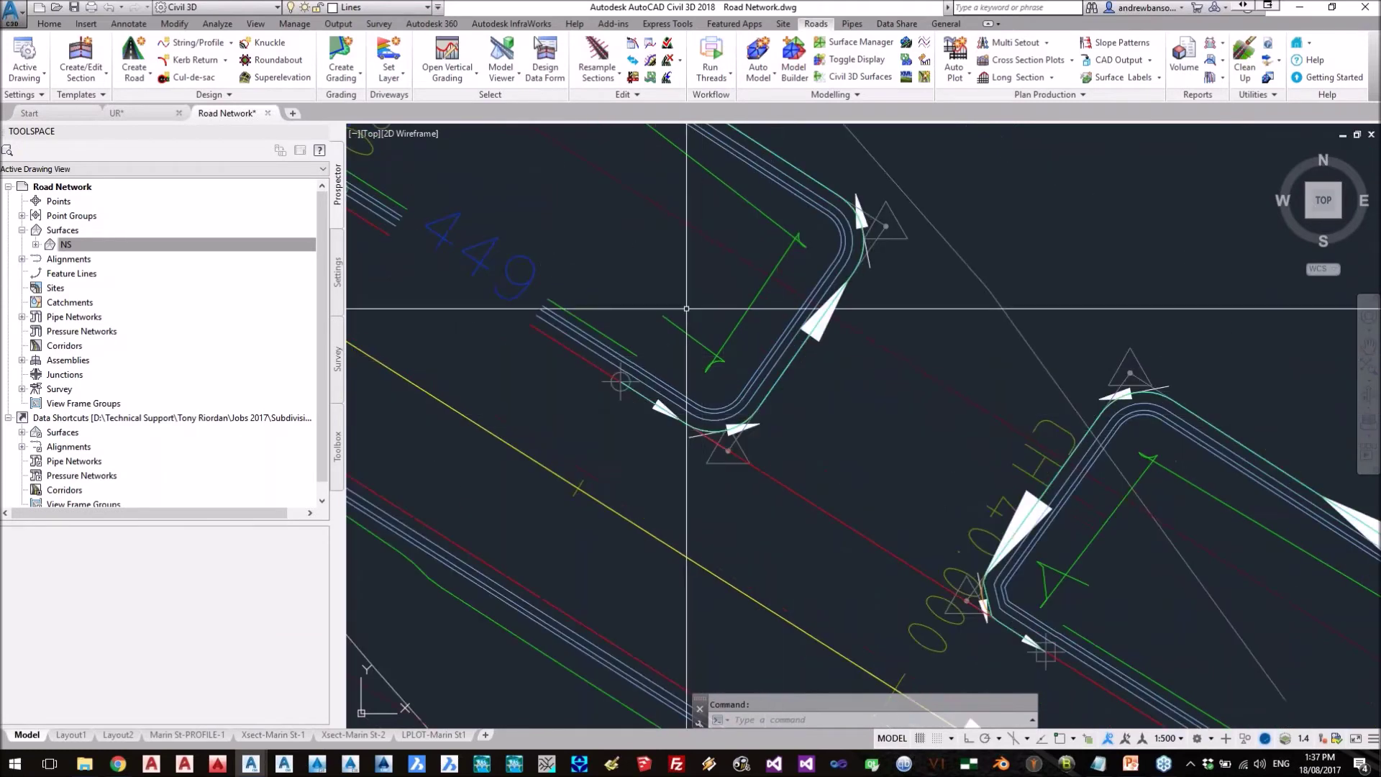
pyautogui.scroll(-4, 685, 311)
pyautogui.moveTo(692, 319); pyautogui.dragTo(700, 345, button='middle')
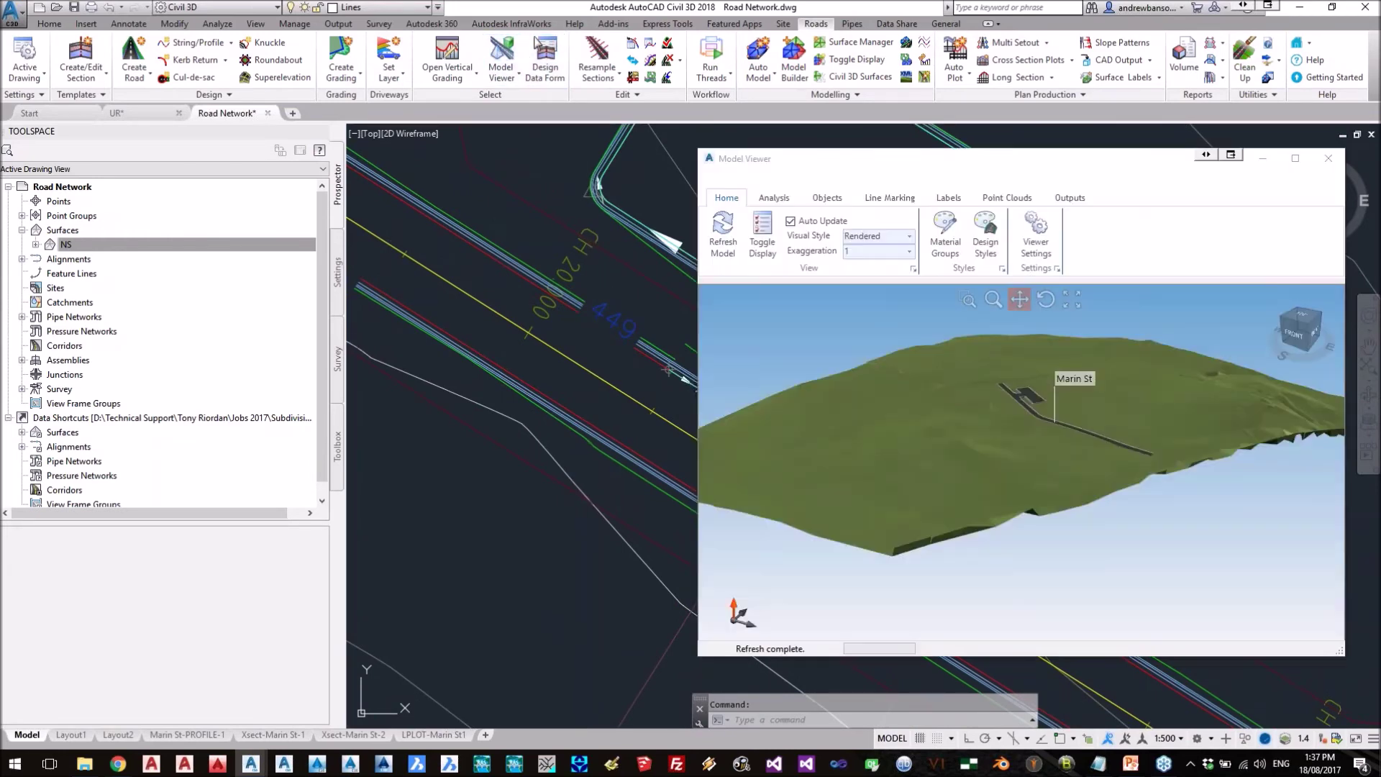
pyautogui.moveTo(903, 407); pyautogui.dragTo(1002, 425, button='middle')
pyautogui.scroll(6, 1007, 436)
pyautogui.click(1046, 298)
pyautogui.moveTo(1036, 432); pyautogui.dragTo(1117, 445)
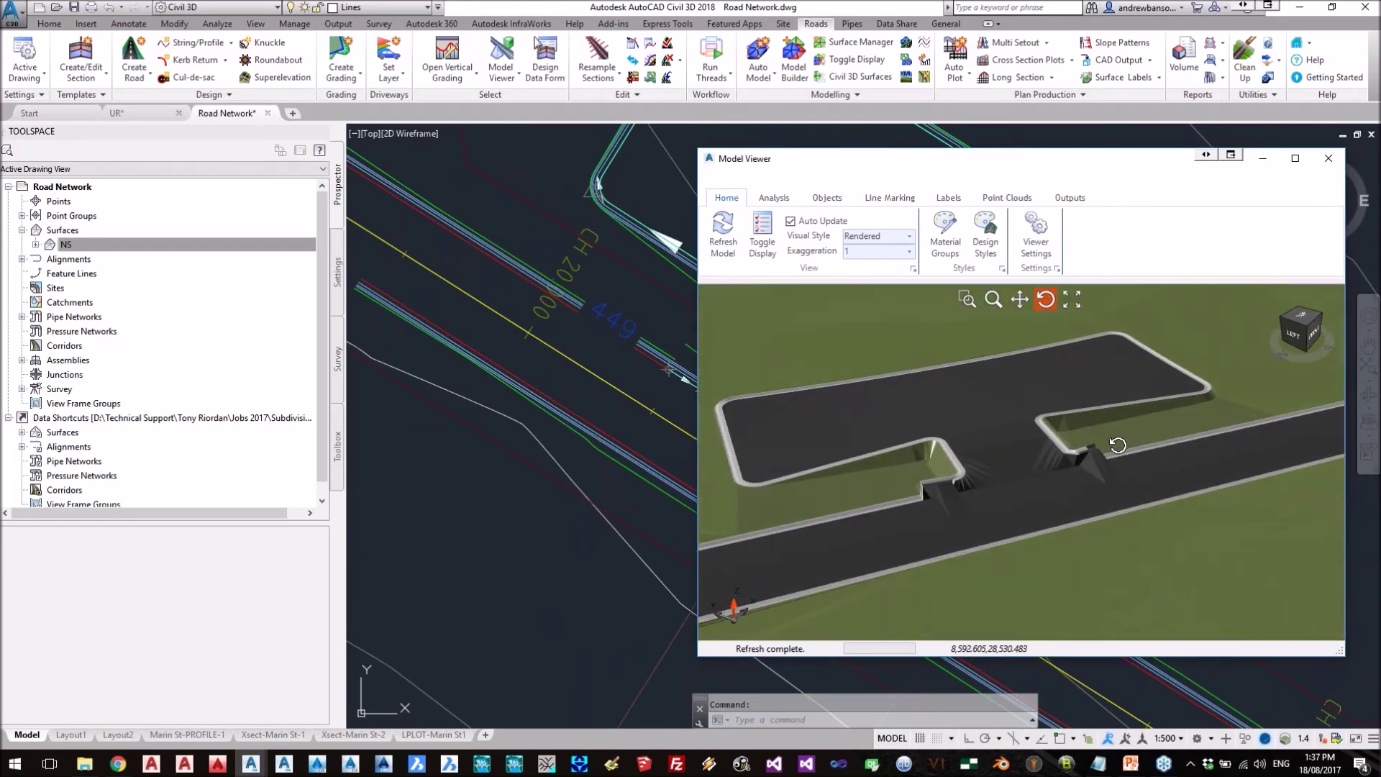
pyautogui.scroll(2, 1088, 446)
pyautogui.scroll(-1, 939, 450)
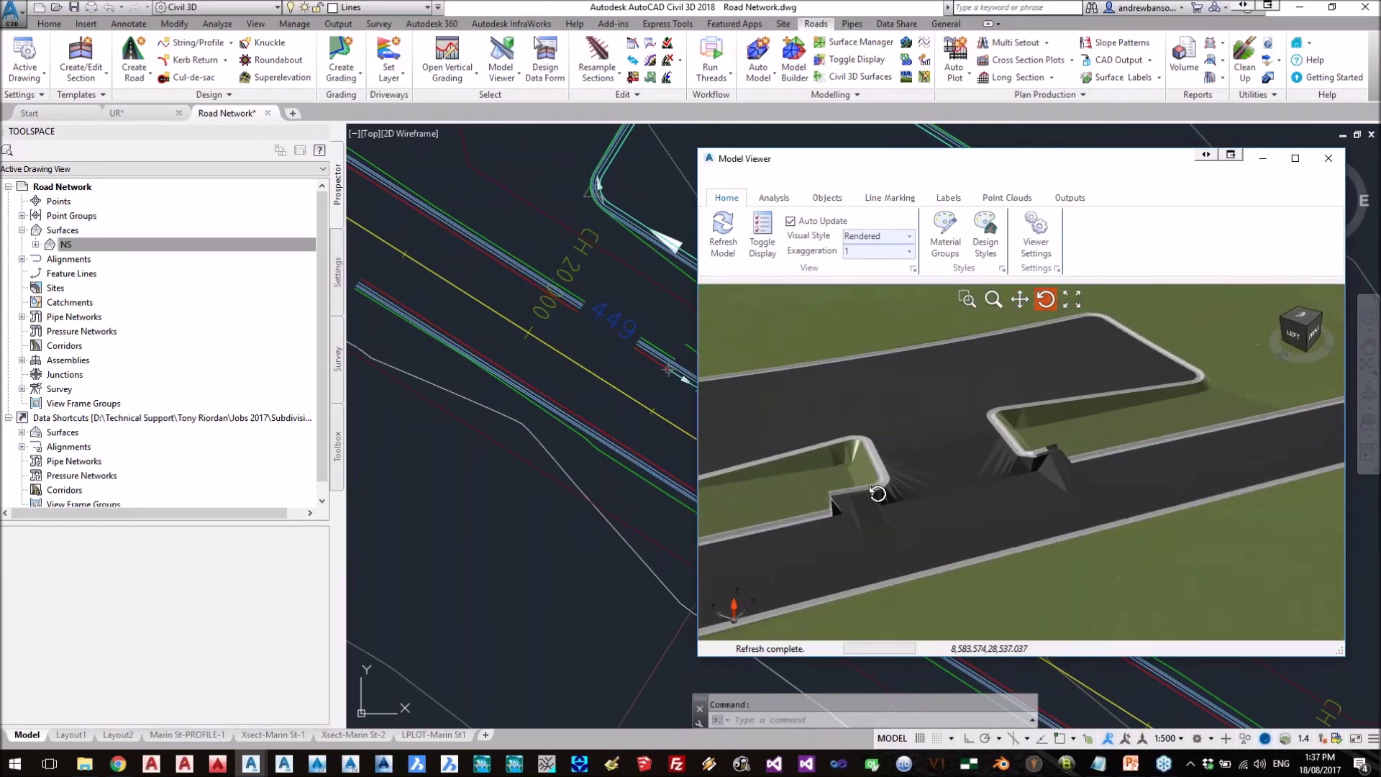
pyautogui.scroll(1, 829, 519)
pyautogui.moveTo(829, 518); pyautogui.dragTo(921, 518)
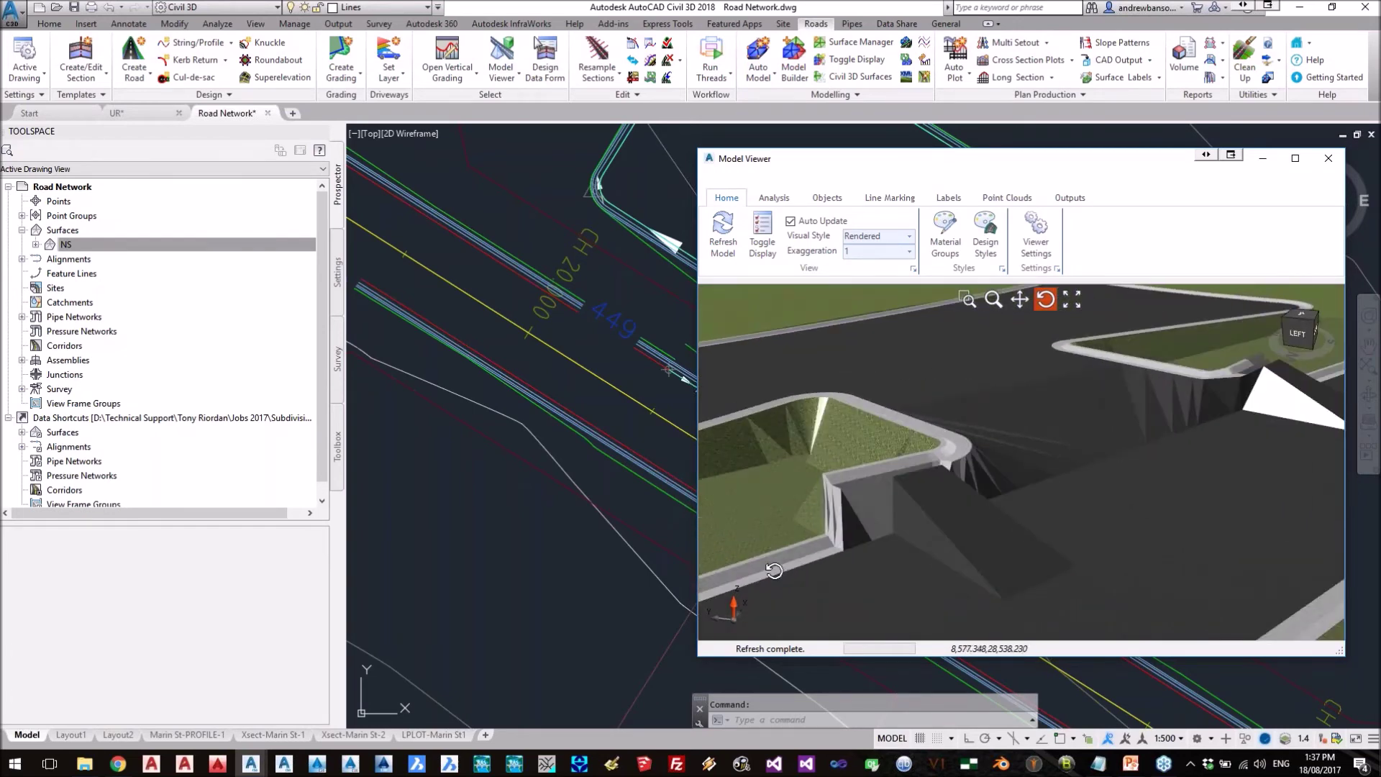
pyautogui.moveTo(814, 507); pyautogui.dragTo(971, 464)
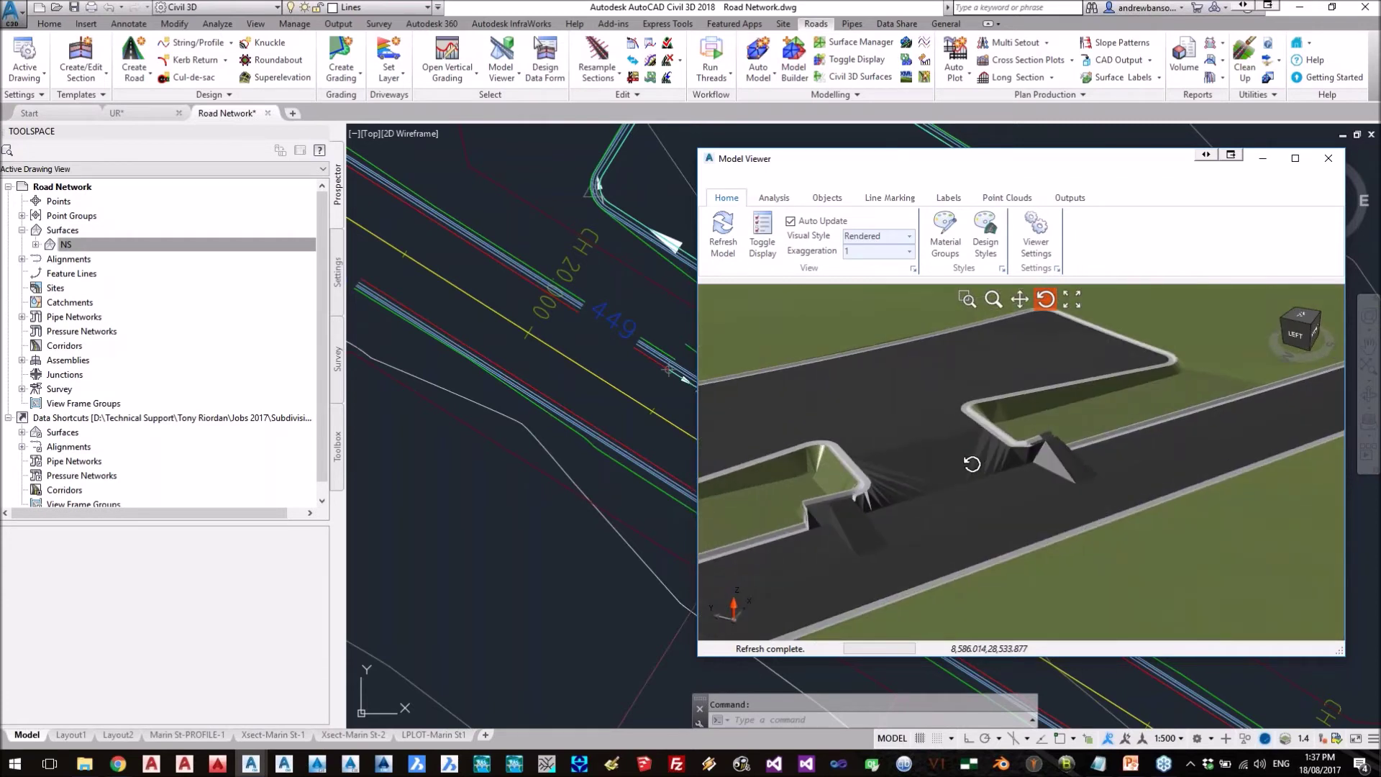
pyautogui.moveTo(972, 464)
pyautogui.moveTo(843, 515); pyautogui.dragTo(852, 496)
pyautogui.click(1332, 160)
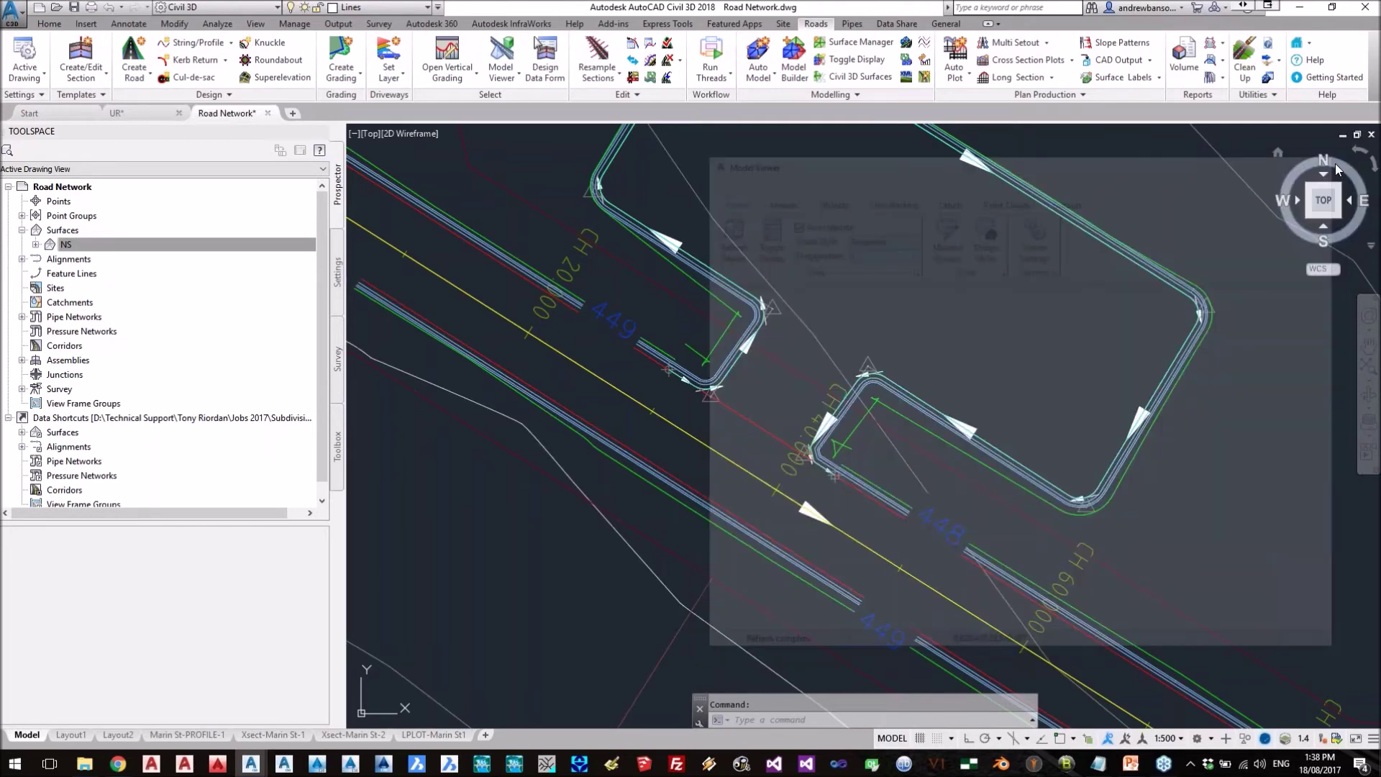
# - Open the Carpark string's vertical grading, place its window clear of the entrance in plan, and inspect the start of the profile
pyautogui.click(446, 57)
pyautogui.click(734, 409)
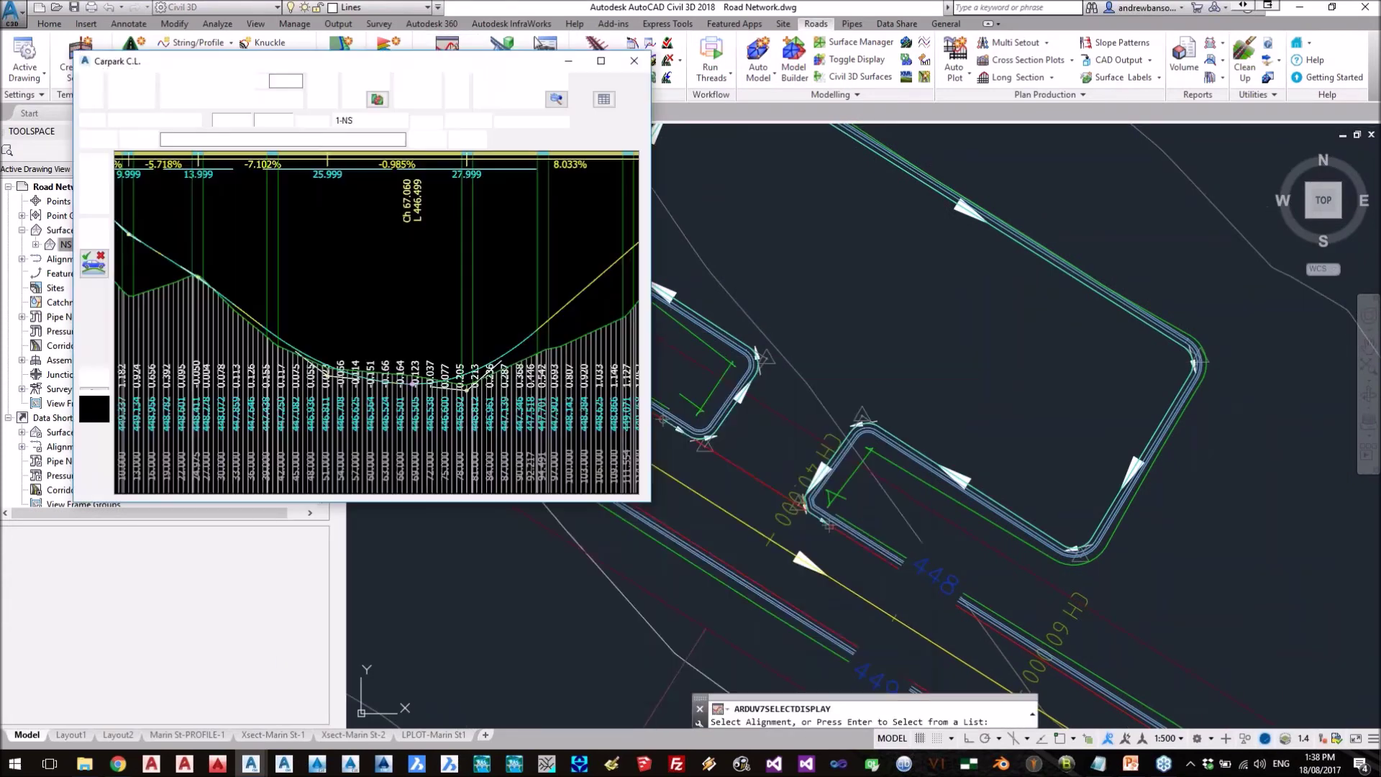
pyautogui.moveTo(323, 63); pyautogui.dragTo(1044, 115)
pyautogui.moveTo(648, 403); pyautogui.dragTo(623, 482, button='middle')
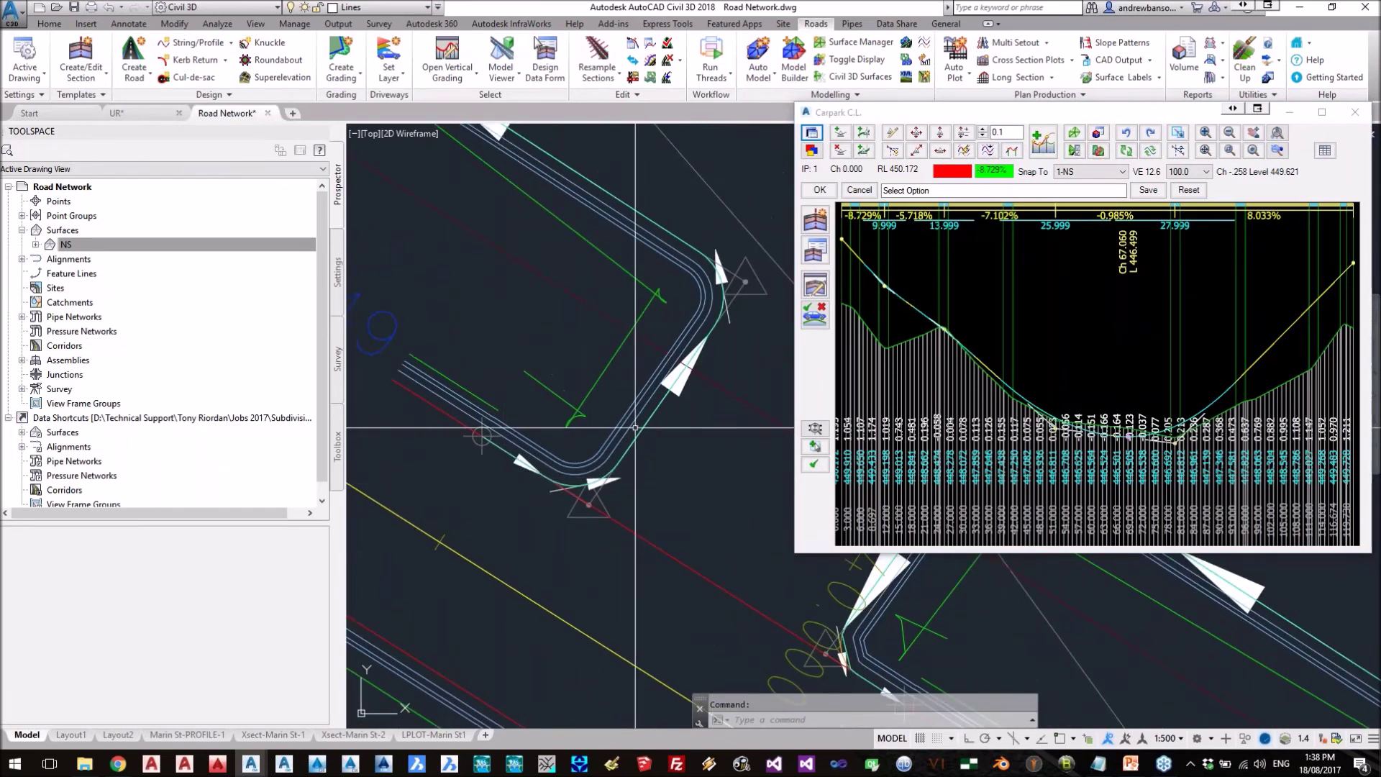
pyautogui.moveTo(919, 321); pyautogui.dragTo(996, 321, button='middle')
pyautogui.scroll(5, 928, 321)
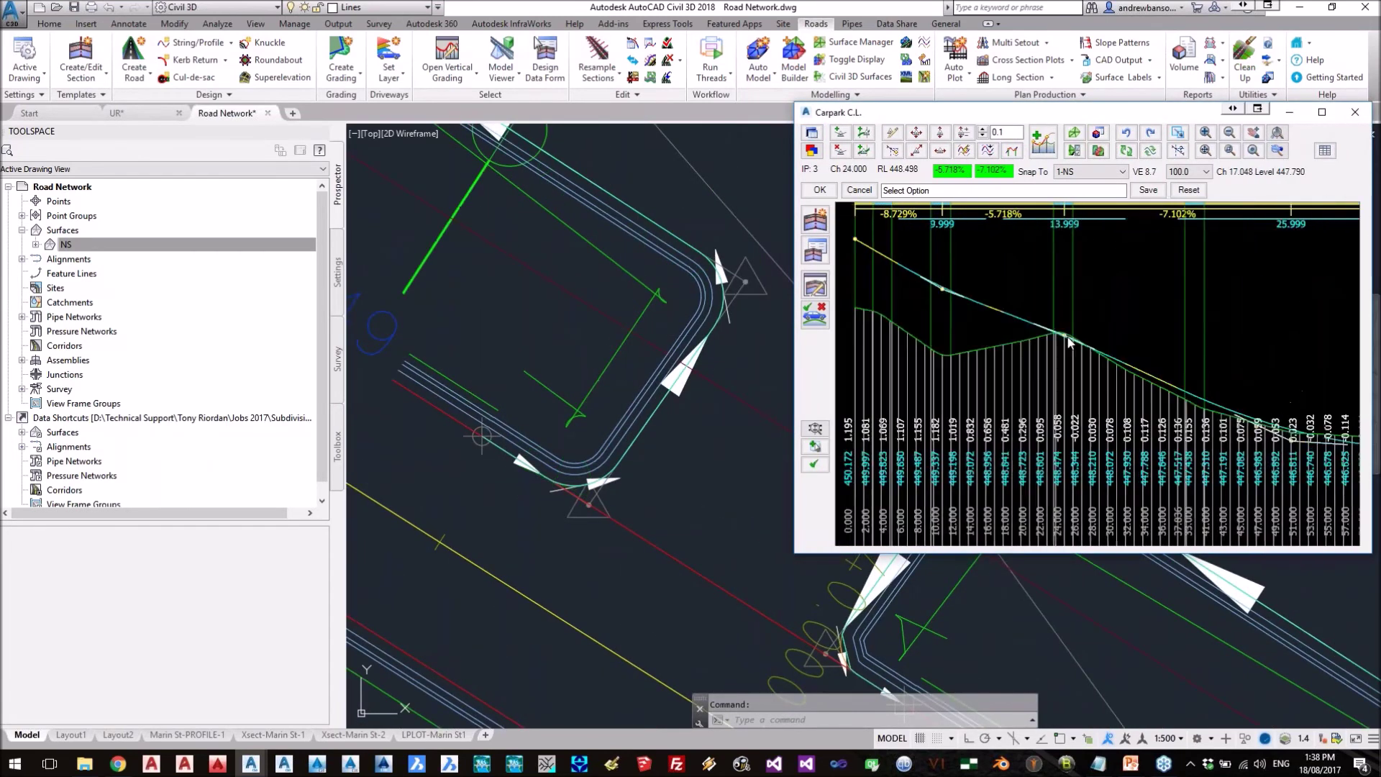
pyautogui.scroll(5, 984, 354)
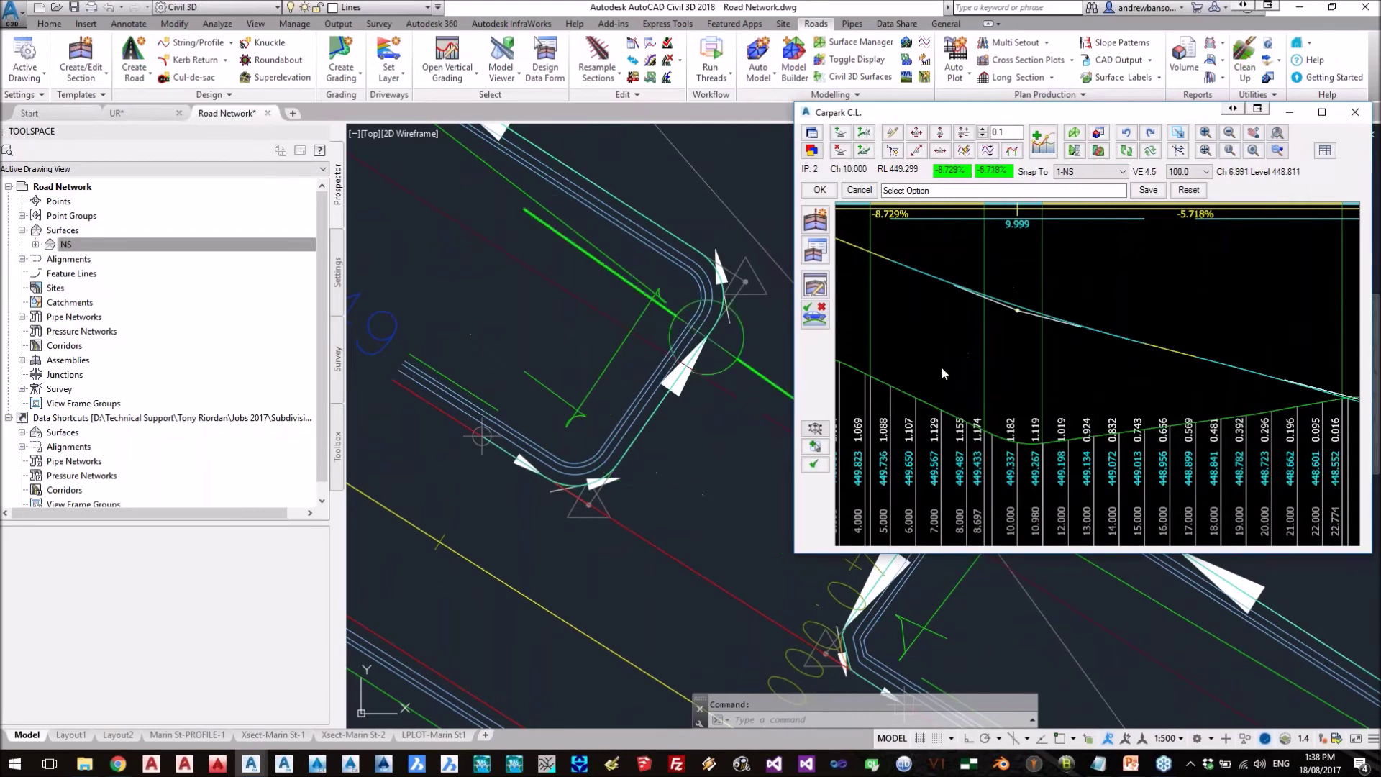
# - Add a Match to Existing vertical curve rule for the Carpark from chainage 0 to 2 on the TotalModel surface and apply it
pyautogui.click(1039, 140)
pyautogui.moveTo(353, 64); pyautogui.dragTo(272, 131)
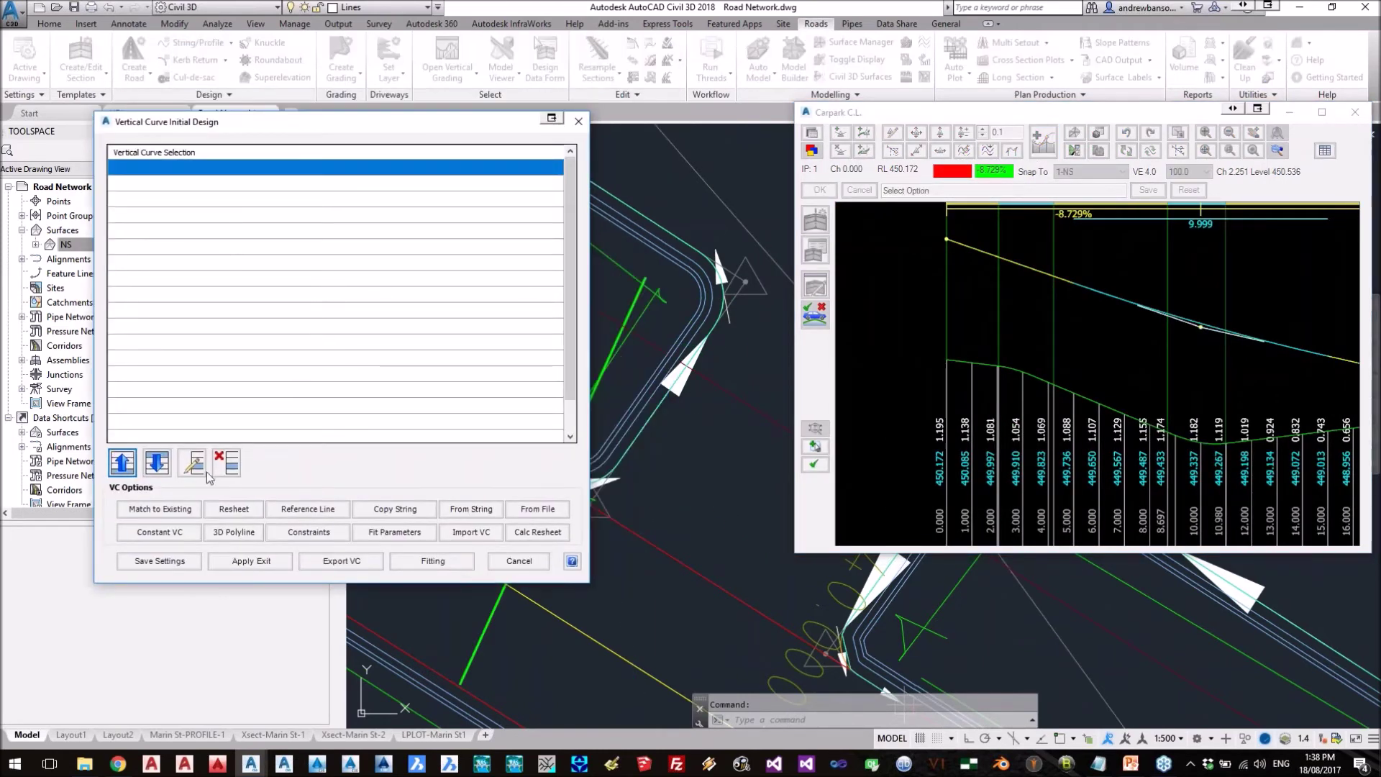
pyautogui.click(183, 510)
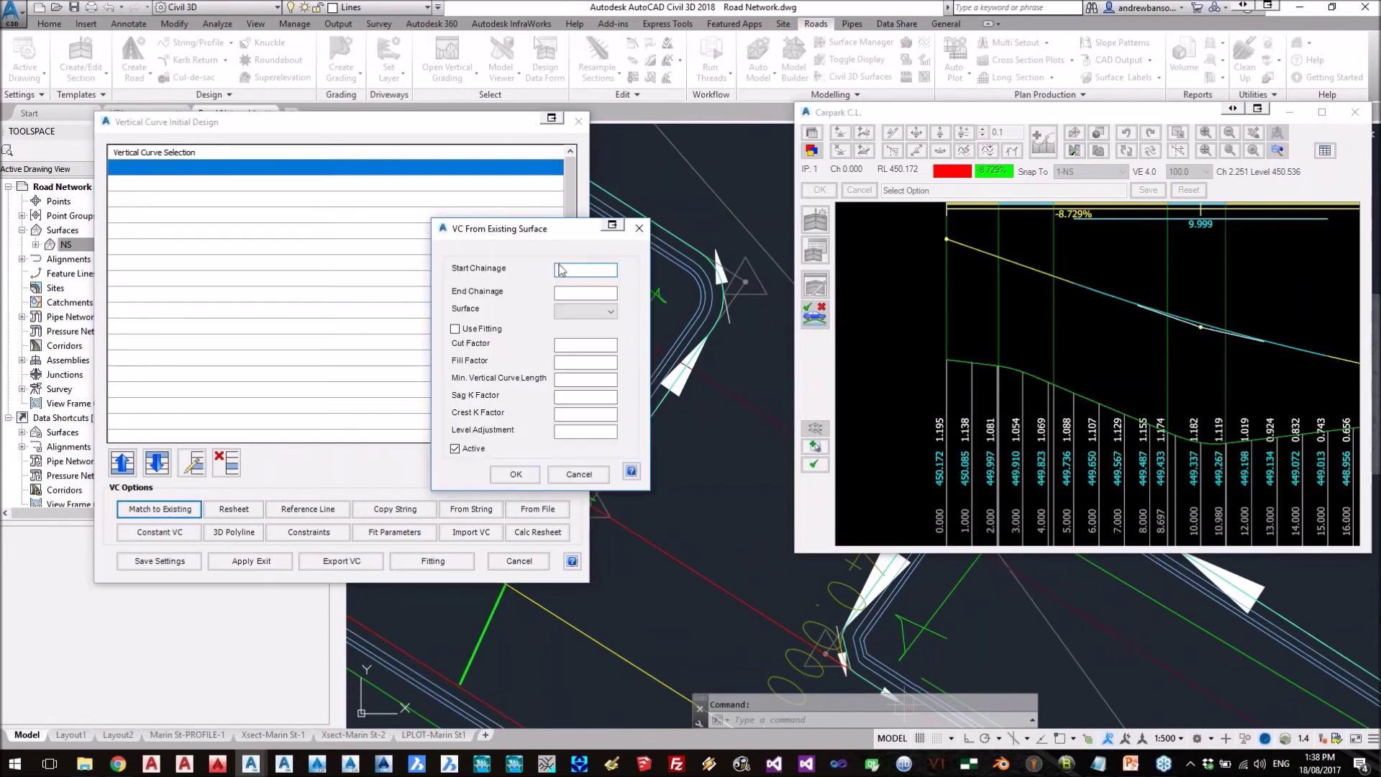
pyautogui.write('0')
pyautogui.click(588, 312)
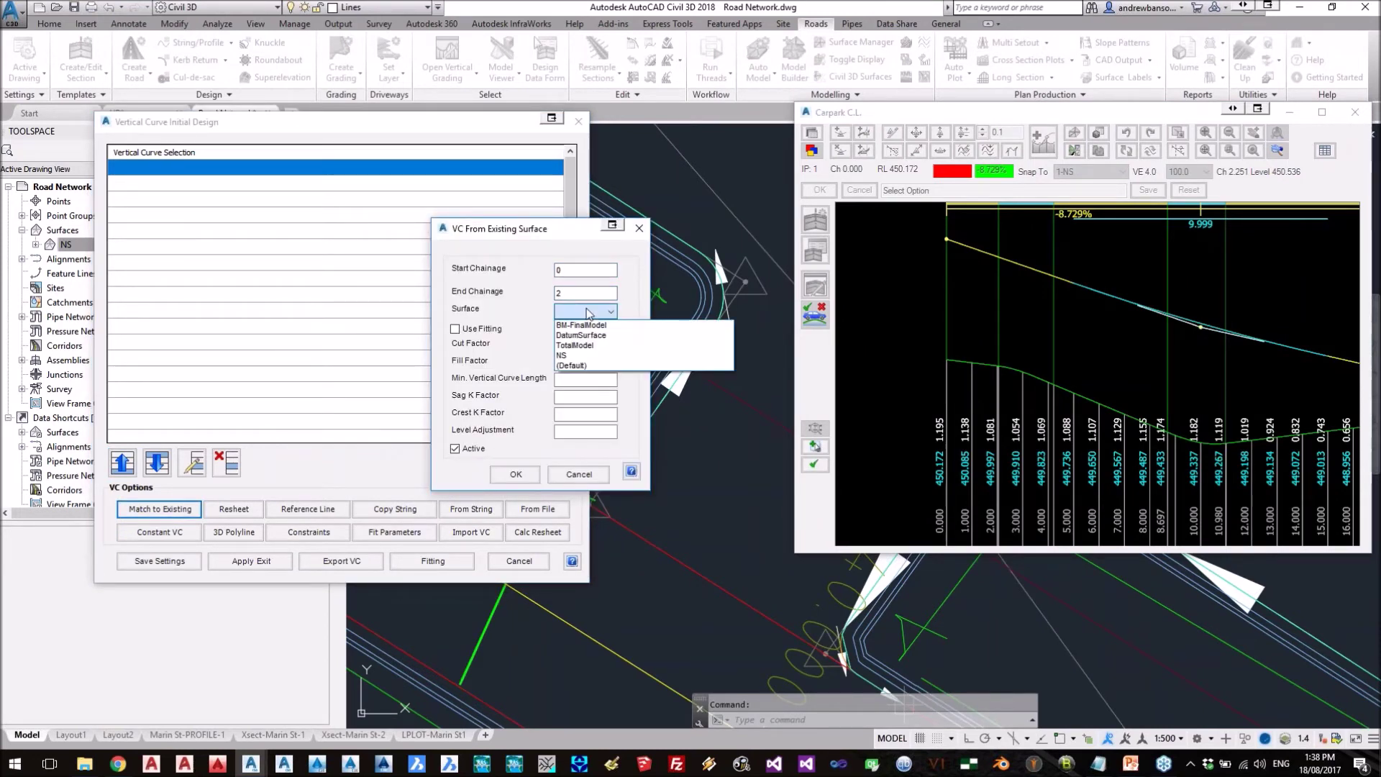
pyautogui.click(575, 345)
pyautogui.click(516, 474)
pyautogui.click(266, 562)
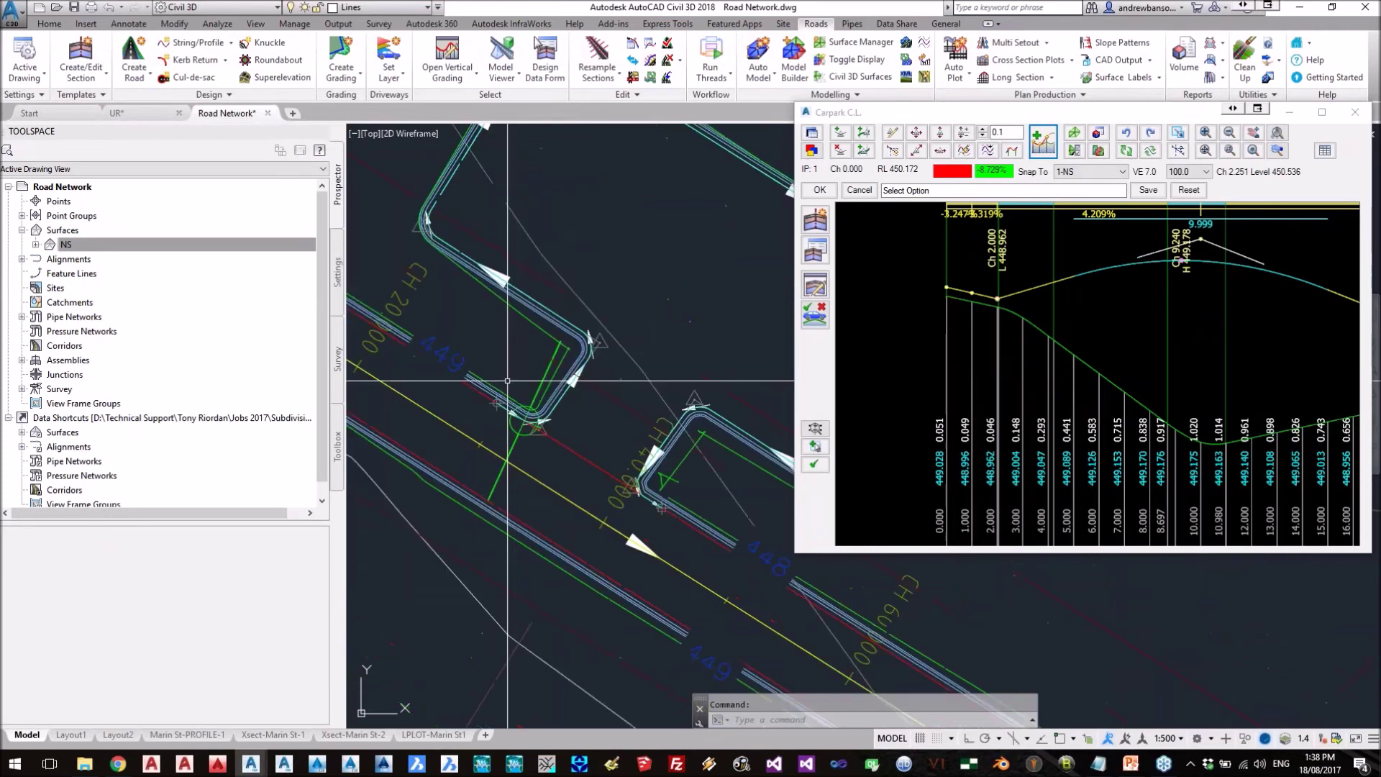
# - Lower the Carpark profile's intersection point at chainage 10 to about RL 448.729
pyautogui.scroll(6, 665, 503)
pyautogui.scroll(-3, 969, 366)
pyautogui.click(940, 133)
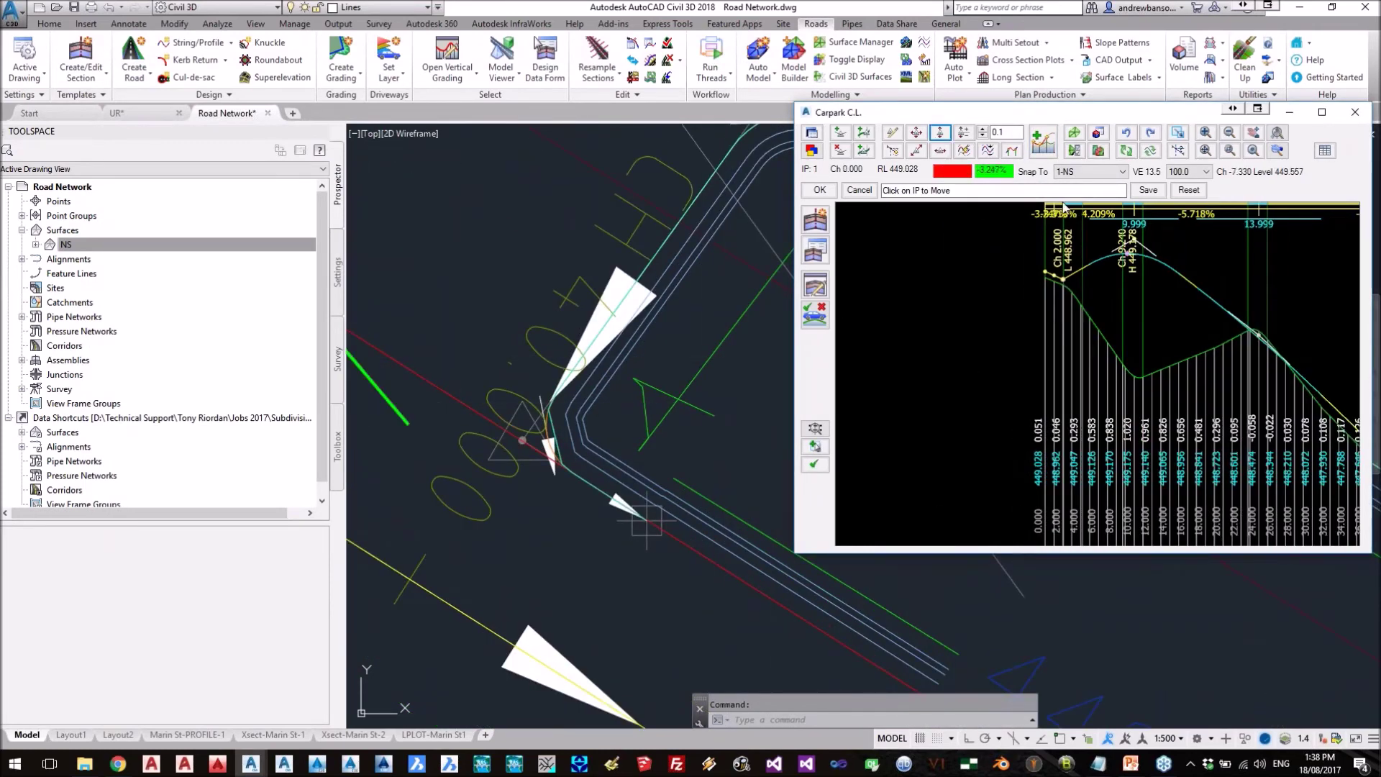
pyautogui.click(1137, 246)
pyautogui.click(1128, 279)
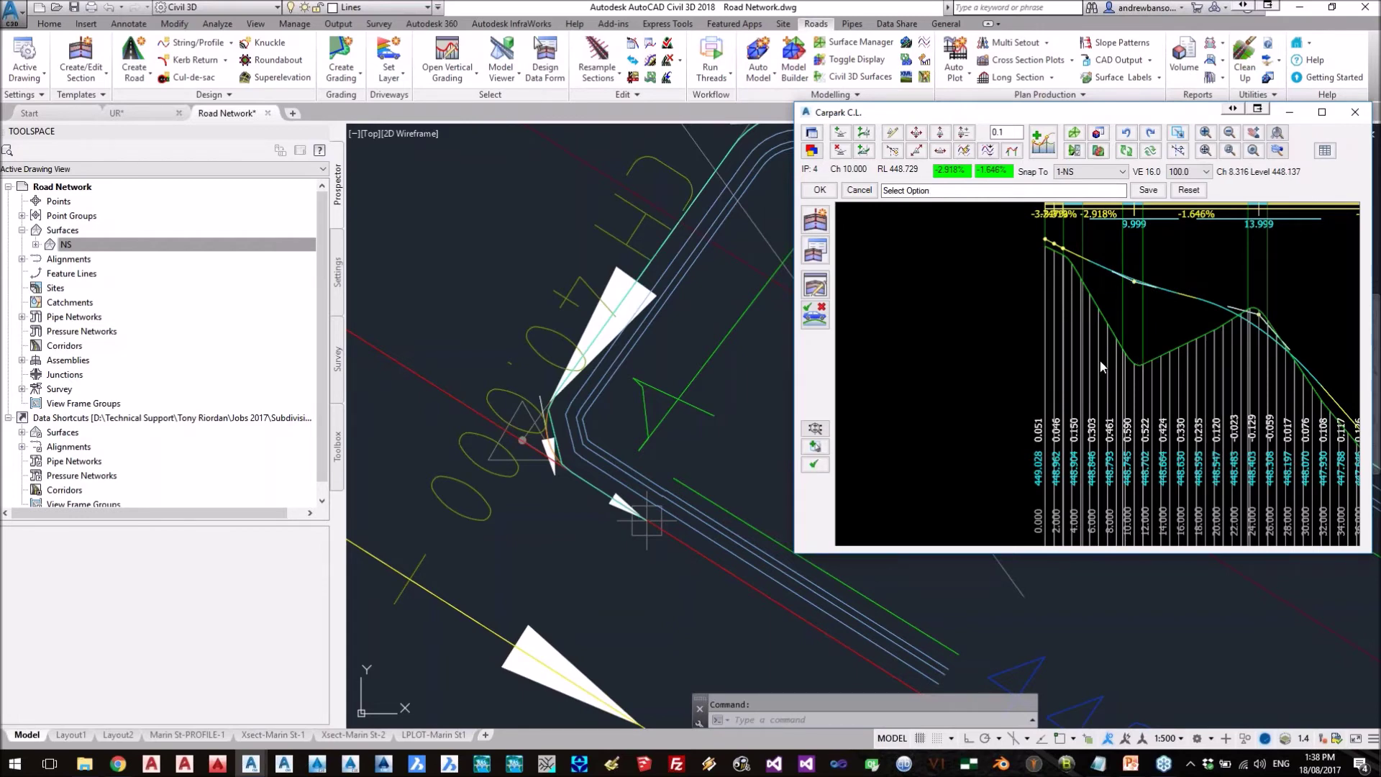
# - Add a second Match to Existing rule for the Carpark from chainage 118 to 10000 on the TotalModel surface and apply it
pyautogui.scroll(-4, 1096, 361)
pyautogui.moveTo(1309, 361); pyautogui.dragTo(958, 349, button='middle')
pyautogui.scroll(3, 1094, 337)
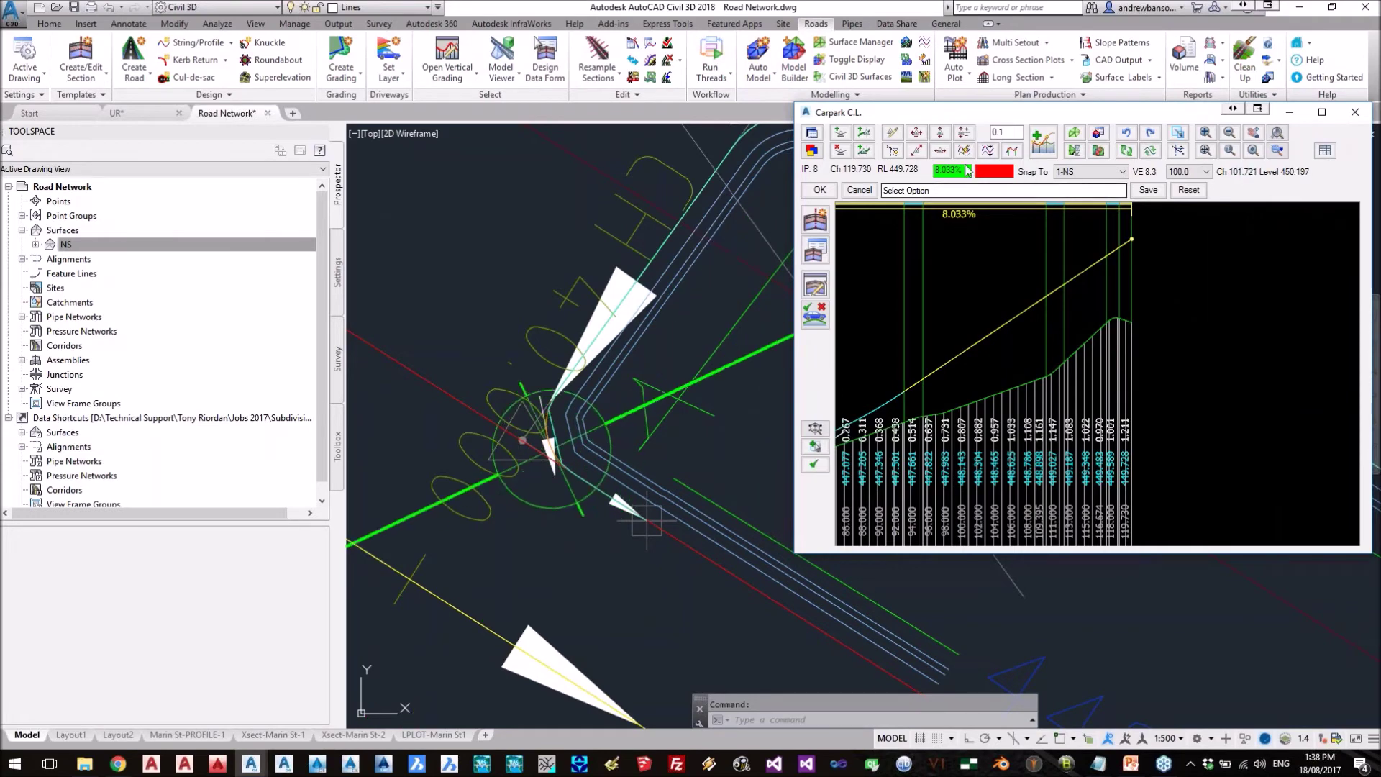
pyautogui.click(159, 509)
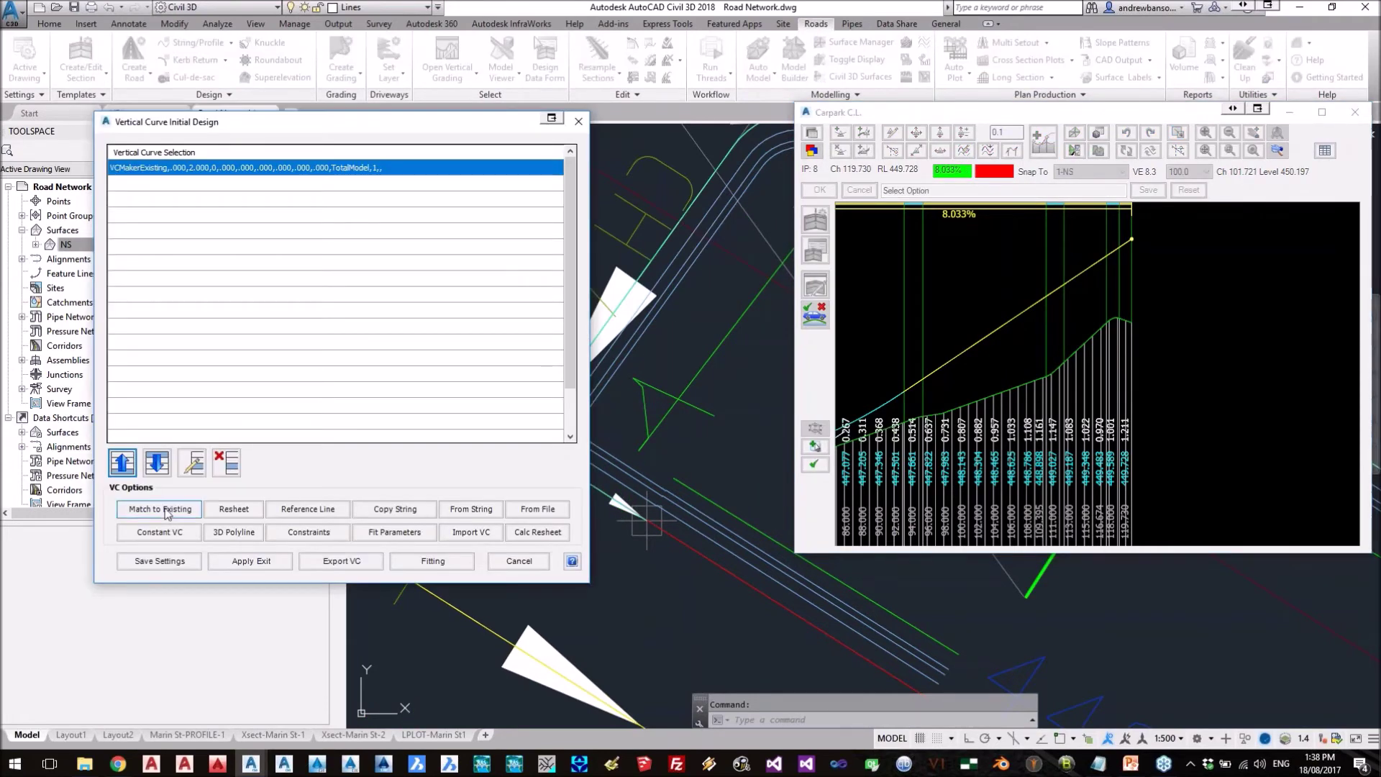
pyautogui.click(580, 270)
pyautogui.write('1')
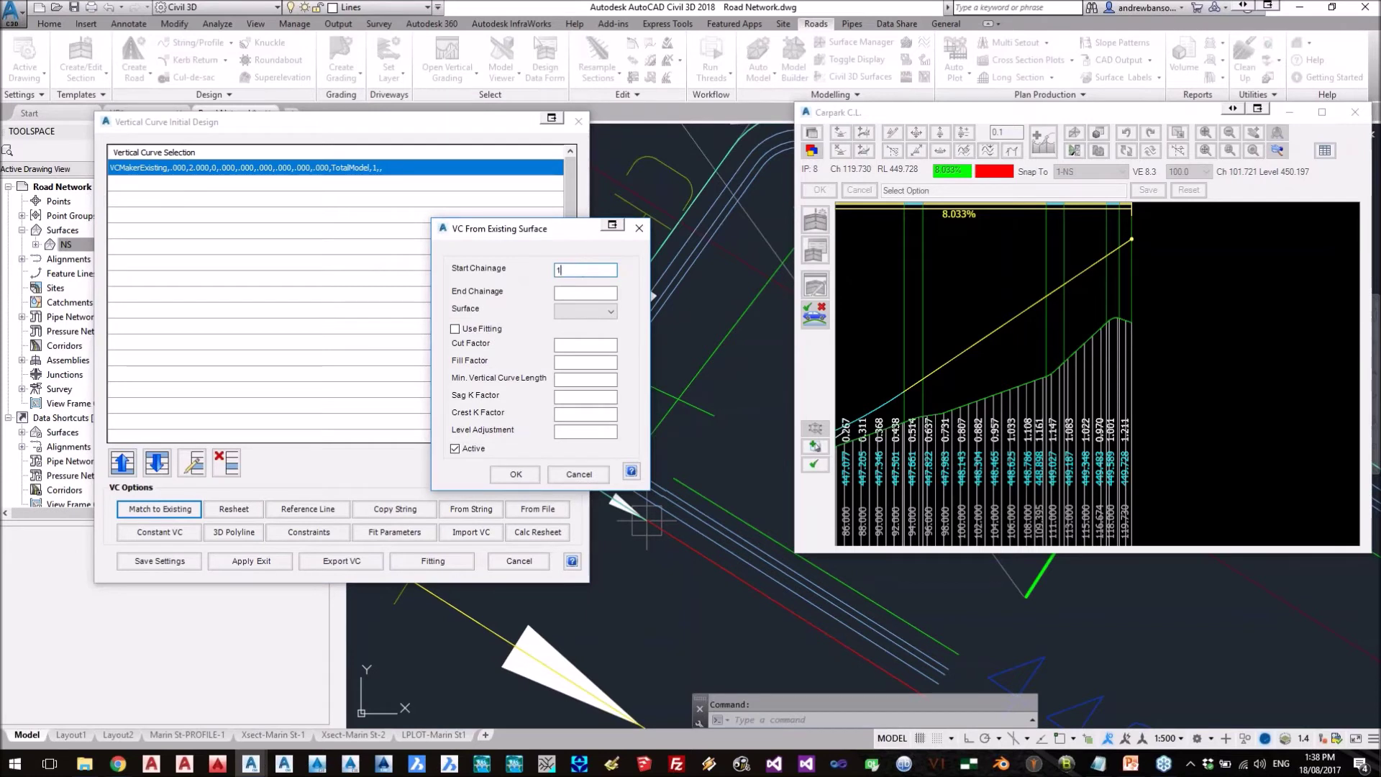
pyautogui.press('Tab')
pyautogui.write('10000')
pyautogui.click(584, 310)
pyautogui.click(579, 351)
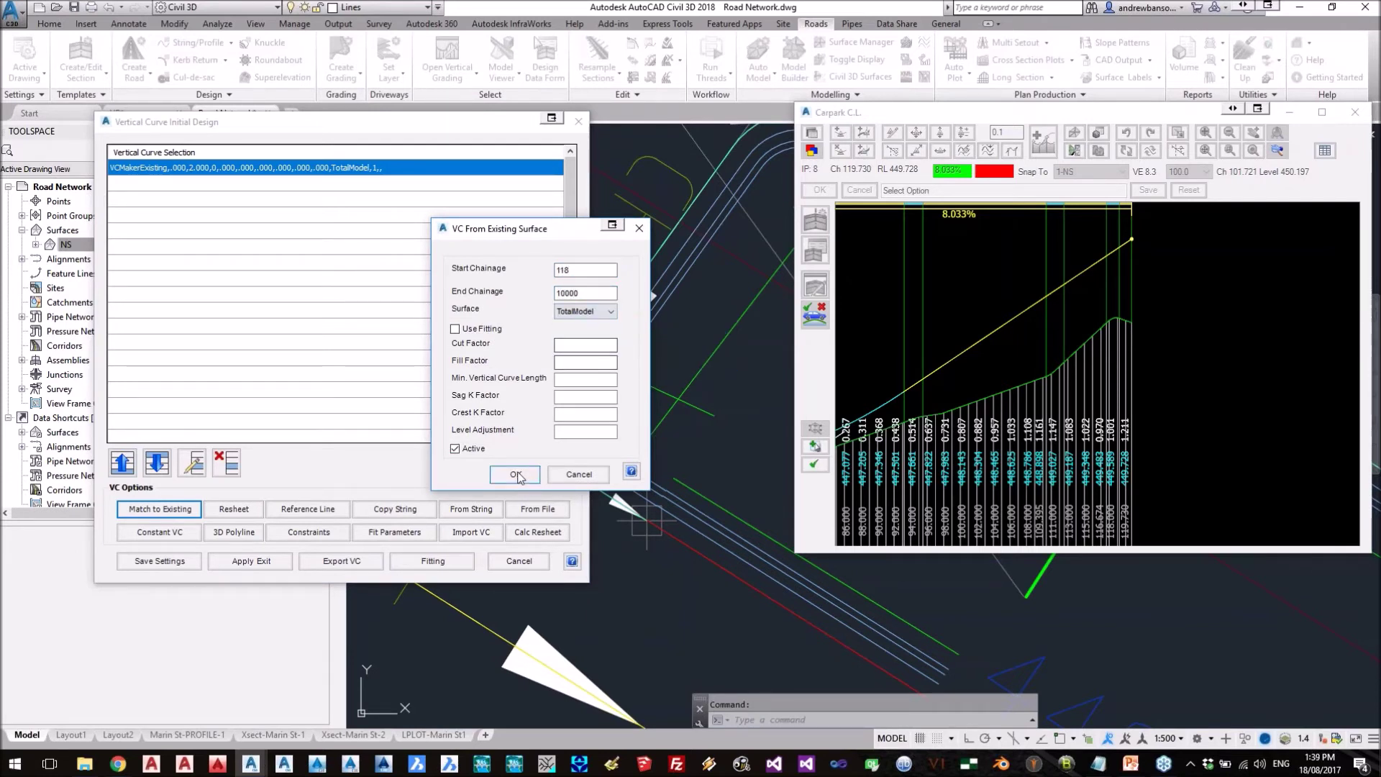
pyautogui.click(516, 474)
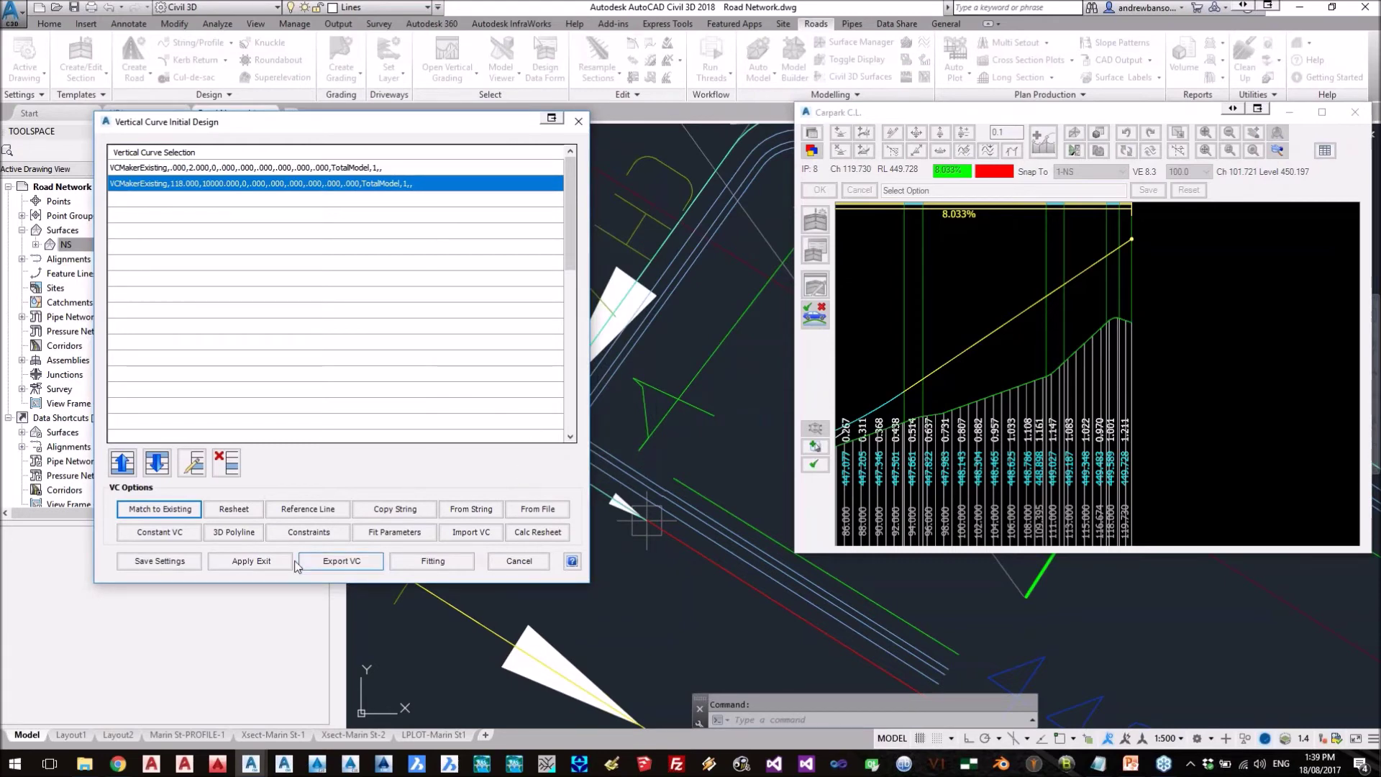
pyautogui.click(251, 561)
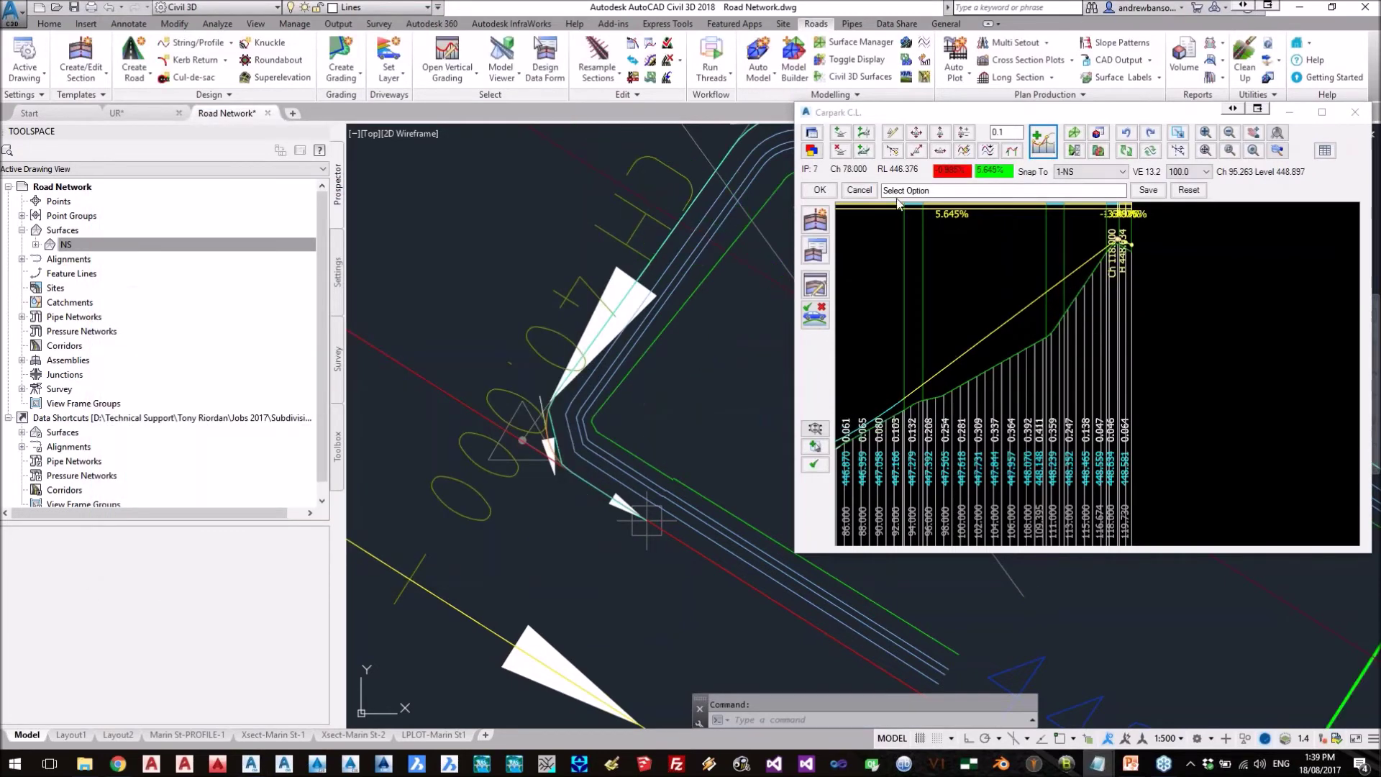
# - Accept the Carpark vertical grading and inspect the carpark entrance in the Model Viewer
pyautogui.click(819, 191)
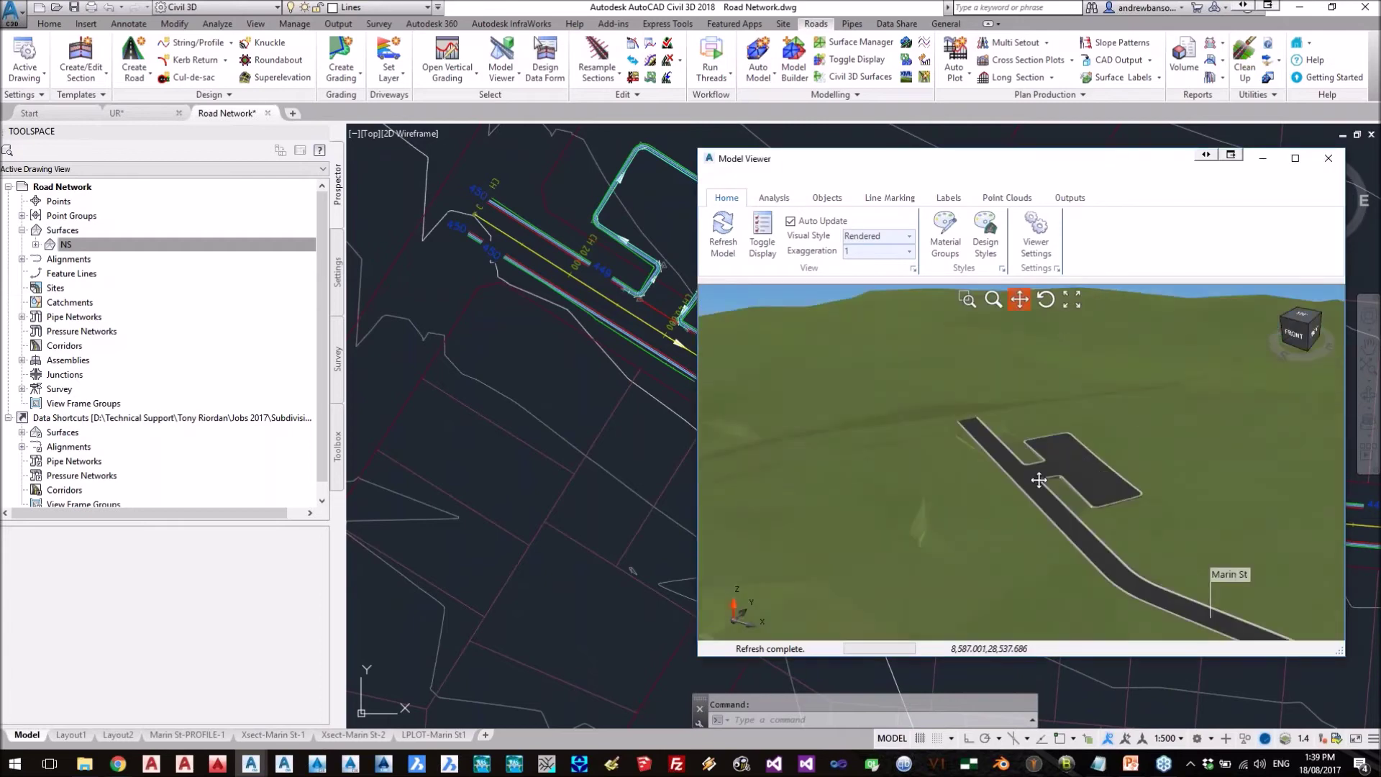
pyautogui.click(1046, 299)
pyautogui.moveTo(1026, 431); pyautogui.dragTo(1144, 459)
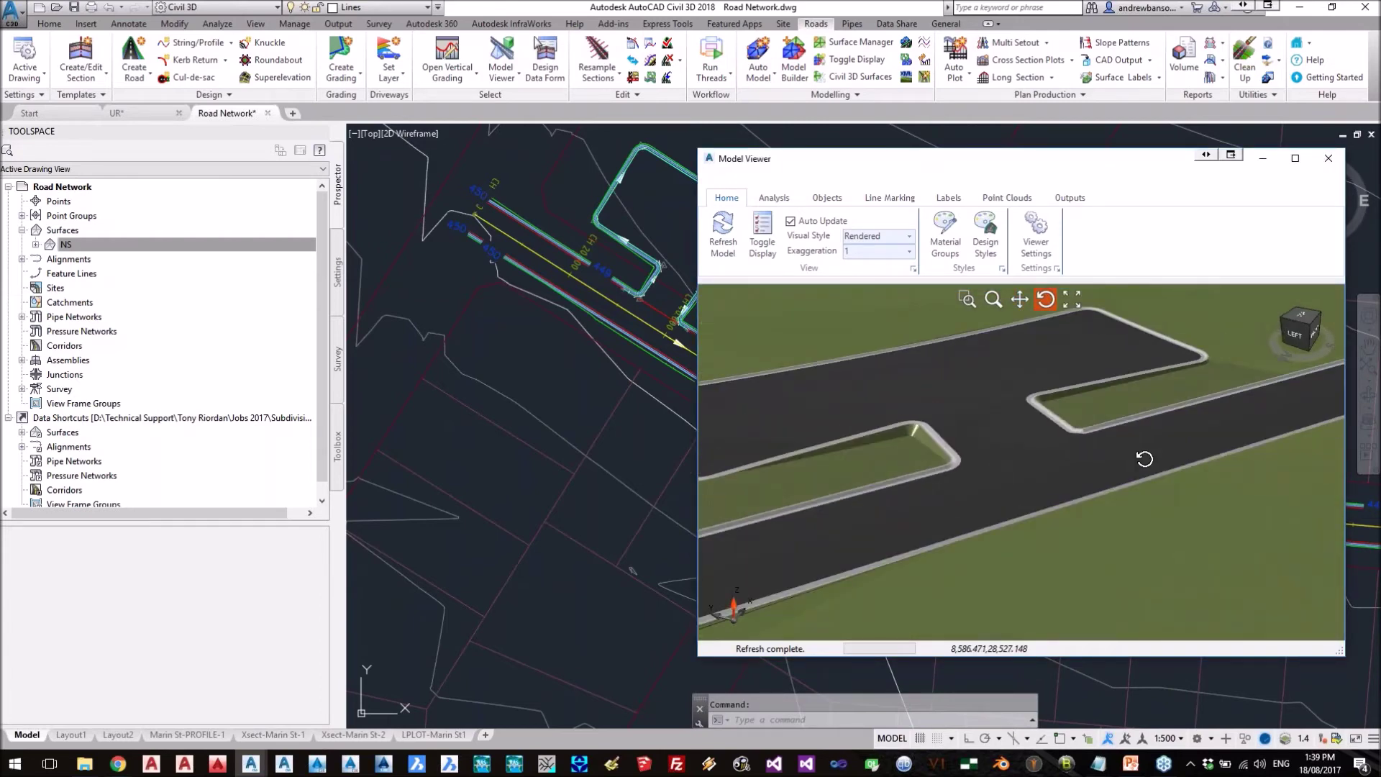
pyautogui.moveTo(1144, 459)
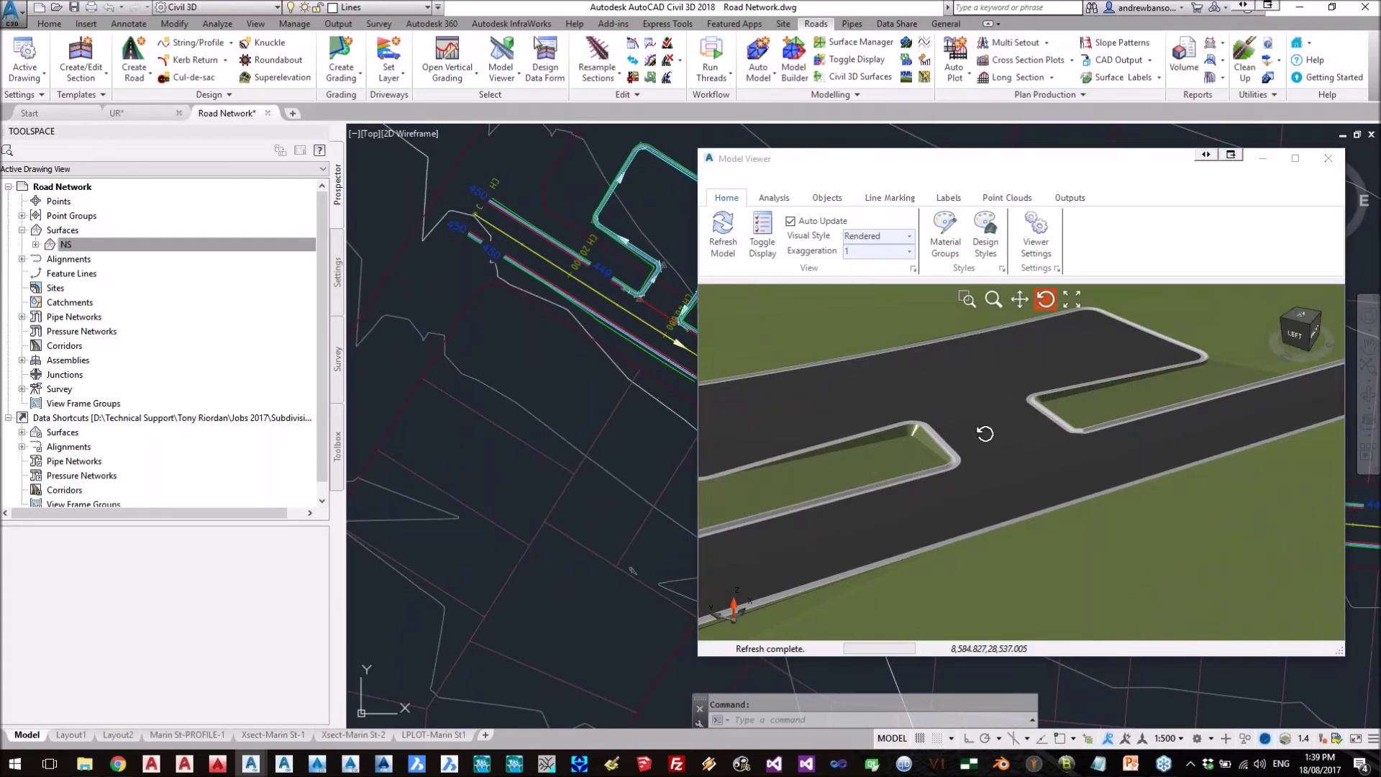
pyautogui.click(1329, 158)
# - Create a new thread list named Intersection Update in the Thread Editor
pyautogui.moveTo(838, 264); pyautogui.dragTo(897, 351, button='middle')
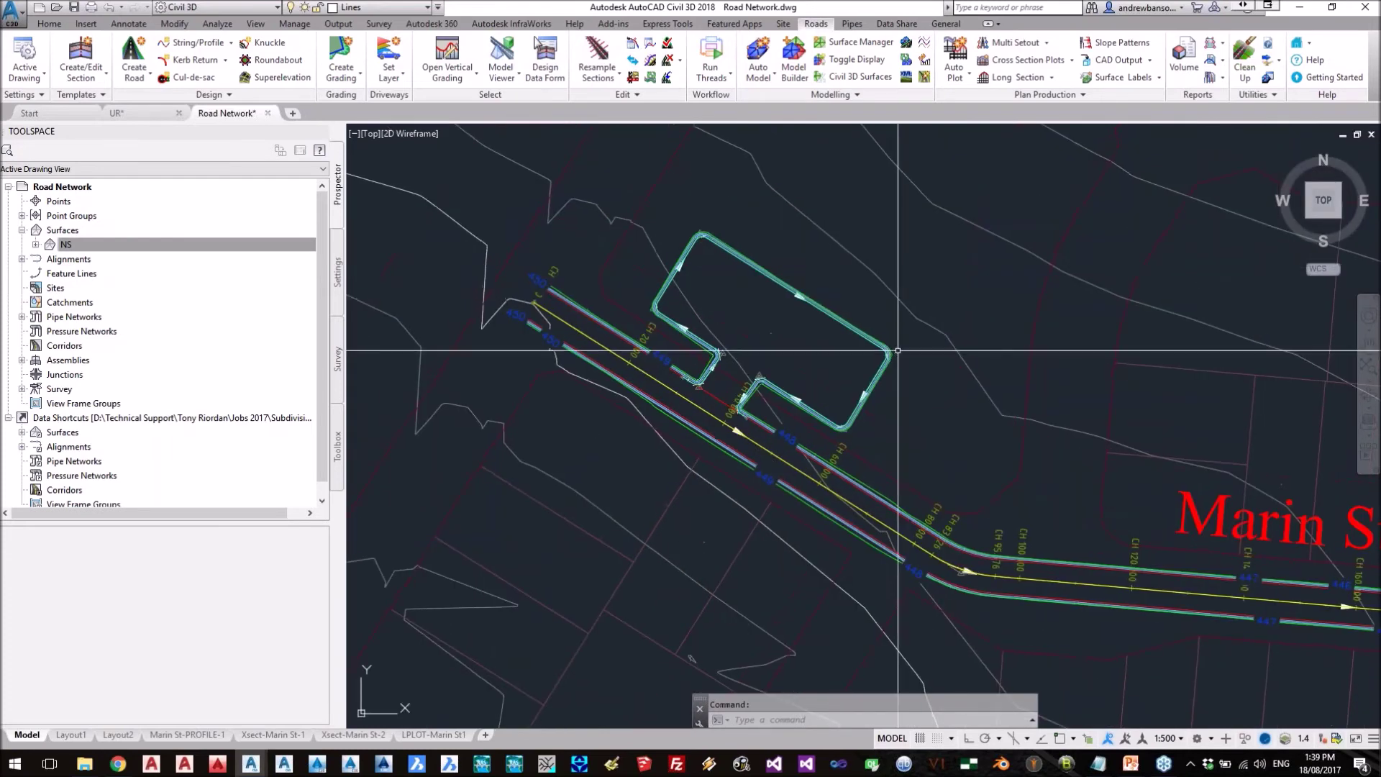
pyautogui.scroll(2, 741, 460)
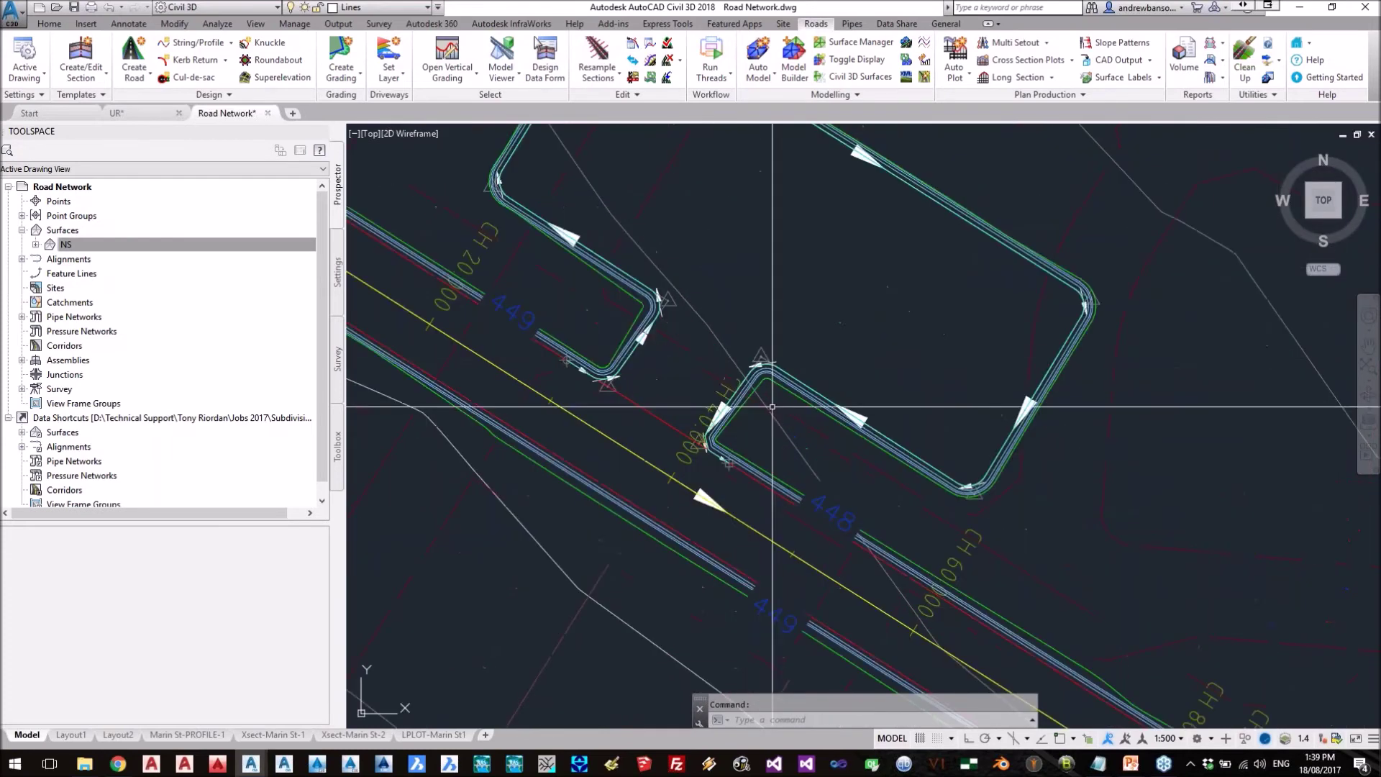
pyautogui.click(712, 75)
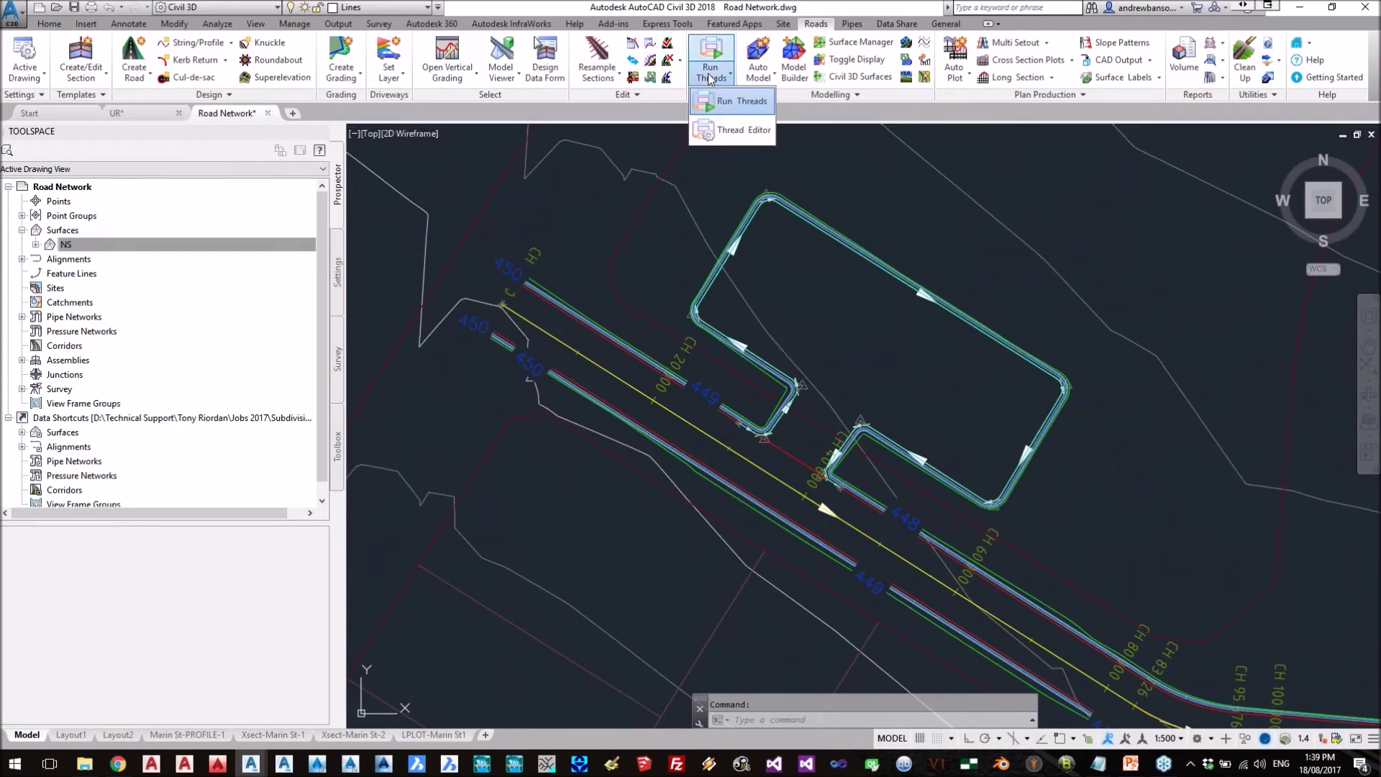
pyautogui.click(737, 133)
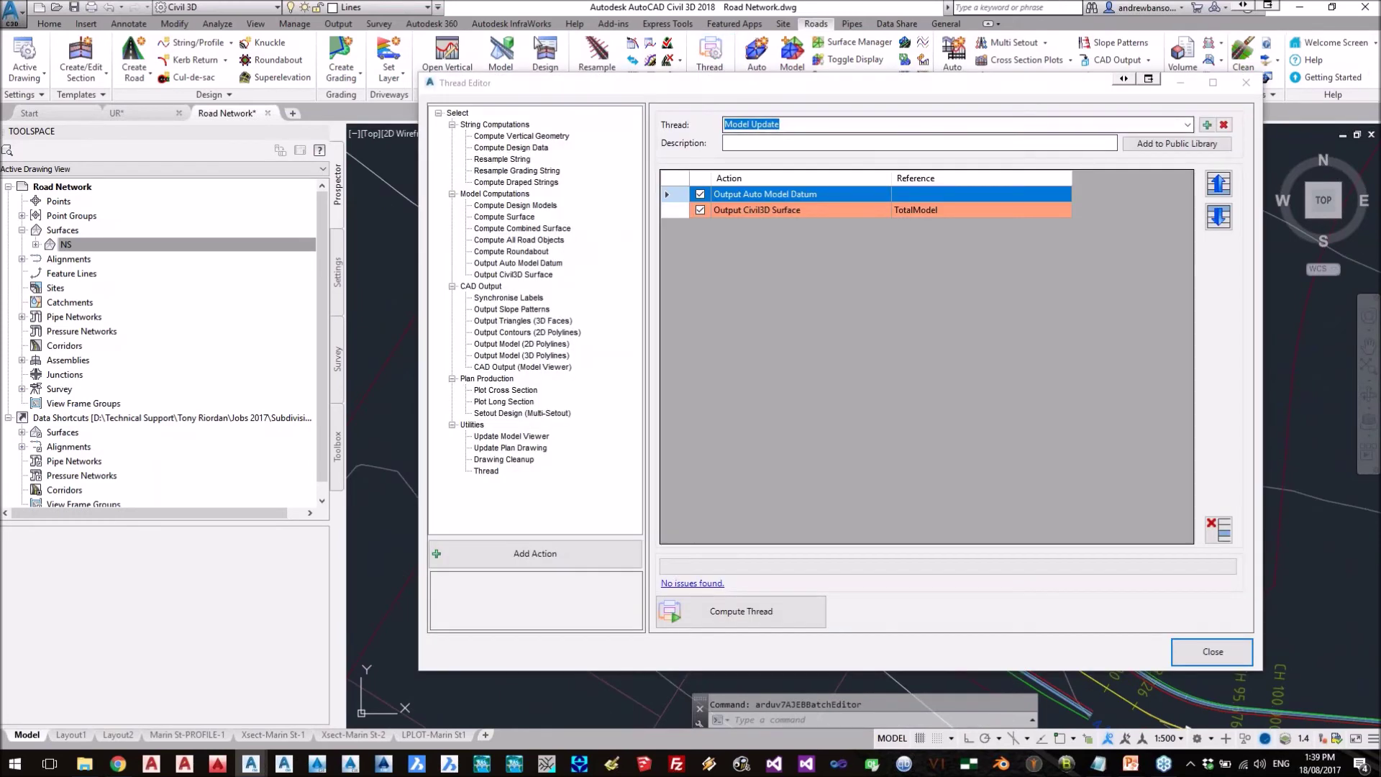
pyautogui.click(1207, 125)
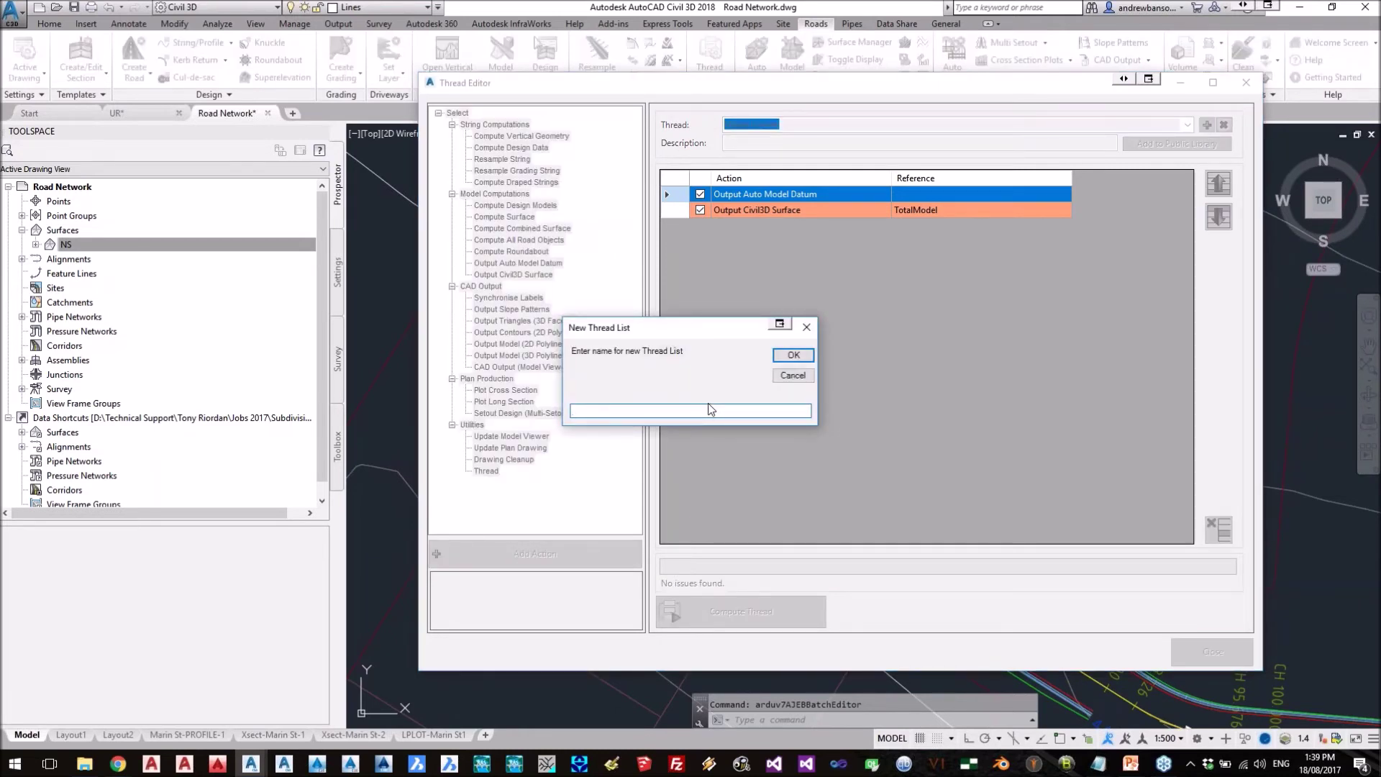
pyautogui.write('Intersection Update')
pyautogui.press('Return')
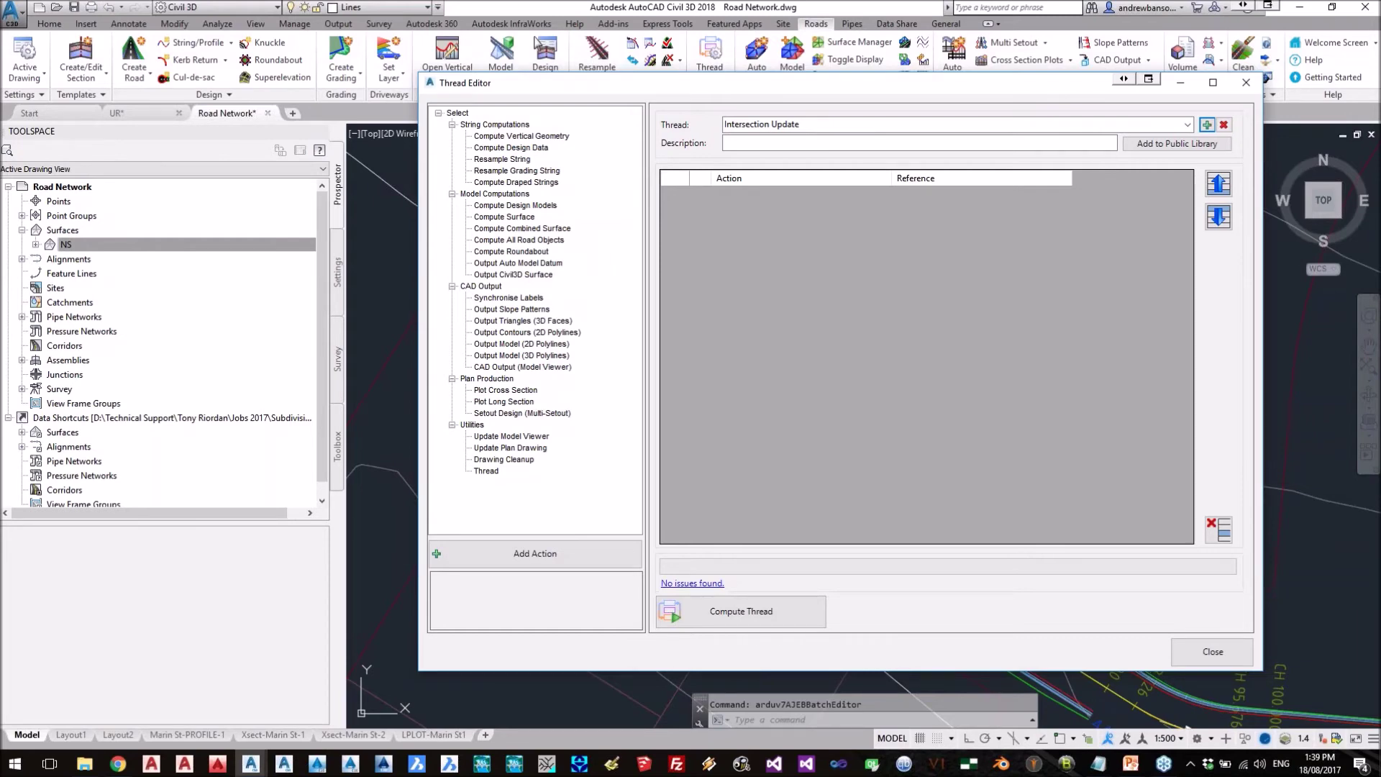
# - Add a Compute Vertical Geometry action for the Carpark to the Intersection Update thread
pyautogui.moveTo(766, 83); pyautogui.dragTo(395, 116)
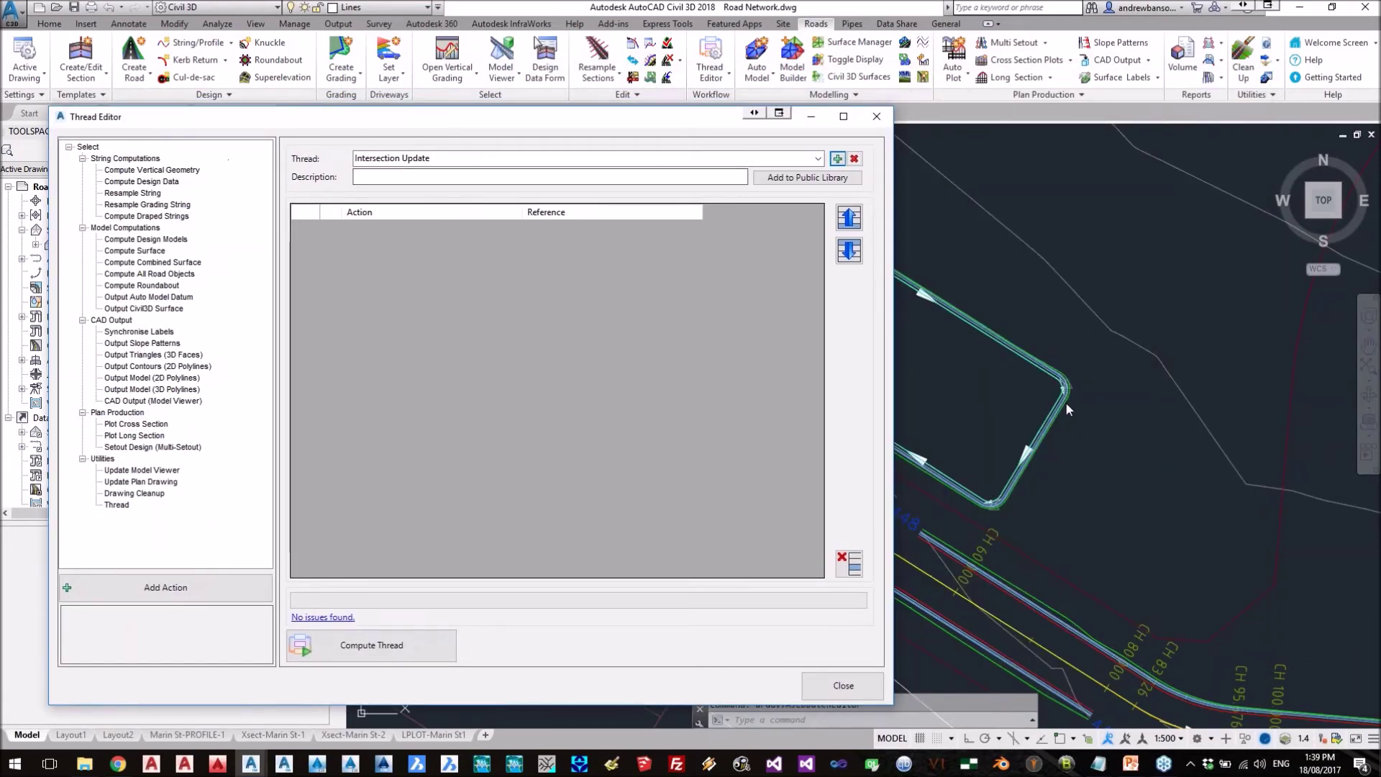
pyautogui.scroll(-2, 985, 435)
pyautogui.moveTo(986, 435)
pyautogui.mouseDown(button='middle')
pyautogui.moveTo(1040, 426)
pyautogui.moveTo(1260, 449)
pyautogui.mouseUp(button='middle')
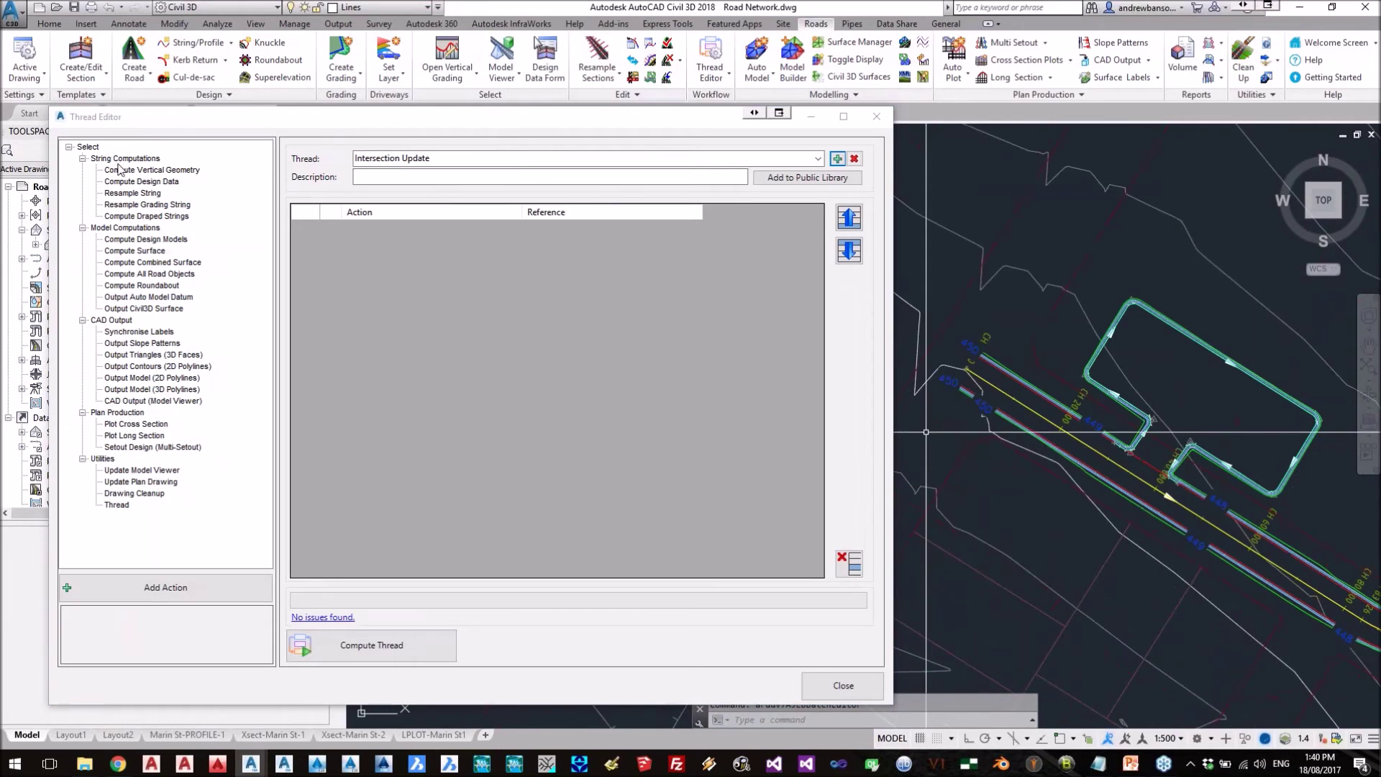
pyautogui.click(126, 173)
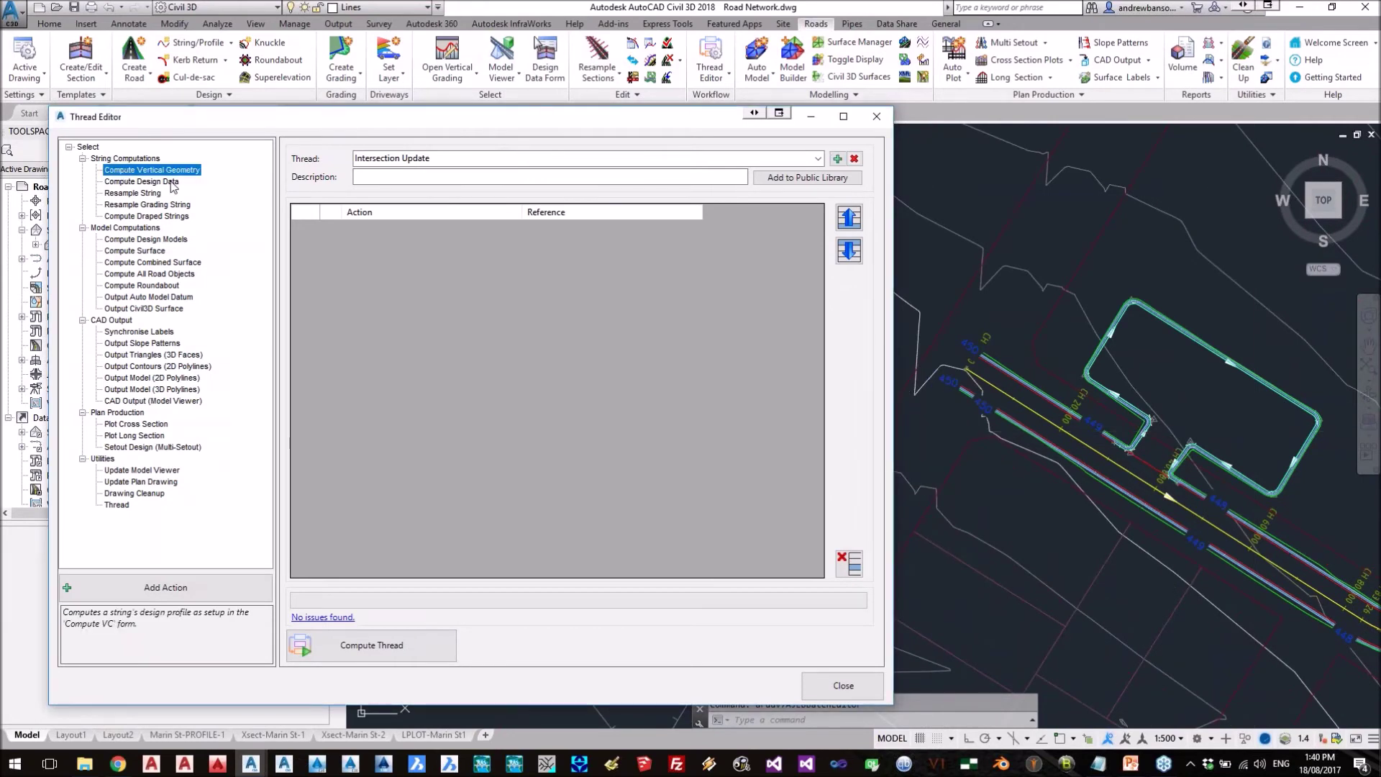
pyautogui.click(172, 589)
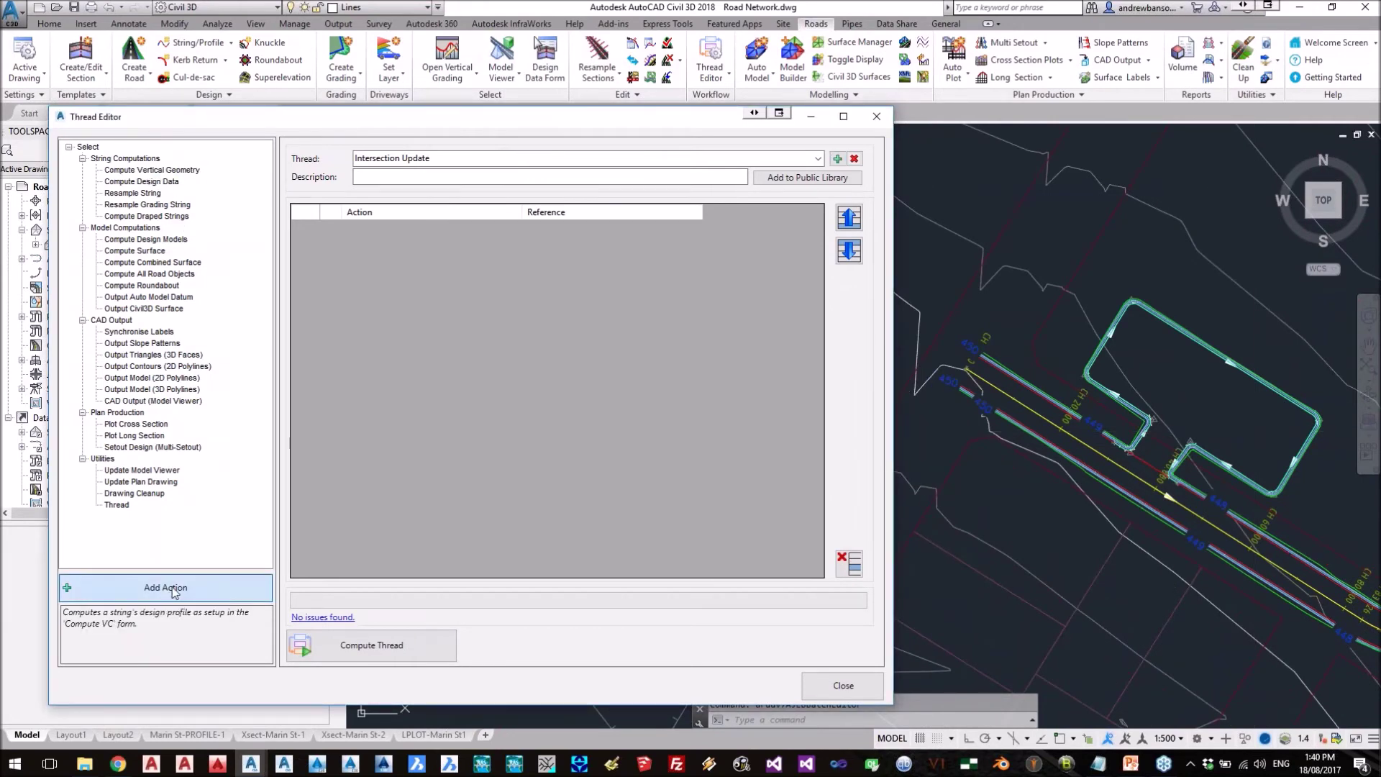
pyautogui.click(433, 366)
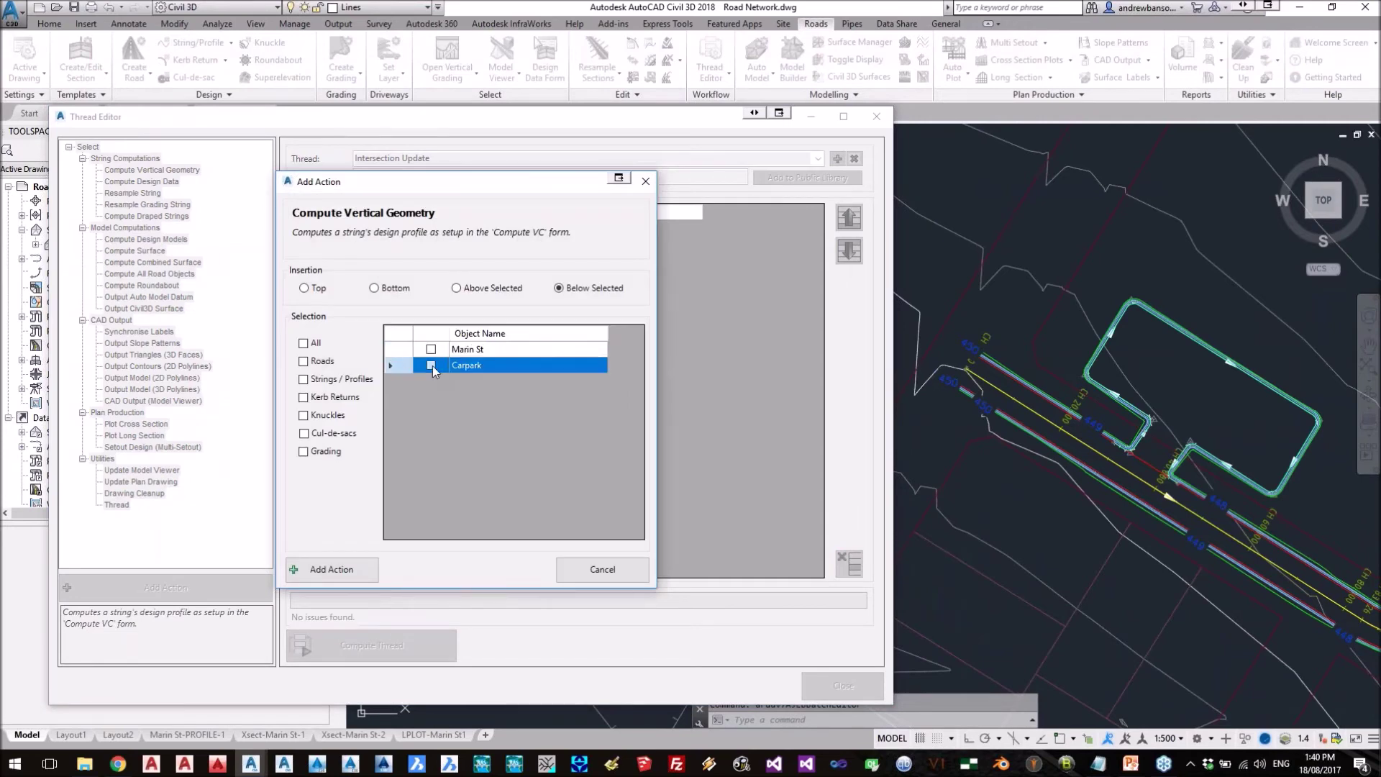
pyautogui.click(325, 568)
# - Add a Compute Design Models action at the end of the Intersection Update thread and close the Thread Editor
pyautogui.scroll(2, 1168, 455)
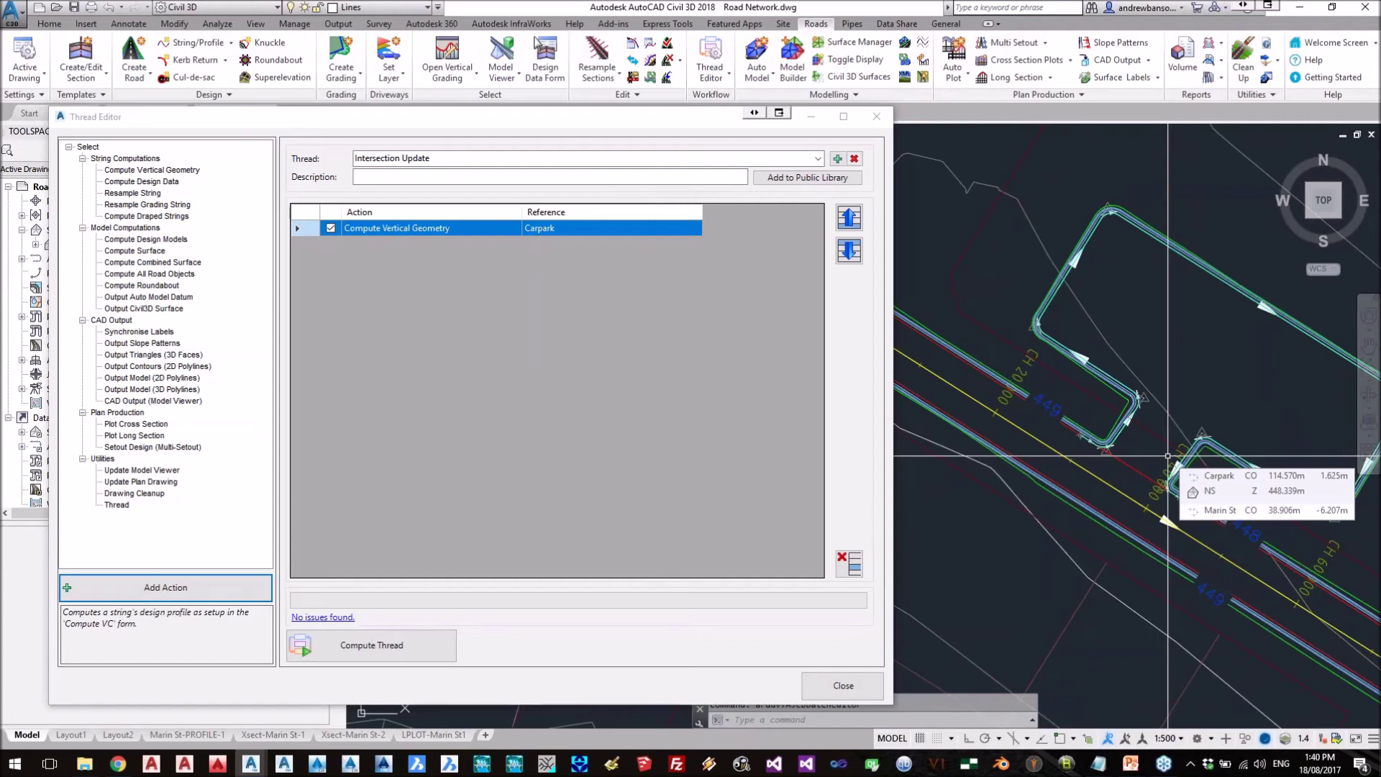
pyautogui.click(146, 240)
pyautogui.click(182, 585)
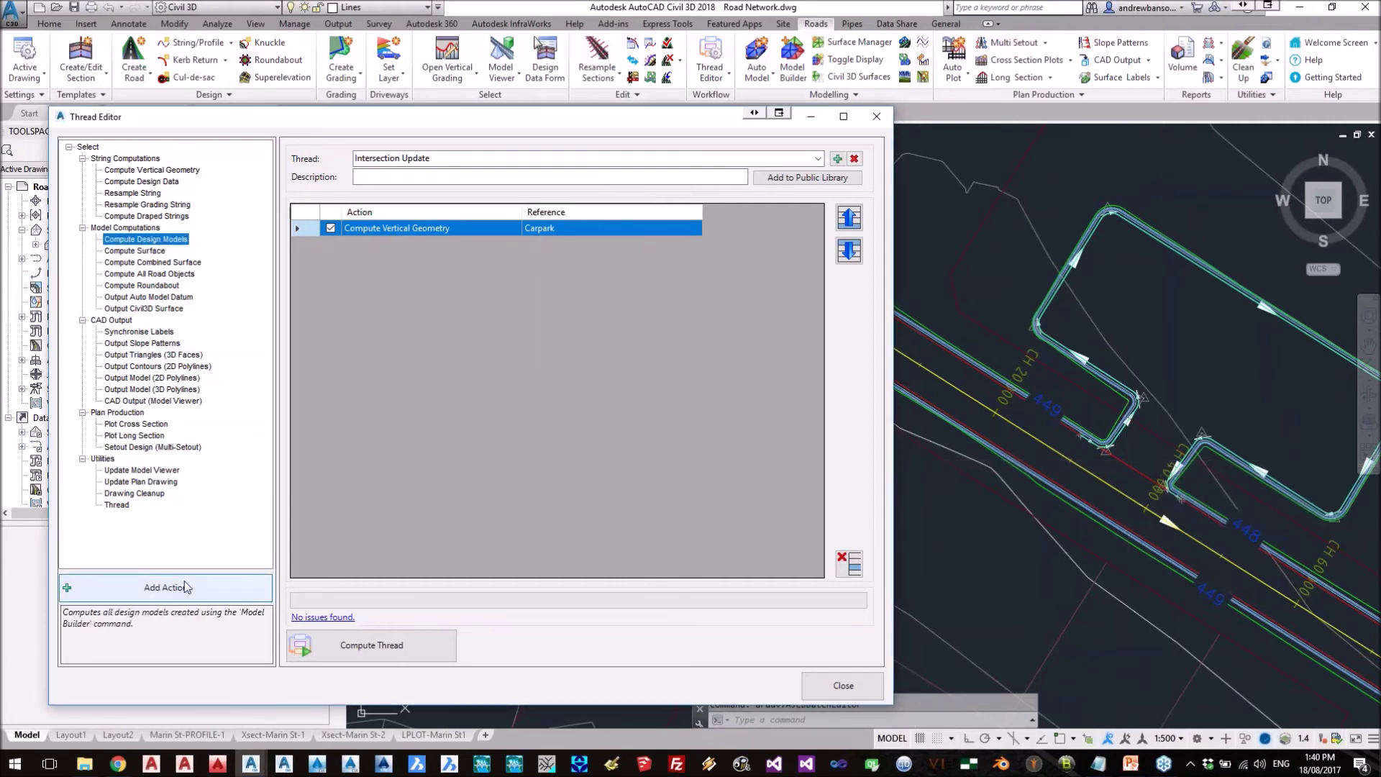
pyautogui.click(387, 288)
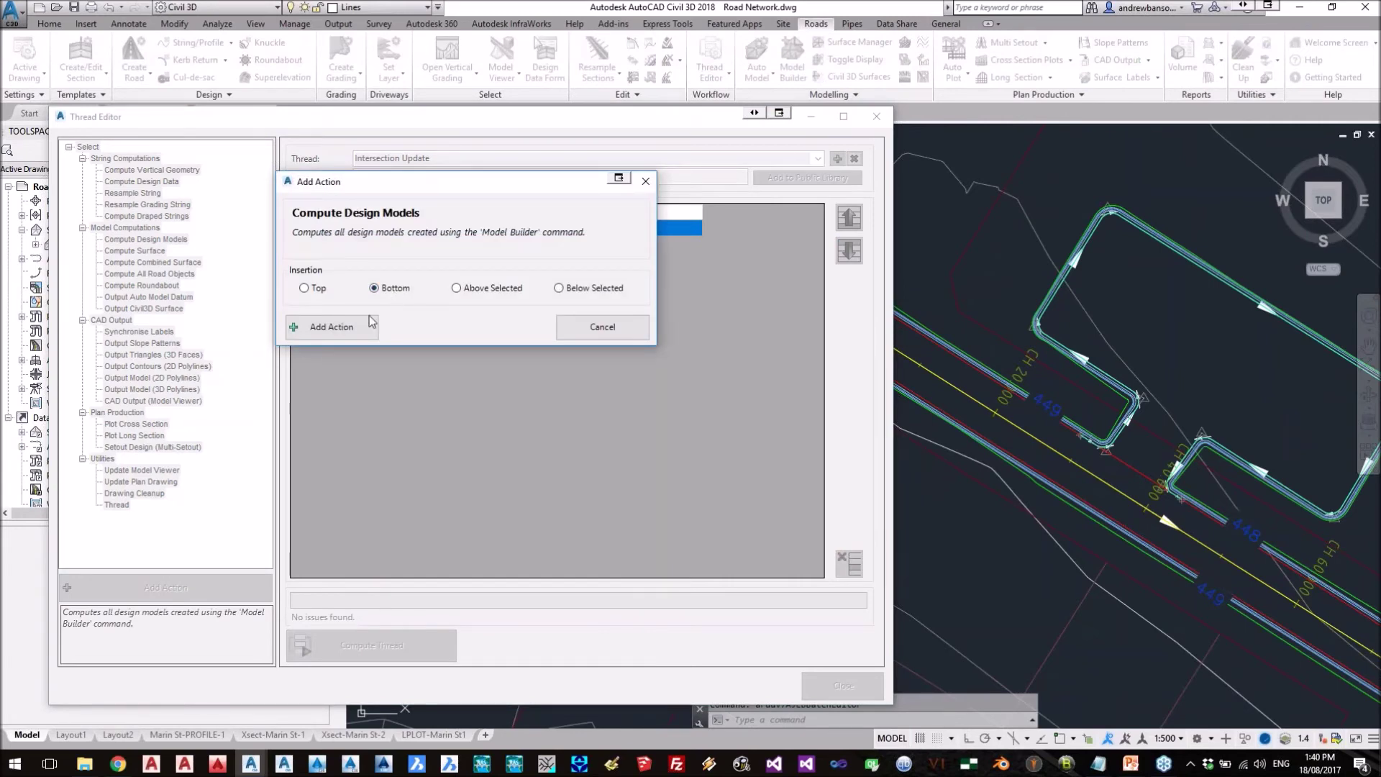
pyautogui.click(364, 327)
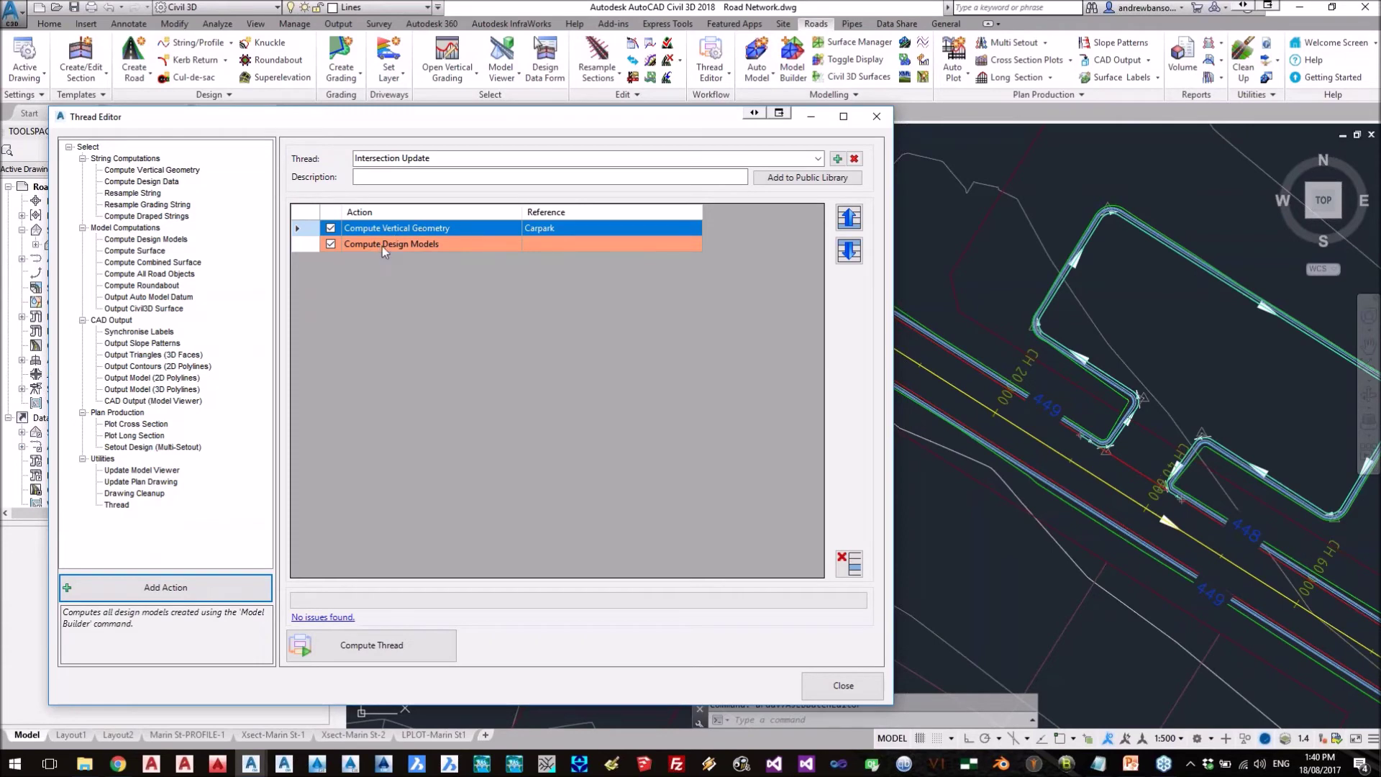
pyautogui.click(852, 679)
# - Open the Run Threads window clear of the plan drawing and select the Intersection Update thread
pyautogui.scroll(-3, 764, 405)
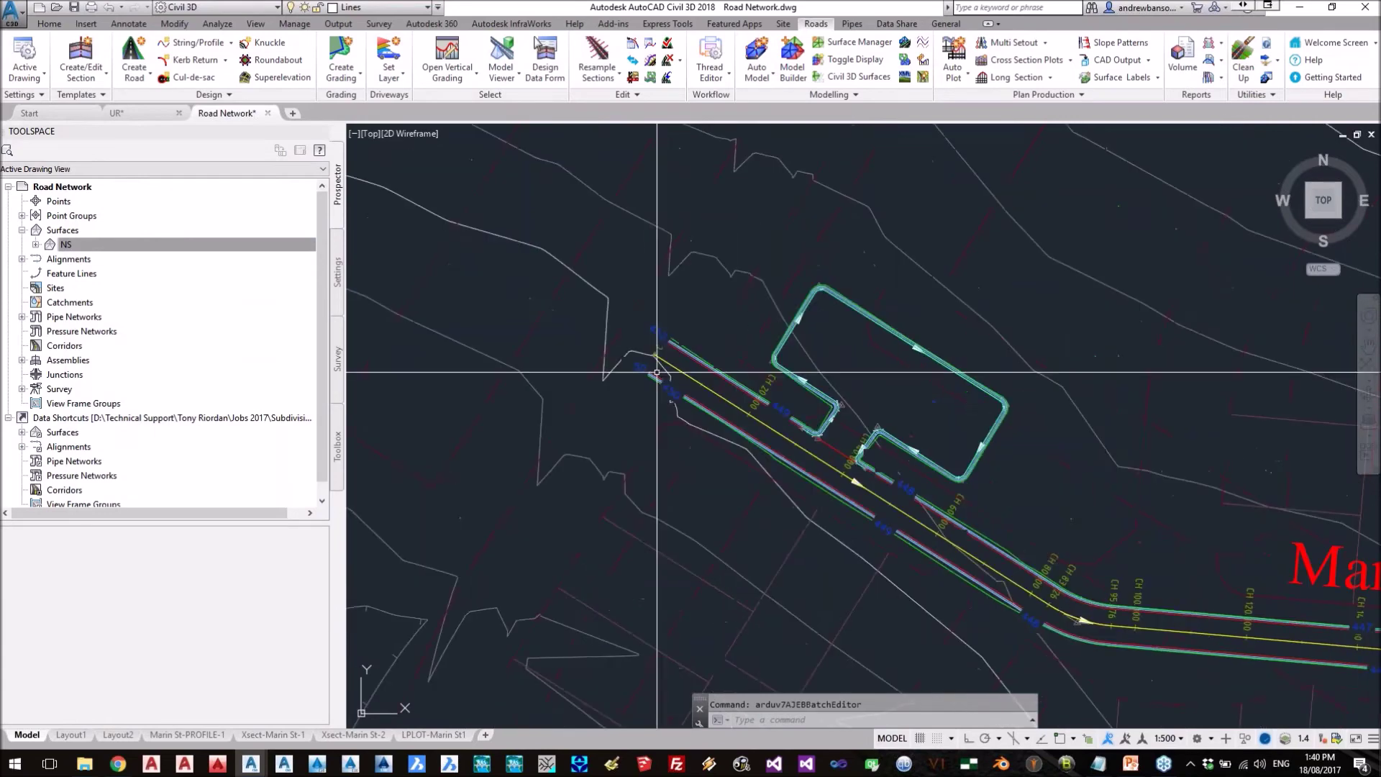
pyautogui.click(711, 76)
pyautogui.click(722, 100)
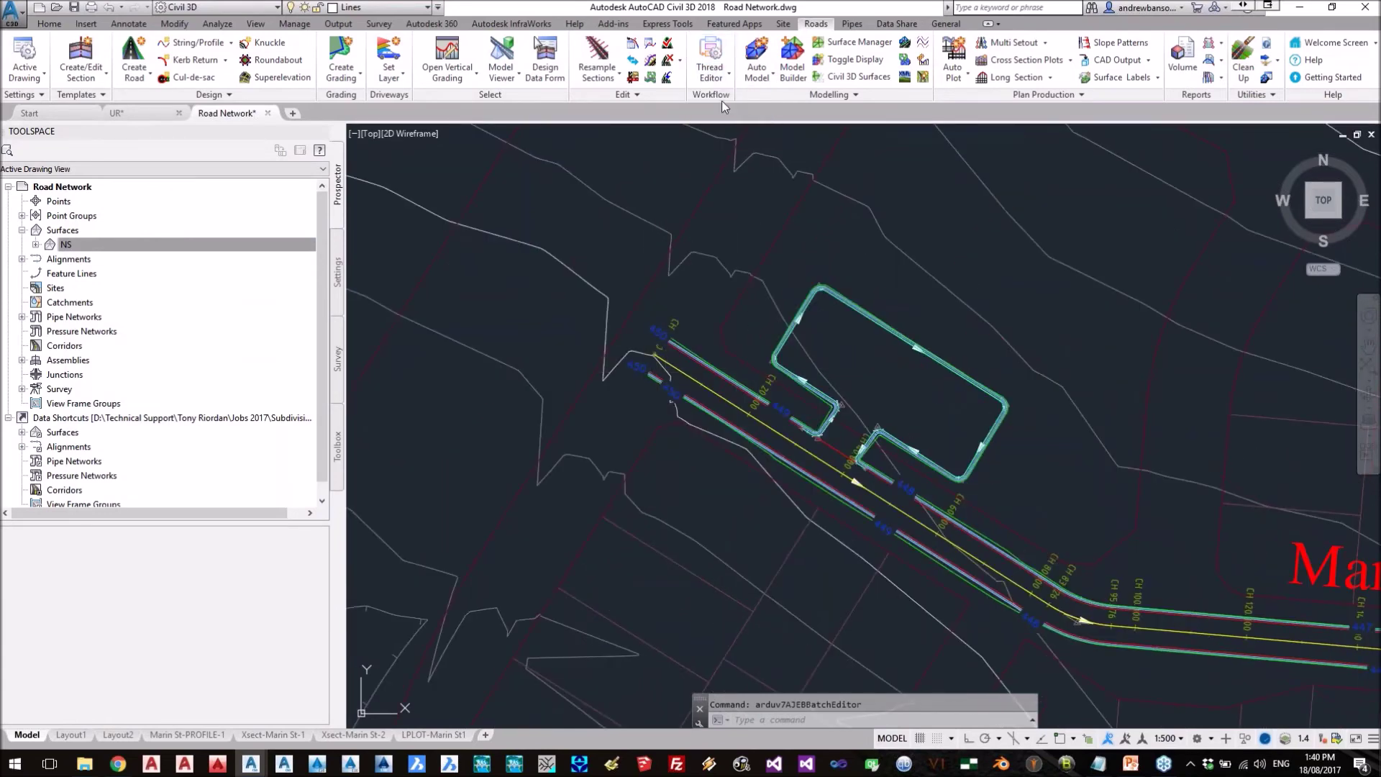
pyautogui.moveTo(374, 188); pyautogui.dragTo(151, 162)
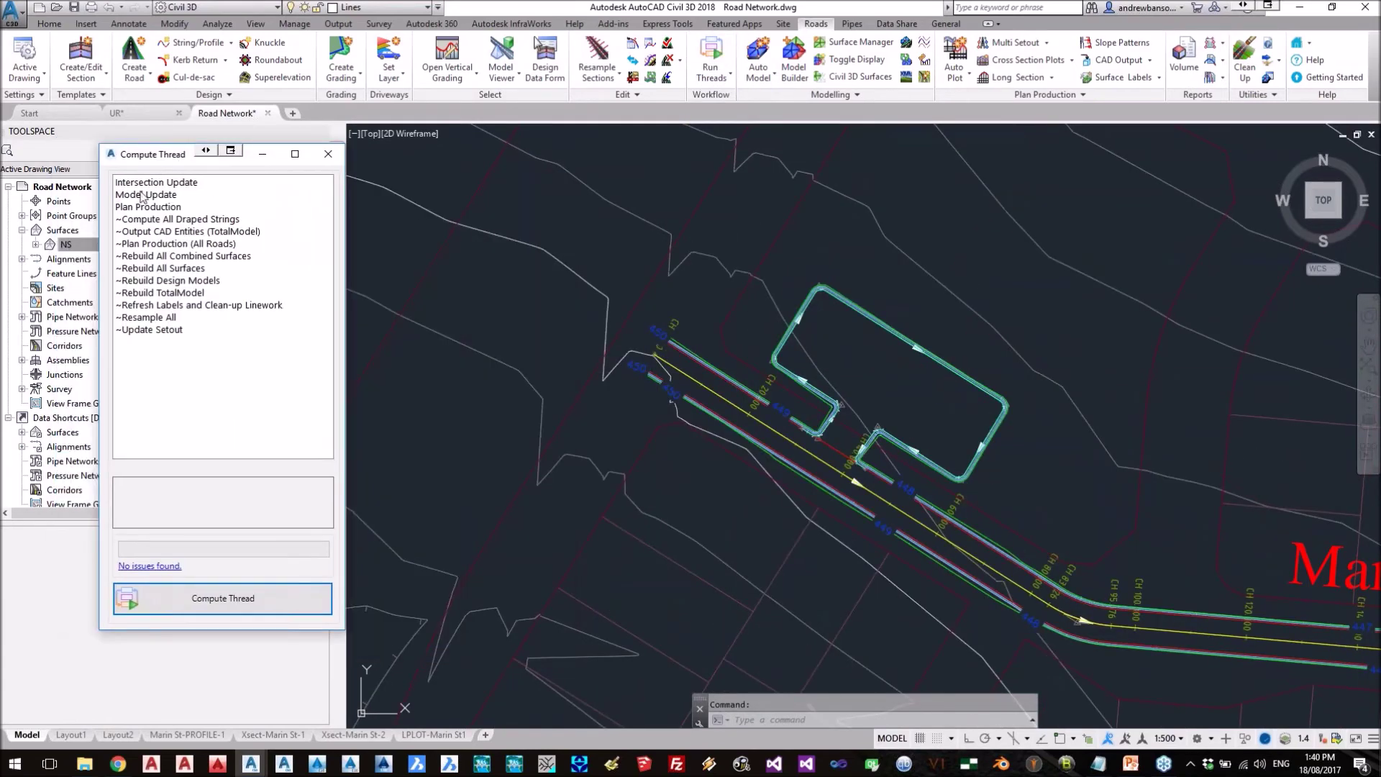
pyautogui.click(140, 184)
# - Open the Model Viewer focused on the carpark entrance and place its window clear of the plan drawing
pyautogui.click(509, 44)
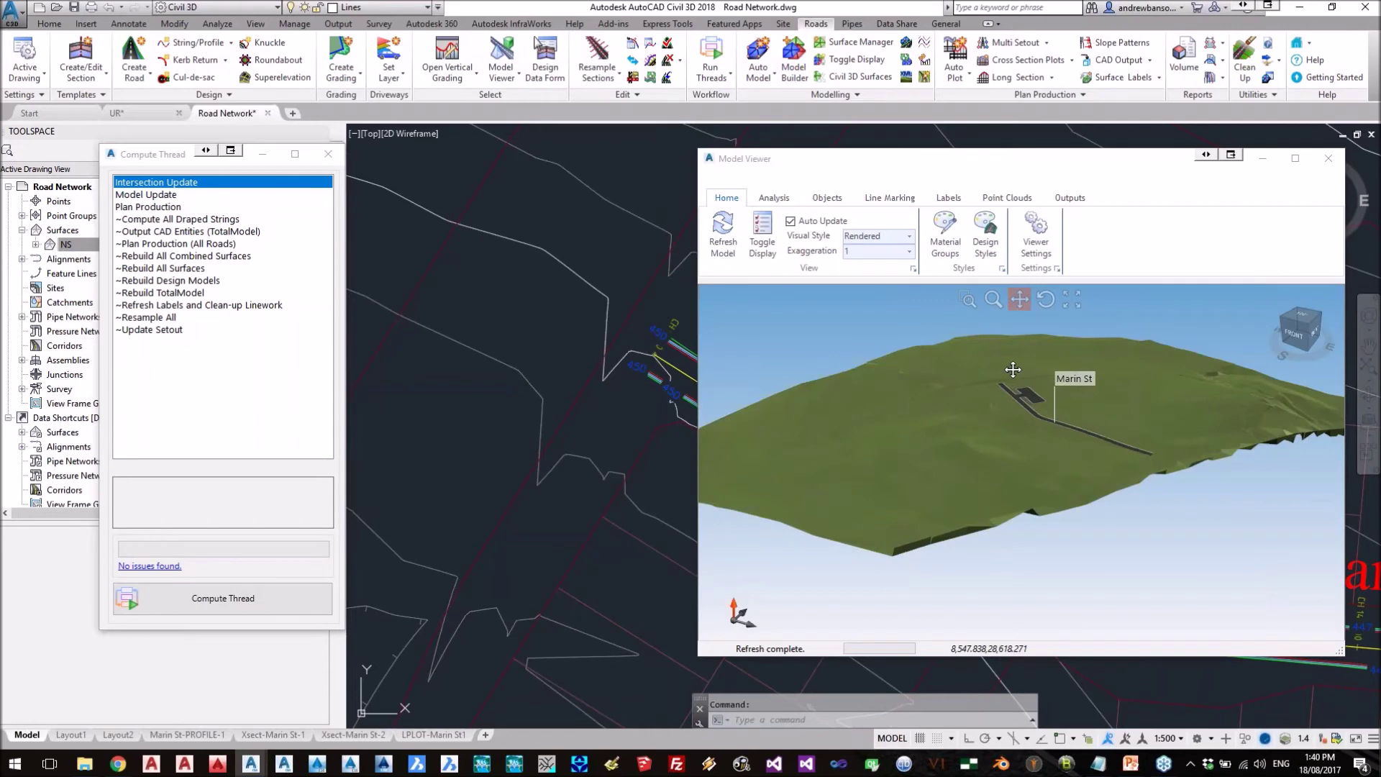
pyautogui.moveTo(1014, 372); pyautogui.dragTo(1155, 416)
pyautogui.scroll(10, 1058, 417)
pyautogui.click(1045, 300)
pyautogui.moveTo(954, 167); pyautogui.dragTo(1045, 100)
# - Open the Marin St vertical grading and raise its intersection point at chainage 83.726 to about RL 449.932
pyautogui.scroll(-5, 642, 330)
pyautogui.moveTo(642, 329); pyautogui.dragTo(463, 409, button='middle')
pyautogui.rightClick(1027, 444)
pyautogui.click(1037, 451)
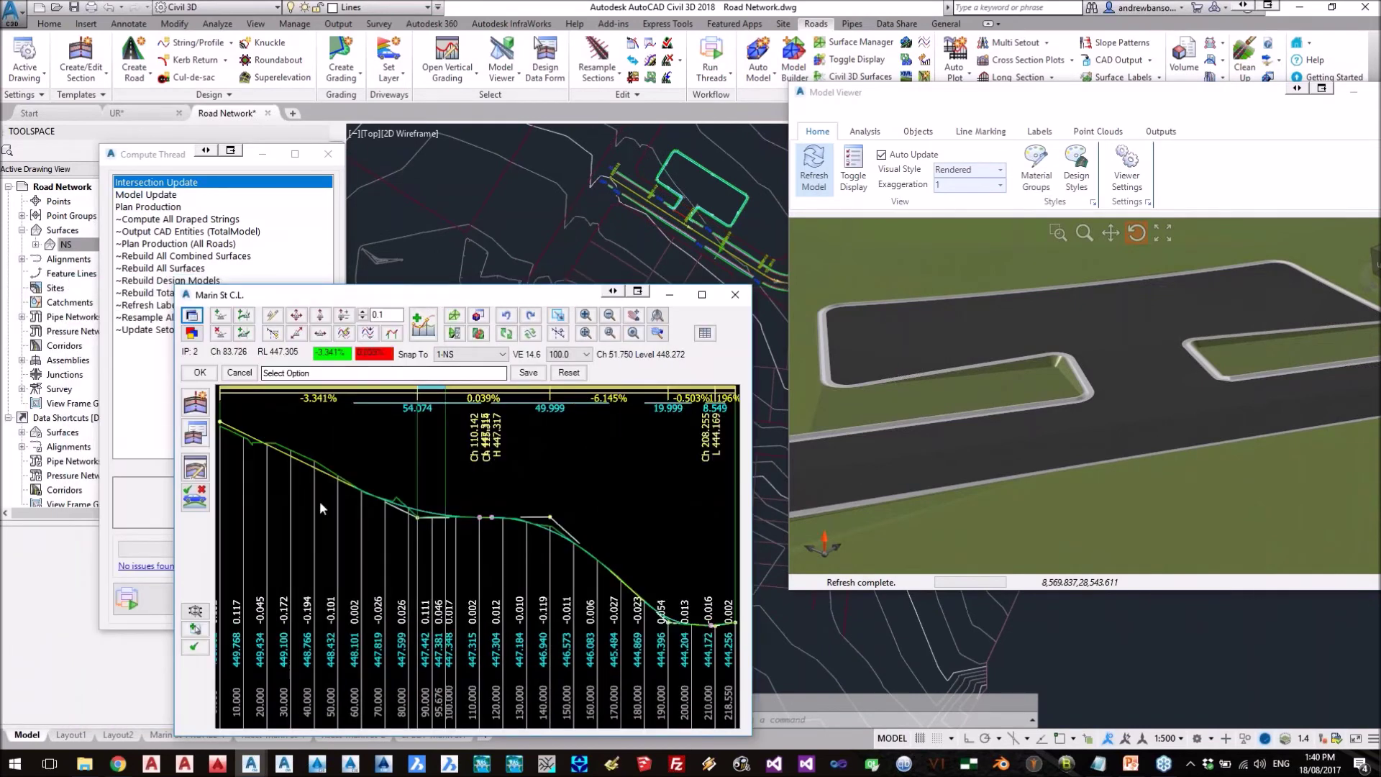
pyautogui.click(316, 469)
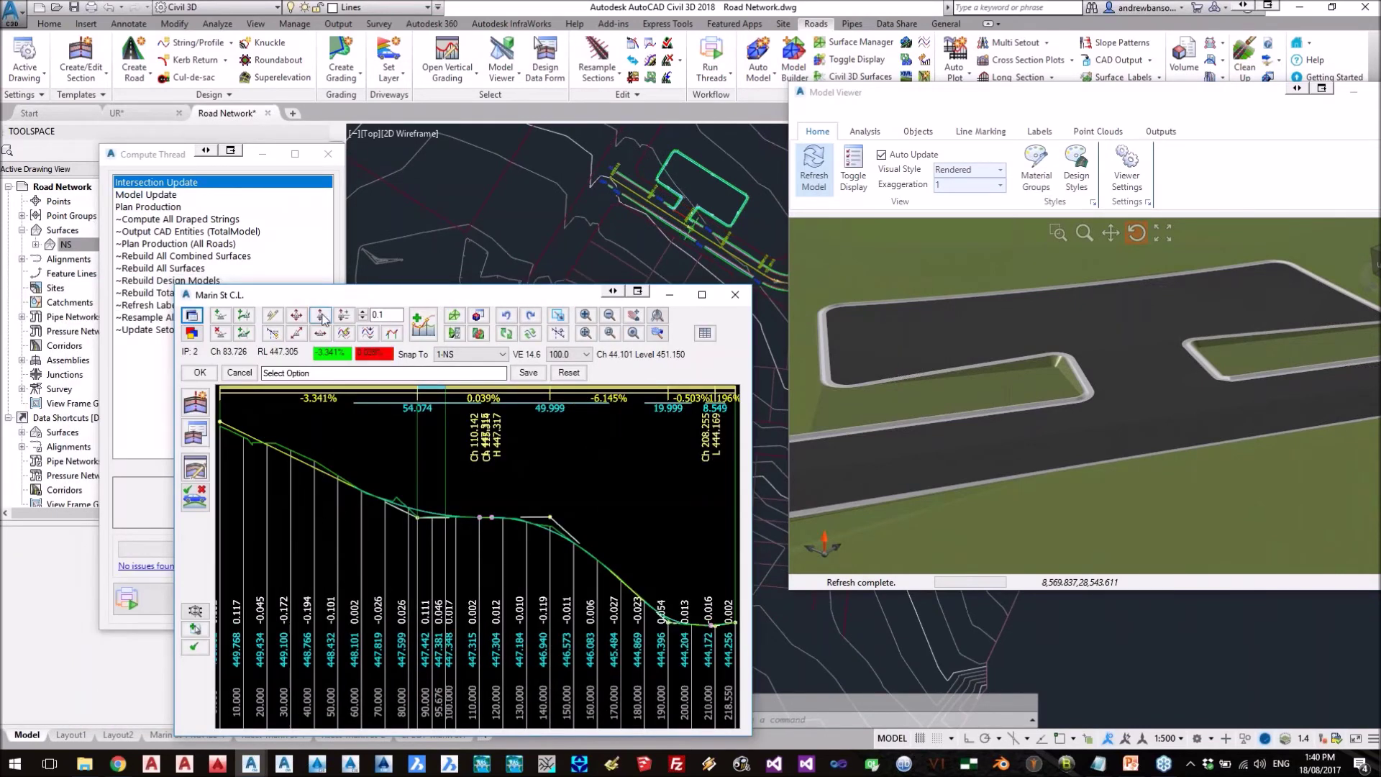
pyautogui.click(417, 517)
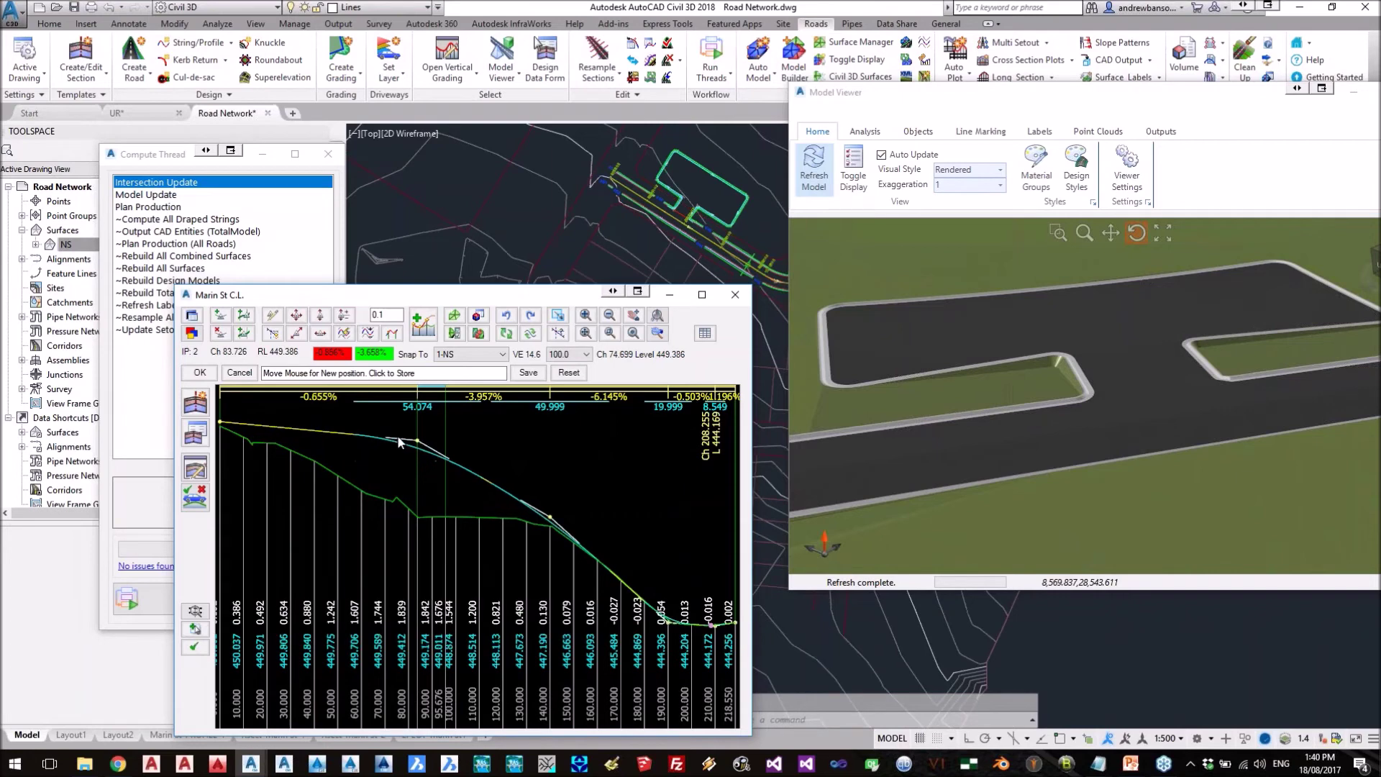
pyautogui.click(403, 432)
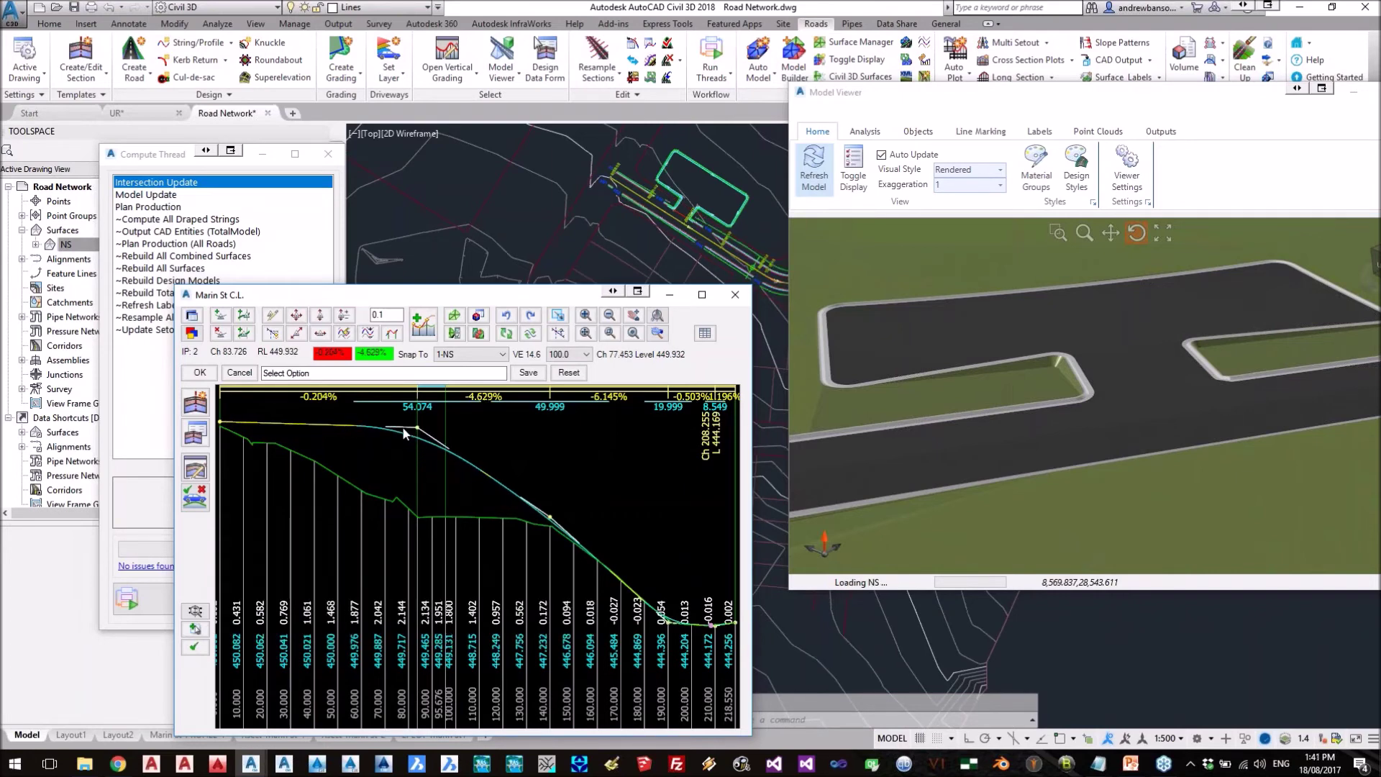
# - Run the Intersection Update thread to re-tie the carpark to the regraded Marin St
pyautogui.moveTo(1161, 414); pyautogui.dragTo(1036, 438)
pyautogui.rightClick(183, 185)
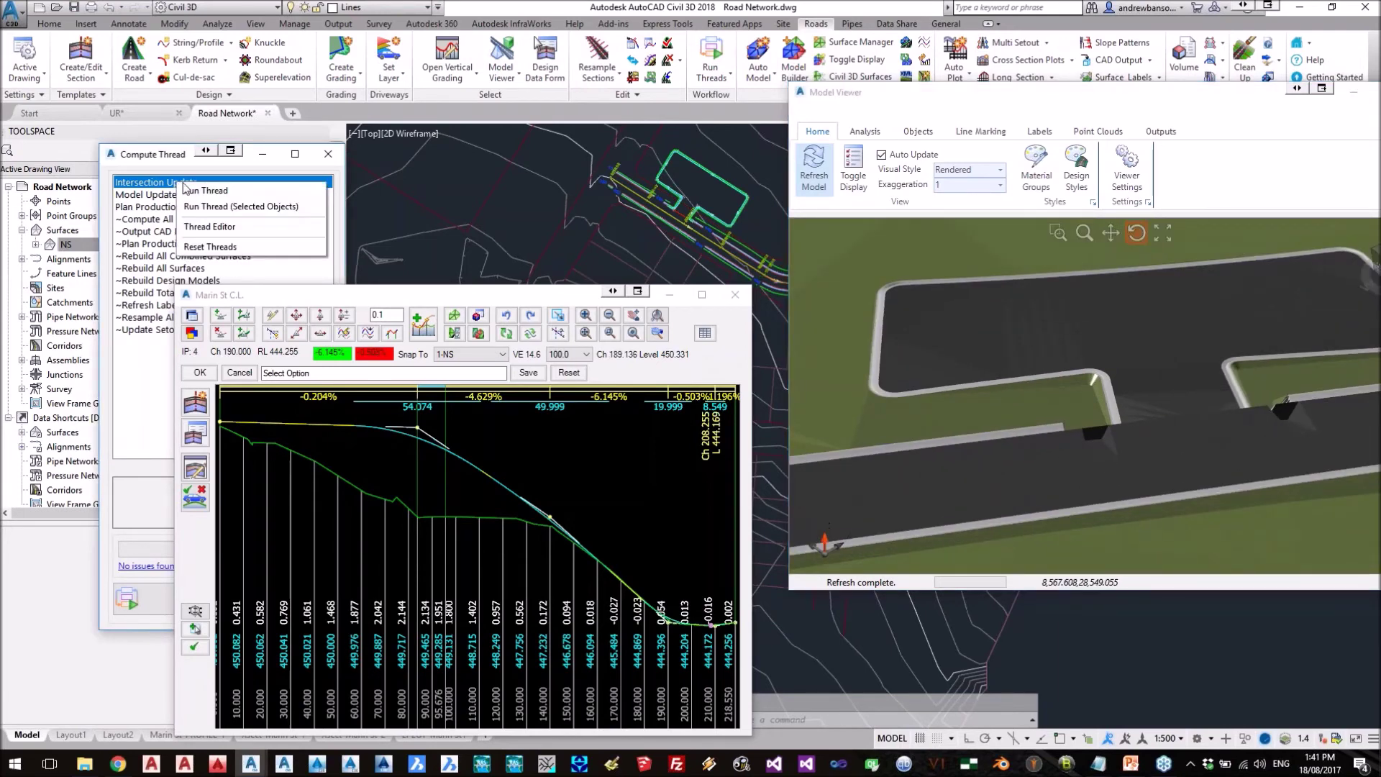
pyautogui.click(210, 191)
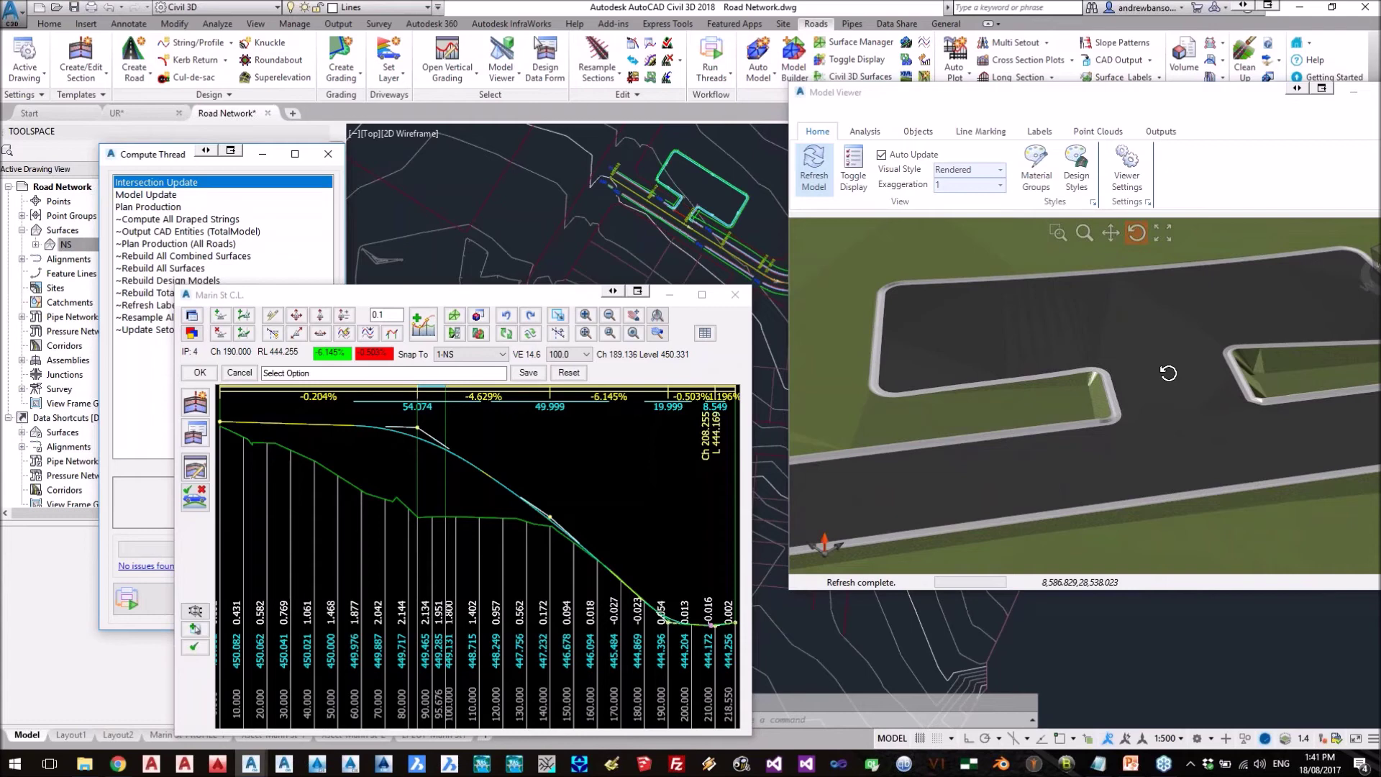
# - Review the actions in the Intersection Update thread and accept the Marin St vertical grading
pyautogui.doubleClick(201, 184)
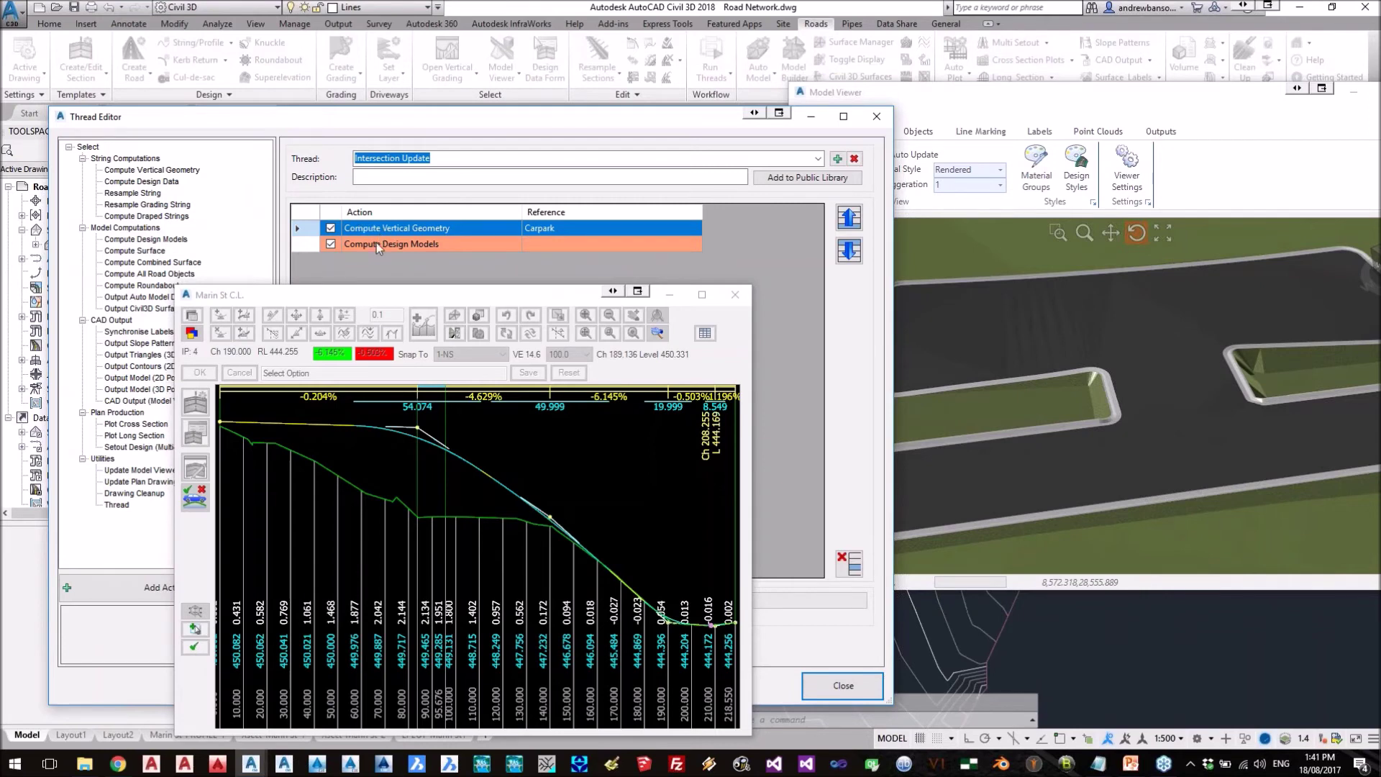
pyautogui.click(877, 116)
pyautogui.click(196, 372)
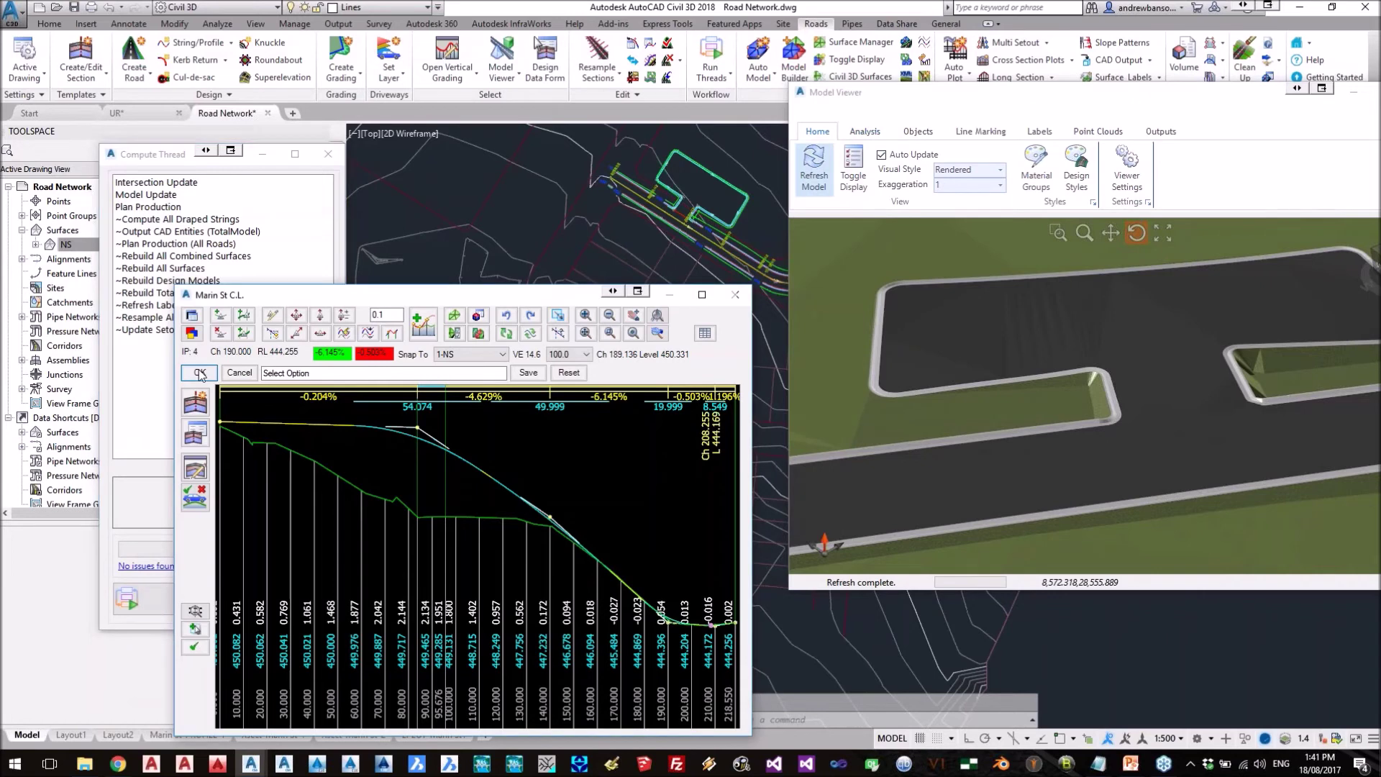
pyautogui.moveTo(618, 274); pyautogui.dragTo(536, 425, button='middle')
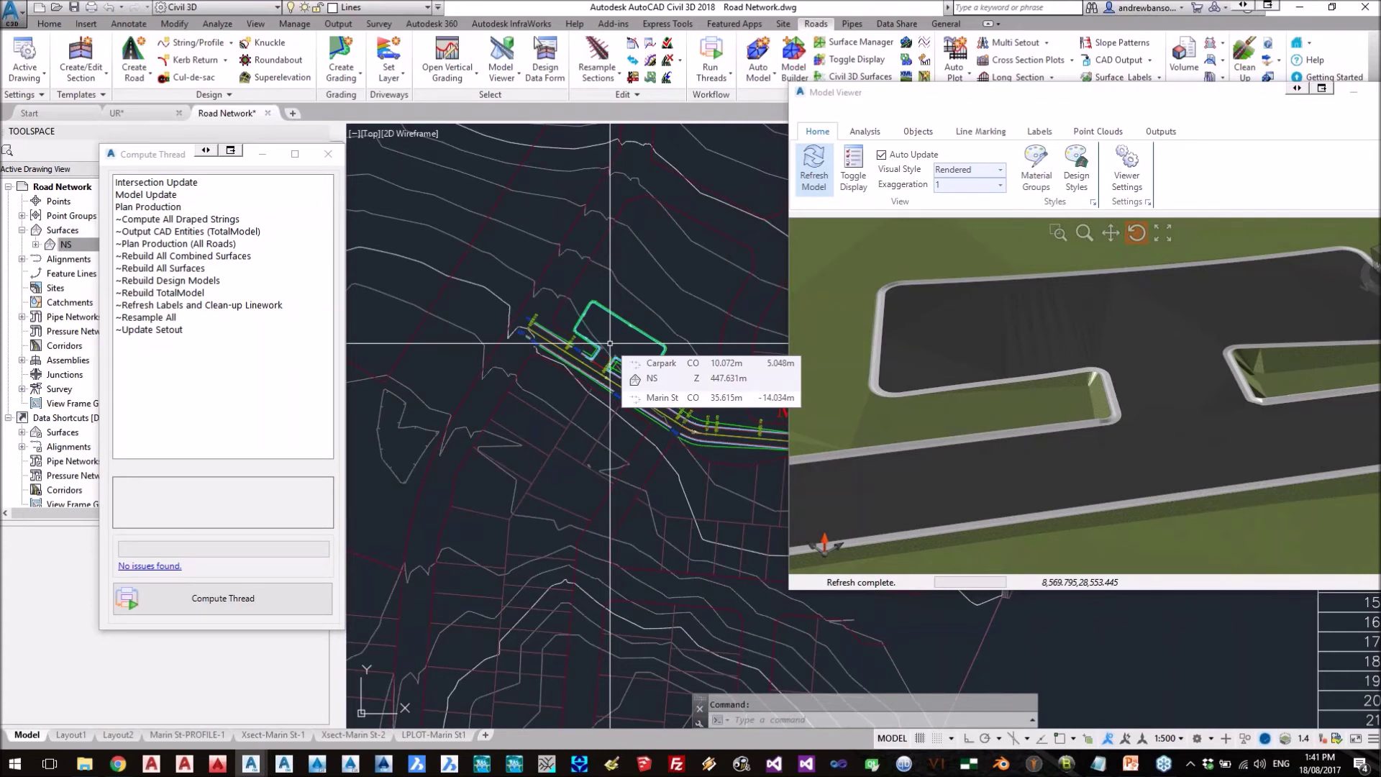
pyautogui.click(172, 184)
pyautogui.click(172, 195)
pyautogui.click(171, 205)
pyautogui.click(176, 195)
pyautogui.click(178, 184)
pyautogui.click(178, 196)
pyautogui.click(179, 184)
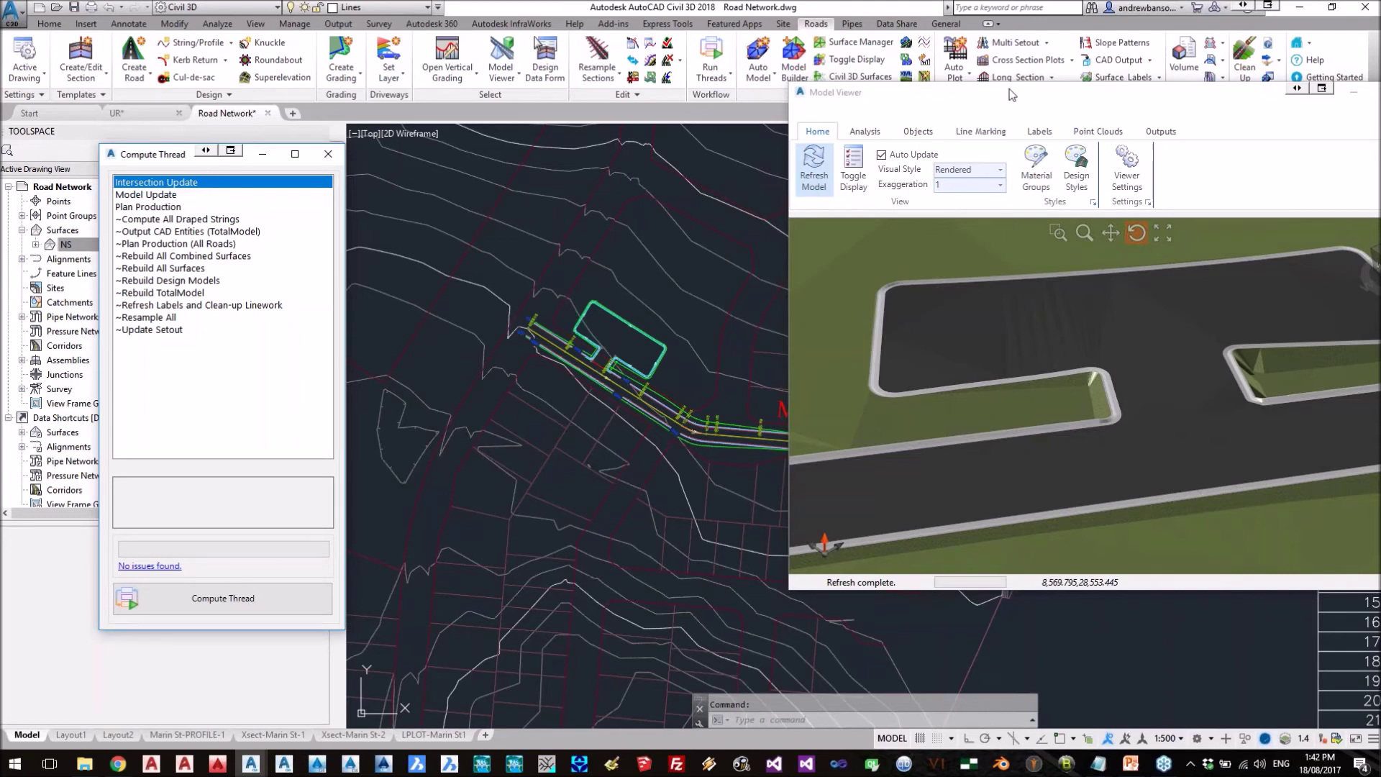
# - Arrange the Model Viewer and Compute Thread windows clear of the carpark and zoom the plan in on it
pyautogui.moveTo(858, 85)
pyautogui.mouseDown()
pyautogui.moveTo(568, 54)
pyautogui.moveTo(684, 51)
pyautogui.moveTo(997, 210)
pyautogui.mouseUp()
pyautogui.scroll(3, 620, 299)
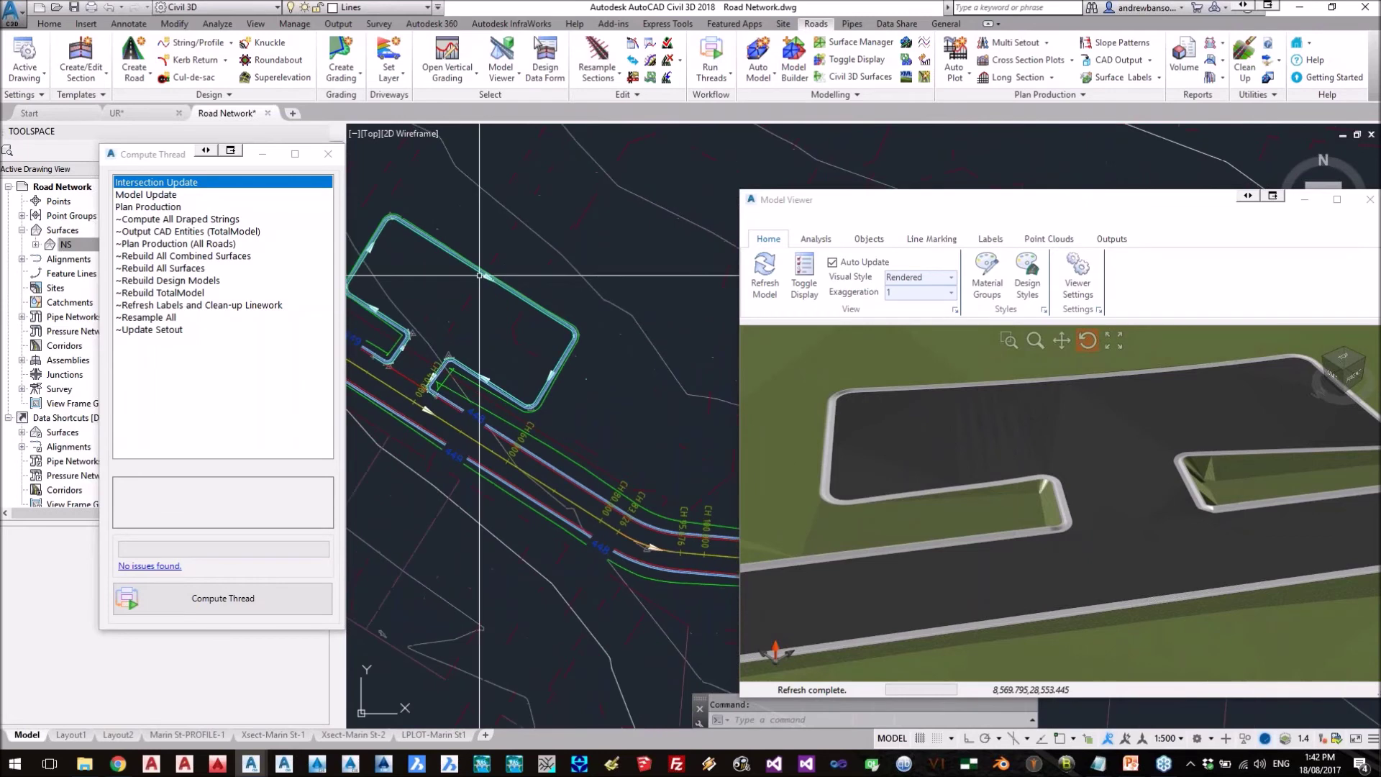
pyautogui.moveTo(177, 154); pyautogui.dragTo(102, 166)
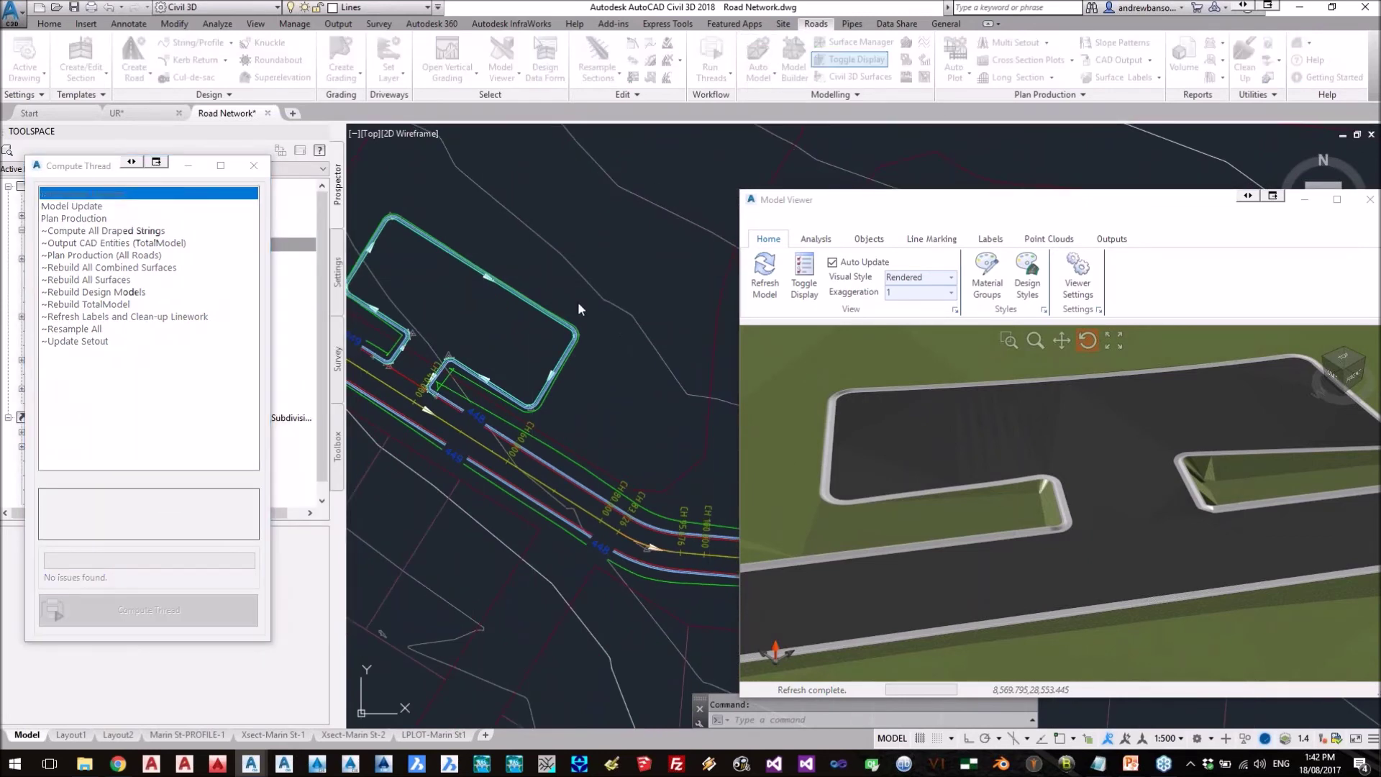
# - Display contours for the BM-FinalModel surface in the plan drawing
pyautogui.click(851, 59)
pyautogui.click(800, 200)
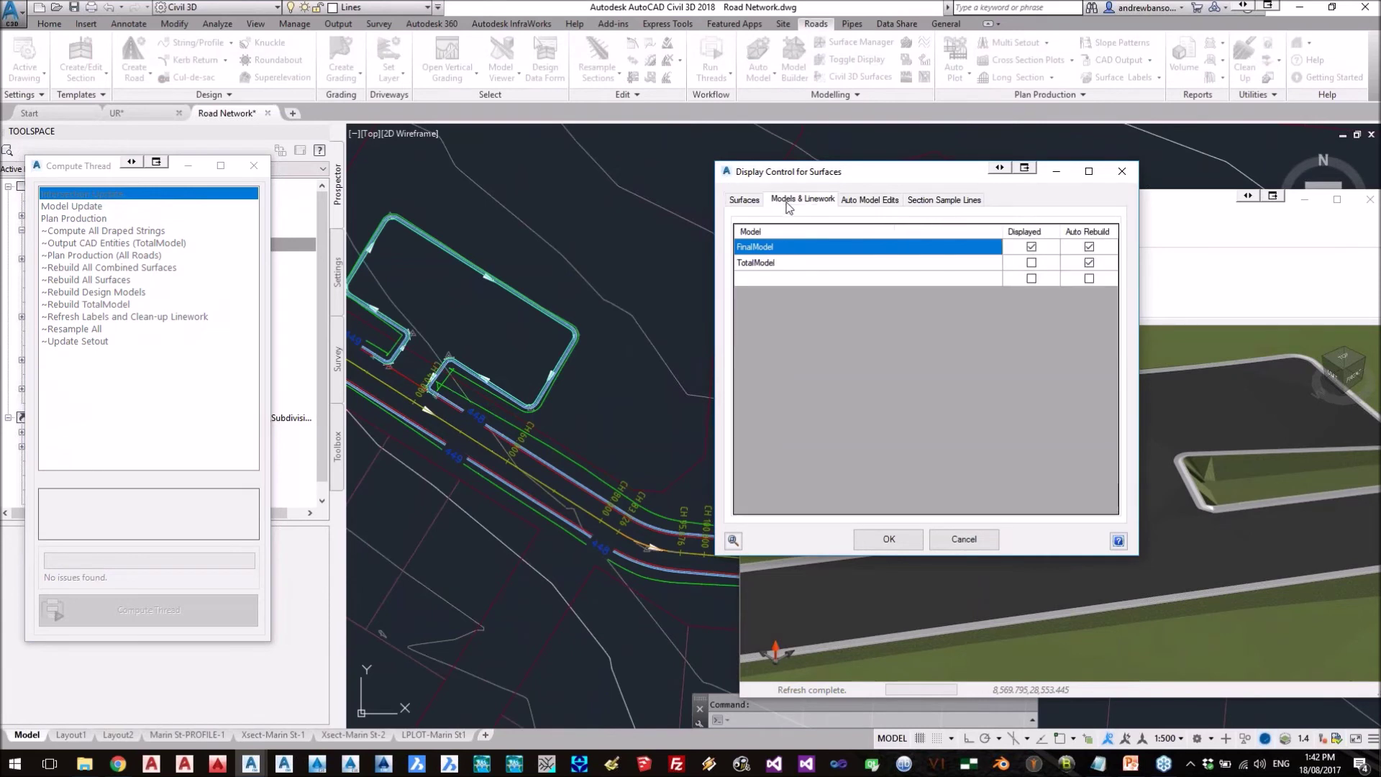
pyautogui.click(747, 200)
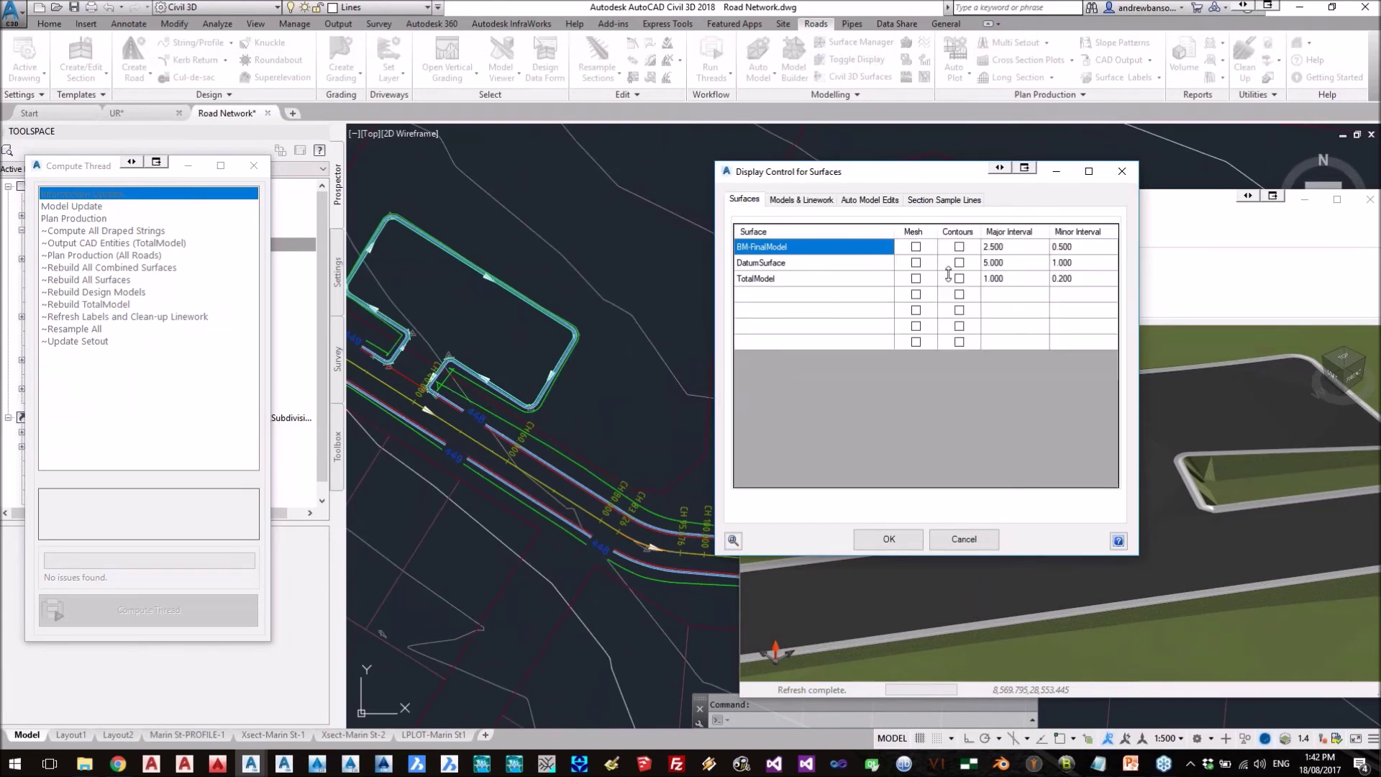
pyautogui.click(959, 247)
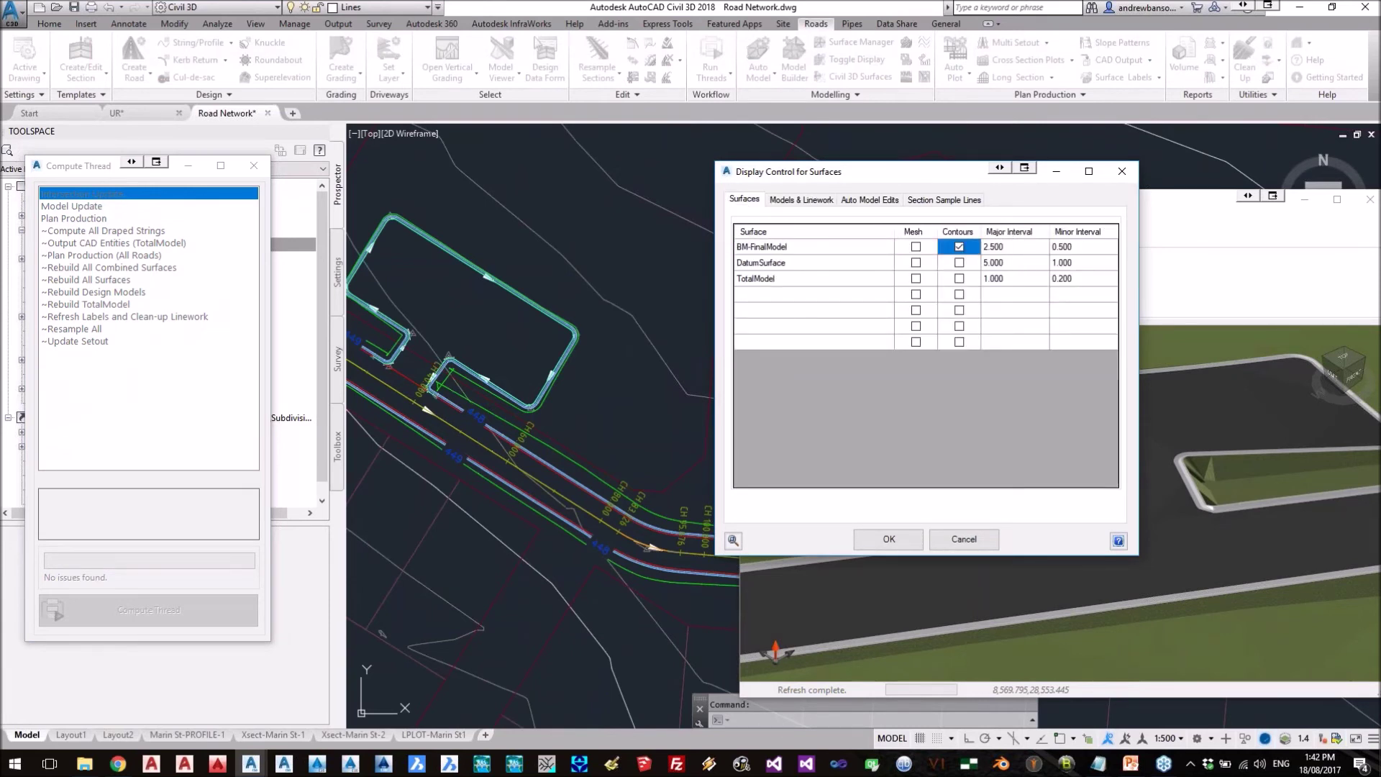
pyautogui.click(867, 543)
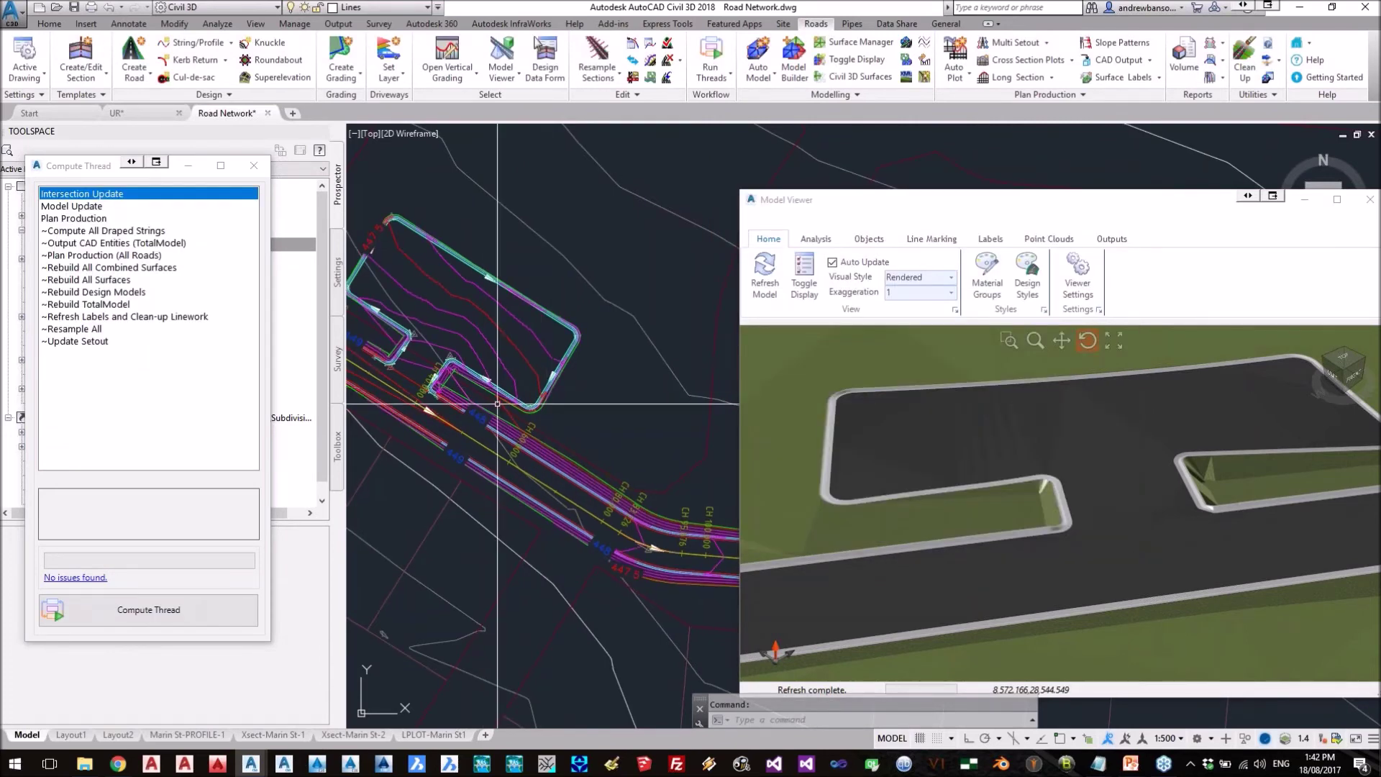
pyautogui.scroll(-2, 489, 374)
pyautogui.moveTo(435, 371); pyautogui.dragTo(473, 358, button='middle')
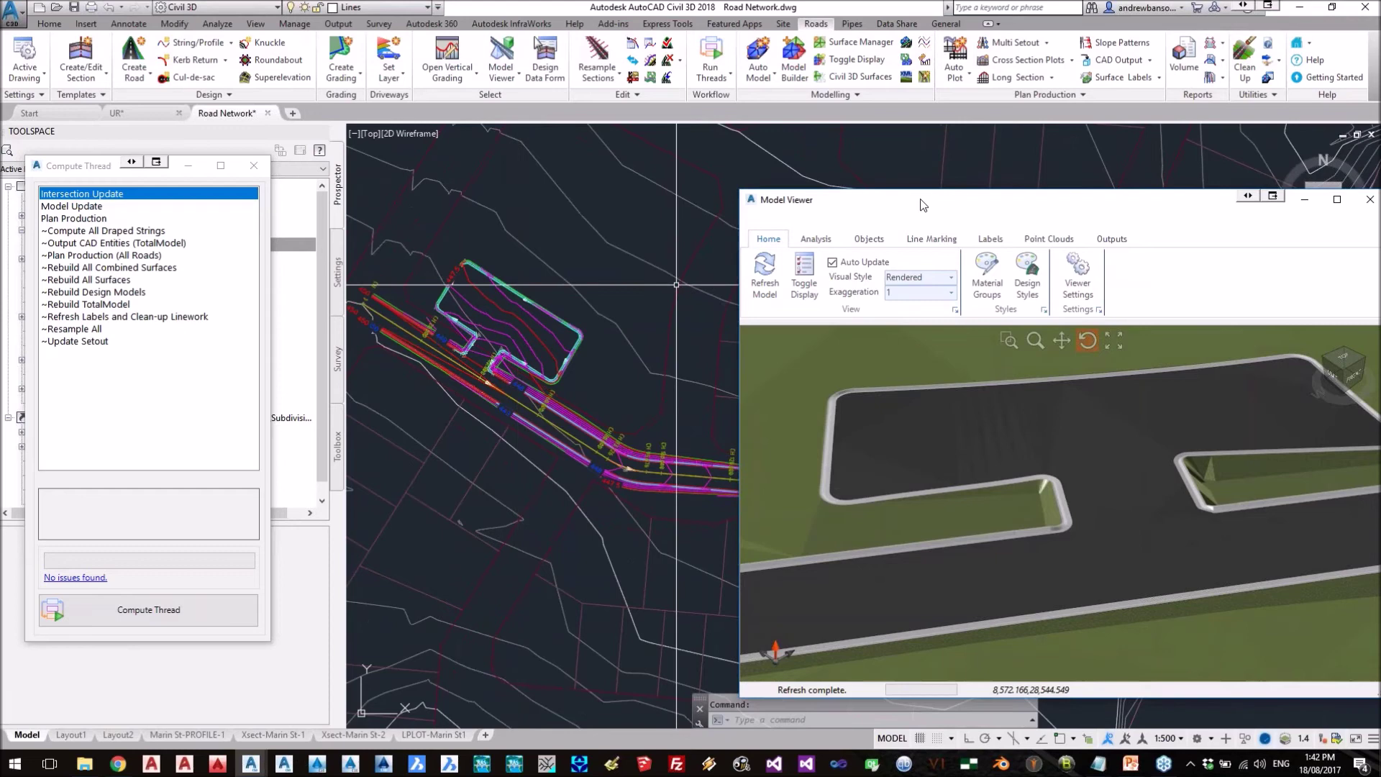
# - Move and enlarge the Model Viewer window, and turn on the BM-FinalModel contours in its 3D display
pyautogui.moveTo(899, 199); pyautogui.dragTo(600, 62)
pyautogui.moveTo(1082, 553); pyautogui.dragTo(1248, 660)
pyautogui.moveTo(778, 430); pyautogui.dragTo(769, 378)
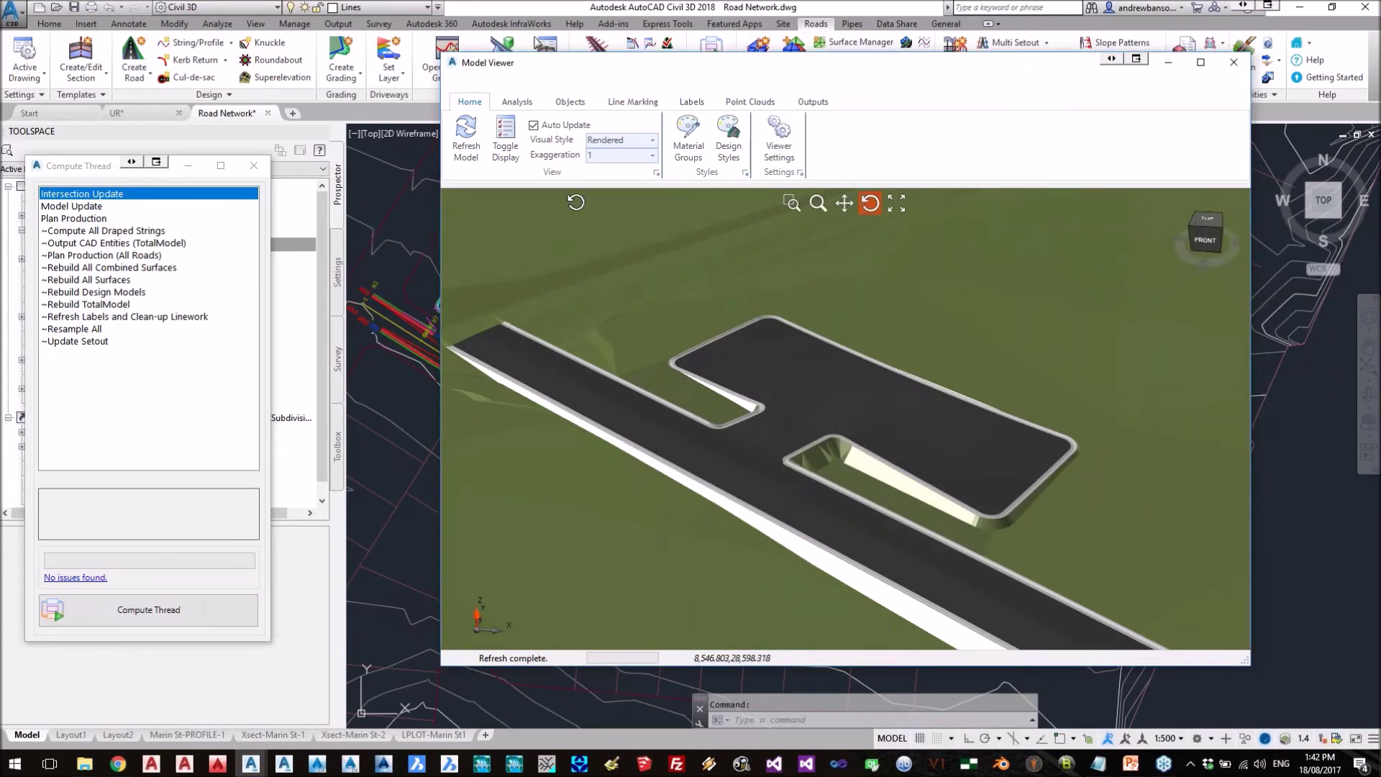
pyautogui.click(511, 156)
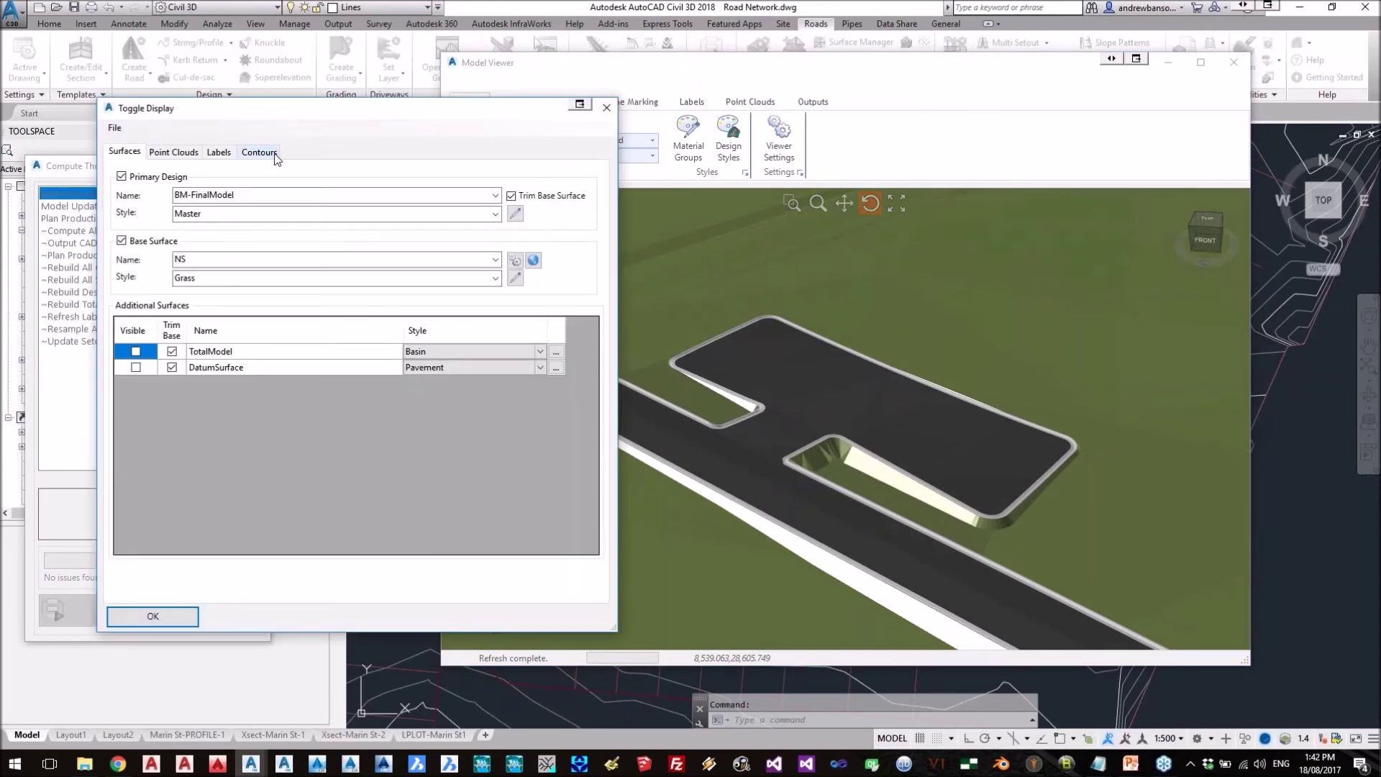
pyautogui.click(266, 156)
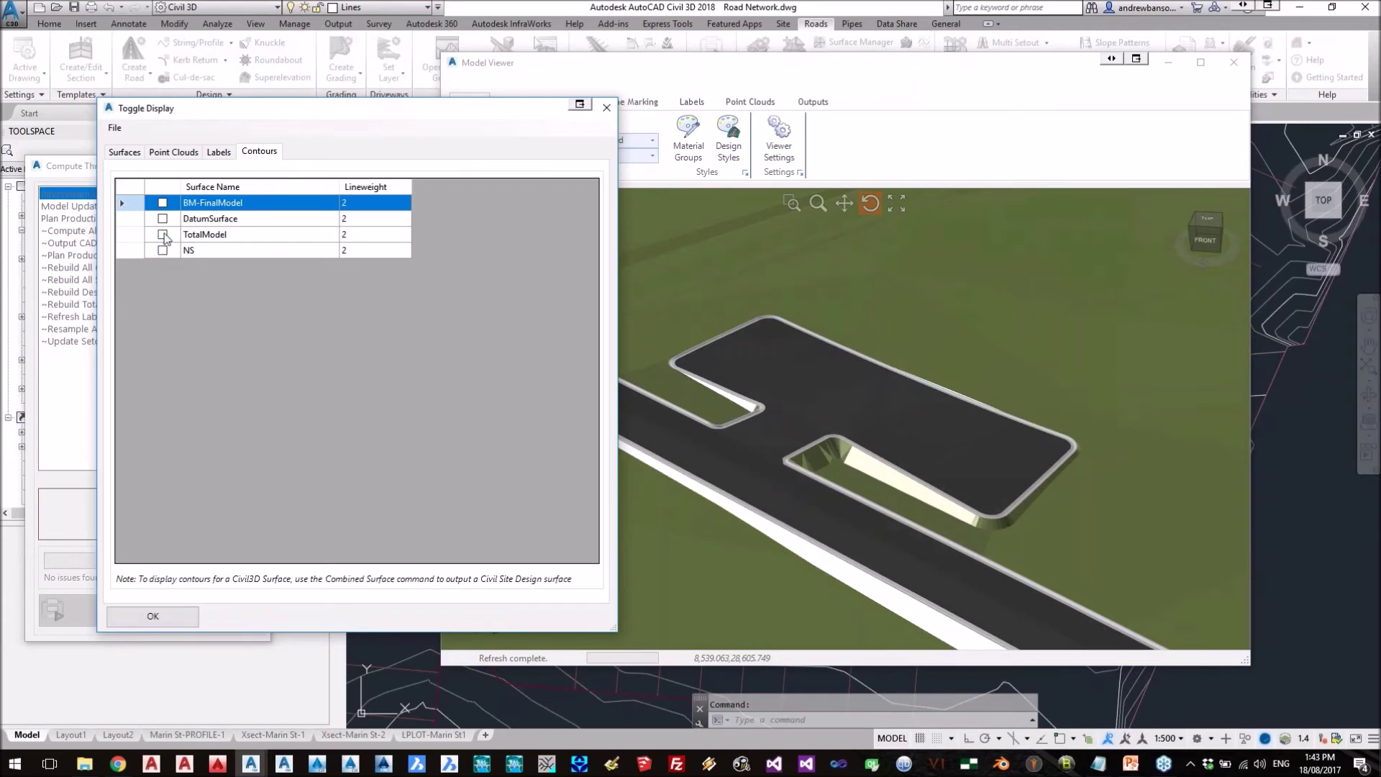
pyautogui.click(164, 205)
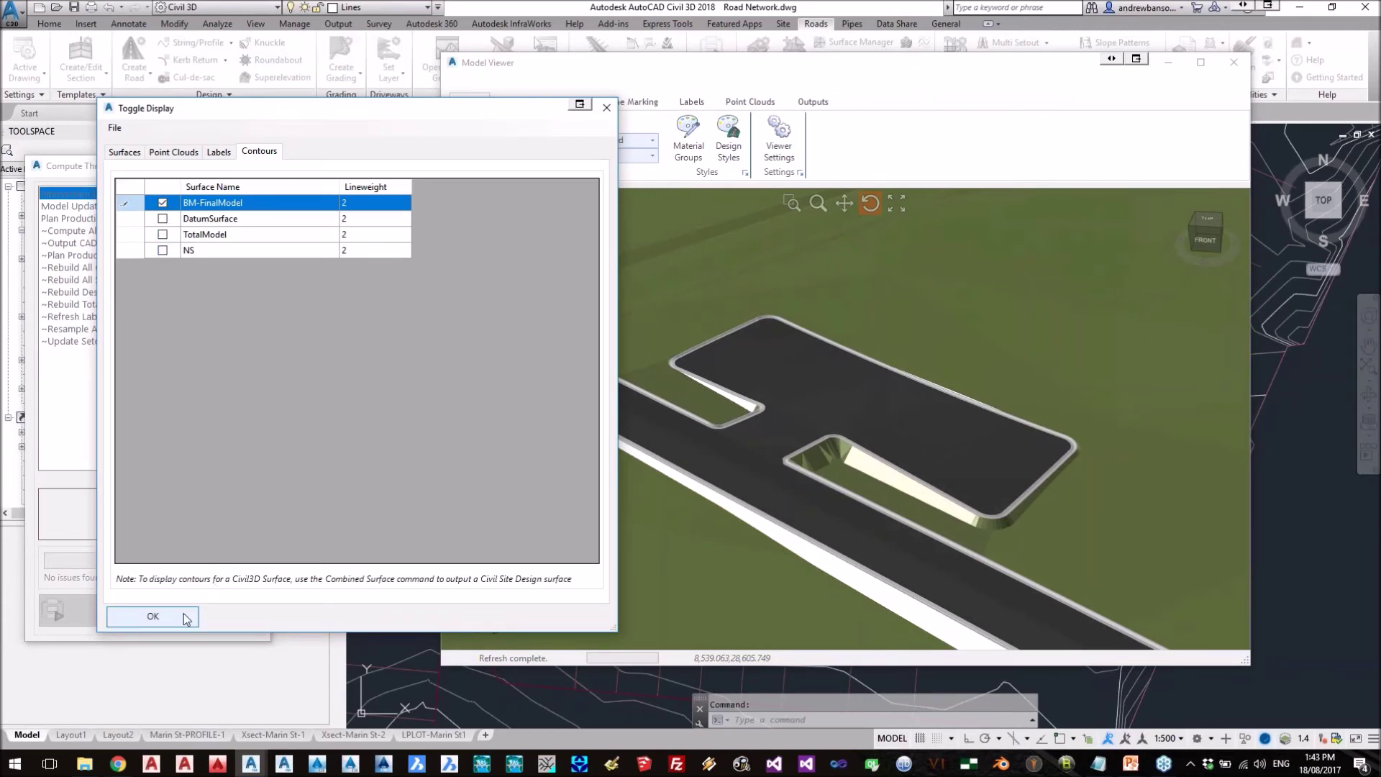
pyautogui.press('Return')
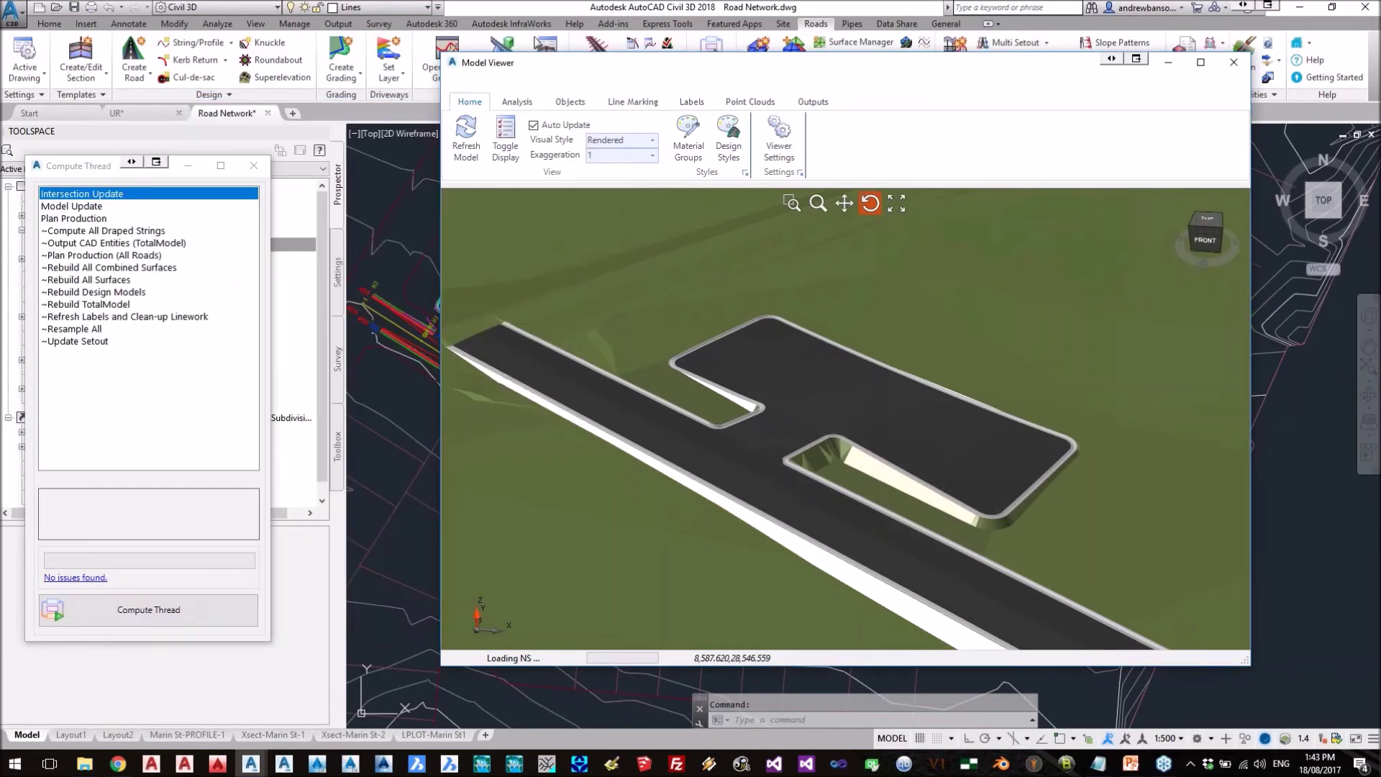
# - Examine the BM-FinalModel contours across the carpark and Marin St in 3D, and close the Model Viewer
pyautogui.scroll(-3, 748, 376)
pyautogui.moveTo(749, 376); pyautogui.dragTo(784, 402)
pyautogui.moveTo(785, 402)
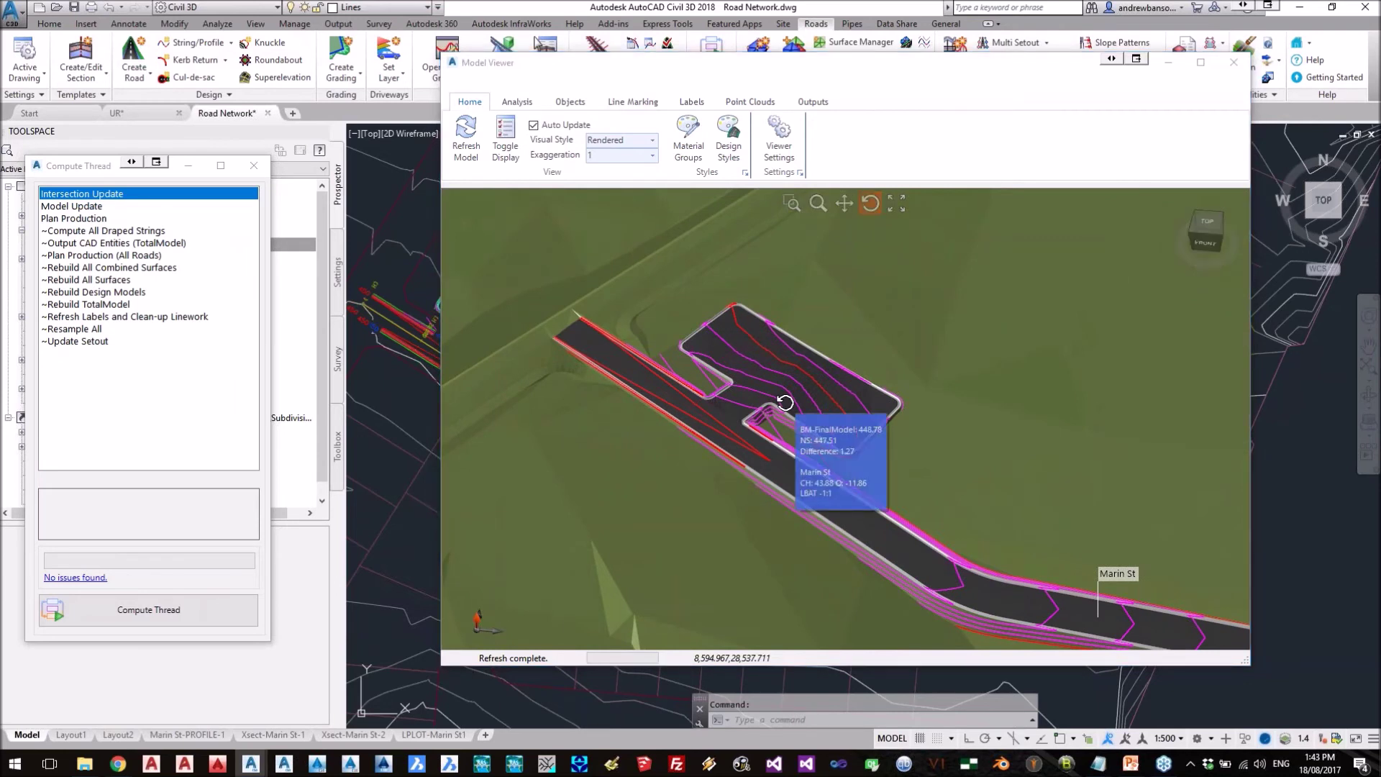
pyautogui.moveTo(788, 399); pyautogui.dragTo(773, 461)
pyautogui.scroll(5, 969, 588)
pyautogui.scroll(-10, 854, 494)
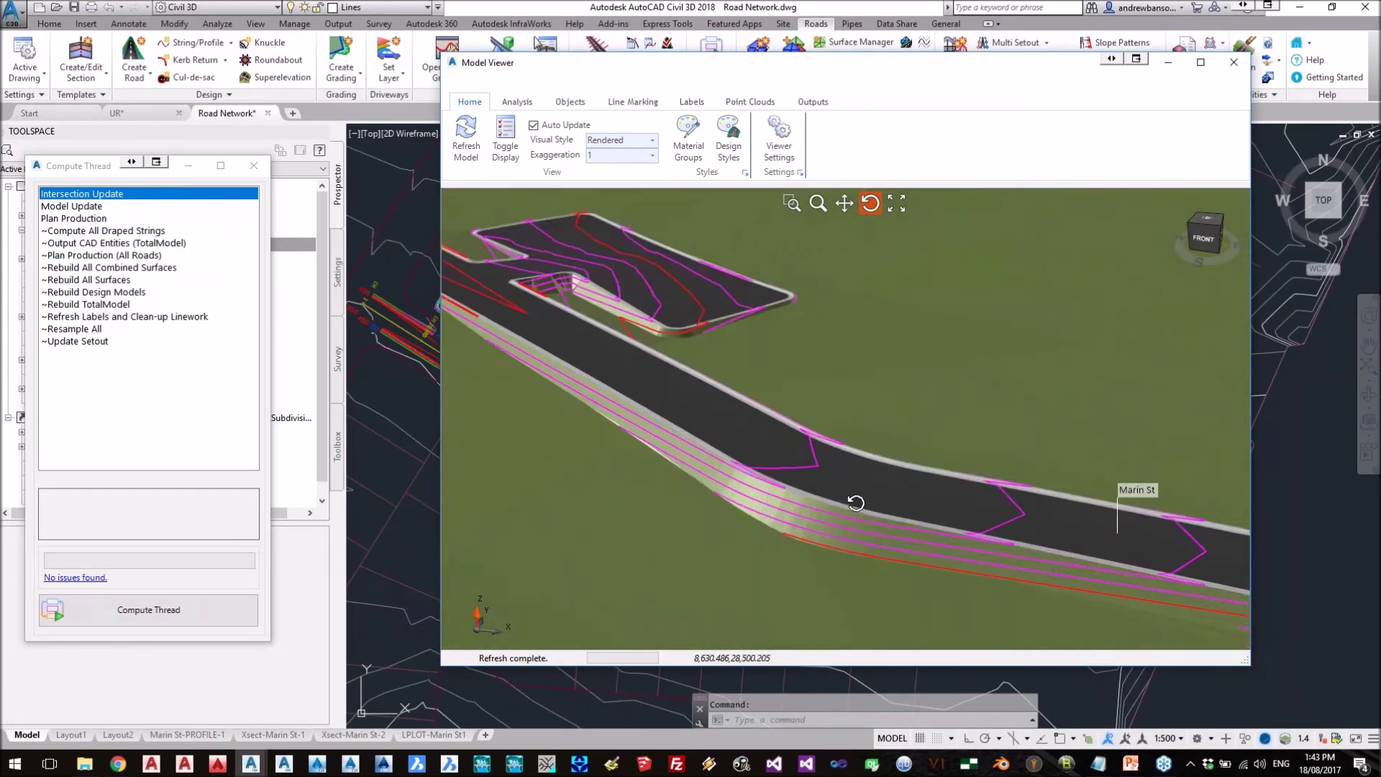
pyautogui.scroll(5, 835, 495)
pyautogui.moveTo(861, 531); pyautogui.dragTo(781, 457)
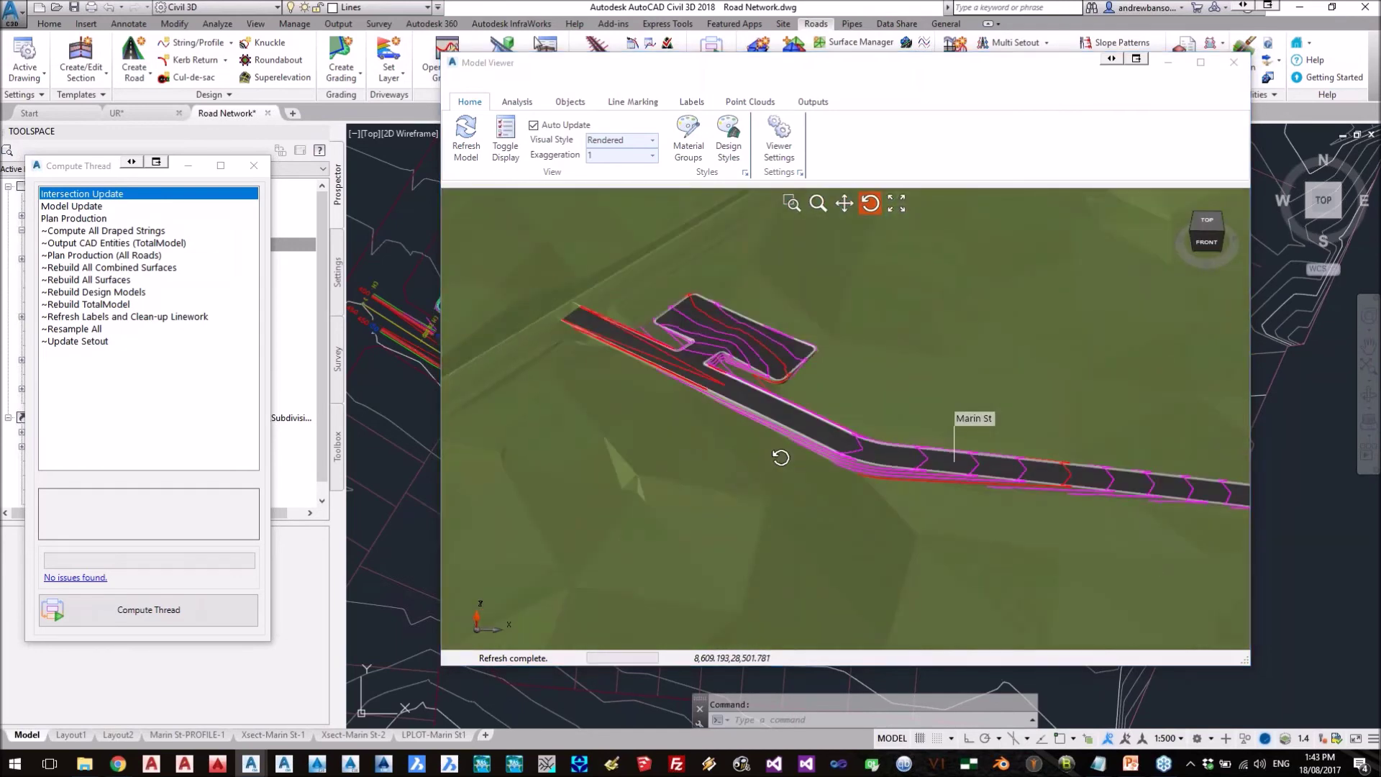
pyautogui.scroll(-5, 785, 408)
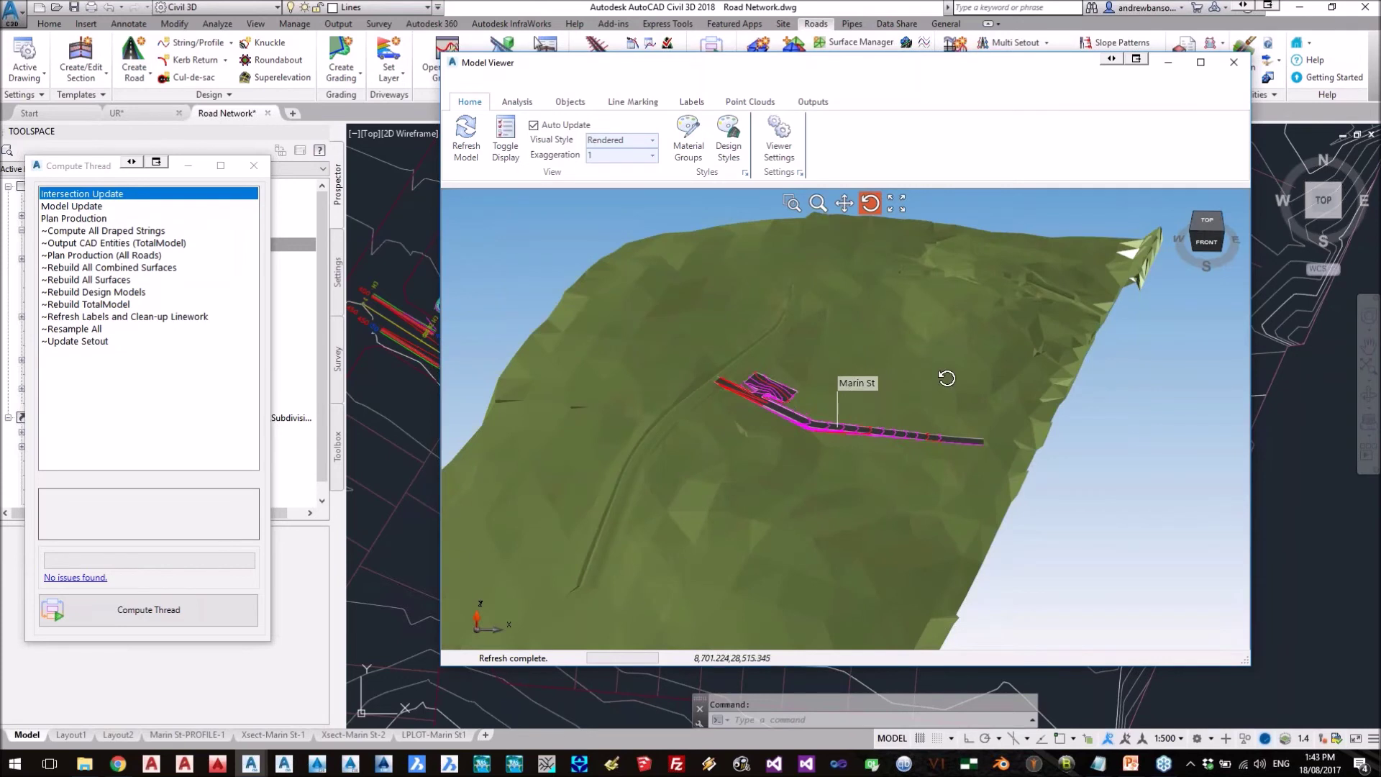
pyautogui.scroll(3, 733, 317)
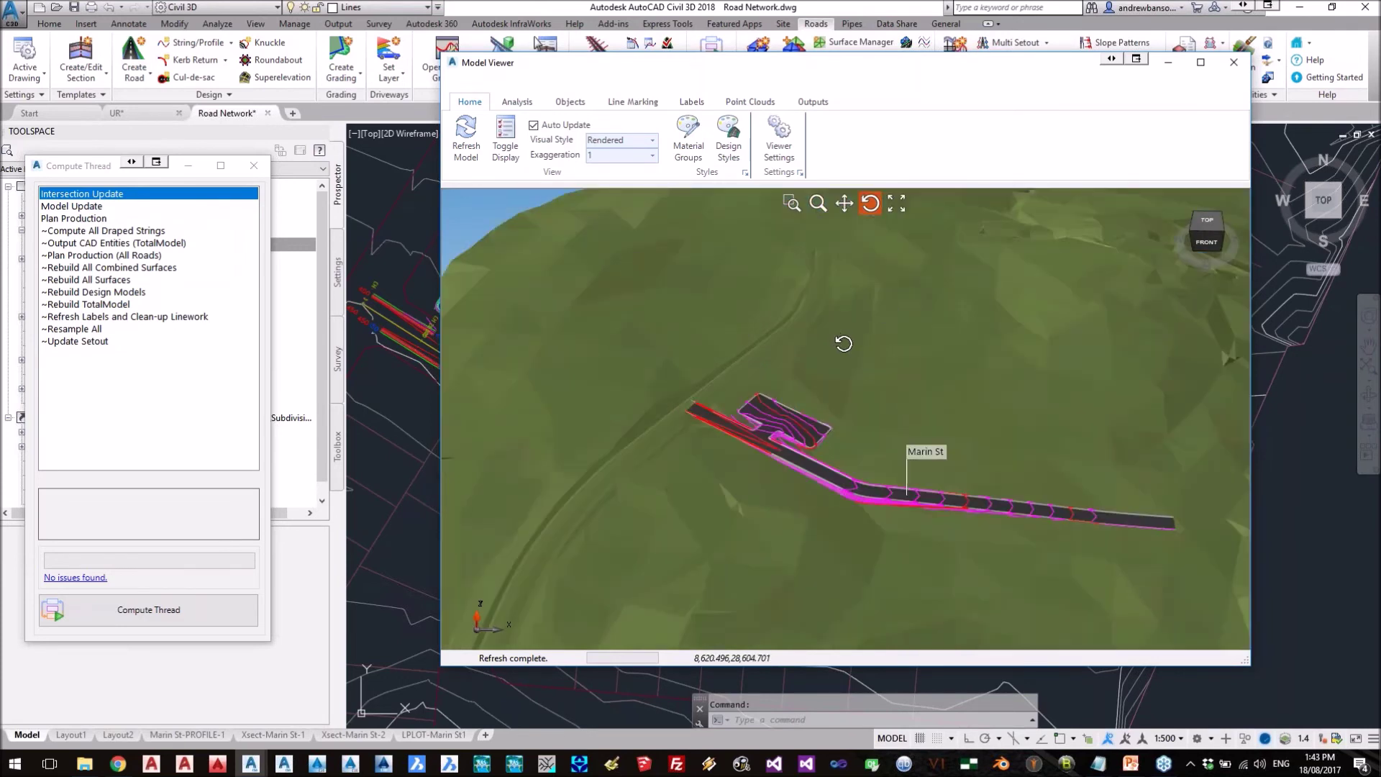
pyautogui.moveTo(844, 344)
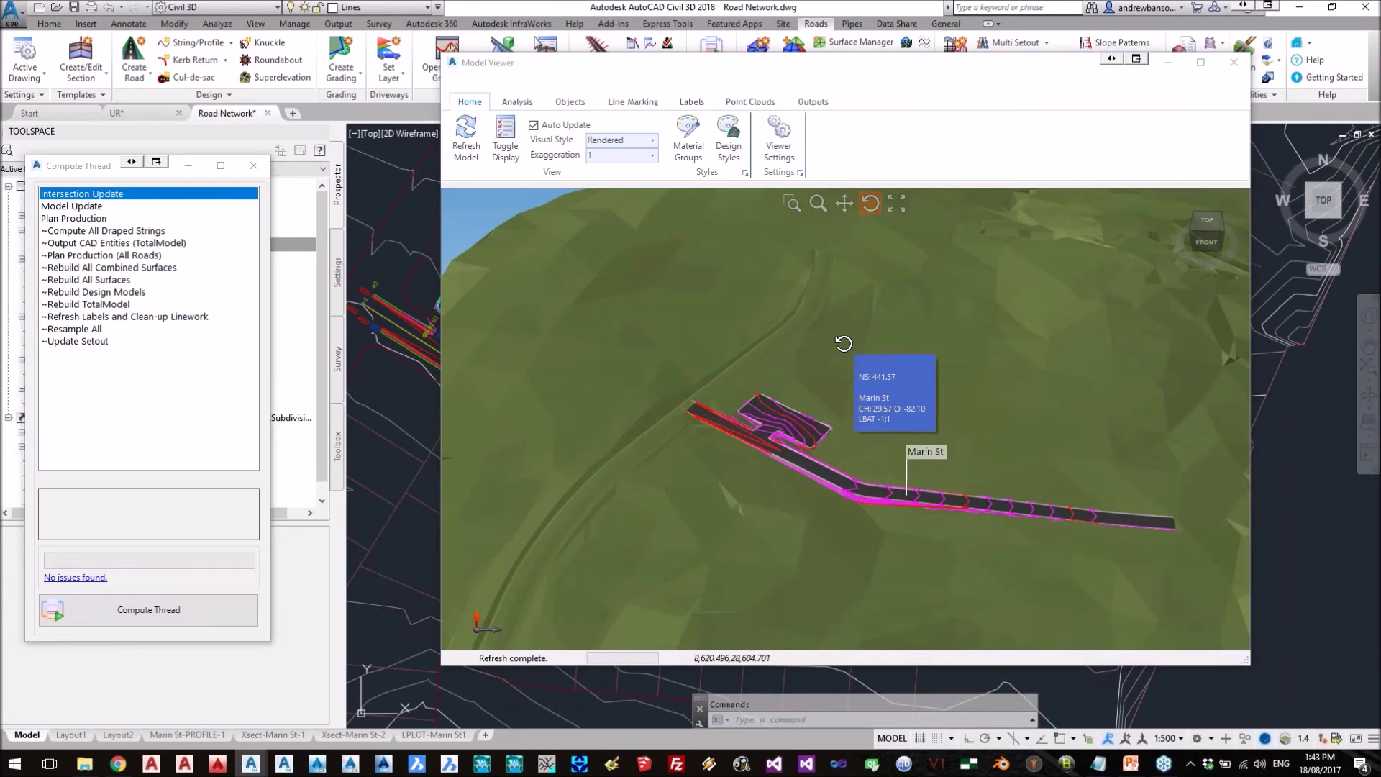
pyautogui.scroll(-3, 840, 340)
pyautogui.scroll(3, 719, 445)
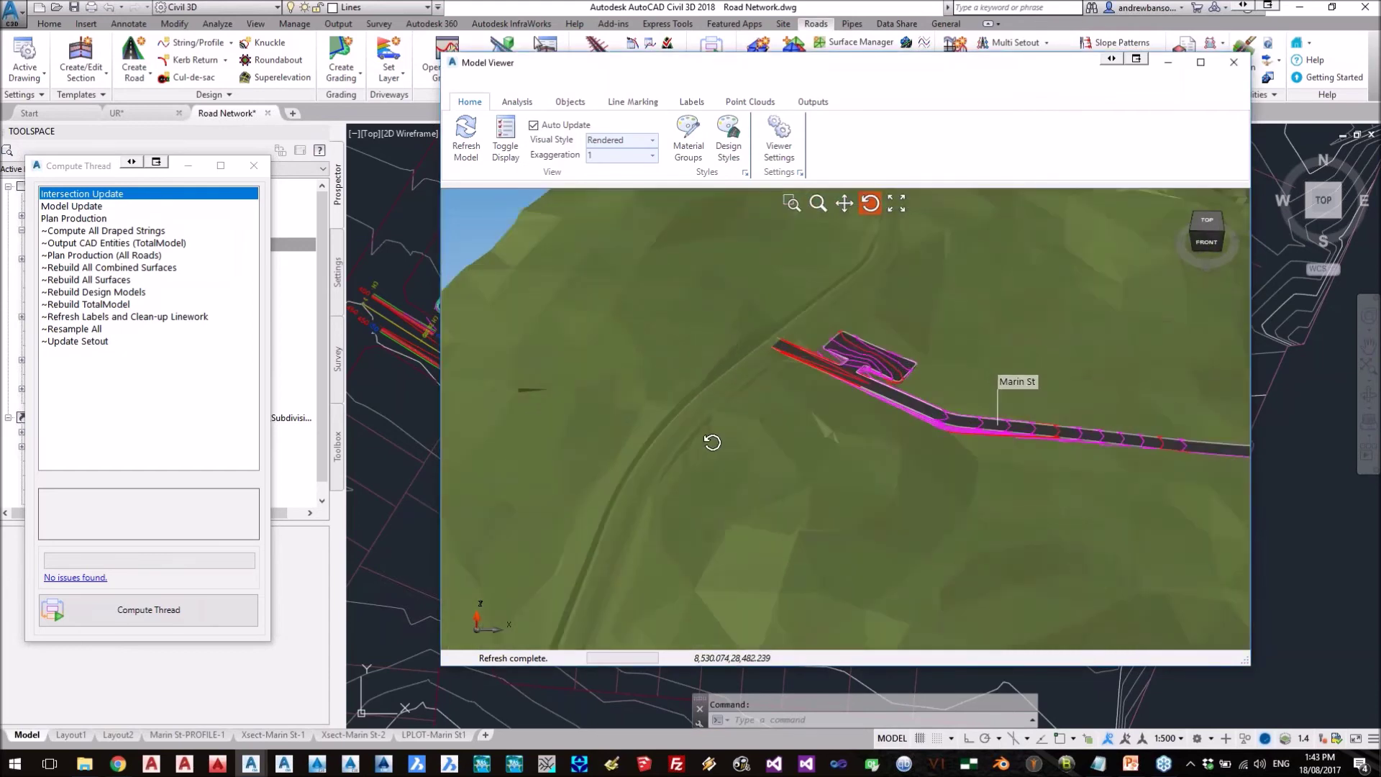
pyautogui.scroll(-3, 676, 350)
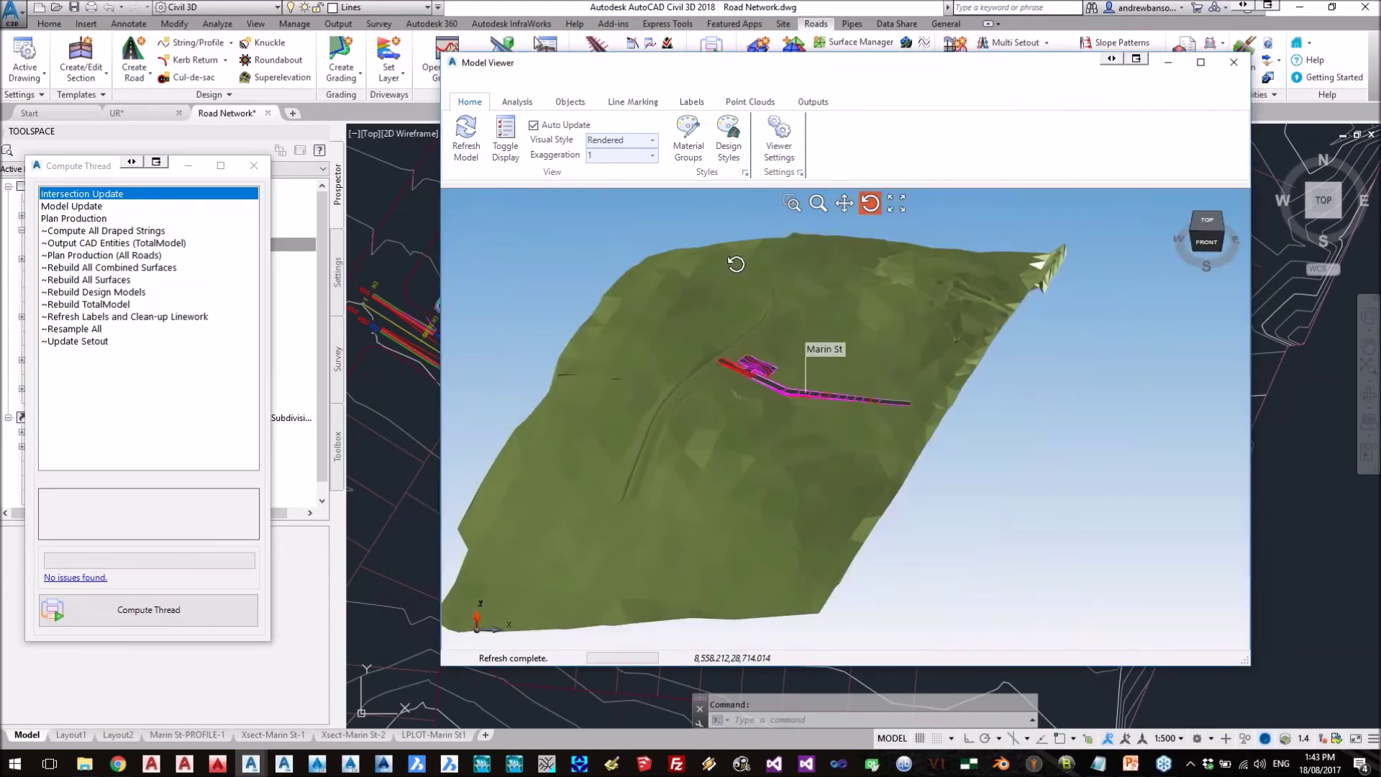
pyautogui.scroll(5, 701, 417)
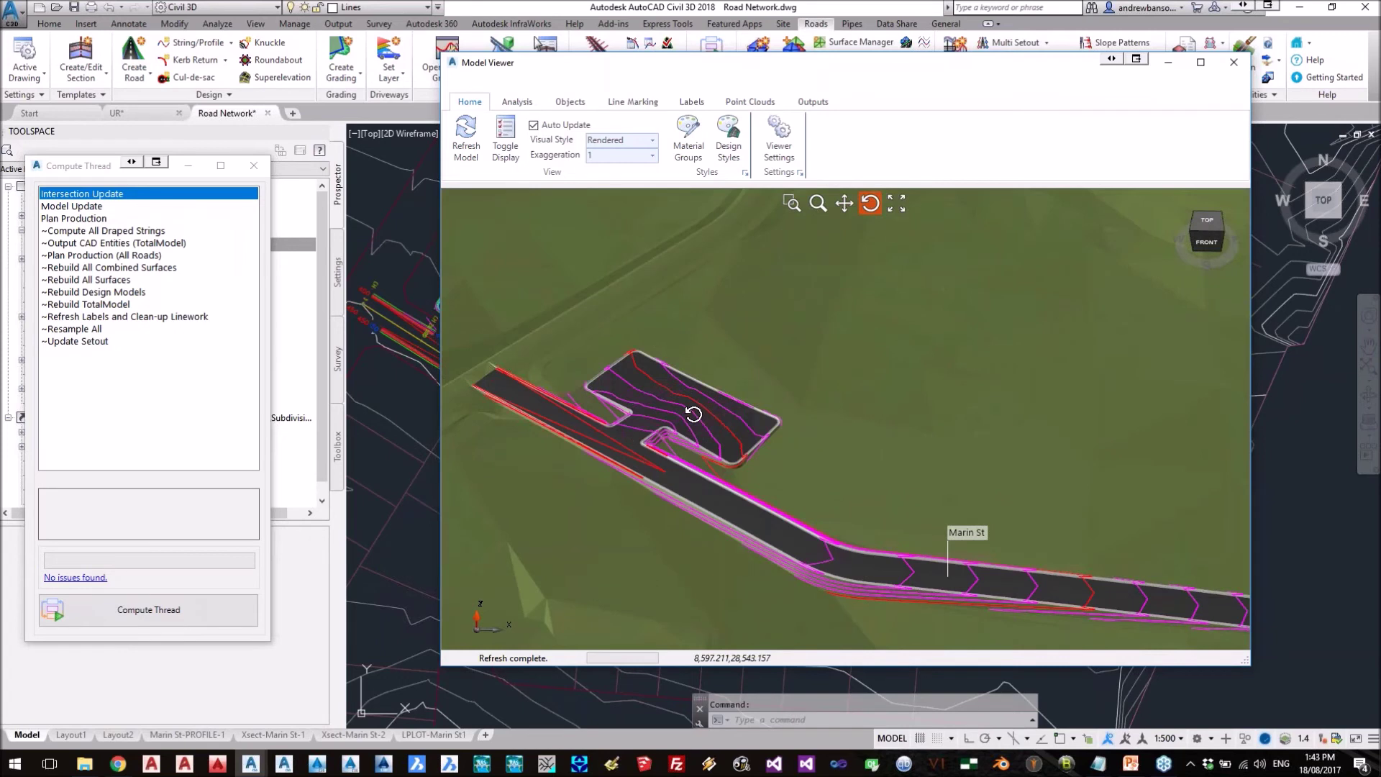
pyautogui.moveTo(693, 414)
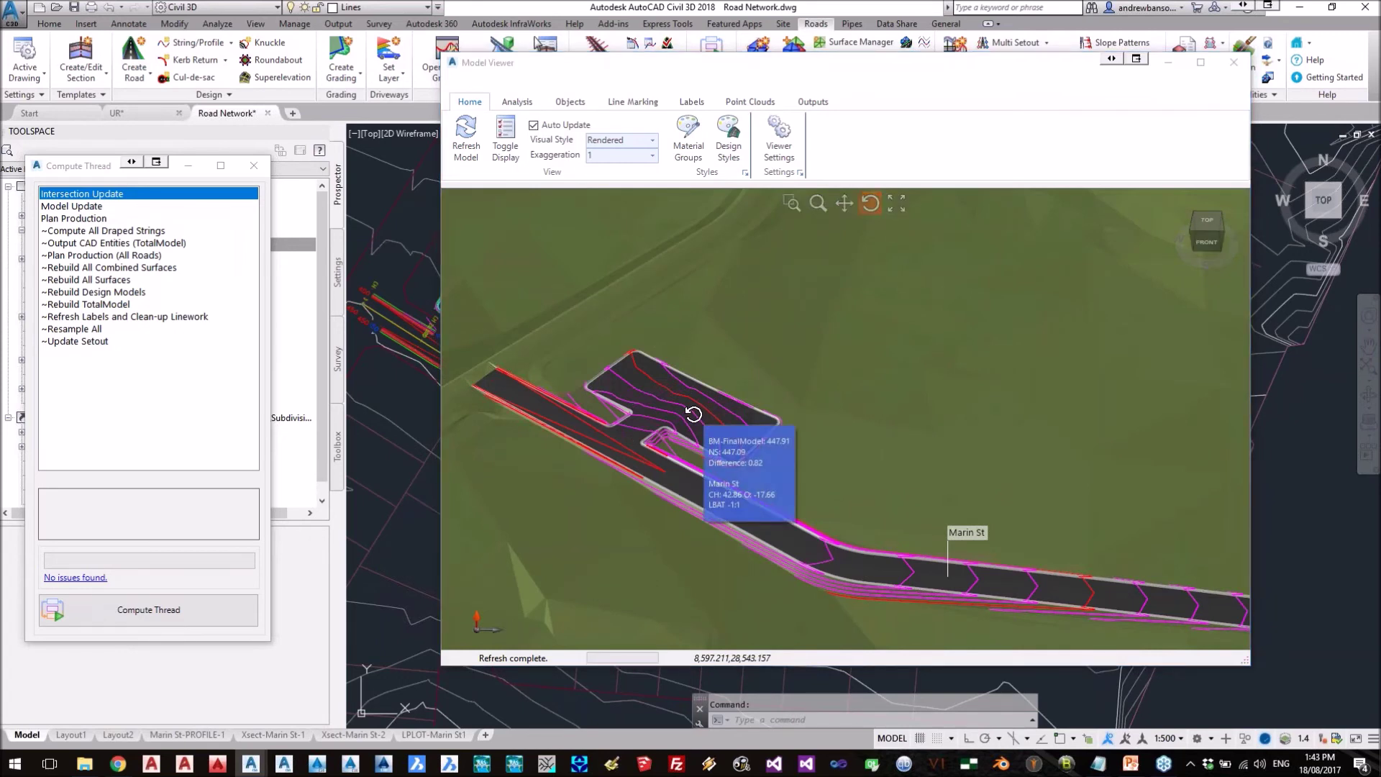
pyautogui.moveTo(659, 456); pyautogui.dragTo(639, 451)
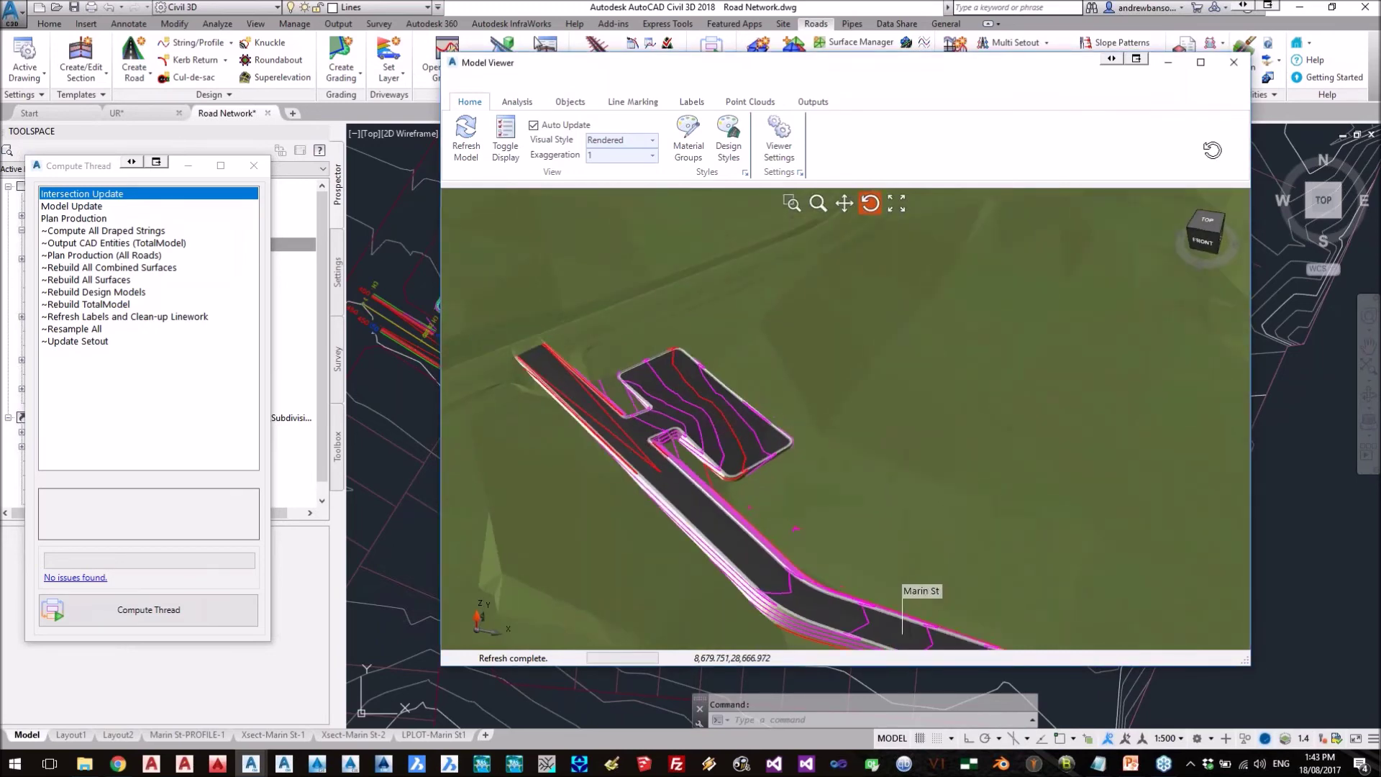
pyautogui.click(1234, 63)
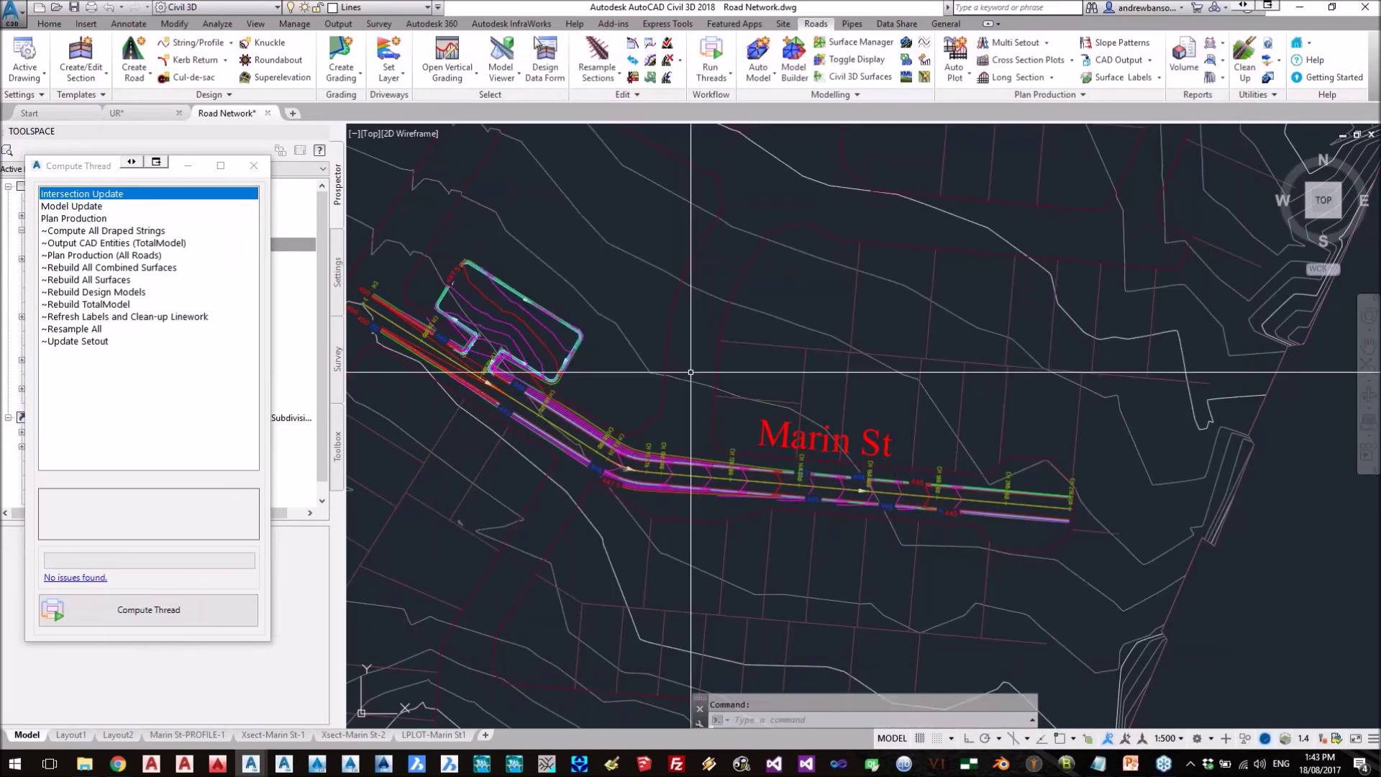
pyautogui.moveTo(84, 168); pyautogui.dragTo(224, 178)
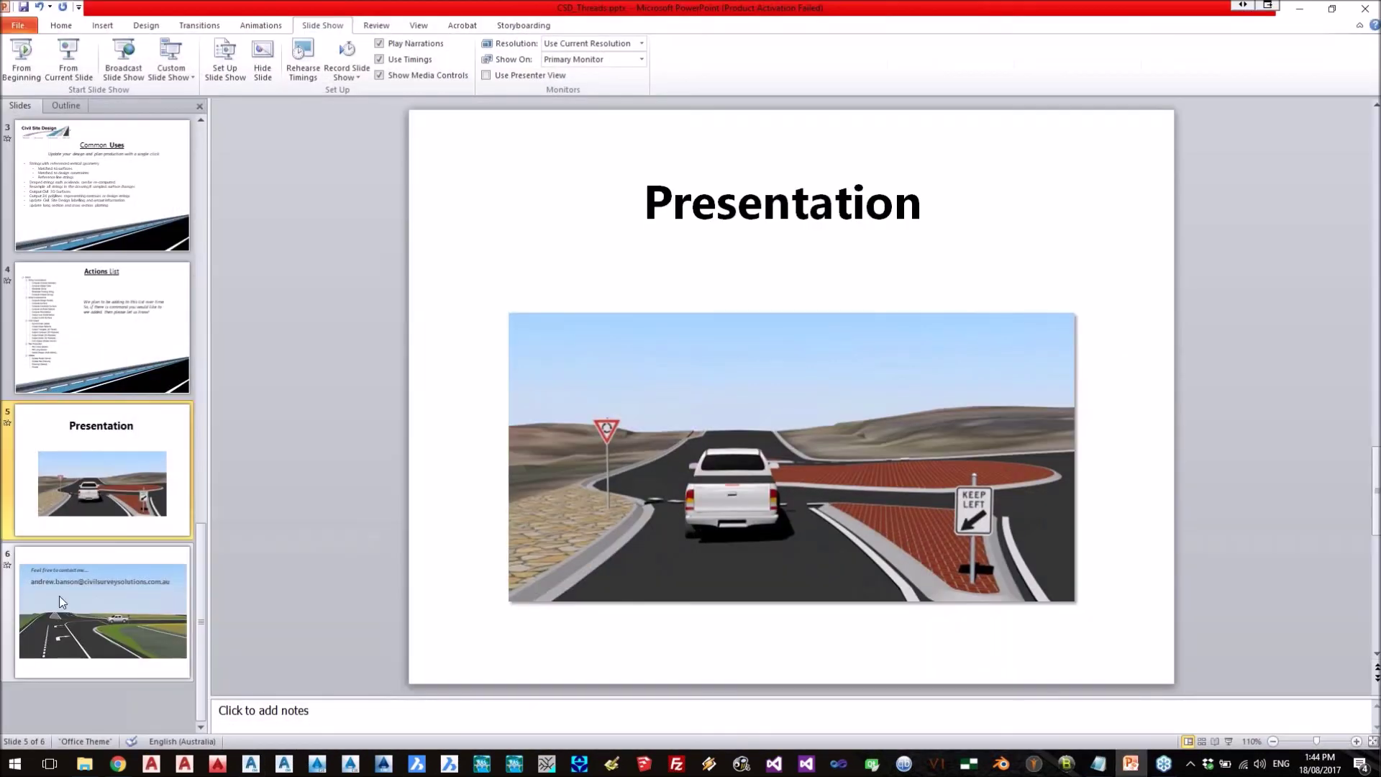
# - Switch to the CSD_Threads PowerPoint presentation and start the slide show from the closing contact slide
pyautogui.click(61, 594)
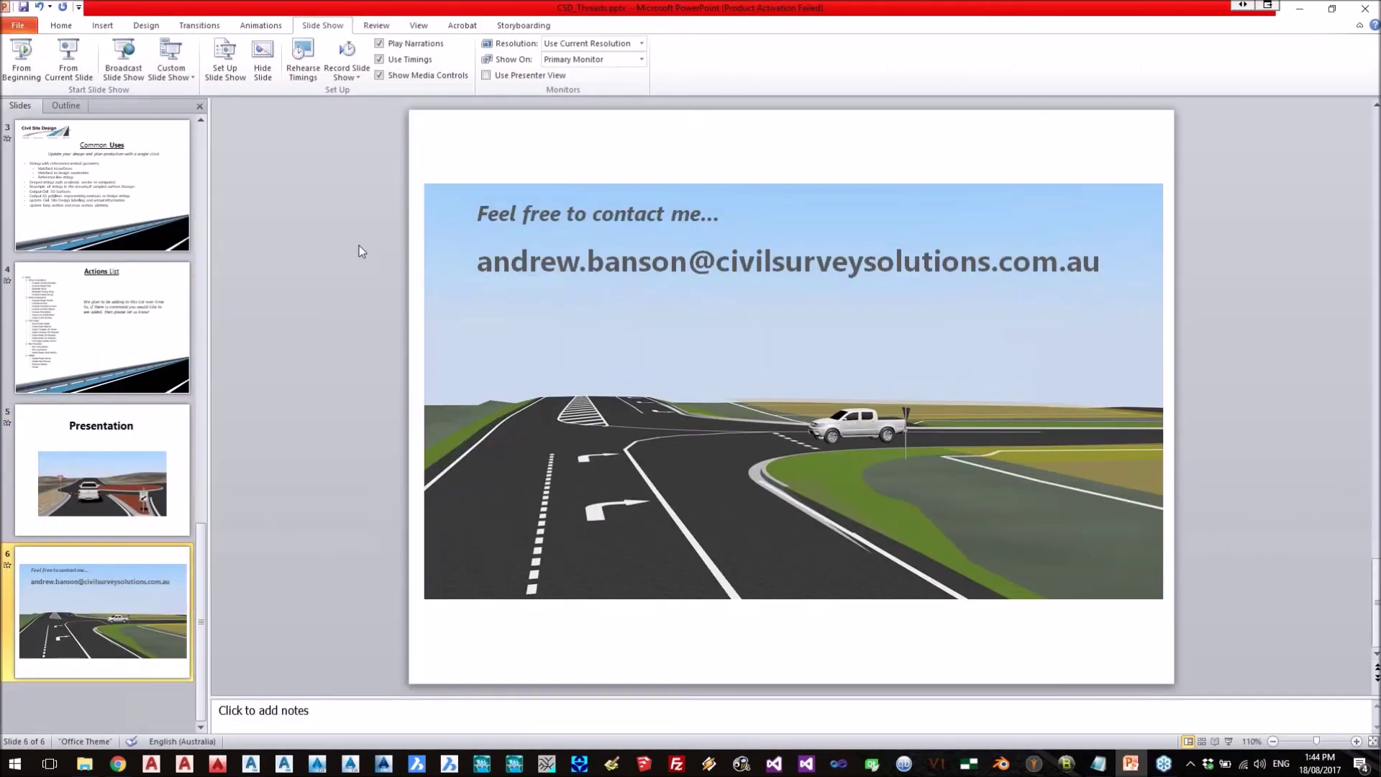
pyautogui.click(62, 73)
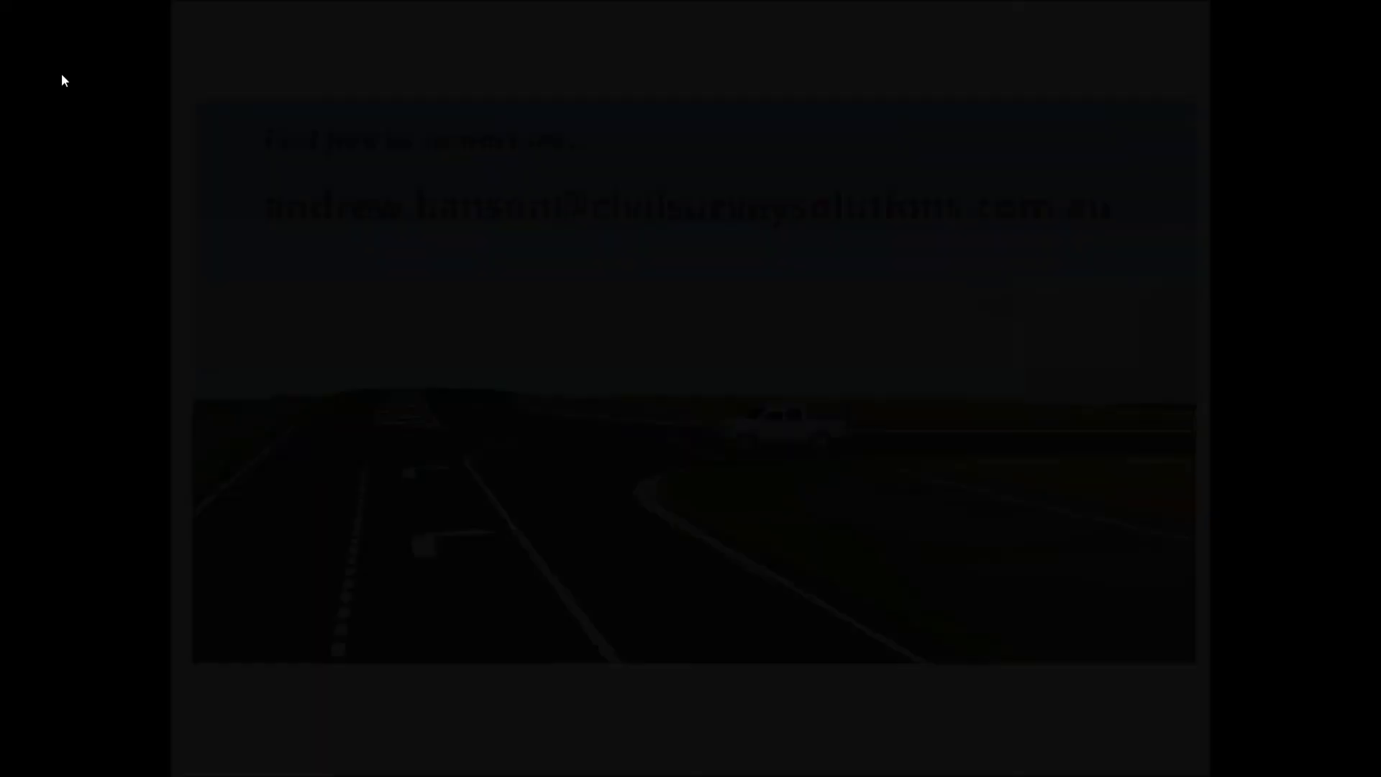
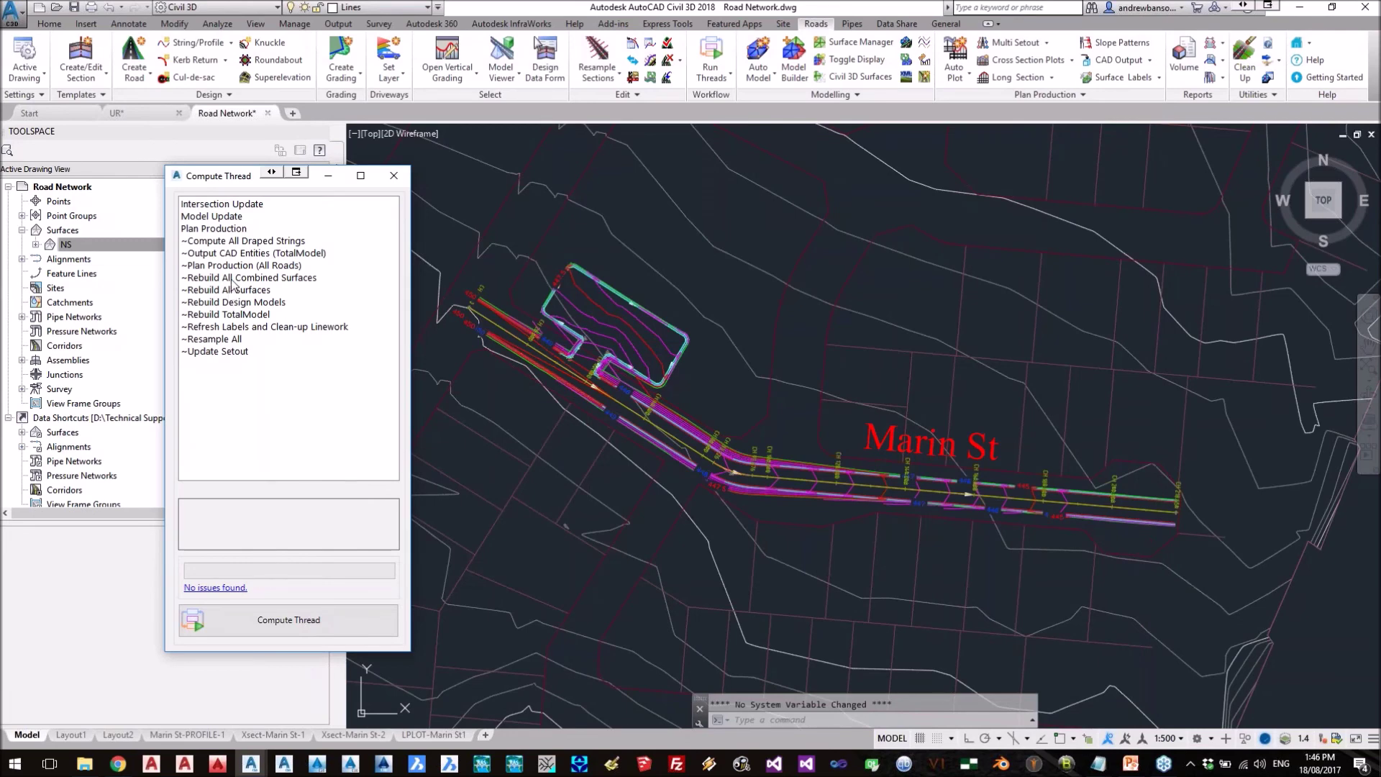
# - Review the actions in the ~Refresh Labels and Clean-up Linework thread and close the Thread Editor
pyautogui.click(228, 328)
pyautogui.doubleClick(227, 333)
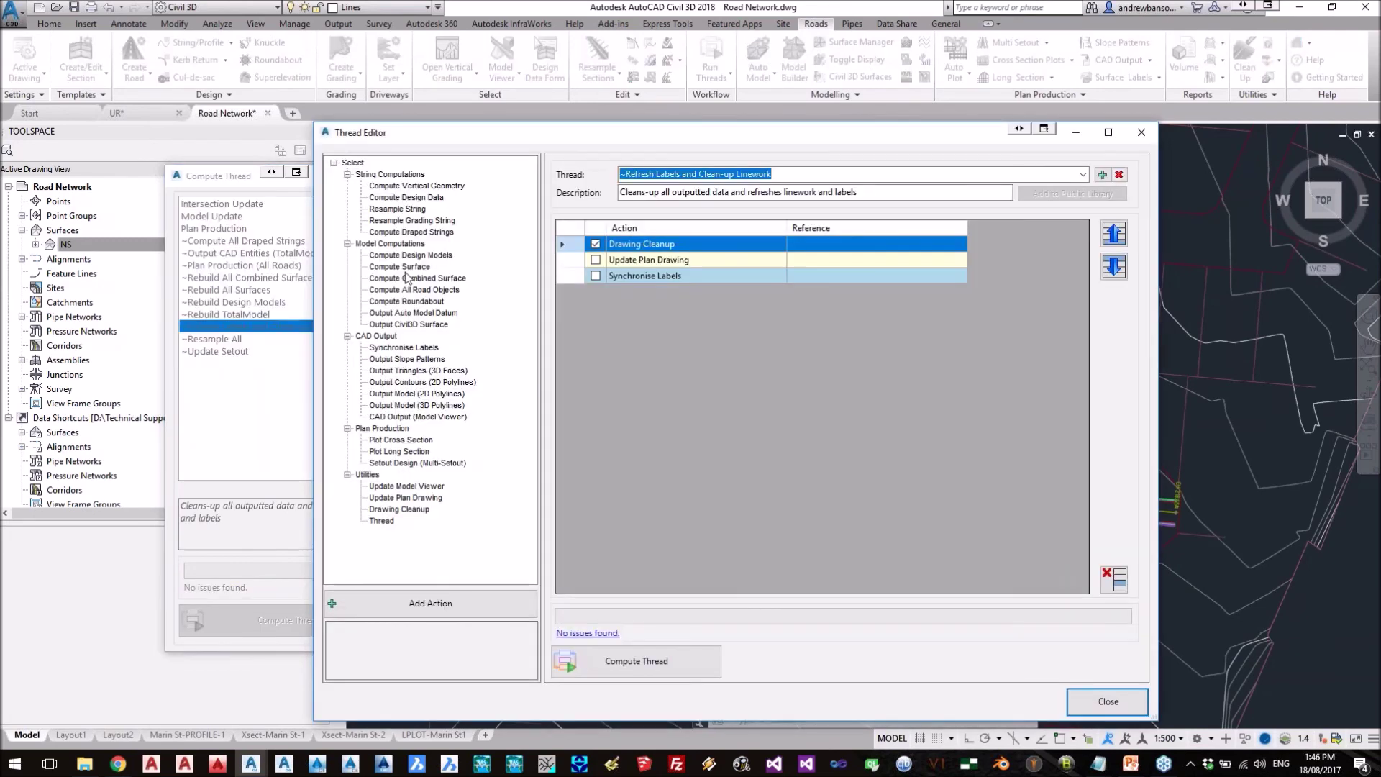
pyautogui.moveTo(652, 132); pyautogui.dragTo(883, 135)
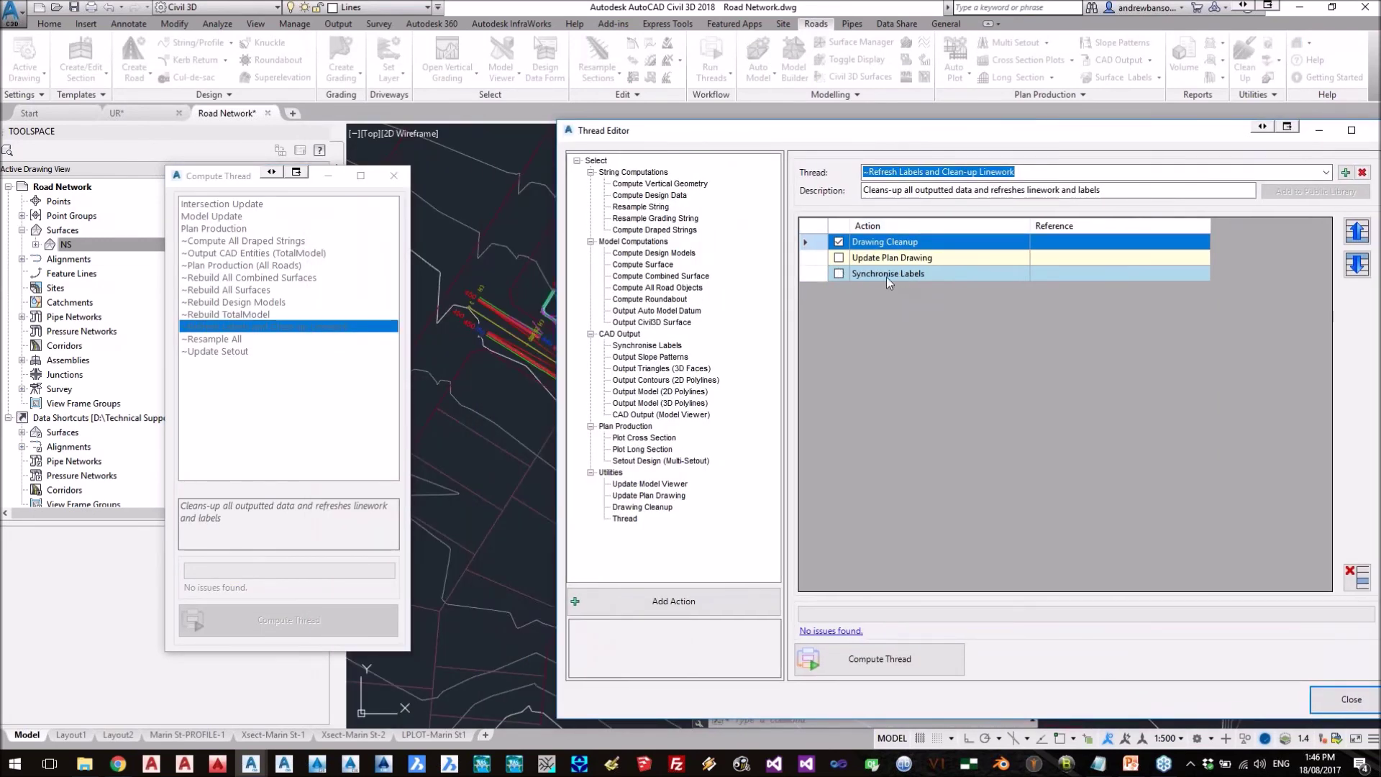
pyautogui.moveTo(963, 137); pyautogui.dragTo(856, 135)
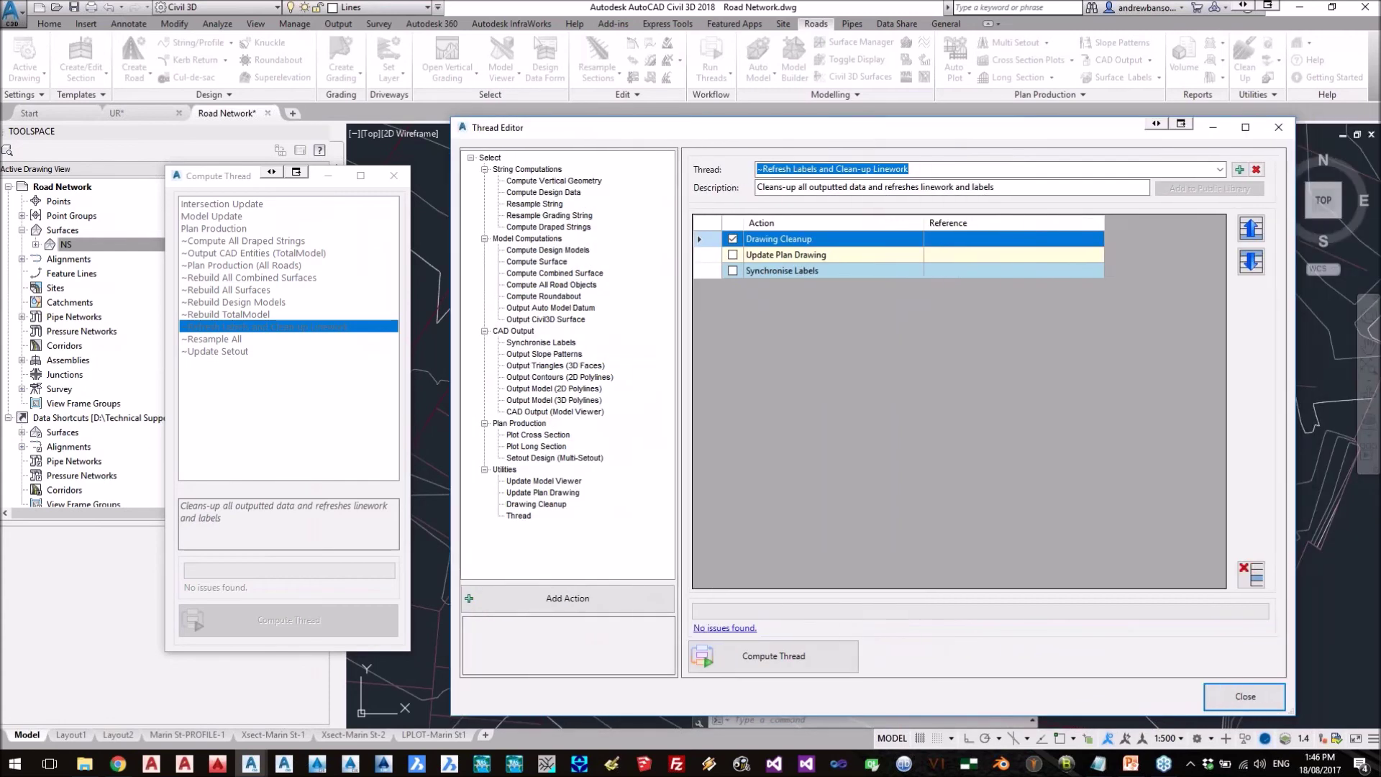
pyautogui.click(1276, 132)
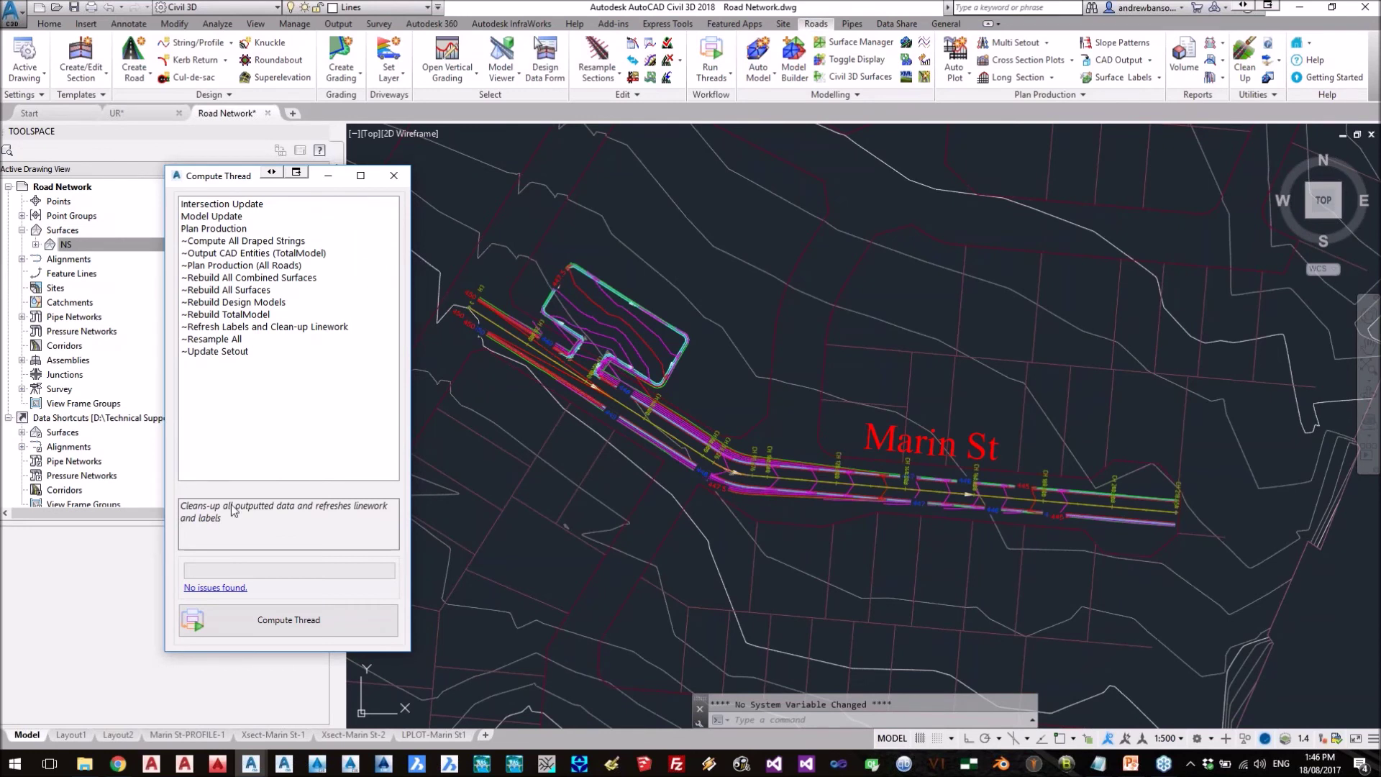
# - Open the Intersection Update thread in the Thread Editor and view the description of the Compute Design Data action
pyautogui.rightClick(278, 384)
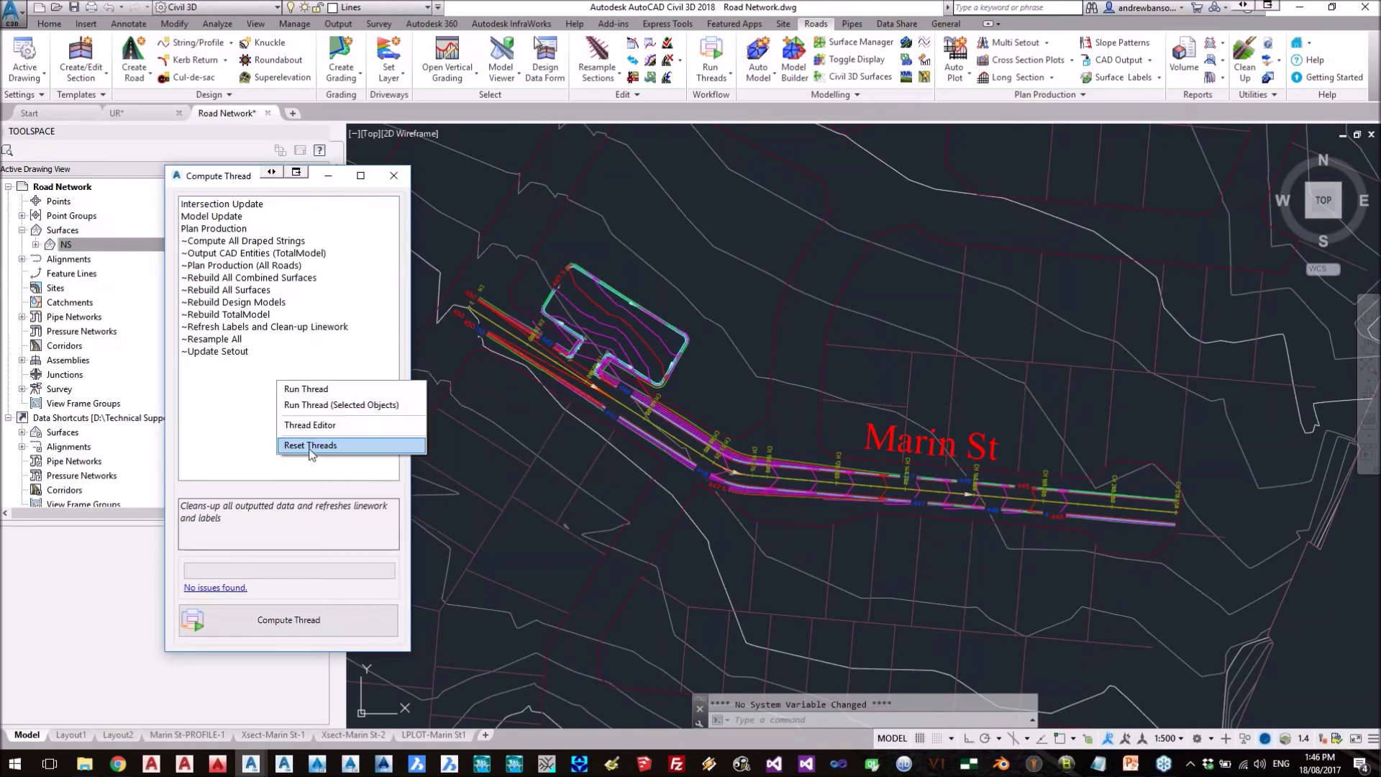
pyautogui.click(325, 425)
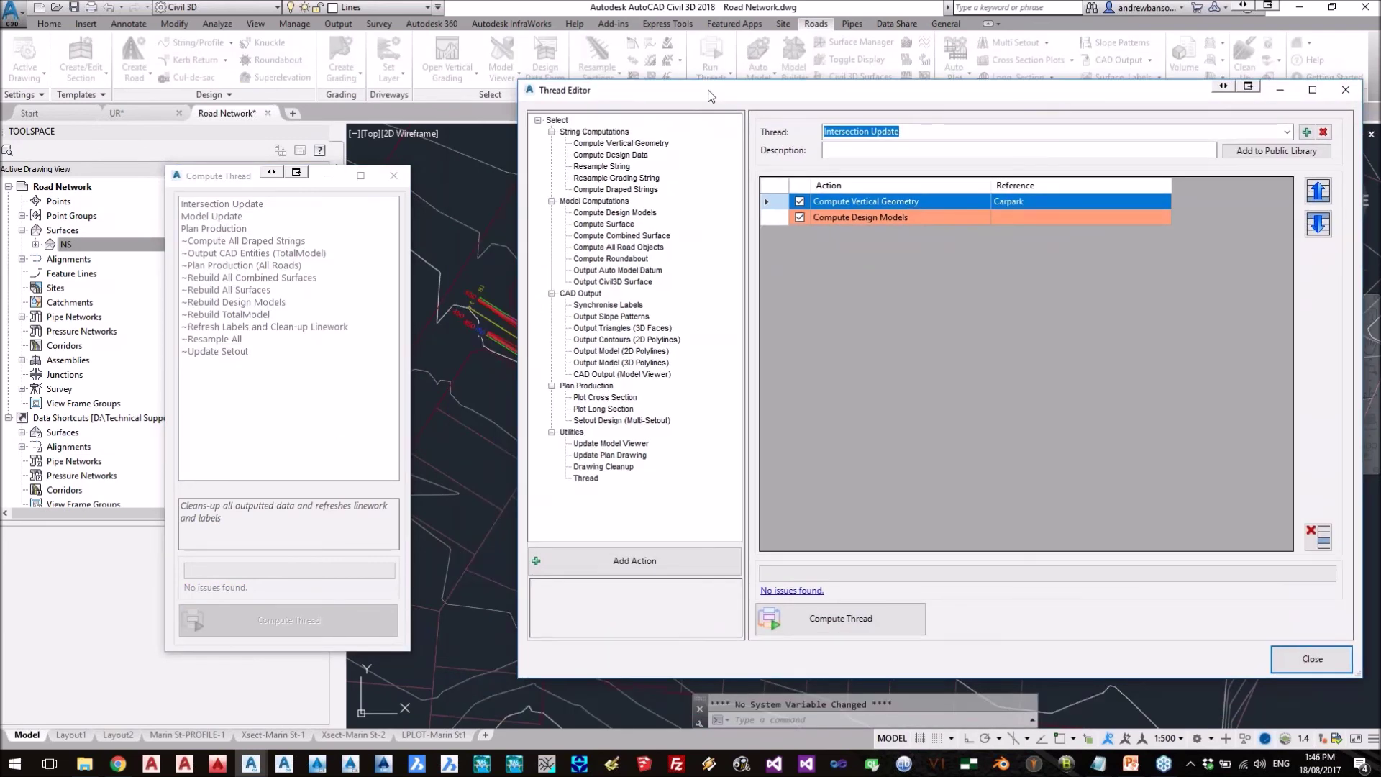
pyautogui.click(617, 156)
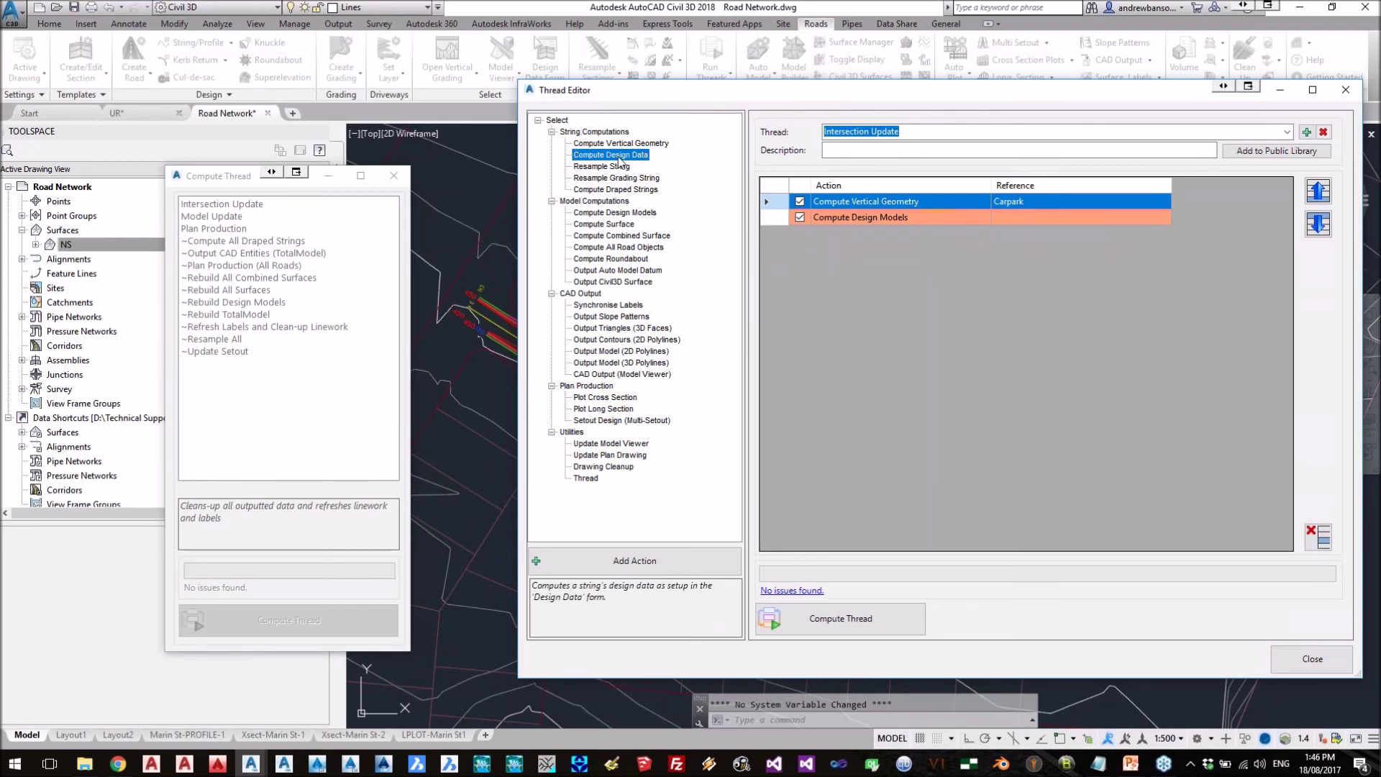
# - Close the Thread Editor, then open the design data form for Marin St, review its data categories, and close the form
pyautogui.click(1345, 89)
pyautogui.click(545, 61)
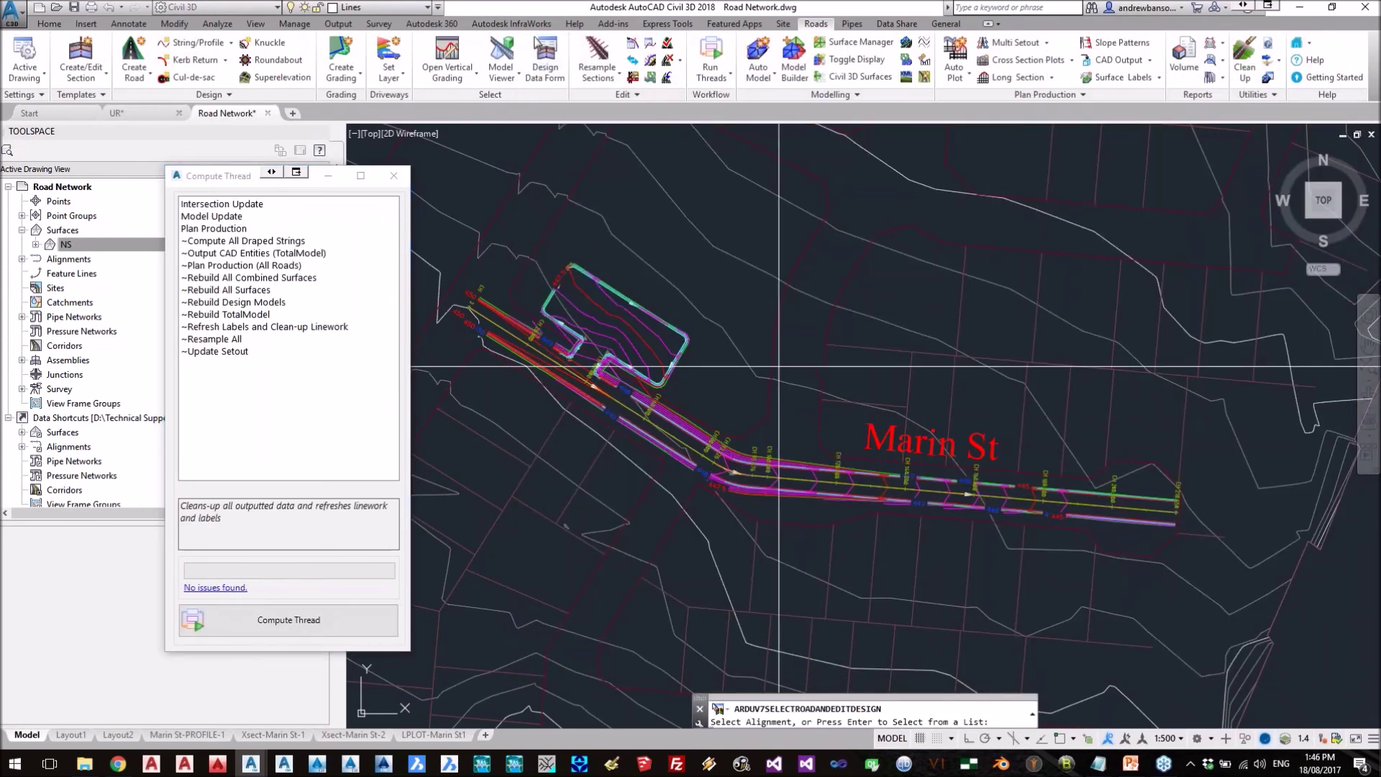
pyautogui.click(772, 477)
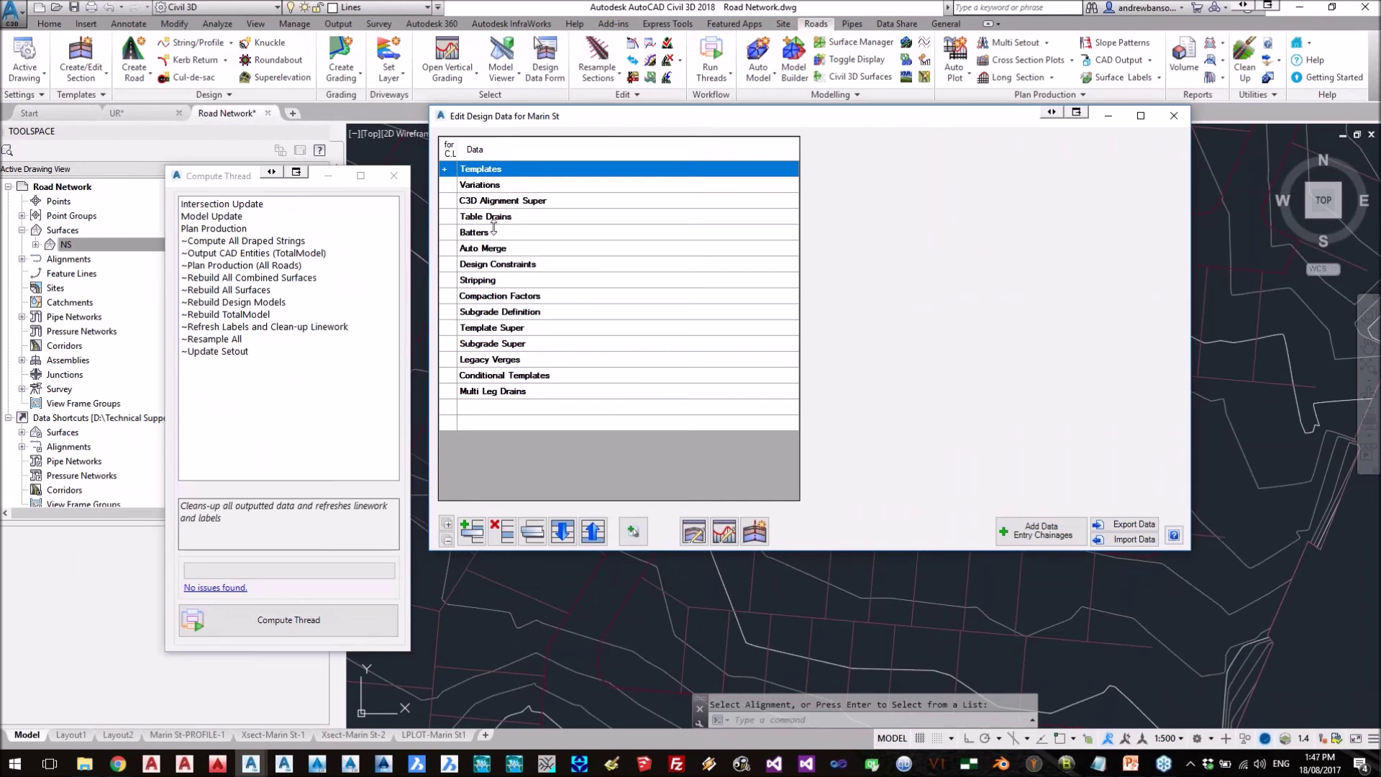
pyautogui.click(1168, 116)
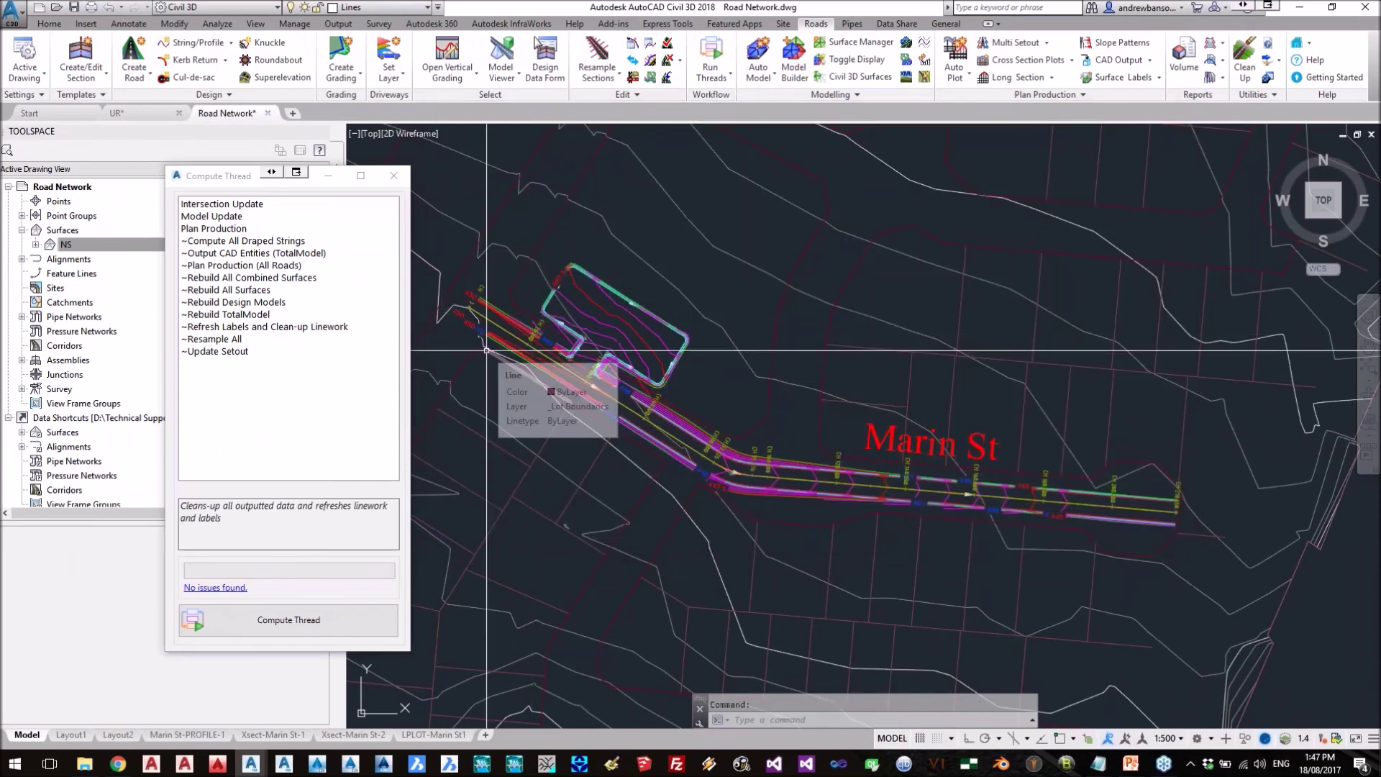
# - Reopen the Intersection Update thread in the Thread Editor and read the Compute Design Data action's description
pyautogui.rightClick(294, 405)
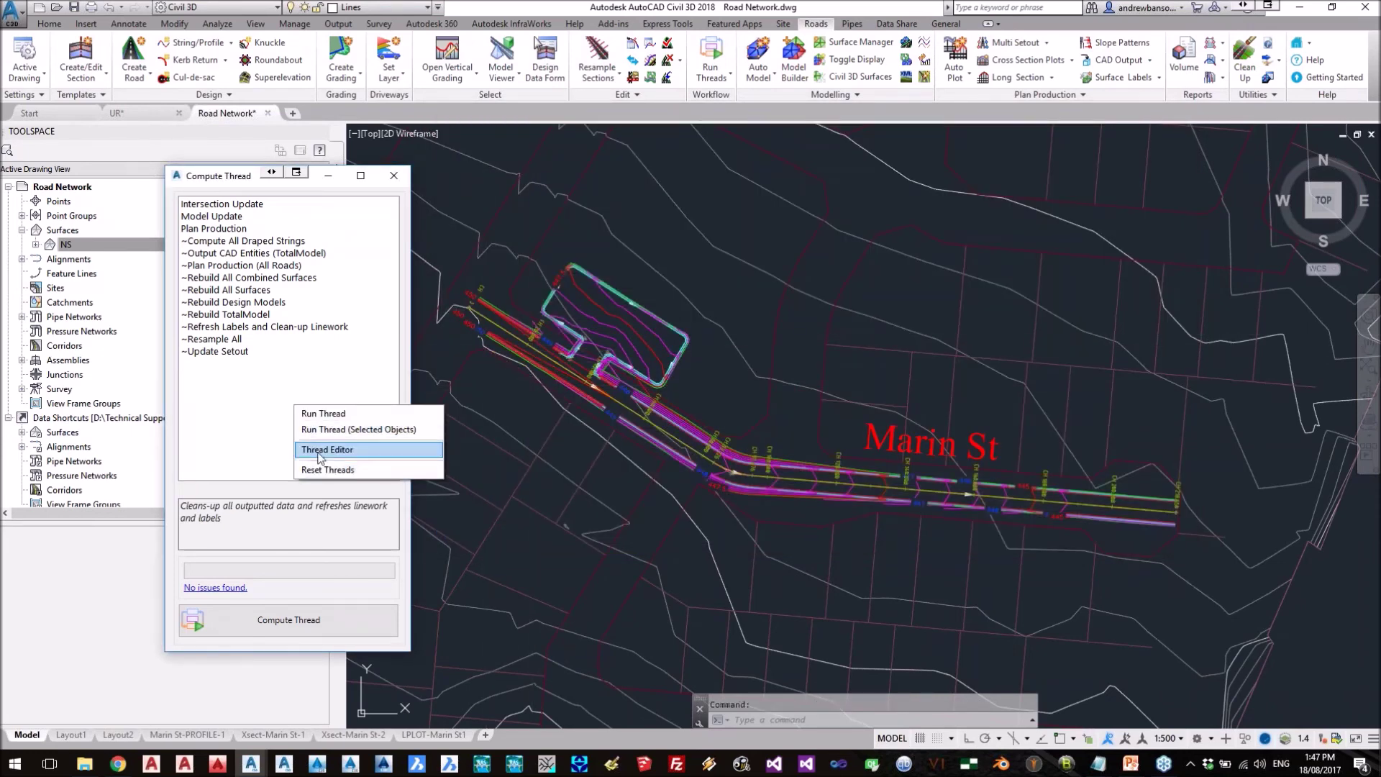
pyautogui.click(316, 453)
pyautogui.click(612, 155)
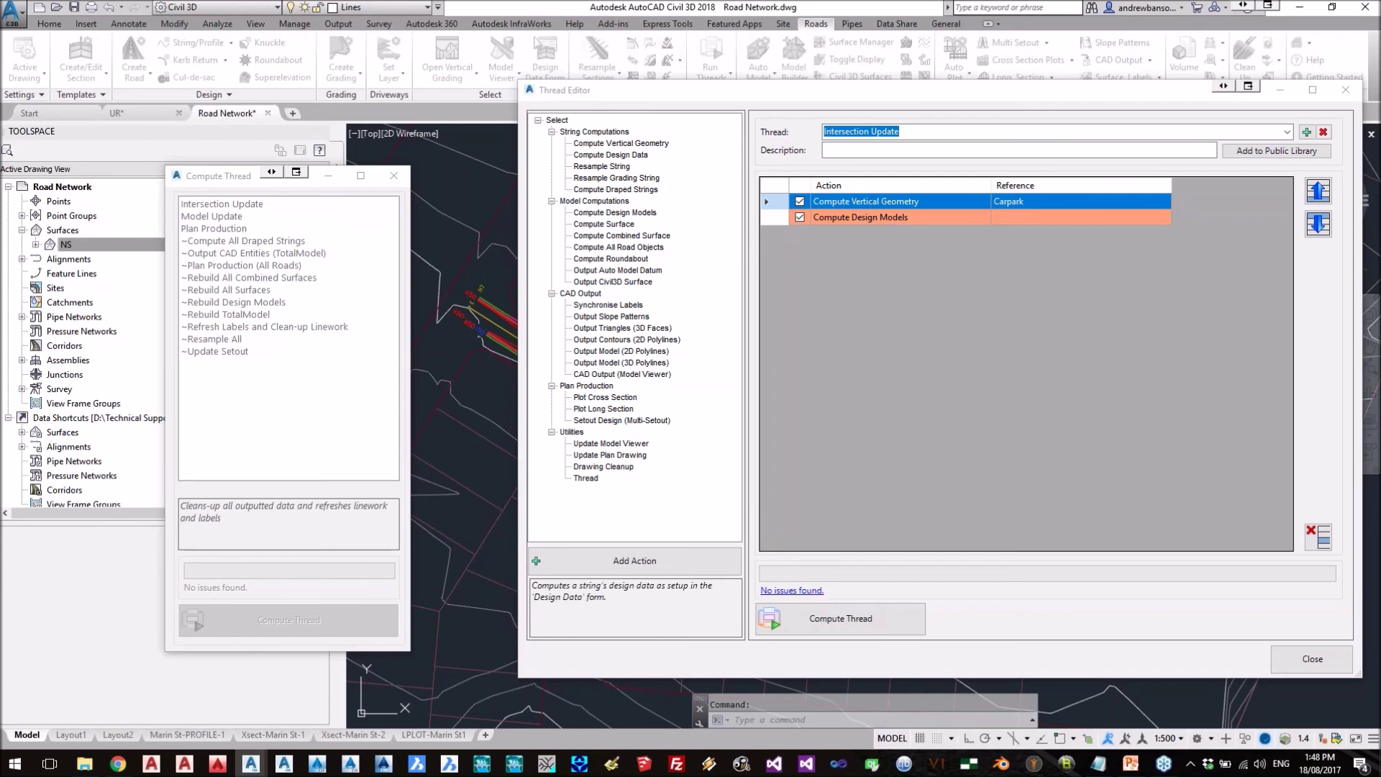
pyautogui.moveTo(1184, 95); pyautogui.dragTo(1076, 100)
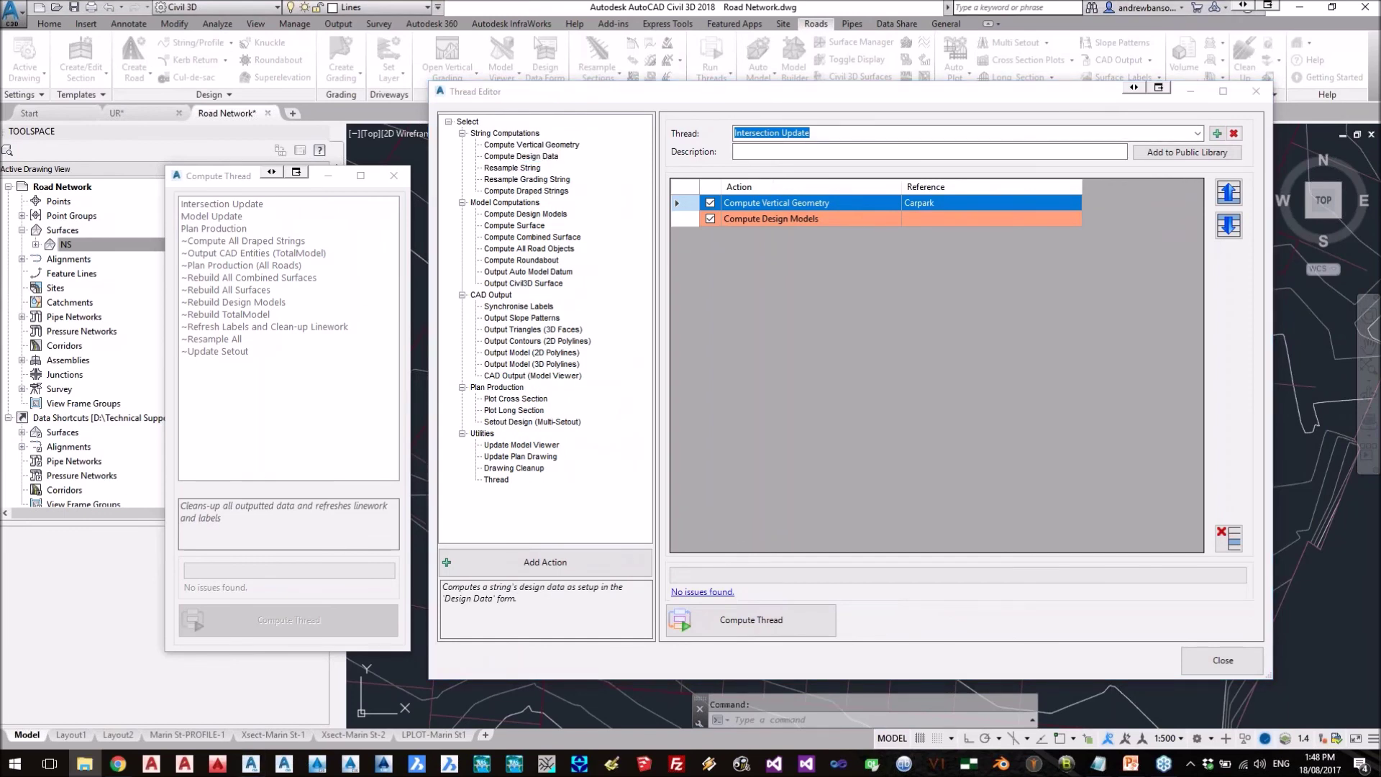
# - Switch to File Explorer and locate the Model Update.txt and Road Update.txt thread files in the _Threads Webcast folder
pyautogui.moveTo(1380, 69); pyautogui.dragTo(838, 256)
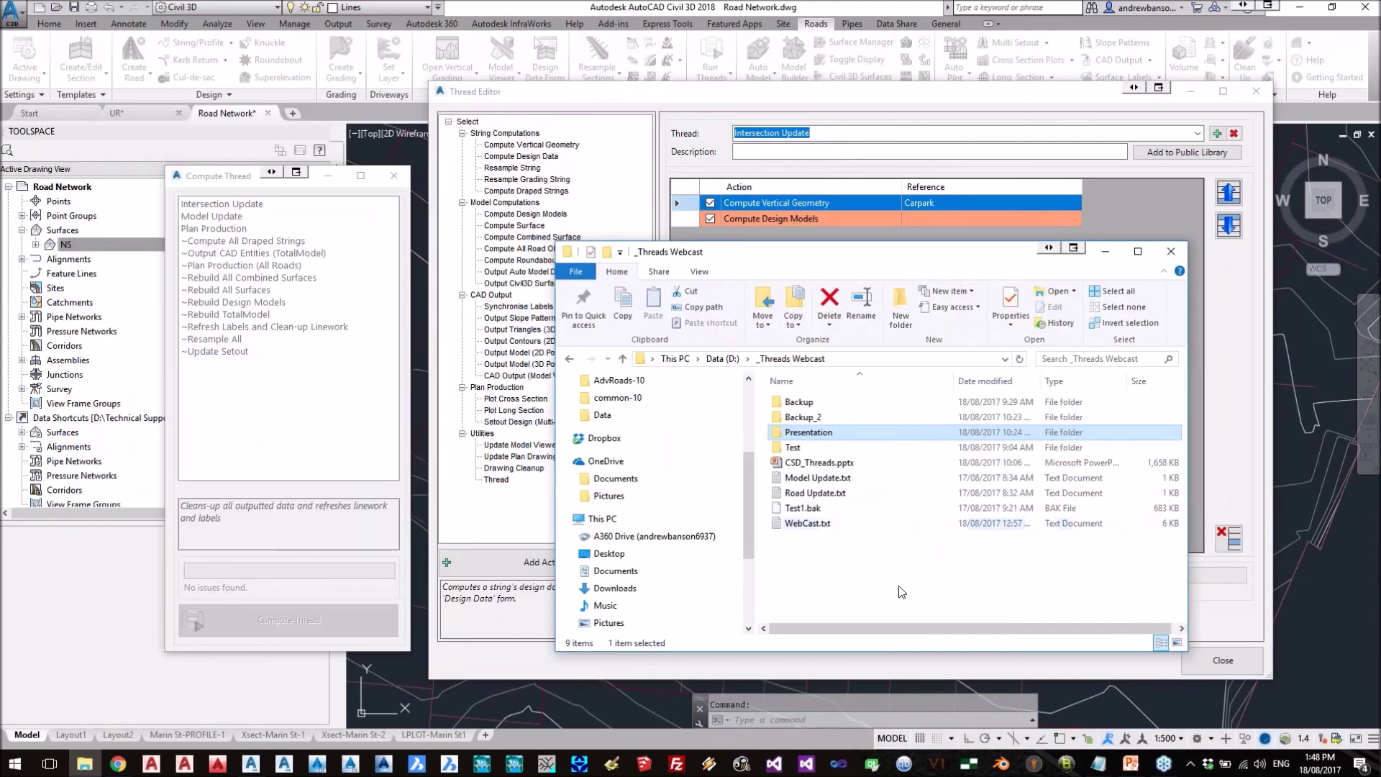
pyautogui.click(857, 521)
pyautogui.click(823, 480)
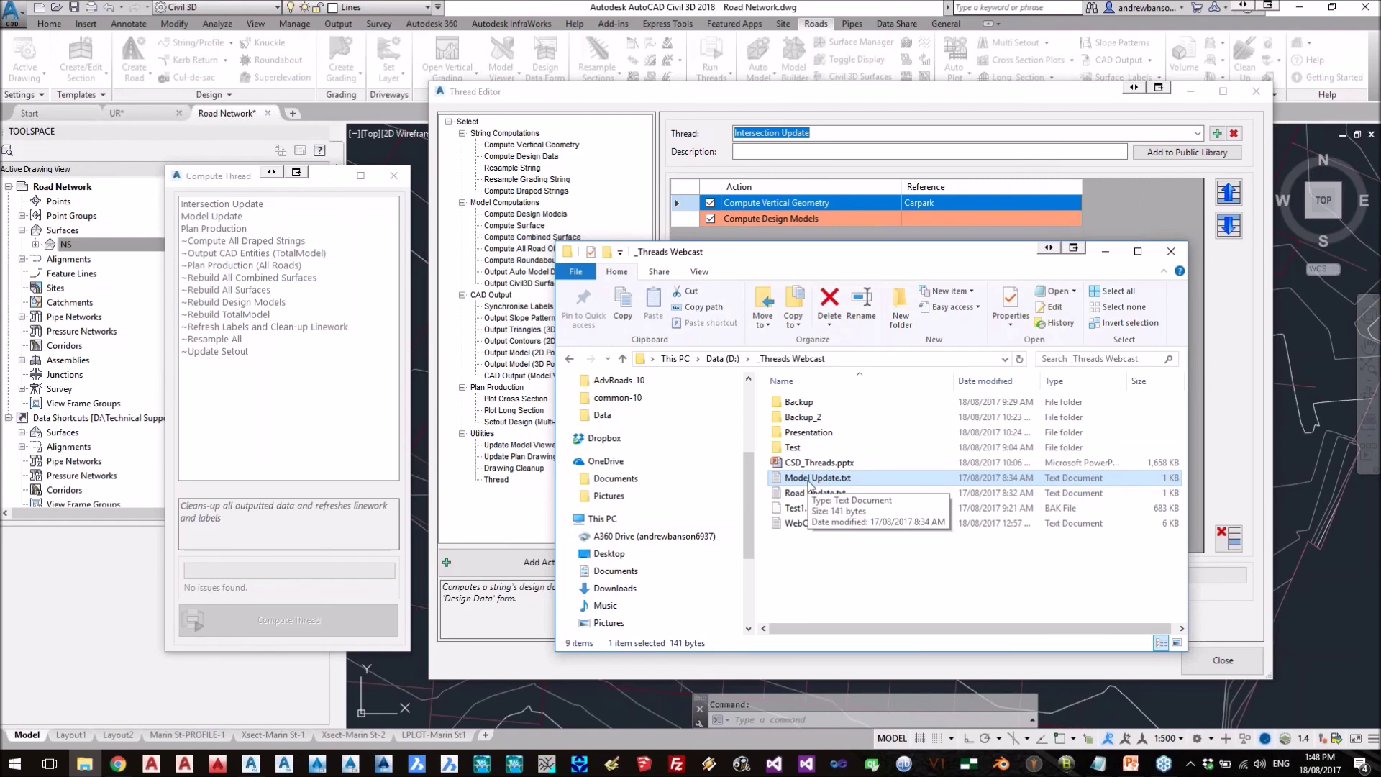
pyautogui.click(836, 495)
pyautogui.click(843, 480)
pyautogui.click(843, 493)
pyautogui.click(848, 481)
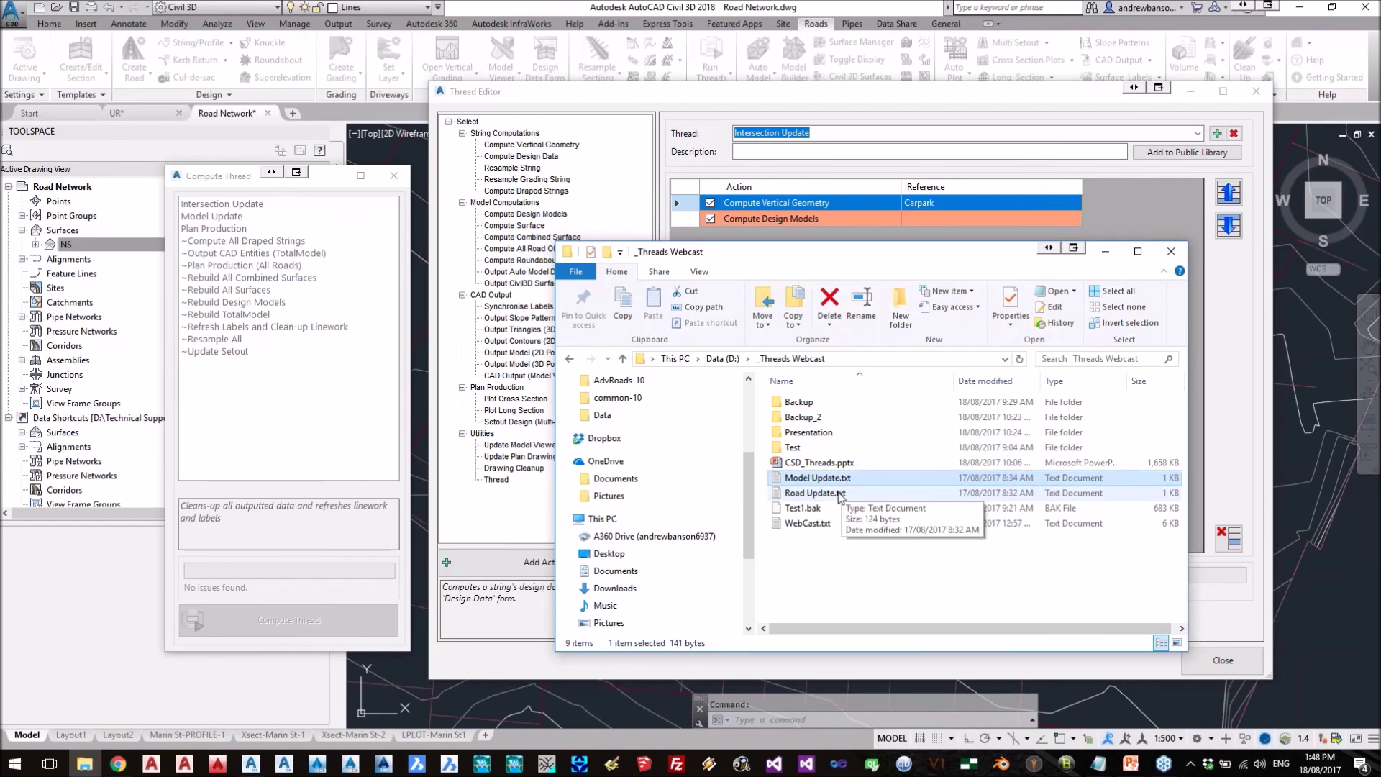
# - Inspect the Batch Lists folder under Backup > Road Network-Data > AdvRoads-10, then return to the Thread Editor and close it
pyautogui.doubleClick(804, 402)
pyautogui.doubleClick(810, 403)
pyautogui.doubleClick(809, 404)
pyautogui.click(822, 404)
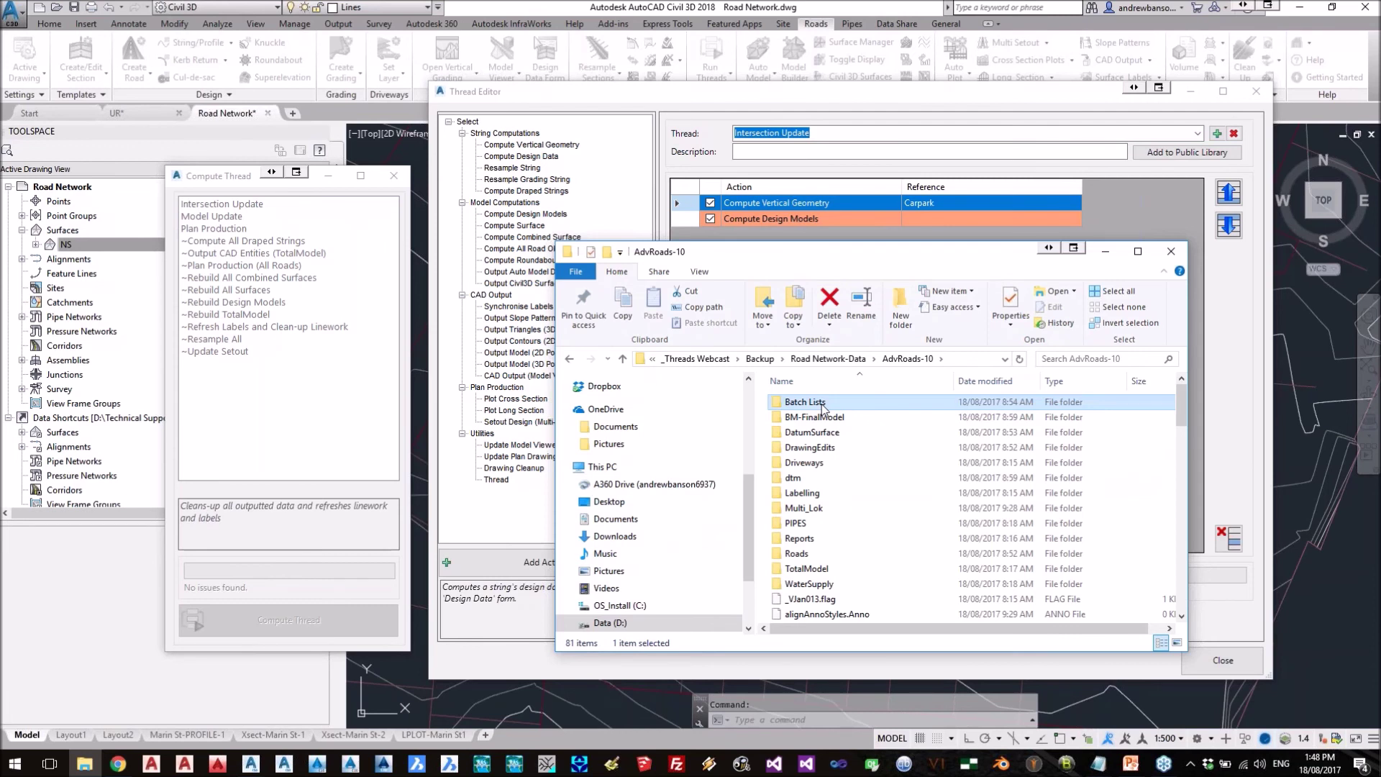
pyautogui.doubleClick(822, 404)
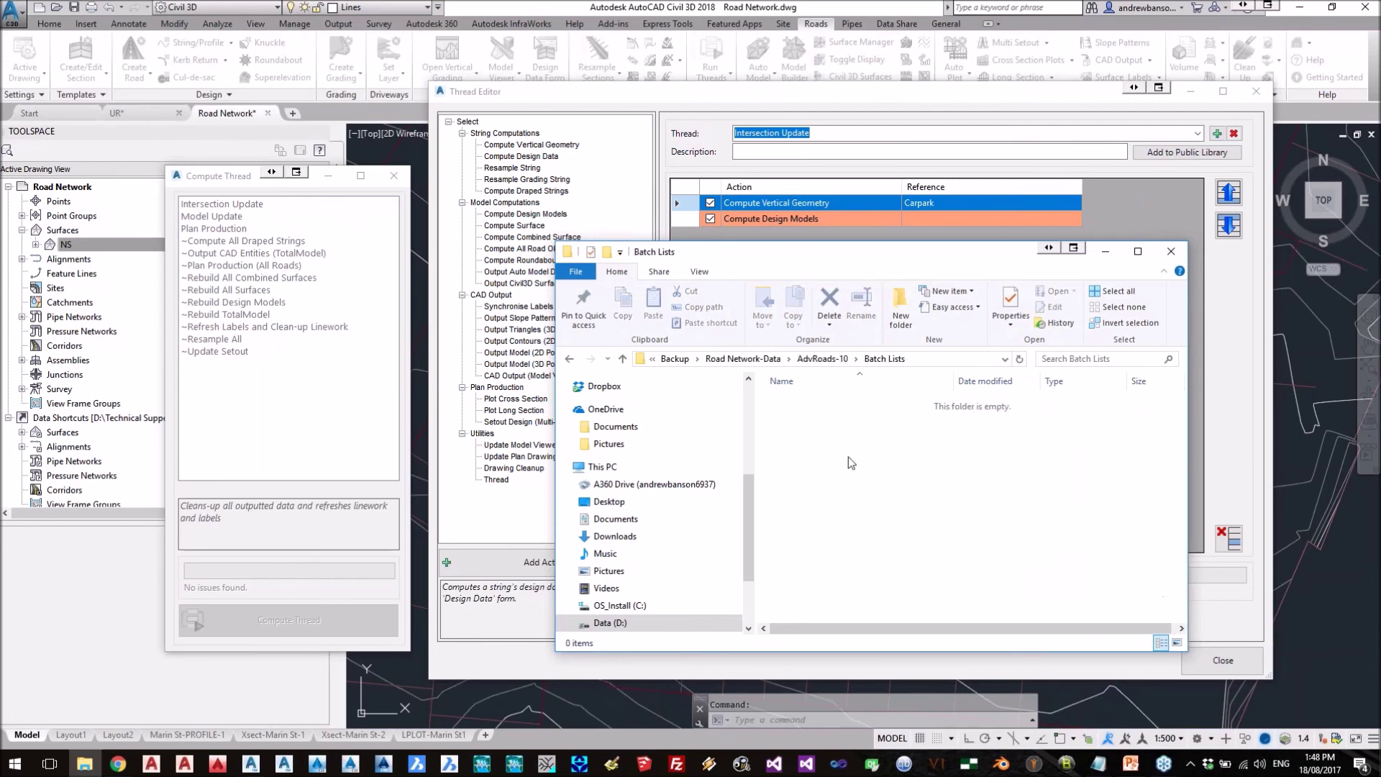
pyautogui.click(827, 359)
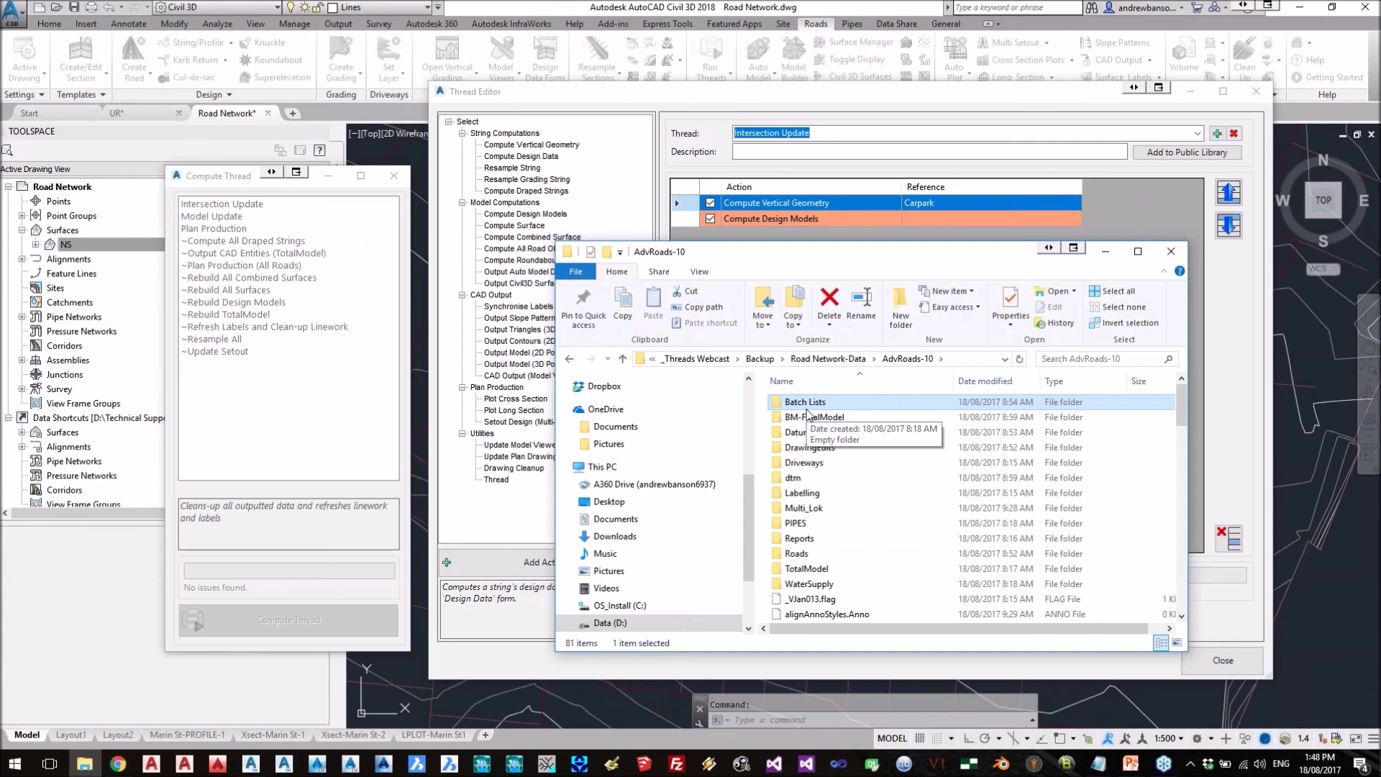
pyautogui.click(874, 93)
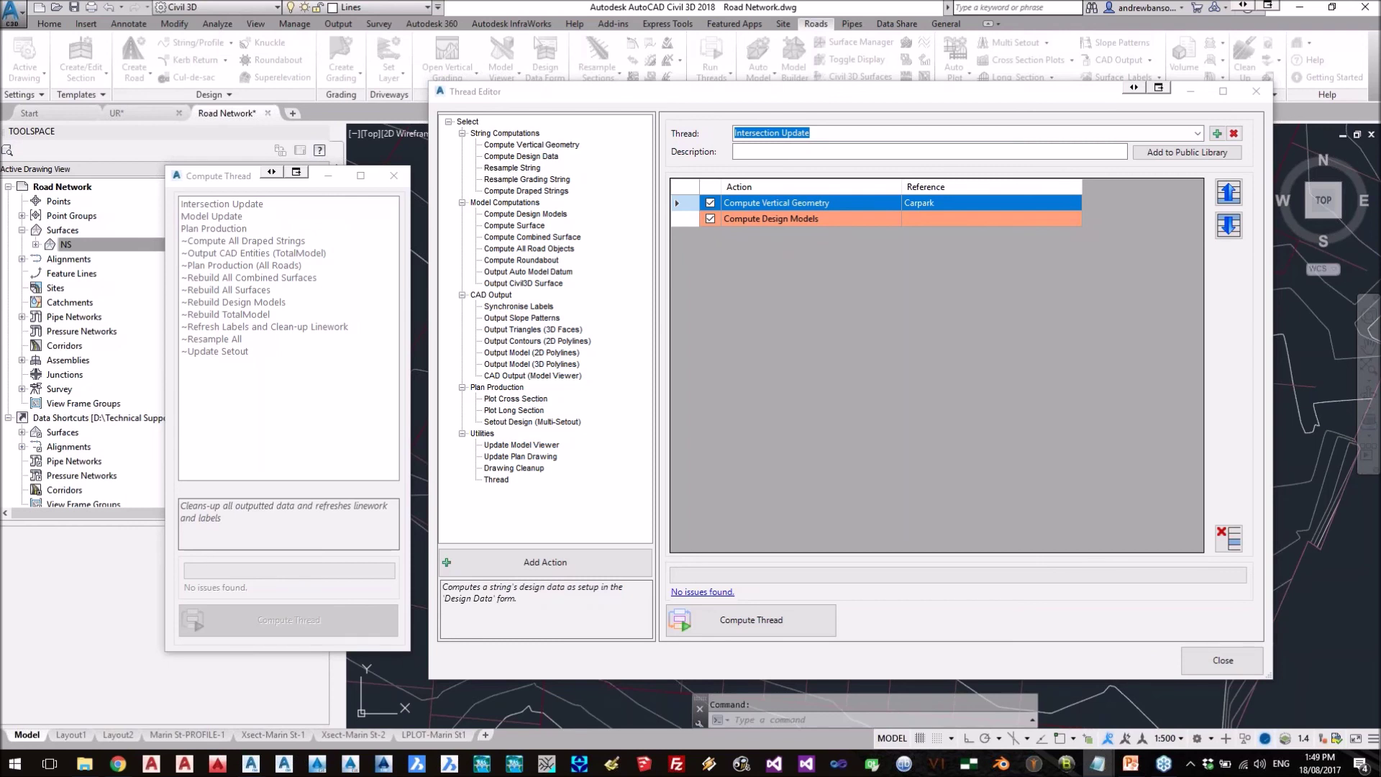
pyautogui.click(1222, 659)
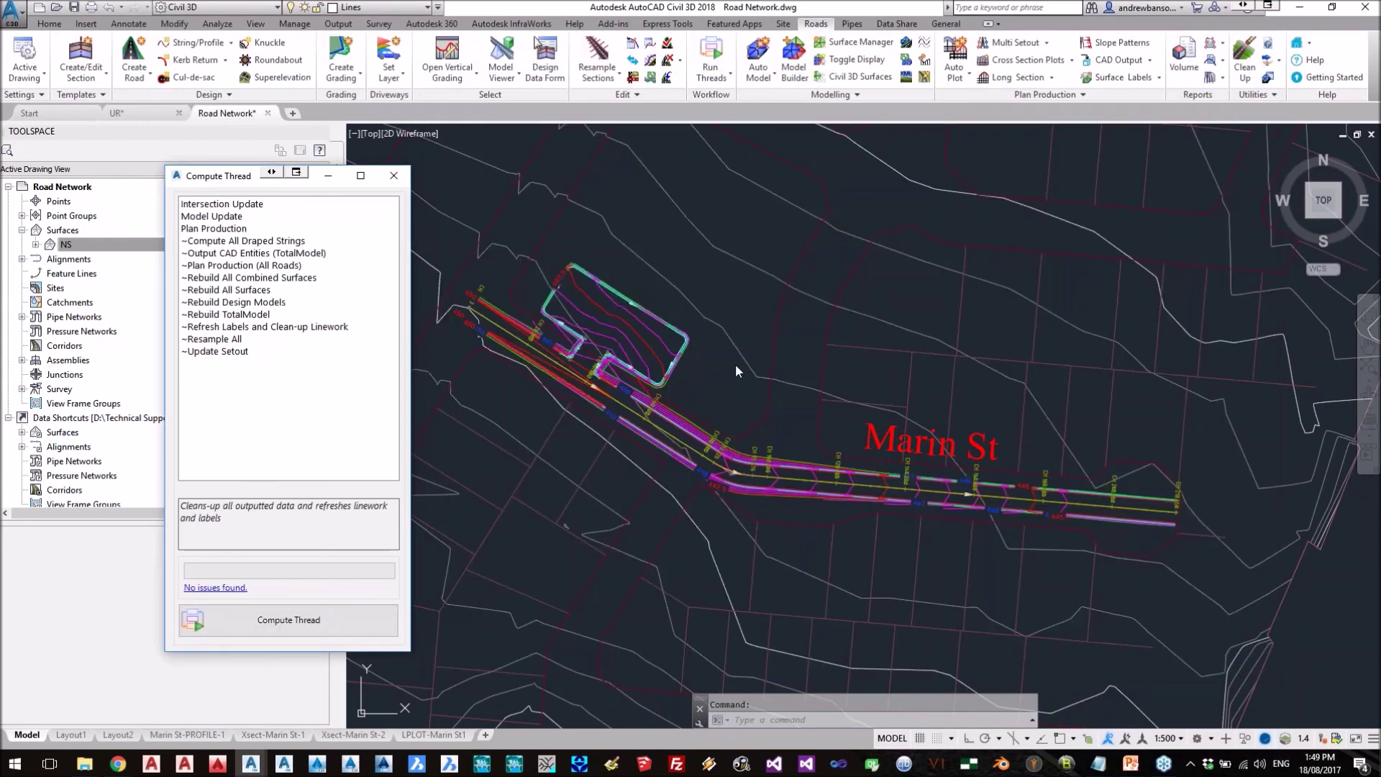
# - Preview the long section plot for Marin St, cancel the plot settings, and return to model space
pyautogui.click(1010, 79)
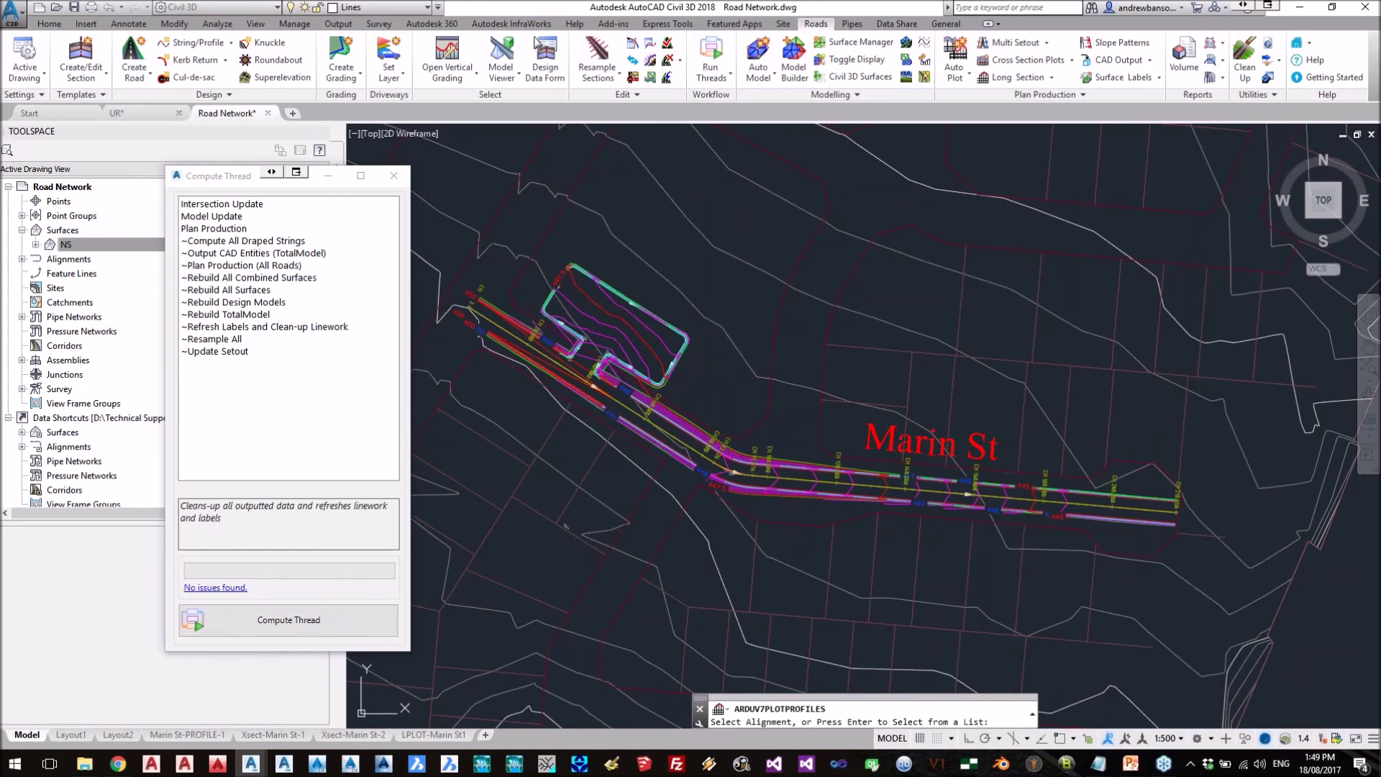
pyautogui.press('Return')
pyautogui.click(848, 304)
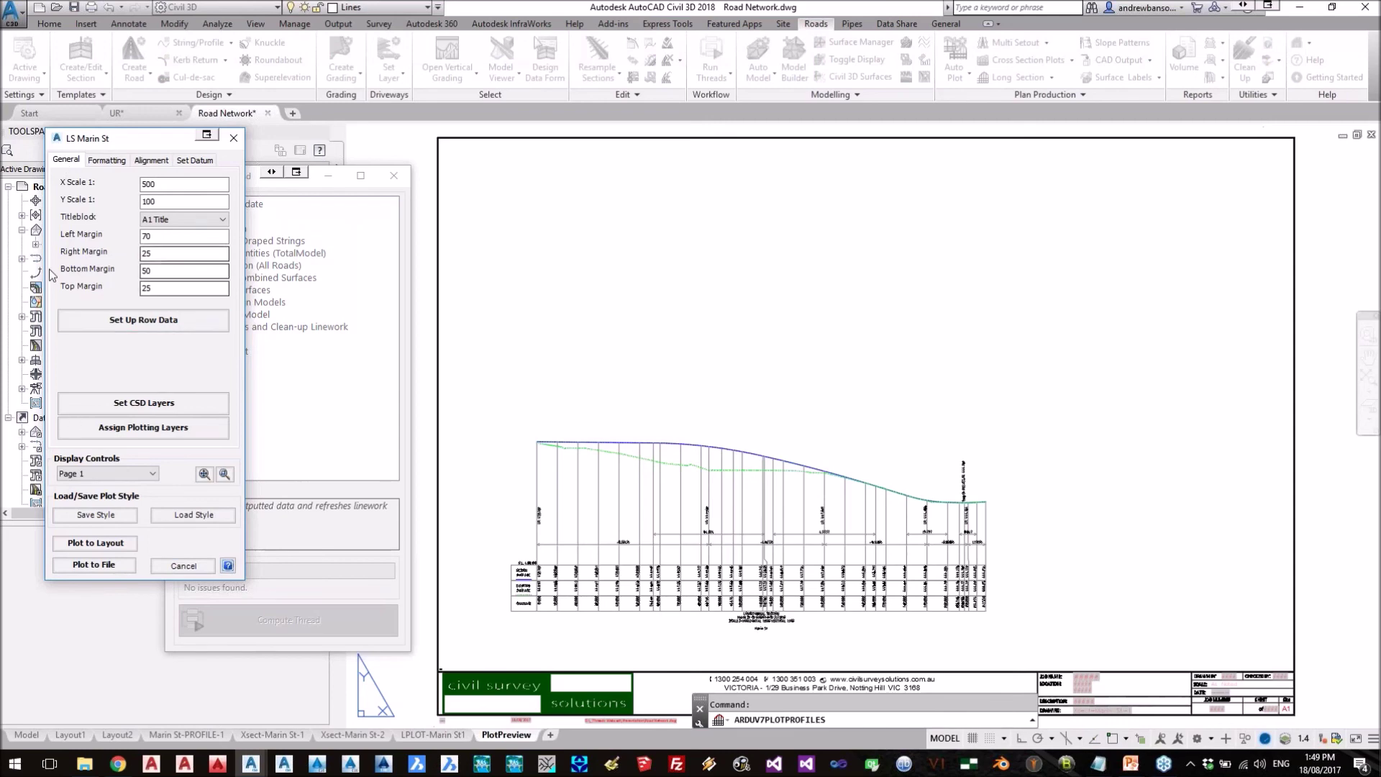
pyautogui.click(184, 565)
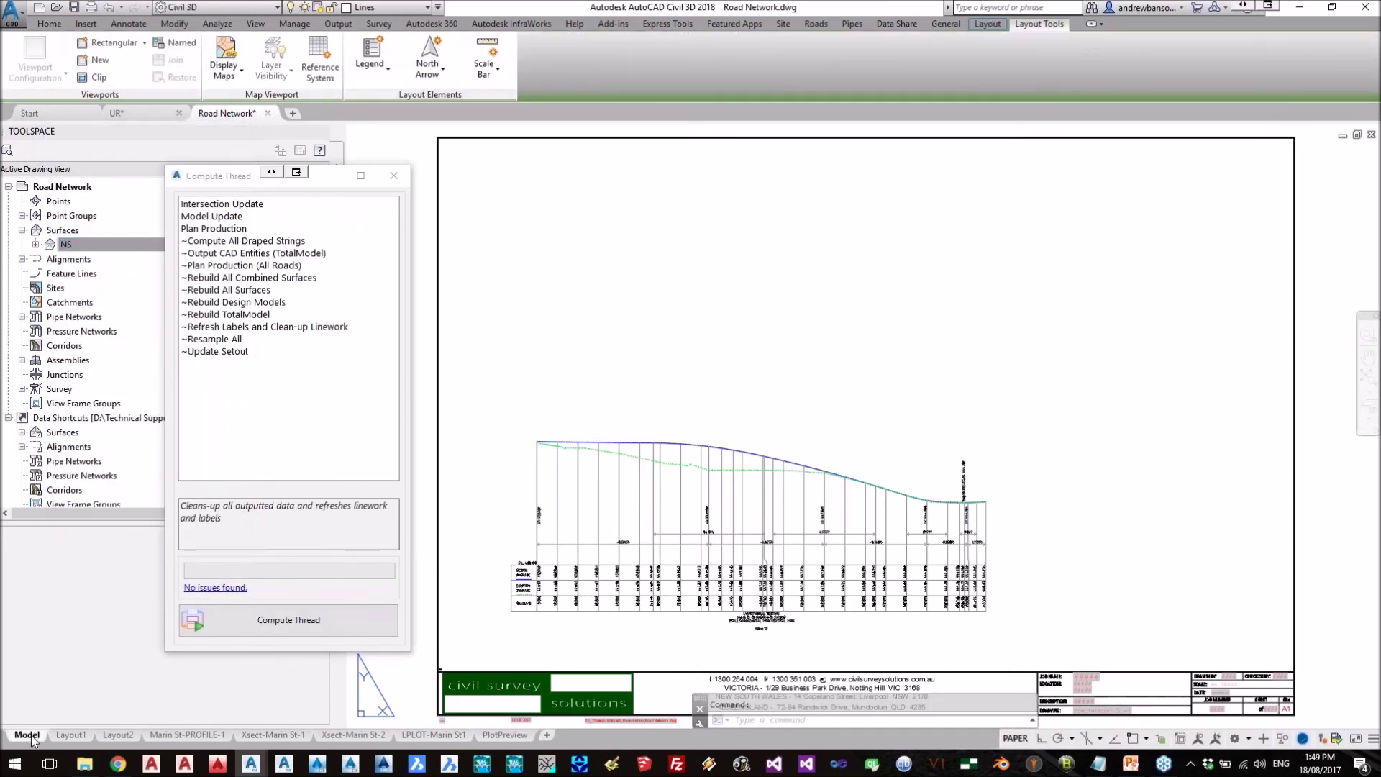
pyautogui.click(27, 734)
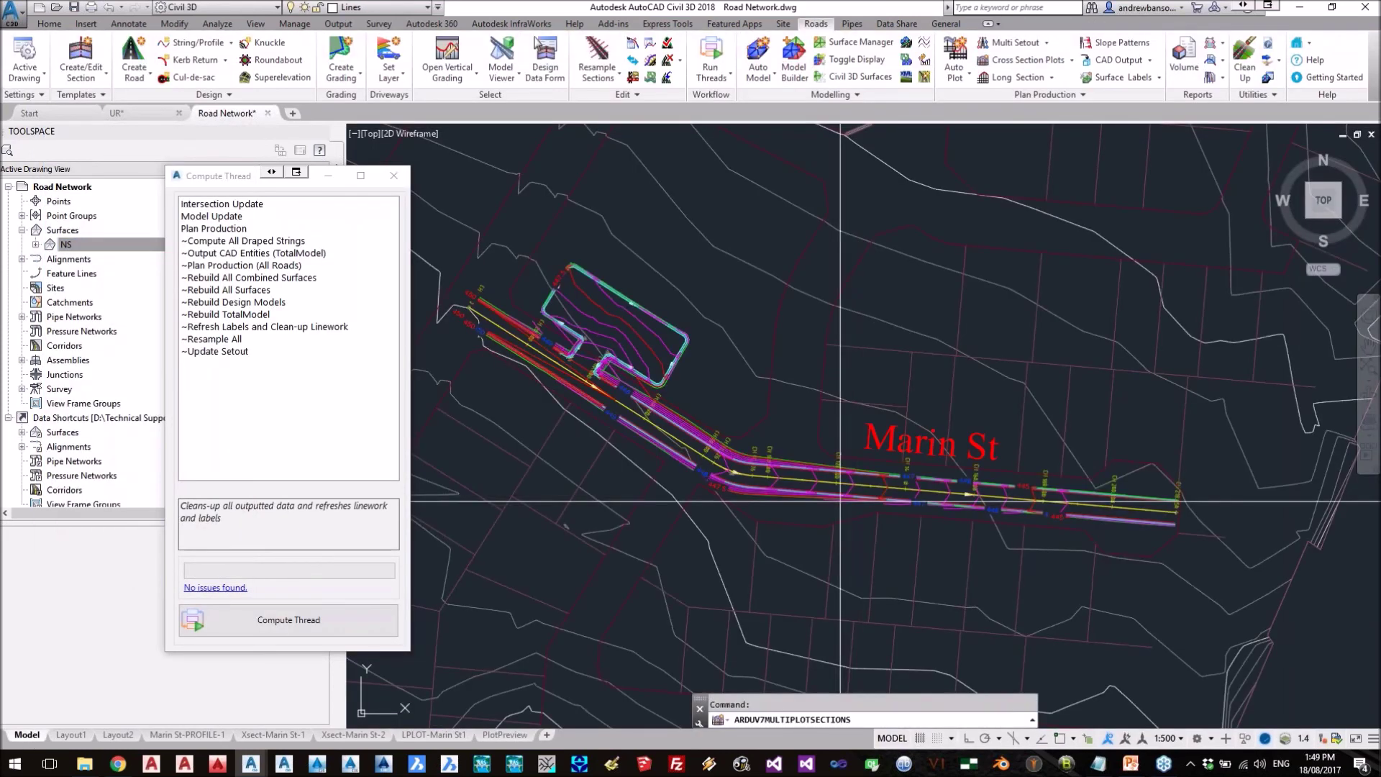
# - Preview the Marin St cross section sheets, close the section plotting settings, and return to model space
pyautogui.click(817, 291)
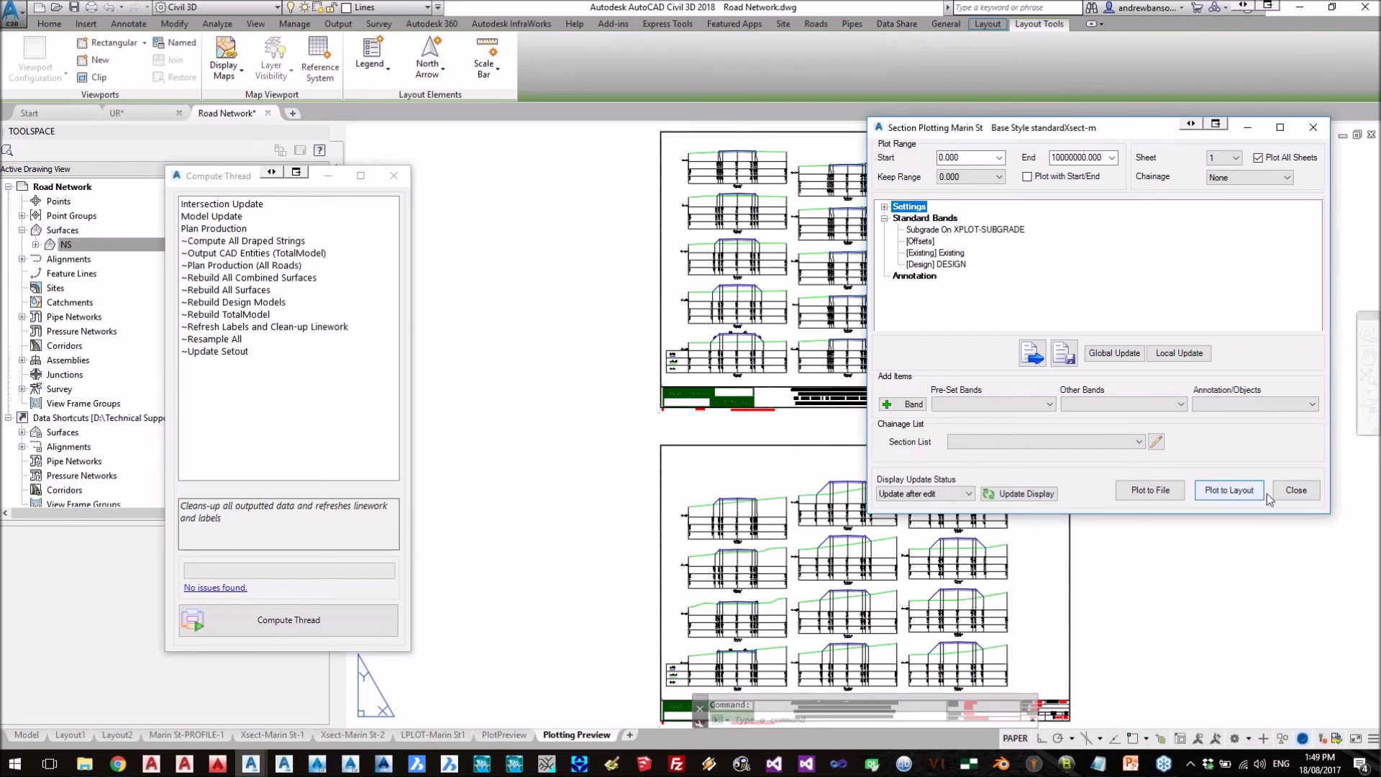
pyautogui.click(1296, 491)
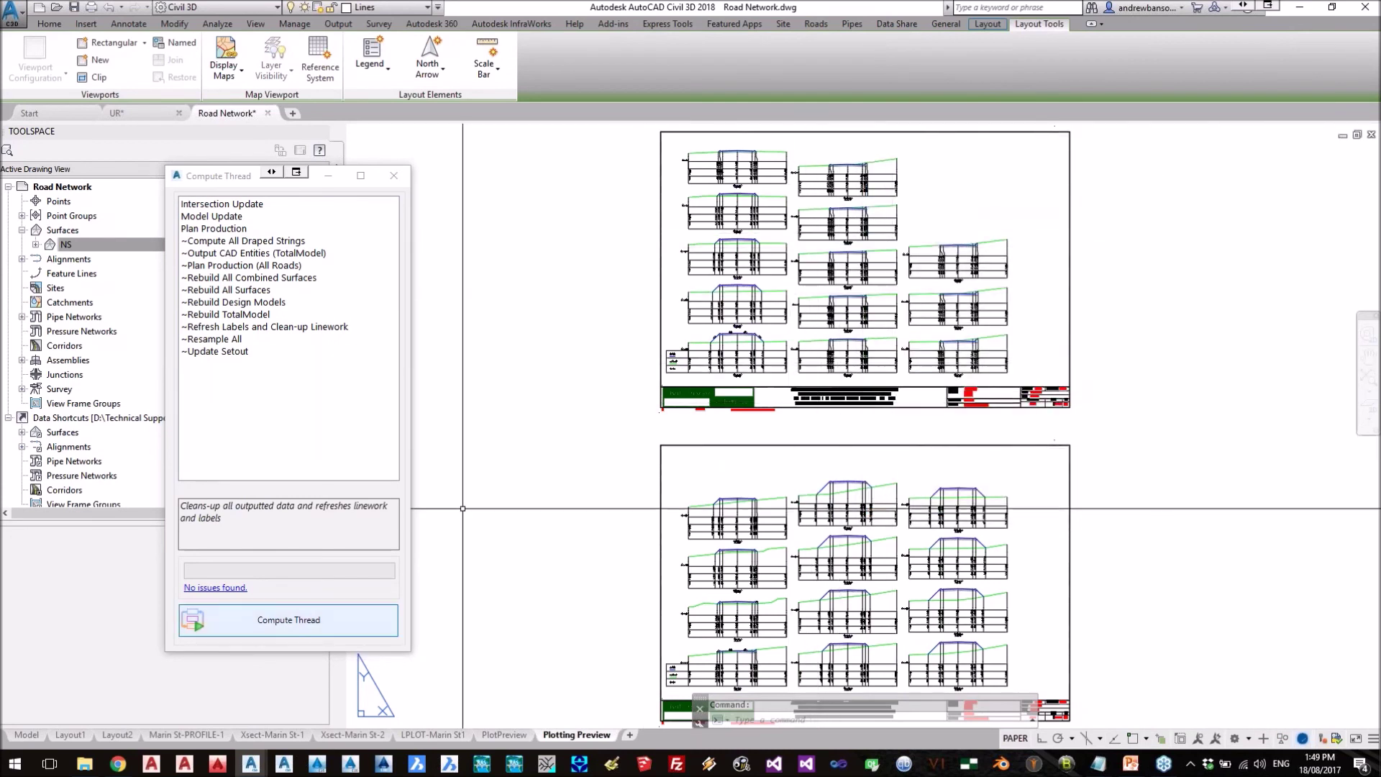
pyautogui.click(15, 735)
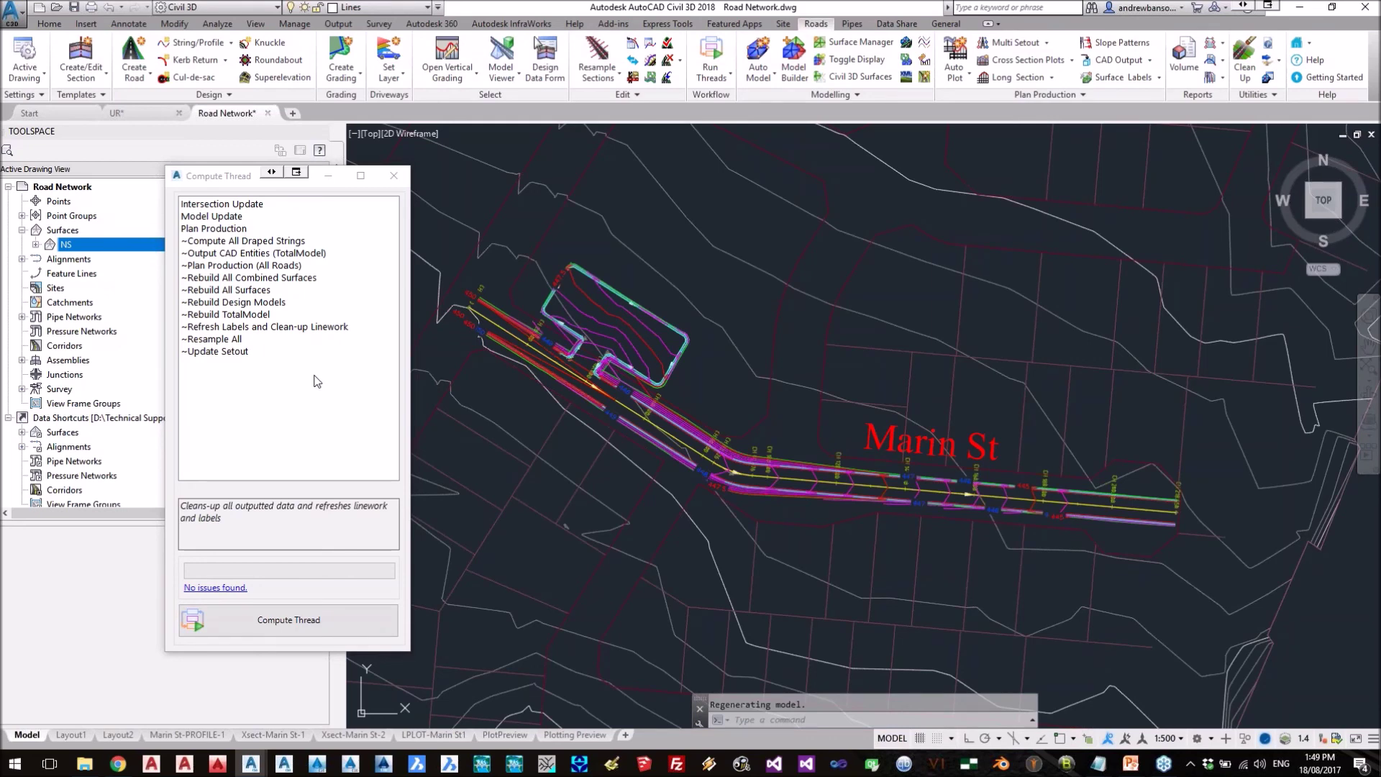
# - Open the Thread Editor for the Intersection Update thread and read the Output Slope Patterns action's description
pyautogui.rightClick(226, 412)
pyautogui.click(257, 456)
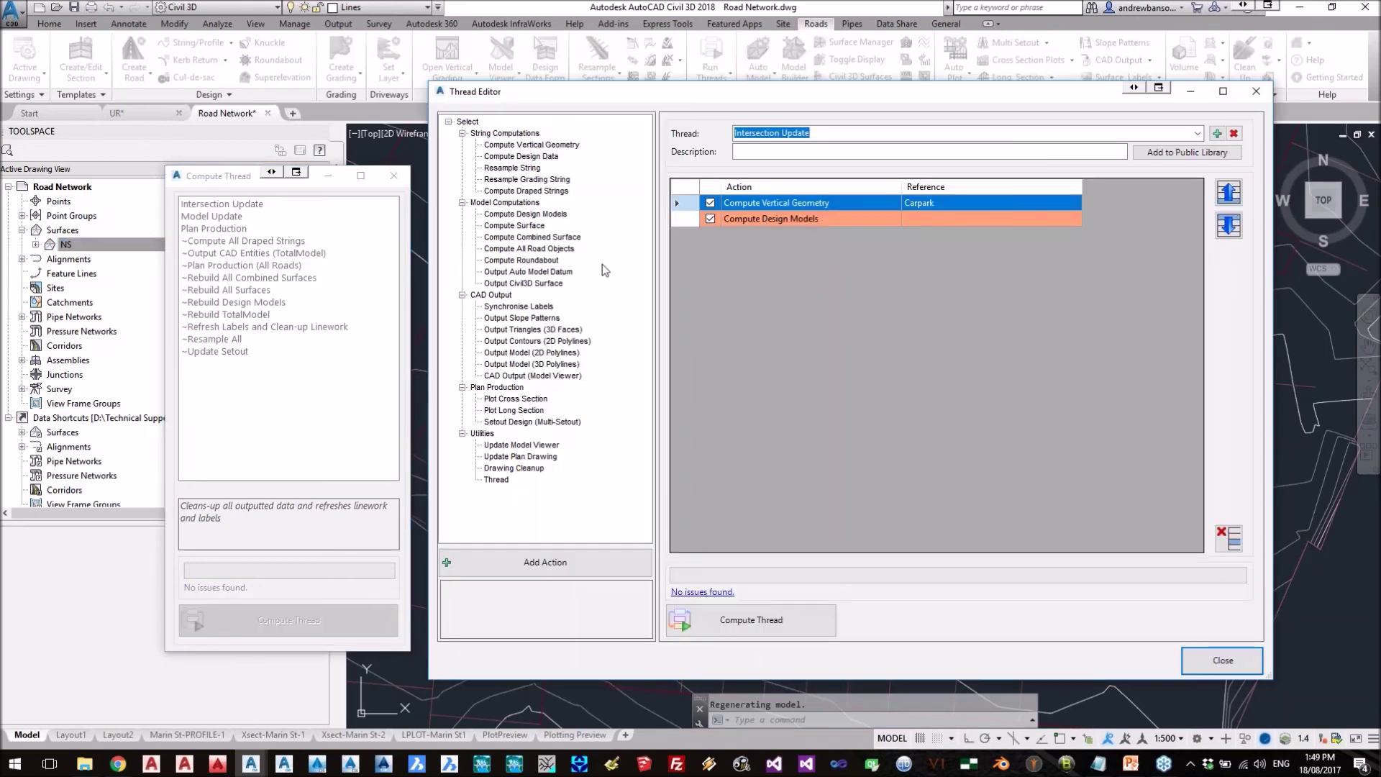
pyautogui.moveTo(588, 93); pyautogui.dragTo(673, 102)
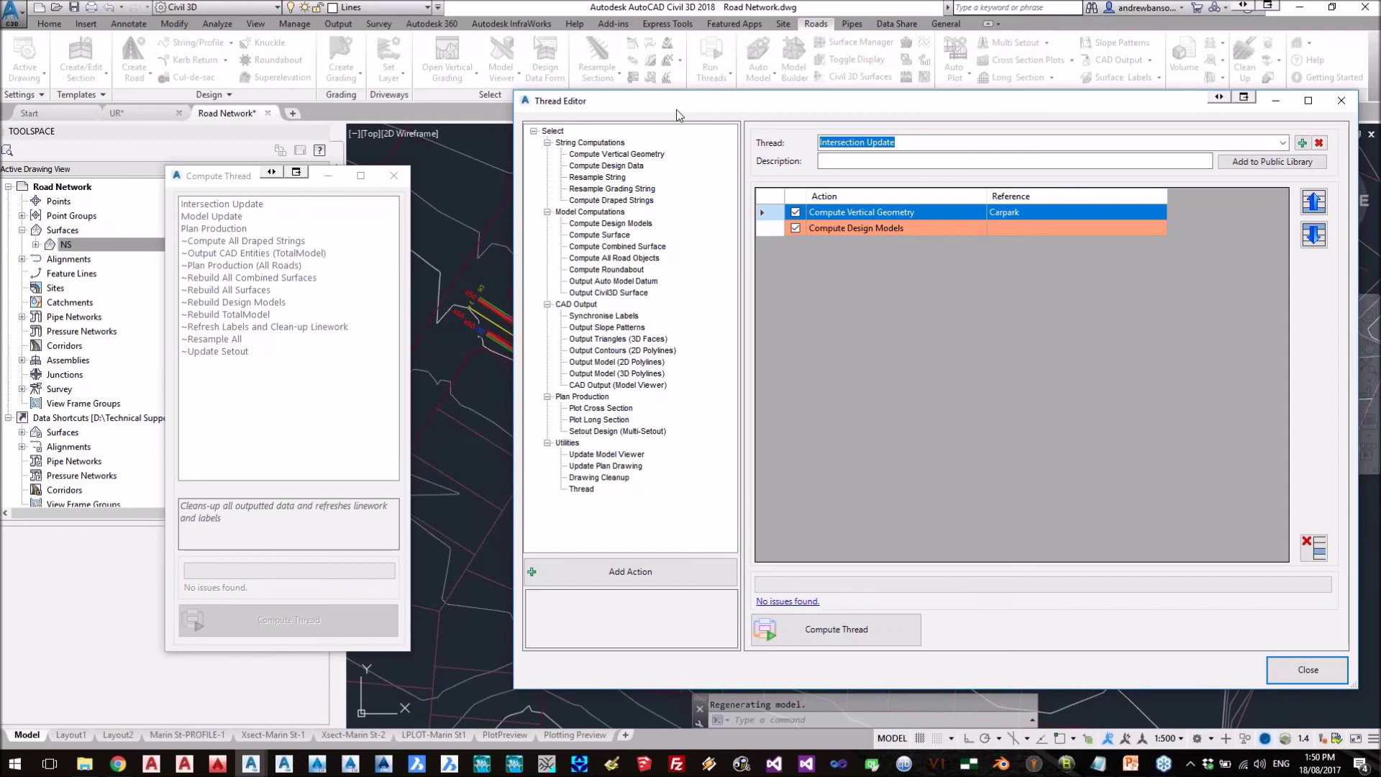
pyautogui.moveTo(676, 109); pyautogui.dragTo(650, 151)
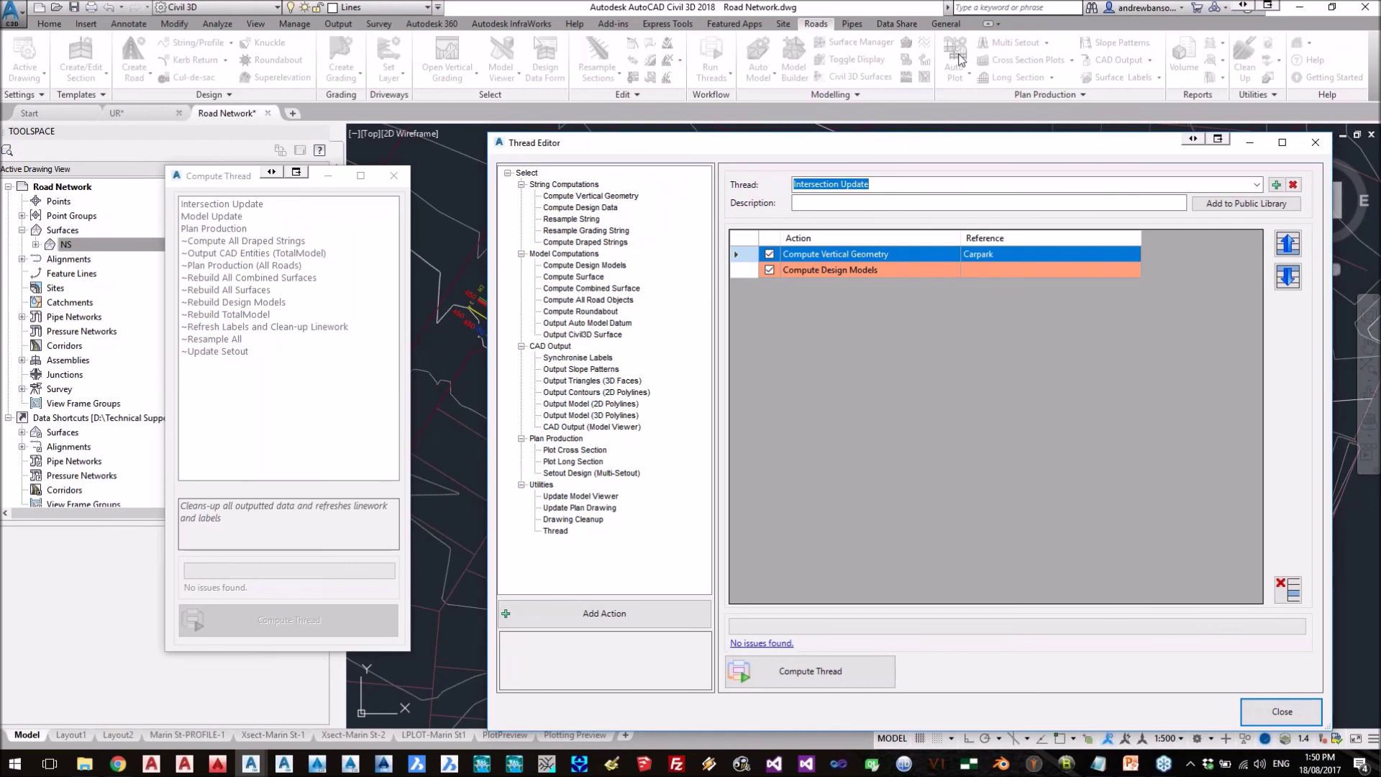
pyautogui.click(602, 371)
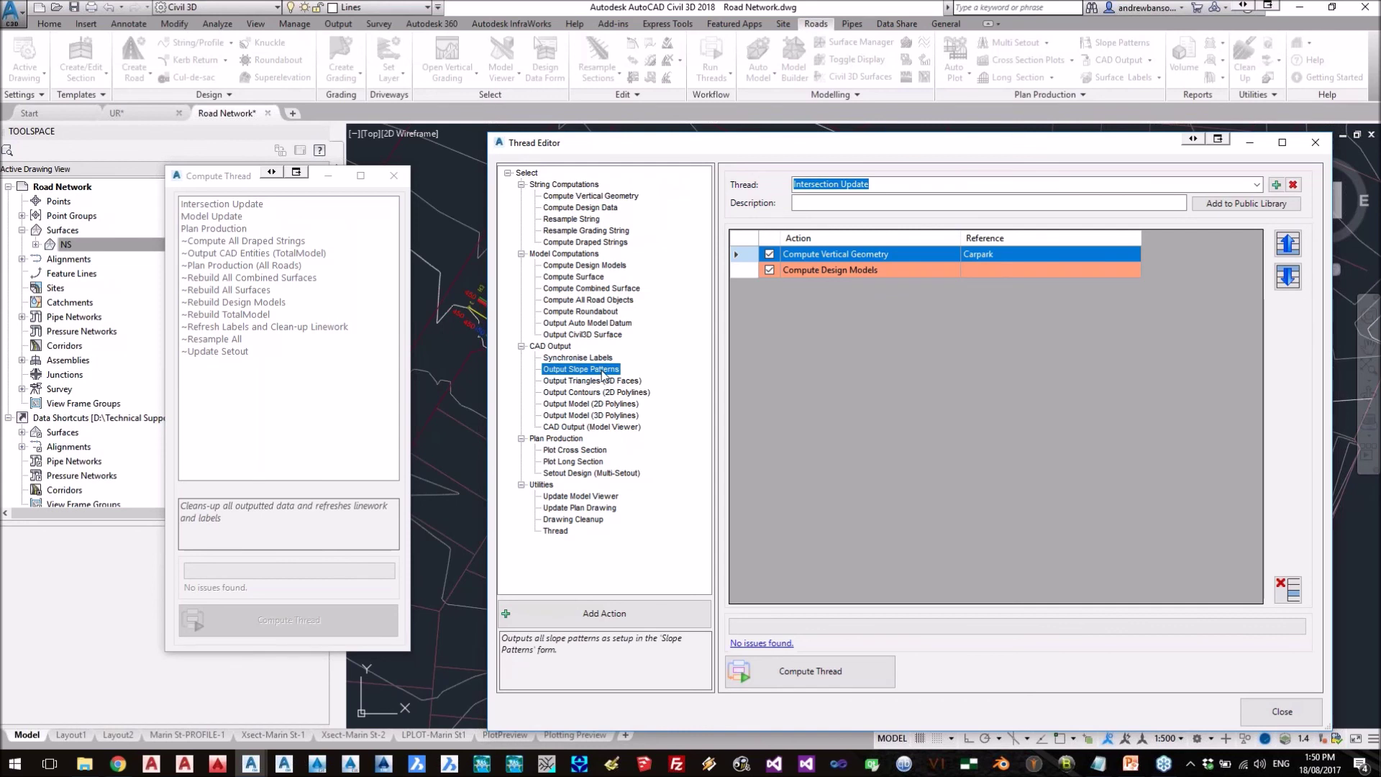
# - Review the Resample String action's insertion and object options with all objects selected, and cancel without adding it
pyautogui.click(571, 221)
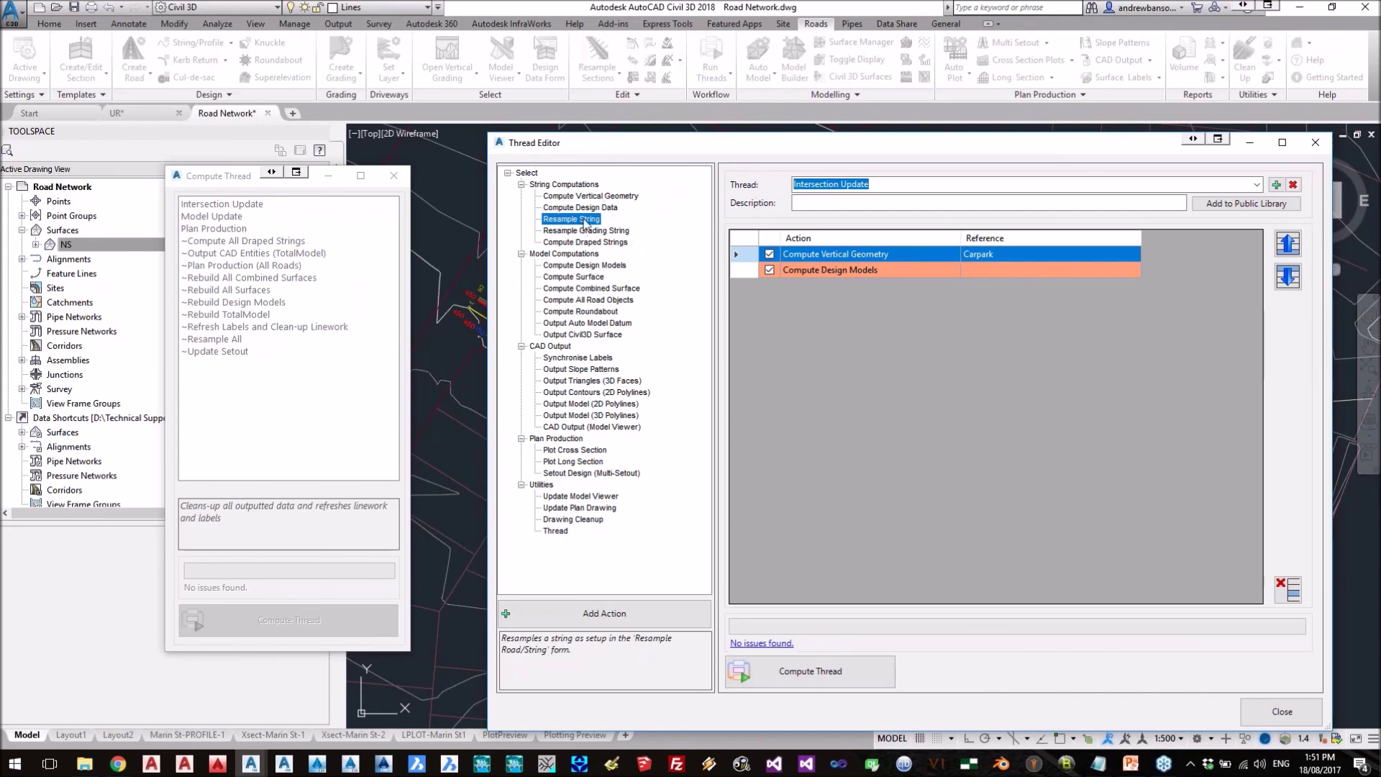
pyautogui.doubleClick(584, 220)
pyautogui.click(303, 344)
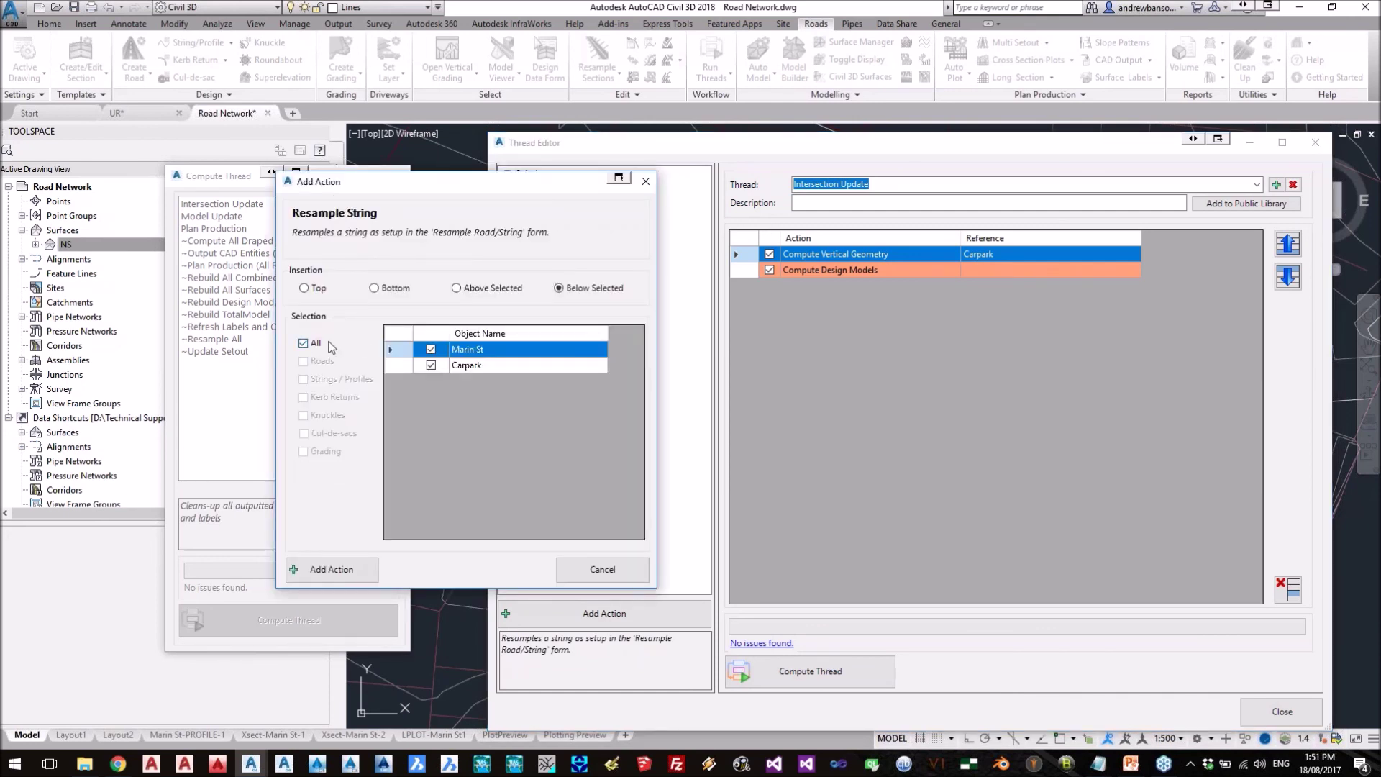
pyautogui.click(620, 568)
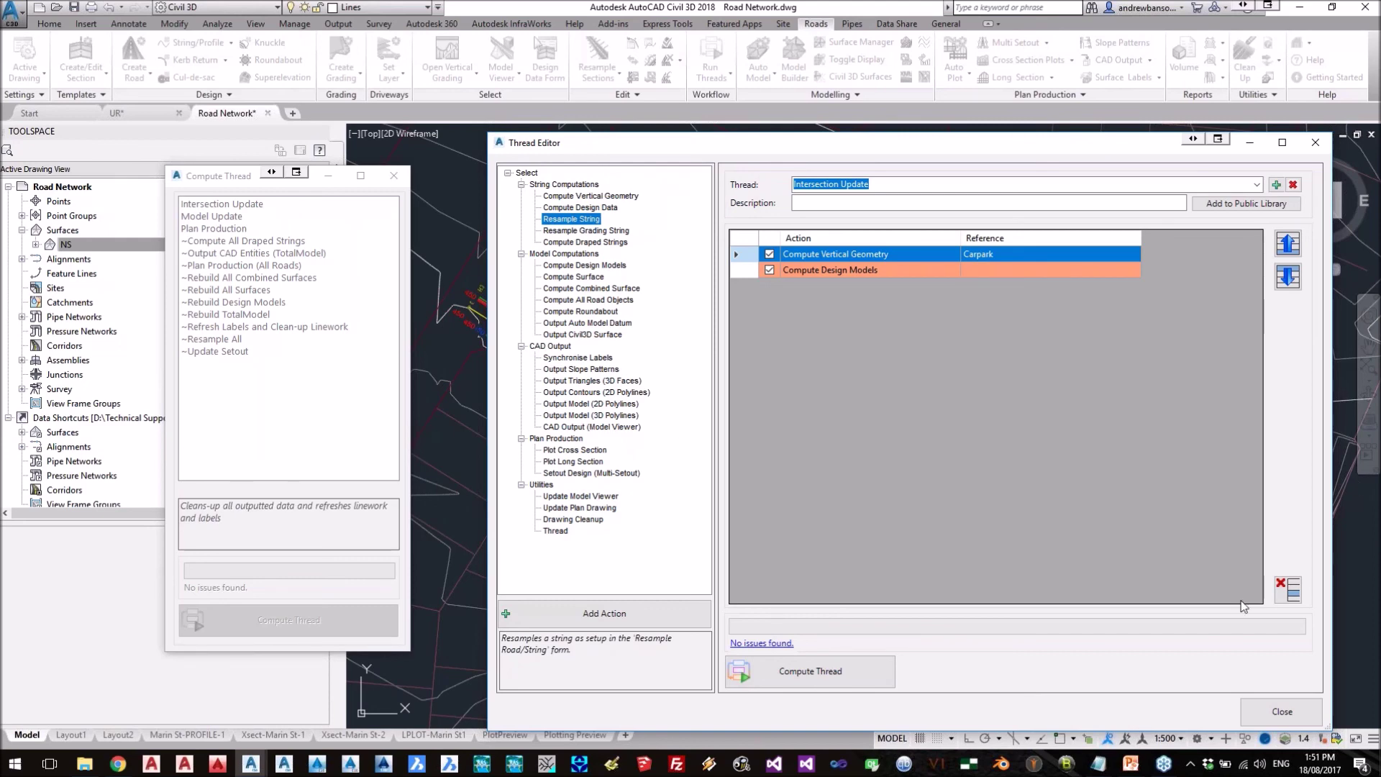
# - Switch to the CSD_Threads presentation in PowerPoint at its closing contact slide
pyautogui.click(1131, 764)
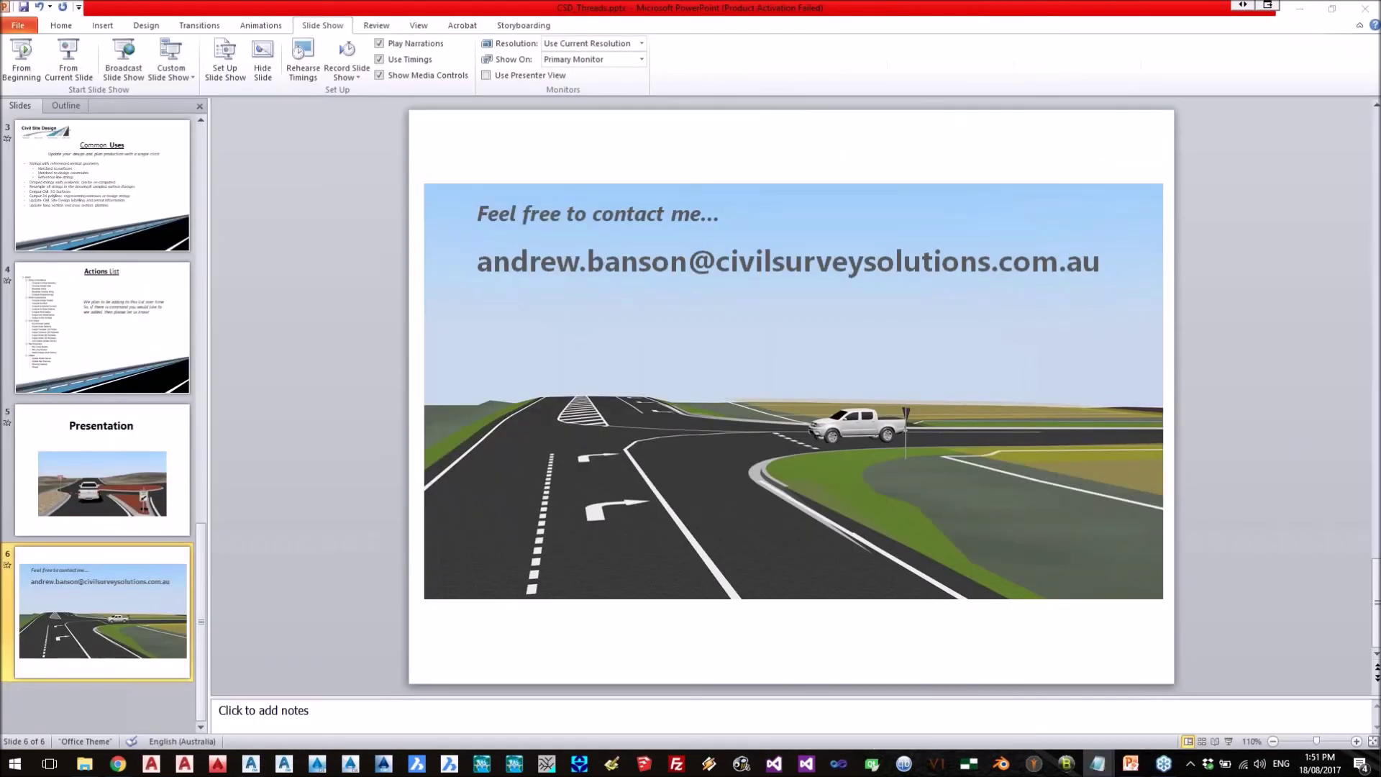